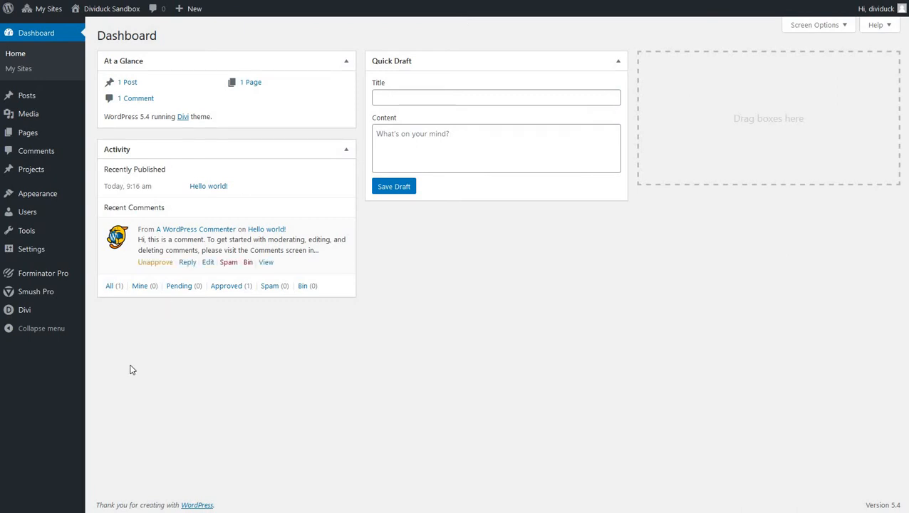
Add a new page and work through the Block Editor welcome guide until it closes
mouse_move(34, 317)
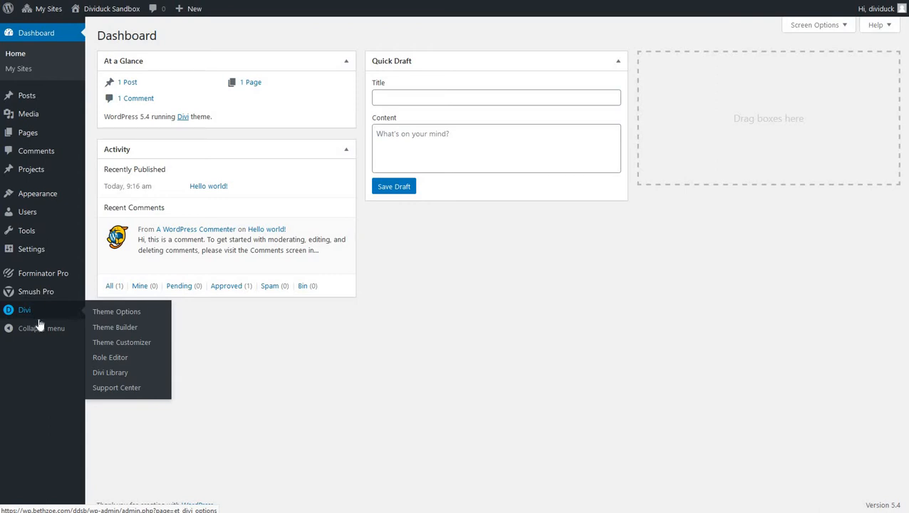
mouse_move(37, 135)
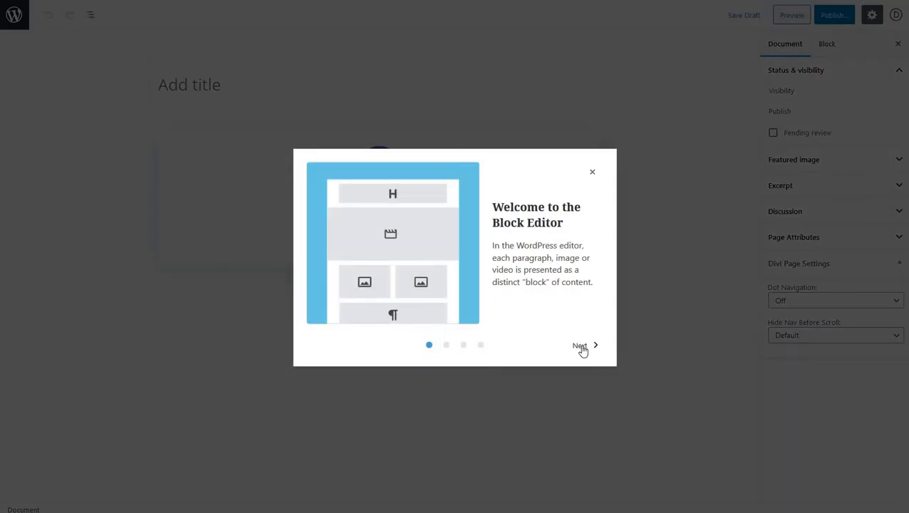
click(581, 347)
click(581, 347)
click(581, 347)
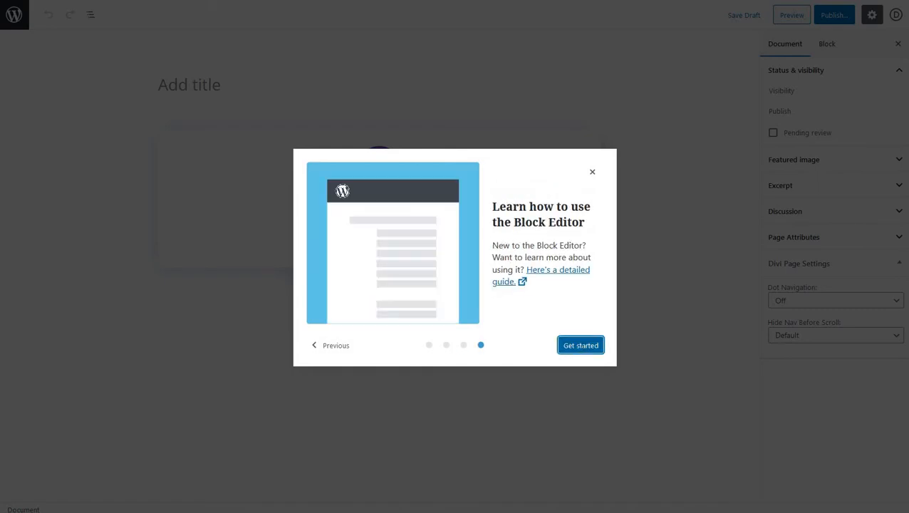
click(581, 347)
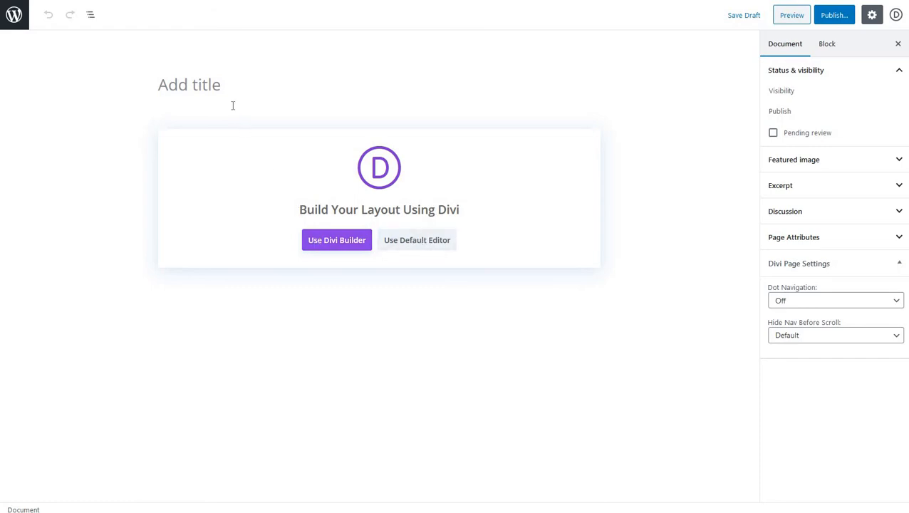
Title the page "index" and start building it from scratch with the Divi Builder, dismissing the initial row chooser
click(220, 86)
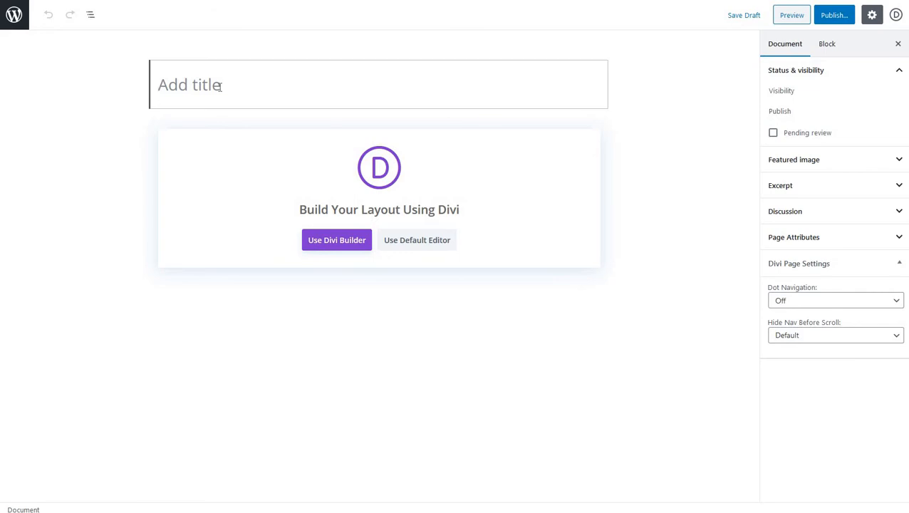
text(index)
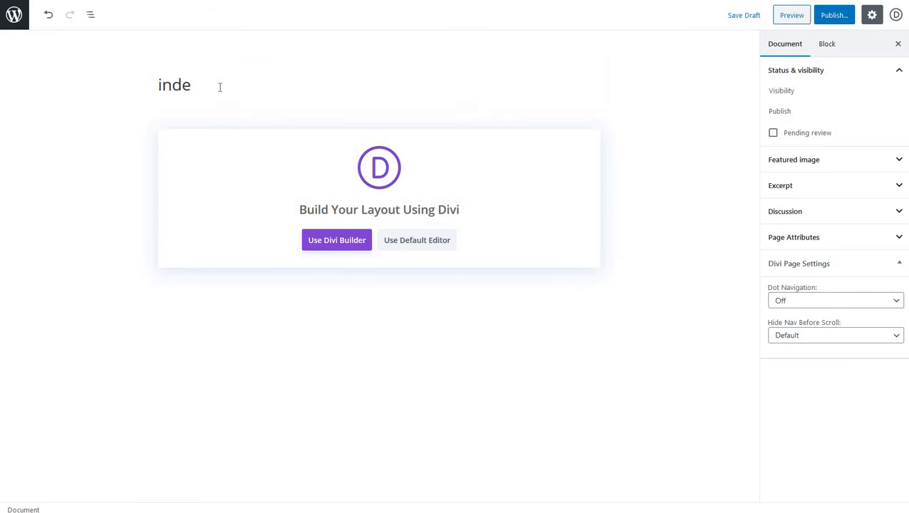
click(337, 241)
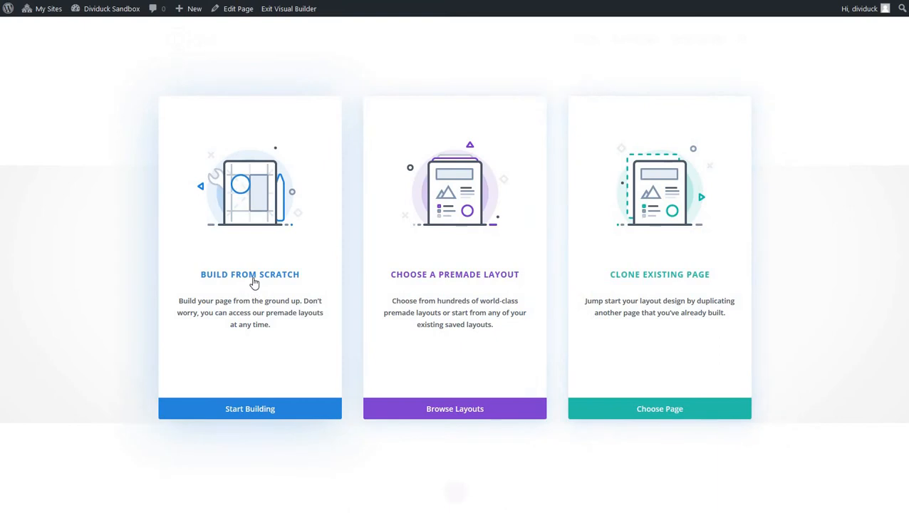
click(254, 410)
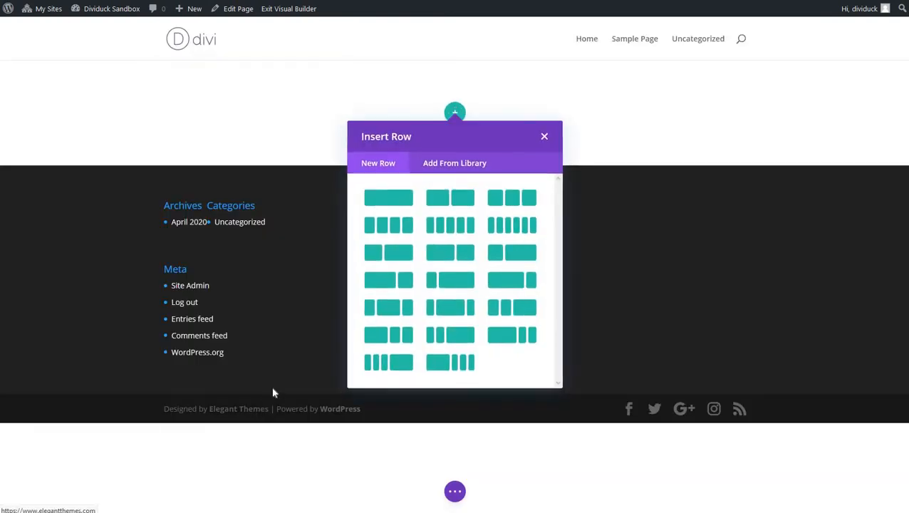
click(544, 136)
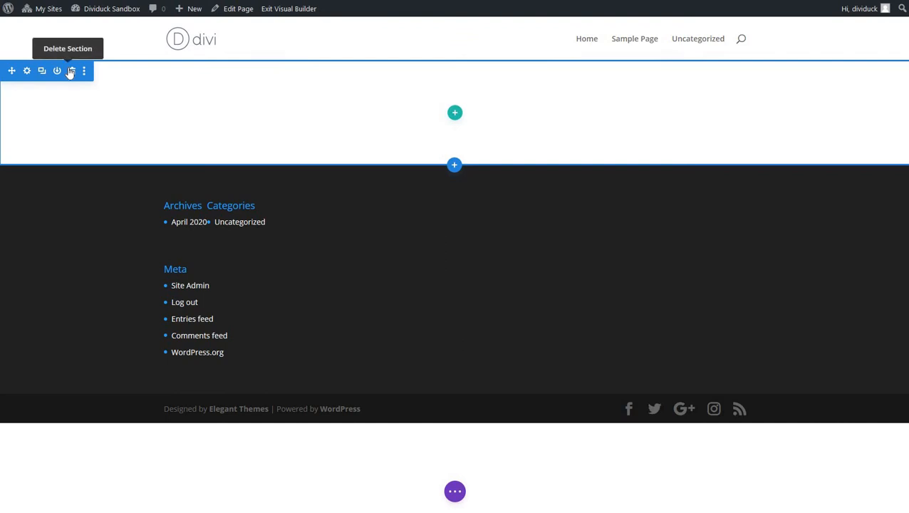
Insert a single-column row into the empty section without adding a module
click(455, 114)
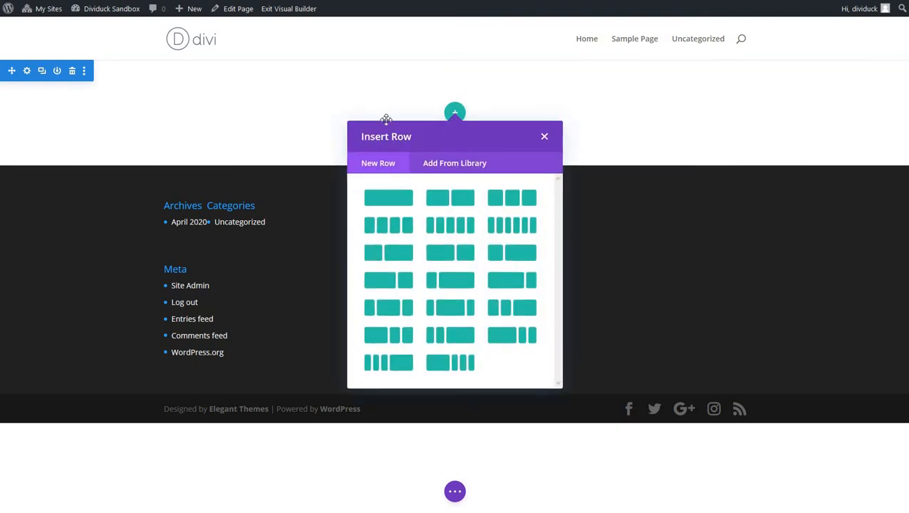
click(380, 199)
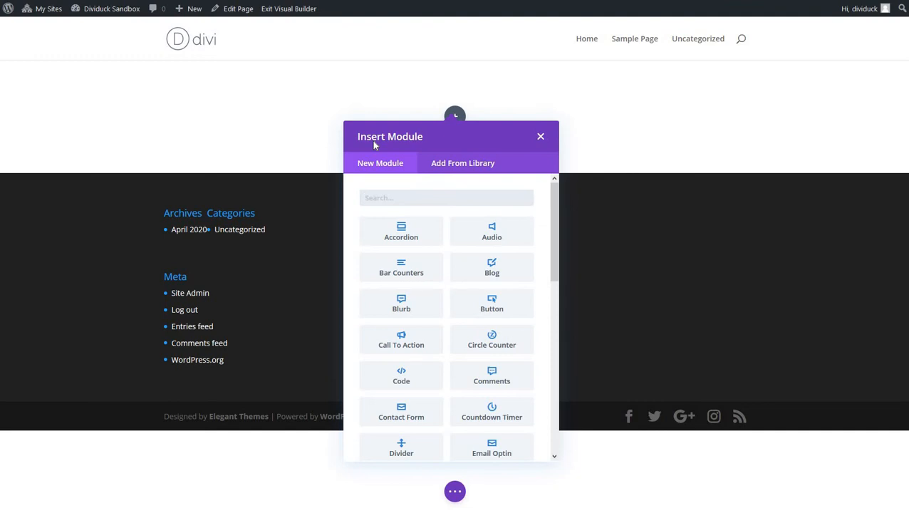
click(540, 136)
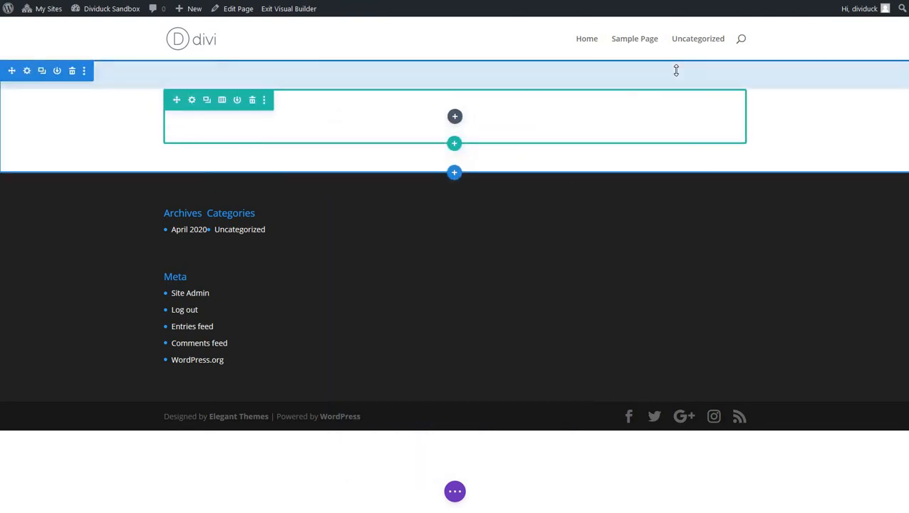
Open the section's background settings
click(26, 72)
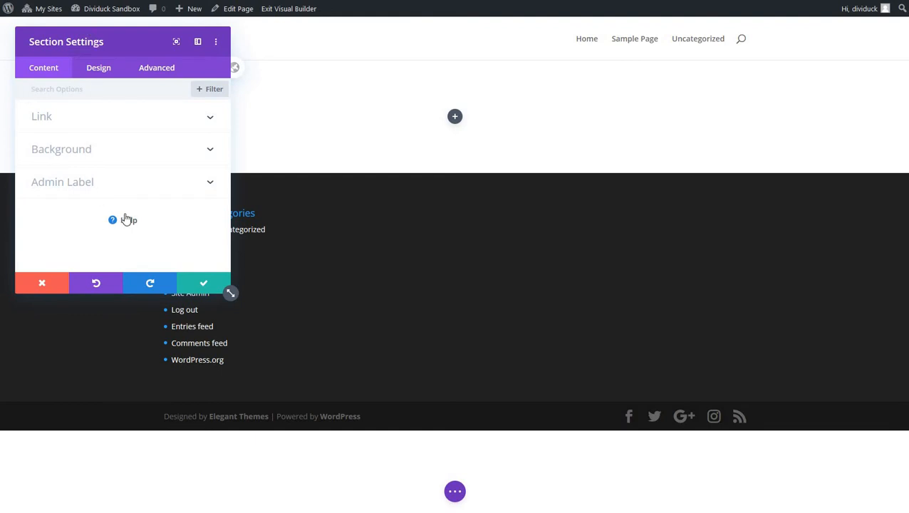
click(85, 153)
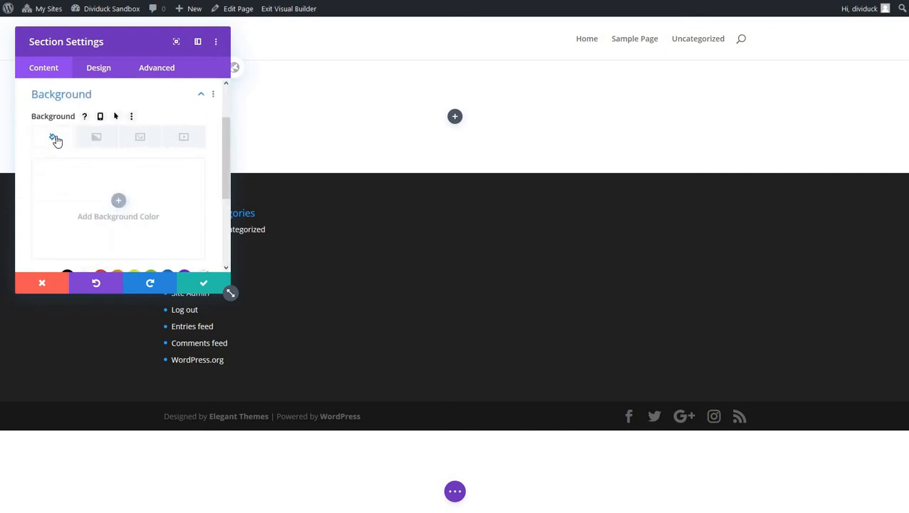
Try a white background color on the section
click(118, 201)
drag(82, 208, 10, 151)
drag(59, 225, 96, 143)
Try the default blue-to-green linear gradient as the section's background
click(97, 141)
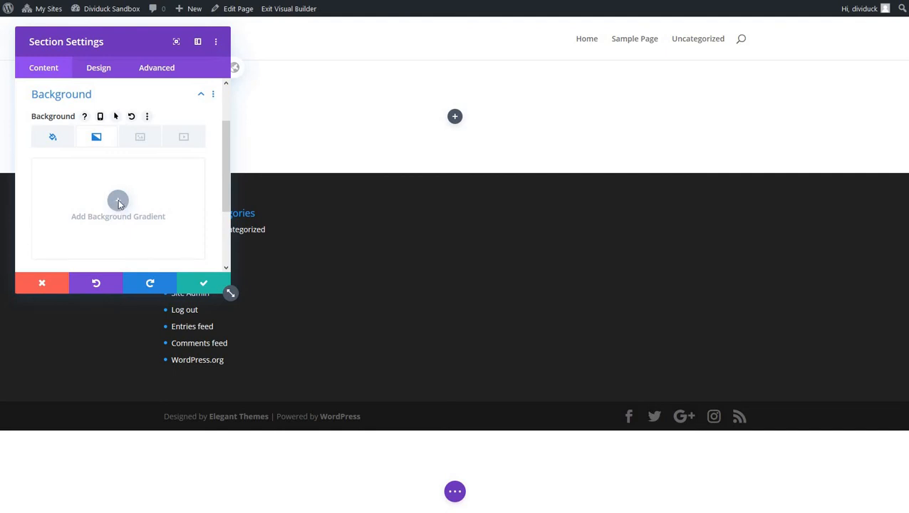
scroll(118, 203, down, 2)
scroll(118, 203, up, 3)
scroll(117, 203, down, 3)
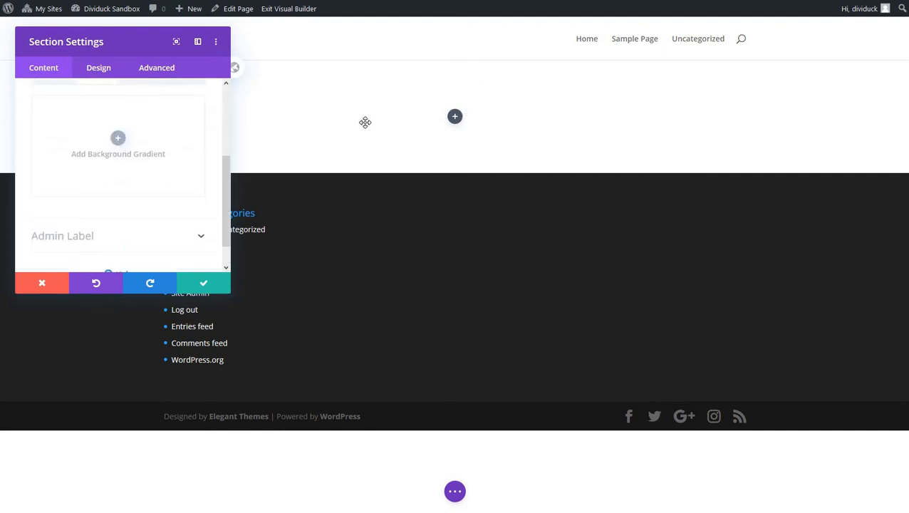
click(119, 139)
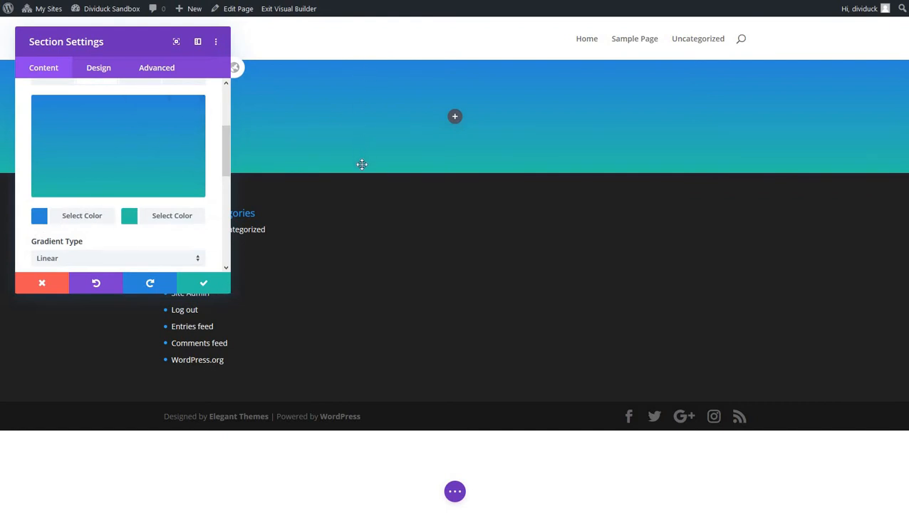
Remove the gradient and the background color from the section
scroll(155, 233, up, 1)
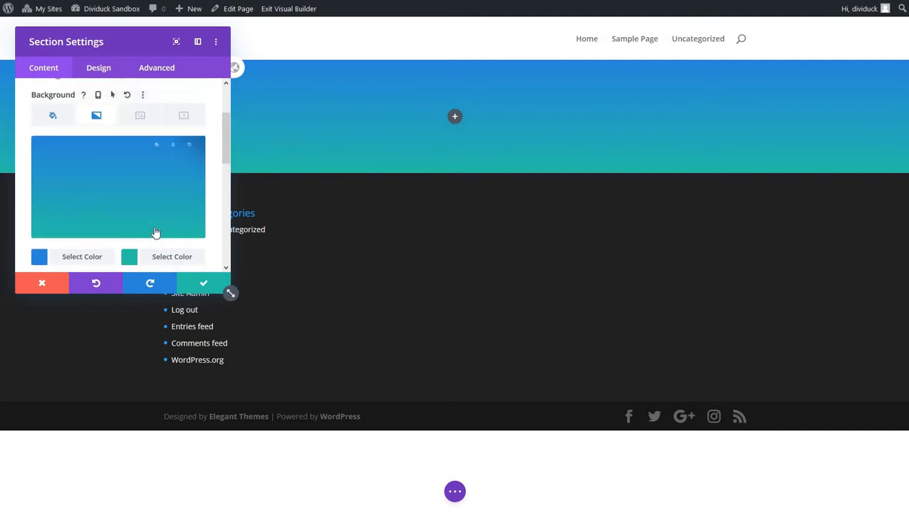
scroll(156, 233, up, 2)
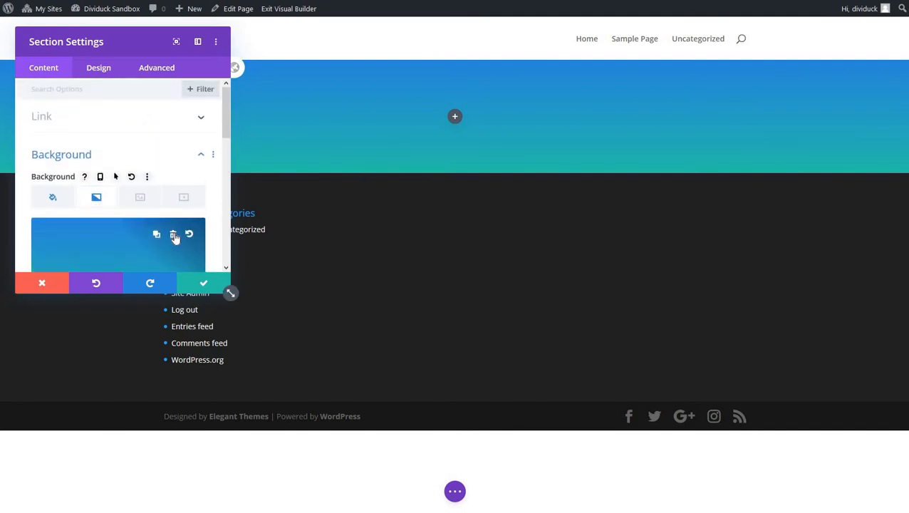
click(174, 235)
click(52, 198)
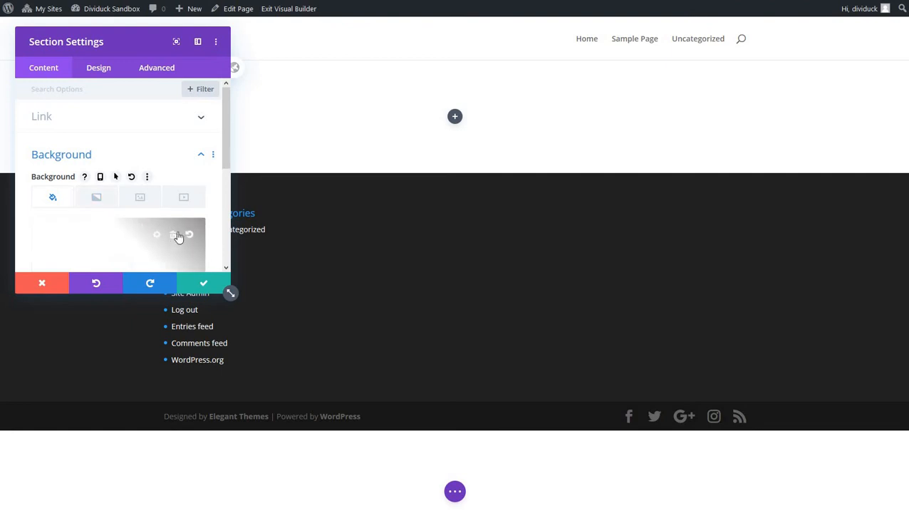
Upload hero-image.jpg to the media library as a background image for the section
click(142, 200)
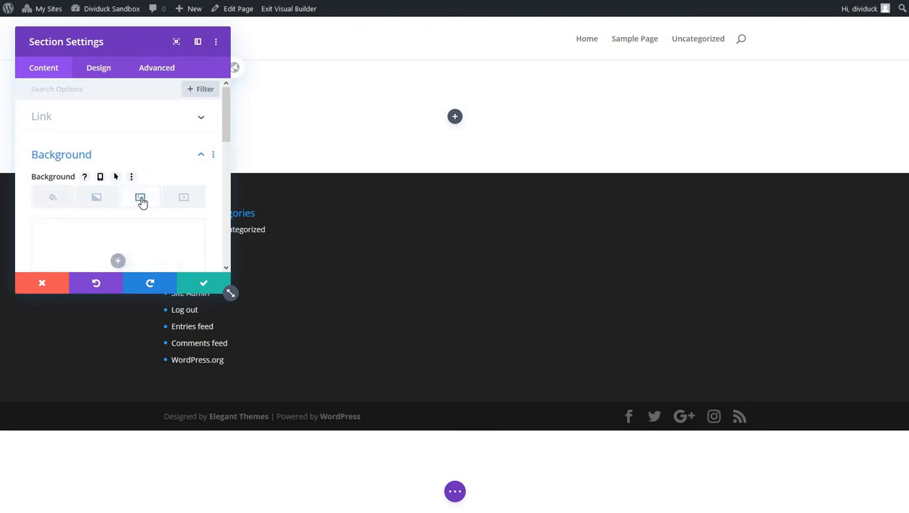
click(118, 259)
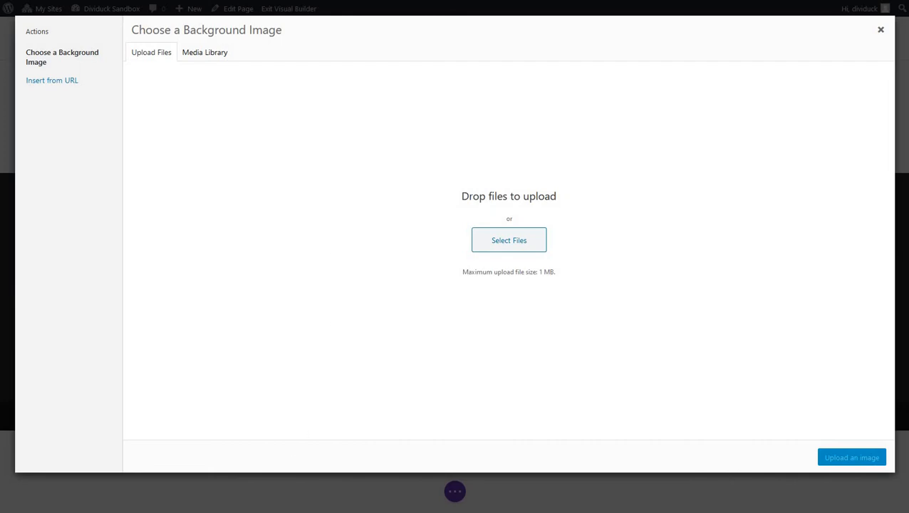
mouse_move(220, 512)
drag(454, 312, 541, 331)
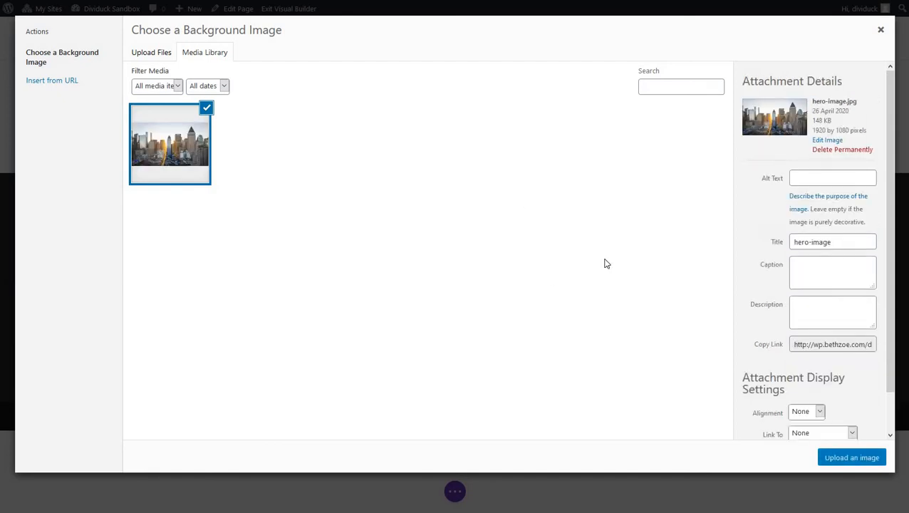
Apply hero-image.jpg at full size, 1920 × 1080, as the section background and save the section settings
click(797, 179)
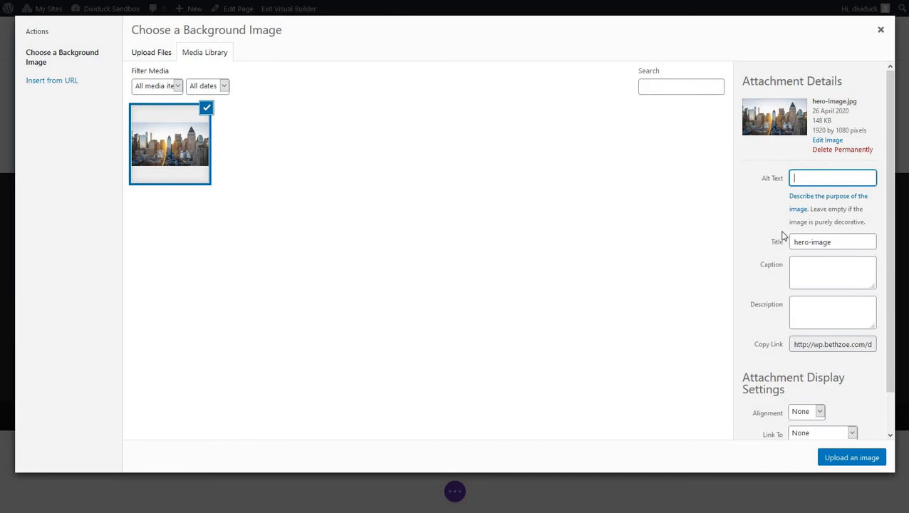
scroll(783, 235, down, 1)
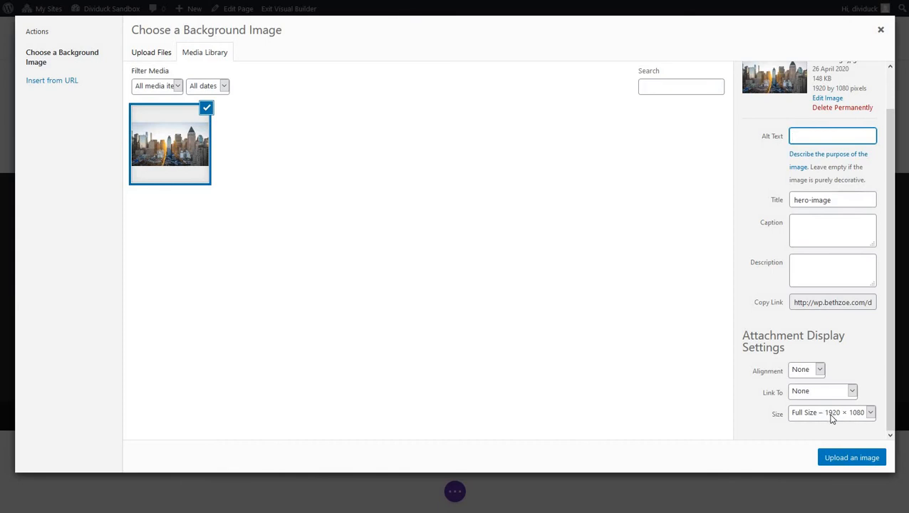
click(853, 458)
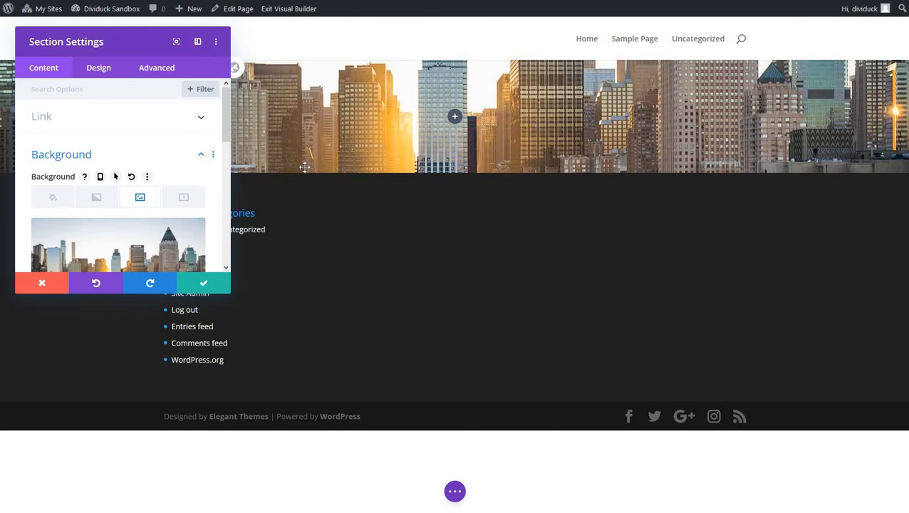
click(205, 285)
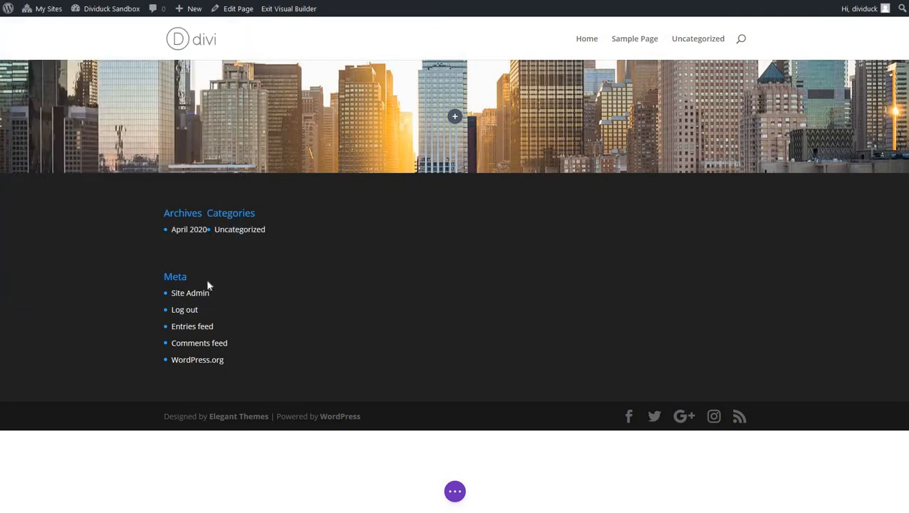
Insert a Divider module into the row over the city background
click(455, 117)
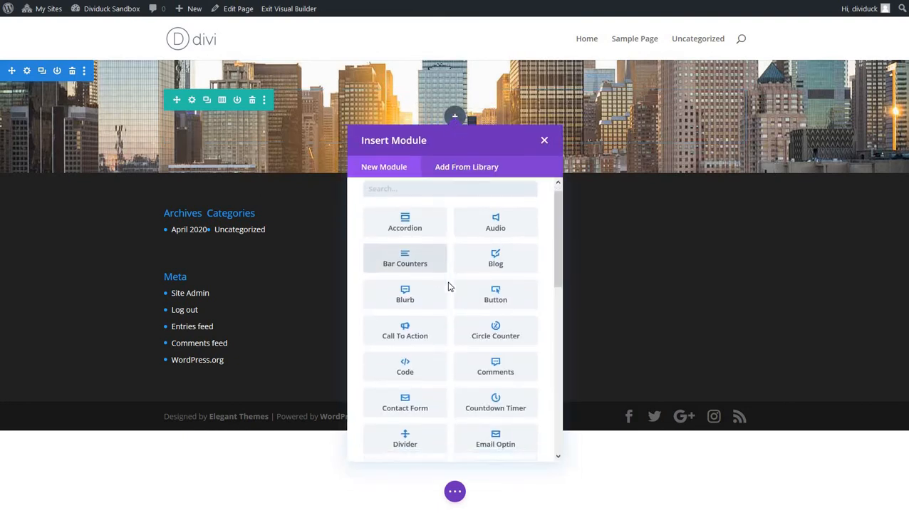
scroll(449, 286, down, 3)
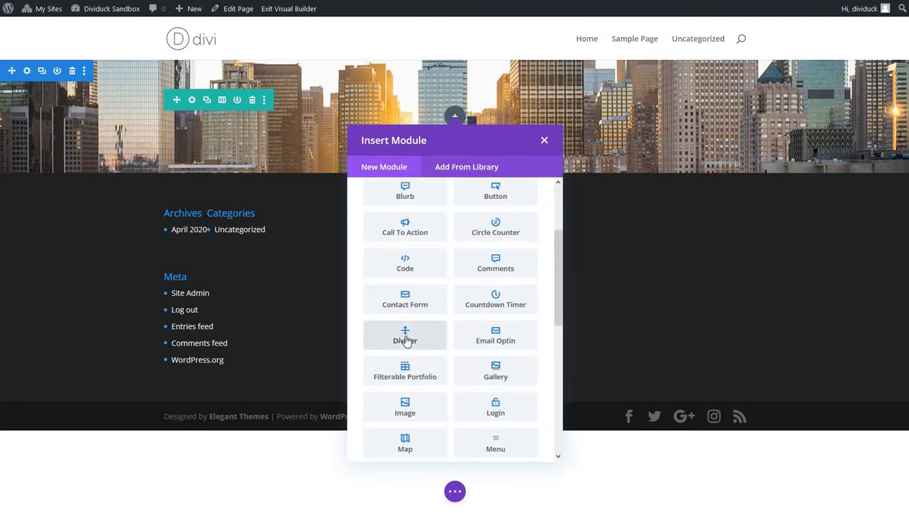
click(404, 334)
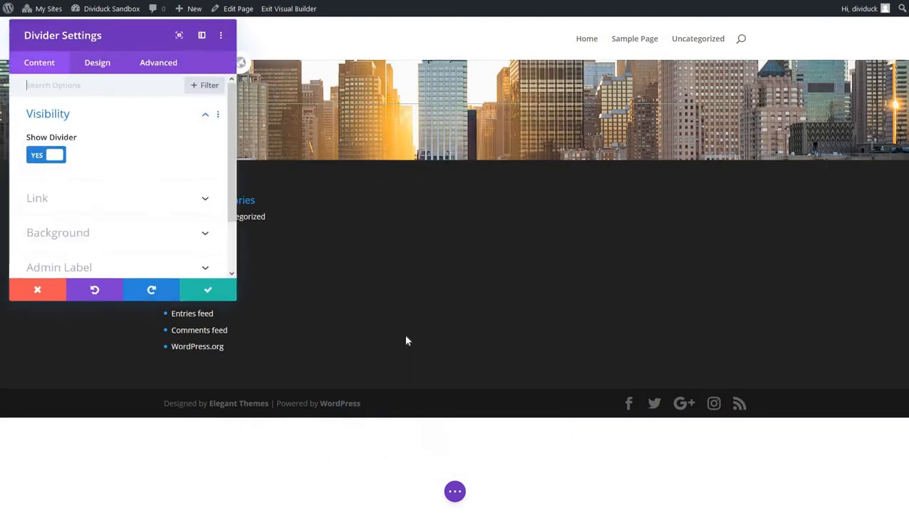
Set the divider's line color to white
click(99, 70)
click(75, 118)
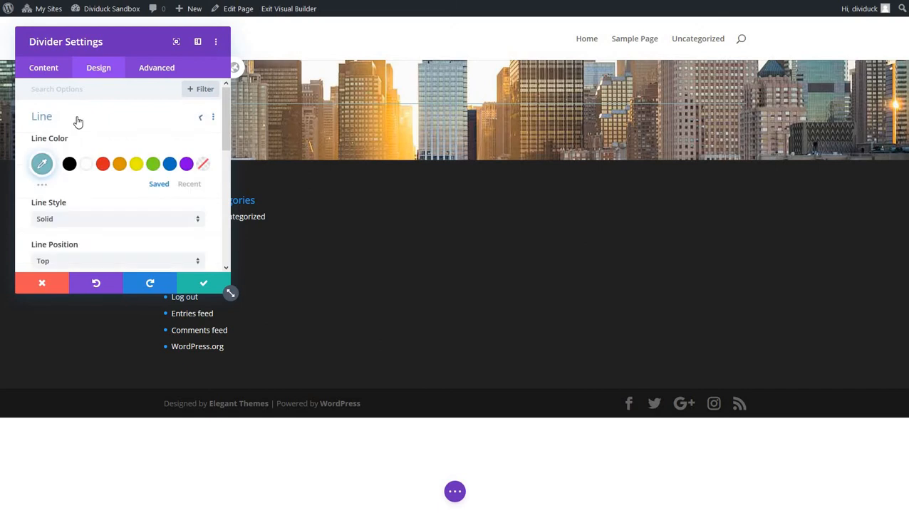
click(86, 166)
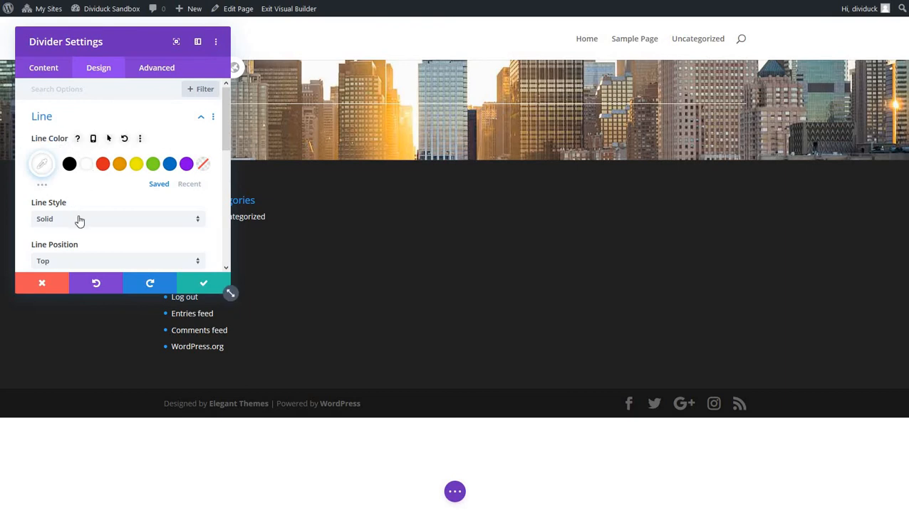
Set the divider's weight to 3px in its sizing options
scroll(94, 221, down, 3)
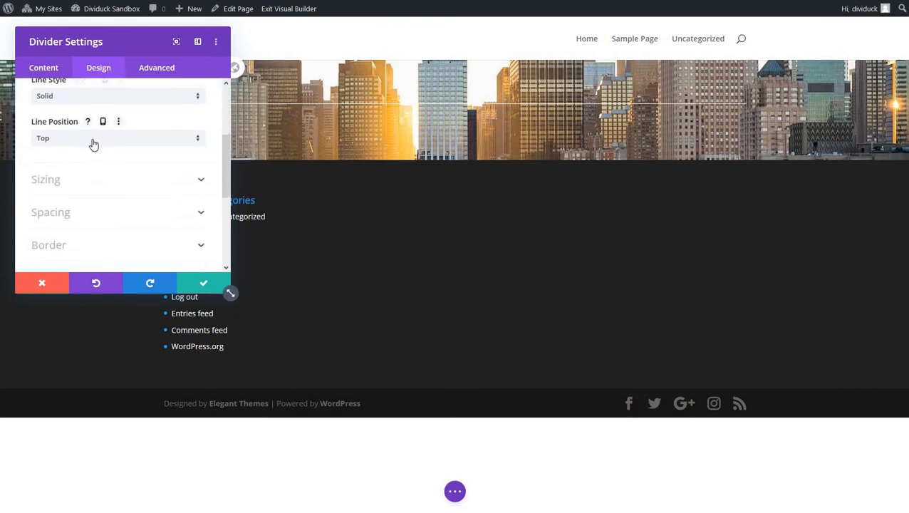
click(94, 183)
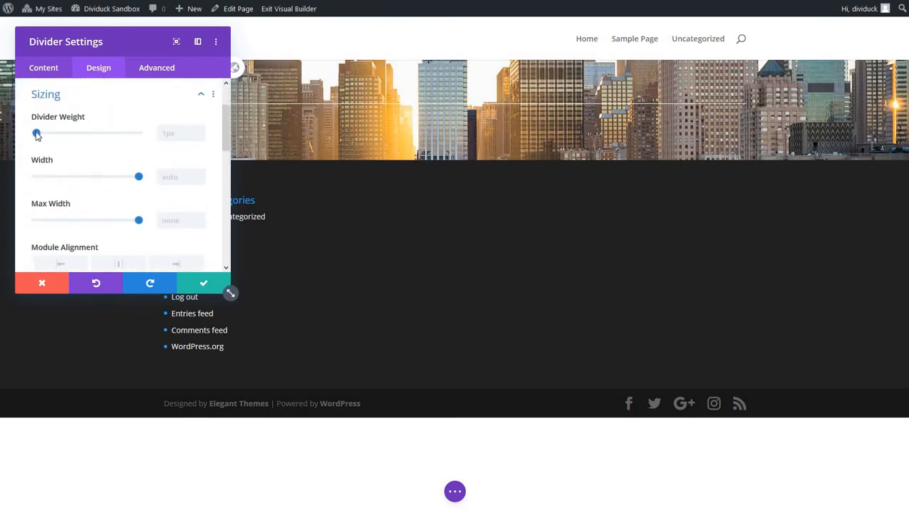
drag(37, 135, 39, 135)
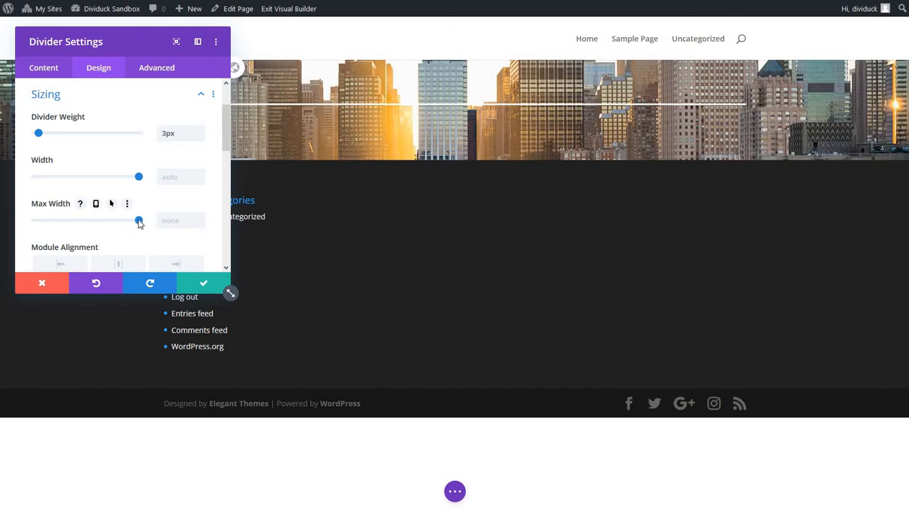
Limit the divider's max width to 10%, center its module alignment, and save the divider settings
drag(139, 221, 47, 224)
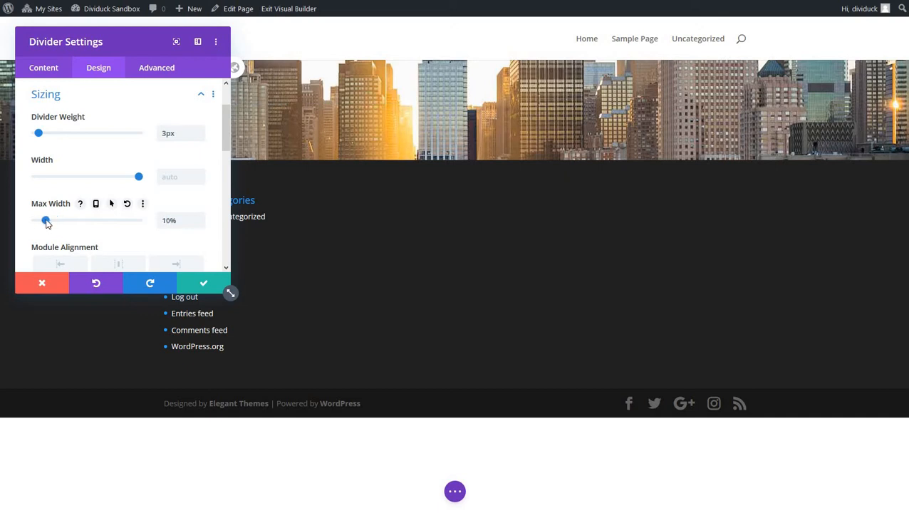
scroll(110, 231, down, 1)
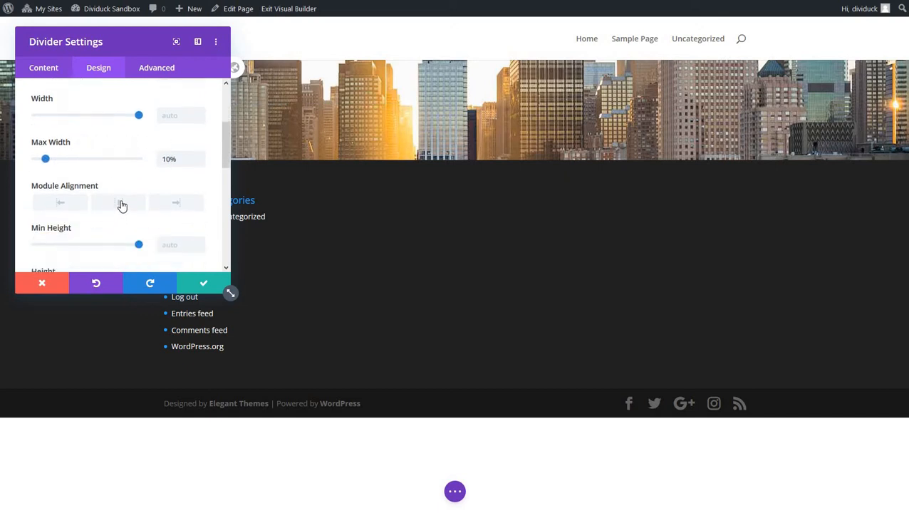
click(120, 206)
click(204, 284)
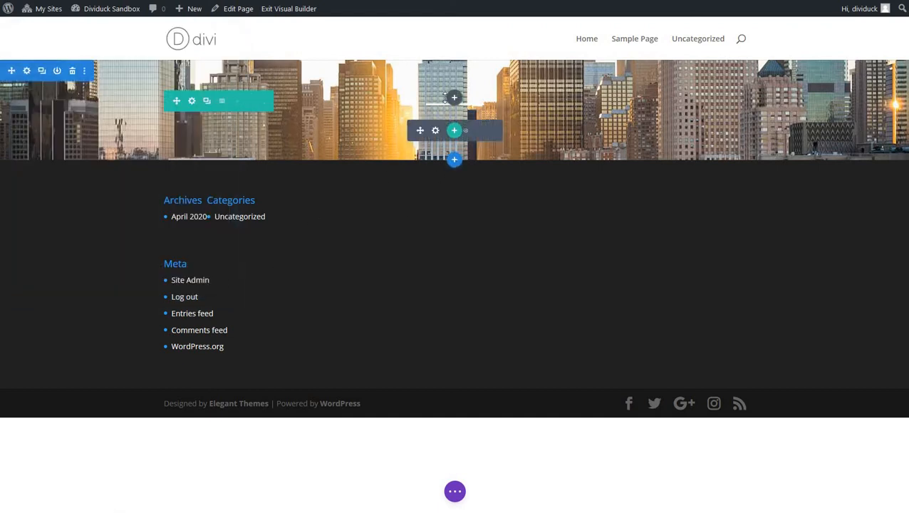
Insert a Text module into the row below the divider
click(454, 97)
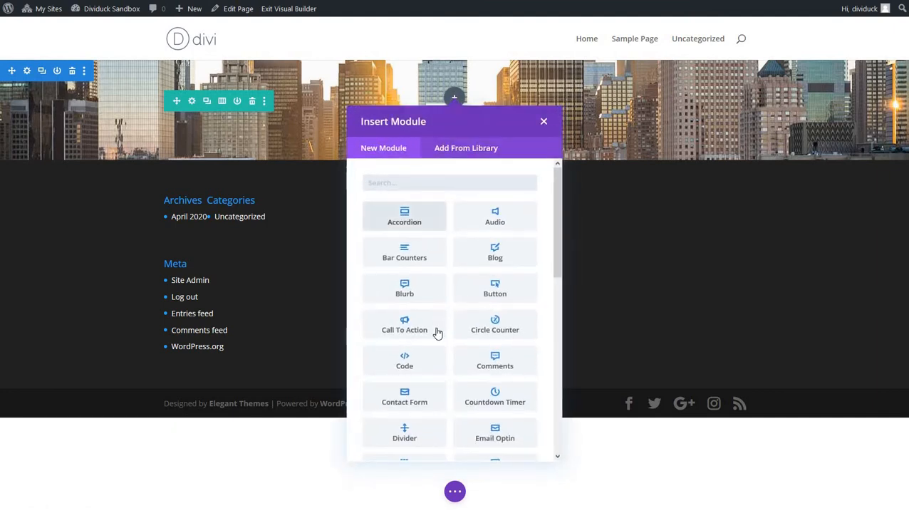
scroll(440, 333, down, 1)
scroll(440, 334, down, 6)
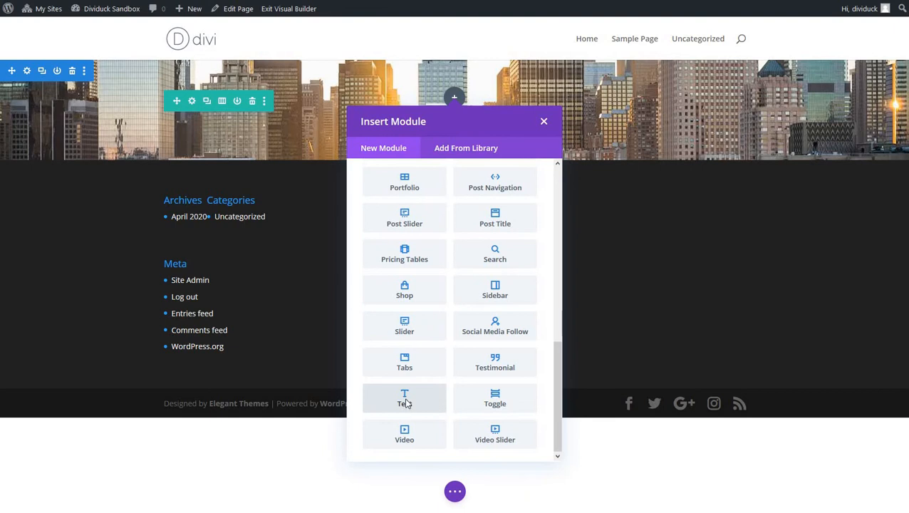
click(405, 404)
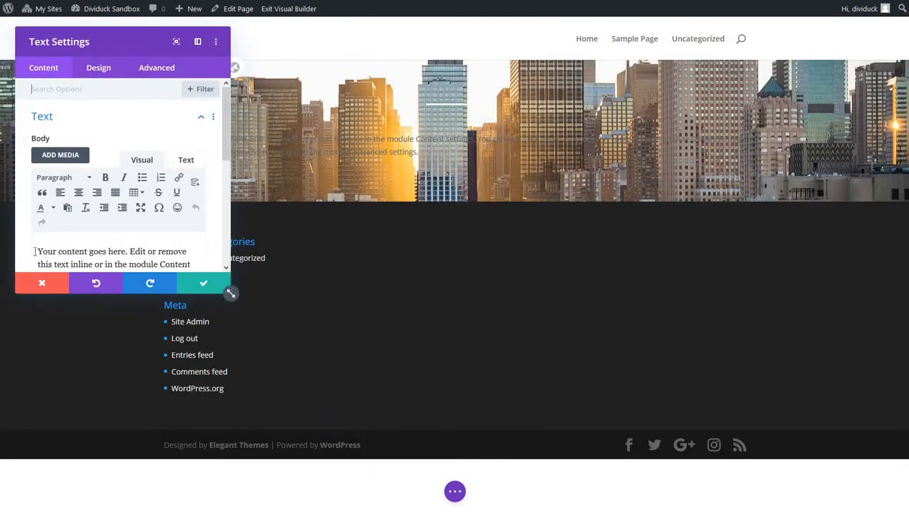
Replace the text module's placeholder body with "Companies that work for you"
drag(37, 251, 185, 291)
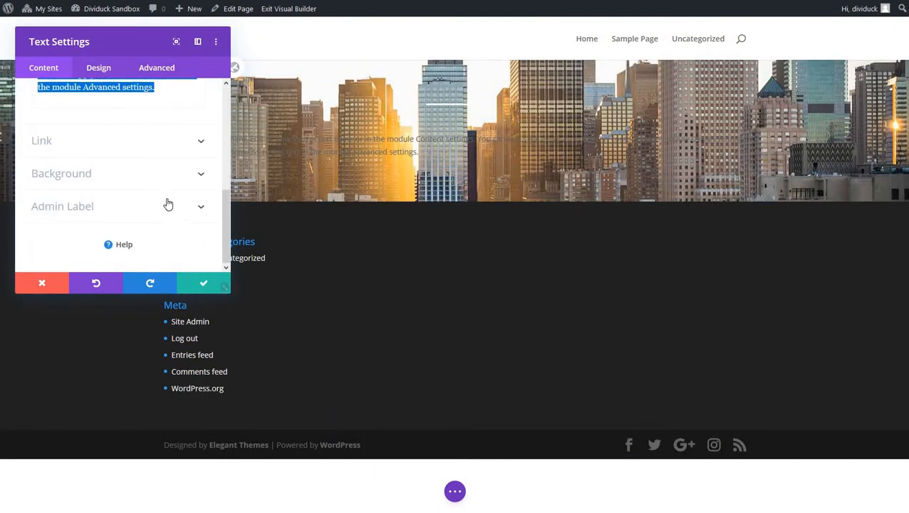
scroll(168, 202, up, 4)
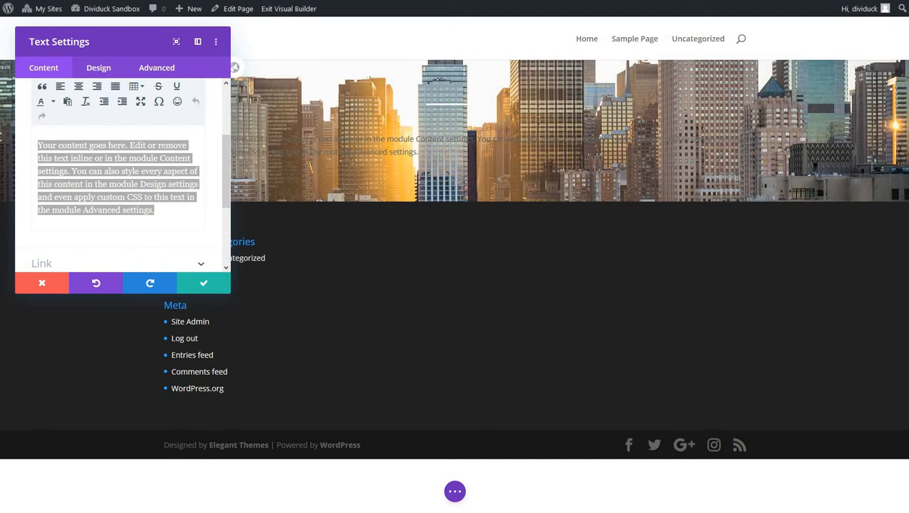
drag(154, 209, 17, 139)
text(Companies that work for you)
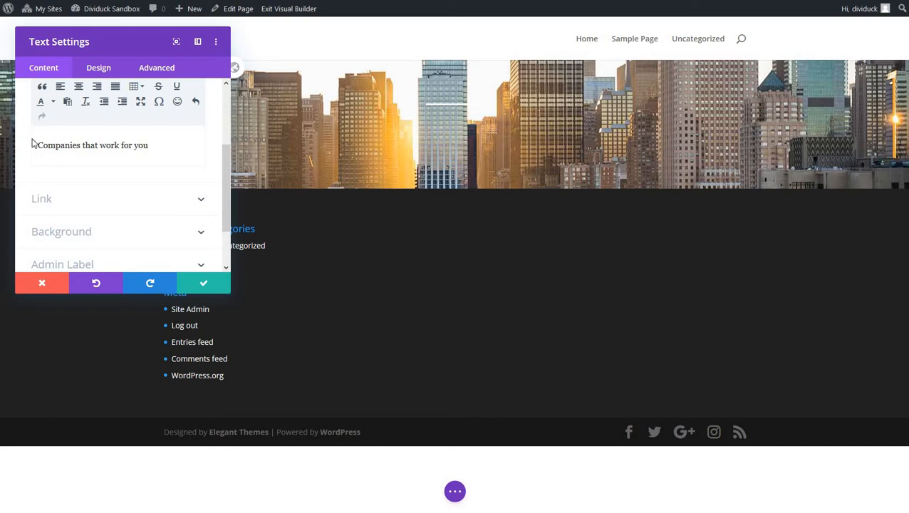
scroll(128, 188, up, 3)
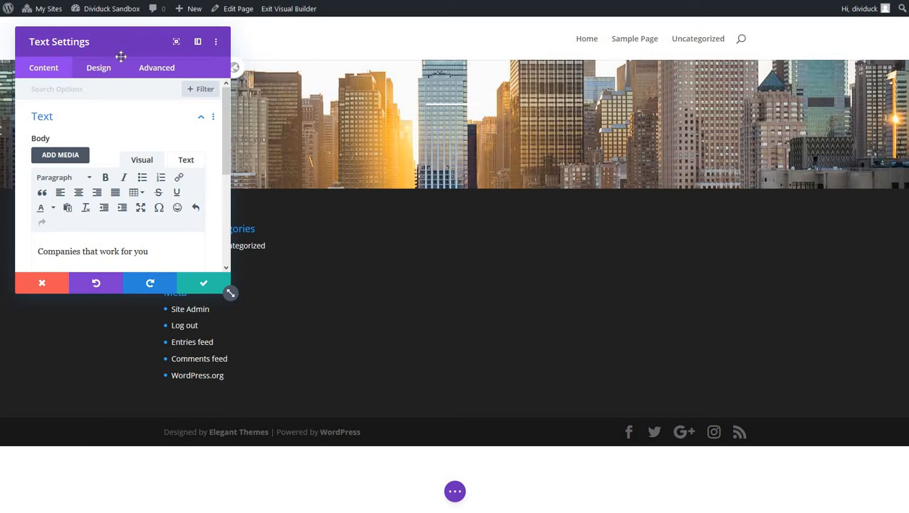
Set the body text's font weight to Bold and its color to white (#ffffff) in the module's design options
drag(121, 57, 182, 215)
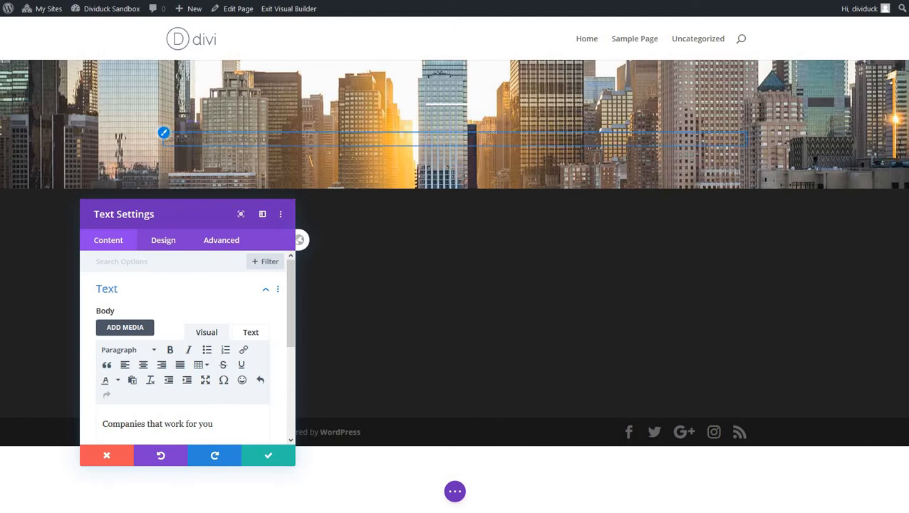
click(160, 242)
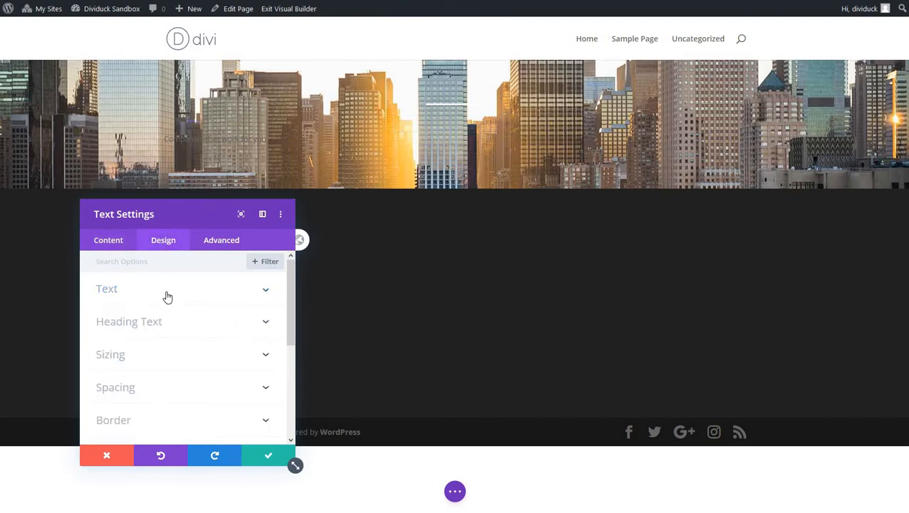
click(165, 295)
scroll(181, 356, down, 3)
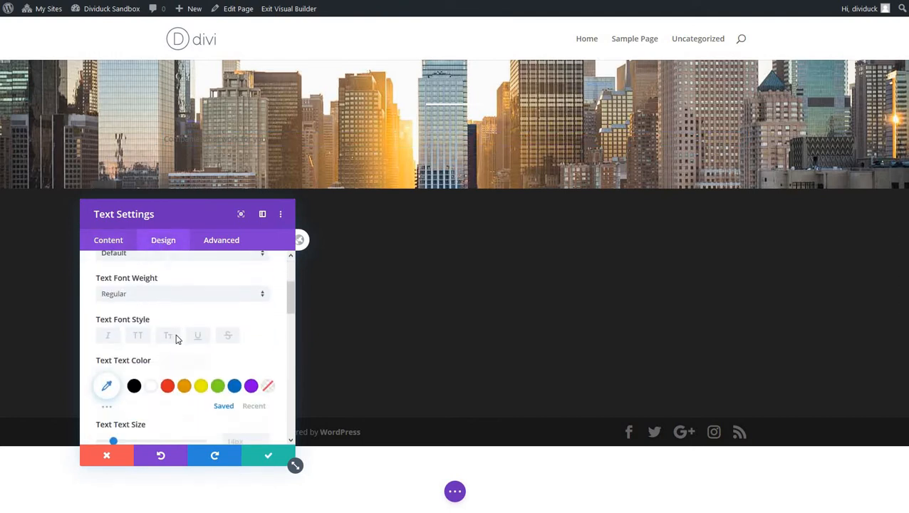
click(184, 279)
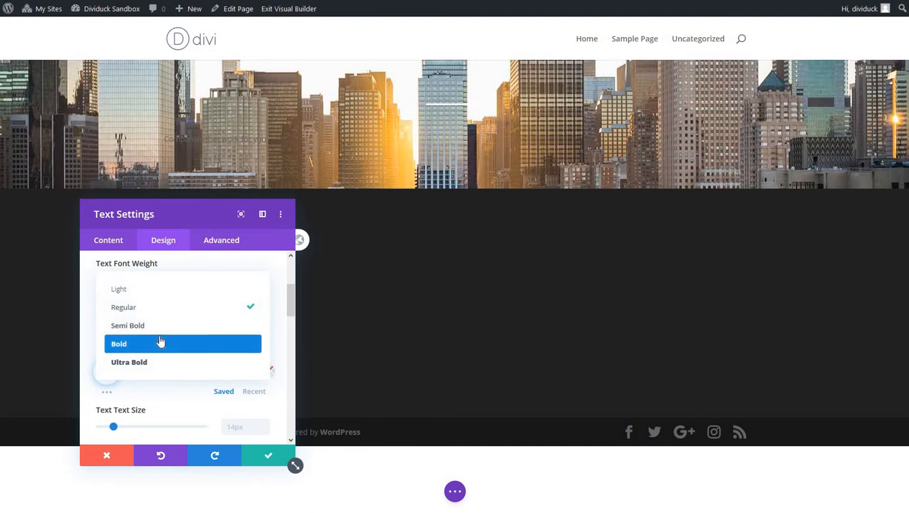
click(160, 343)
scroll(171, 324, down, 2)
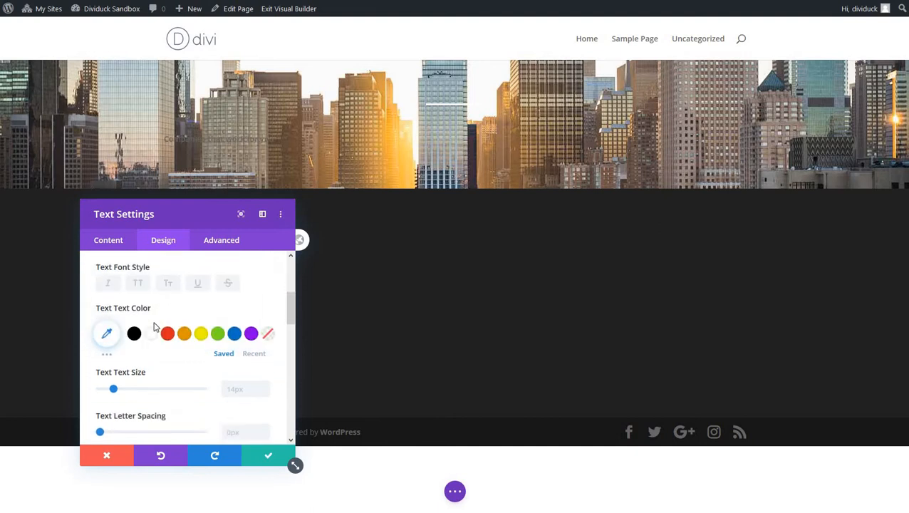
click(151, 313)
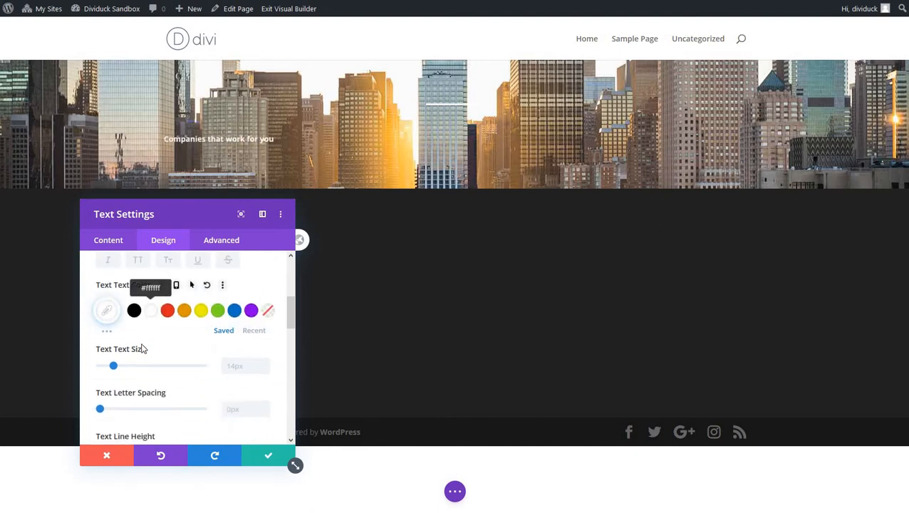
Set the body text size to 20px, center its alignment, and save the text module
drag(113, 369, 122, 371)
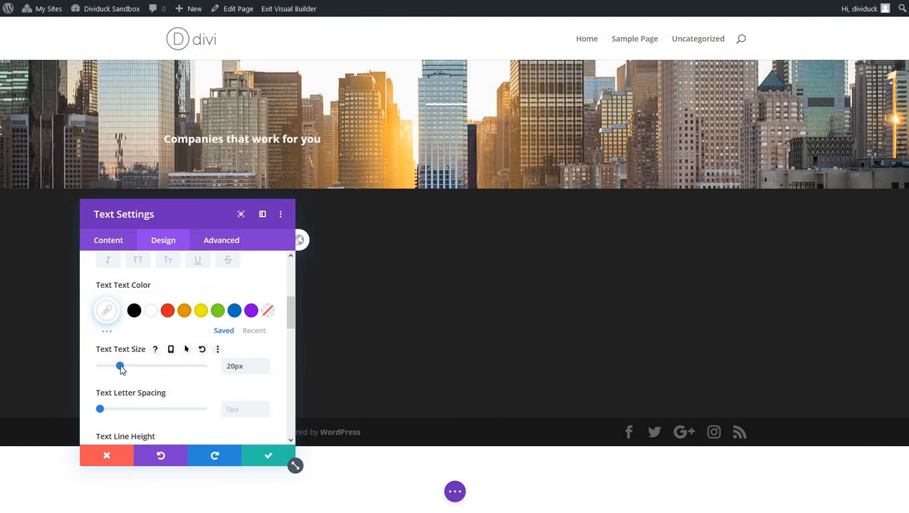
scroll(168, 403, down, 3)
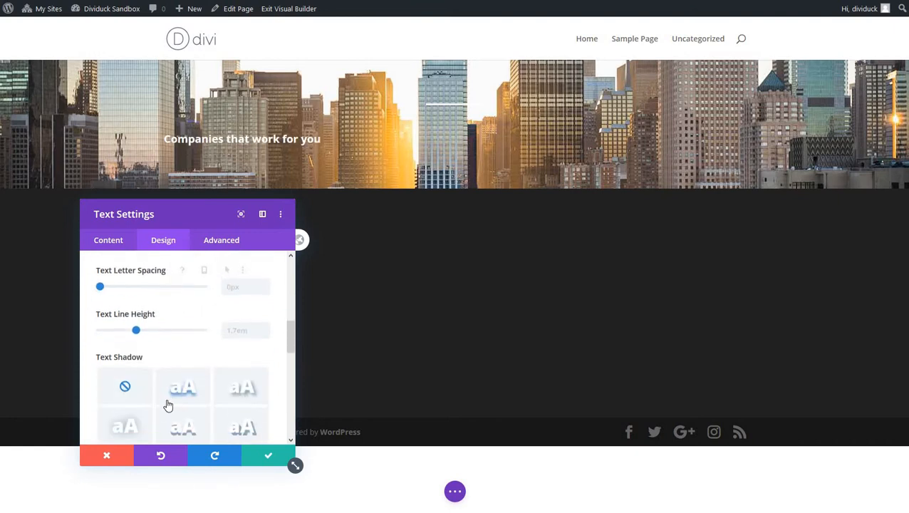
scroll(168, 404, down, 5)
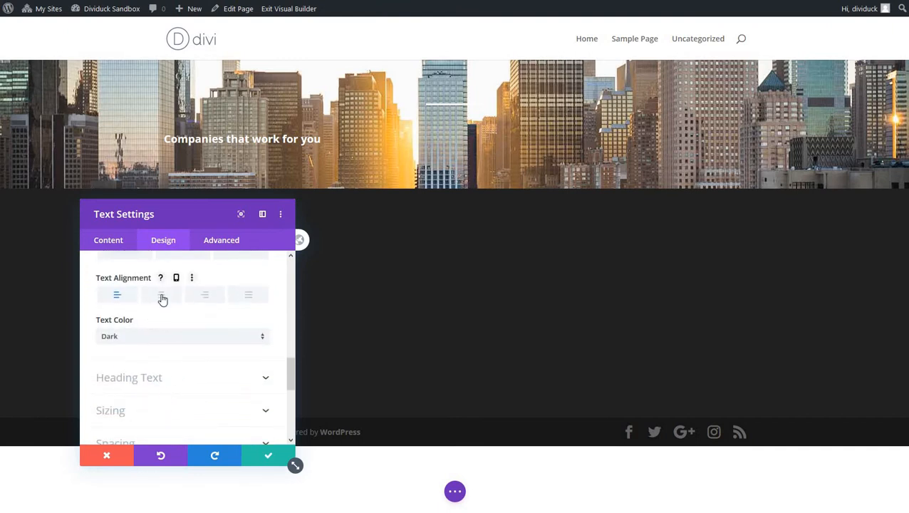
click(162, 298)
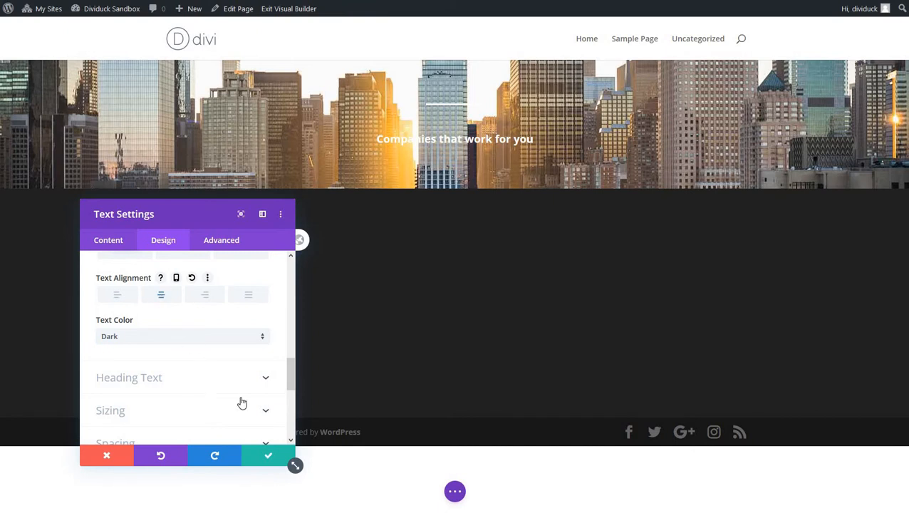
click(269, 458)
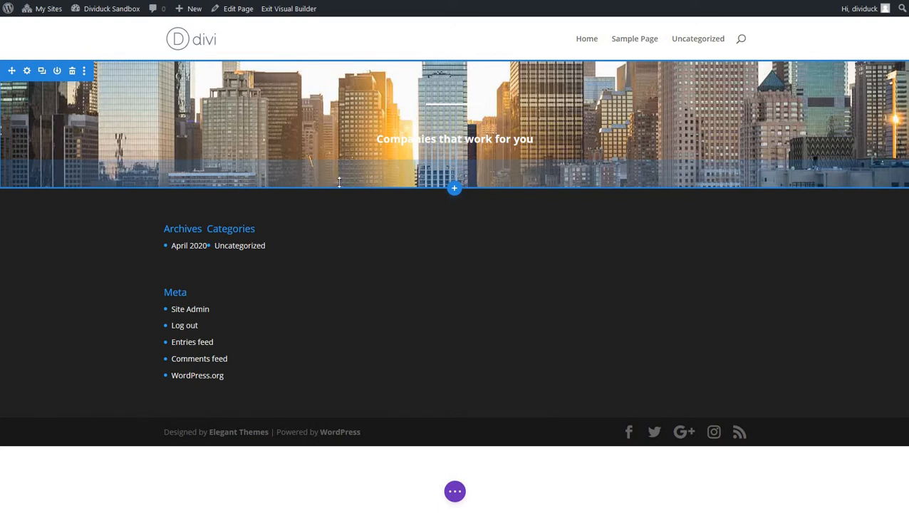
Add a background gradient to the hero section in its background settings
click(26, 71)
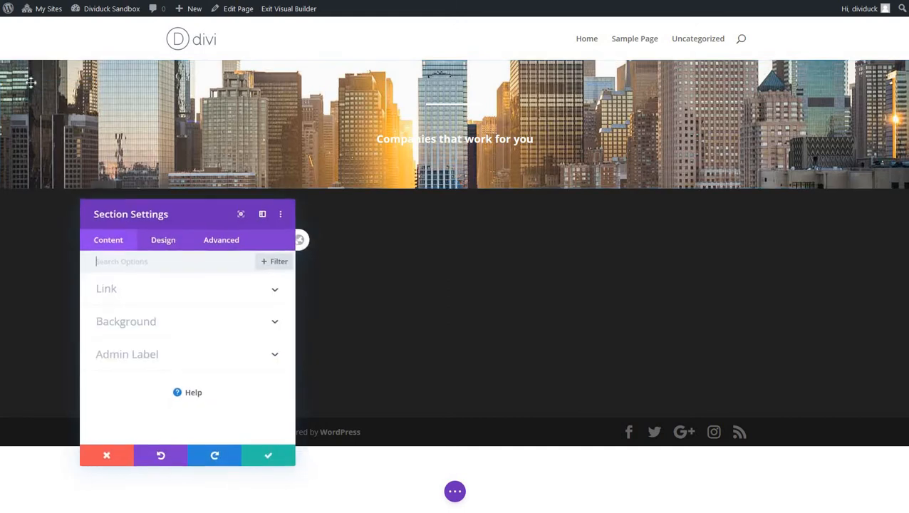
click(170, 324)
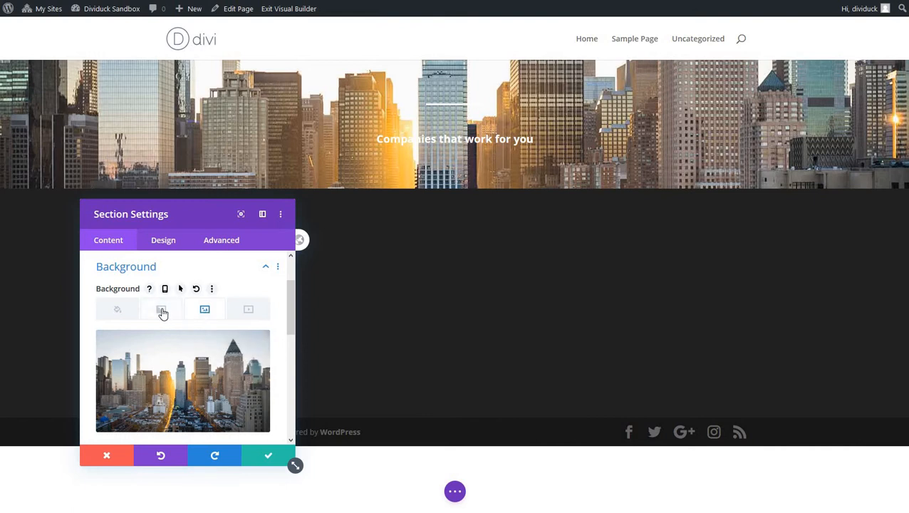
click(162, 312)
scroll(177, 314, down, 2)
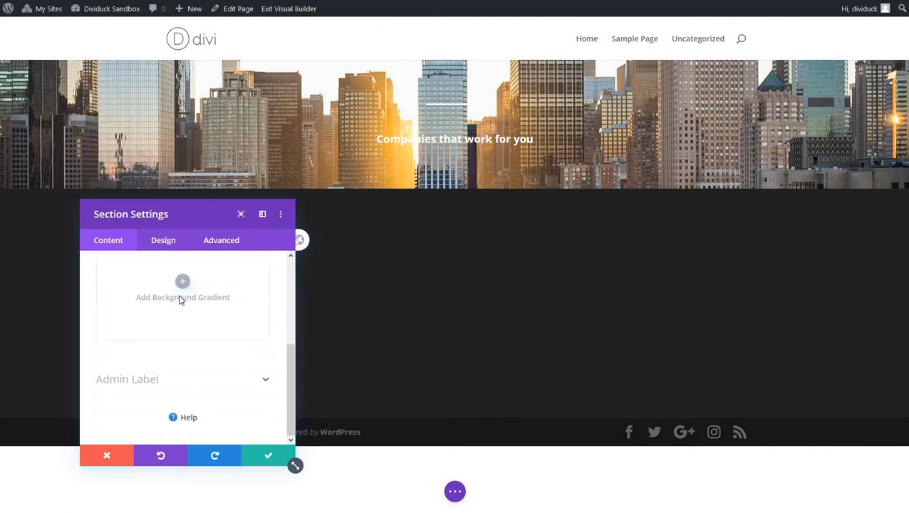
click(183, 283)
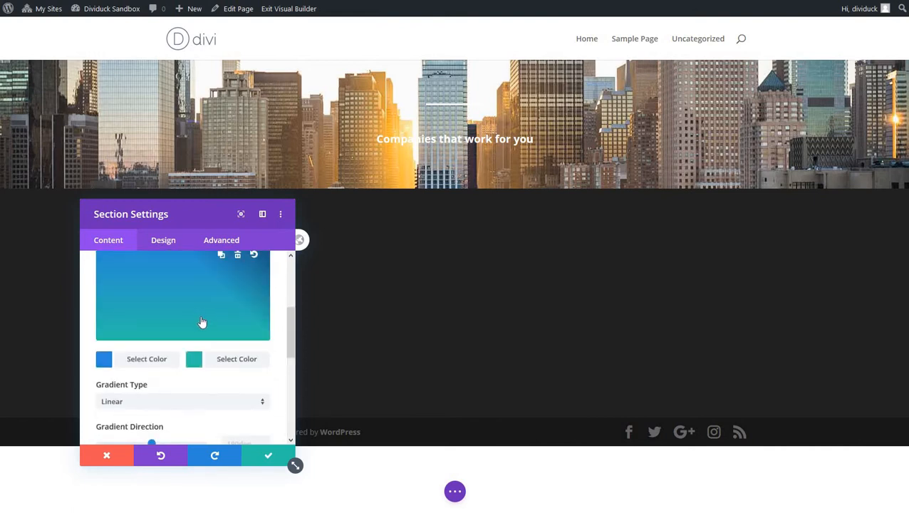
Set the gradient's first color to purple #8300e9 with the opacity lowered to 0.78
click(141, 363)
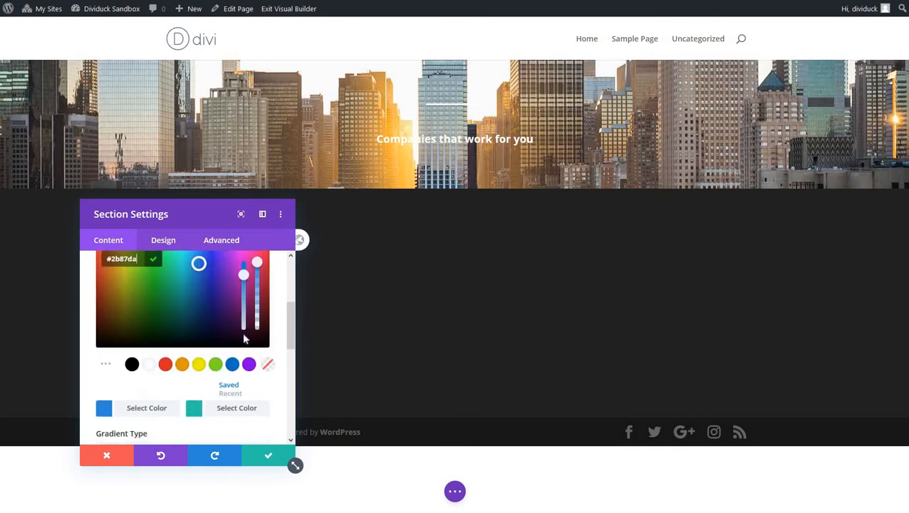
click(249, 365)
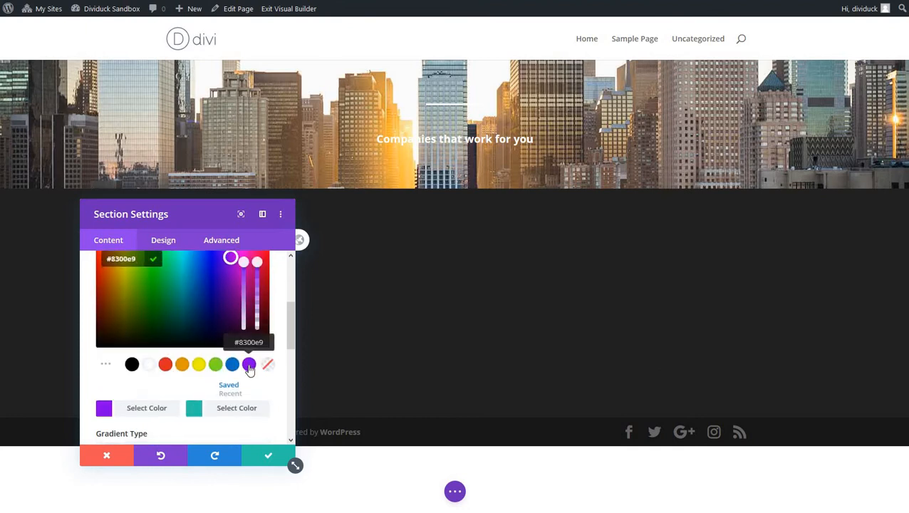
click(258, 280)
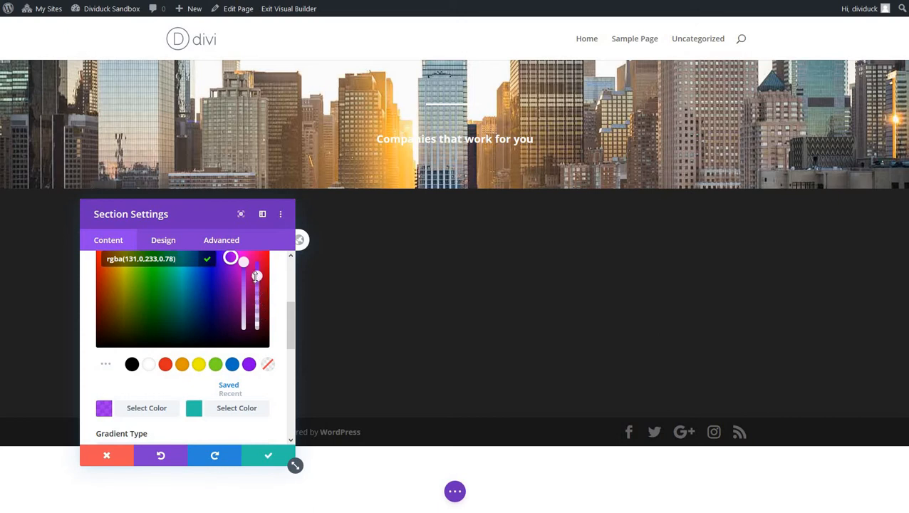
Set the gradient's second color to blue #0c71c3 and lower its opacity slightly
click(239, 411)
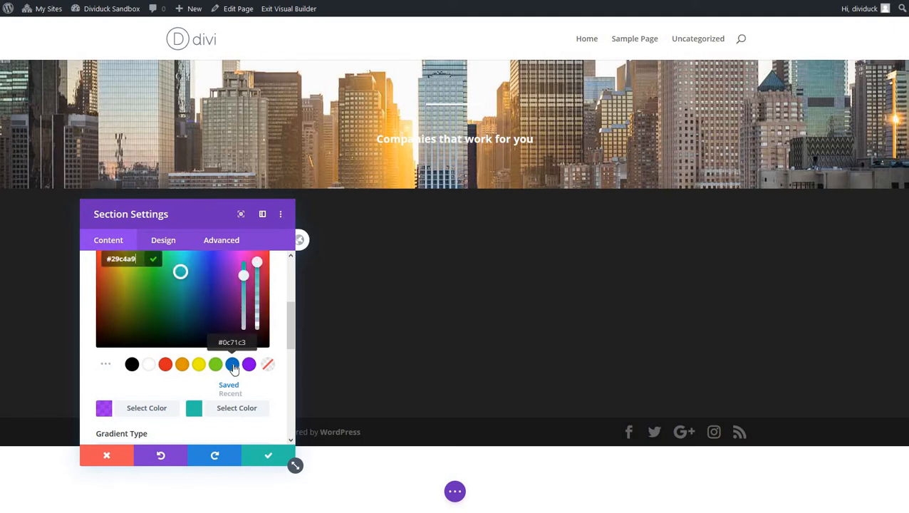
click(232, 363)
drag(257, 263, 258, 284)
Set the gradient direction to 141deg and its start position to 13%, and place the gradient above the background image
scroll(177, 391, down, 5)
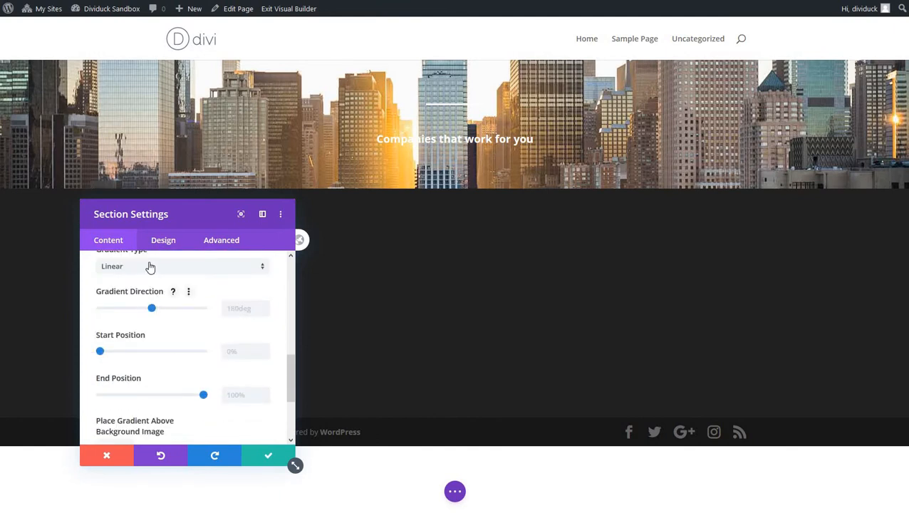
click(152, 309)
scroll(152, 310, down, 1)
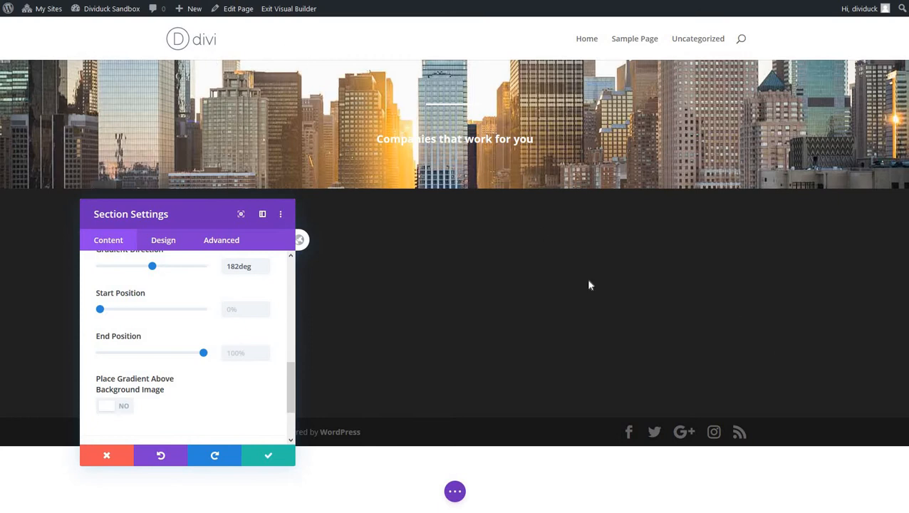
drag(151, 266, 141, 269)
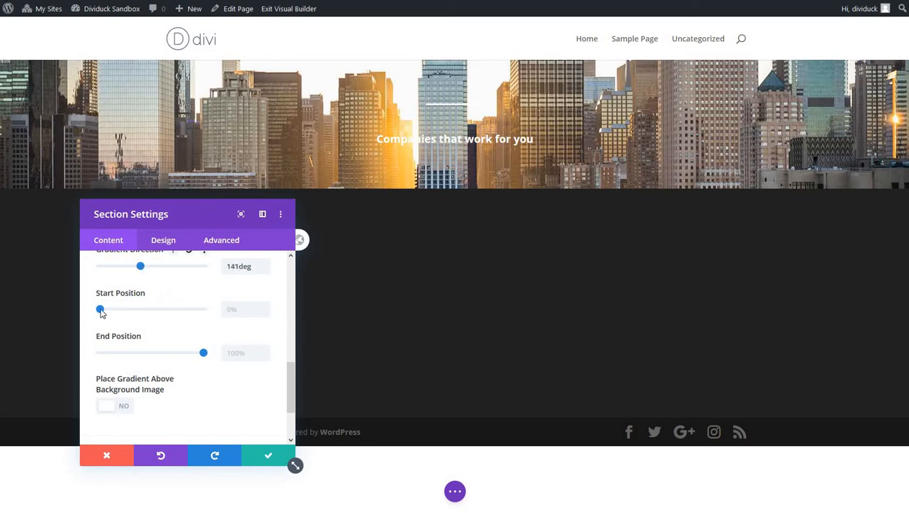
drag(100, 312, 114, 313)
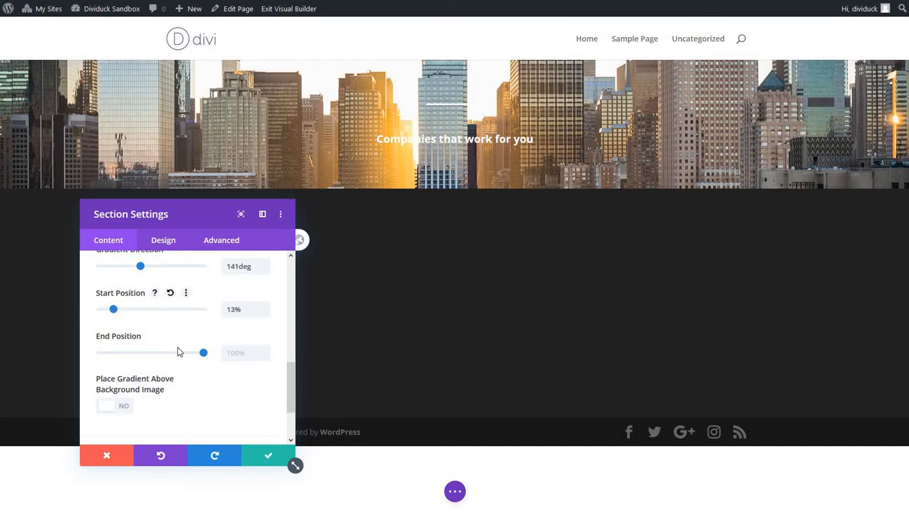
scroll(178, 349, down, 2)
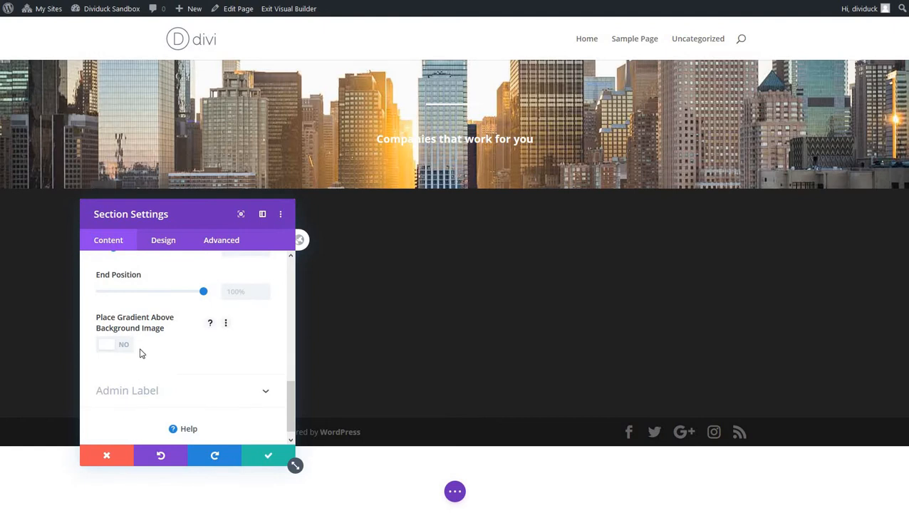
click(111, 347)
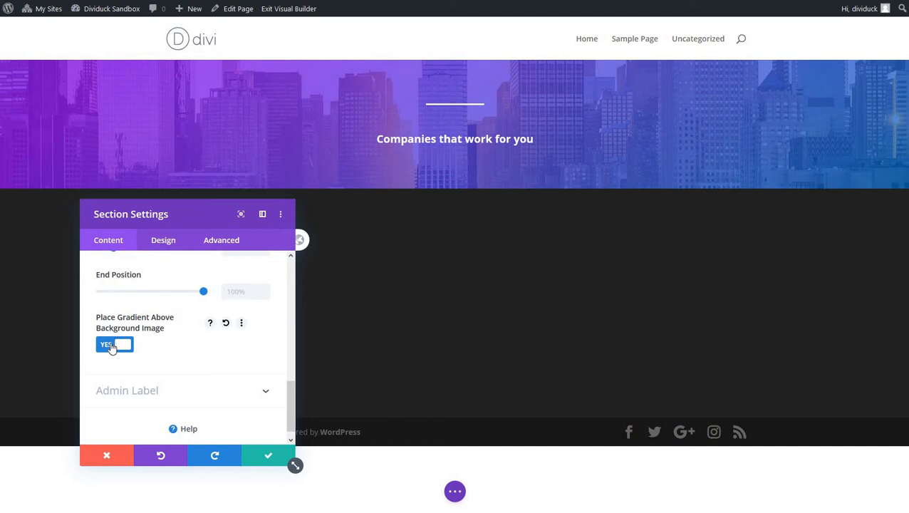
Save the section settings and insert a Text module directly below the divider in the hero section
click(269, 457)
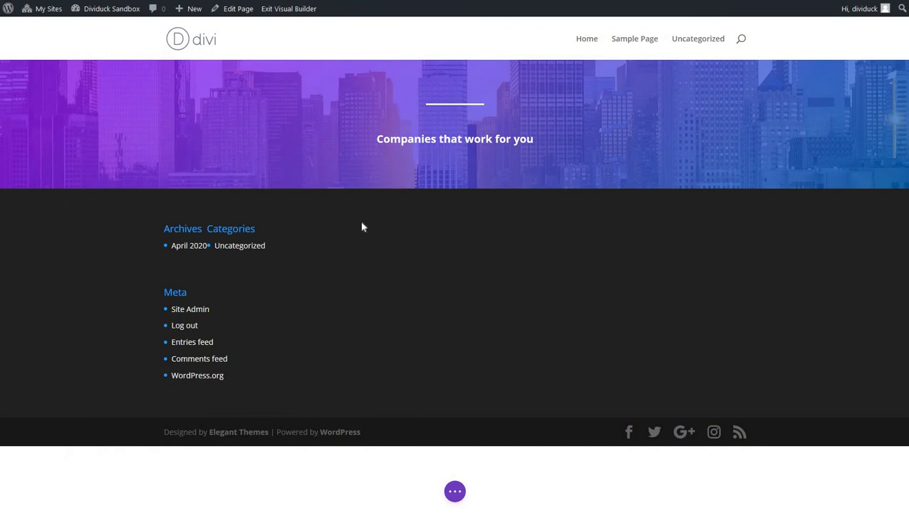
mouse_move(457, 172)
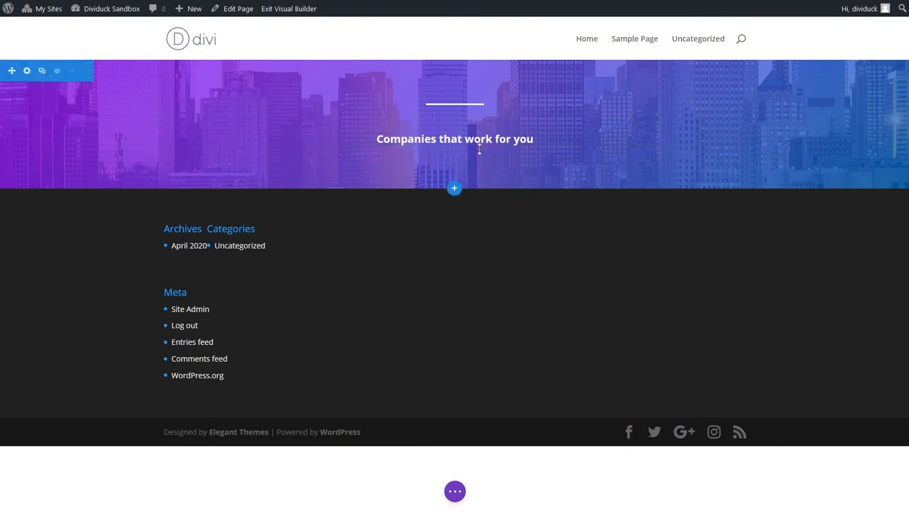
mouse_move(456, 143)
mouse_move(455, 108)
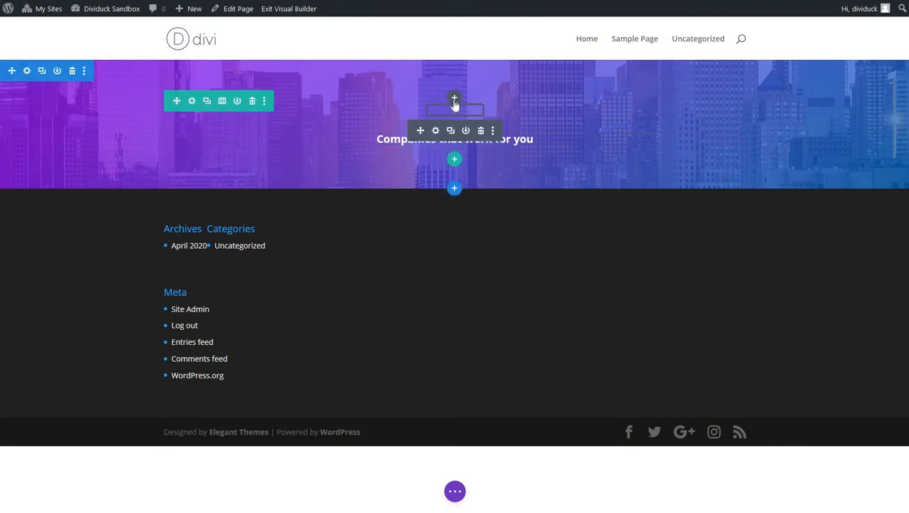
click(455, 100)
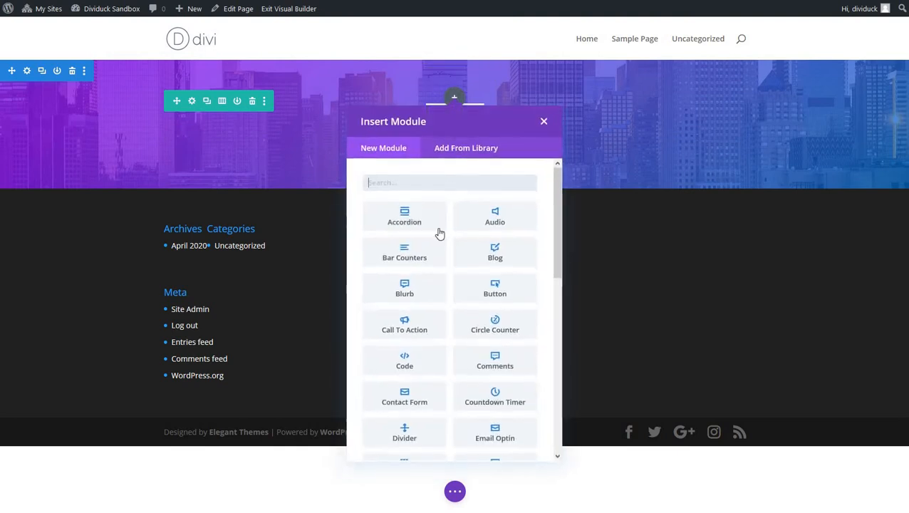
scroll(421, 331, down, 2)
scroll(422, 331, down, 3)
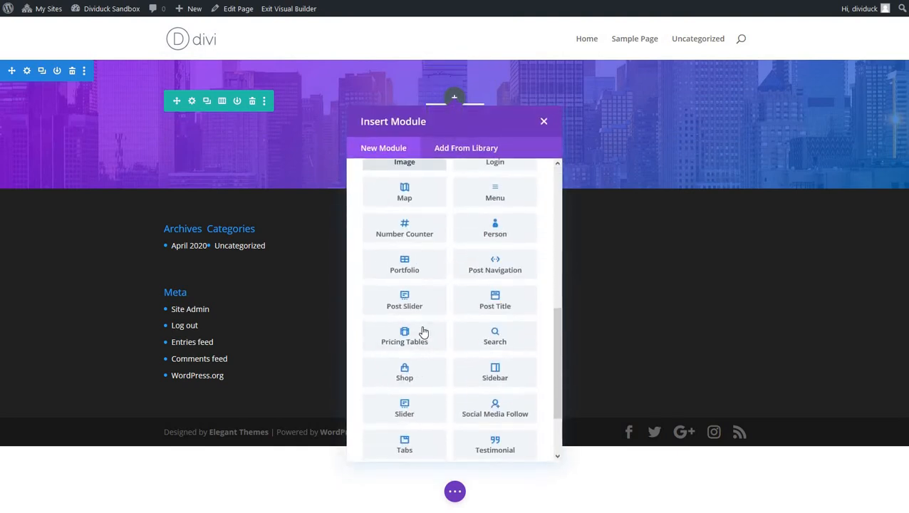
scroll(423, 331, down, 1)
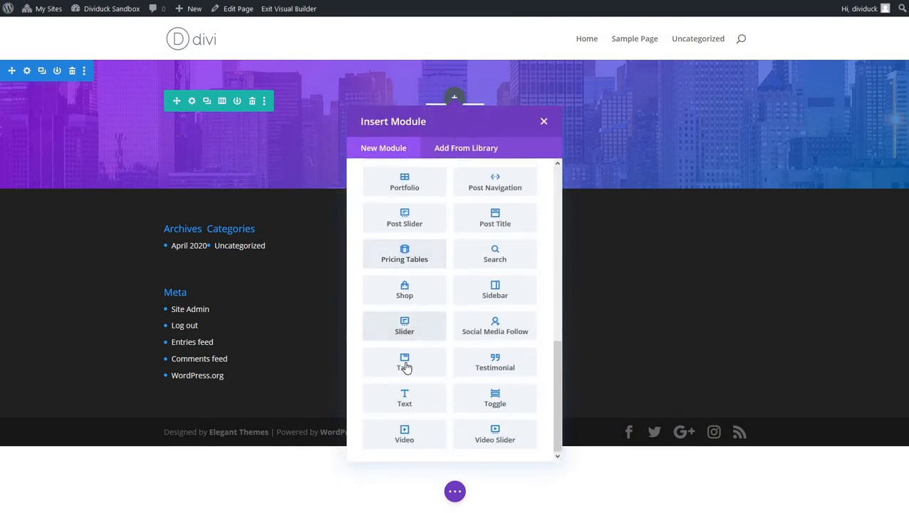
click(407, 407)
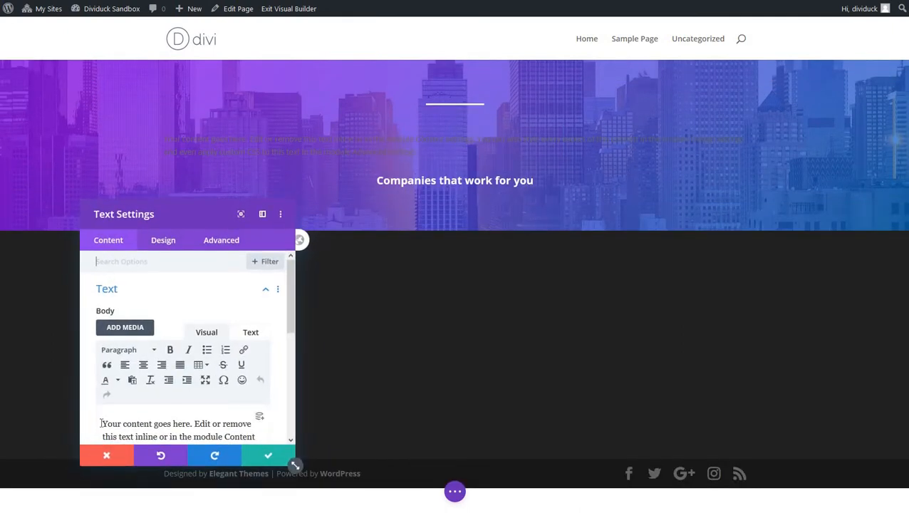
Replace the Text module's placeholder body with "We will help take your company to the next level with zero competition."
drag(102, 423, 260, 459)
scroll(230, 355, down, 3)
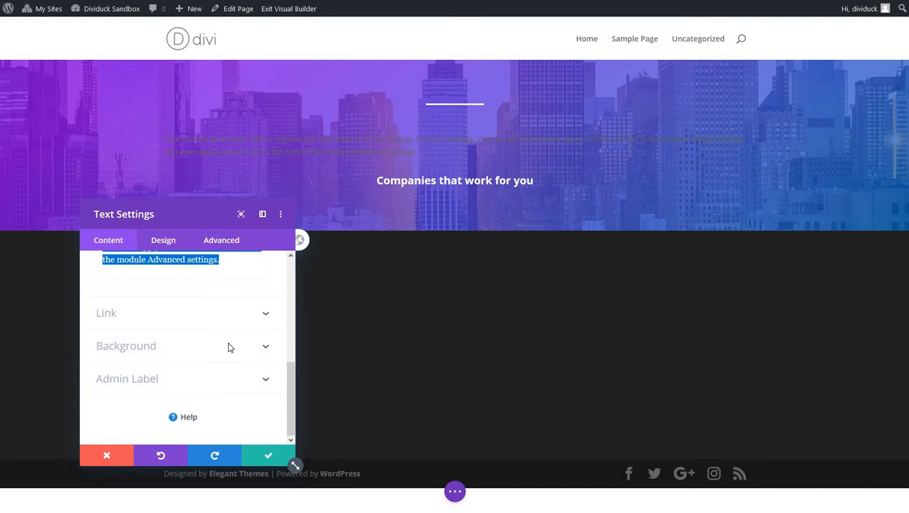
text(We will)
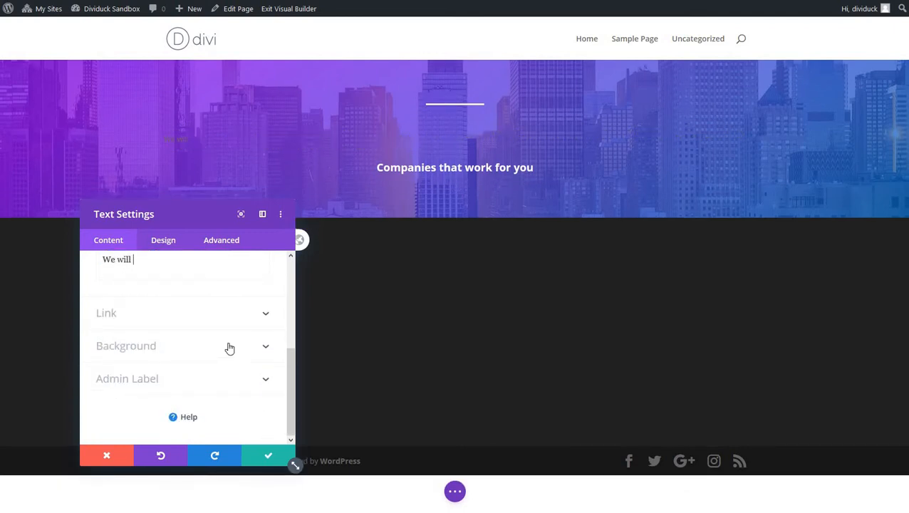
text( help take your company)
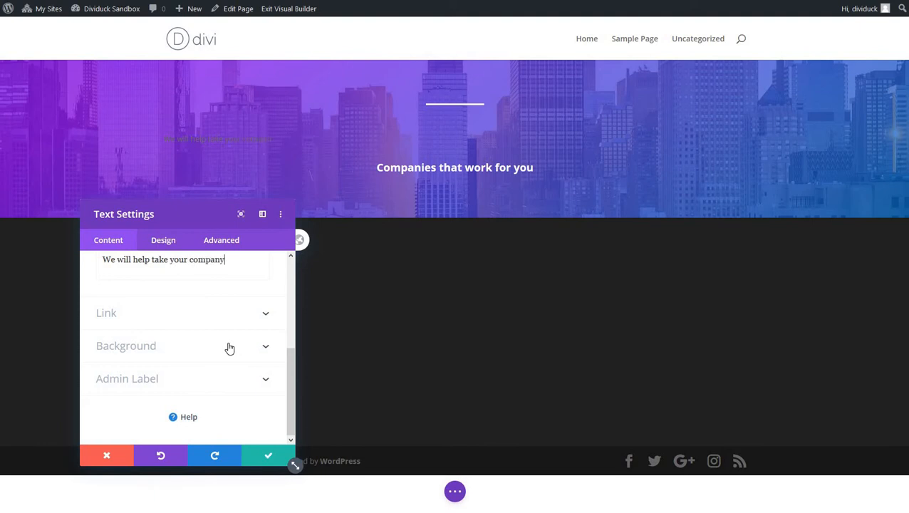
text( to the next level)
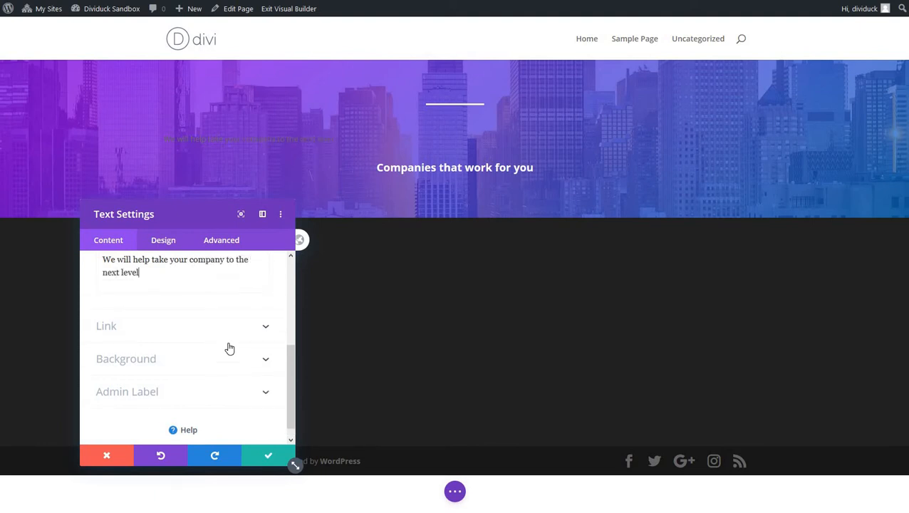
text( with zero competition.)
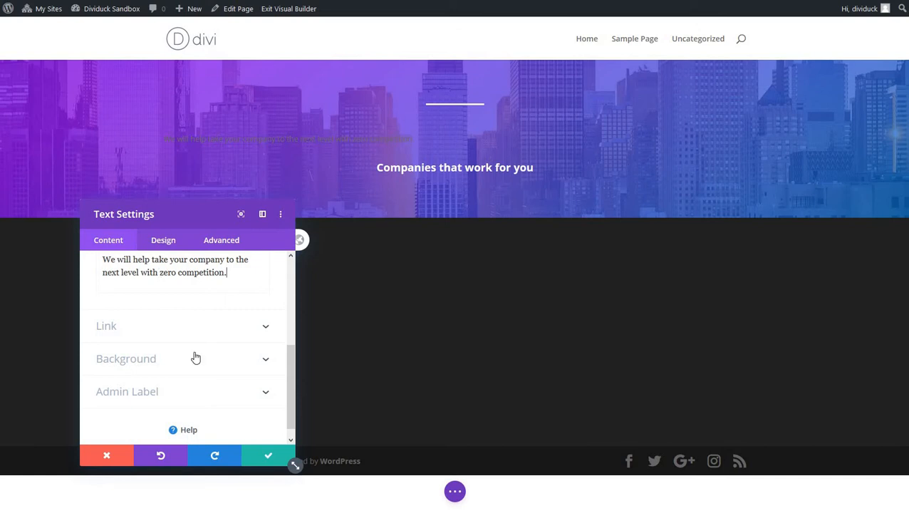
Color the words "zero competition." yellow and underline them in the module's body text
click(212, 285)
drag(160, 274, 218, 282)
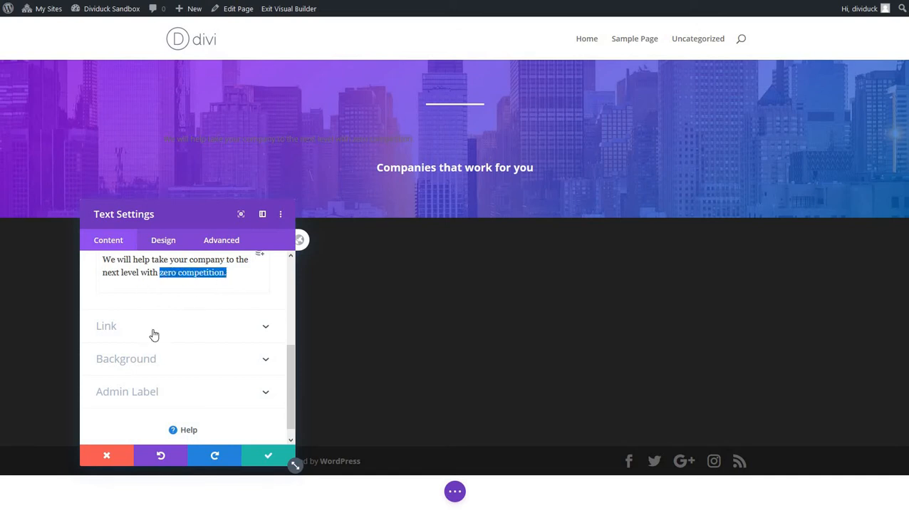
scroll(154, 330, up, 2)
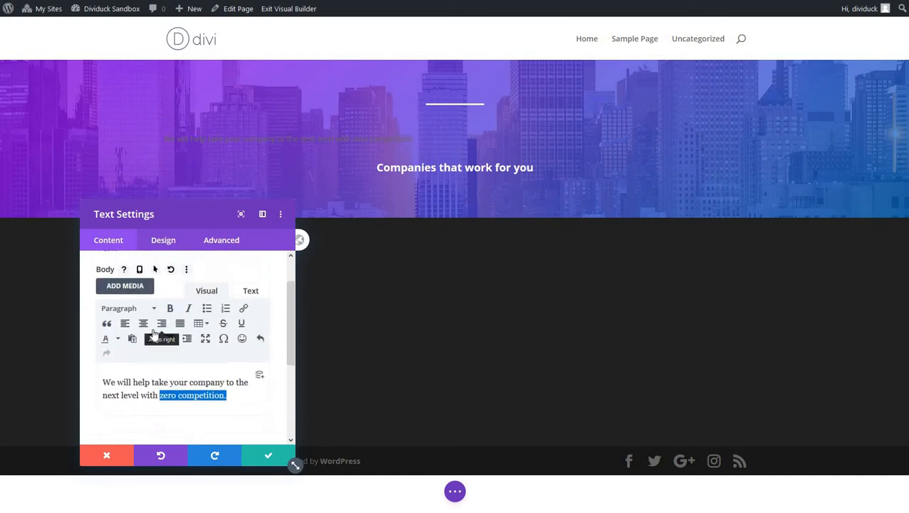
click(118, 343)
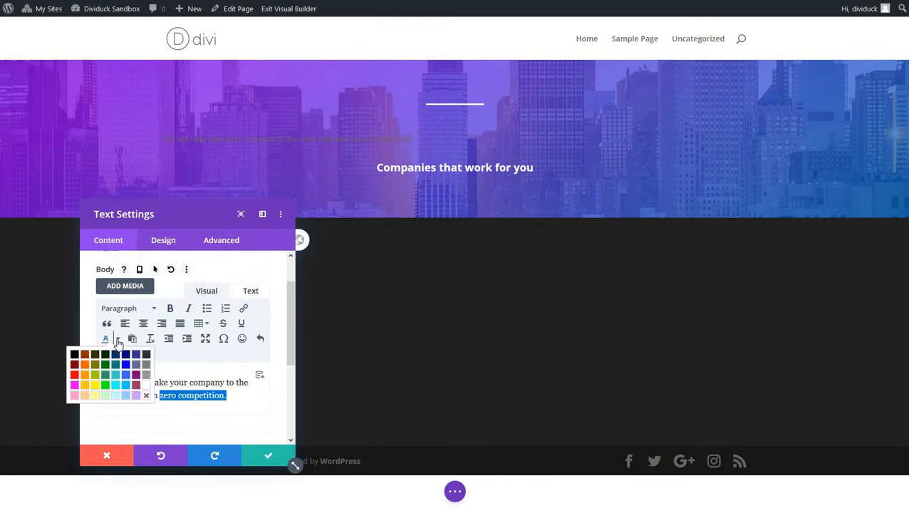
click(94, 388)
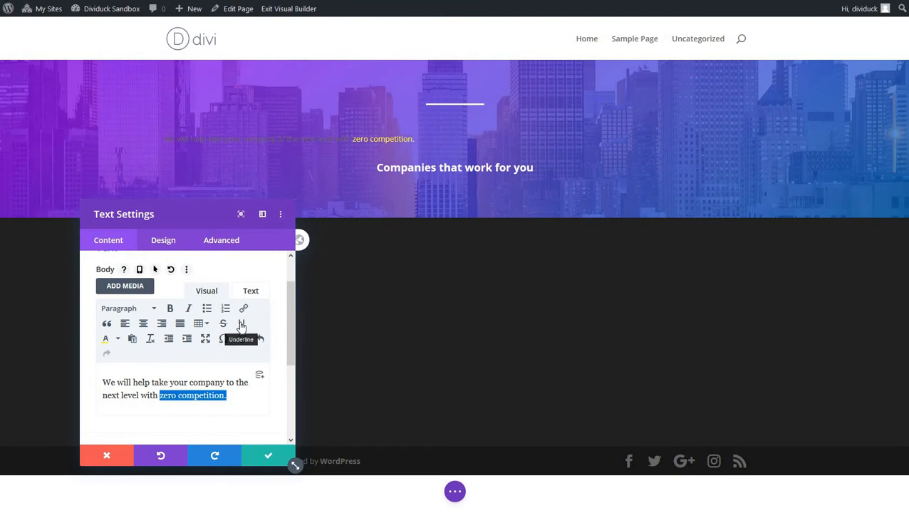
click(242, 325)
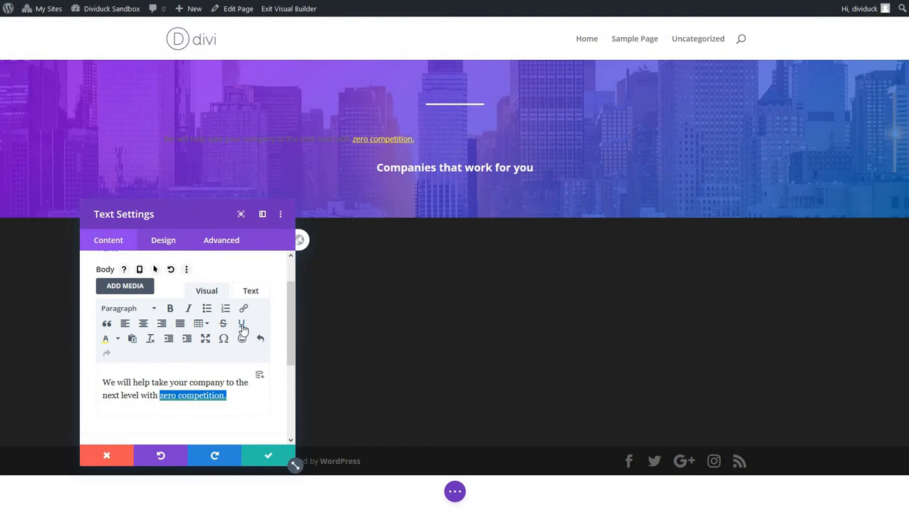
Format the module's entire body sentence as Heading 1
click(236, 397)
drag(235, 396, 102, 382)
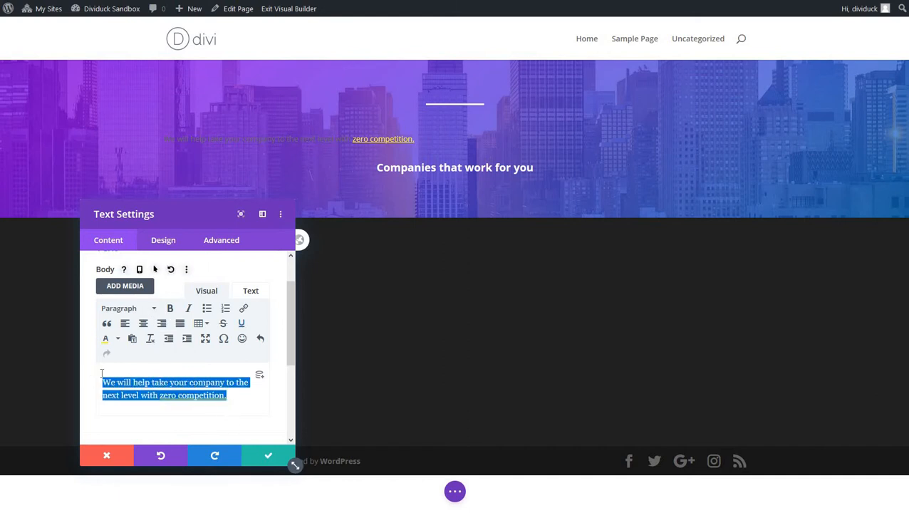
click(129, 308)
click(134, 349)
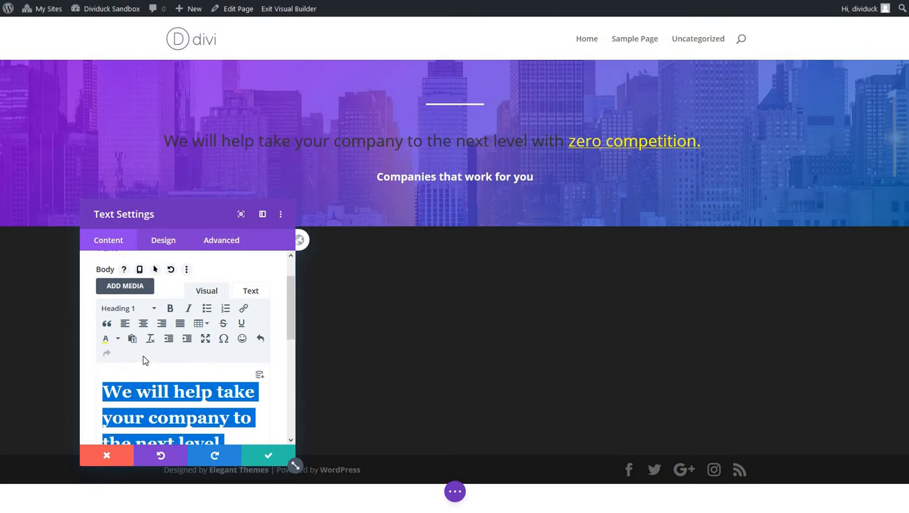
Set the H1 heading font weight to Ultra Bold in the Text module's heading design settings
click(163, 241)
click(145, 325)
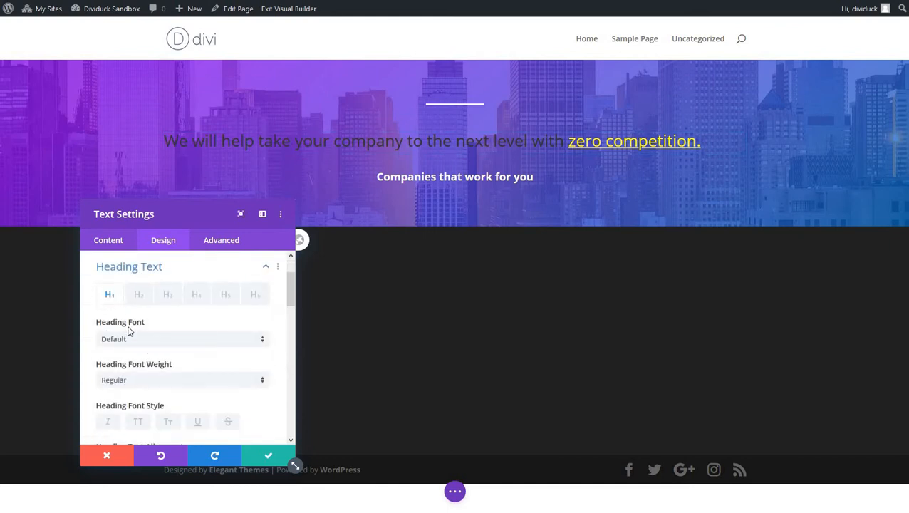
scroll(135, 341, down, 1)
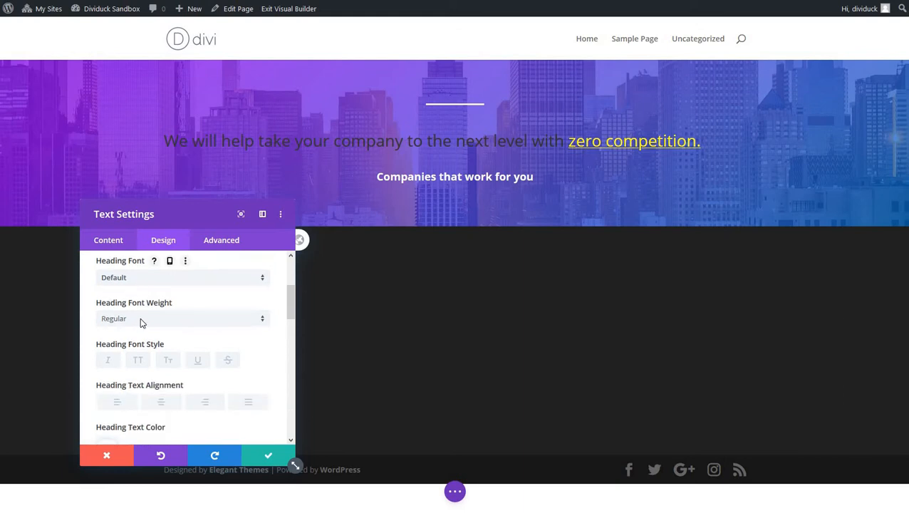
click(142, 322)
click(140, 385)
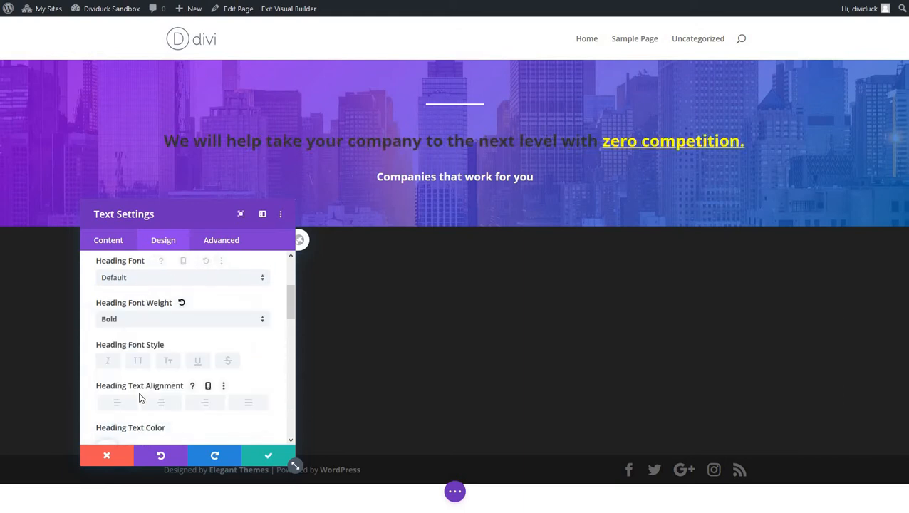
click(131, 320)
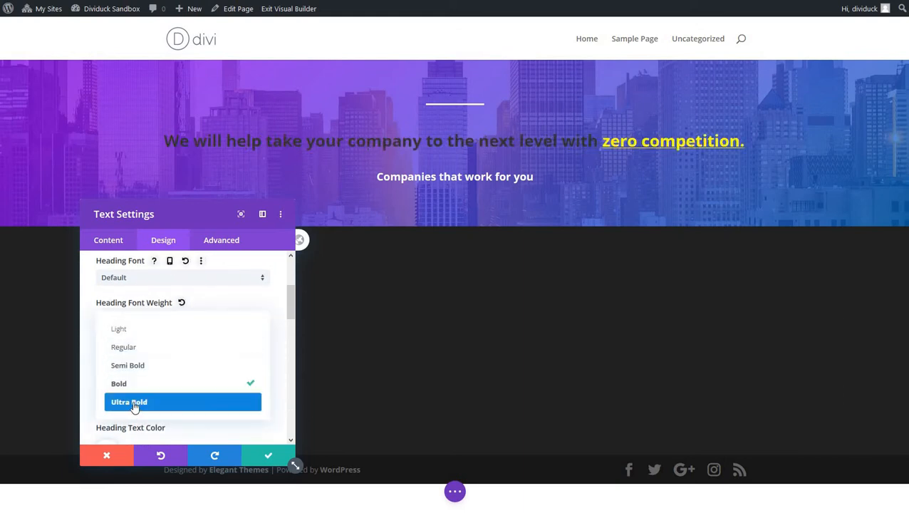
click(134, 406)
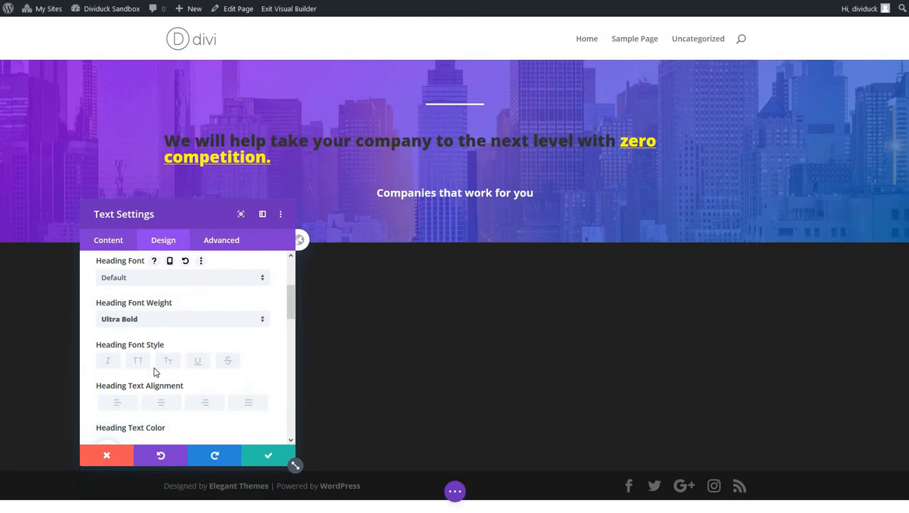
Center the heading text and set its color to white #ffffff
scroll(154, 371, down, 2)
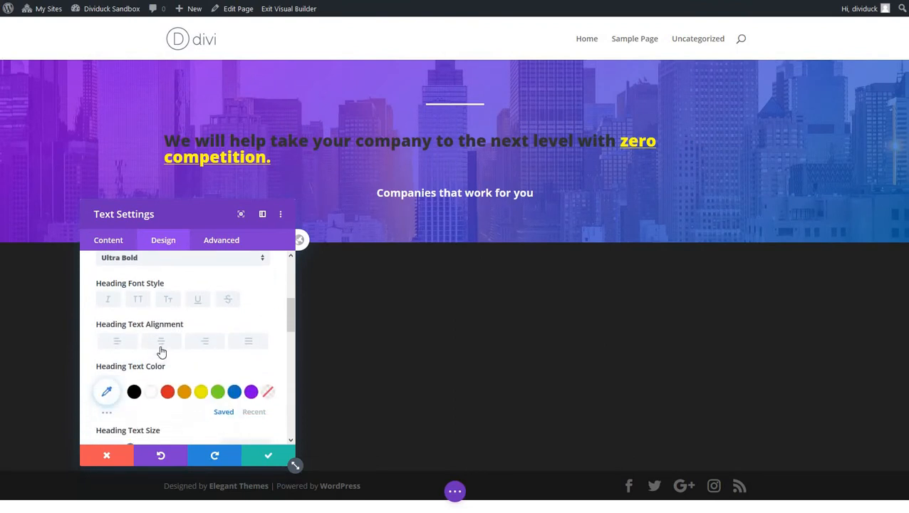
click(162, 345)
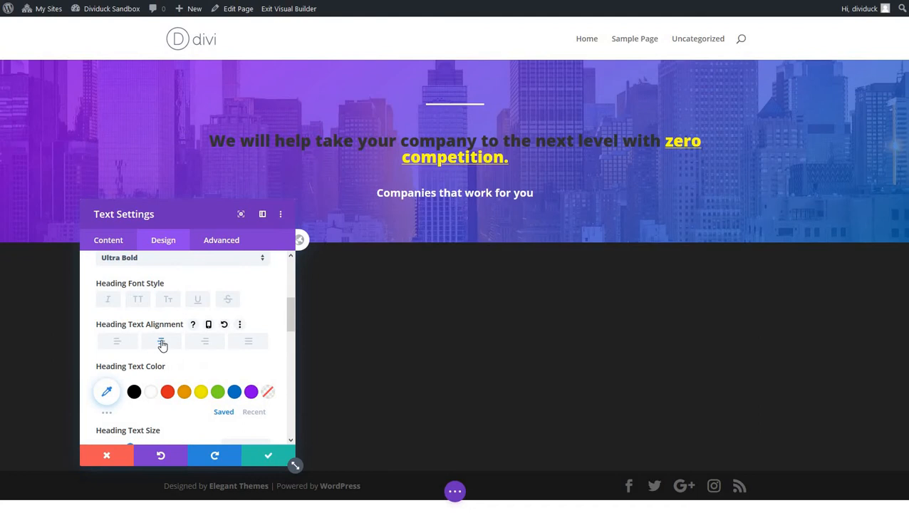
click(152, 392)
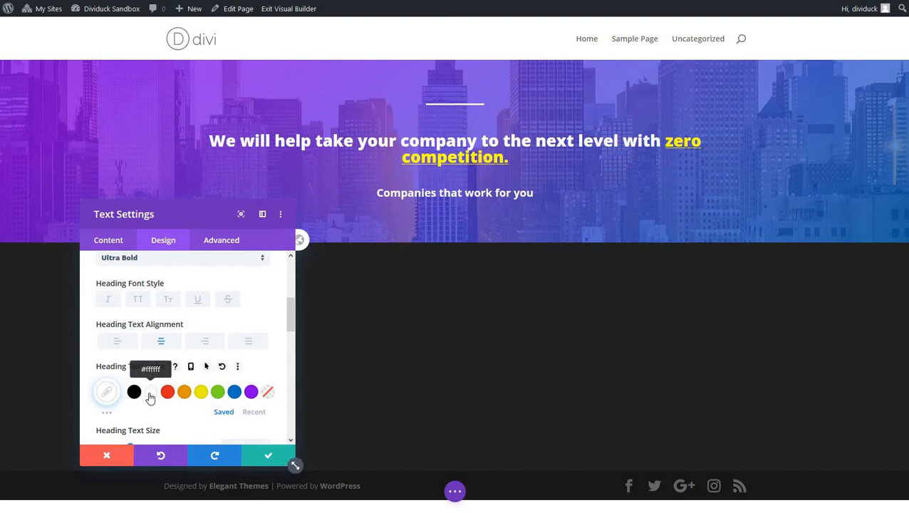
Set the heading text size to 60px and its line height to 1.1em, saving the Text module settings
scroll(151, 400, down, 3)
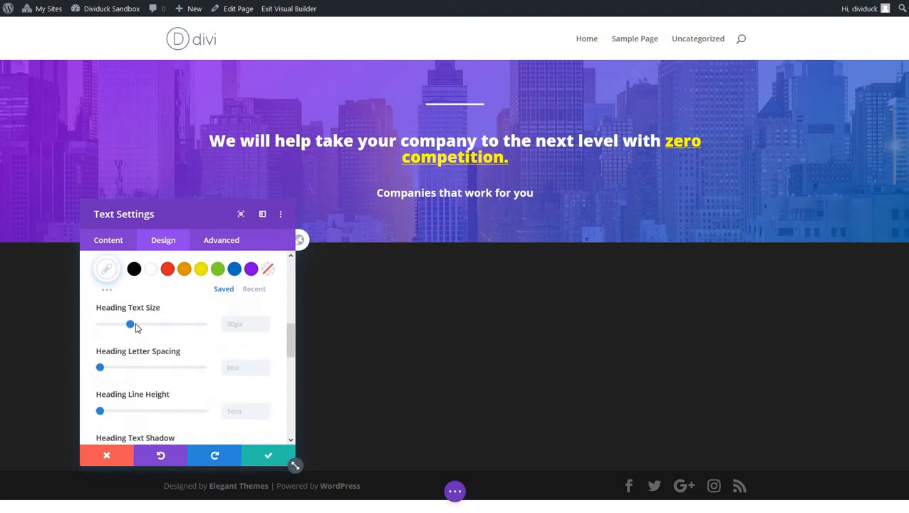
drag(132, 326, 163, 331)
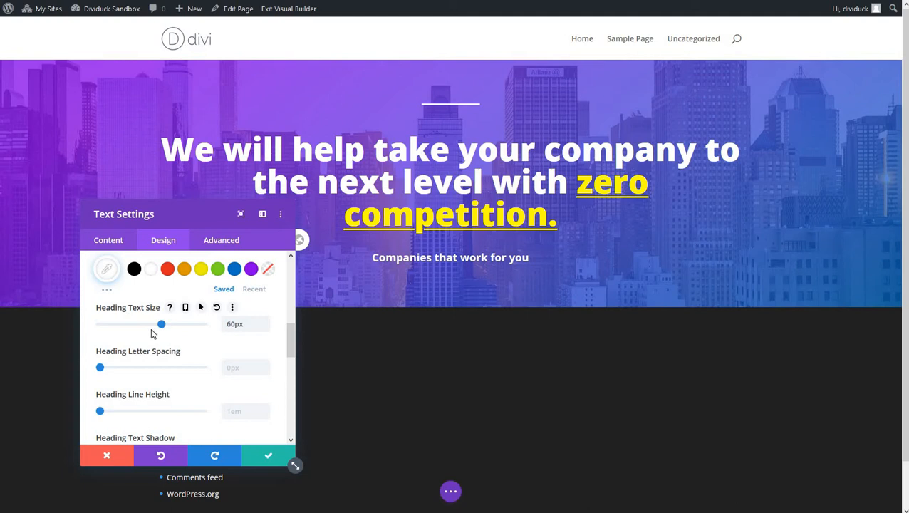
scroll(160, 395, down, 2)
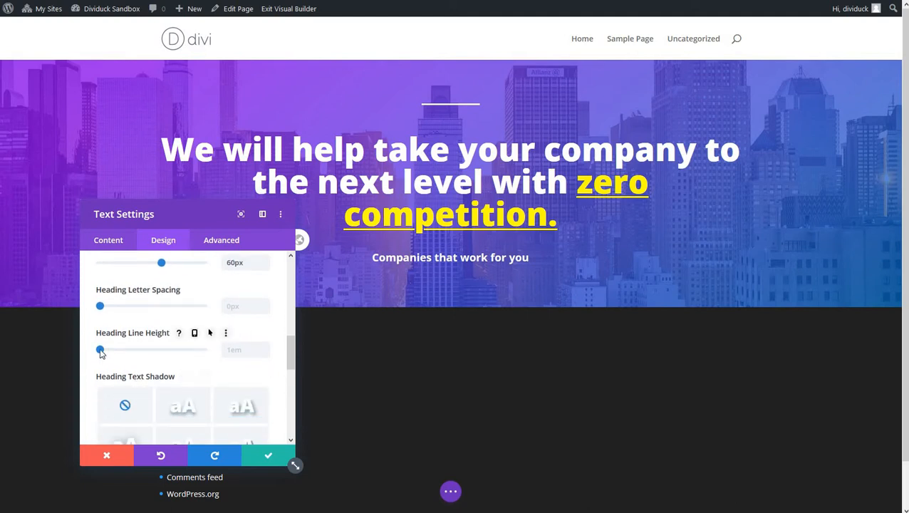
drag(100, 350, 105, 350)
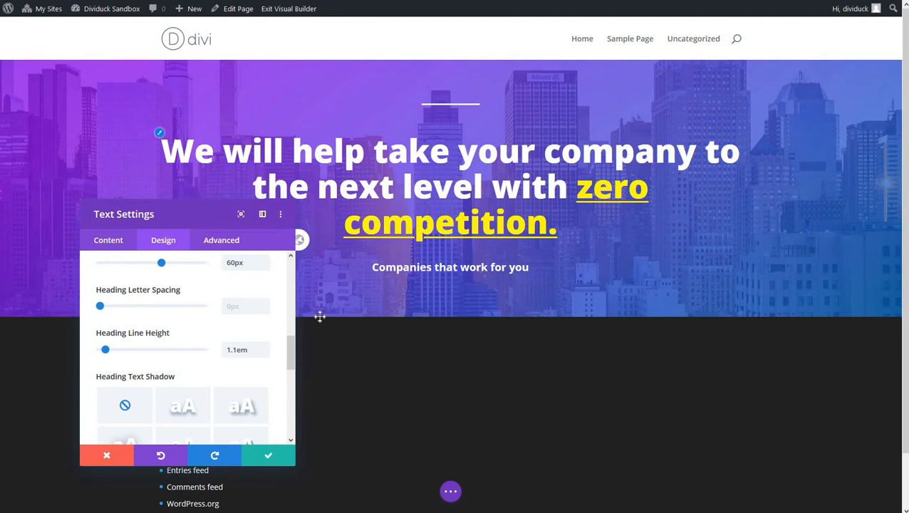
click(269, 457)
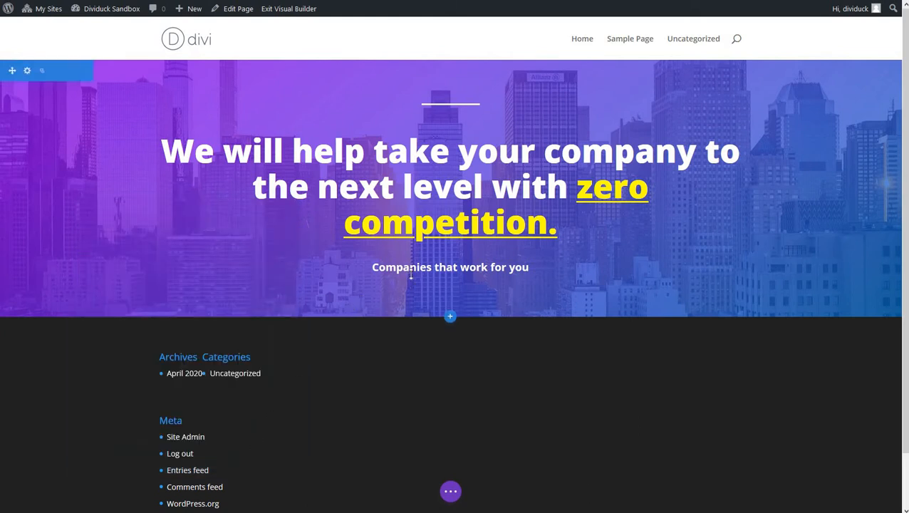
Move the "Companies that work for you" text module above the large headline, directly below the divider
mouse_move(414, 267)
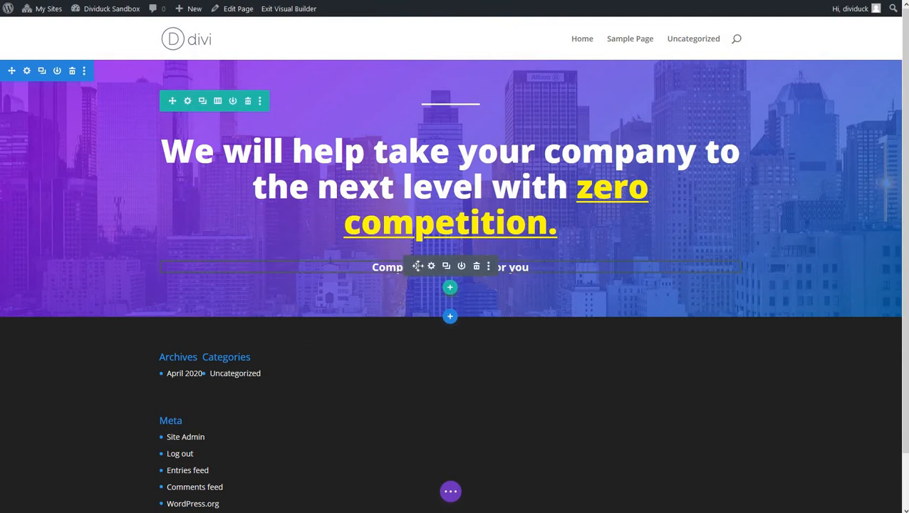
drag(417, 266, 361, 122)
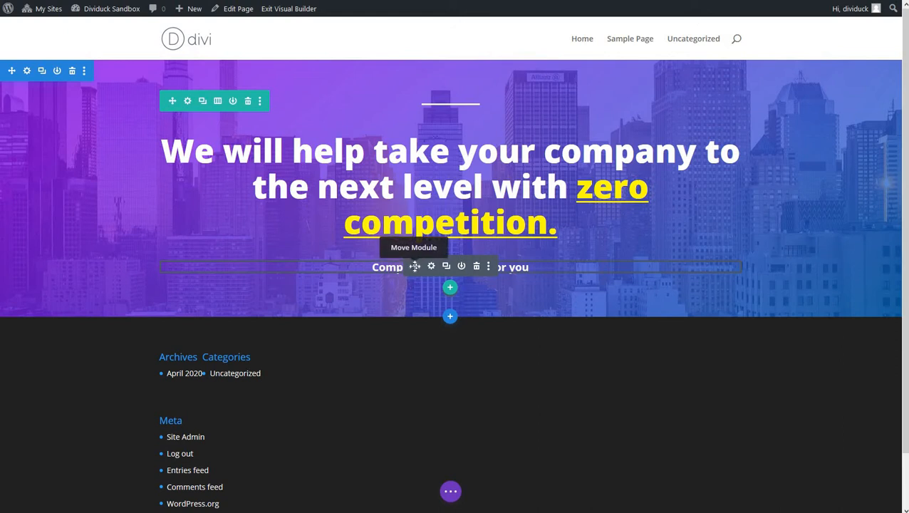
drag(414, 266, 422, 141)
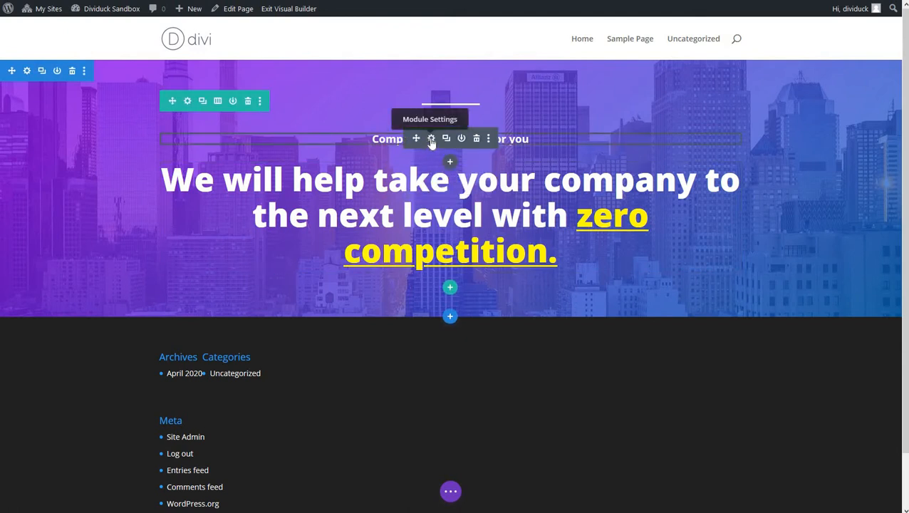
Set the font style of the "Companies that work for you" tagline to uppercase and save its Text module
click(430, 138)
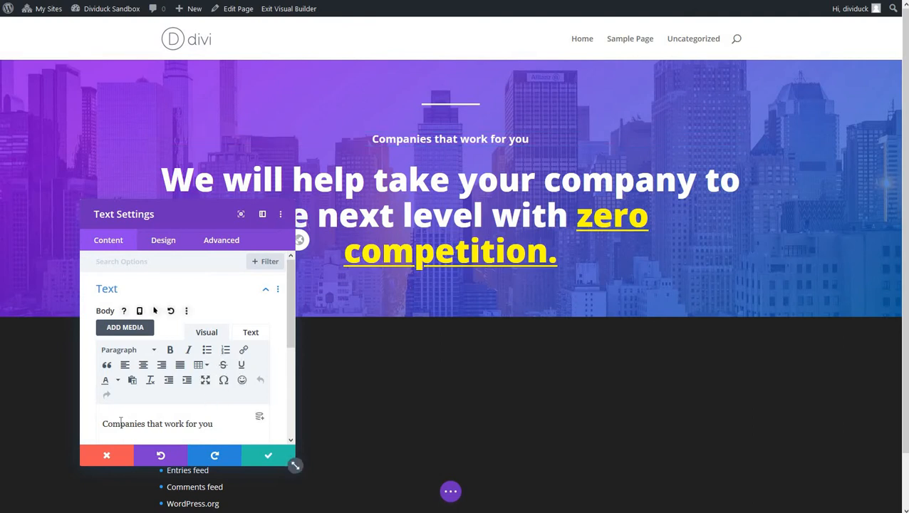
drag(107, 424, 215, 427)
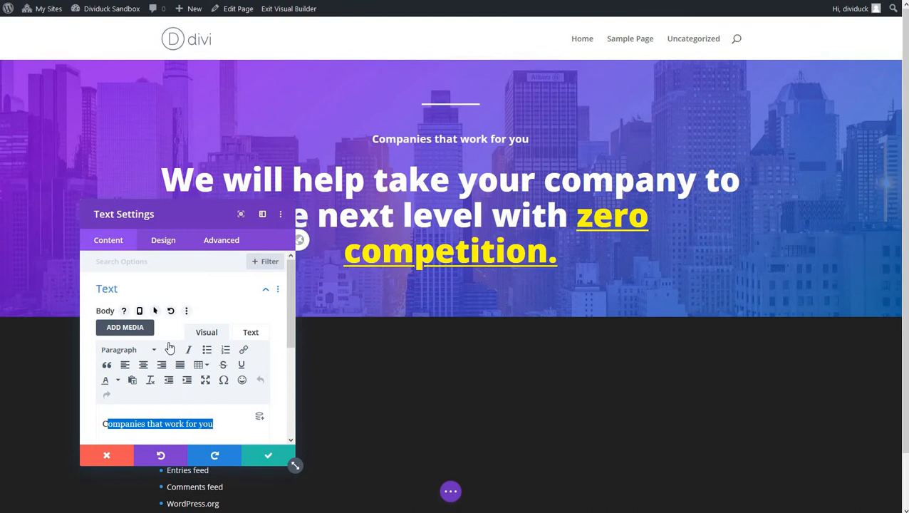
click(162, 241)
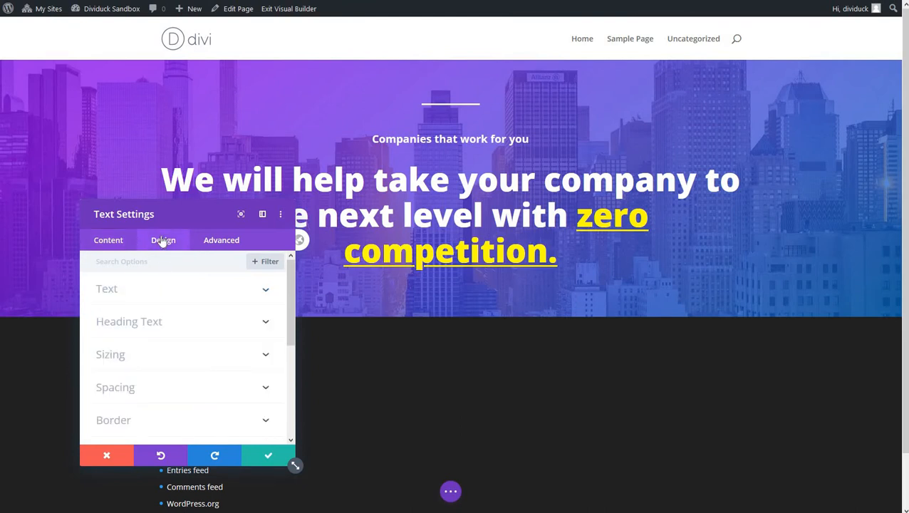
click(143, 298)
scroll(168, 330, down, 3)
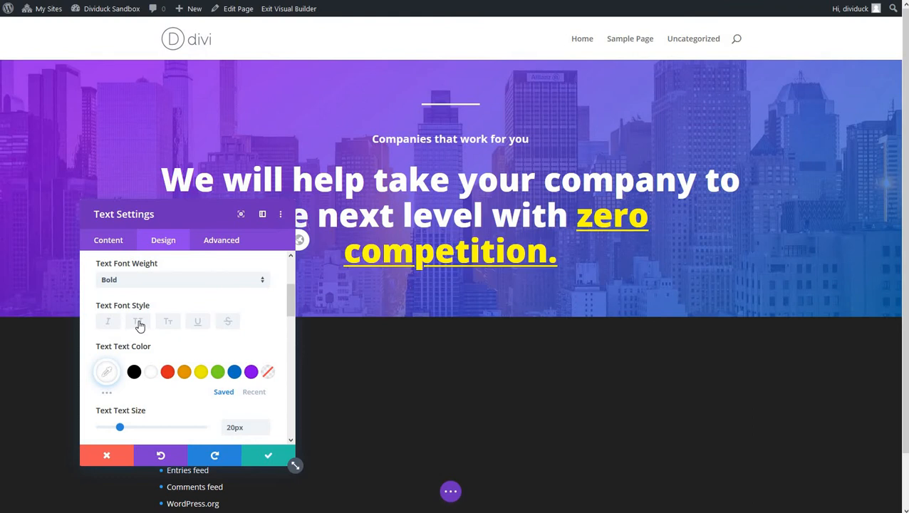
click(139, 324)
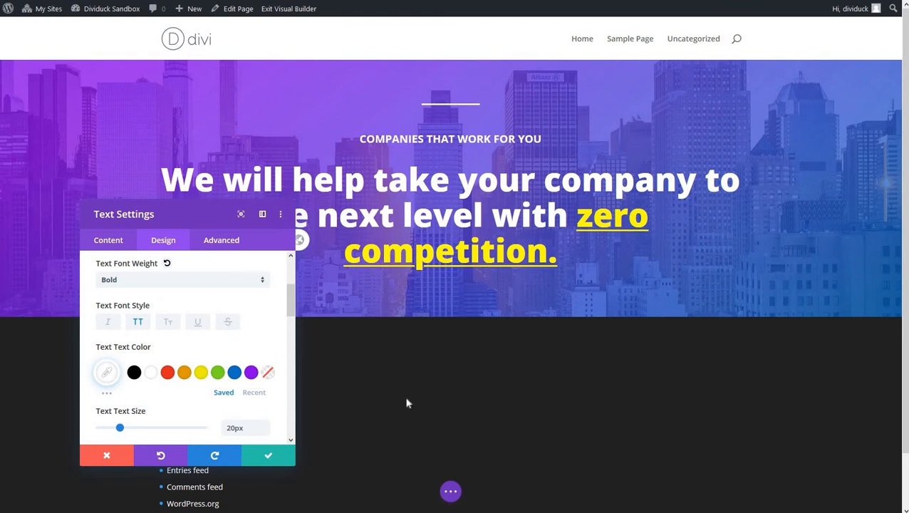
click(267, 455)
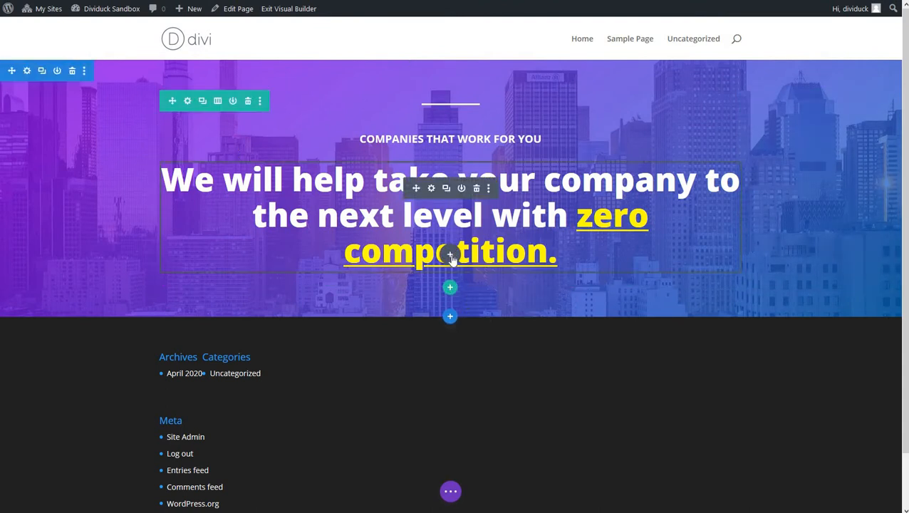
Insert a Button module below the large headline with the text "Book a consultation today!"
click(450, 255)
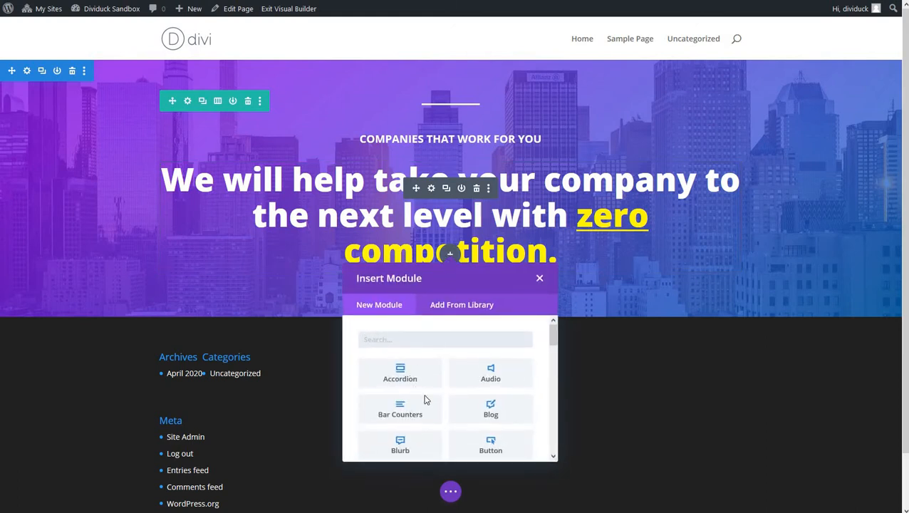
scroll(456, 402, down, 1)
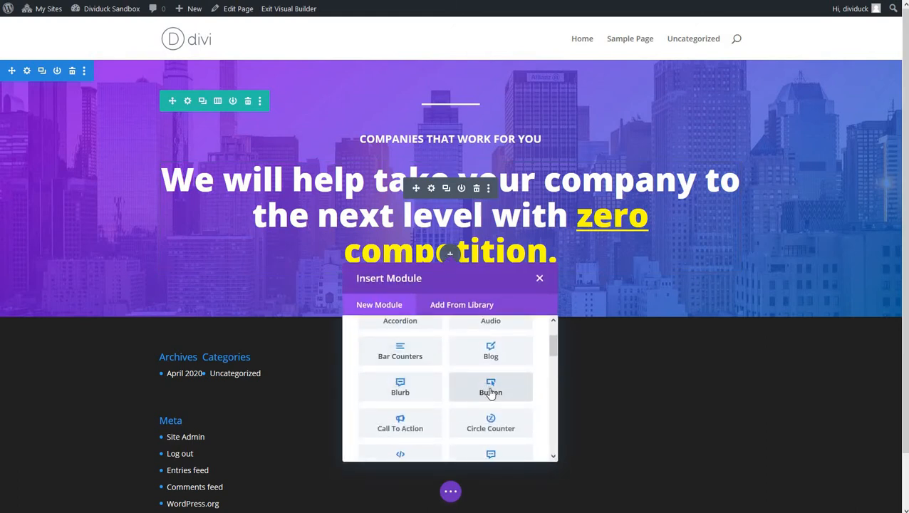
click(487, 390)
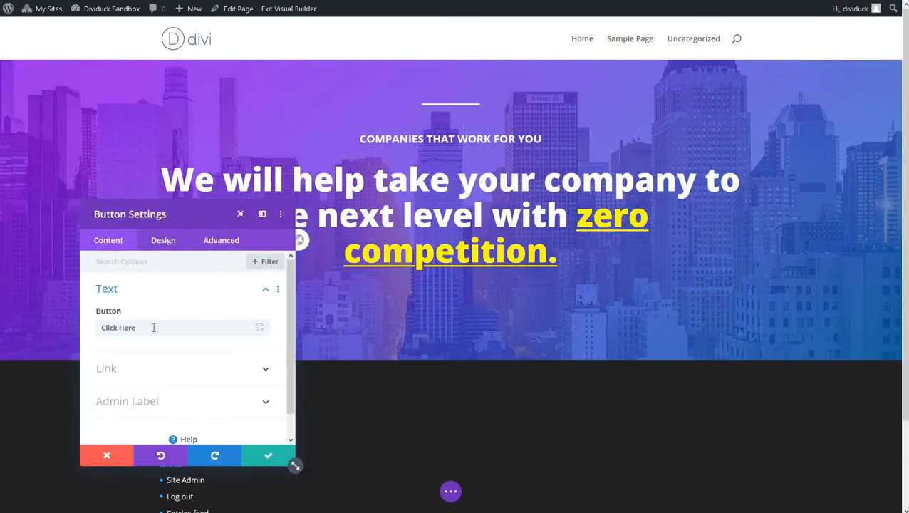
drag(152, 327, 59, 327)
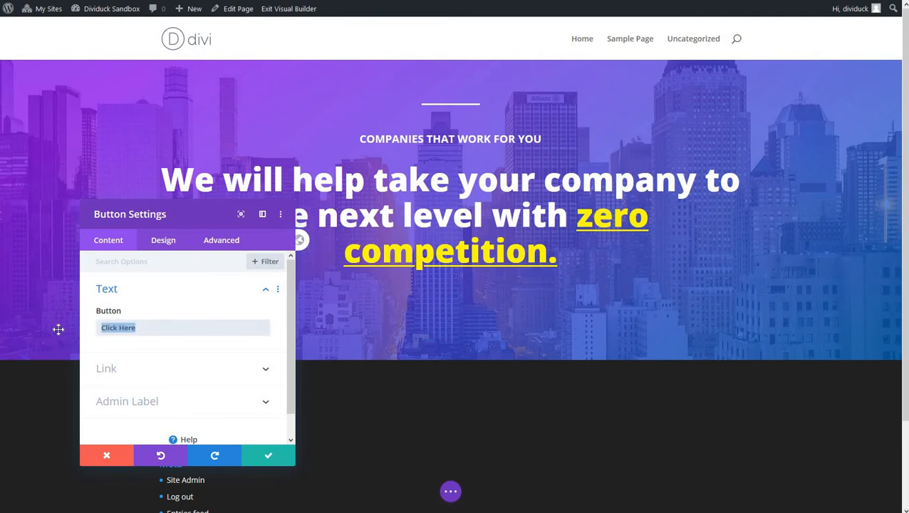
text(Book a consultation today!)
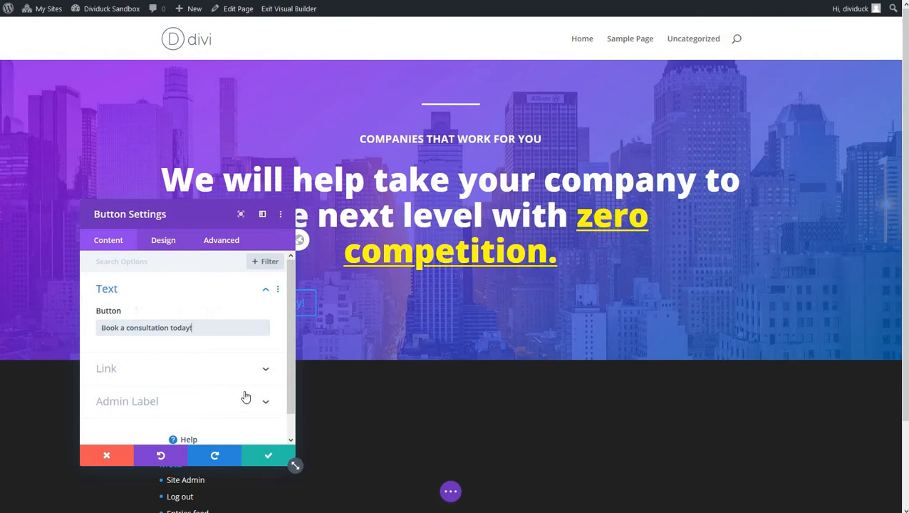
Set the consultation button's alignment to centered in its design settings
click(163, 240)
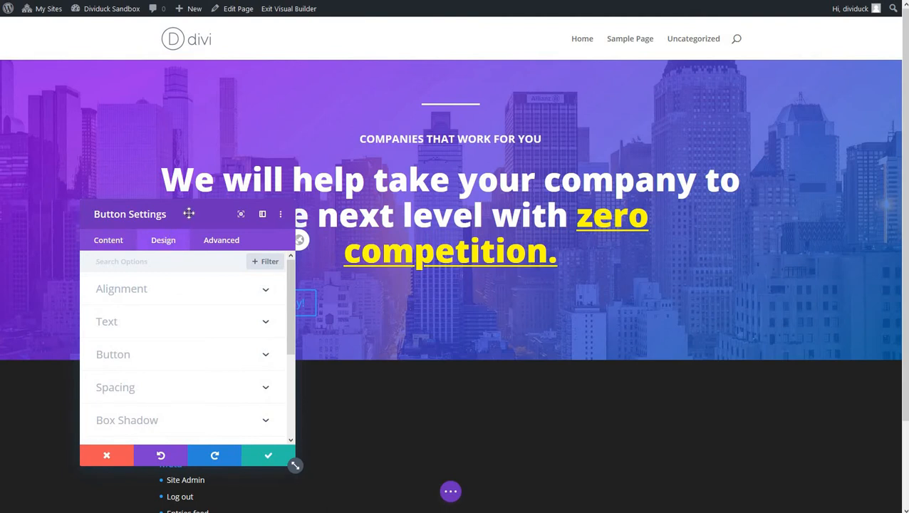
drag(187, 214, 133, 177)
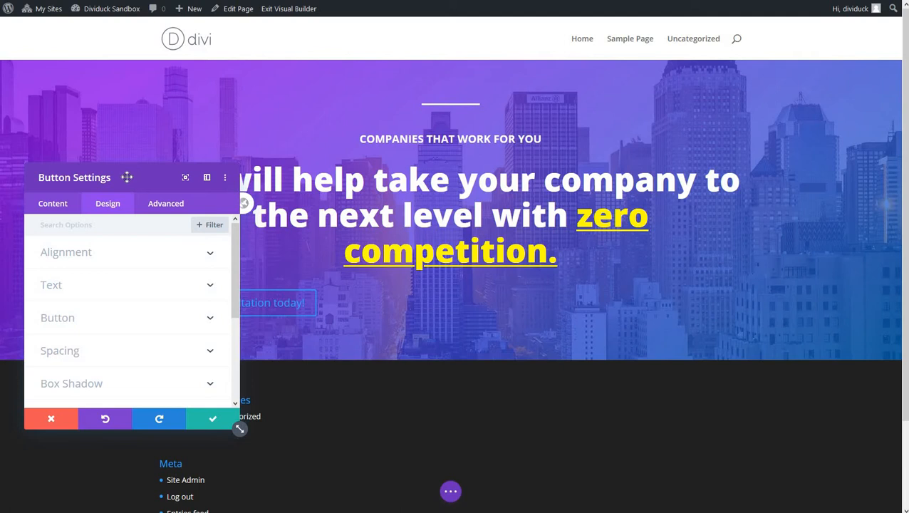
click(94, 260)
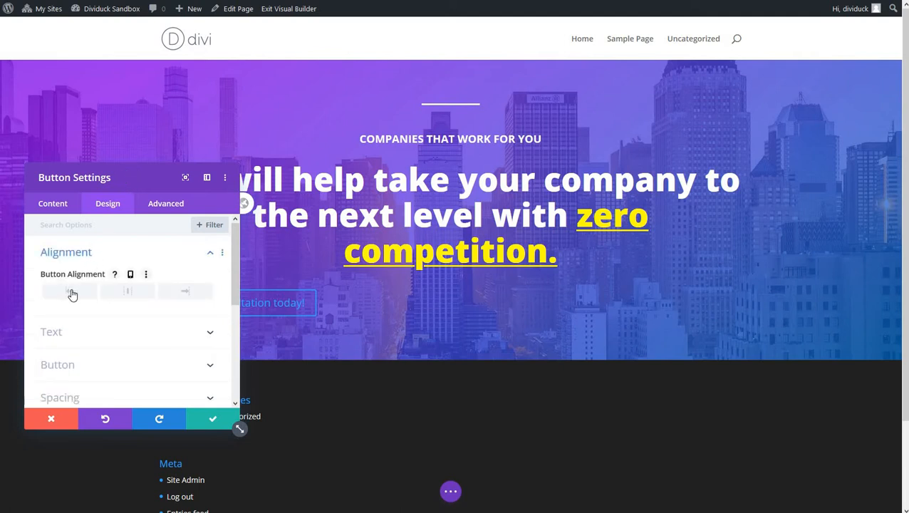
click(127, 293)
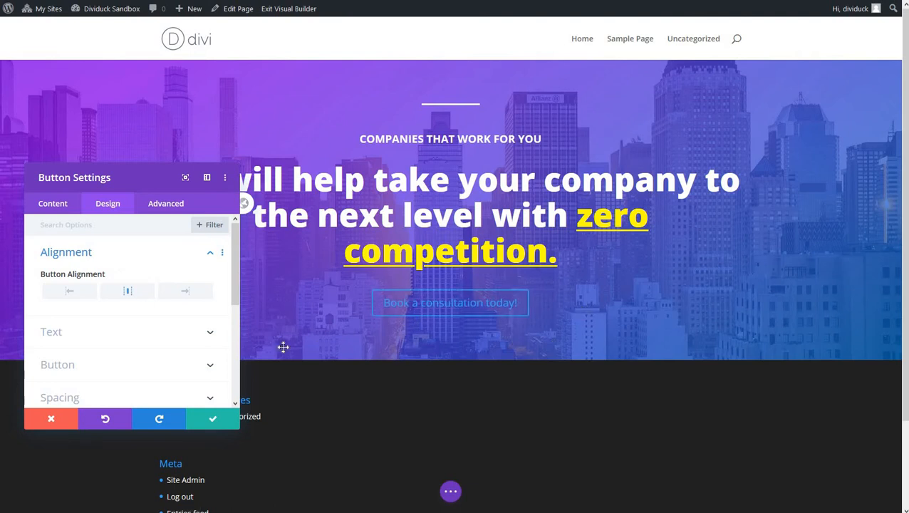
Enable custom styles for the button and set its text color to white
click(67, 366)
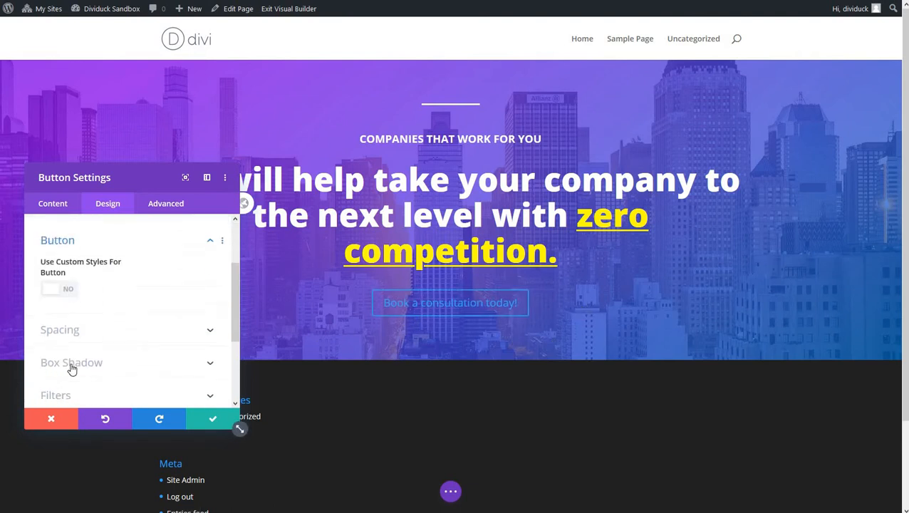
click(58, 280)
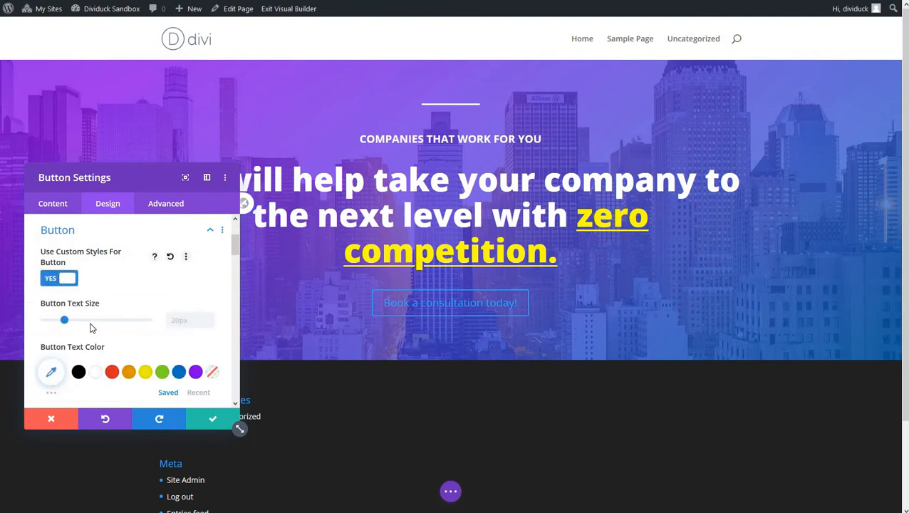
scroll(89, 327, down, 2)
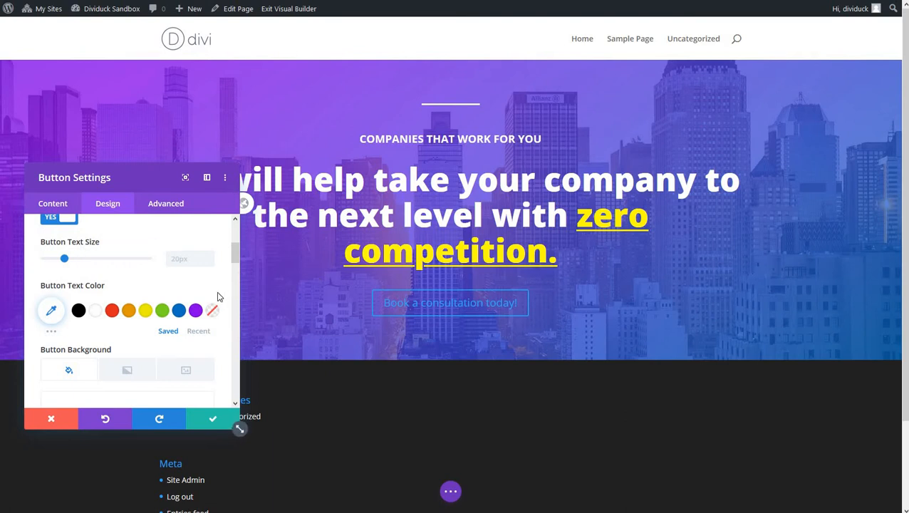
click(95, 311)
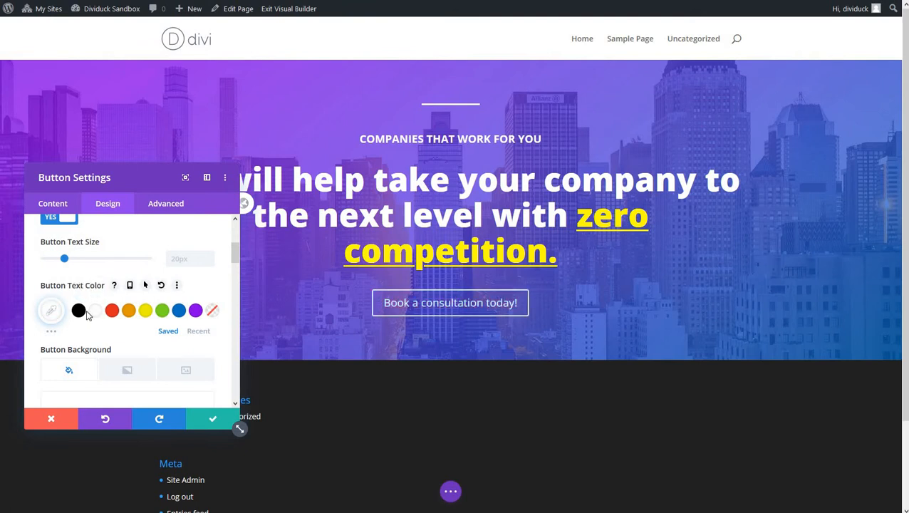
Set the button's background color to #02b3e4 and save the Button module settings
scroll(104, 329, down, 1)
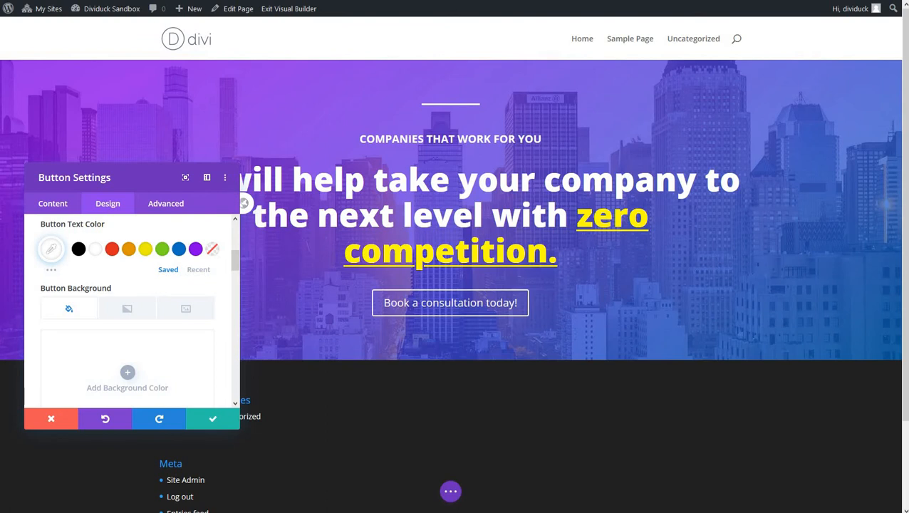
click(131, 377)
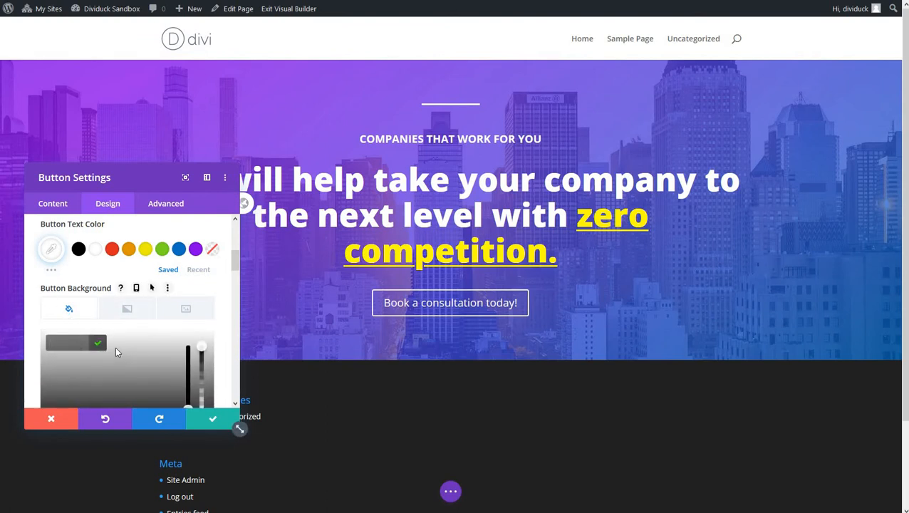
text(#02b3)
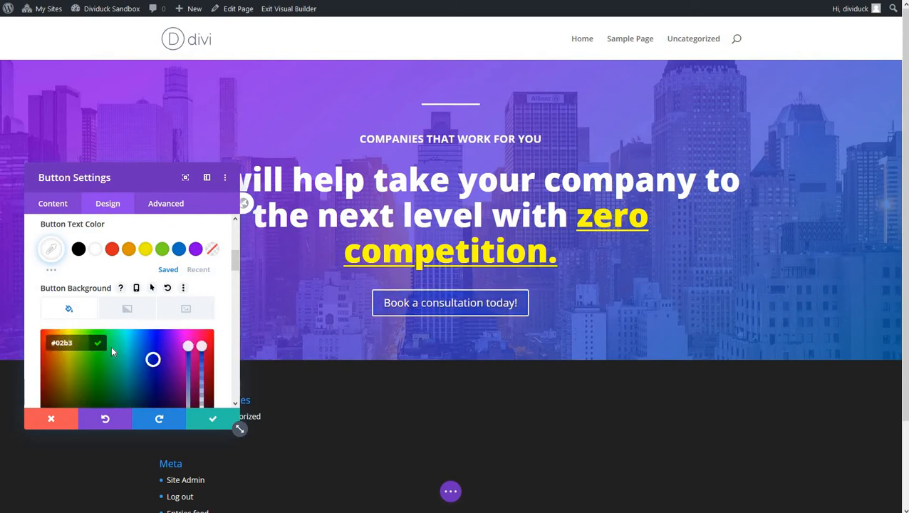
text(e4)
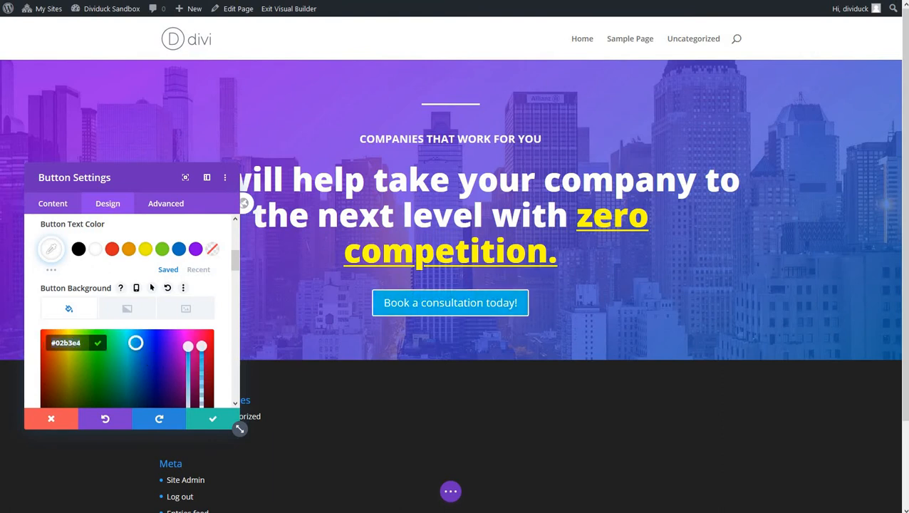
click(212, 423)
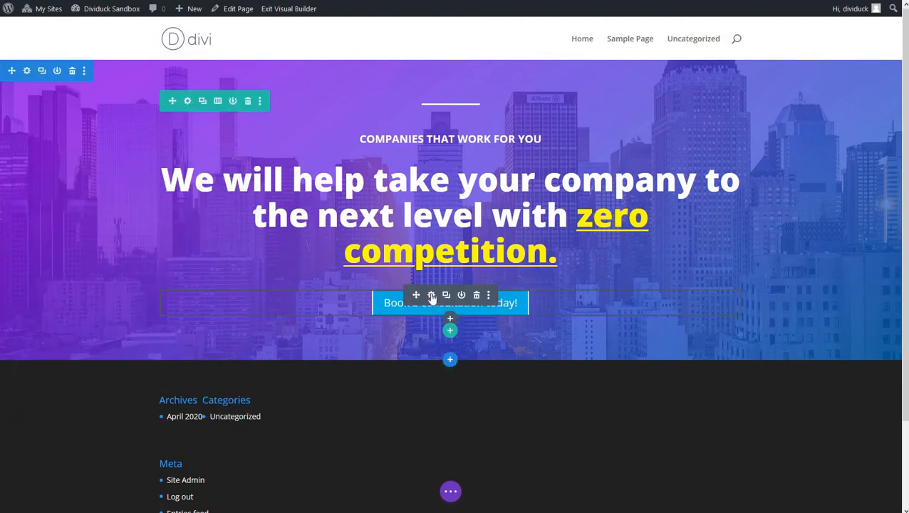
Reopen the consultation button's design settings and set its border color to #02b3e4
click(432, 295)
click(103, 206)
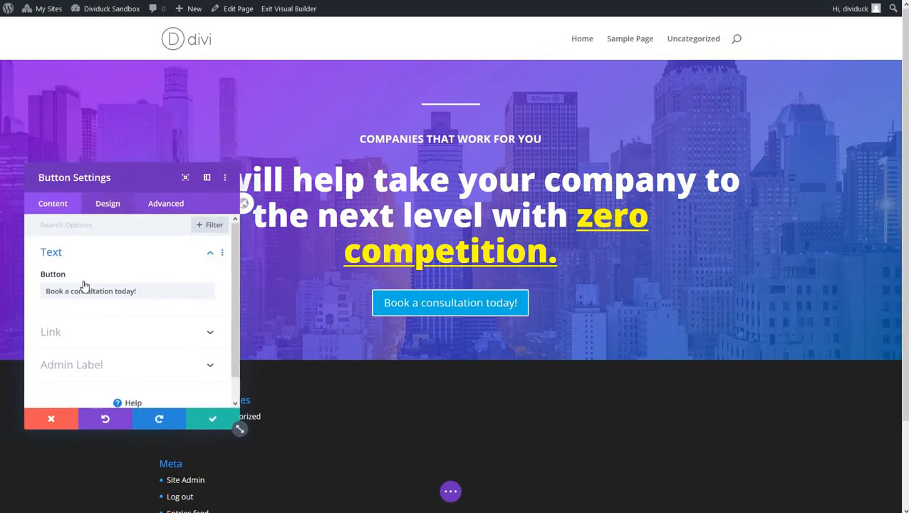
click(83, 319)
scroll(98, 336, down, 10)
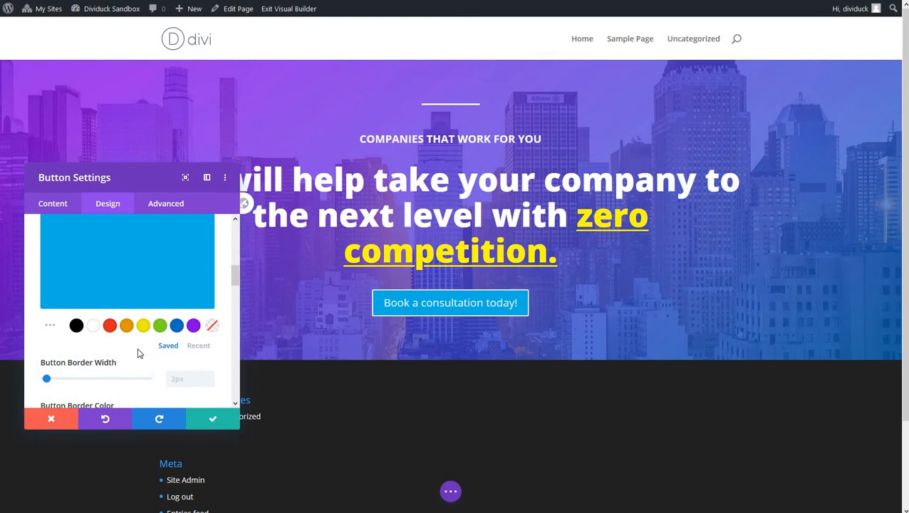
scroll(107, 360, down, 5)
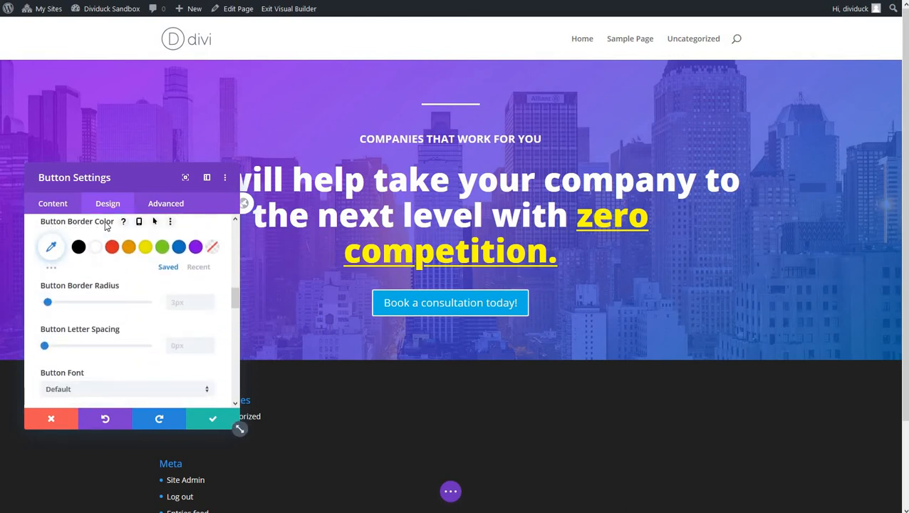
click(51, 246)
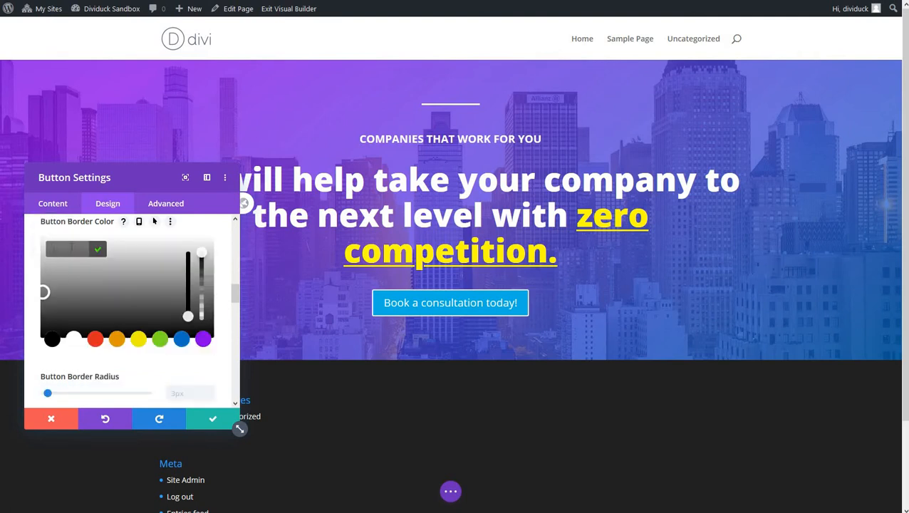
text(#02b3e4)
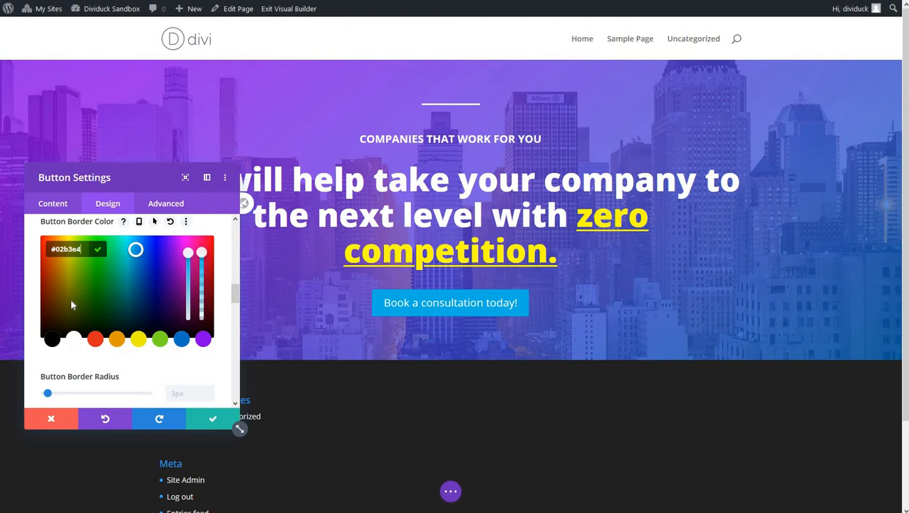
Set the button's border radius to 11px and save the Button module settings
scroll(93, 363, down, 1)
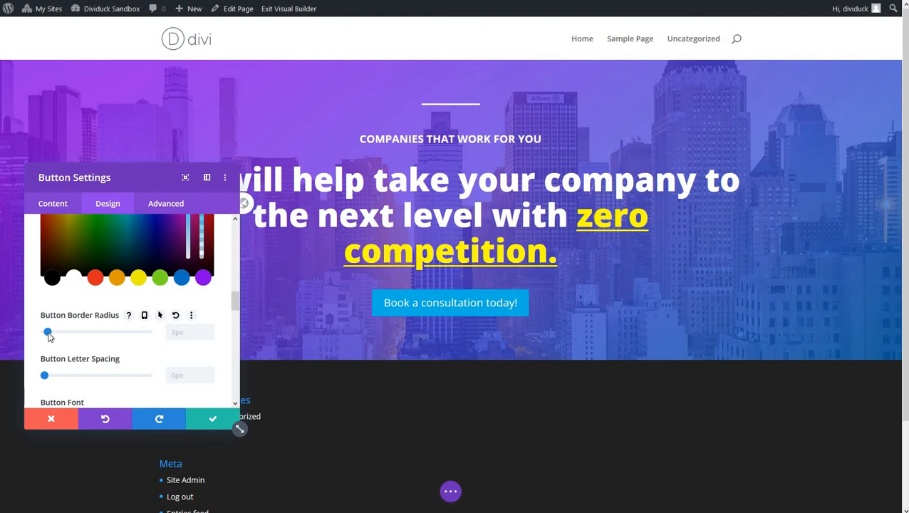
drag(50, 337, 58, 337)
scroll(122, 331, down, 1)
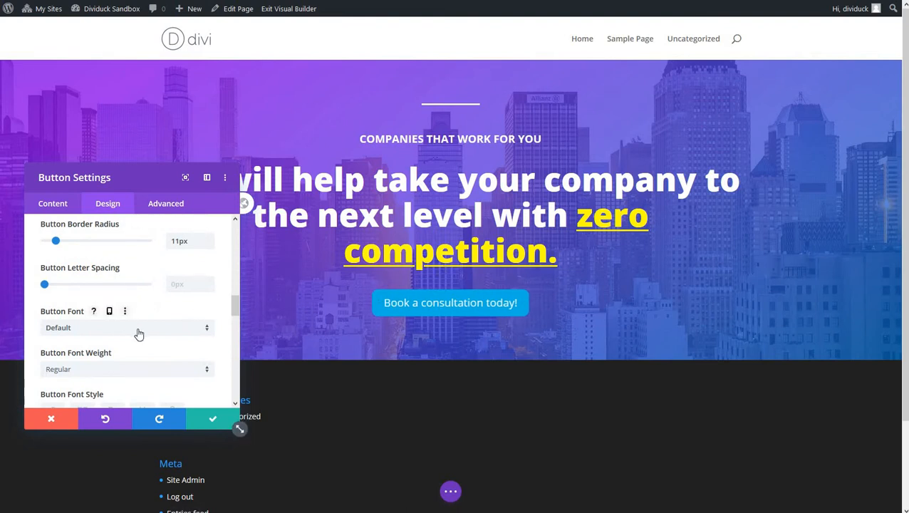
click(213, 421)
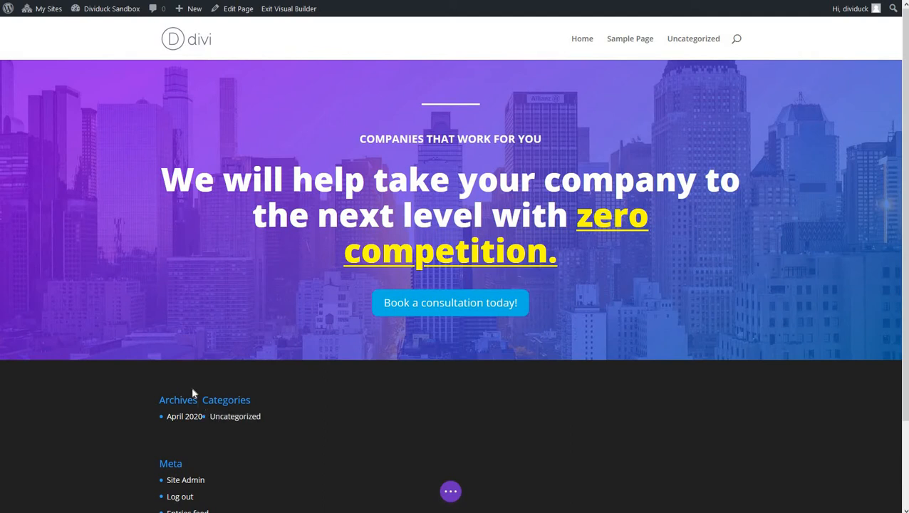
Publish the page and exit the Visual Builder
mouse_move(164, 218)
click(451, 492)
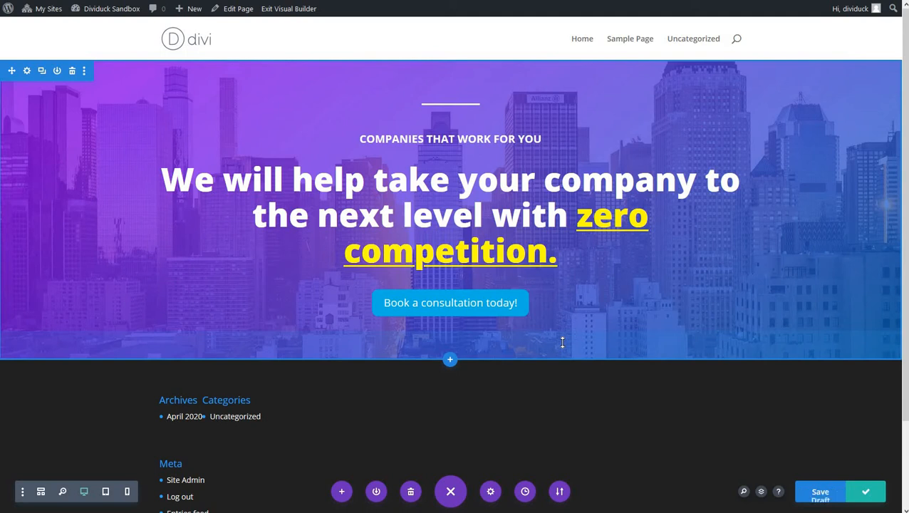
click(282, 12)
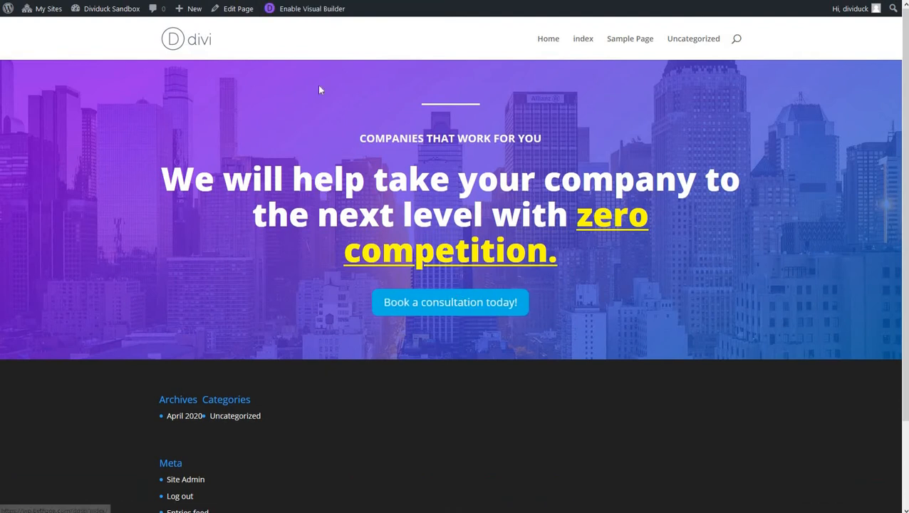
Open the site dashboard in a new tab and, from there, the Divi Theme Customizer in another tab
mouse_move(96, 13)
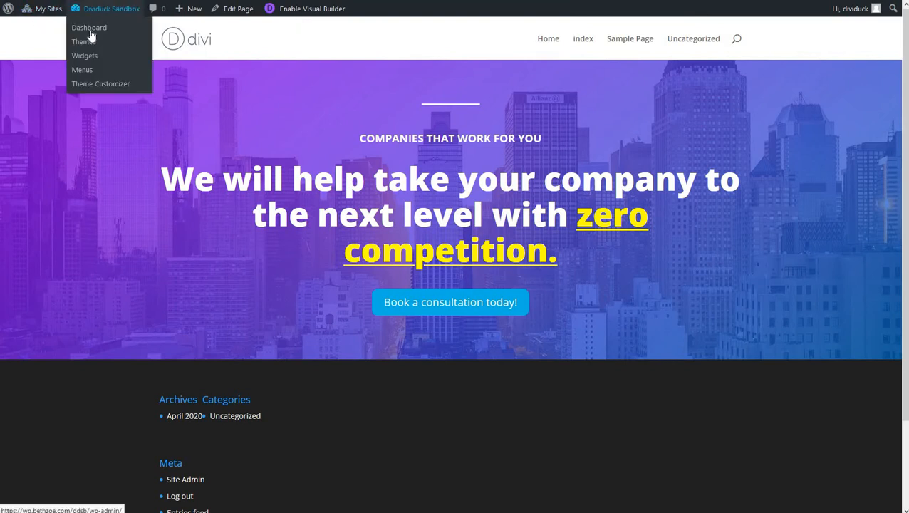
right_click(91, 33)
click(132, 36)
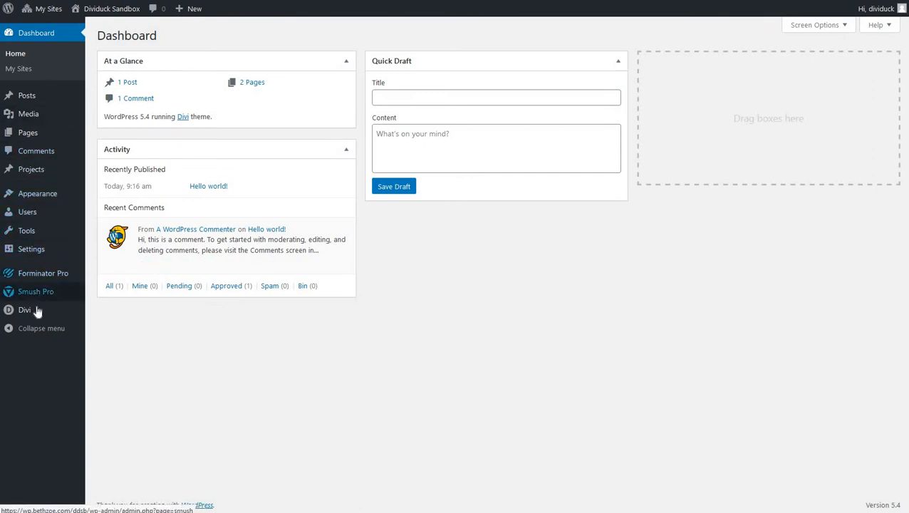
mouse_move(50, 314)
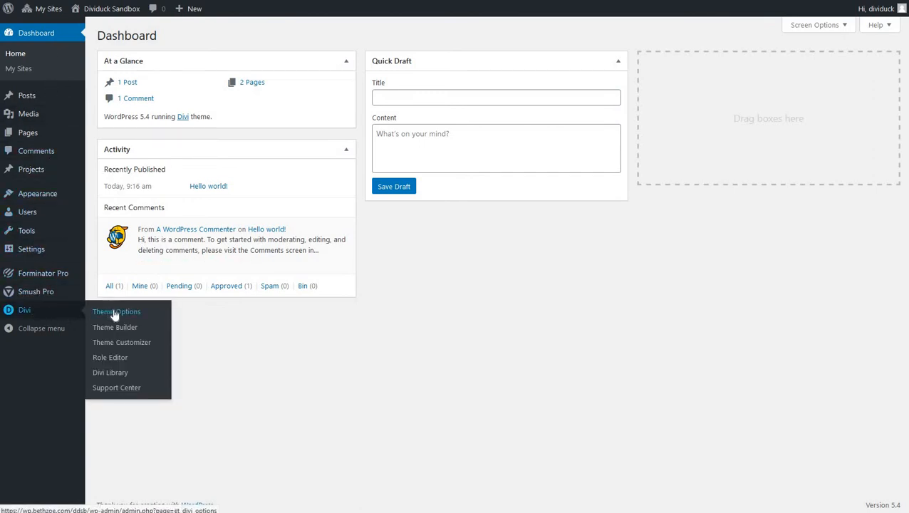
right_click(119, 344)
click(146, 350)
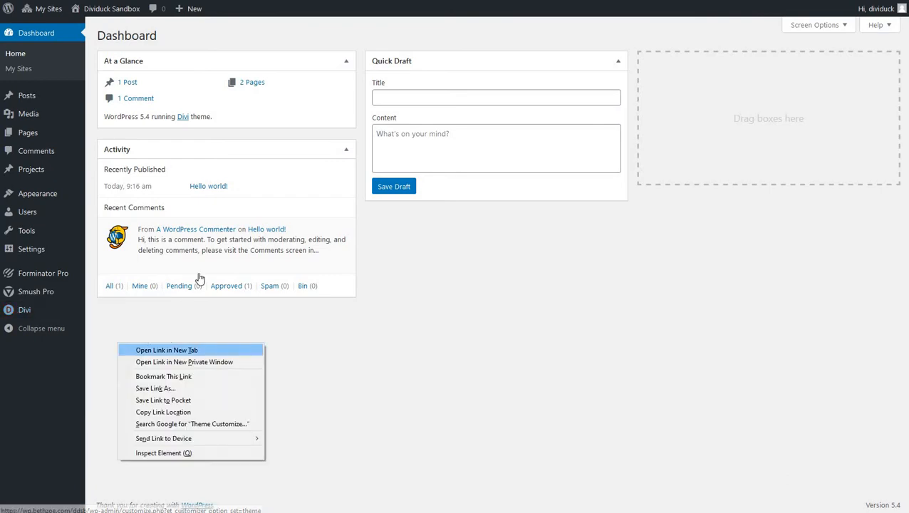
click(275, 0)
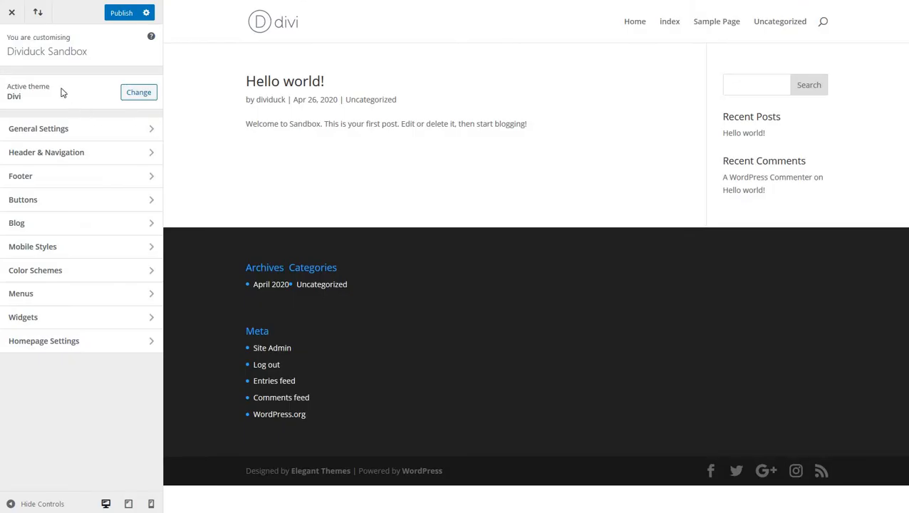
In the Header & Navigation settings, make the primary menu bar's background color fully transparent and publish the change
click(63, 156)
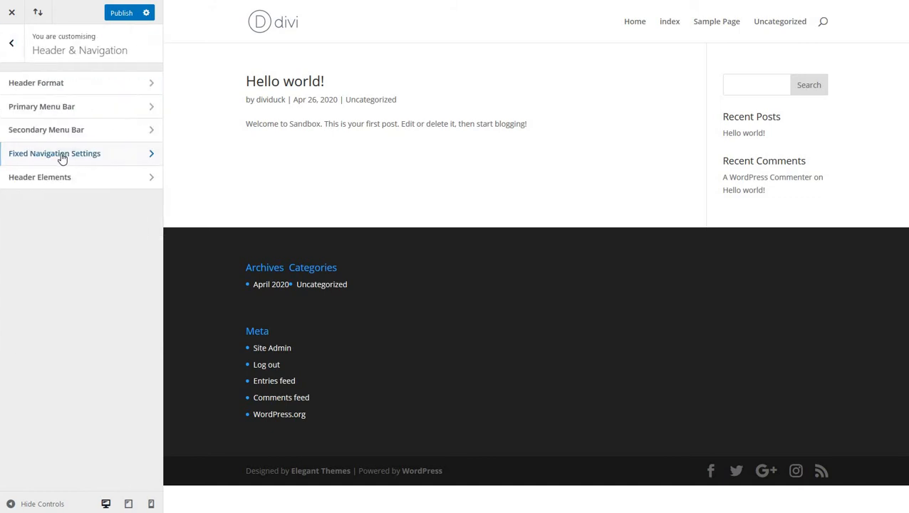
click(63, 108)
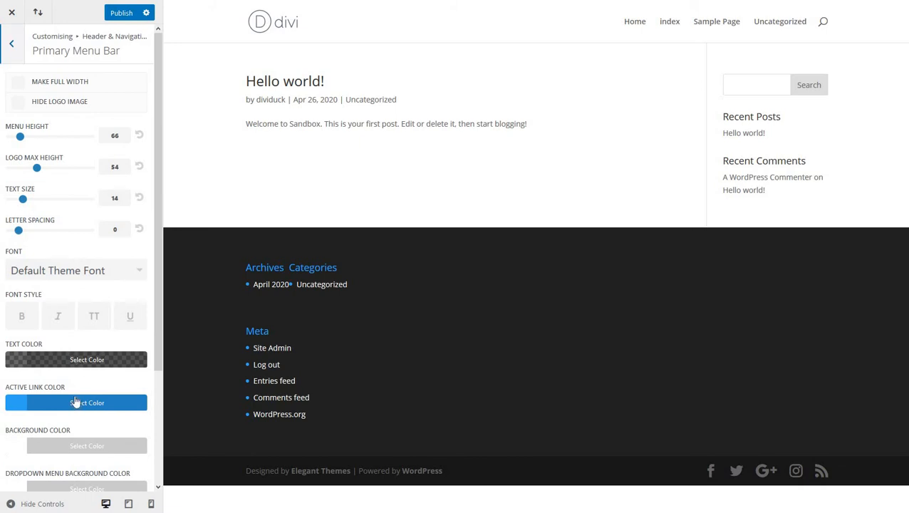
scroll(64, 306, down, 2)
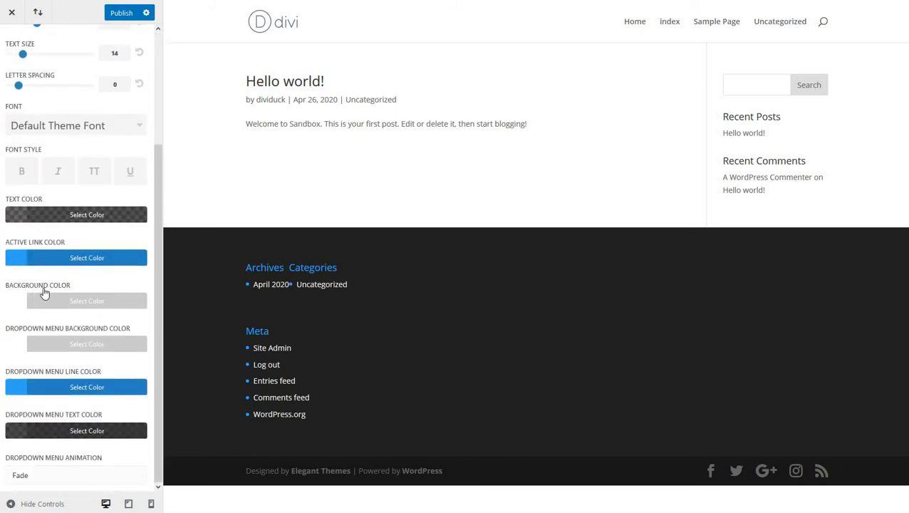
click(78, 304)
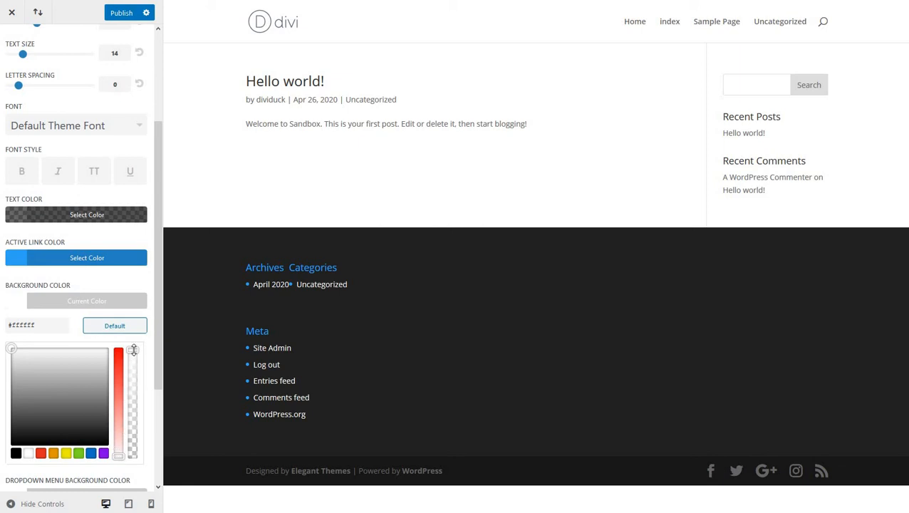
drag(133, 349, 133, 456)
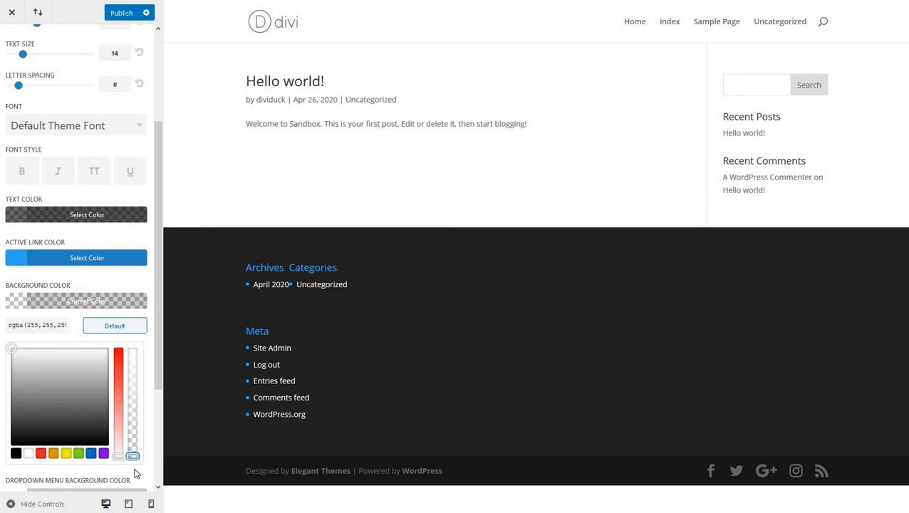
click(118, 14)
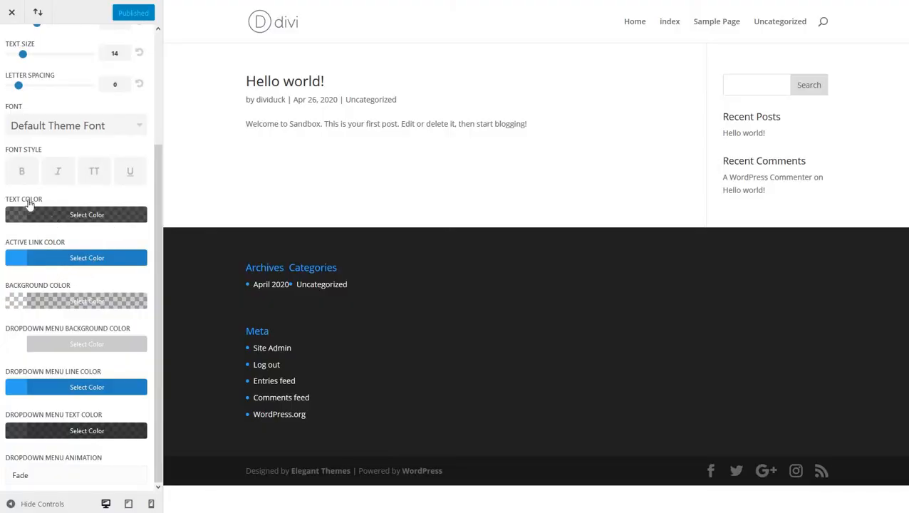
Set the primary menu bar's text color to white and publish the change
click(83, 216)
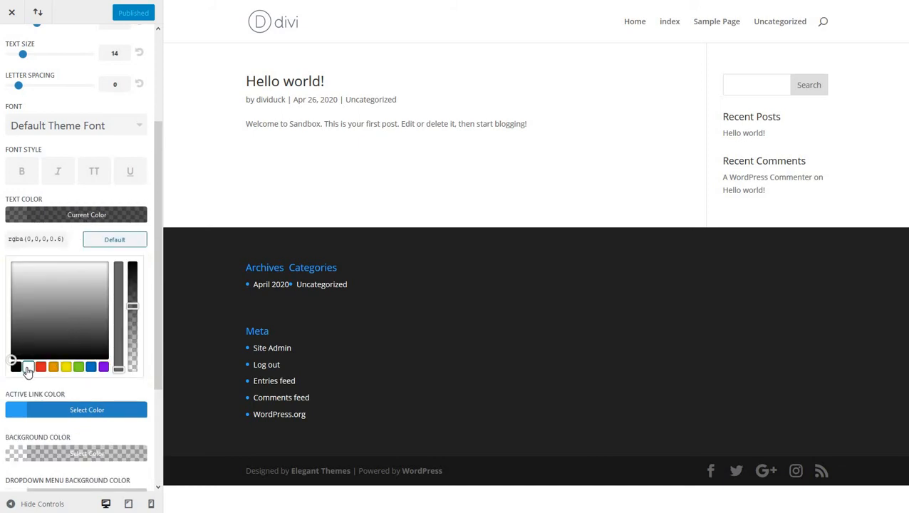
click(27, 368)
click(119, 16)
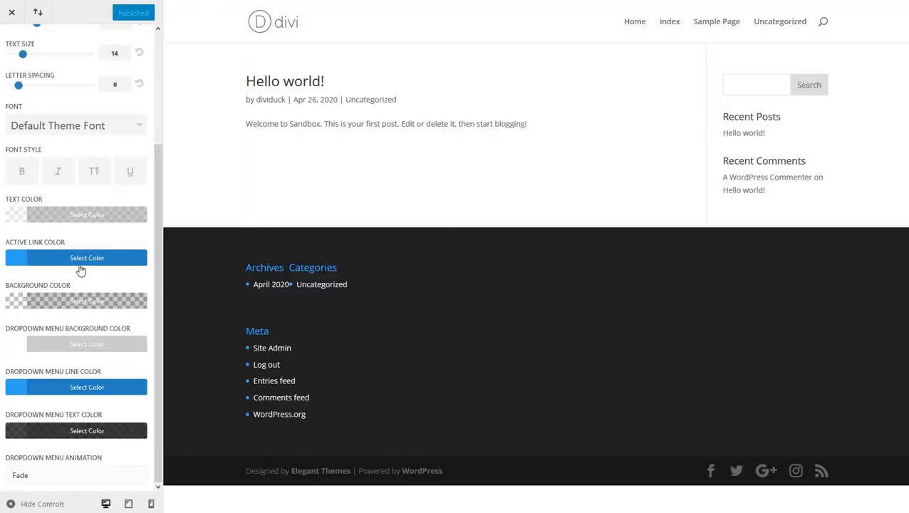
Raise the opacity of the primary menu bar's white text color to nearly full and publish it
click(62, 216)
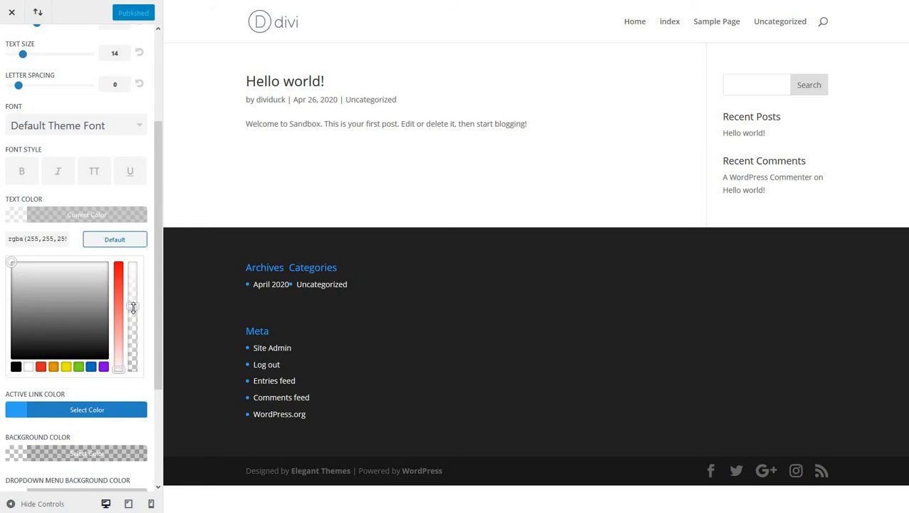
drag(133, 306, 132, 266)
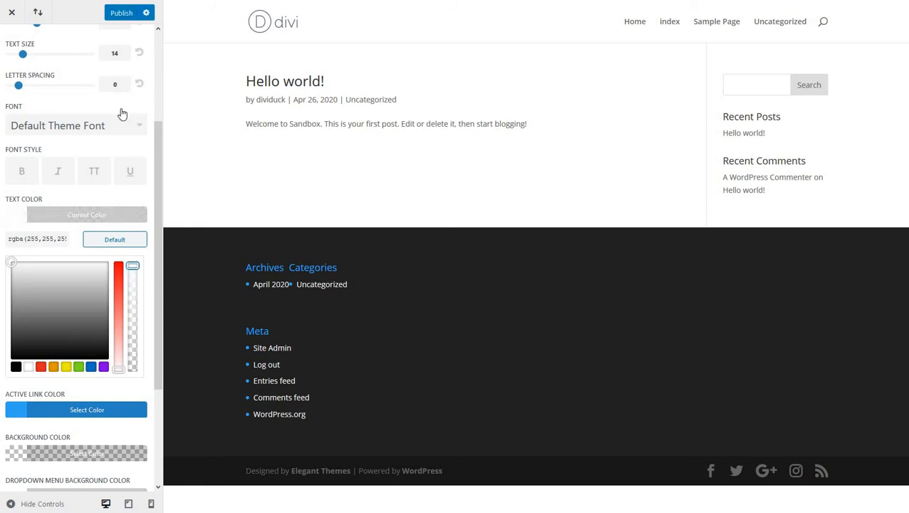
click(118, 16)
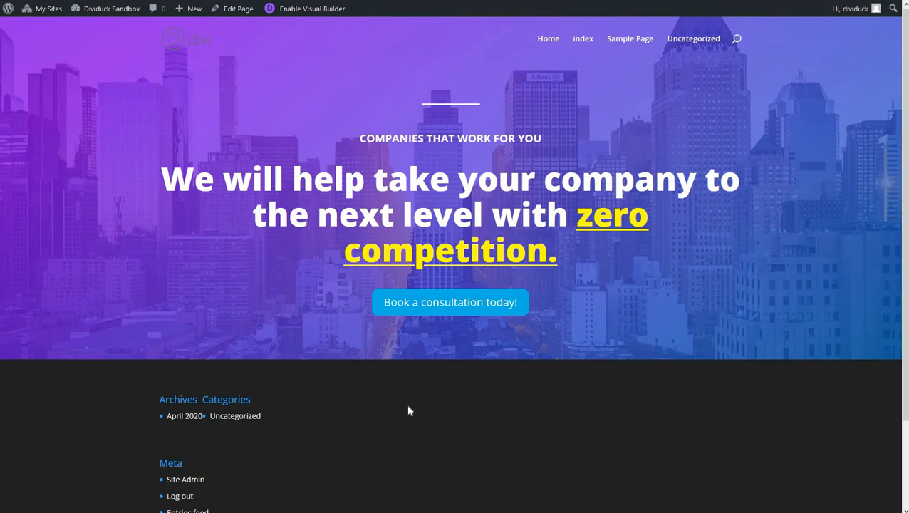
Reopen the index page in the Visual Builder and insert a regular section with a four-equal-column row below the hero
click(302, 10)
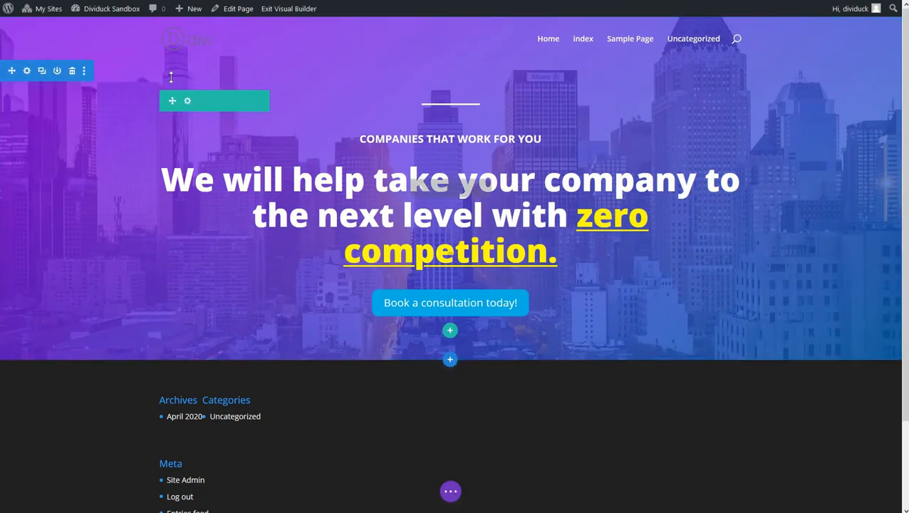
click(449, 362)
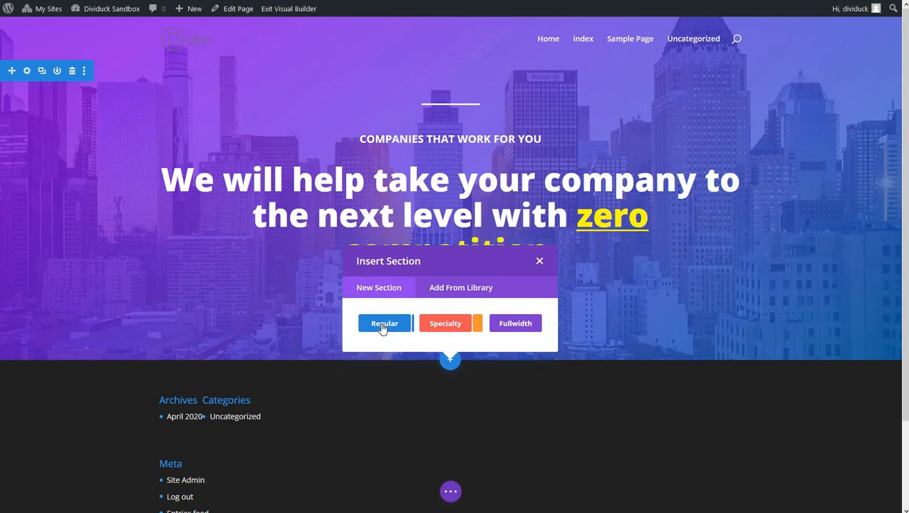
click(383, 325)
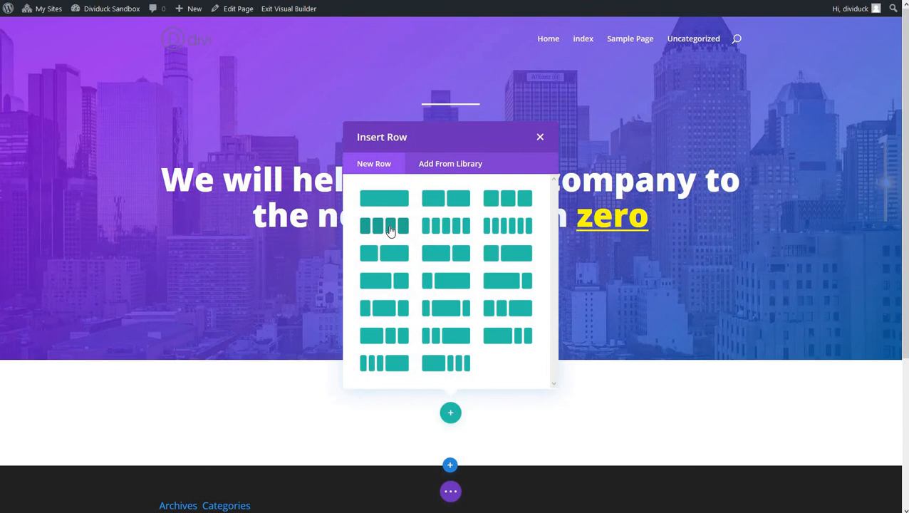
click(390, 230)
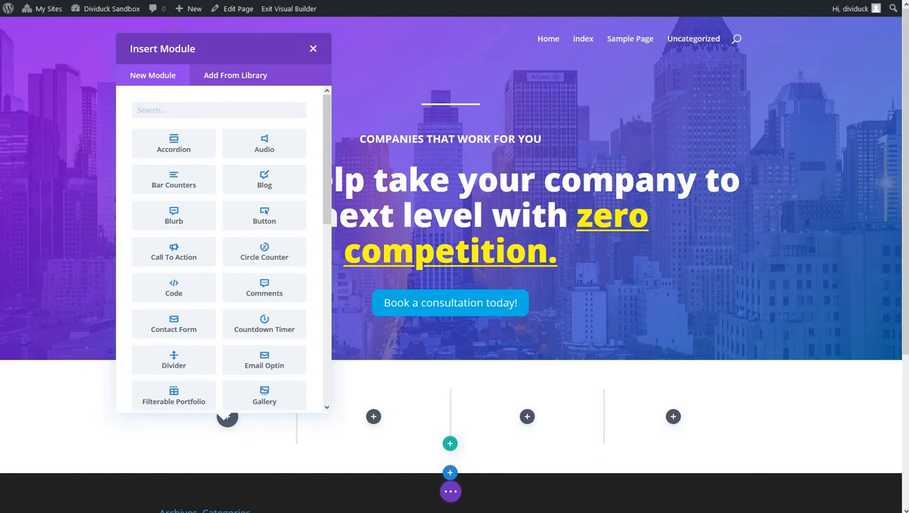
Add a Blurb module to the row's first column and title it "Trusted service in the market"
click(174, 217)
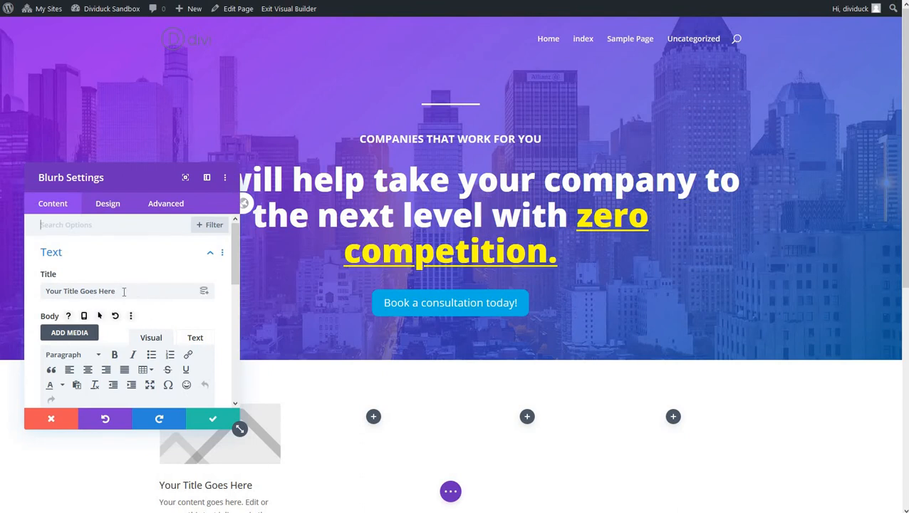
drag(124, 291, 13, 296)
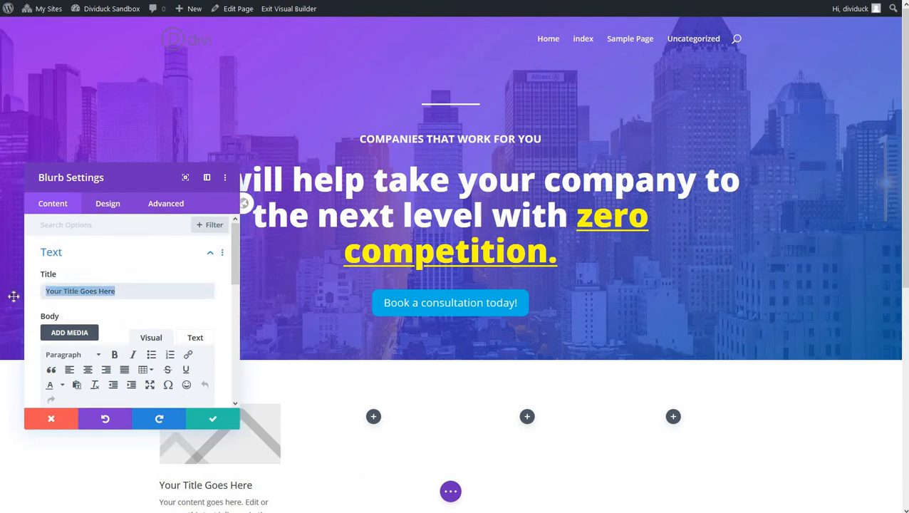
text(Trusted ss)
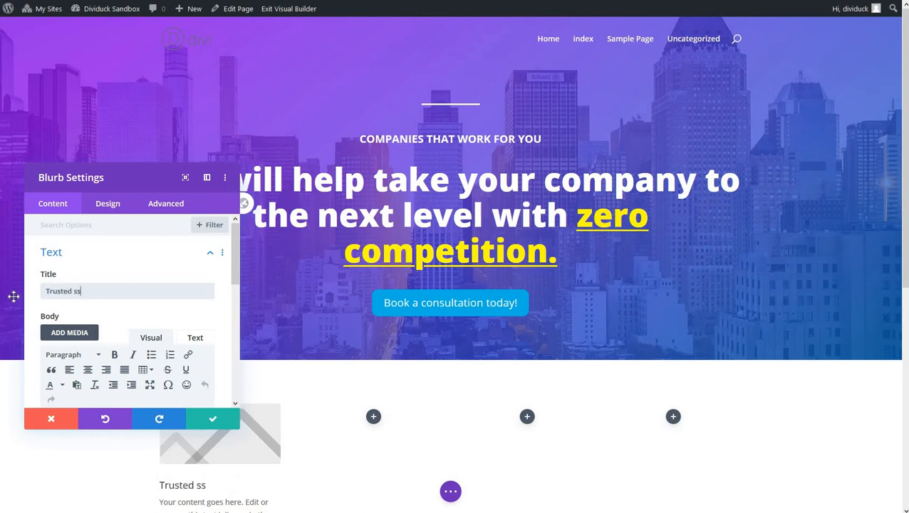
key(BackSpace)
text(ervice in the mar)
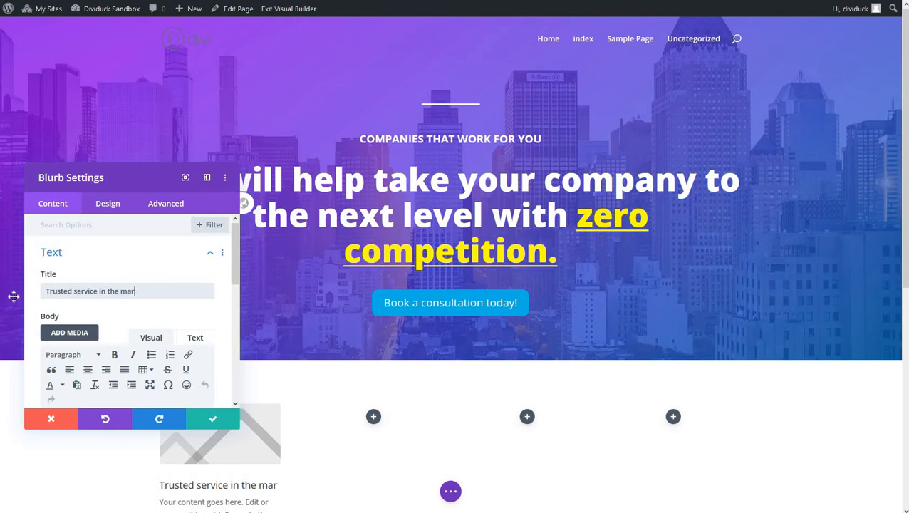
text(ket)
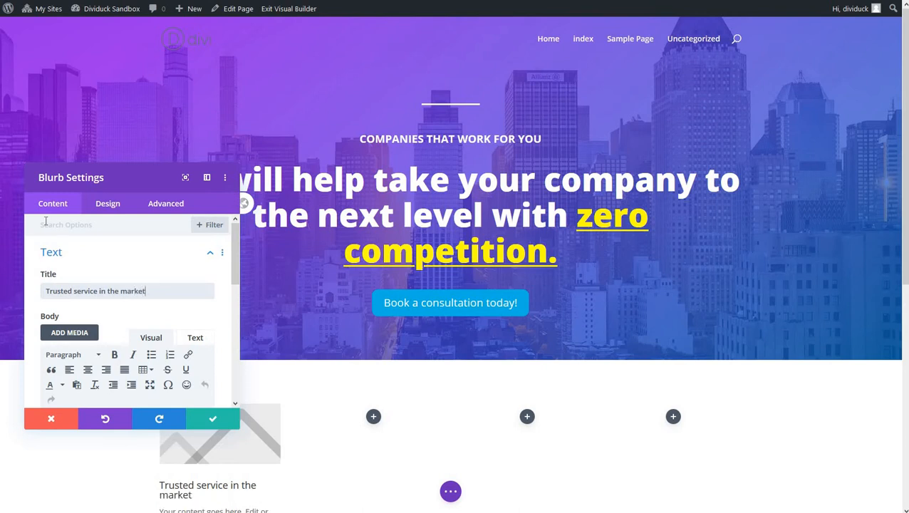
Delete the placeholder body text of the blurb
scroll(56, 313, down, 3)
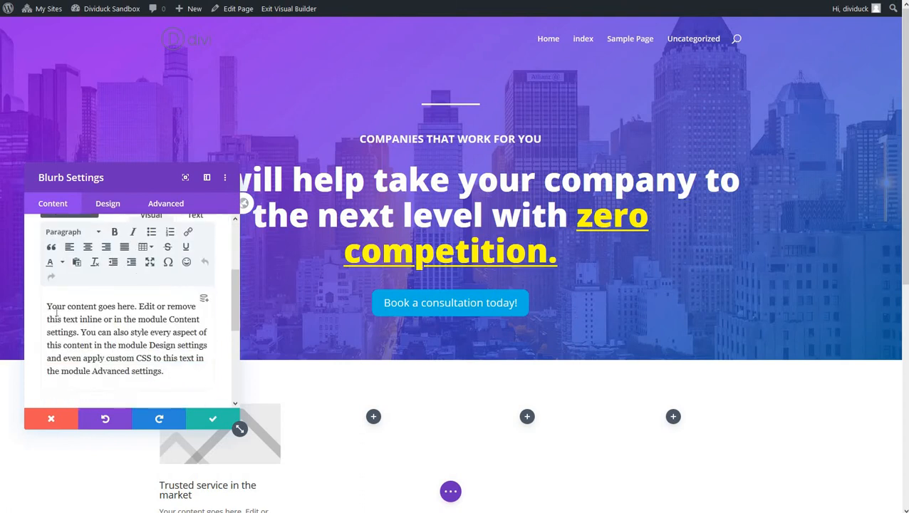
drag(47, 306, 176, 396)
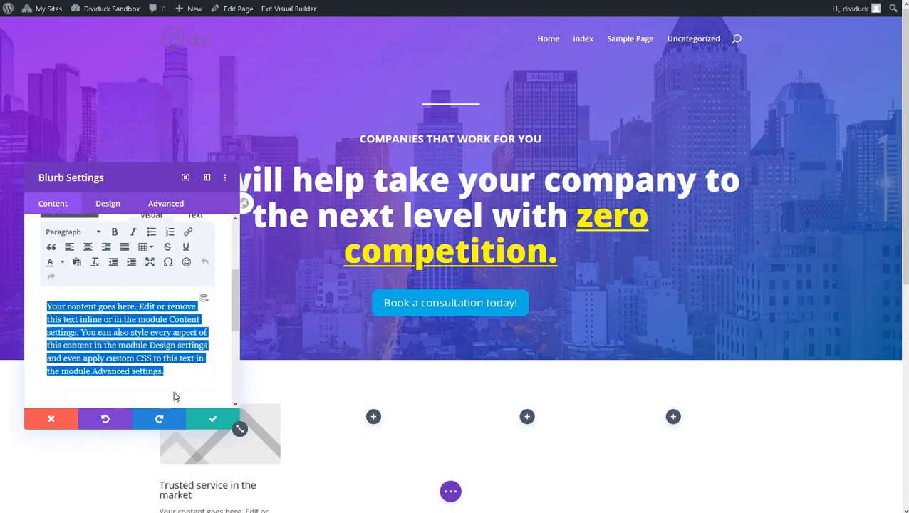
key(BackSpace)
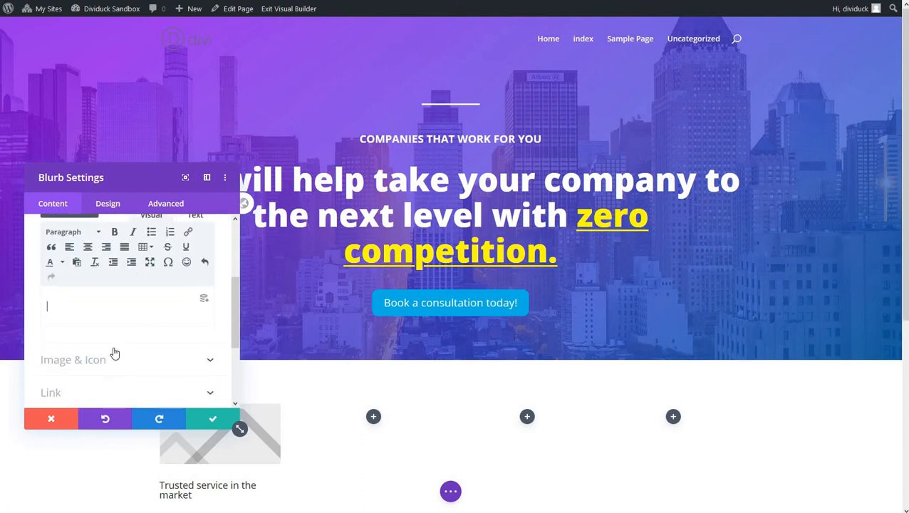
Remove the blurb's placeholder image and enable the Use Icon option
scroll(114, 353, up, 2)
scroll(115, 340, down, 3)
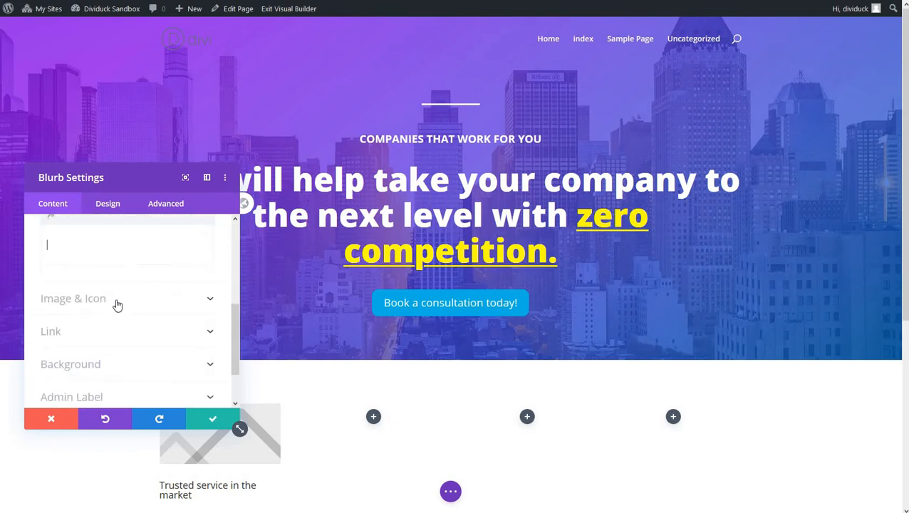
click(117, 299)
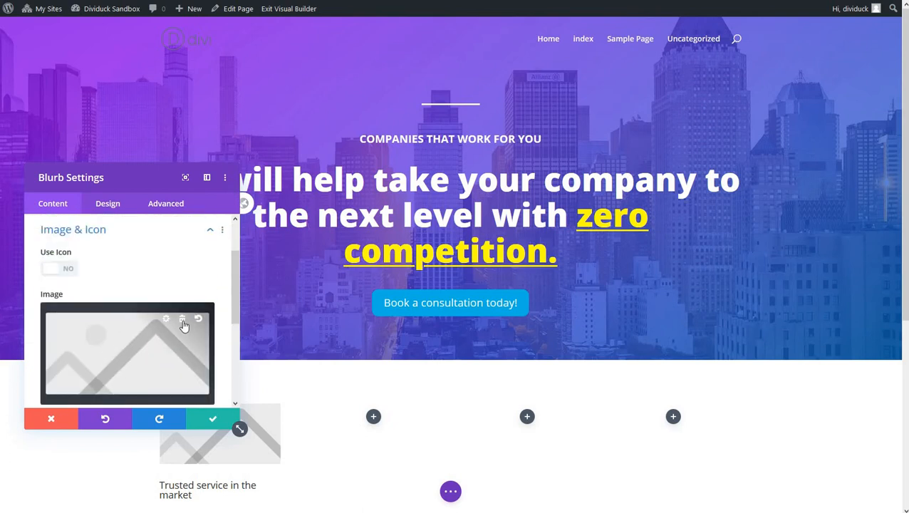
click(182, 321)
click(59, 270)
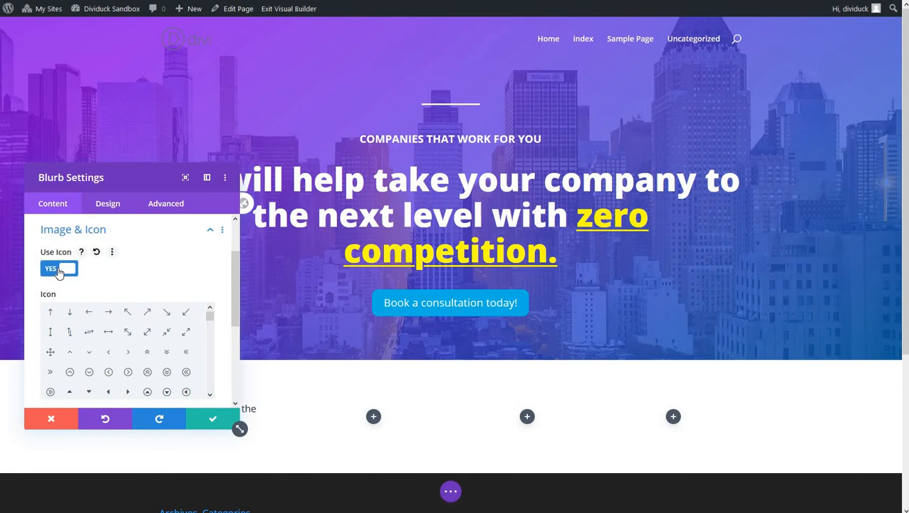
Choose the outlined thumbs-up icon for the "Trusted service in the market" blurb
scroll(199, 288, down, 3)
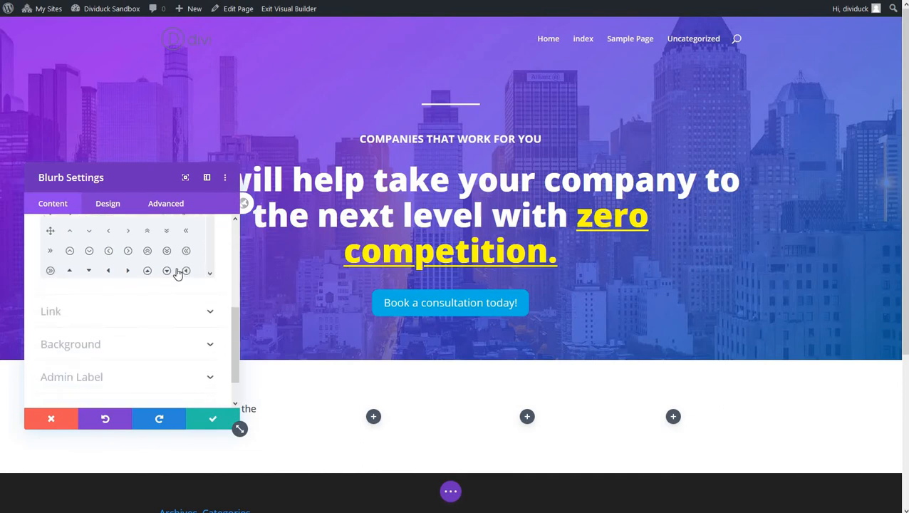
scroll(179, 313, up, 5)
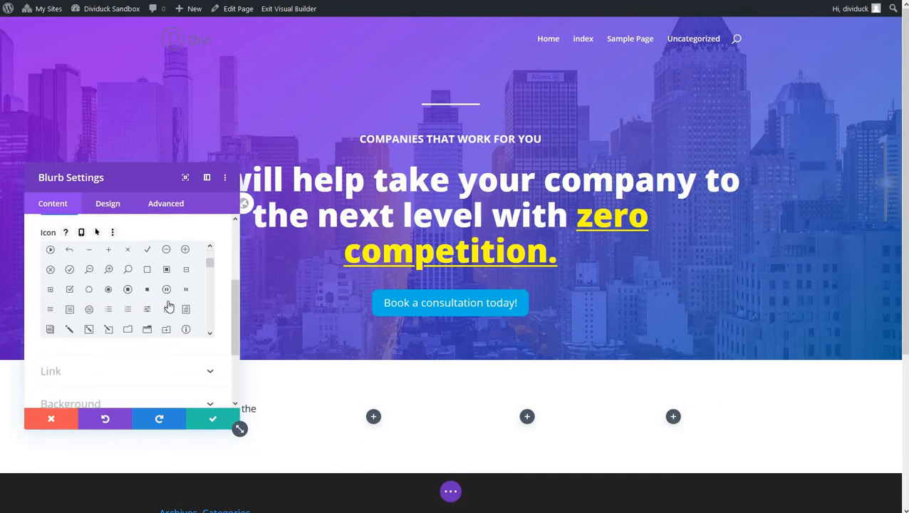
scroll(168, 306, down, 1)
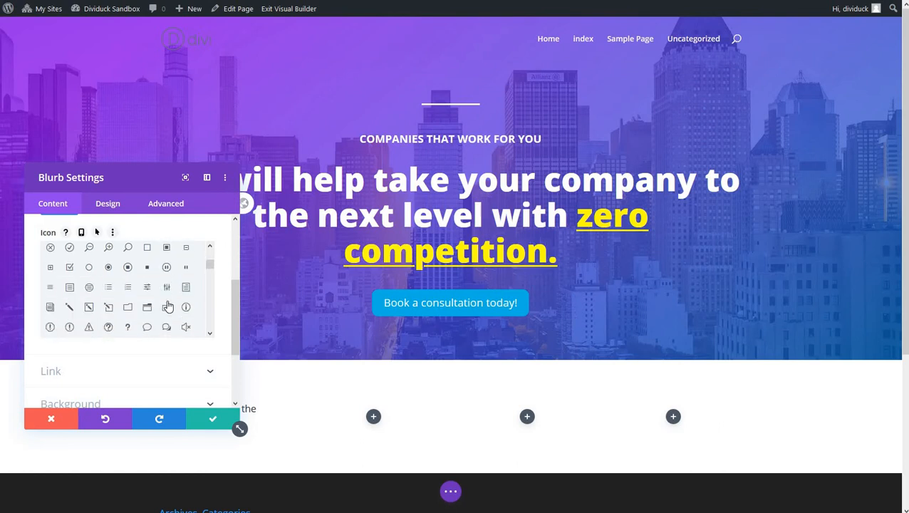
scroll(168, 306, down, 5)
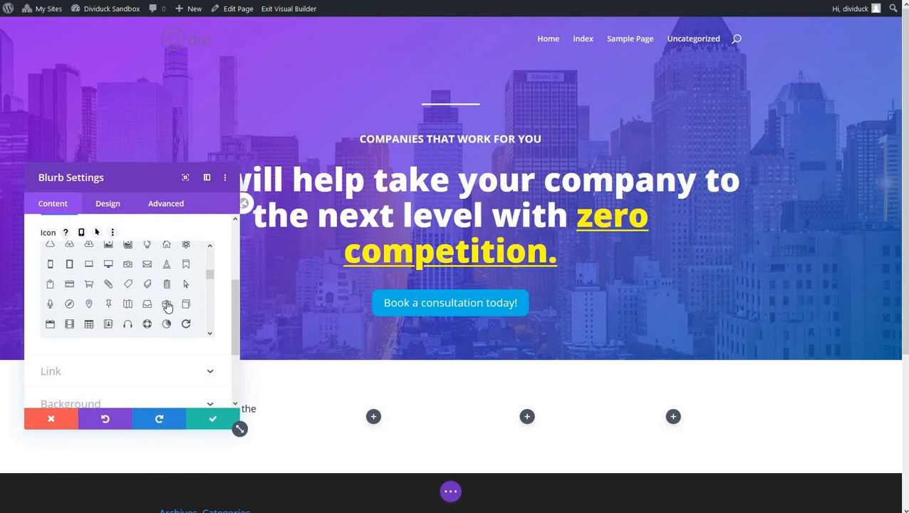
scroll(167, 307, down, 6)
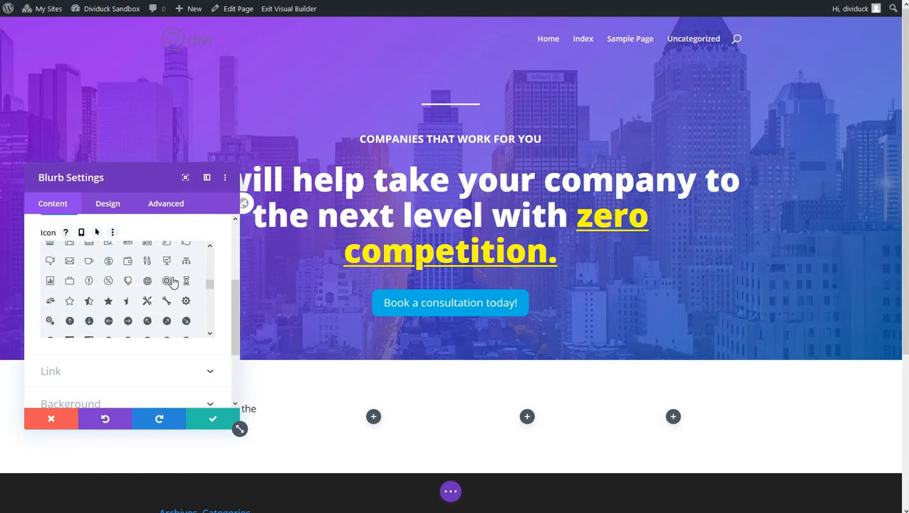
scroll(174, 292, up, 3)
click(184, 304)
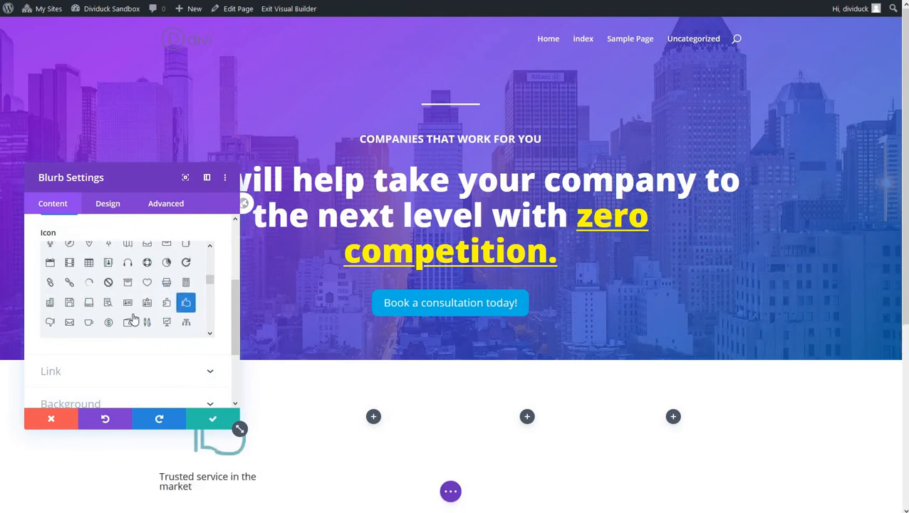
scroll(133, 313, up, 8)
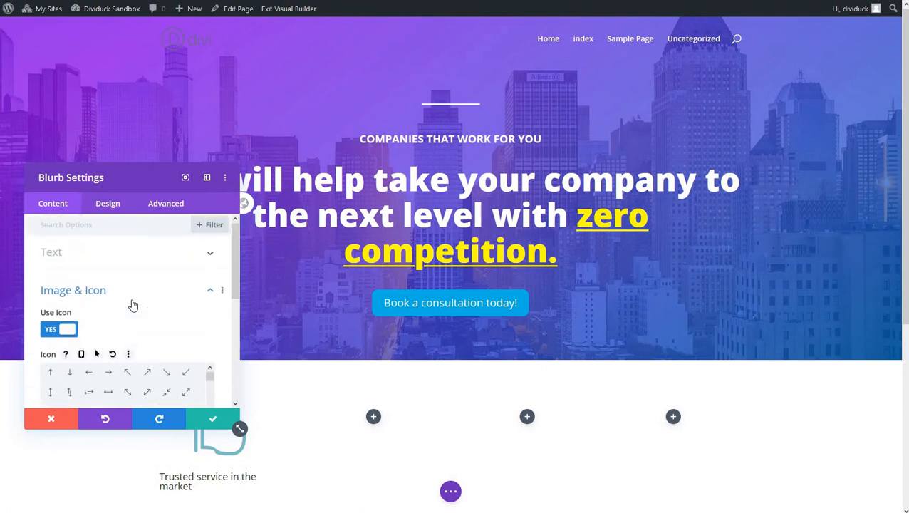
Set the blurb's icon color to #7d97ad in its design settings
click(108, 207)
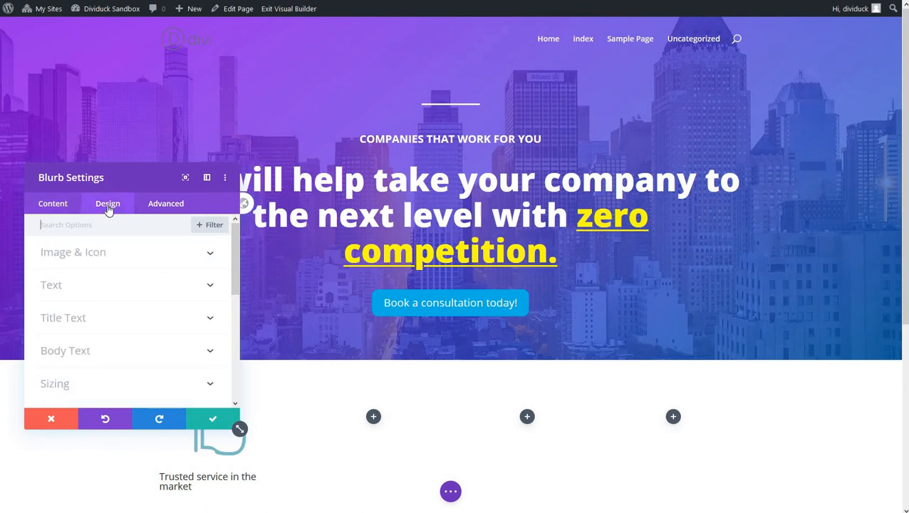
click(103, 257)
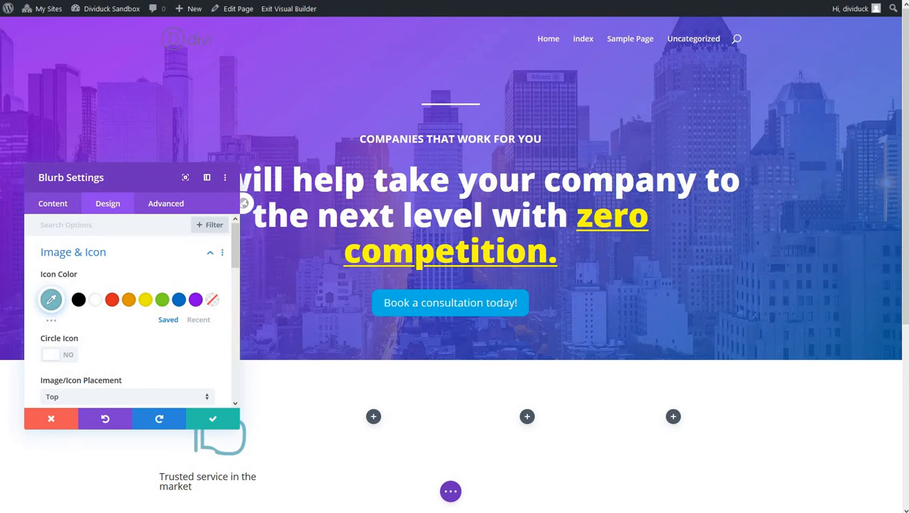
click(50, 299)
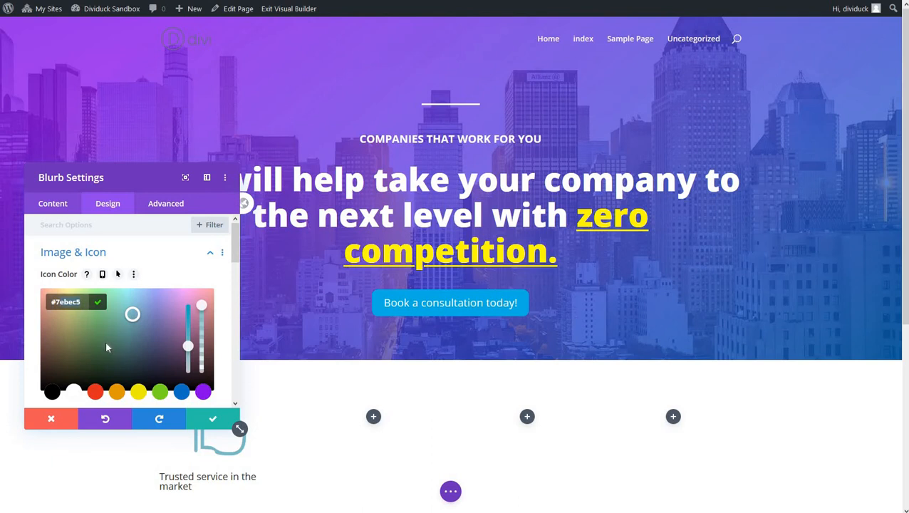
key(BackSpace)
key(BackSpace)
key(BackSpace)
key(BackSpace)
key(BackSpace)
text(d97a)
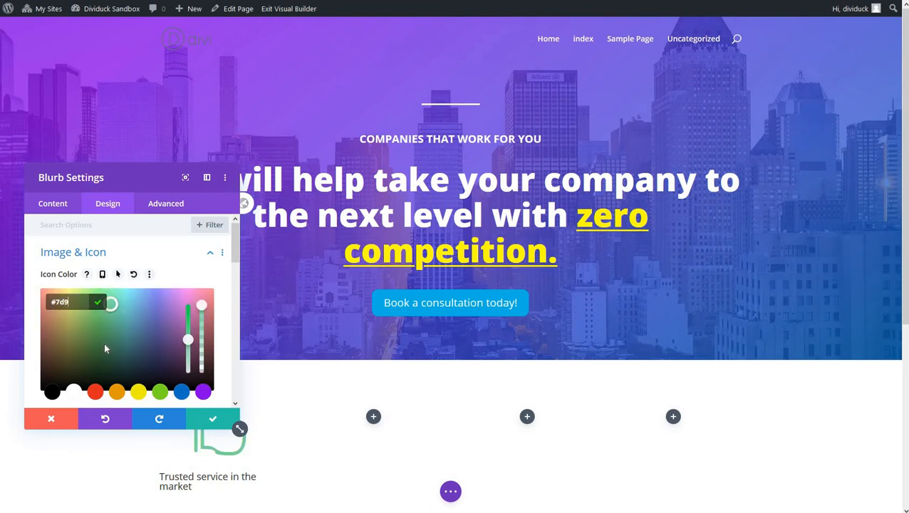
text(d)
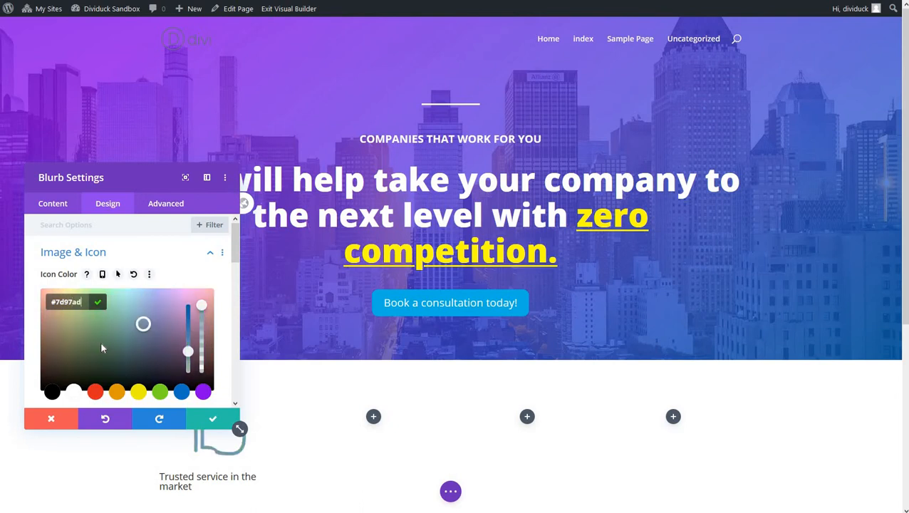
Enable Use Icon Font Size for the blurb and set the icon font size to 40px
drag(134, 123, 131, 62)
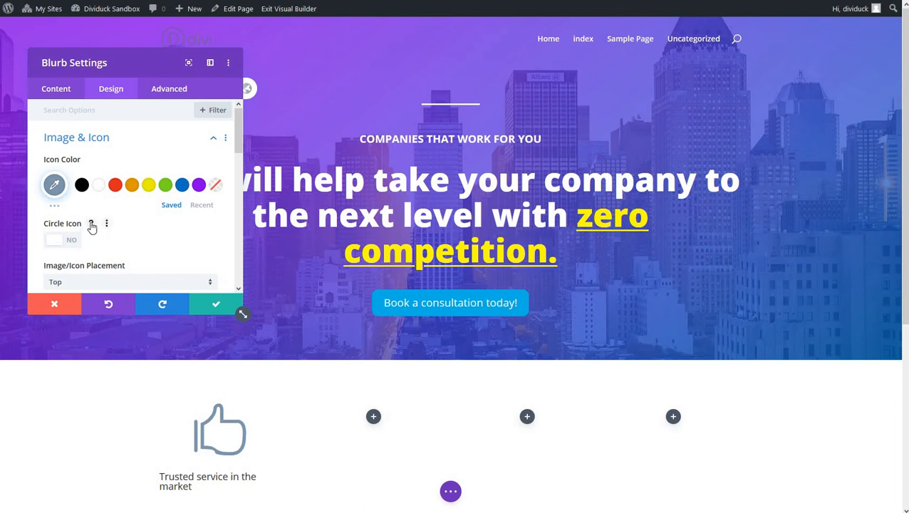
scroll(146, 241, down, 2)
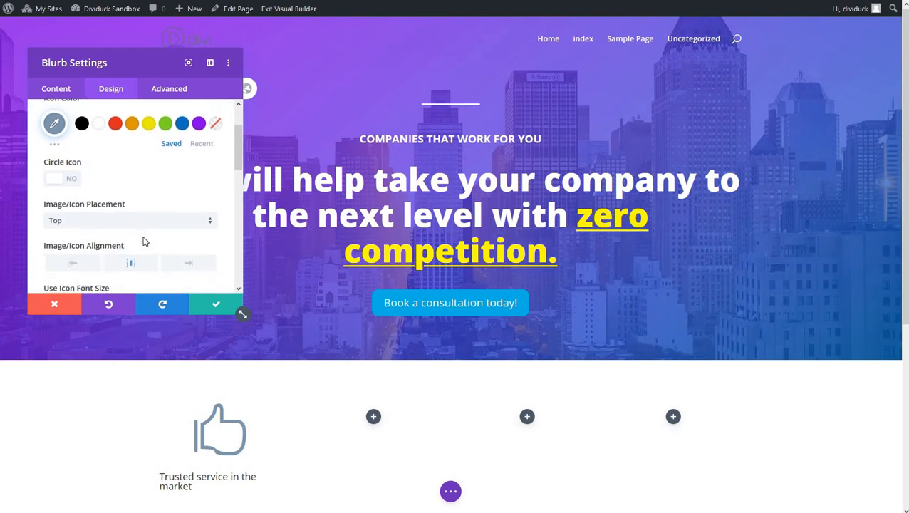
scroll(142, 240, down, 2)
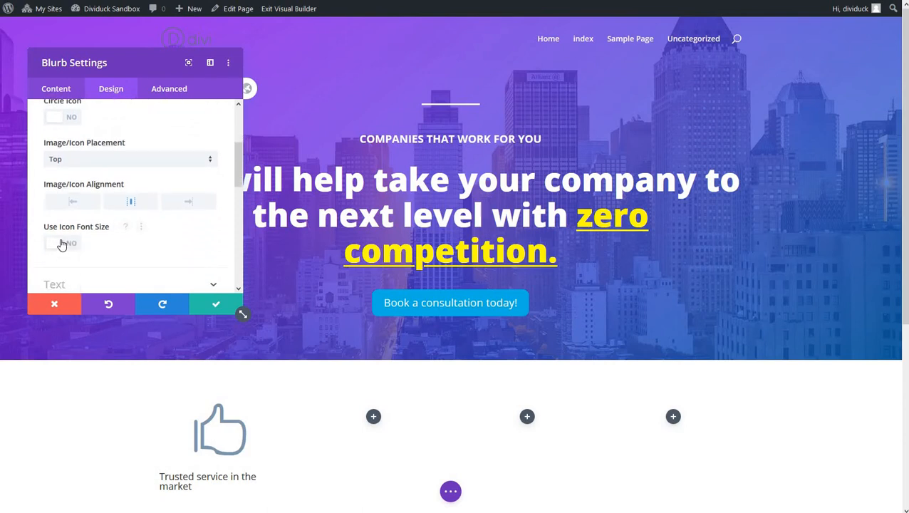
click(61, 245)
scroll(146, 235, down, 2)
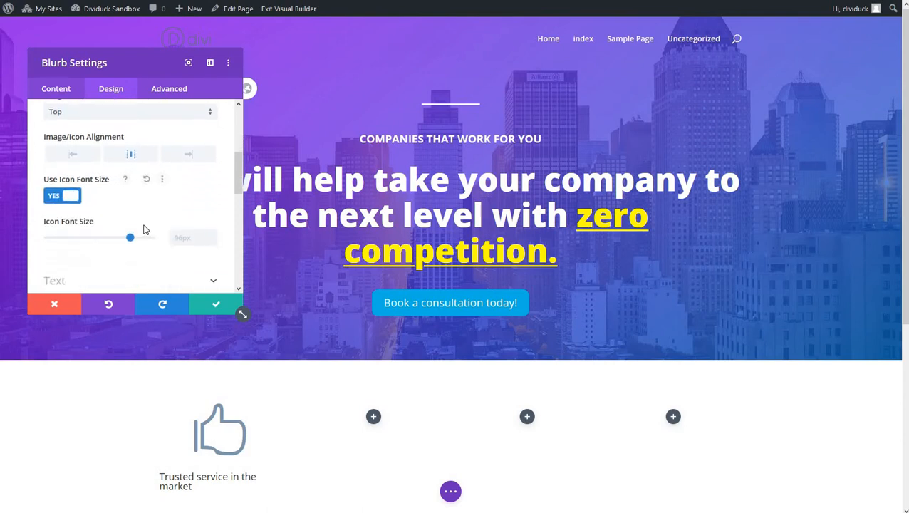
drag(129, 223, 101, 224)
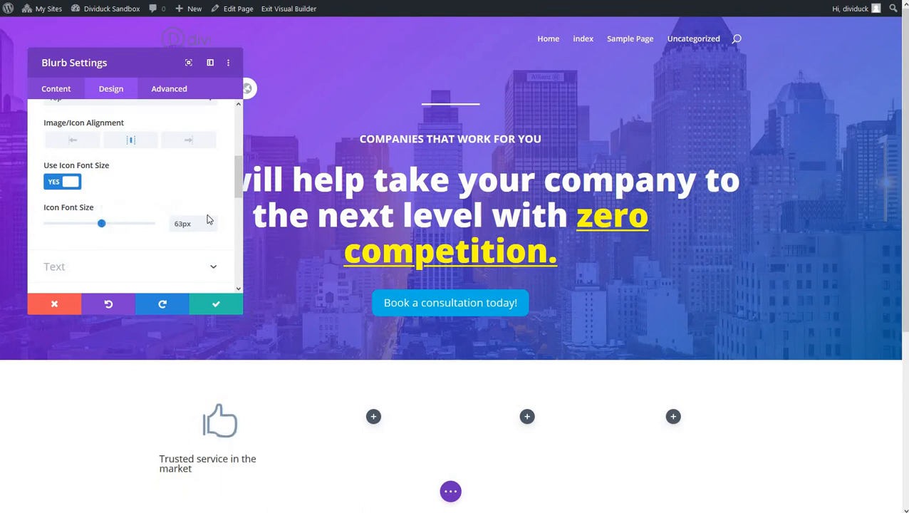
drag(101, 225, 82, 227)
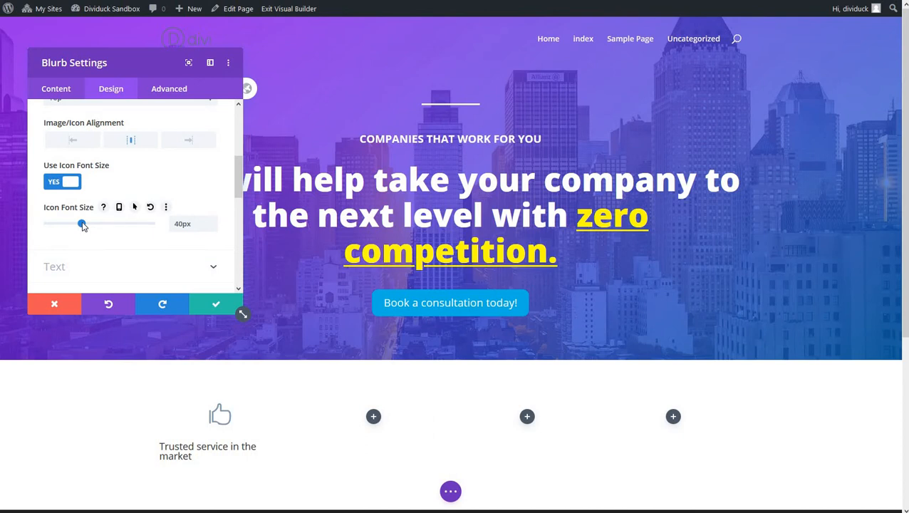
Format the blurb's title text as bold, uppercase and centered
click(138, 270)
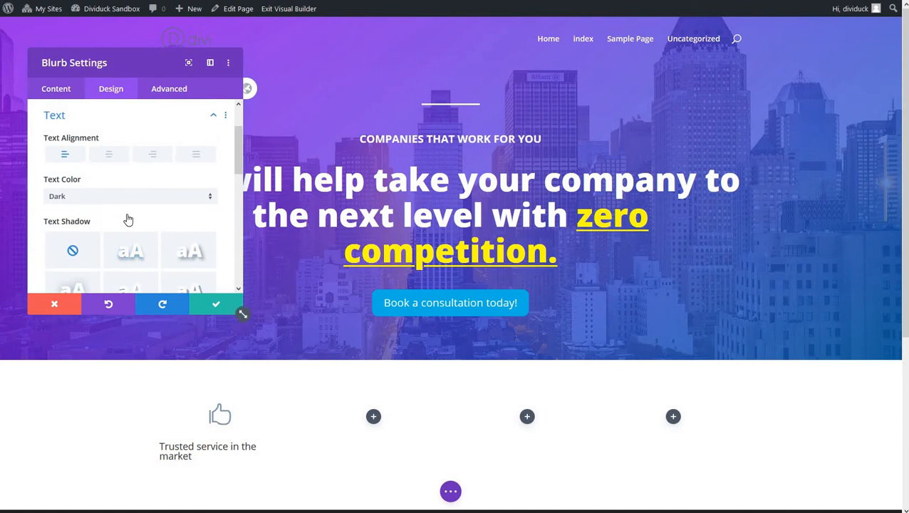
scroll(127, 218, down, 3)
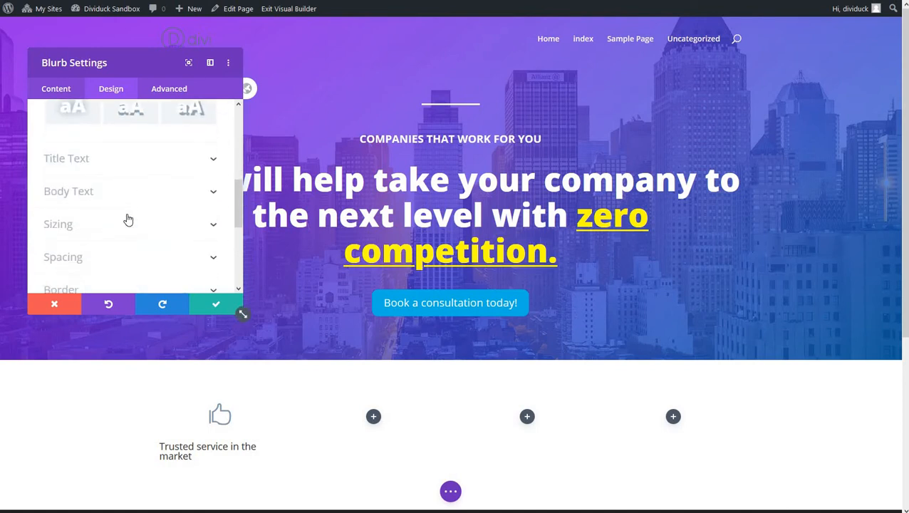
click(126, 161)
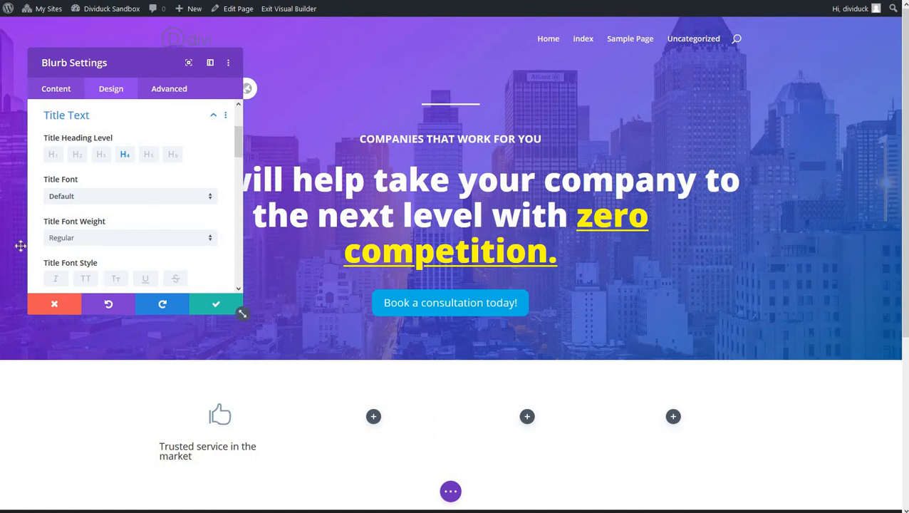
click(98, 239)
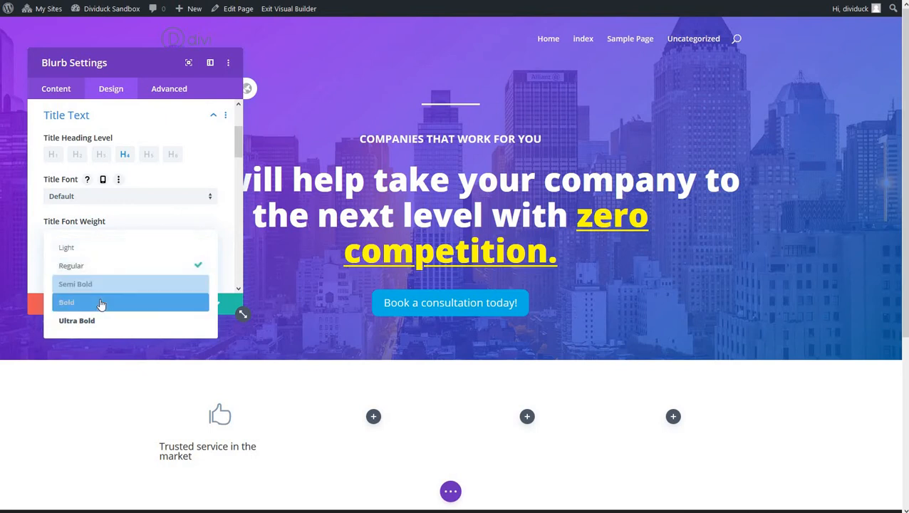
click(100, 303)
scroll(143, 228, down, 1)
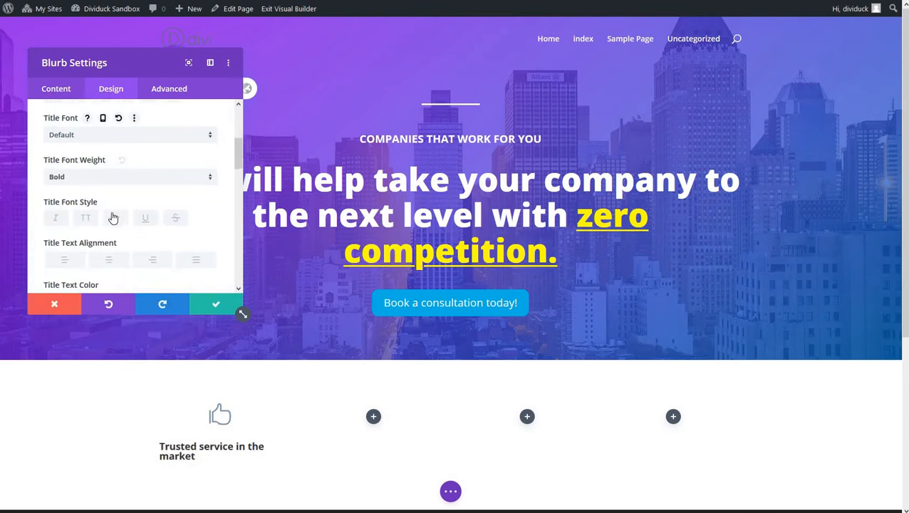
click(86, 219)
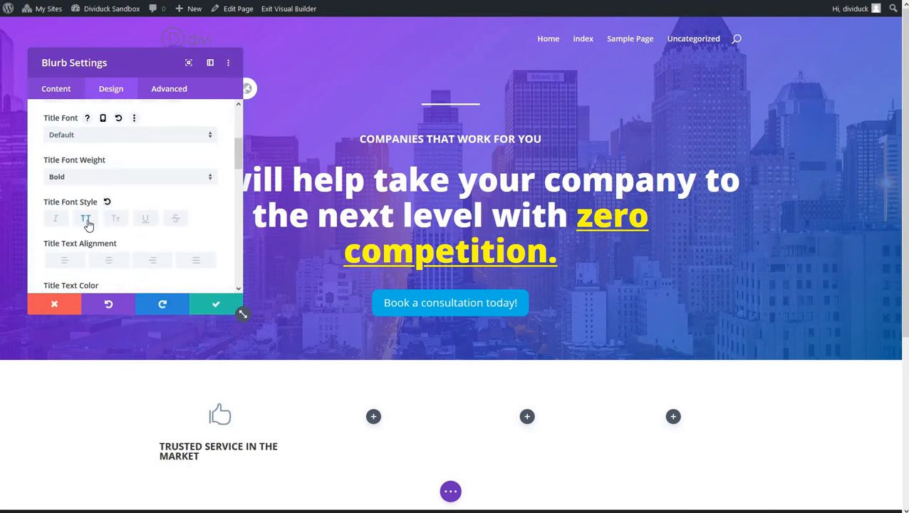
click(108, 263)
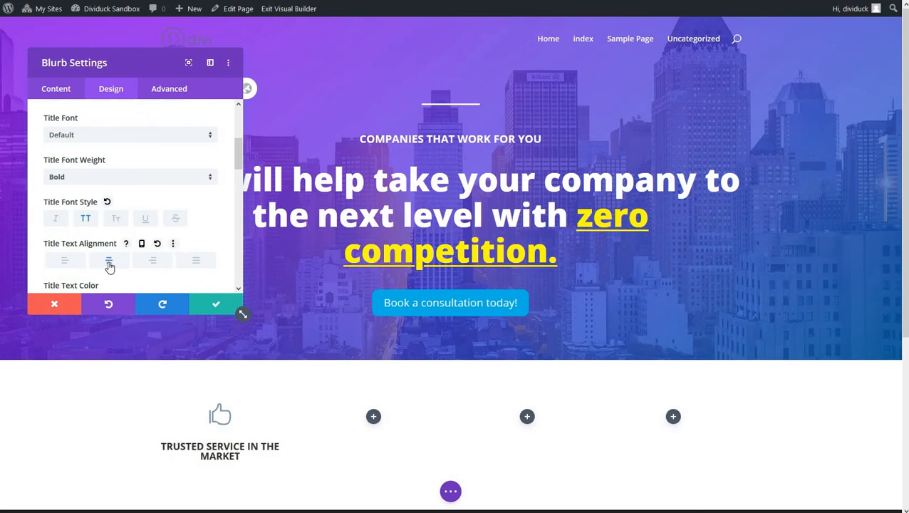
Set the blurb's title text color to #7d97ad
scroll(109, 267, down, 2)
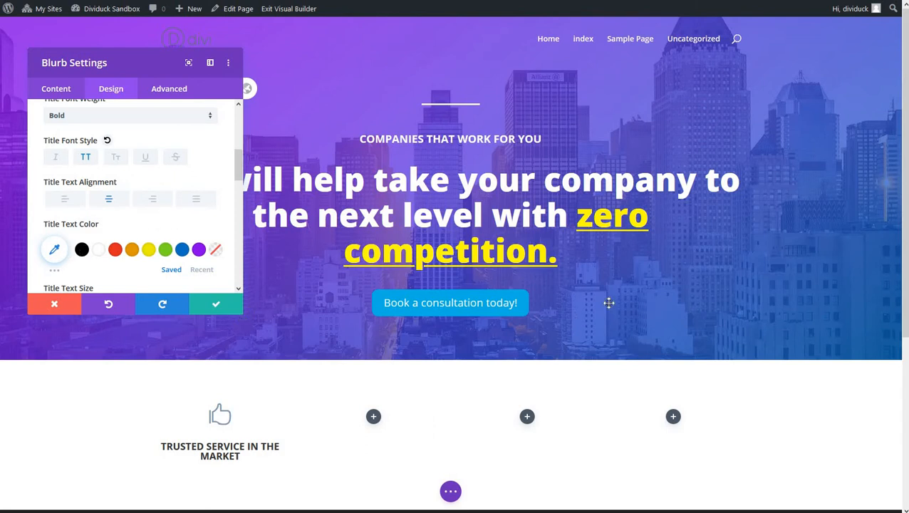
click(54, 250)
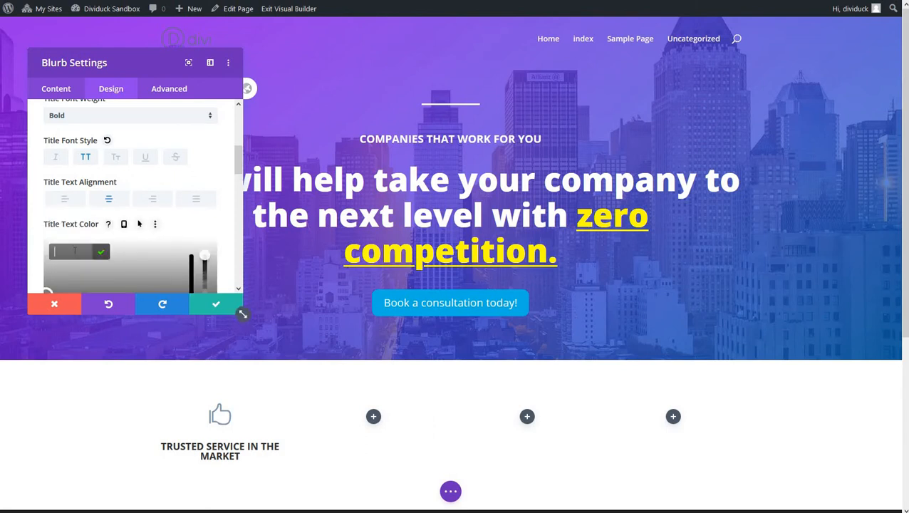
text(#7d97)
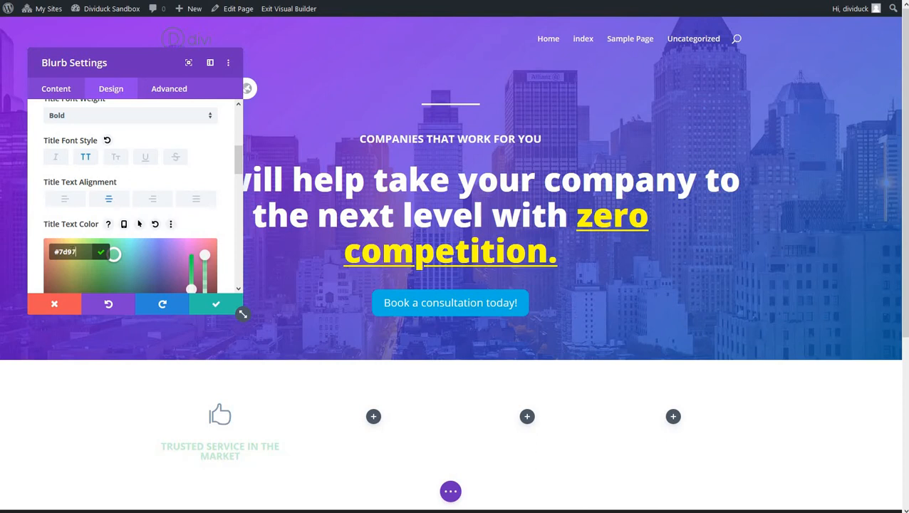
text(ad)
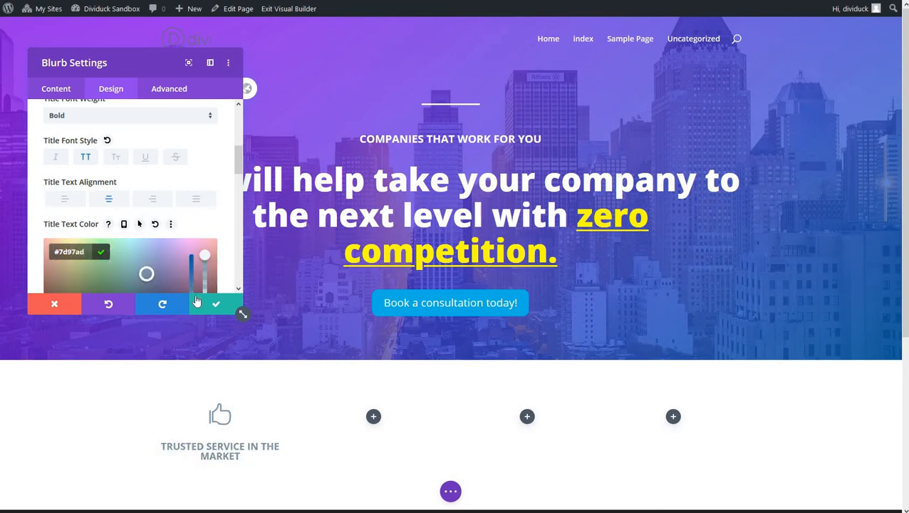
Set the blurb's title text size to 25px and line height to 1.2em, and save the blurb settings
scroll(122, 217, down, 2)
scroll(126, 225, down, 3)
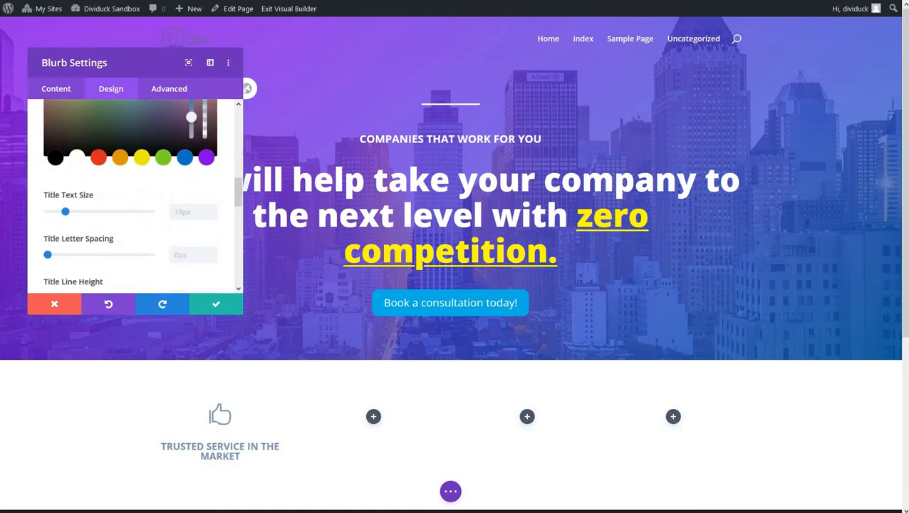
drag(66, 212, 72, 213)
scroll(72, 213, down, 2)
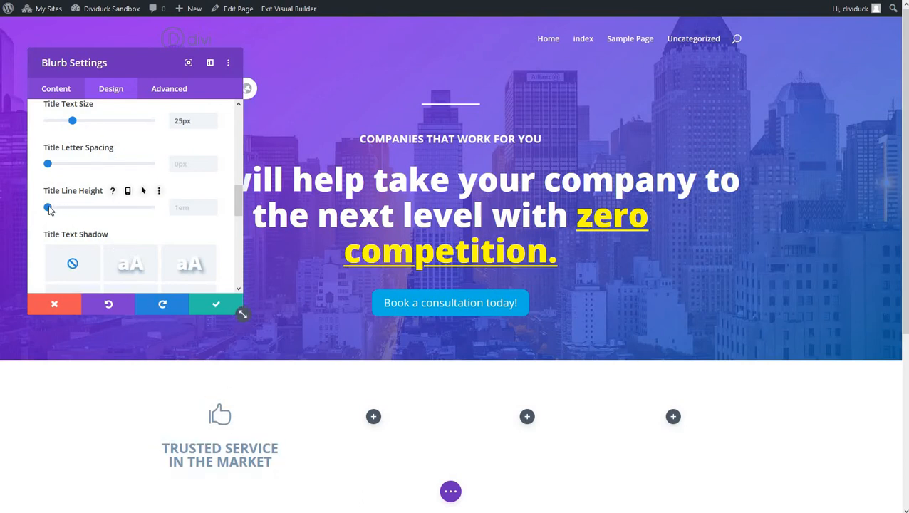
drag(50, 209, 58, 210)
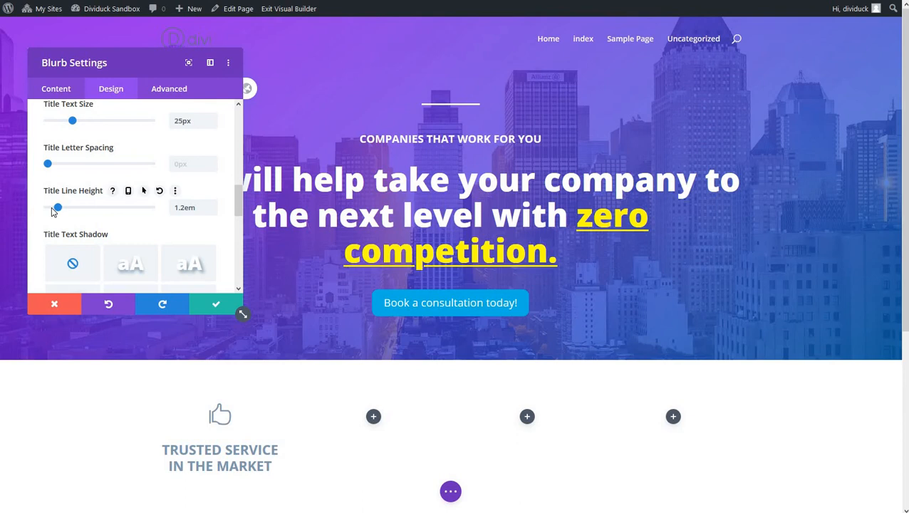
click(216, 306)
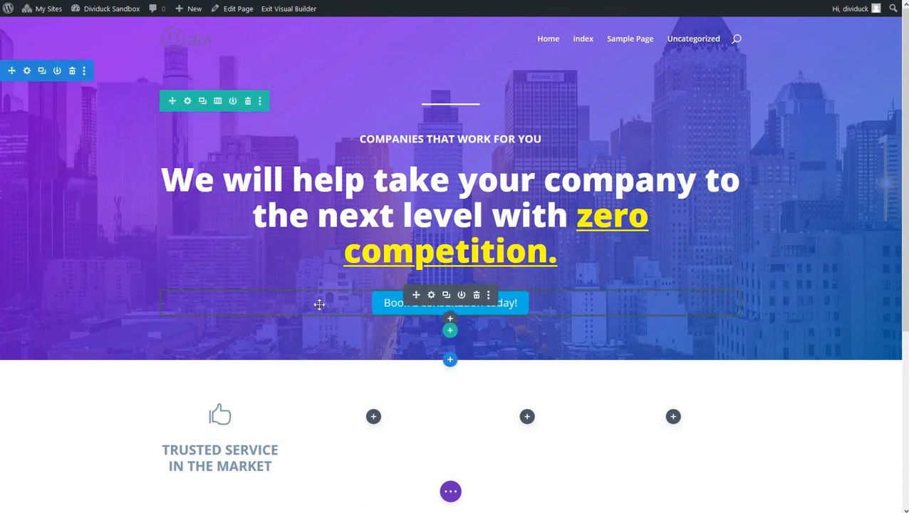
Duplicate the finished "Trusted service in the market" blurb within the row's first column
scroll(319, 304, down, 3)
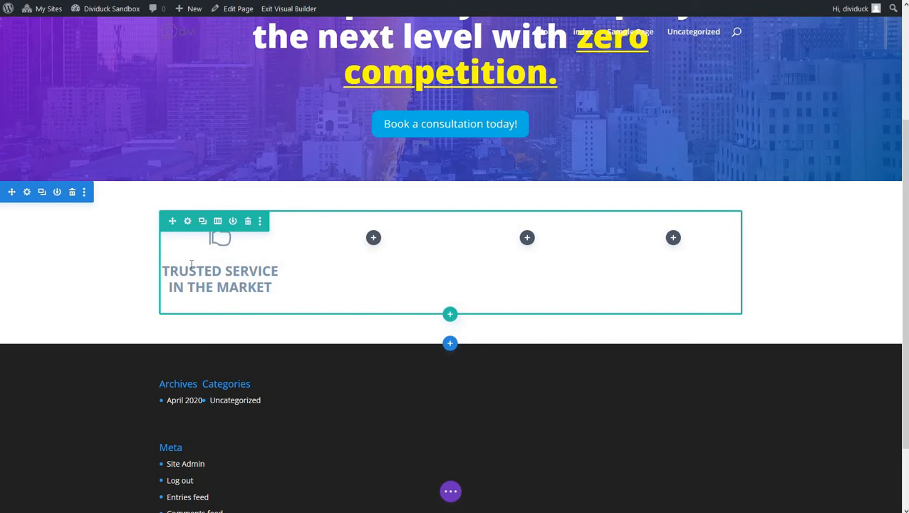
click(217, 253)
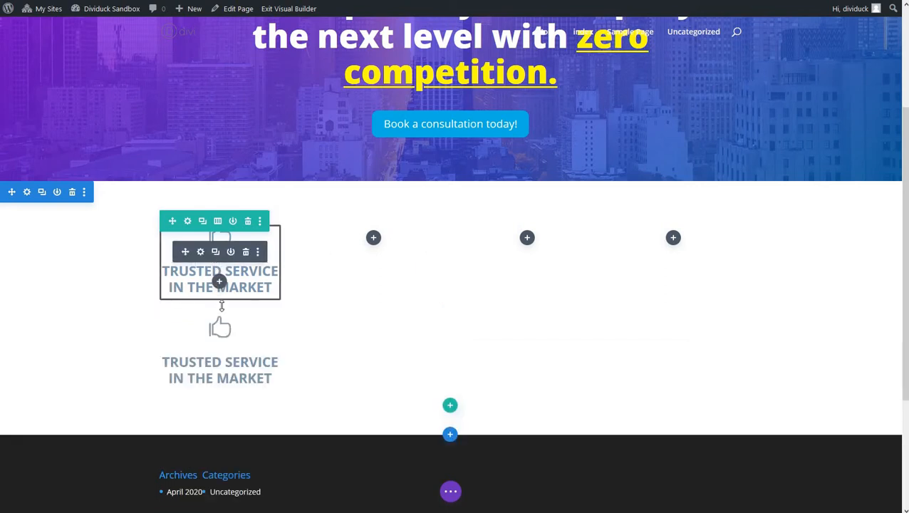
Fill the row's remaining three columns with duplicates of the "Trusted service in the market" blurb, one per column
drag(325, 239, 363, 256)
click(368, 253)
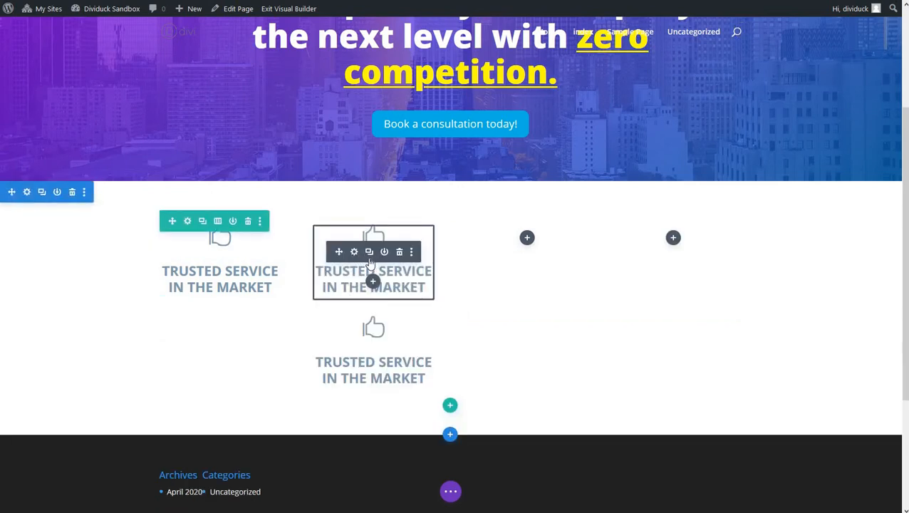
drag(339, 251, 533, 266)
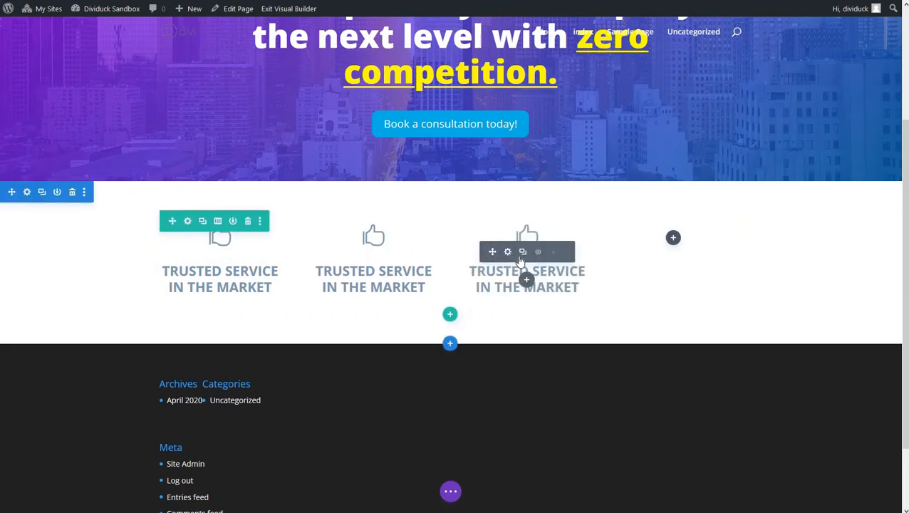
click(522, 253)
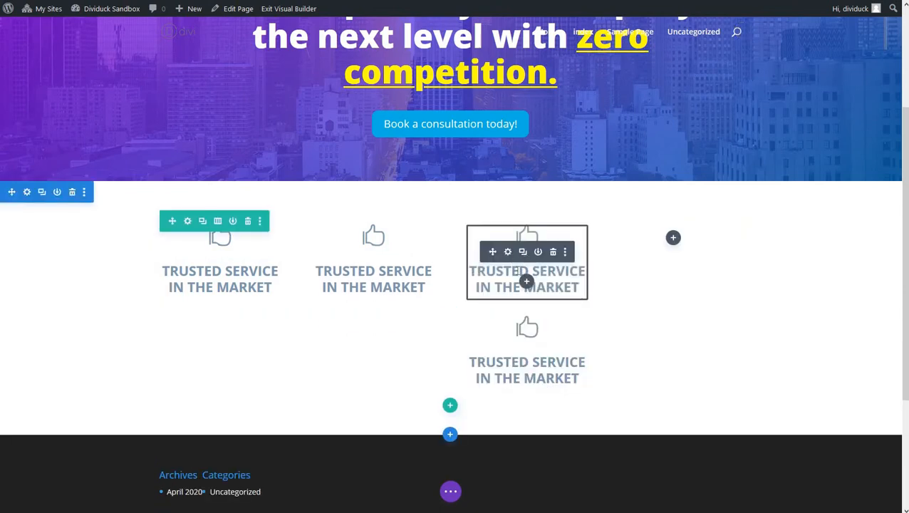
key(ctrl+z)
mouse_move(679, 255)
mouse_down()
mouse_move(682, 239)
mouse_move(680, 253)
mouse_up()
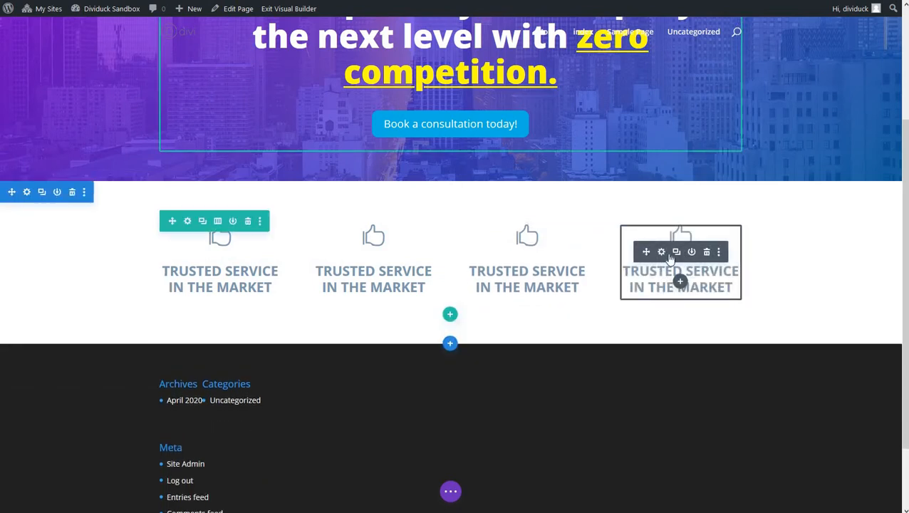
Examine the title and icon options in the second column's blurb settings
click(354, 252)
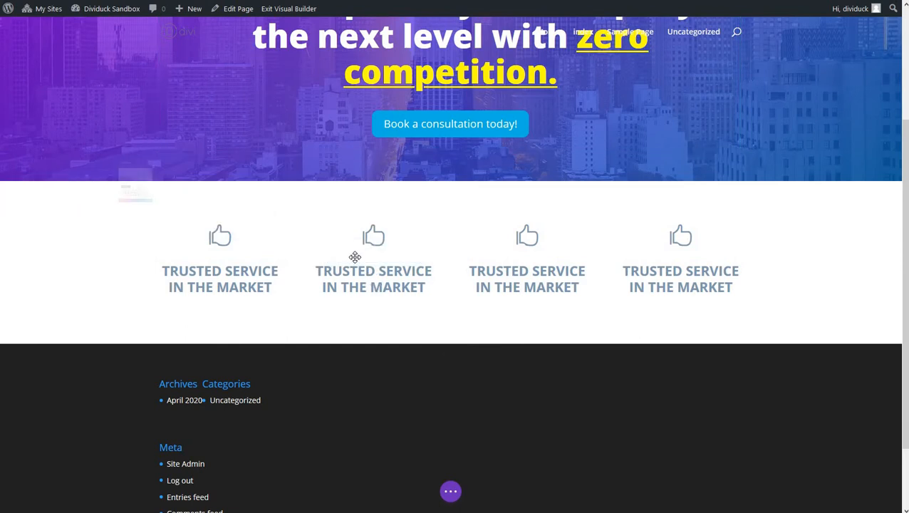
scroll(148, 203, down, 5)
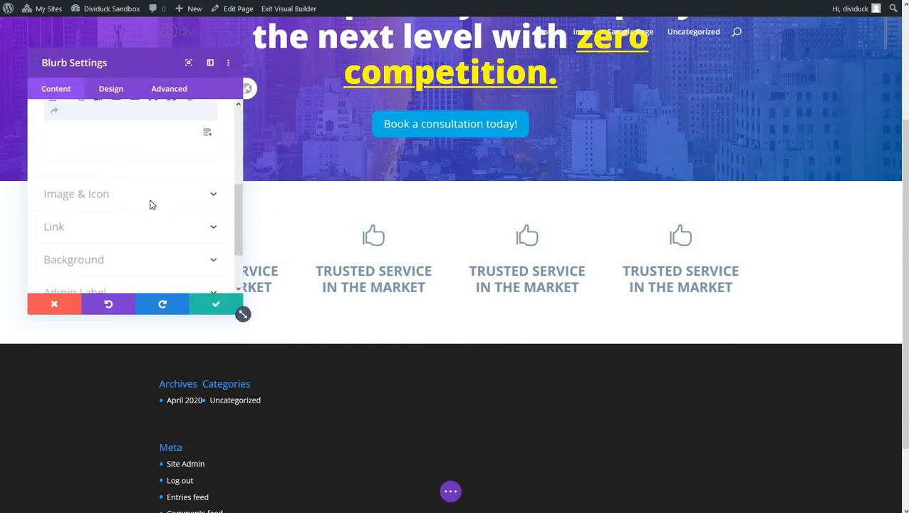
scroll(146, 202, up, 5)
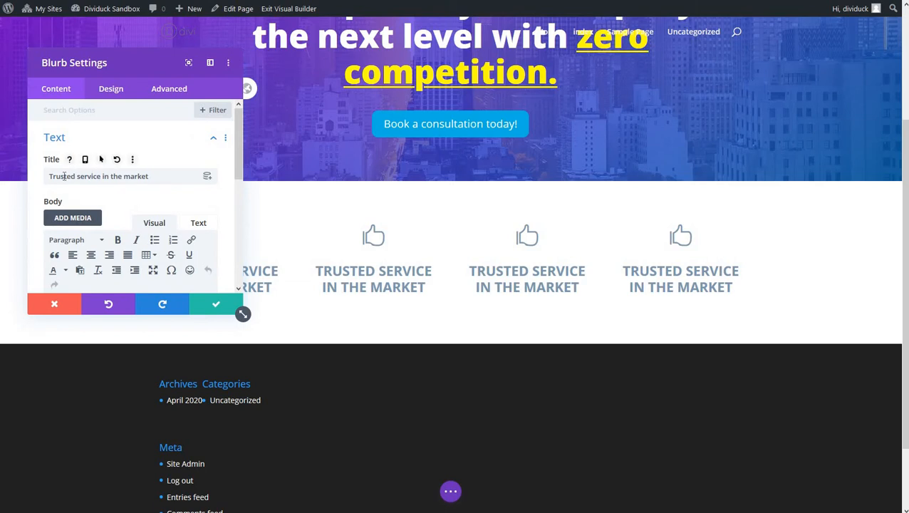
scroll(126, 231, down, 5)
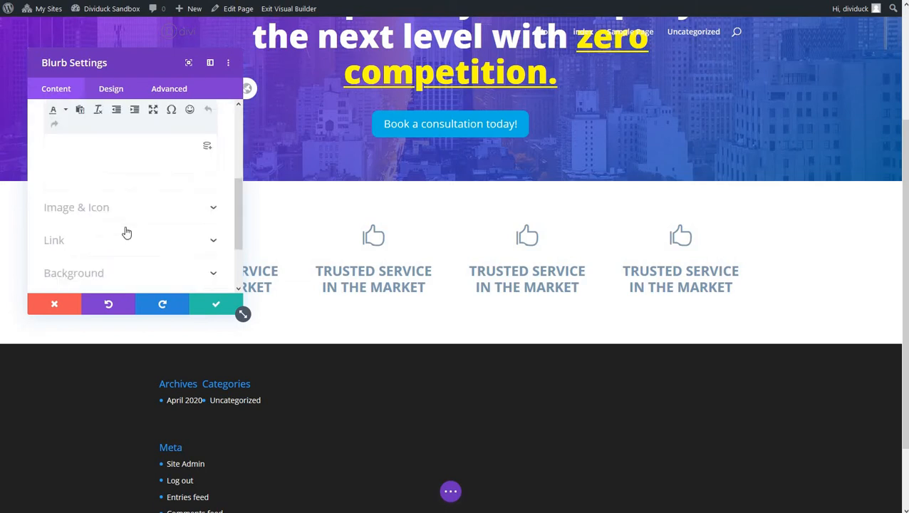
click(107, 132)
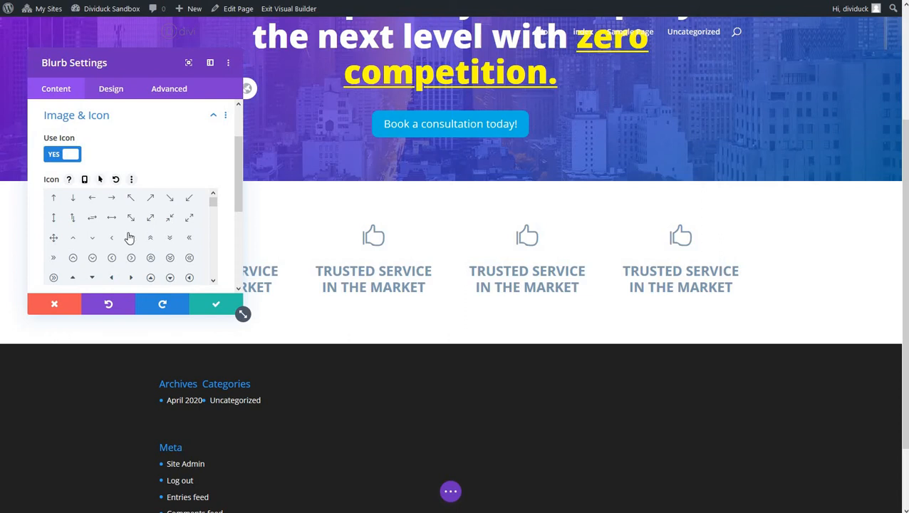
click(215, 303)
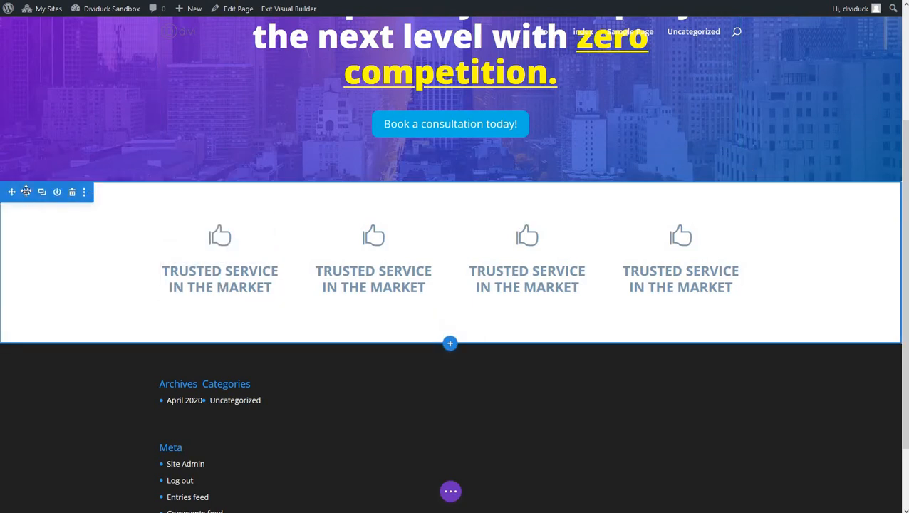
Set the blurb section's background color to #eafaff and save the section settings
click(26, 191)
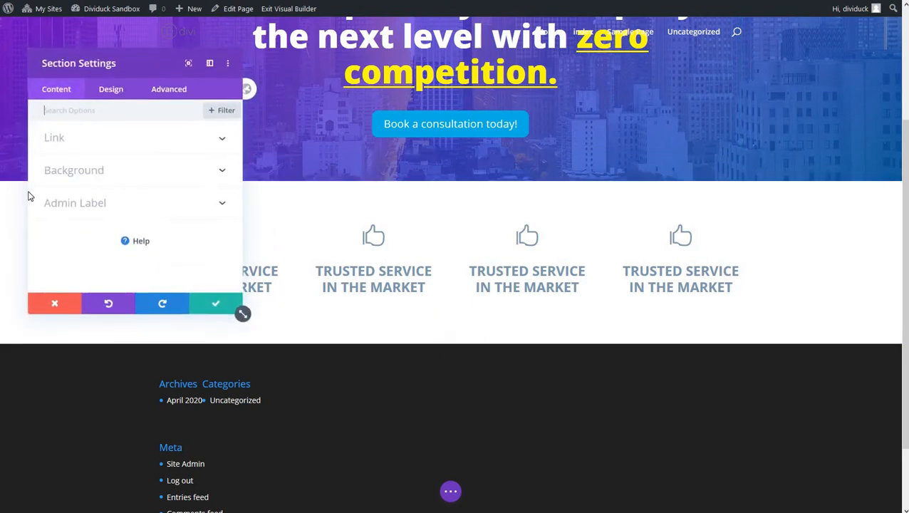
click(91, 173)
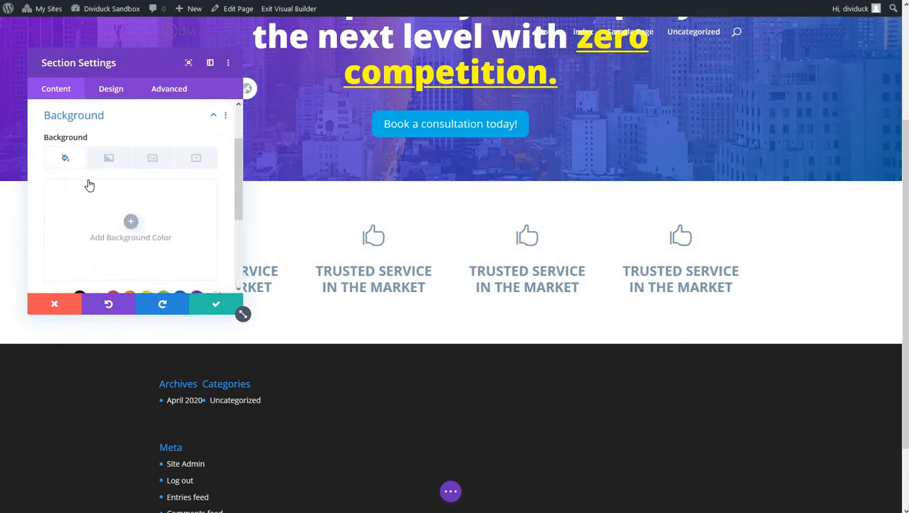
click(129, 222)
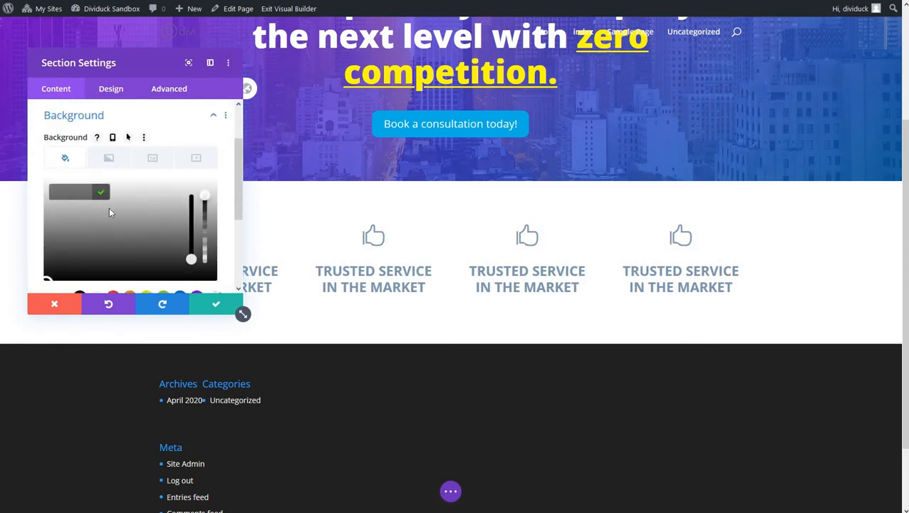
click(72, 200)
text(eafaff)
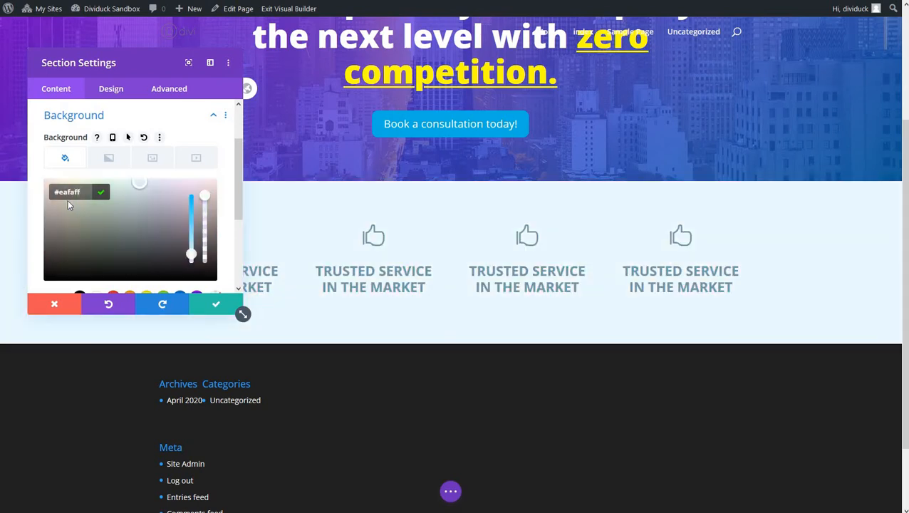
click(215, 304)
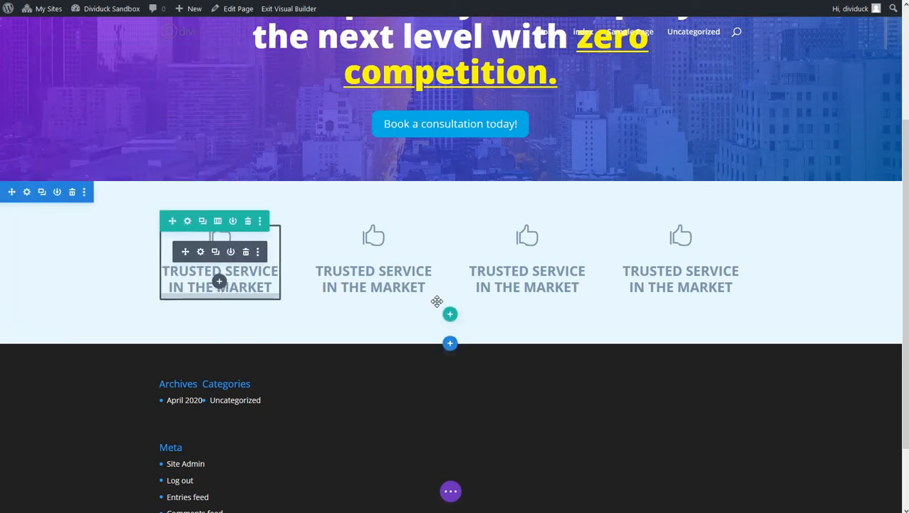
Add a regular section below the blurb section with a row of two equal columns
scroll(399, 200, up, 3)
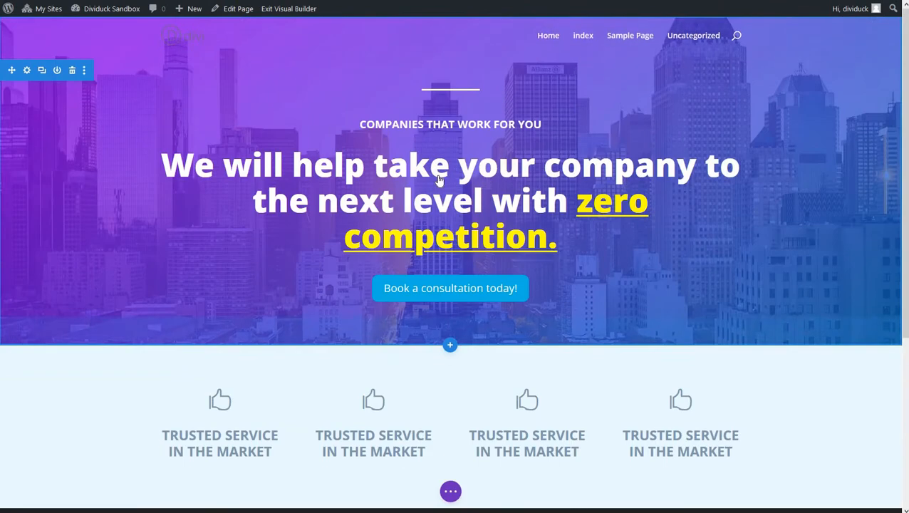
scroll(438, 179, down, 4)
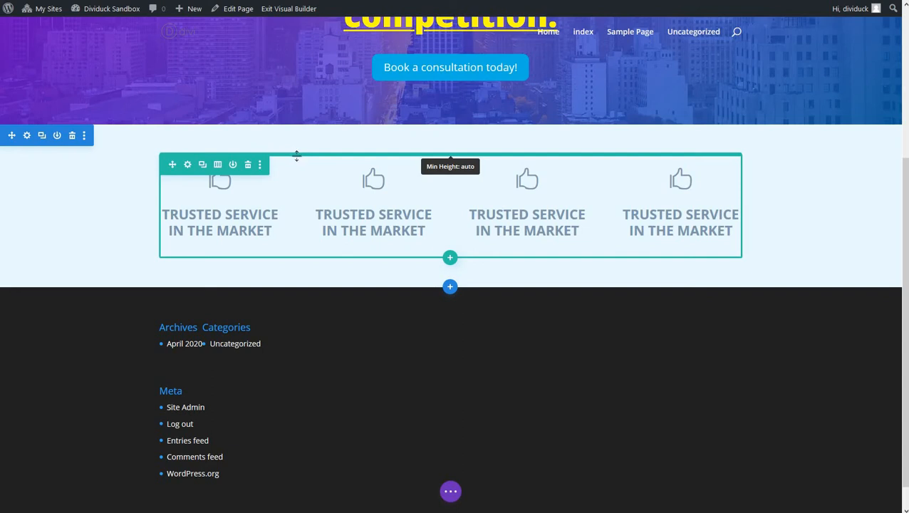
click(449, 287)
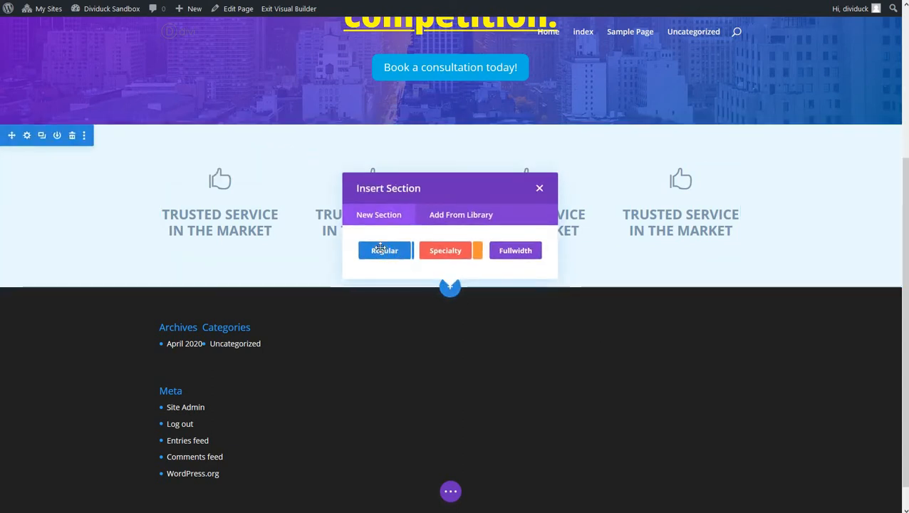
click(382, 248)
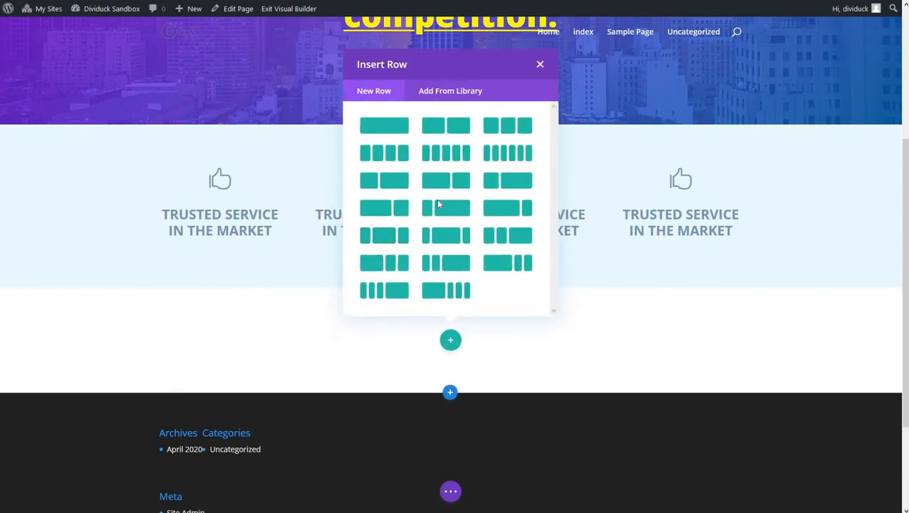
click(450, 129)
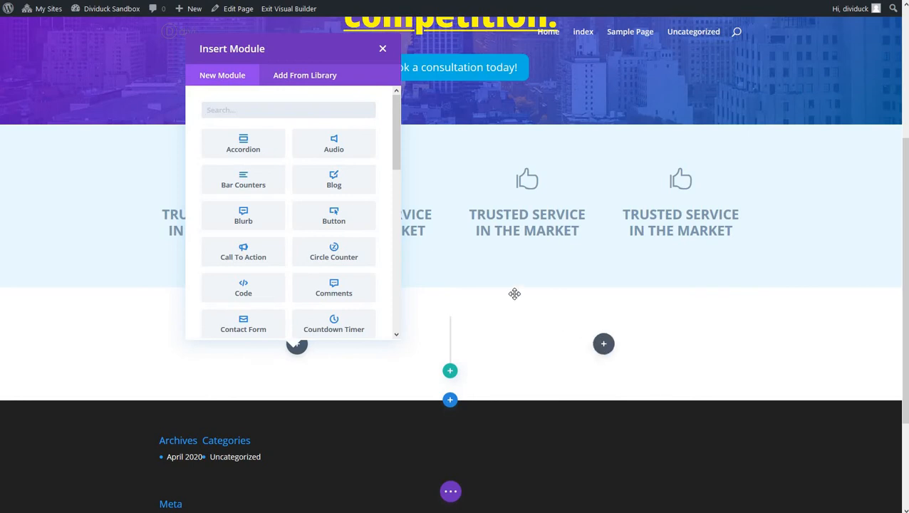
Insert a Text module in the first column of the new two-column row
scroll(262, 203, down, 3)
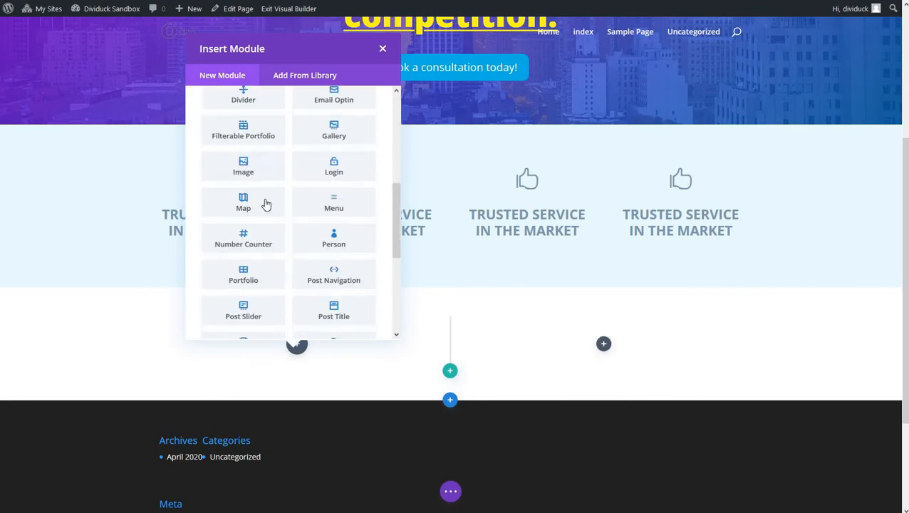
scroll(262, 206, down, 3)
click(251, 271)
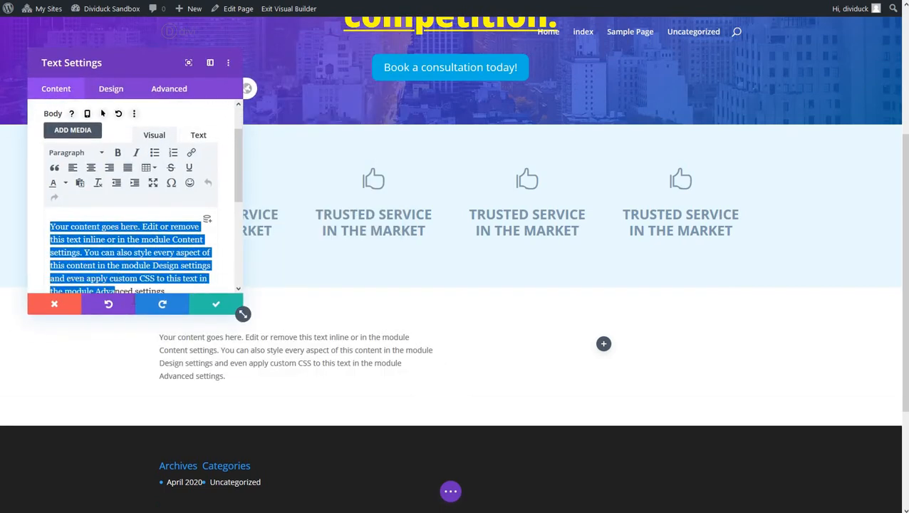
Replace the Text module's placeholder body with "This is where we would place your company's great slogan to inspire people."
scroll(190, 268, down, 3)
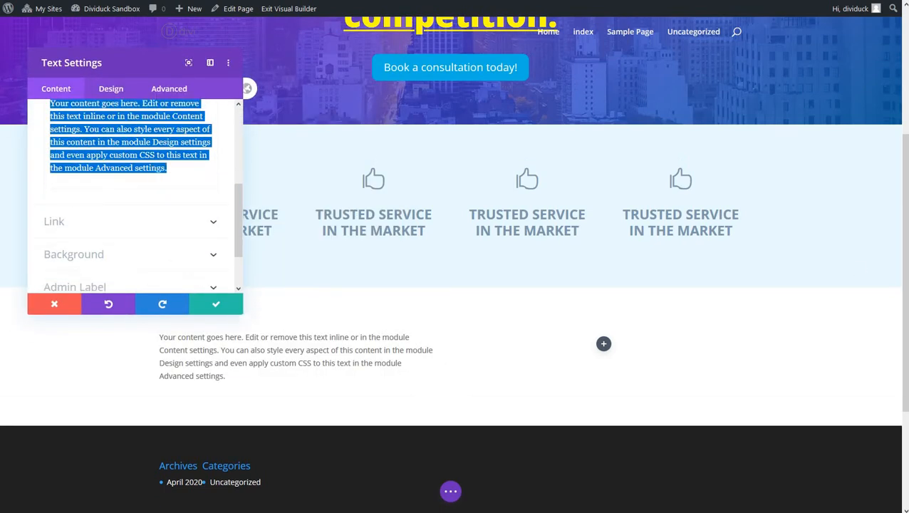
key(alt+Tab)
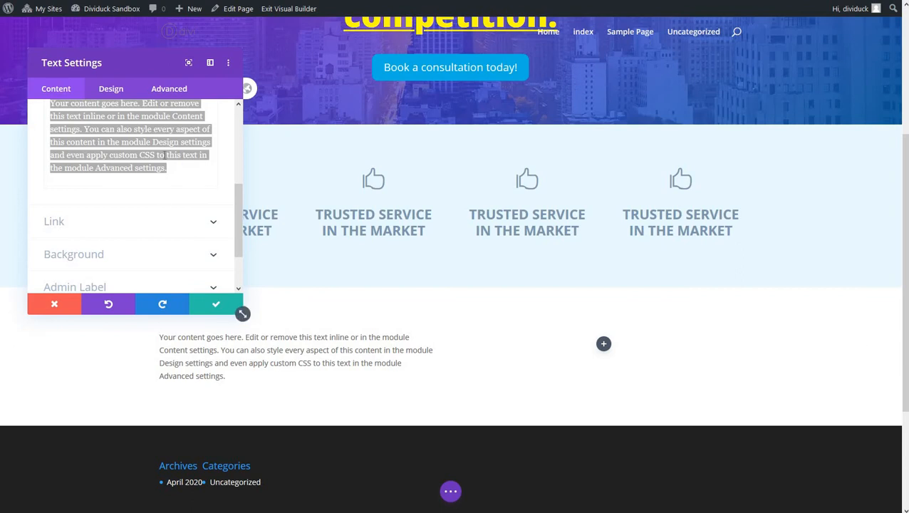
drag(175, 170, 50, 125)
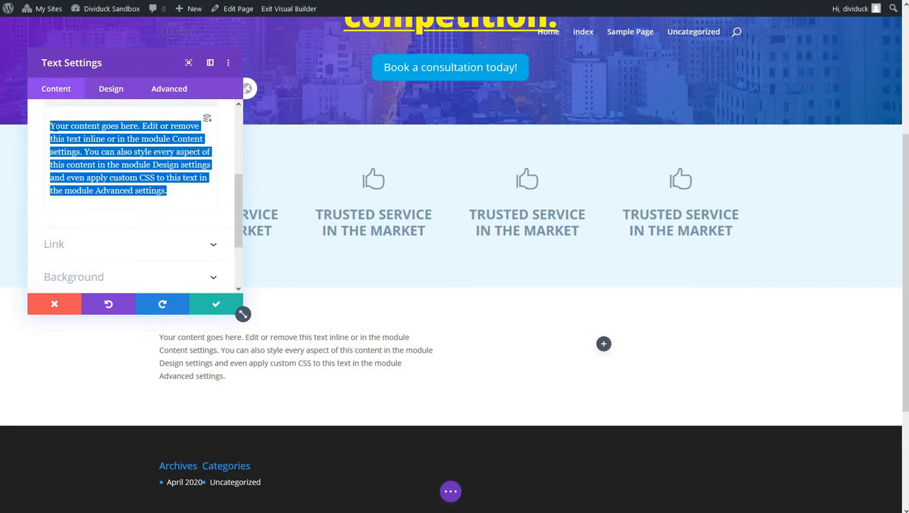
text(This is wh)
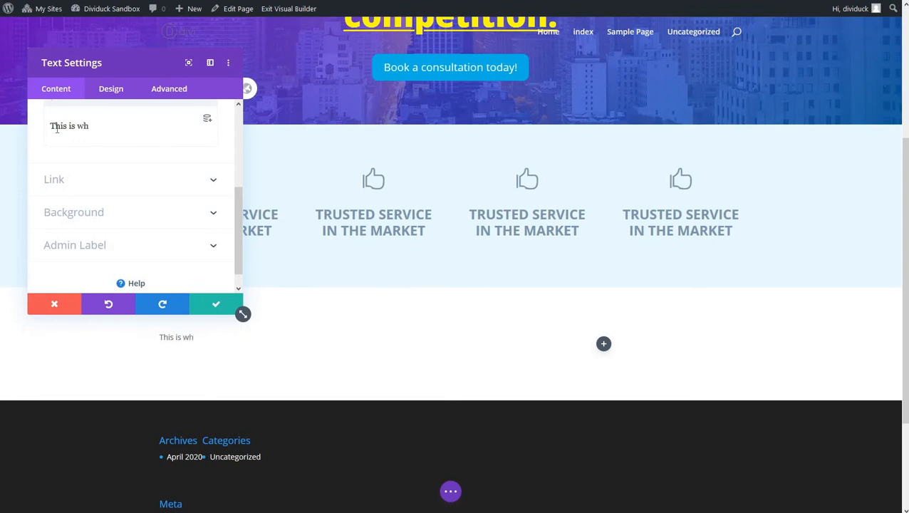
text(ere we would place)
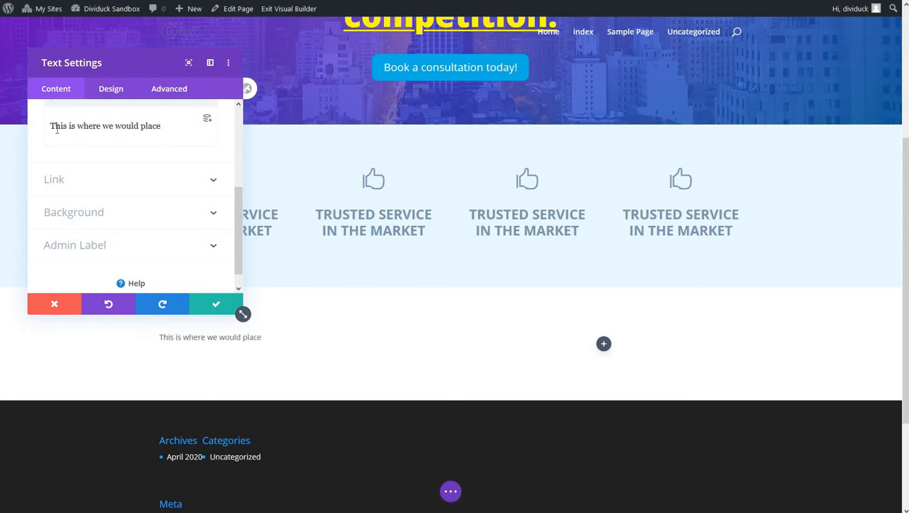
text( your company's)
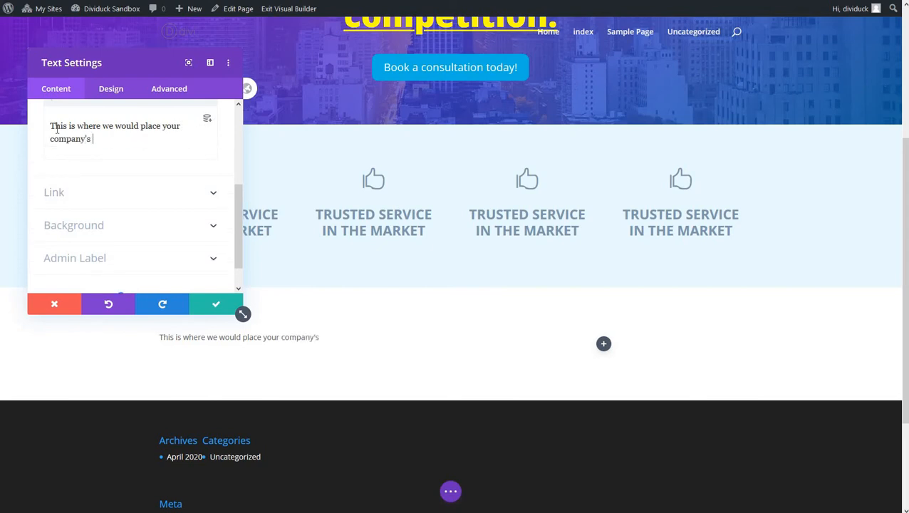
text( great)
text( sloa)
text(gan)
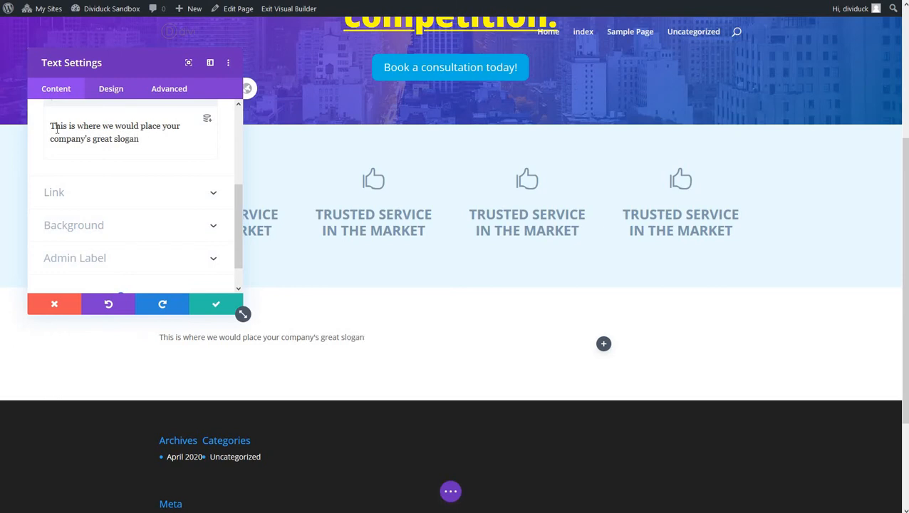
text( to inspire peopl)
text(e)
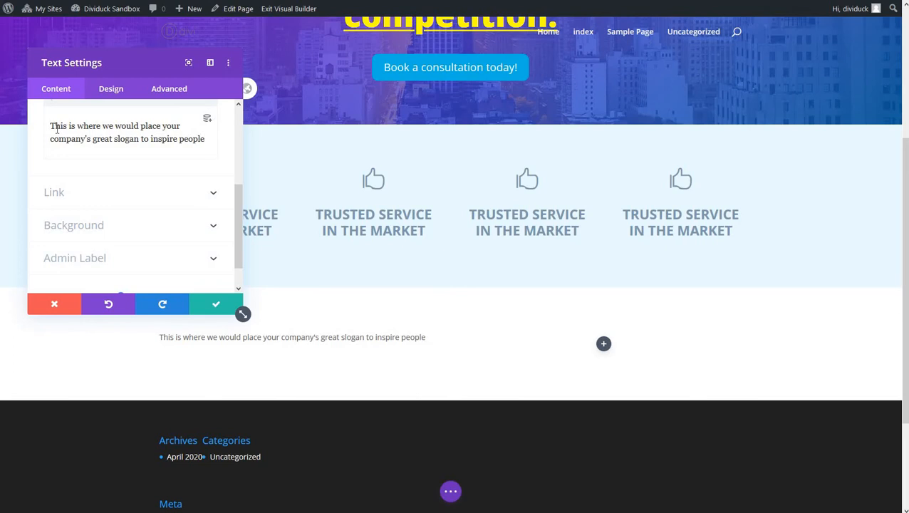
text(.)
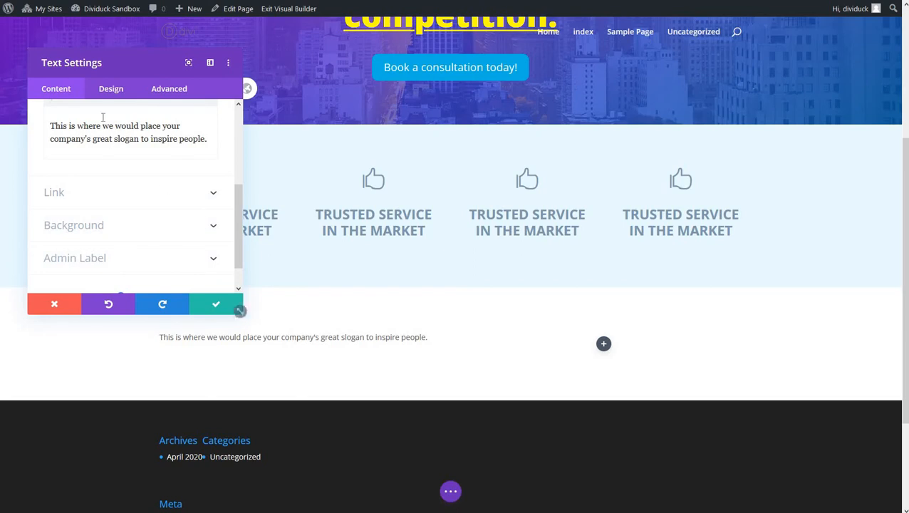
Set the slogan text's font weight to Bold in the module's design settings
click(108, 91)
click(98, 146)
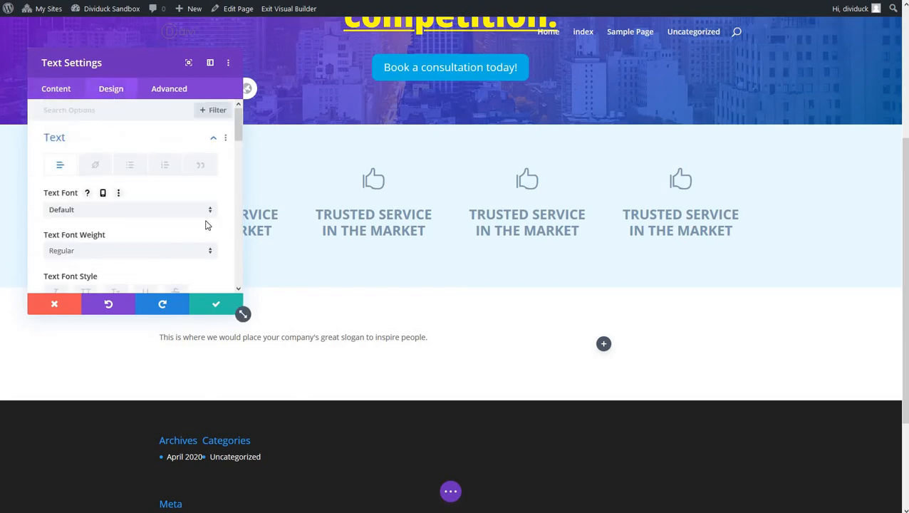
click(150, 255)
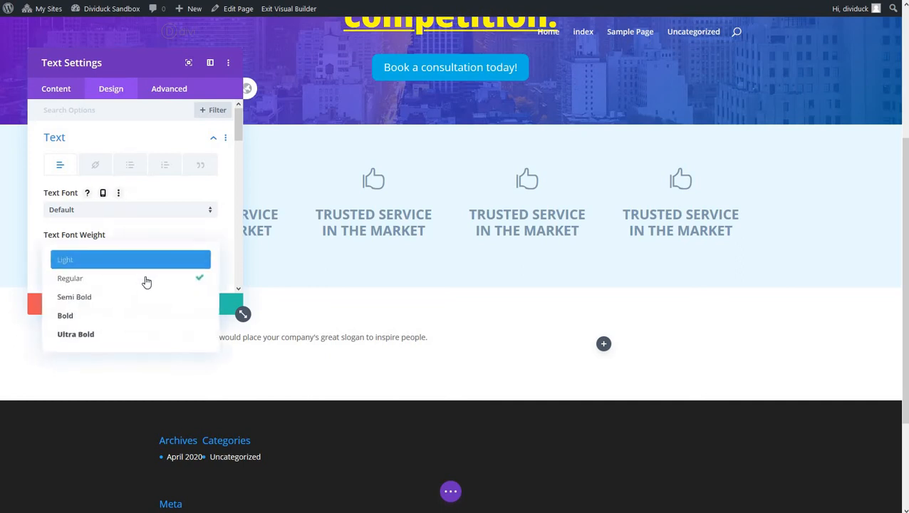
click(152, 320)
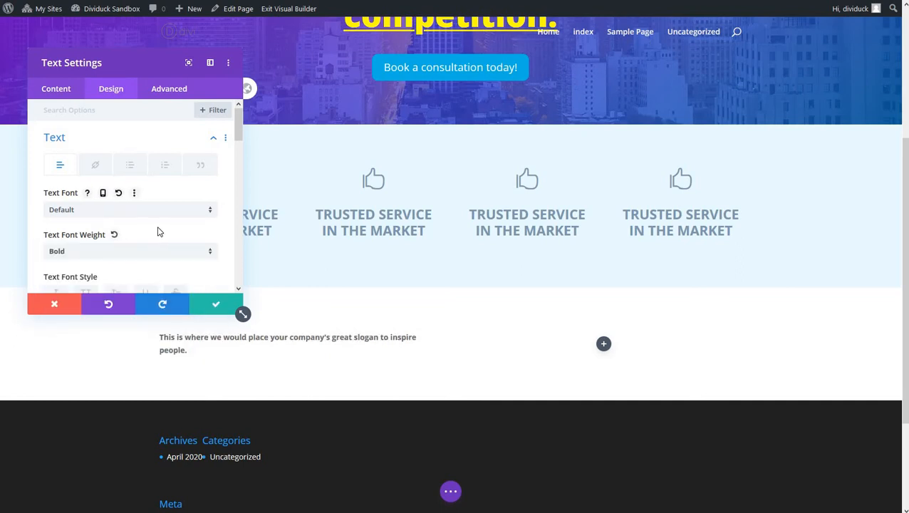
scroll(159, 229, down, 3)
scroll(162, 232, up, 2)
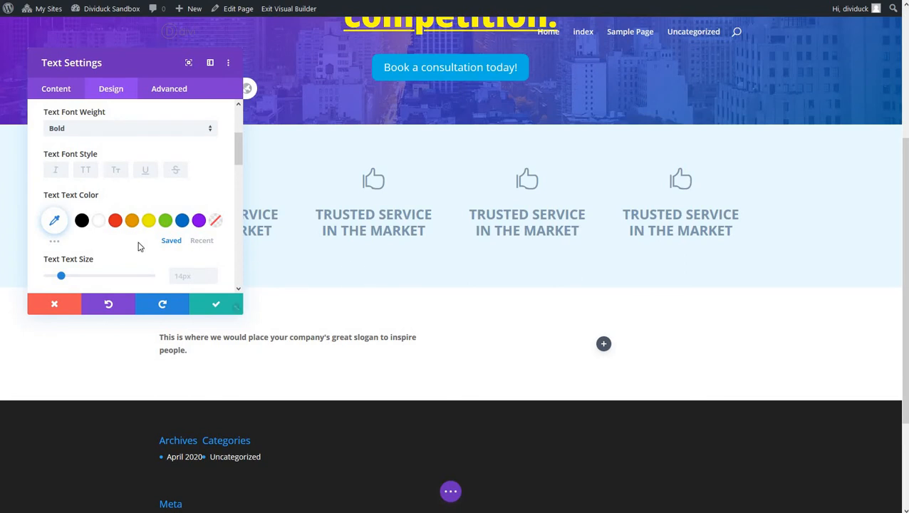
Set the slogan text's size to 35px and its line height to 1.2em
scroll(140, 246, down, 3)
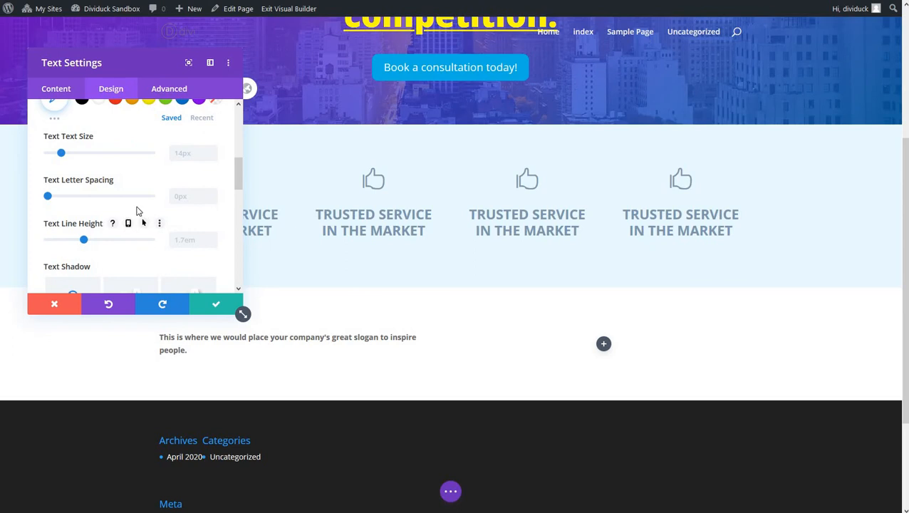
drag(61, 153, 84, 158)
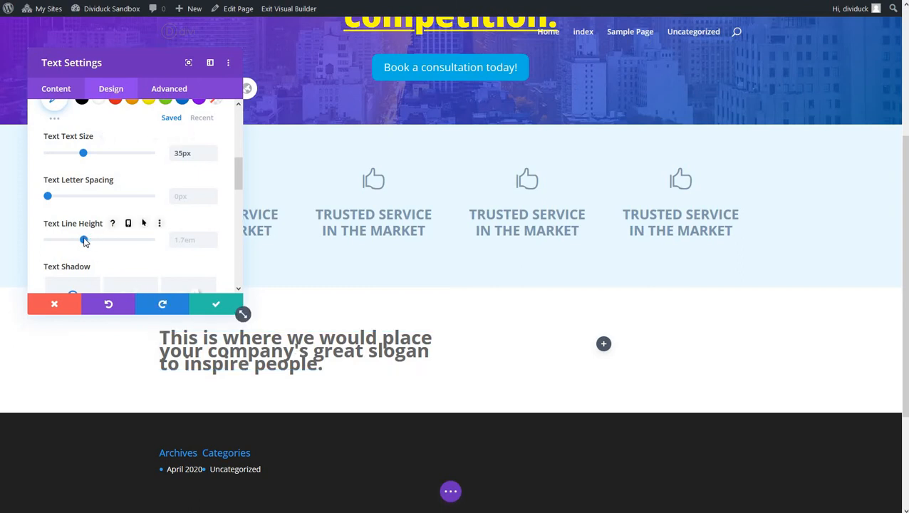
drag(84, 242, 63, 241)
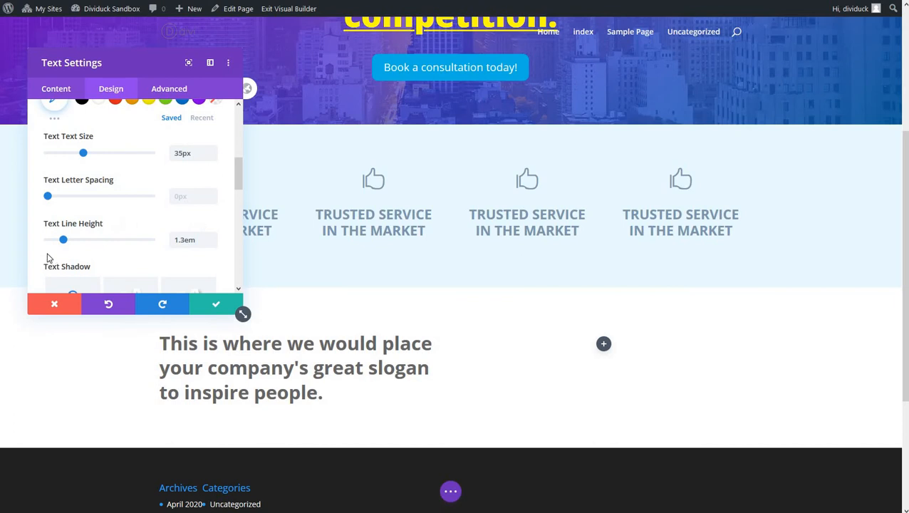
drag(63, 240, 58, 241)
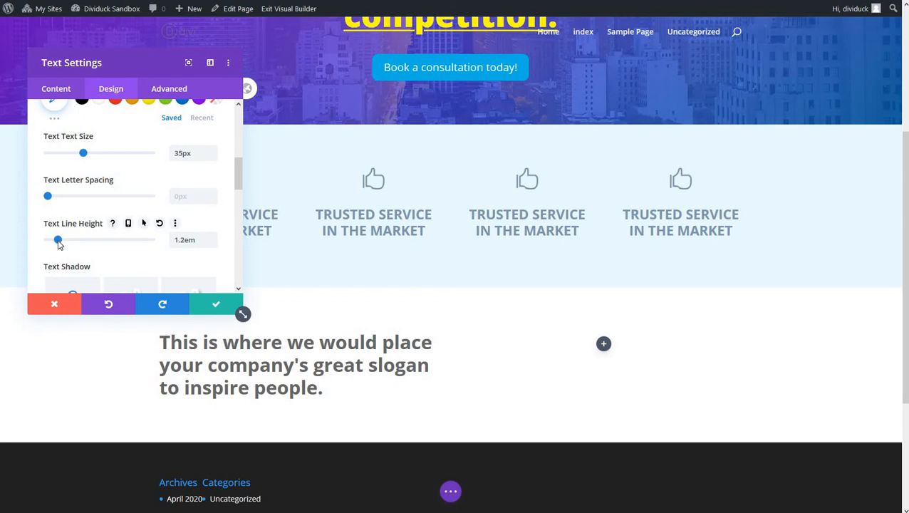
drag(58, 240, 53, 241)
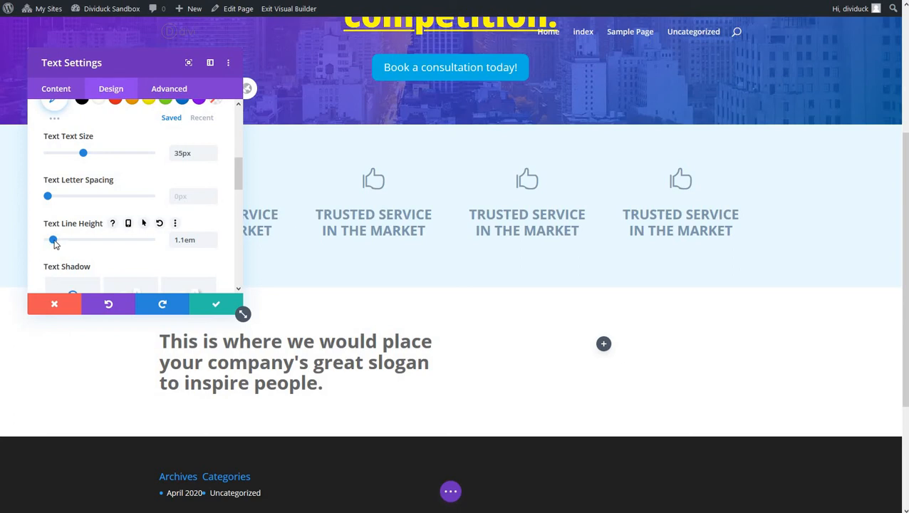
drag(55, 243, 59, 244)
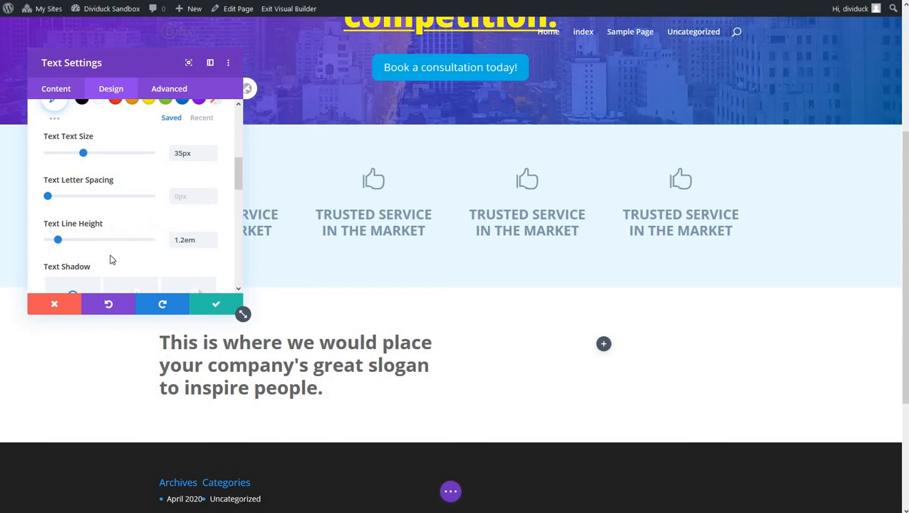
Set the slogan's text color to #2e3d49 and save the module's settings
right_click(461, 262)
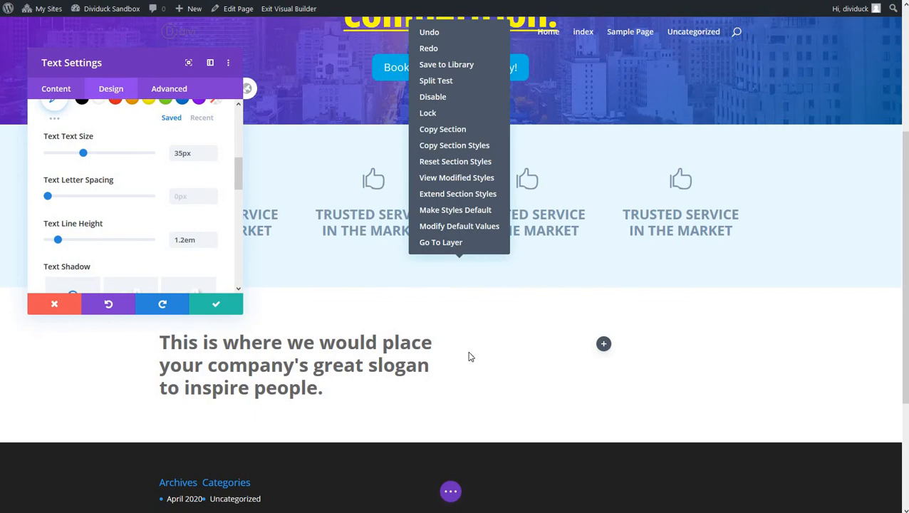
scroll(99, 206, up, 3)
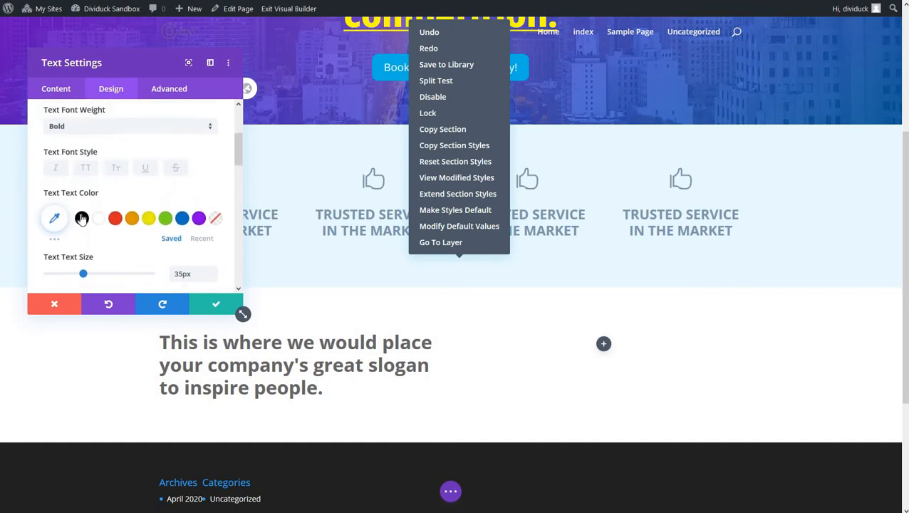
click(54, 221)
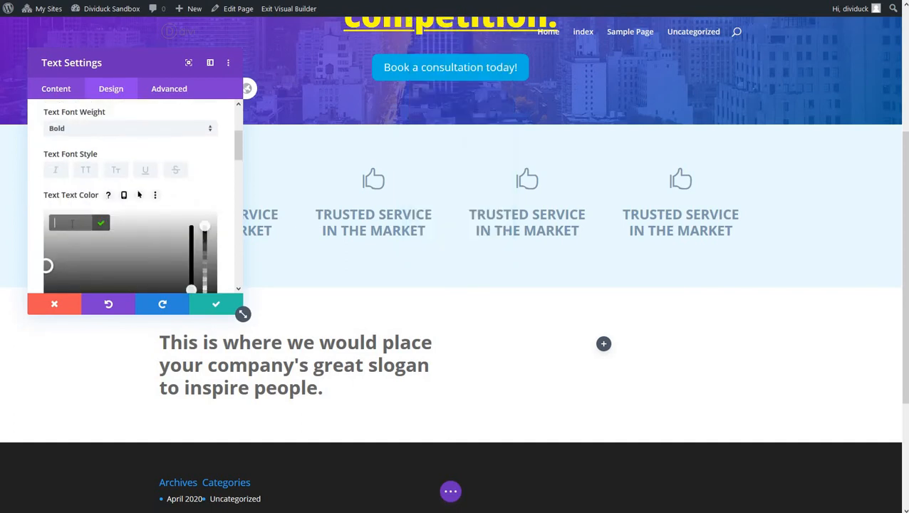
text(#2e3d4)
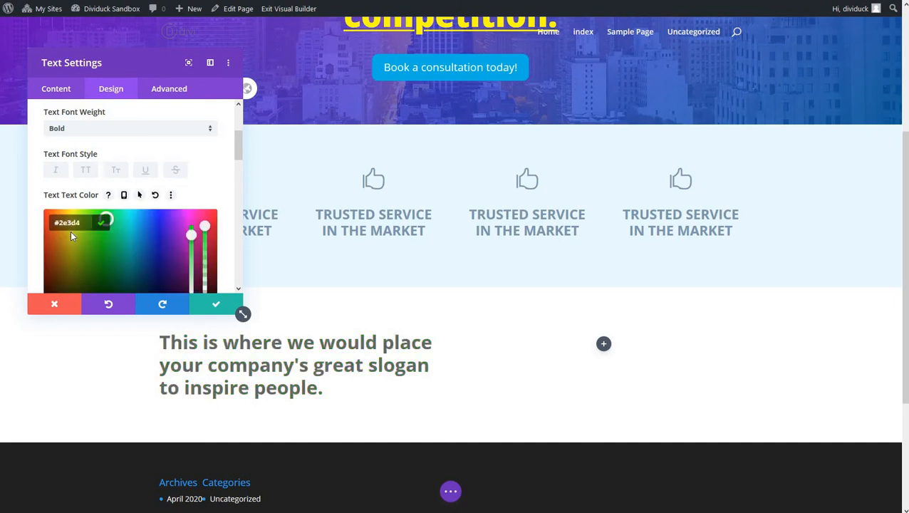
text(9)
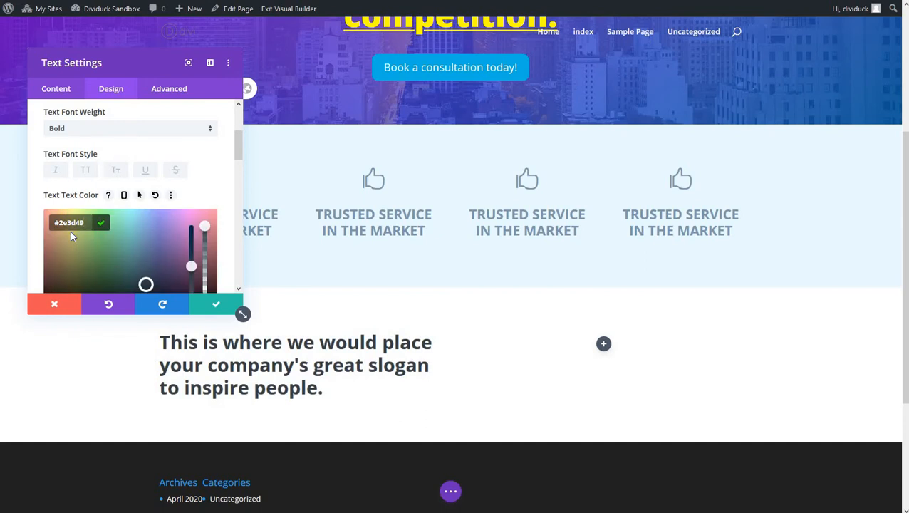
click(217, 305)
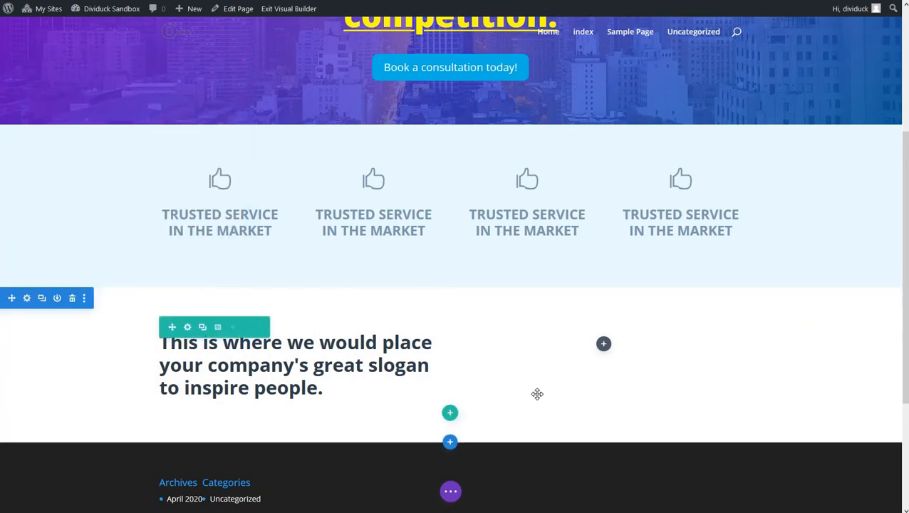
Insert a Text module in the empty second column beside the slogan
click(603, 344)
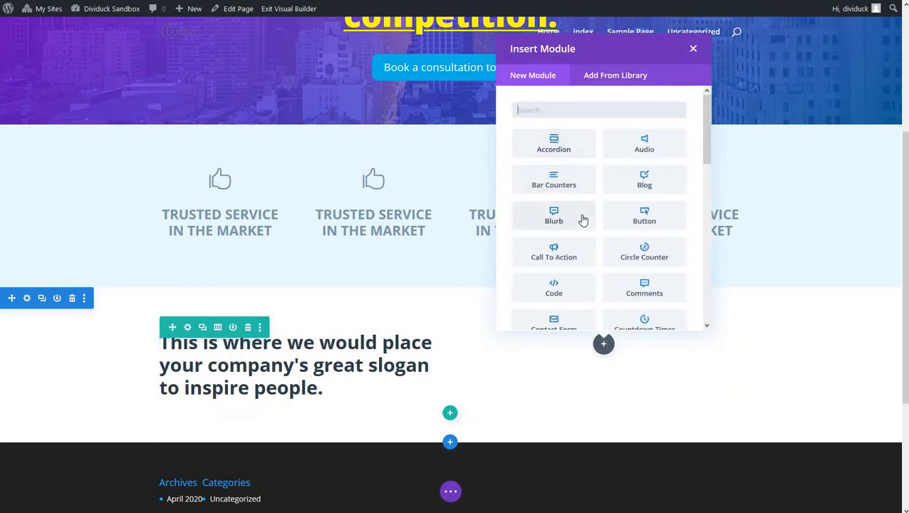
scroll(584, 235, down, 3)
scroll(584, 249, down, 5)
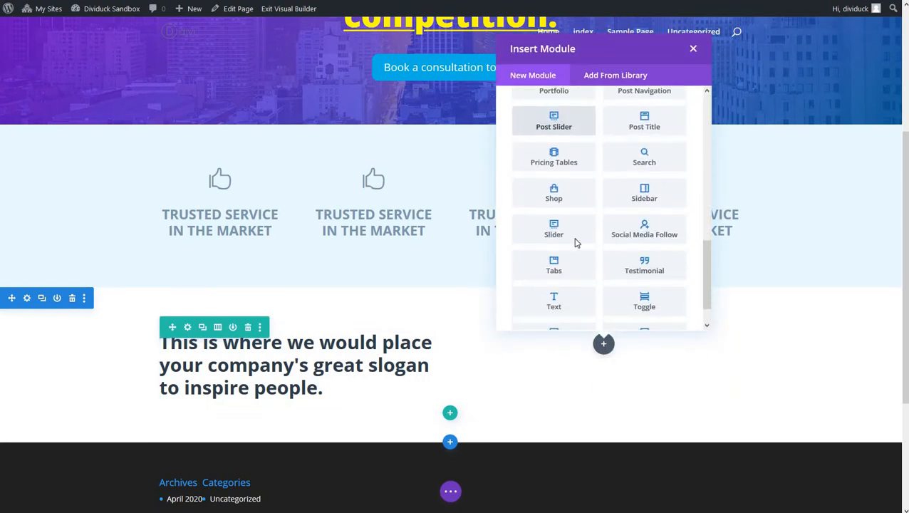
click(568, 290)
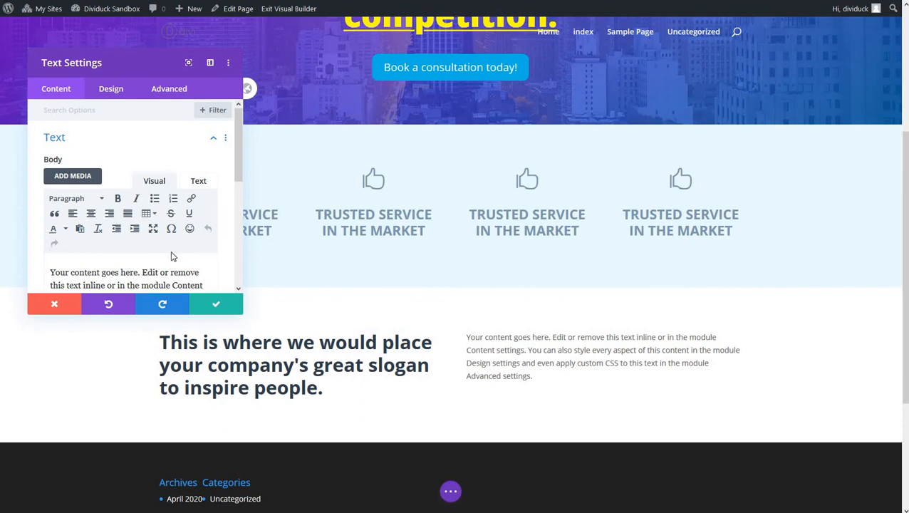
Set the second column's body text color to #2e3d49 in the module's design settings
click(110, 93)
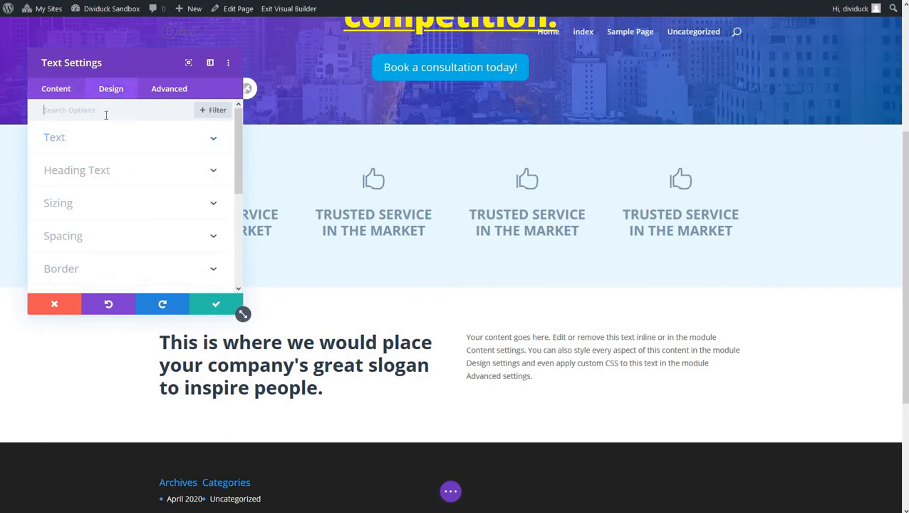
click(111, 144)
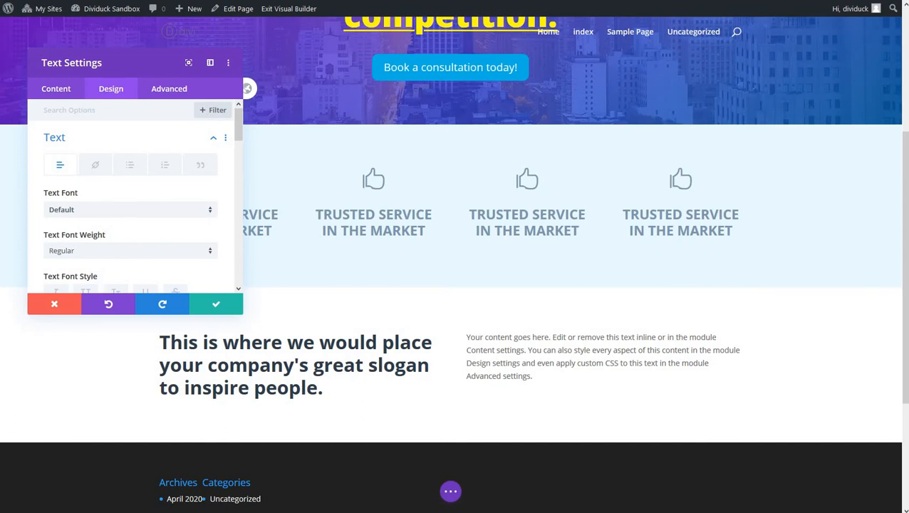
scroll(113, 228, down, 2)
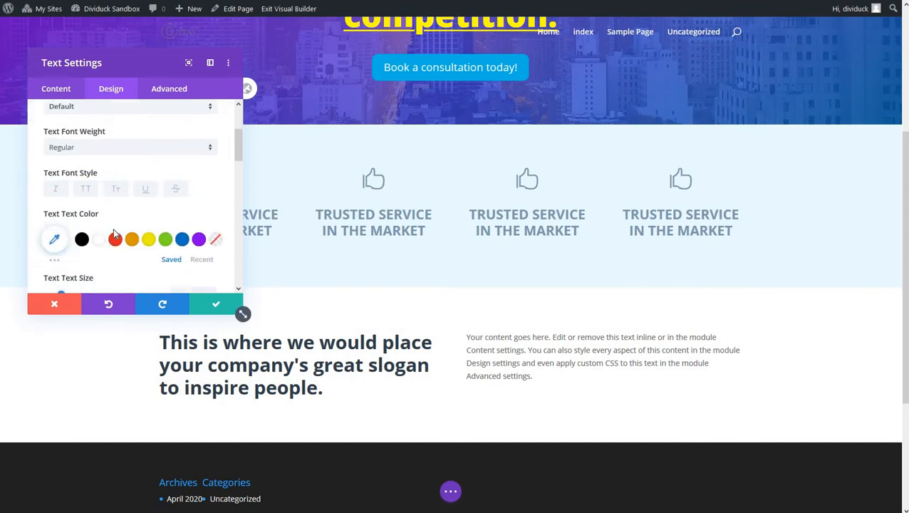
click(54, 219)
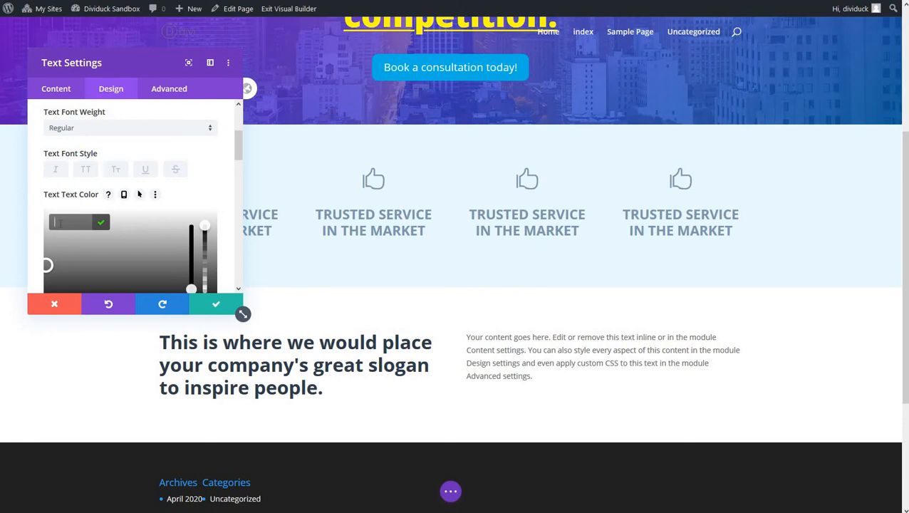
text(#2e)
text(3e3)
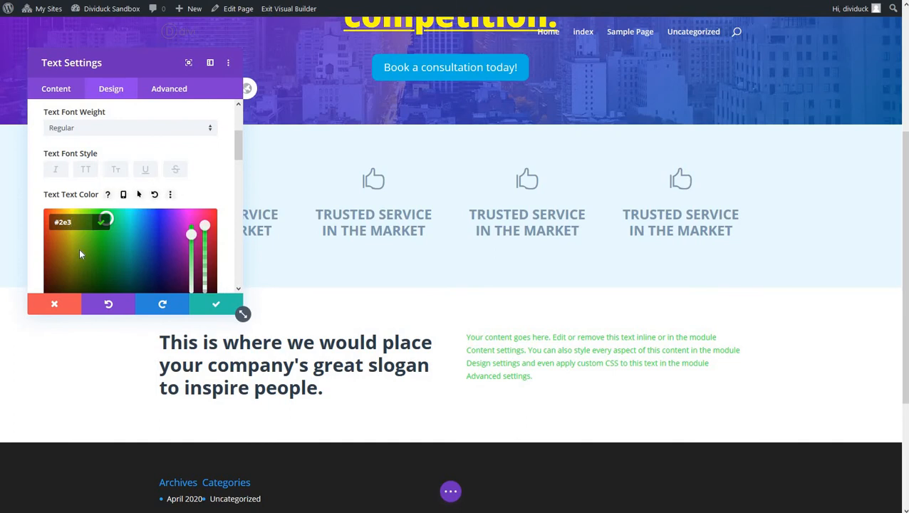
text(d49)
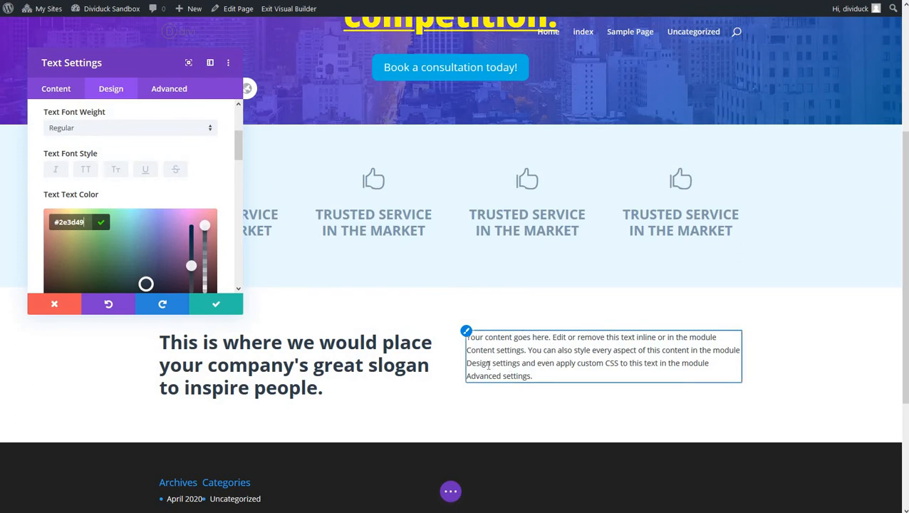
Set the second column's text size to 18px and line height to 1.8em, and save the module
scroll(158, 193, down, 3)
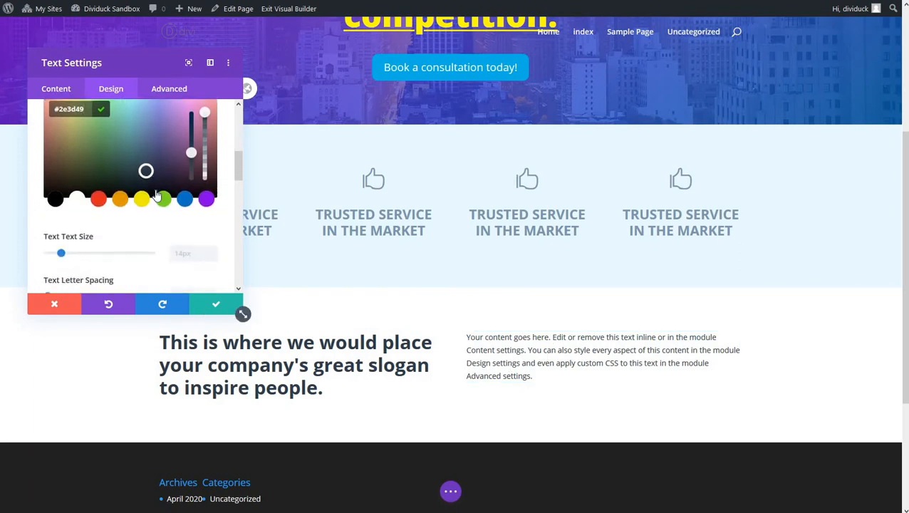
drag(64, 244, 79, 242)
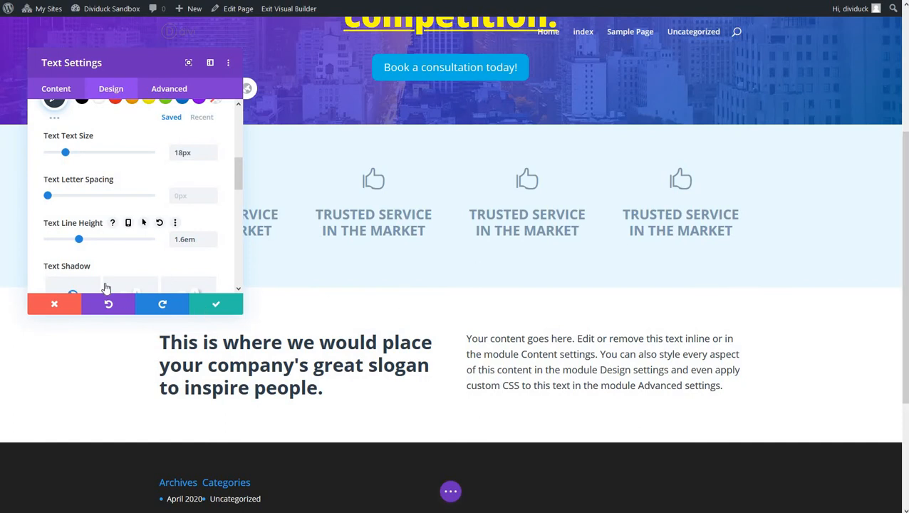
drag(79, 241, 91, 243)
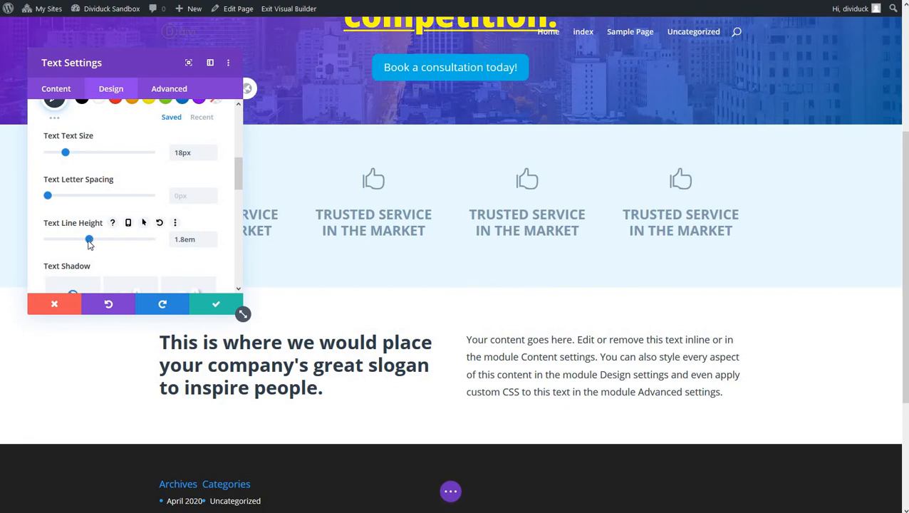
click(217, 305)
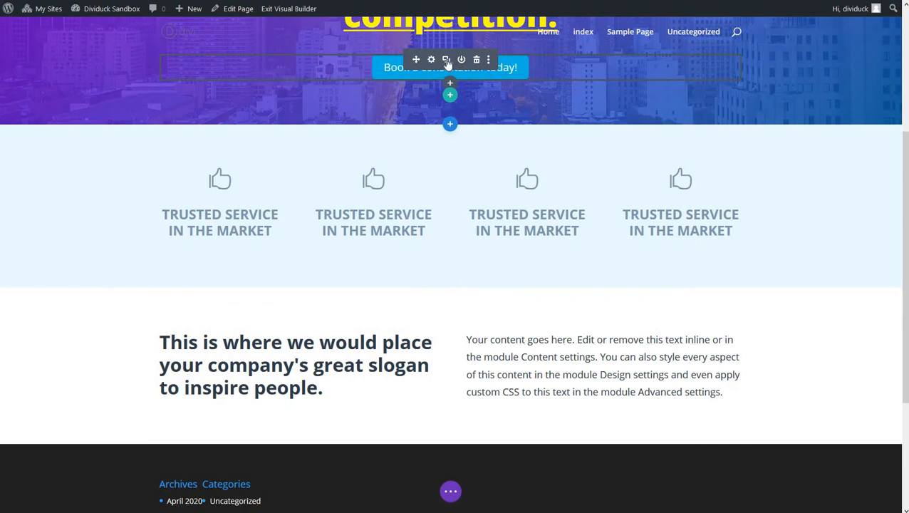
Duplicate the hero's "Book a consultation today!" button and move the copy below the text in the second column
click(446, 61)
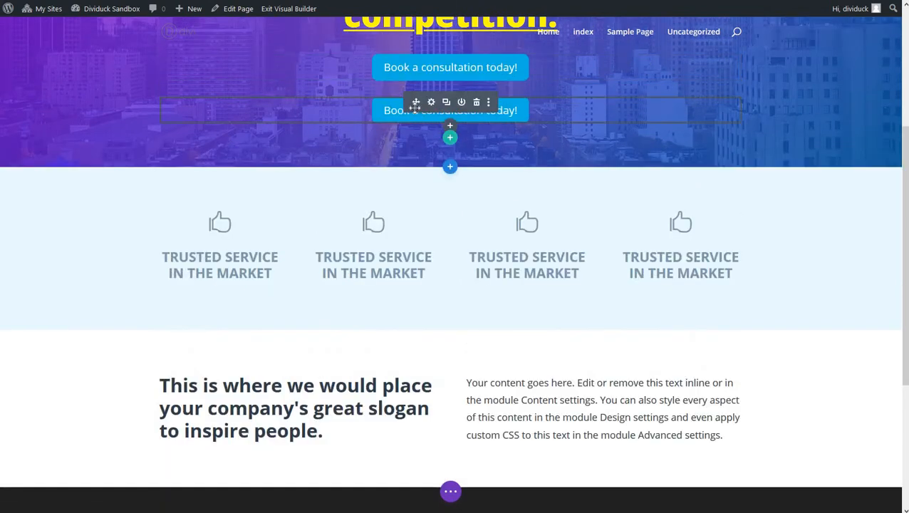
click(476, 102)
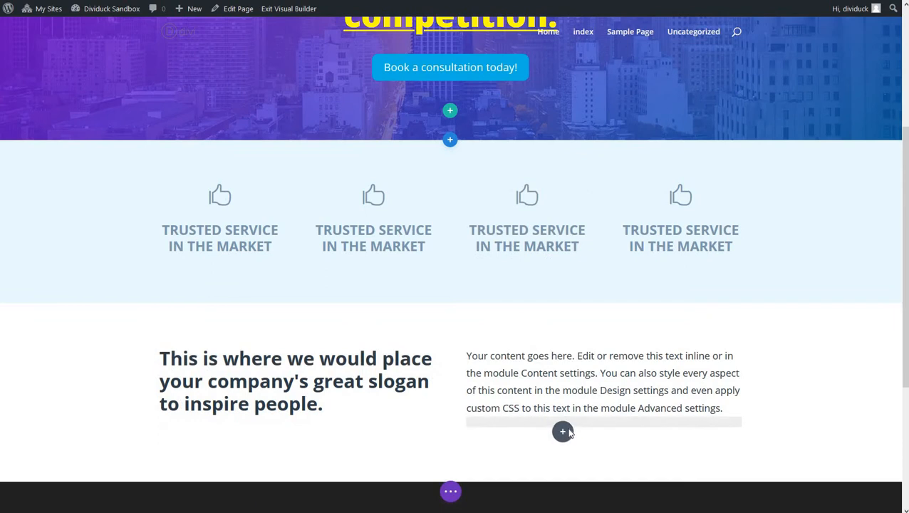
drag(568, 428, 591, 426)
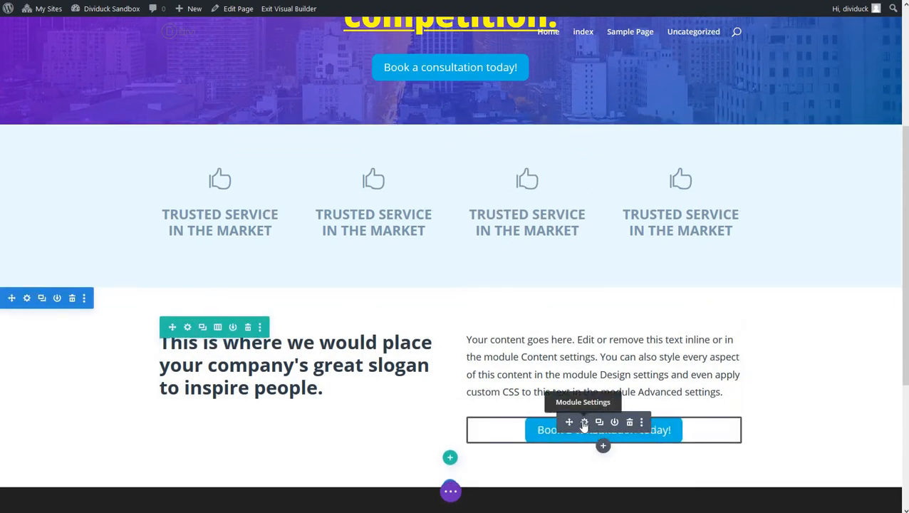
Change the copied button's text to "View our services" in its module settings
click(583, 422)
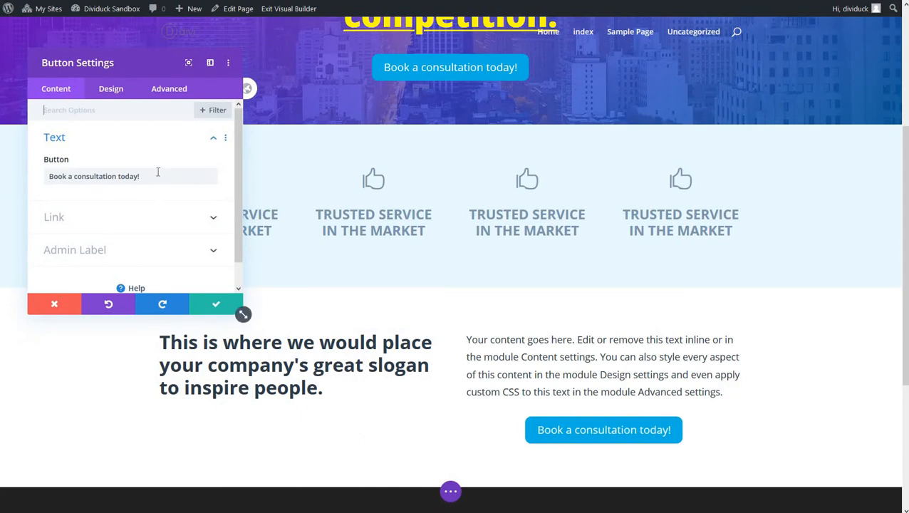
drag(158, 173, 12, 172)
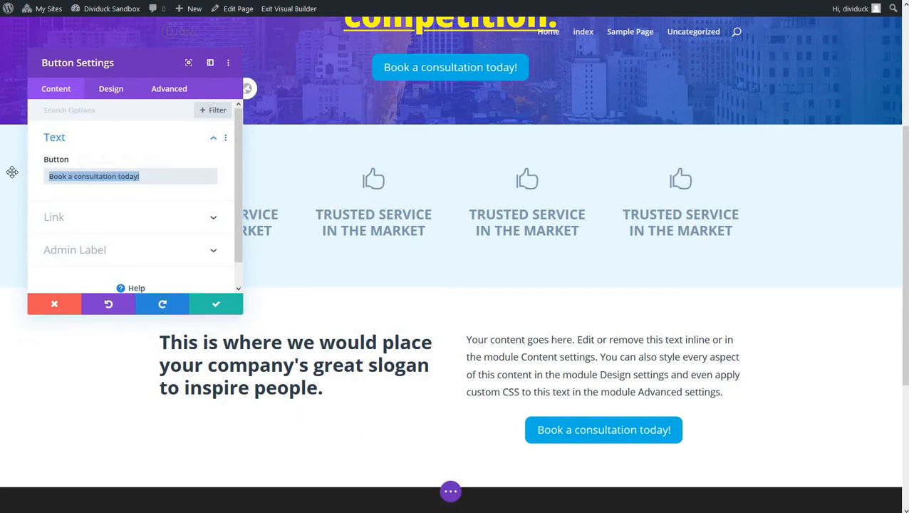
text(View )
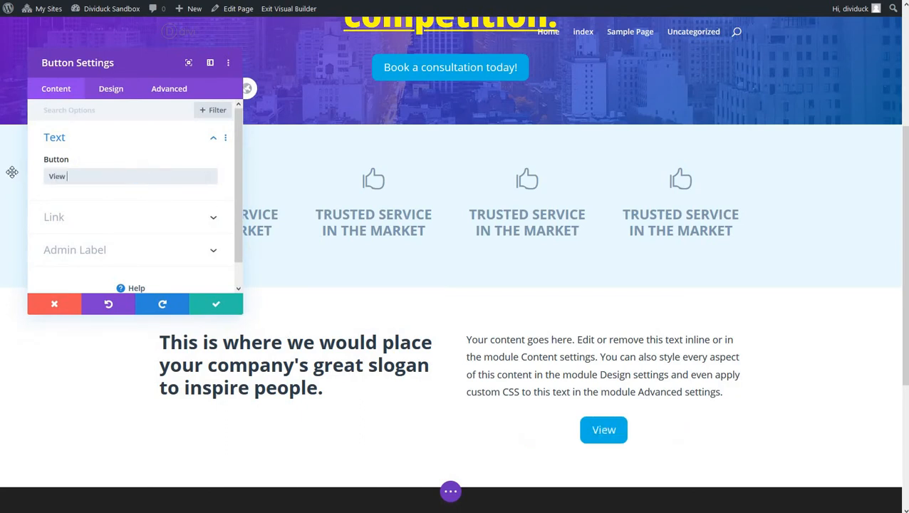
text(our serv)
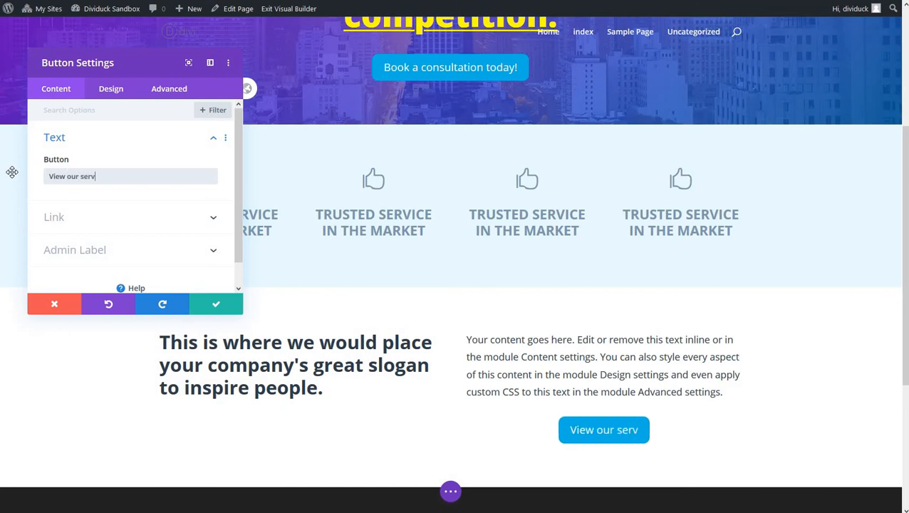
text(ices)
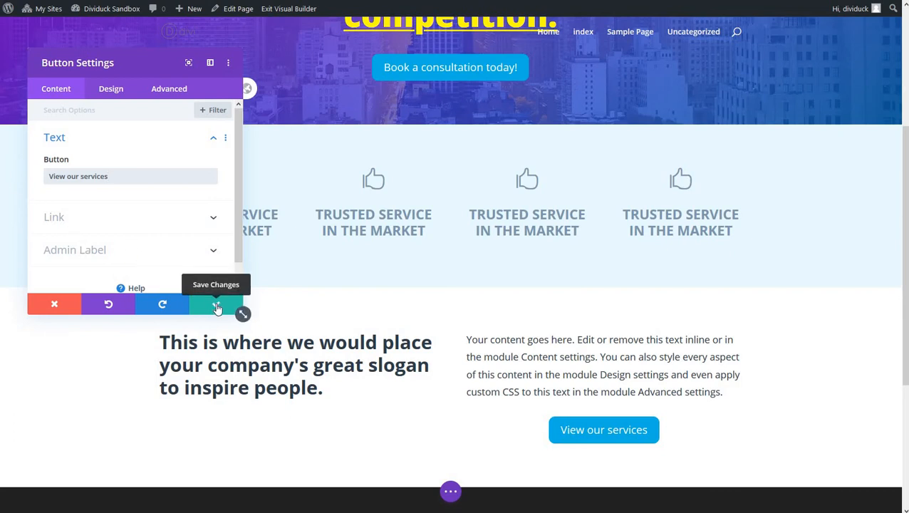
Give the "View our services" button linked padding, trying 15 px vertical and 25 px horizontal before settling on 10 px and 45 px
click(106, 90)
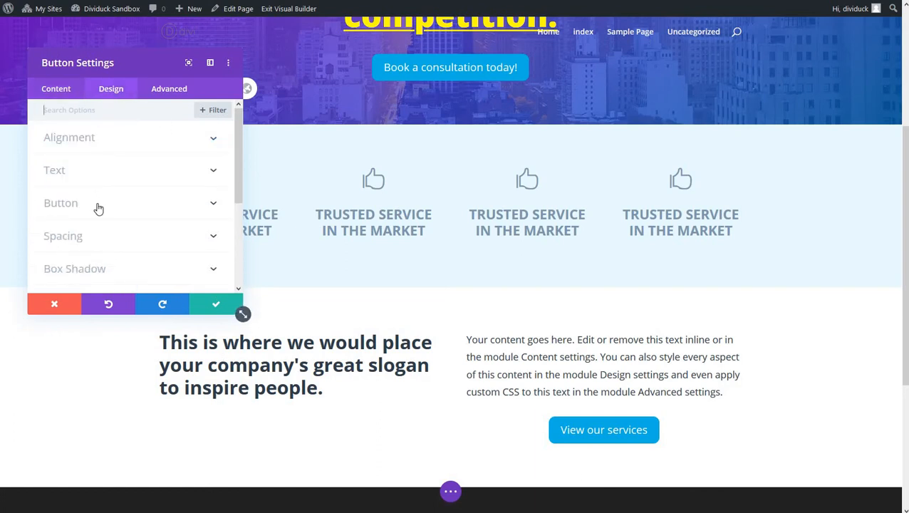
click(96, 204)
click(100, 122)
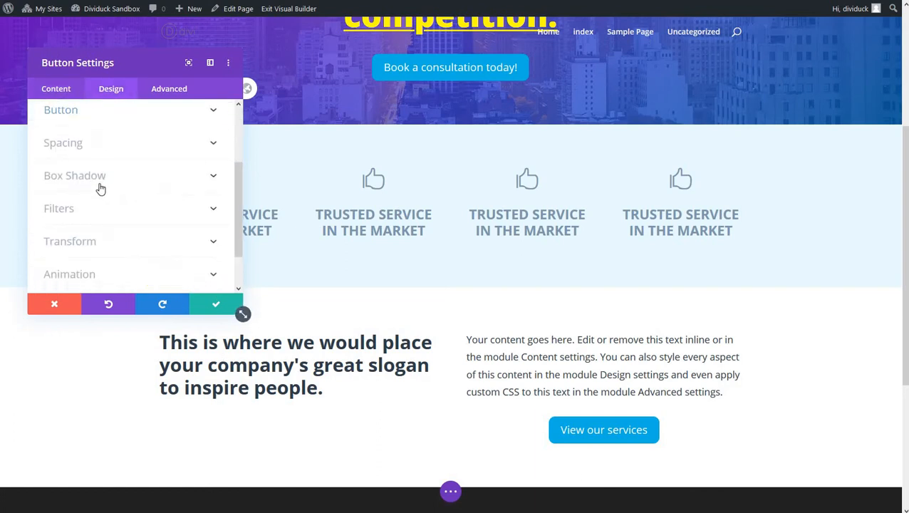
click(91, 146)
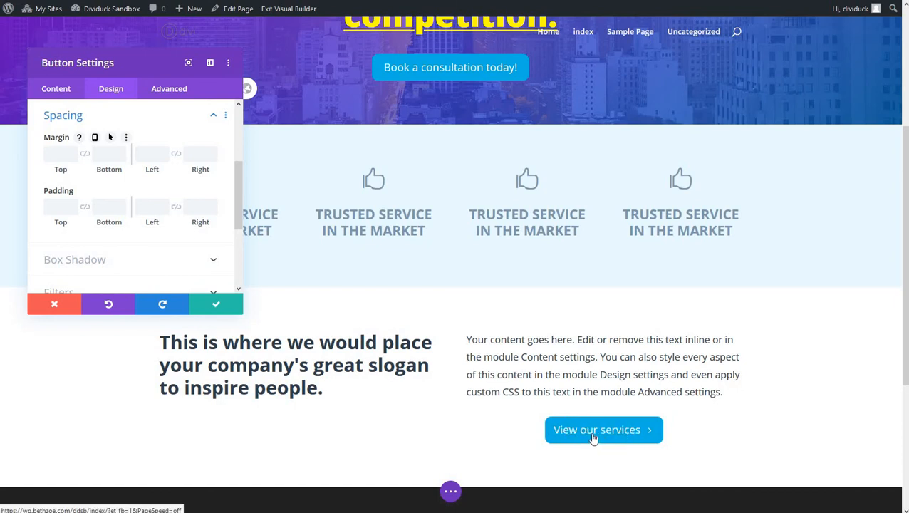
click(62, 209)
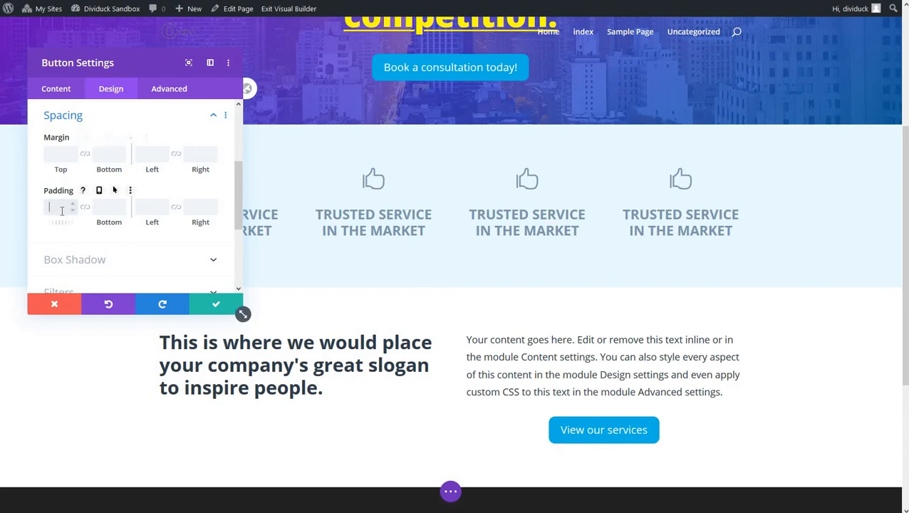
text(15)
click(85, 207)
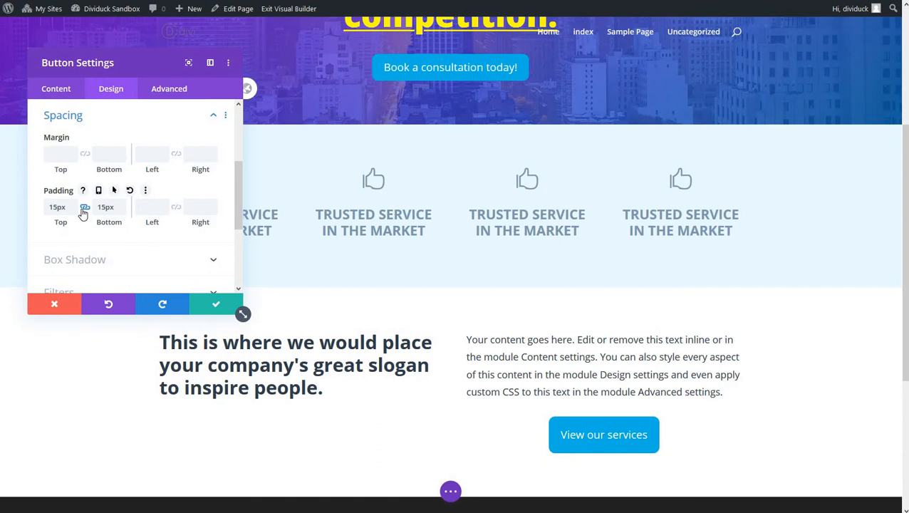
click(148, 207)
text(25)
click(176, 207)
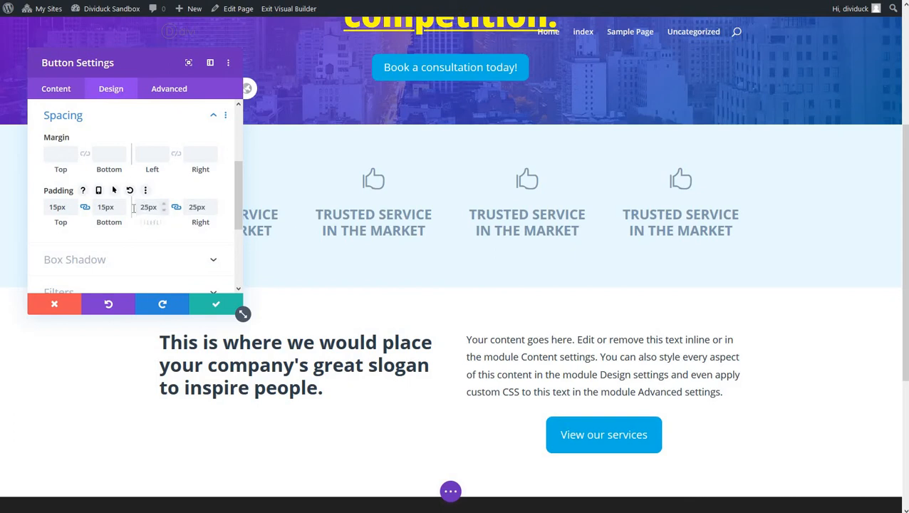
drag(134, 208, 136, 217)
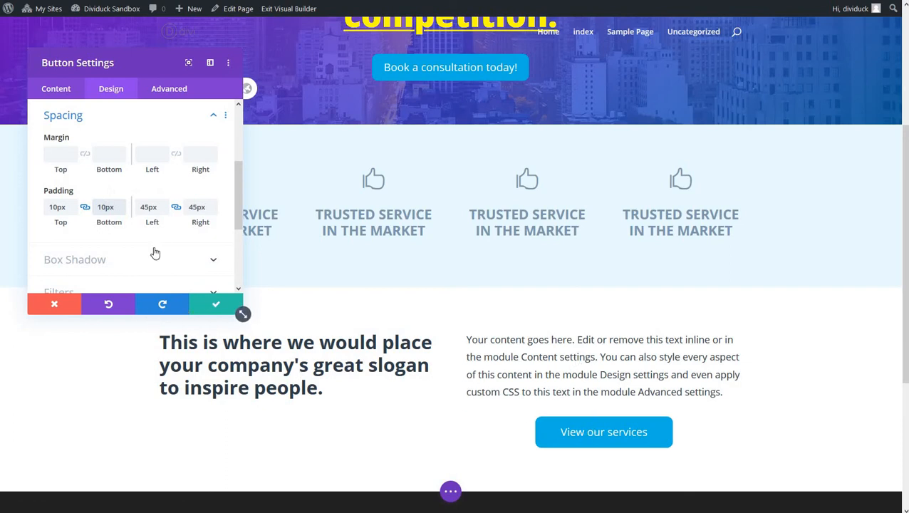
Set the "View our services" button's alignment to left and save the button module's changes
scroll(139, 263, up, 2)
scroll(139, 263, up, 1)
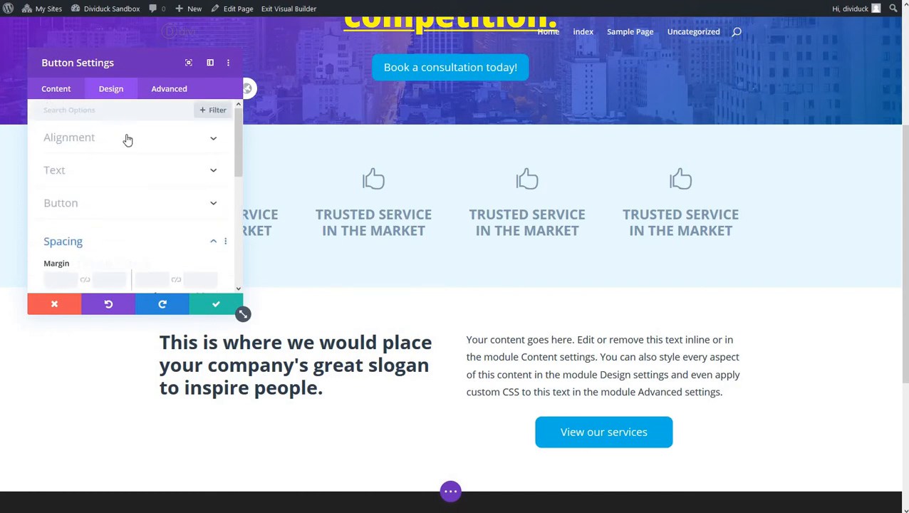
click(124, 142)
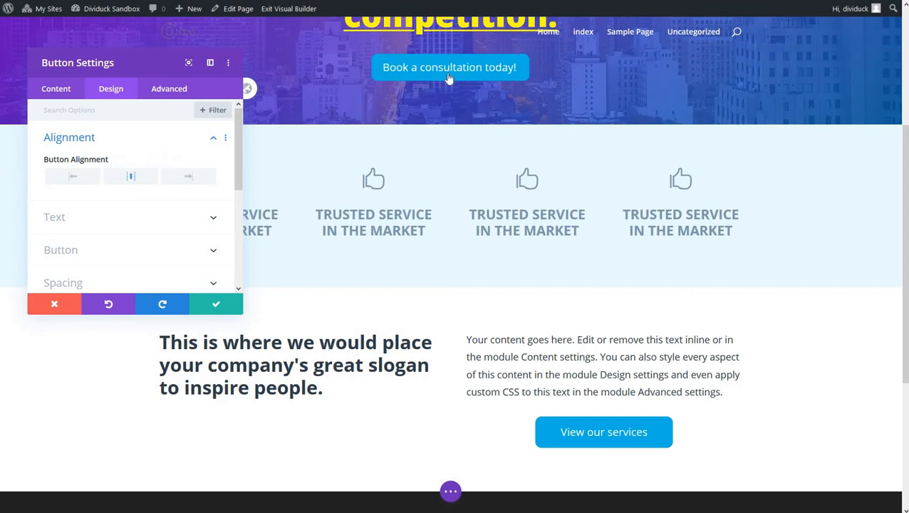
click(74, 178)
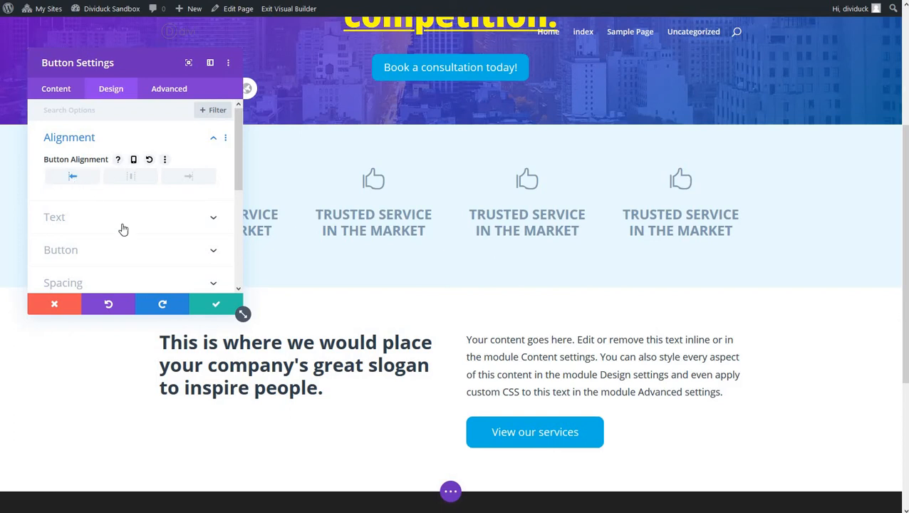
click(218, 305)
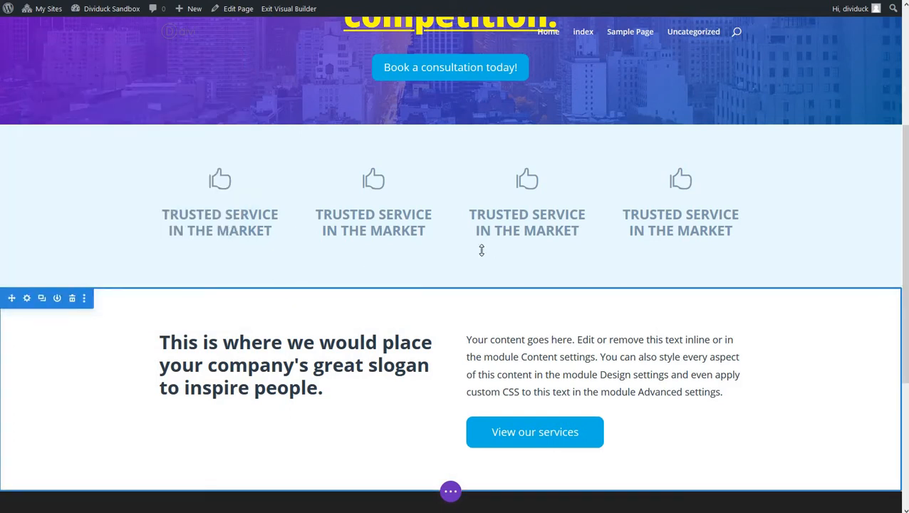
Insert a regular section below the slogan section and give it a row with two equal columns
scroll(480, 248, down, 3)
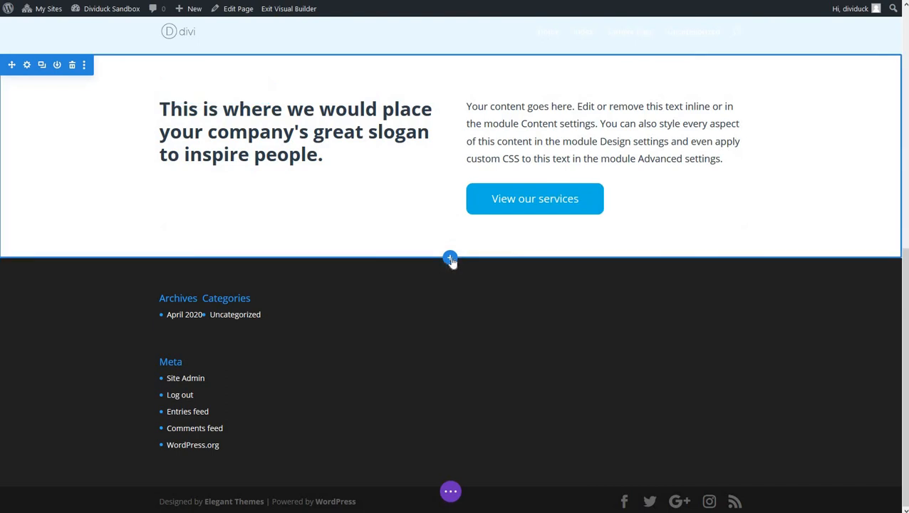
click(450, 258)
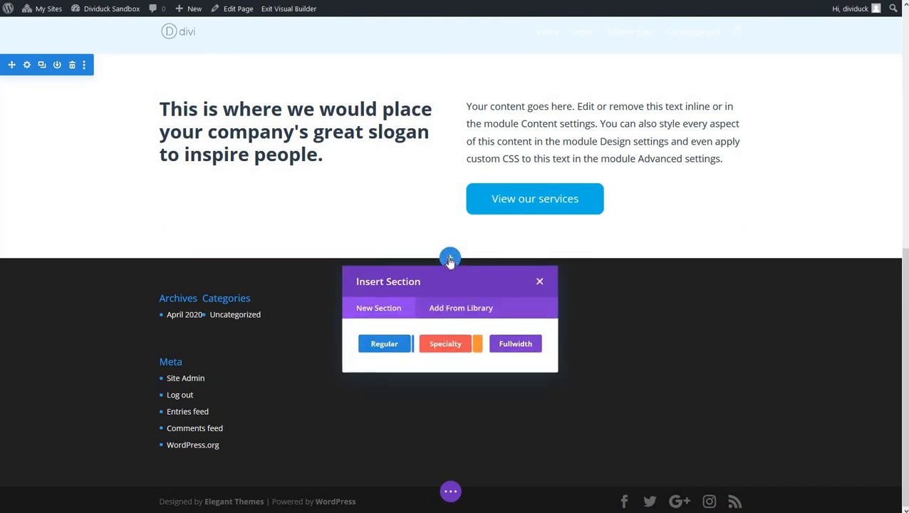
click(386, 344)
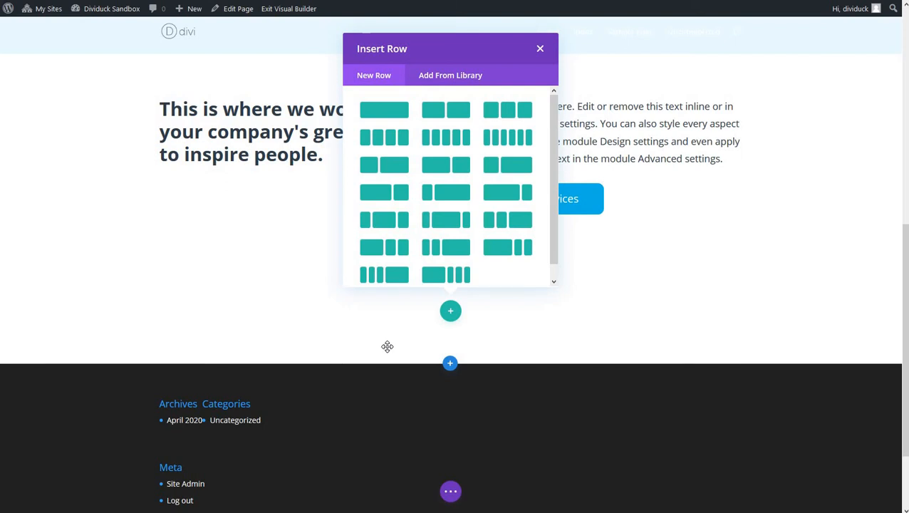
click(446, 109)
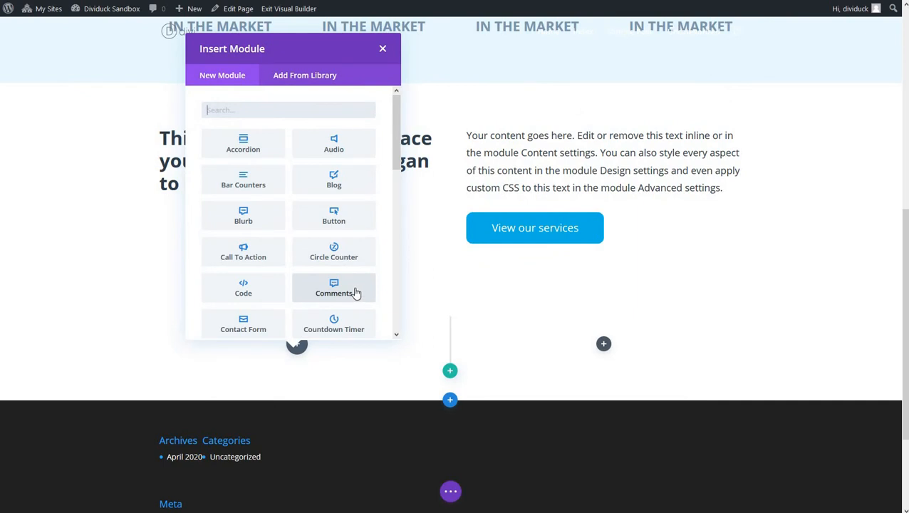
Add a Tabs module to the first column of the new row and save it with its default content
scroll(286, 257, down, 1)
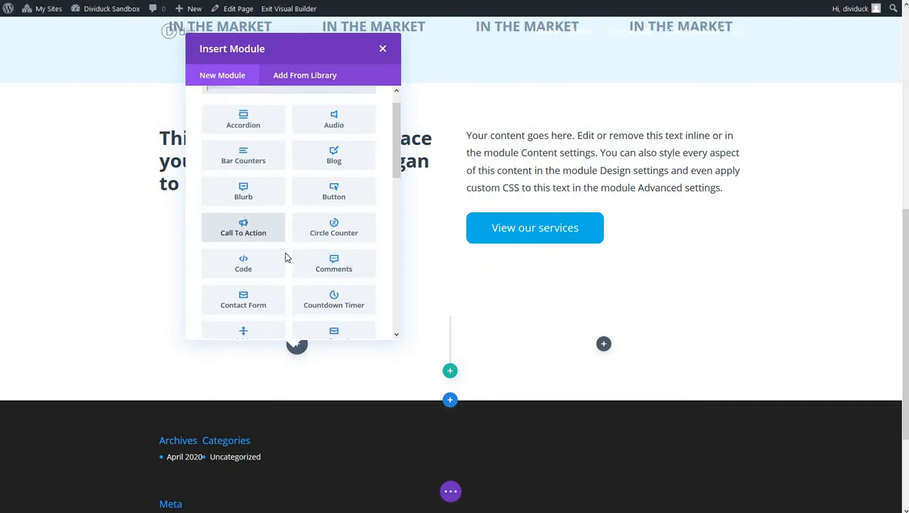
scroll(285, 257, down, 10)
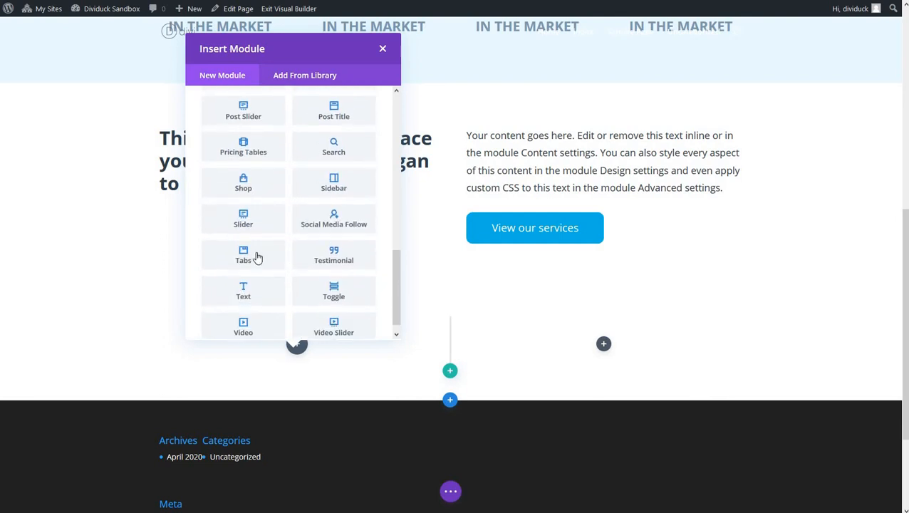
click(243, 256)
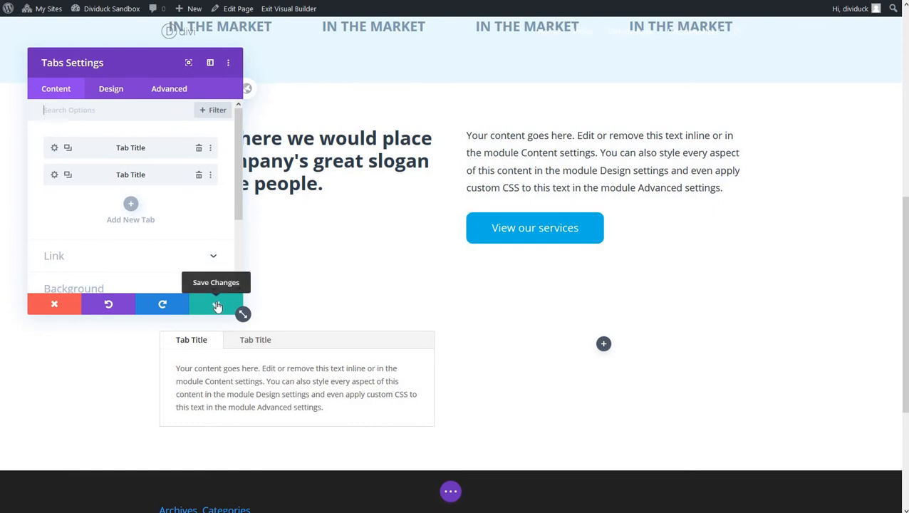
click(217, 306)
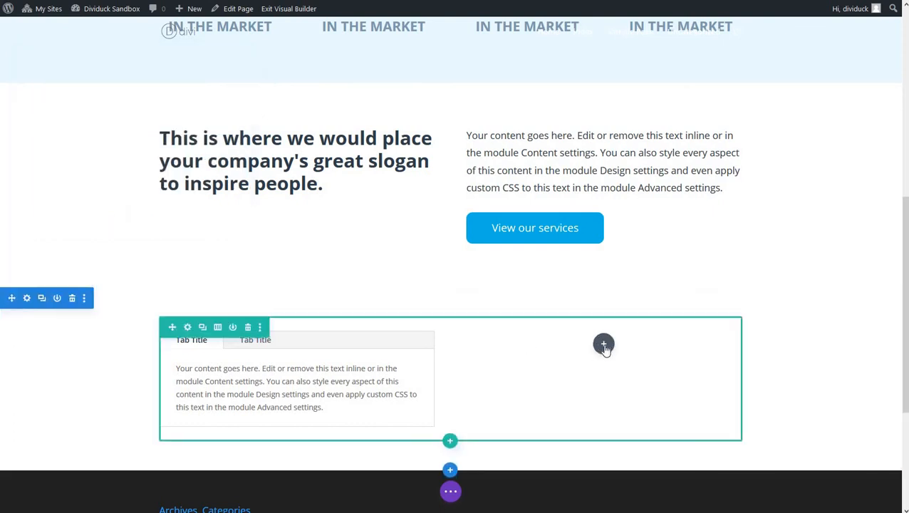
Add an Image module to the second column of the new row and upload the office meeting photo into it
click(603, 343)
scroll(612, 265, down, 3)
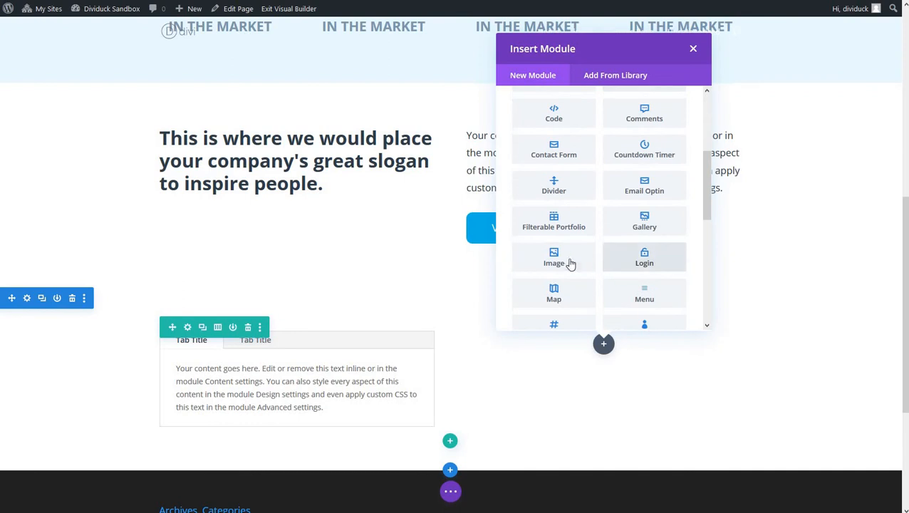
click(548, 259)
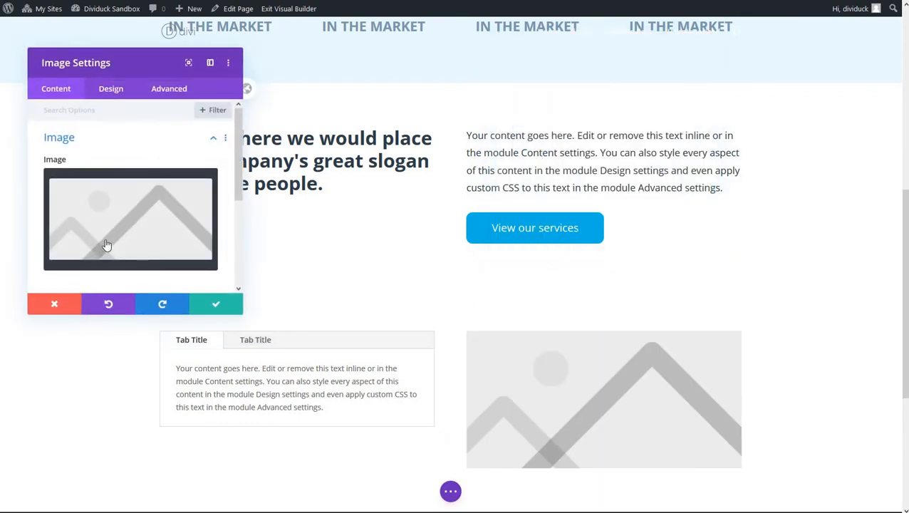
click(119, 212)
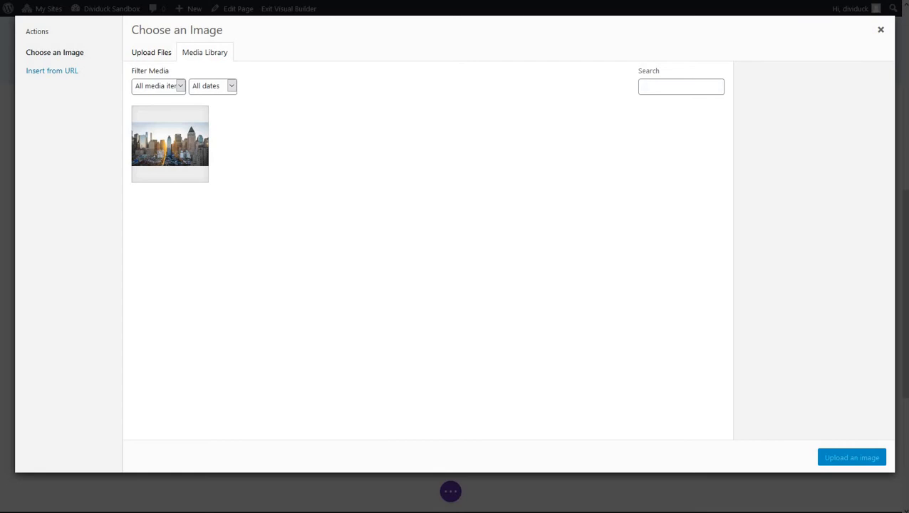
drag(905, 143, 438, 278)
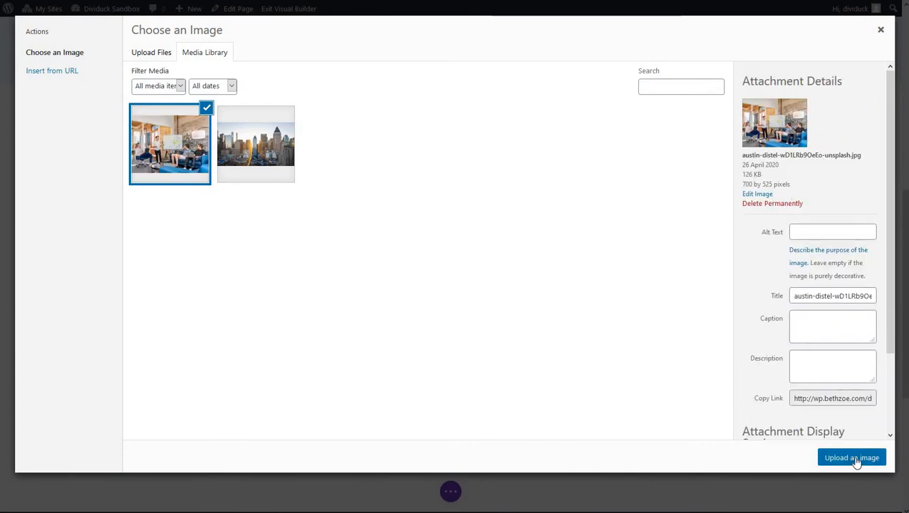
click(854, 458)
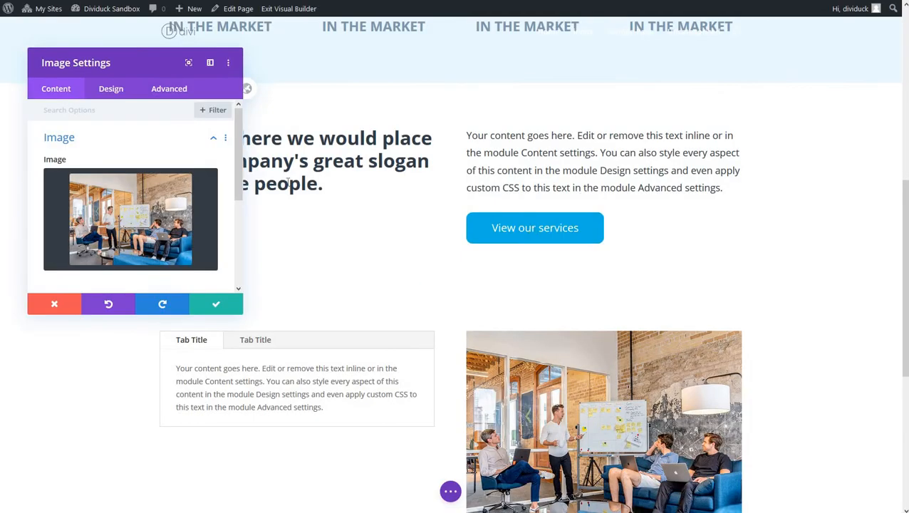
Apply the Slide animation style to the office meeting image and save the image module
scroll(358, 246, down, 3)
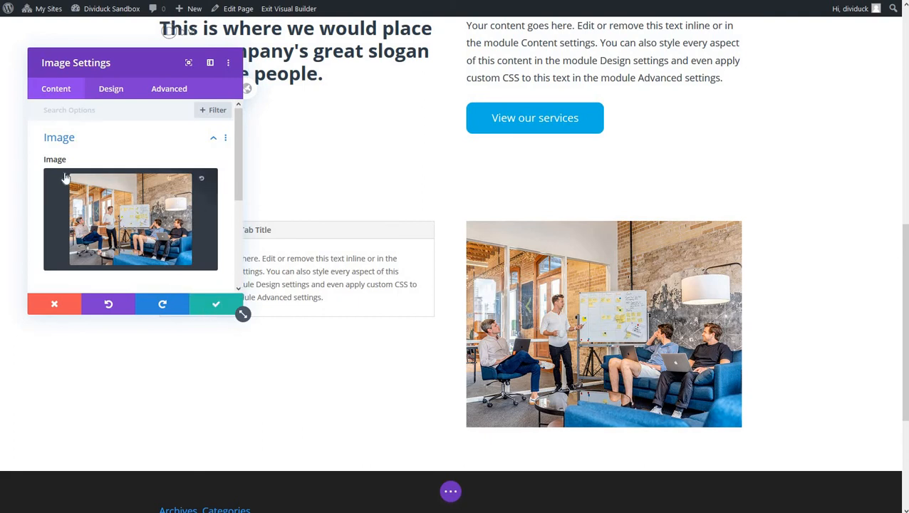
click(110, 92)
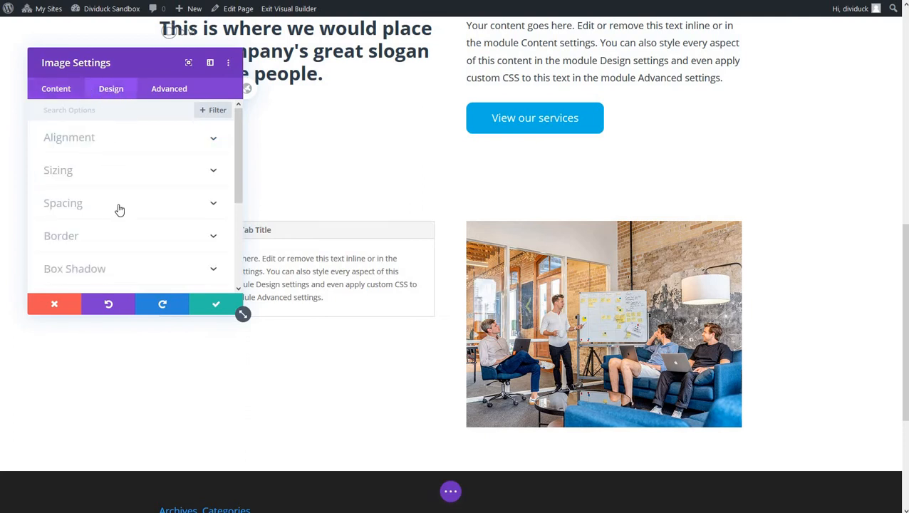
scroll(117, 208, down, 3)
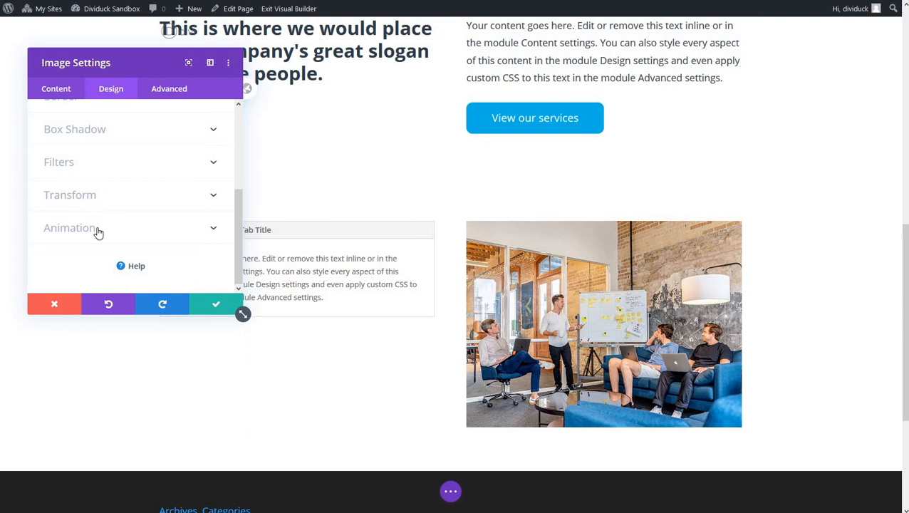
click(99, 230)
click(152, 171)
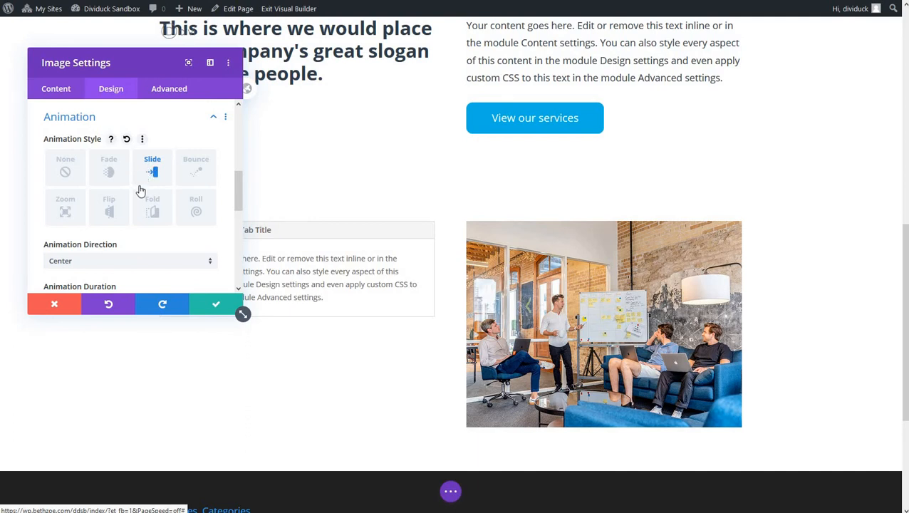
click(217, 306)
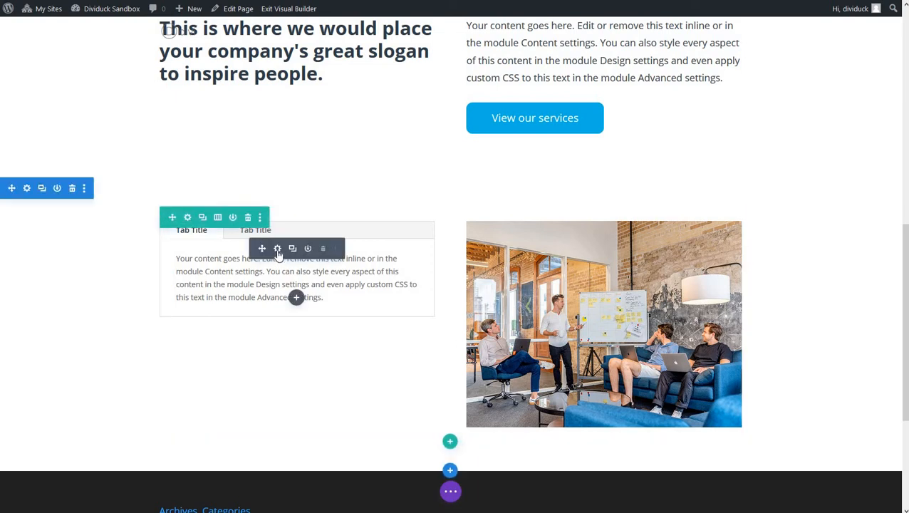
Change the title of the first tab in the Tabs module to "Who we are" and save that tab
click(271, 246)
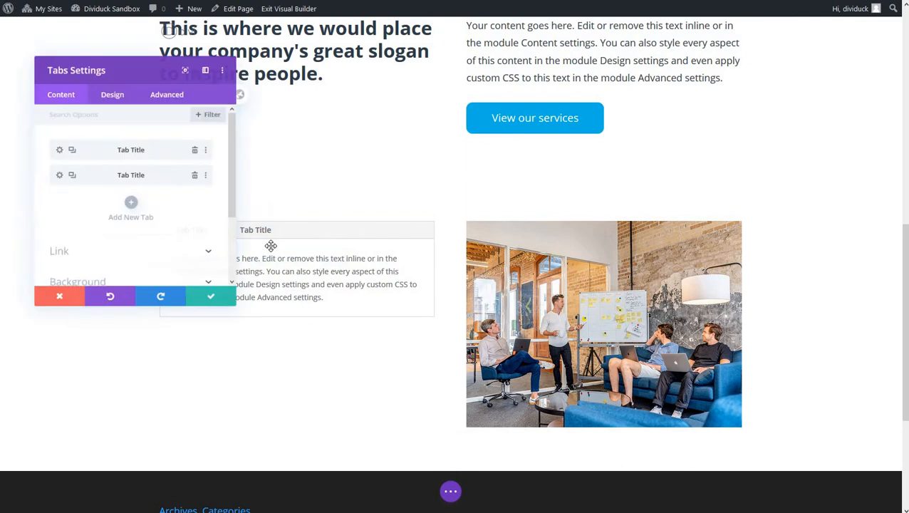
click(56, 151)
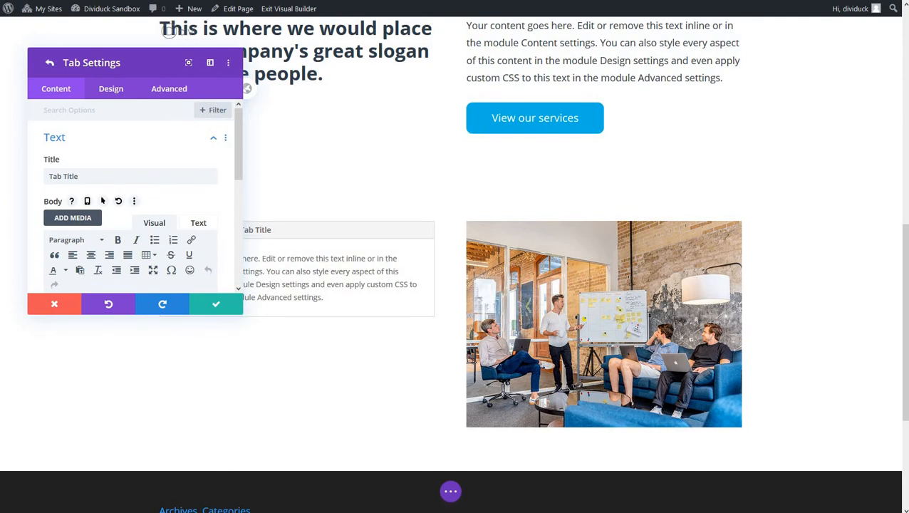
drag(79, 176, 43, 186)
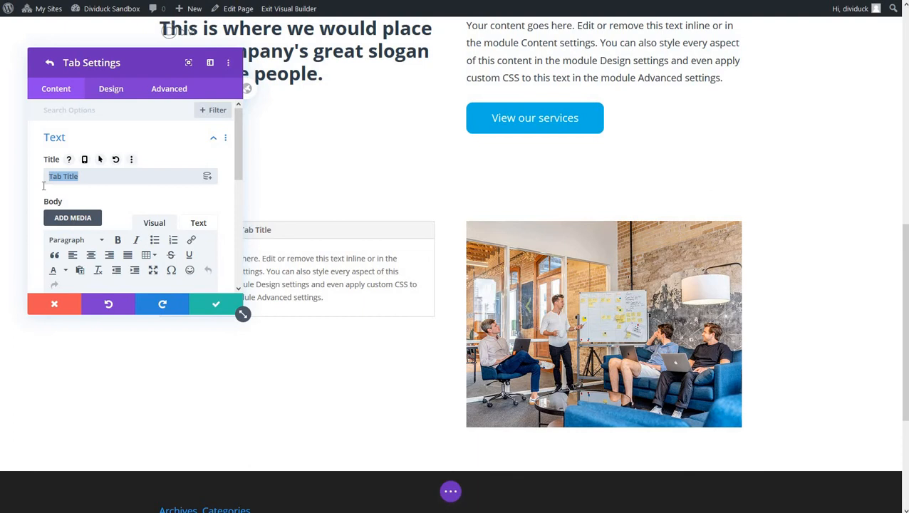
text(Who we are)
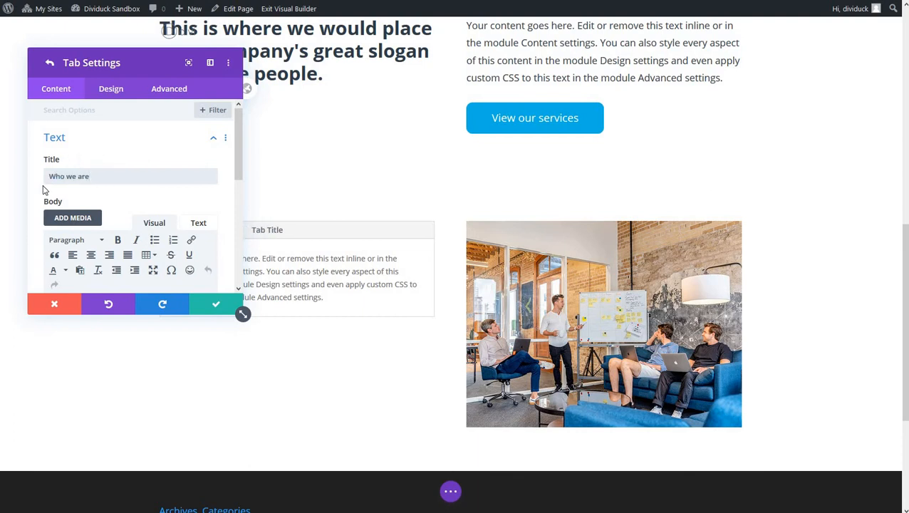
click(218, 308)
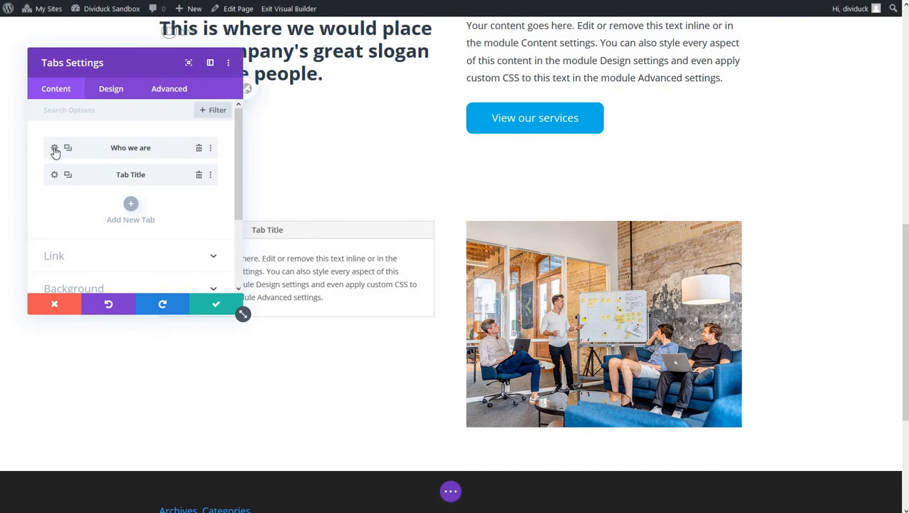
Set the "Who we are" tab's title text to uppercase in that tab's own design settings
click(55, 149)
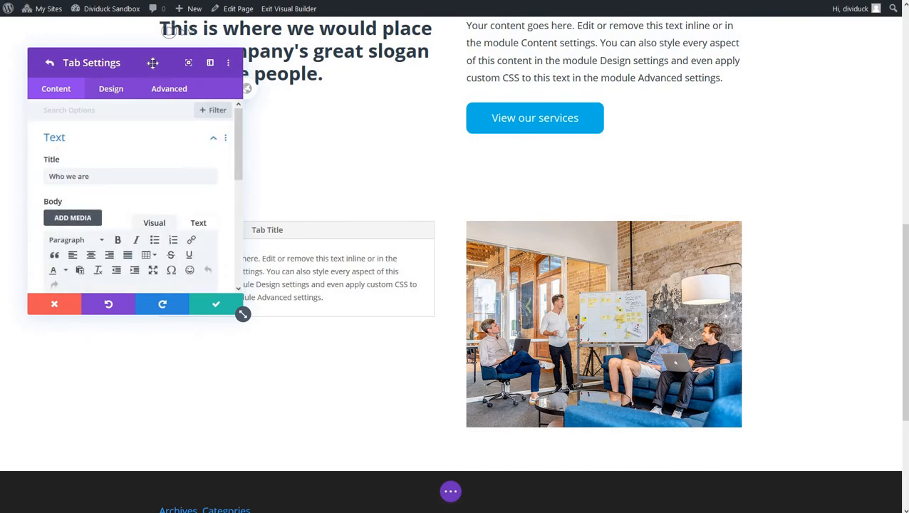
drag(153, 63, 630, 89)
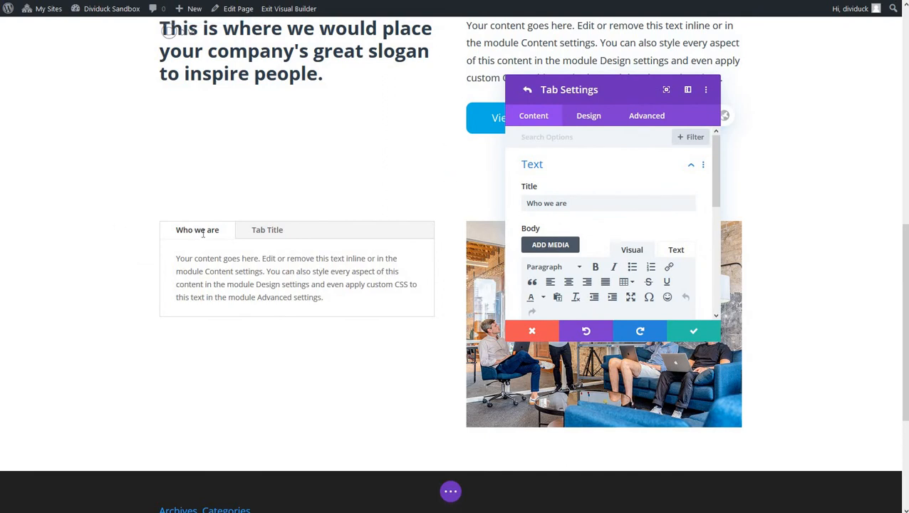
click(589, 117)
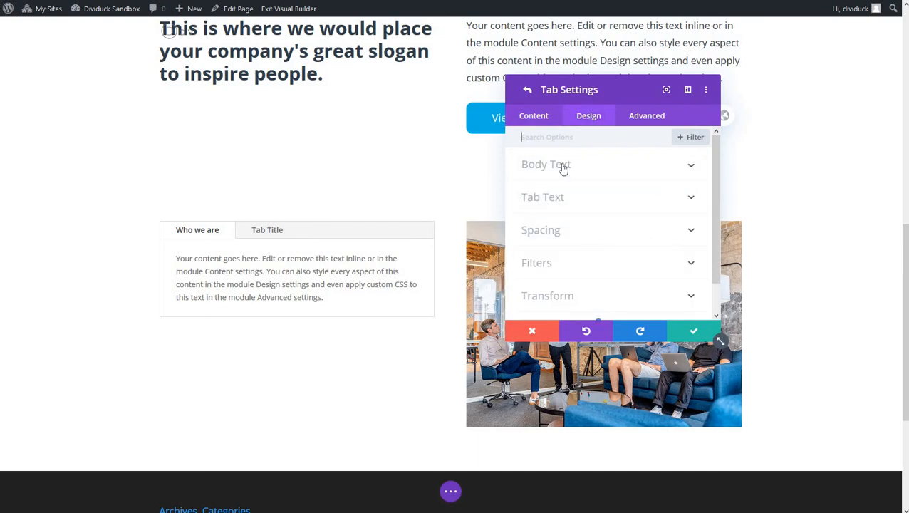
click(555, 198)
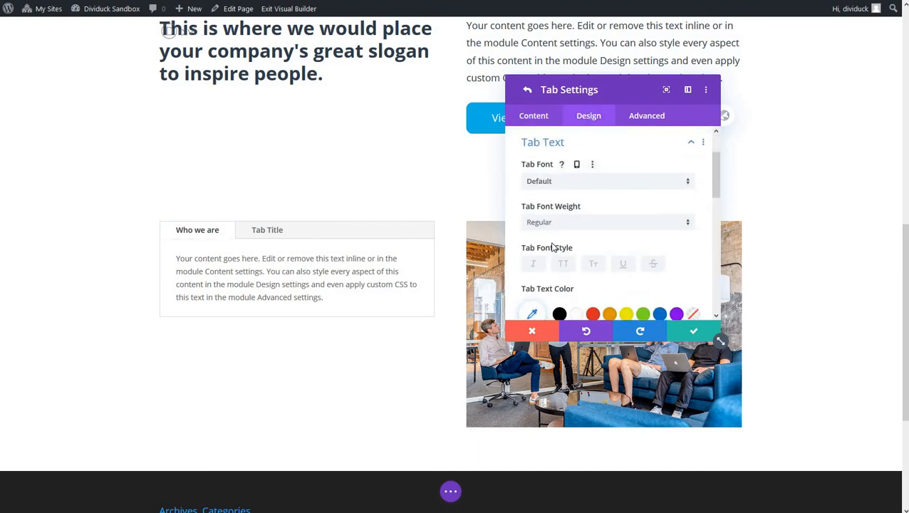
click(564, 265)
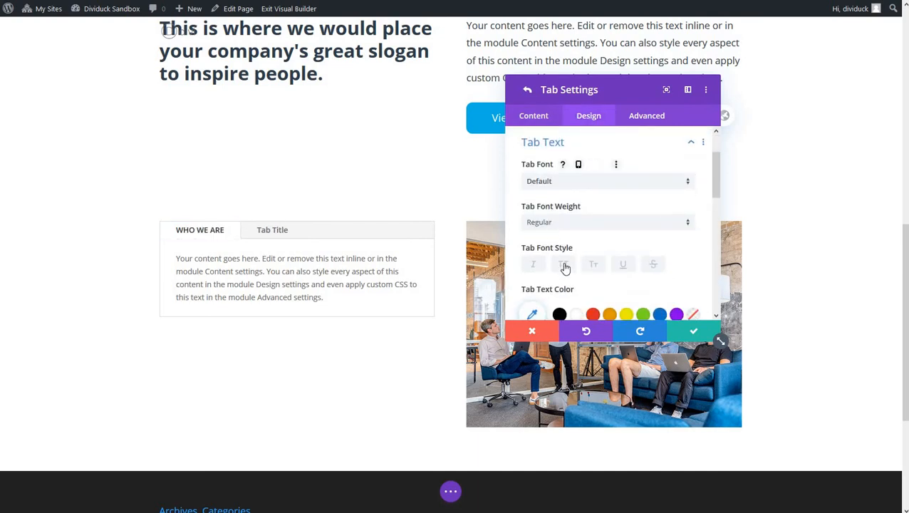
Set the "Who we are" tab's text color to #02b3e4 and its font weight to Semi Bold
scroll(559, 262, down, 2)
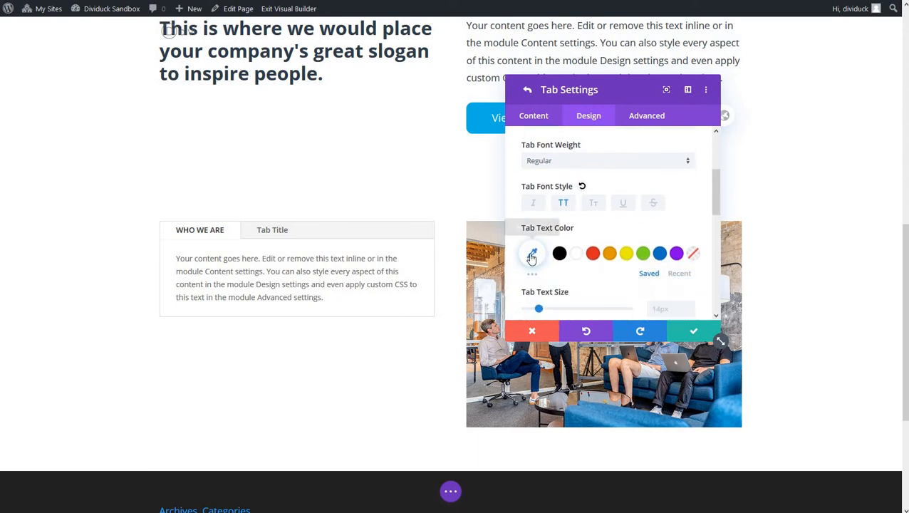
click(531, 255)
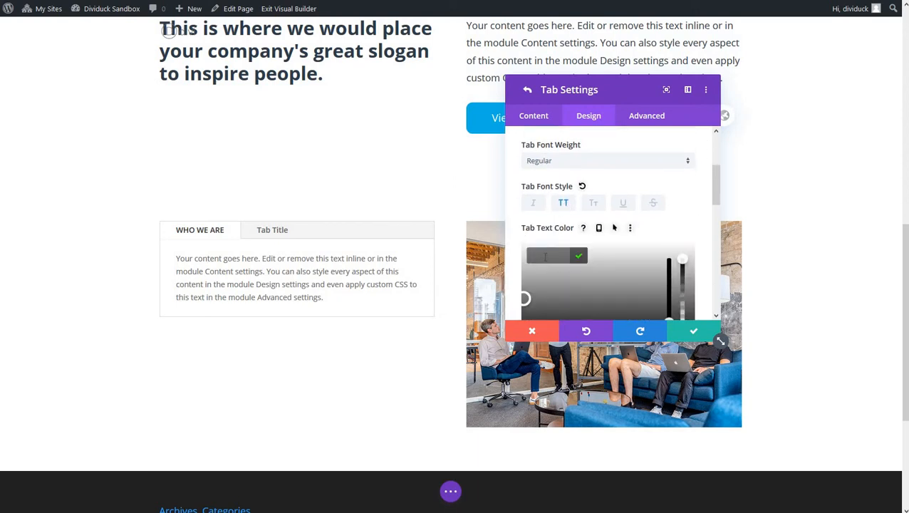
text(#02b3e4)
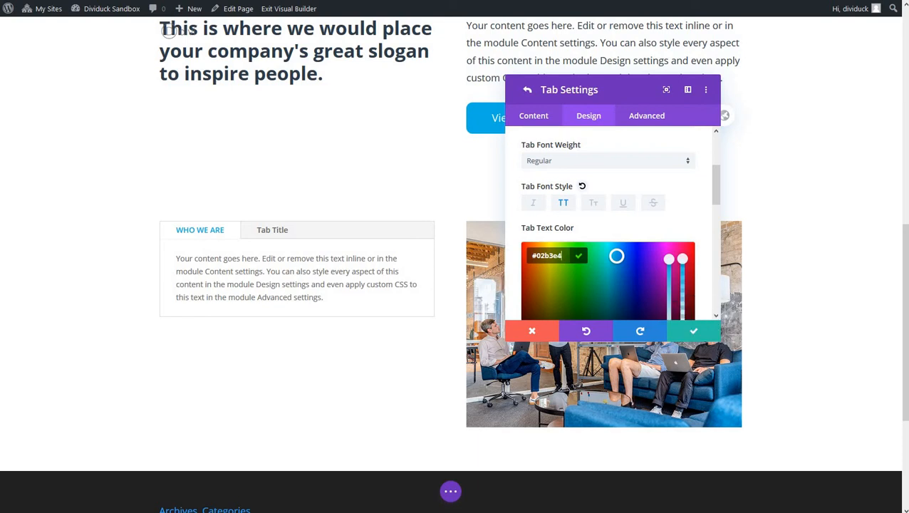
click(575, 161)
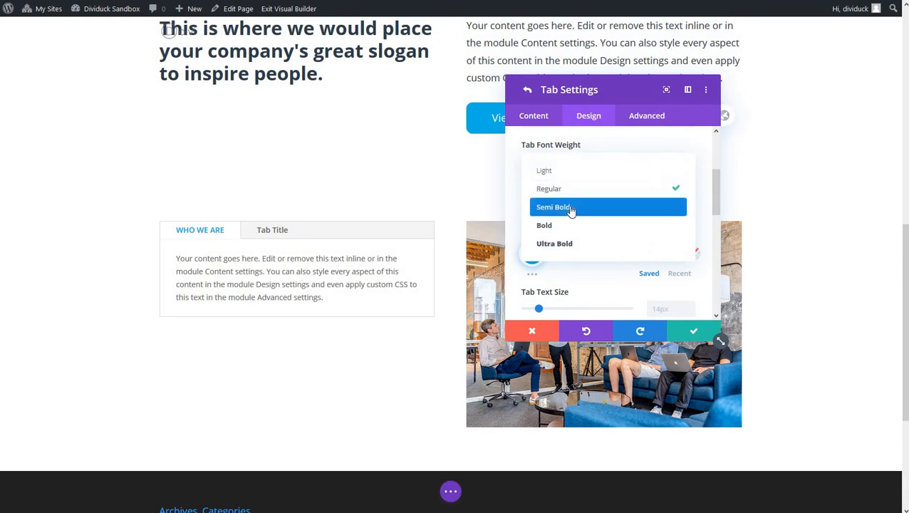
click(571, 208)
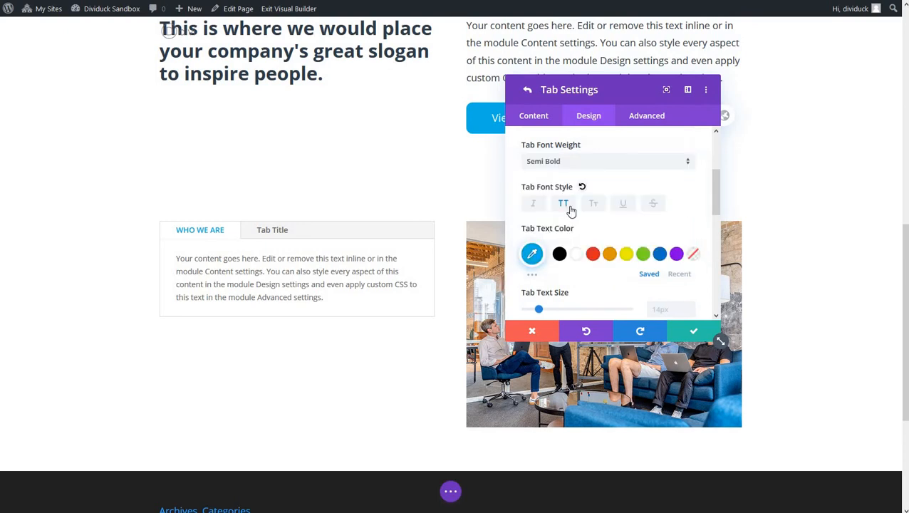
Try the Bold and Ultra Bold font weights on the "Who we are" tab title and restore Semi Bold
click(573, 162)
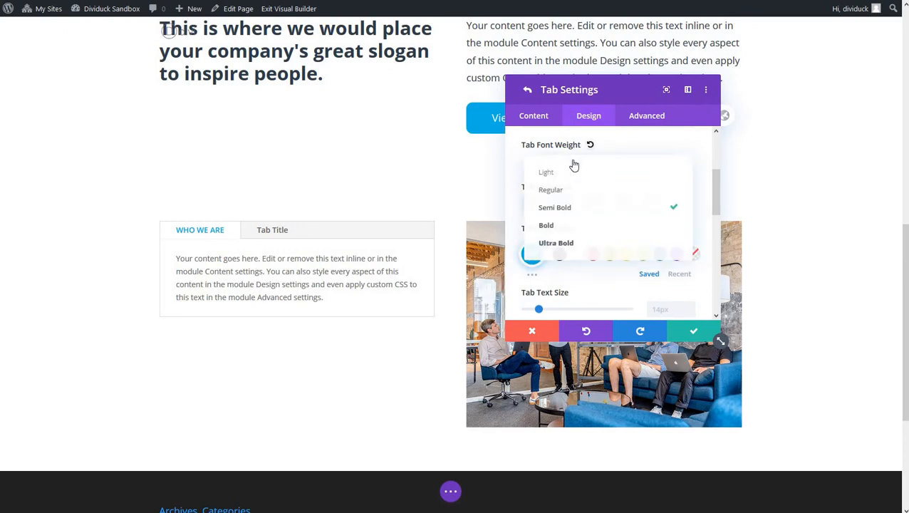
click(577, 225)
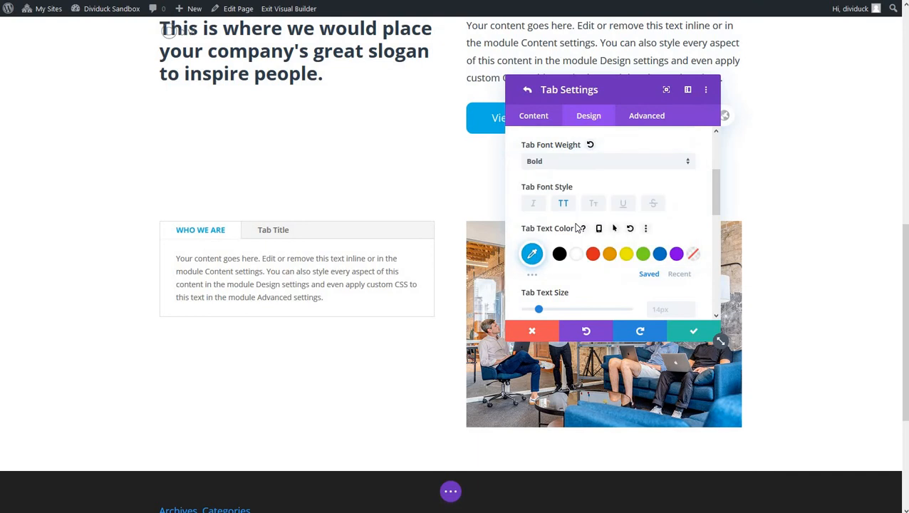
click(574, 165)
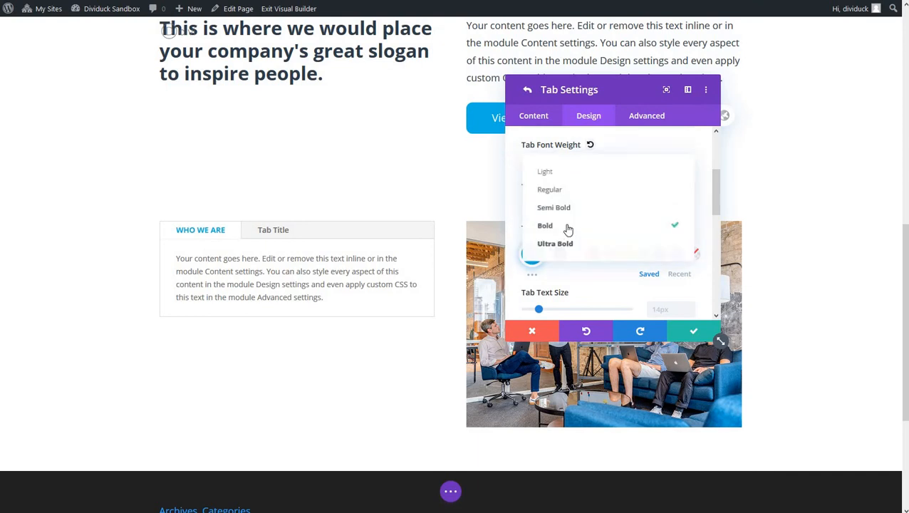
click(569, 246)
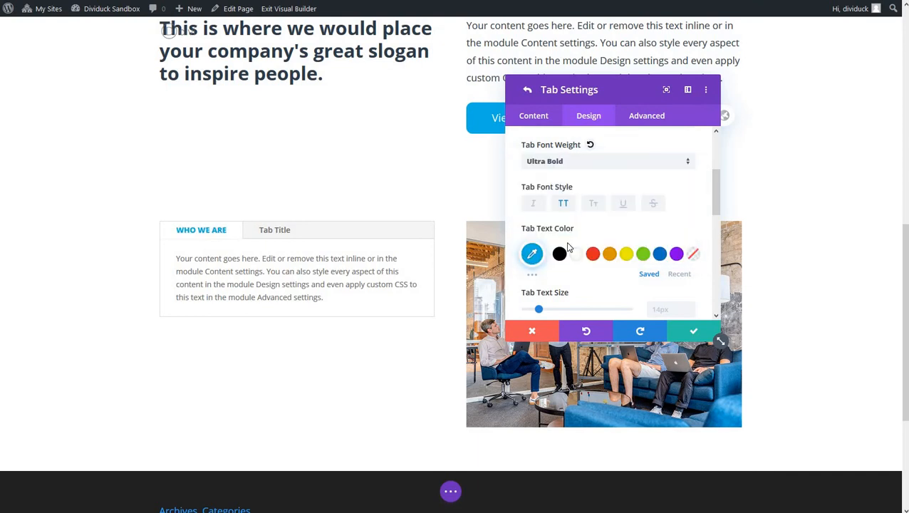
click(573, 165)
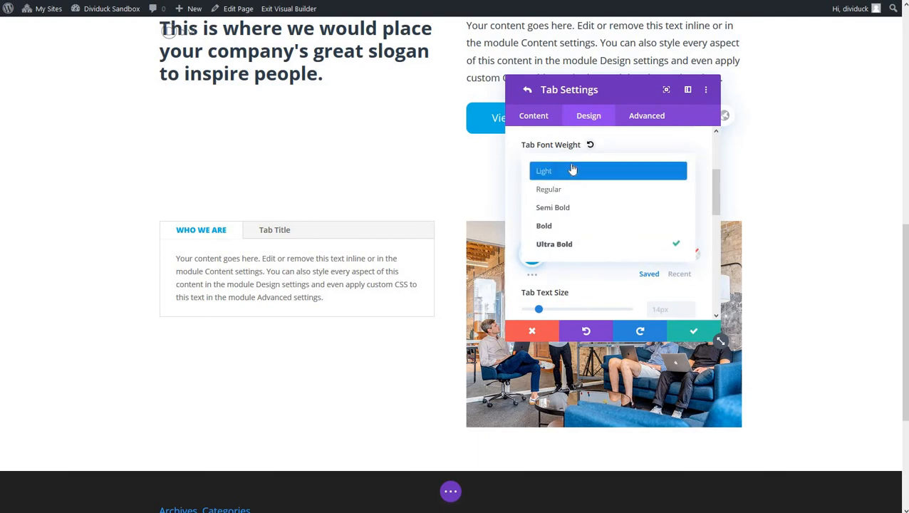
click(568, 208)
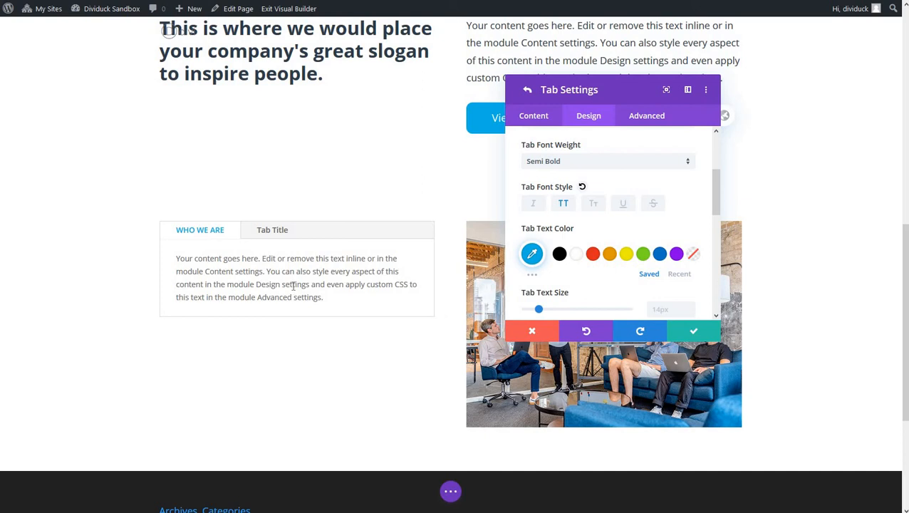
Save the "Who we are" tab and set the border width of the whole Tabs module to 0px
click(534, 116)
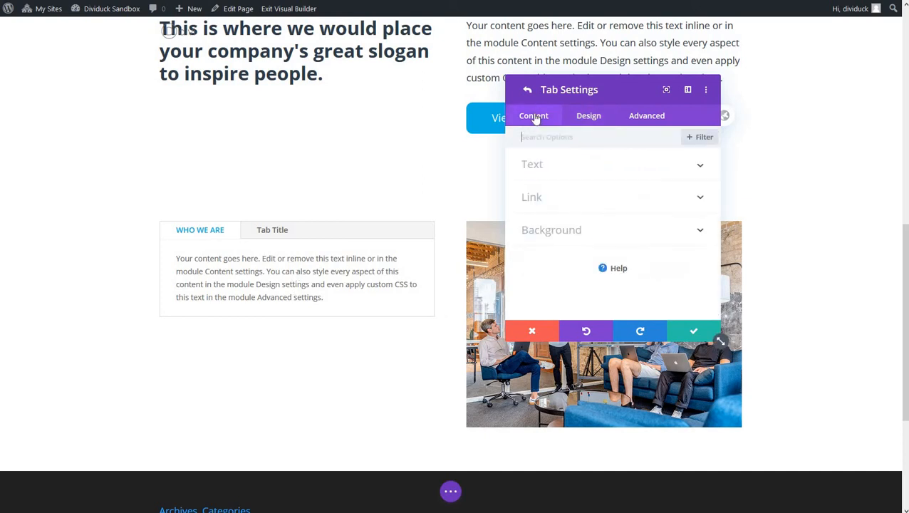
click(690, 334)
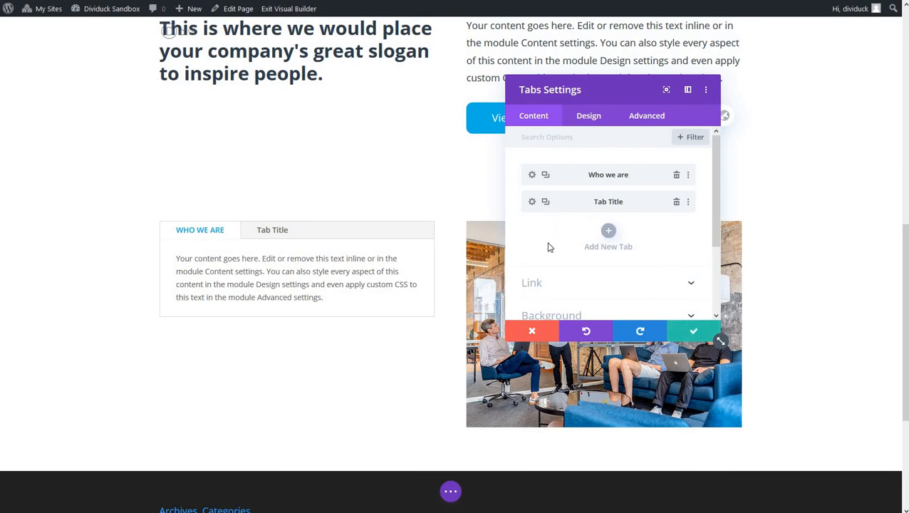
click(593, 119)
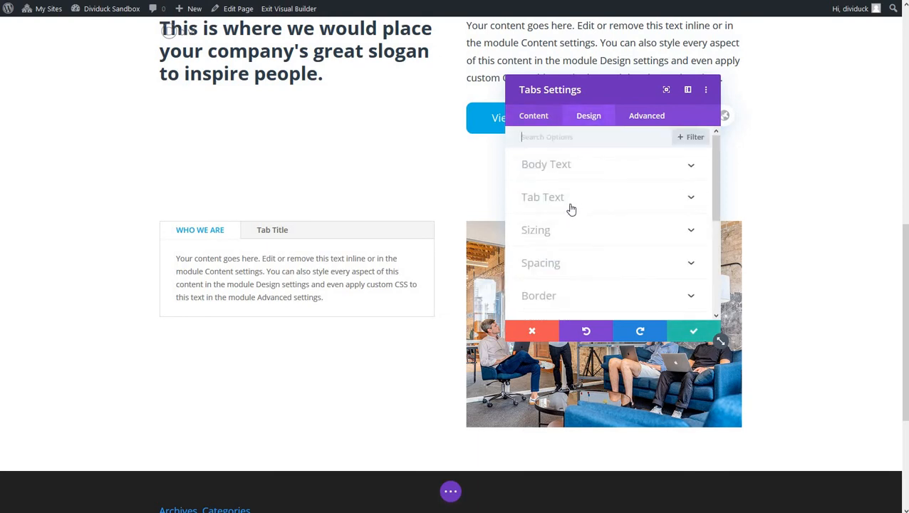
click(562, 300)
scroll(568, 257, down, 2)
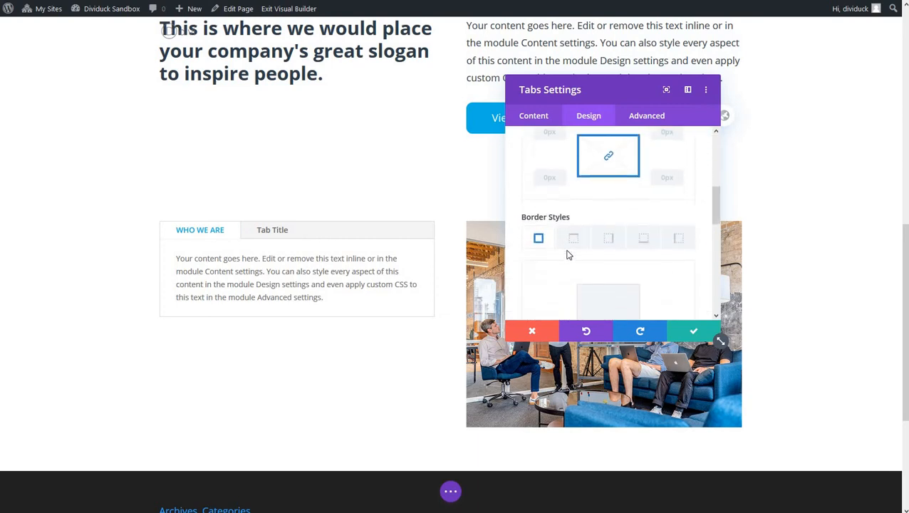
scroll(568, 253, down, 5)
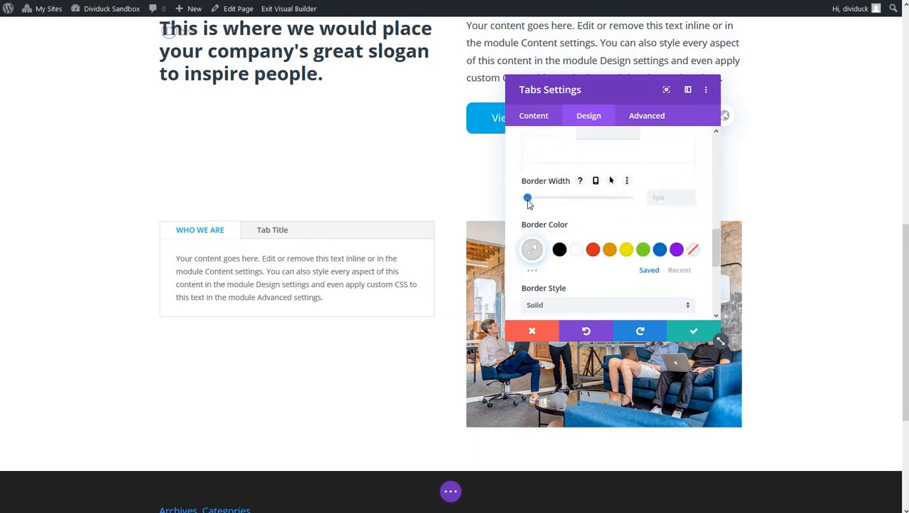
drag(527, 201, 519, 203)
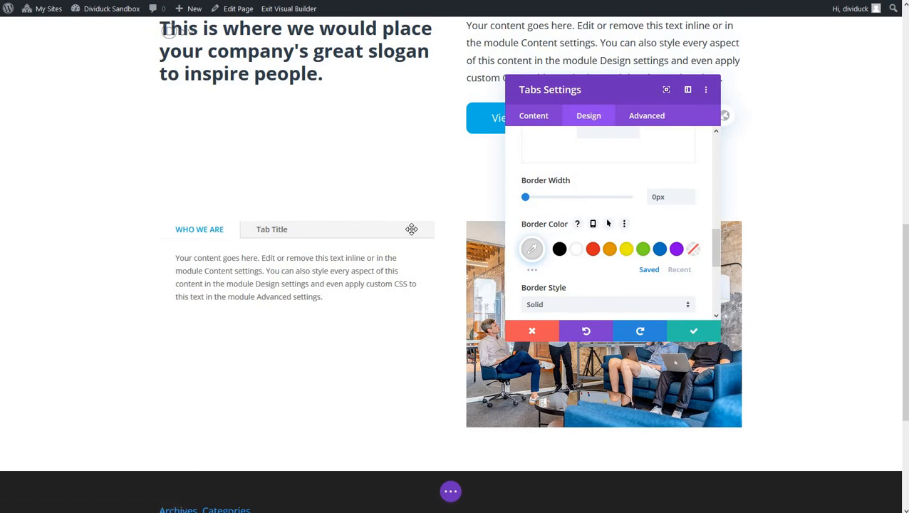
Set the inactive tab background color of the Tabs module to white (#ffffff)
scroll(584, 224, up, 5)
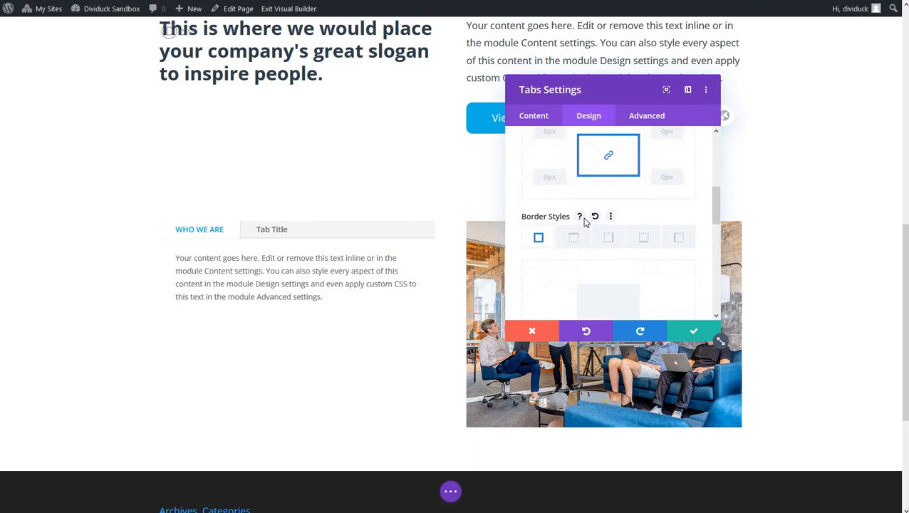
scroll(584, 242, up, 3)
click(582, 297)
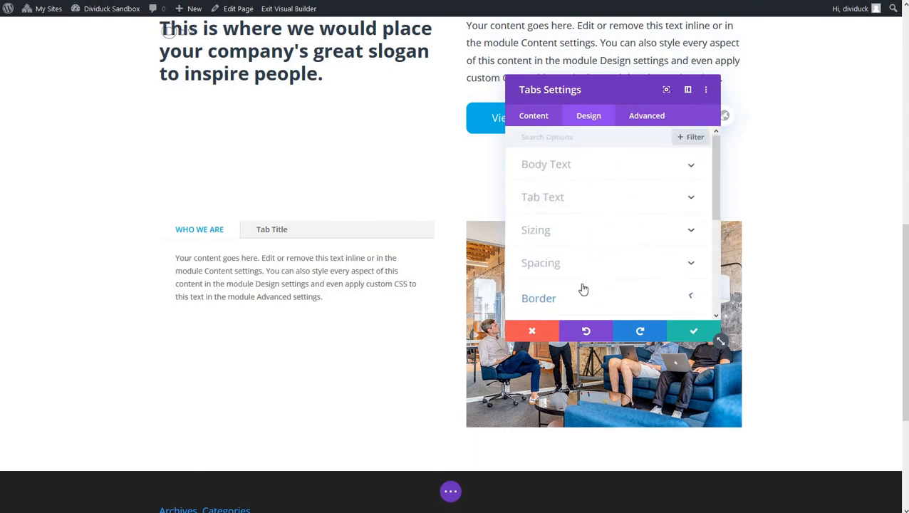
click(578, 201)
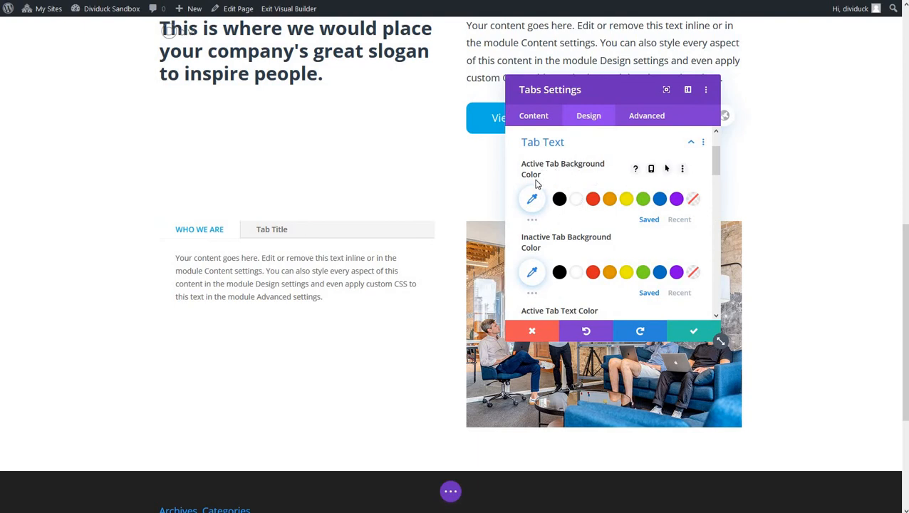
click(576, 274)
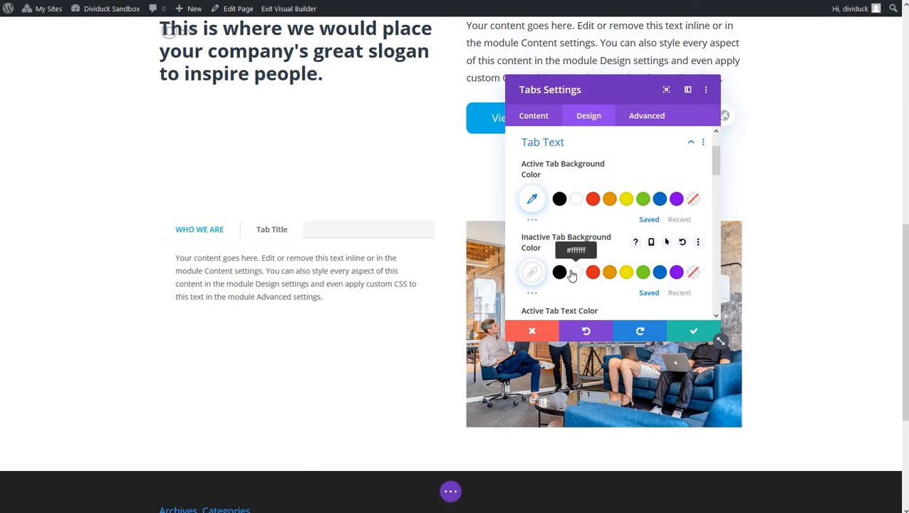
Set both the active tab text color and the general tab text color of the Tabs module to #02b3e4
scroll(569, 267, down, 3)
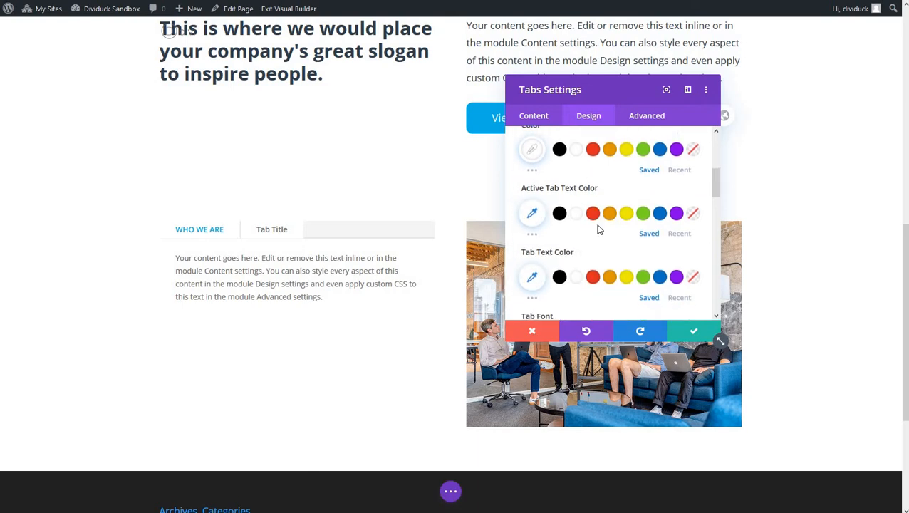
scroll(598, 229, down, 3)
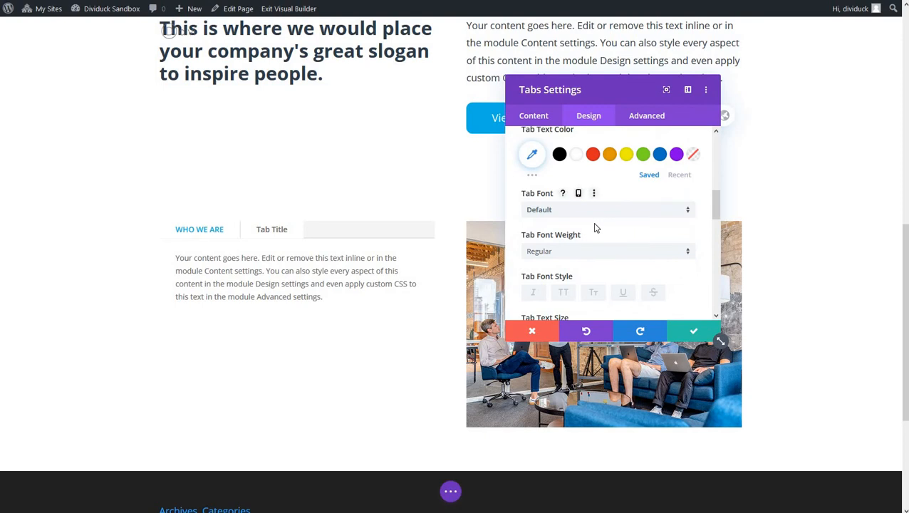
scroll(594, 229, up, 2)
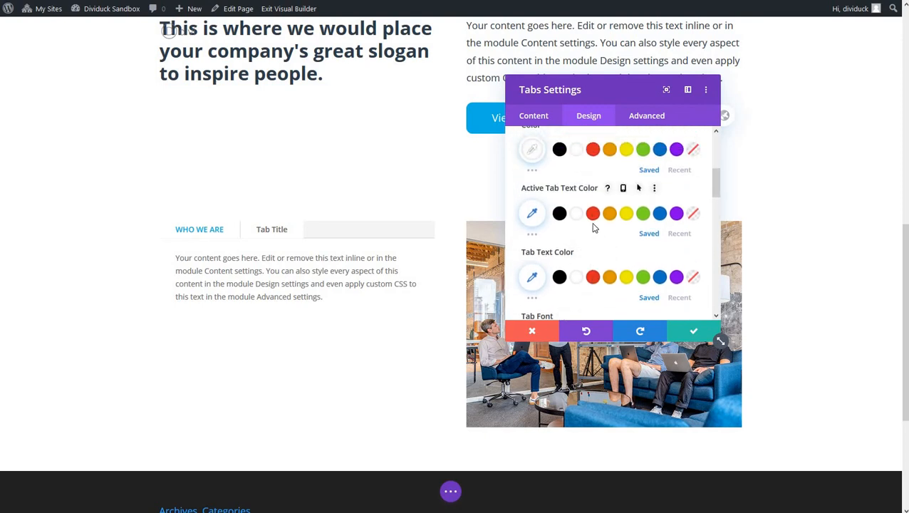
scroll(593, 226, up, 1)
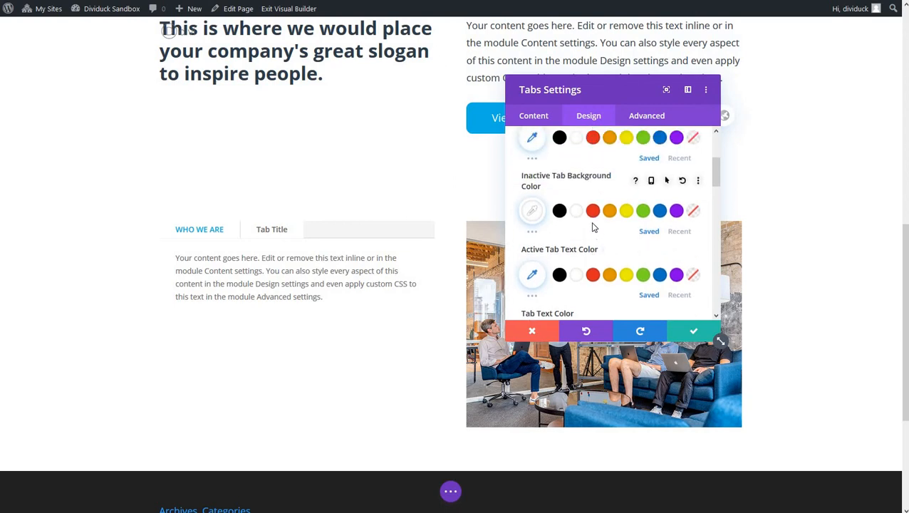
click(537, 276)
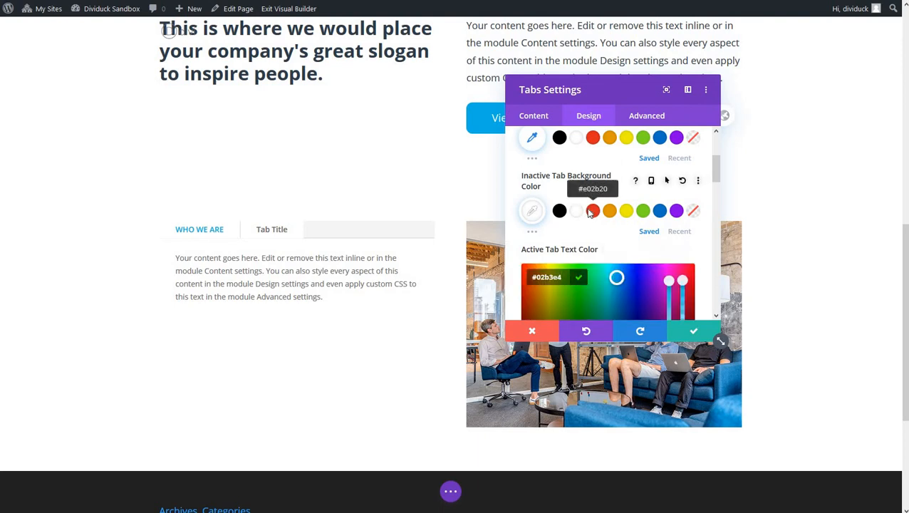
scroll(590, 213, down, 4)
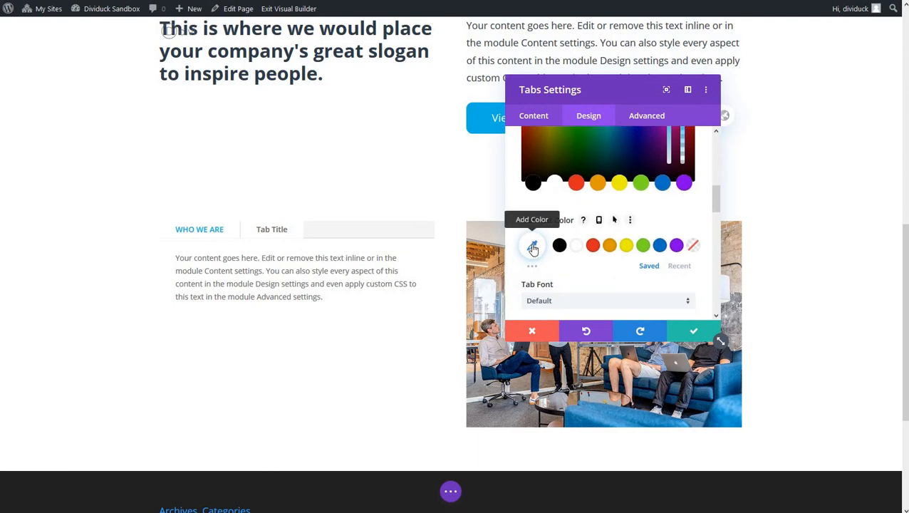
click(532, 246)
text(#02b3e4)
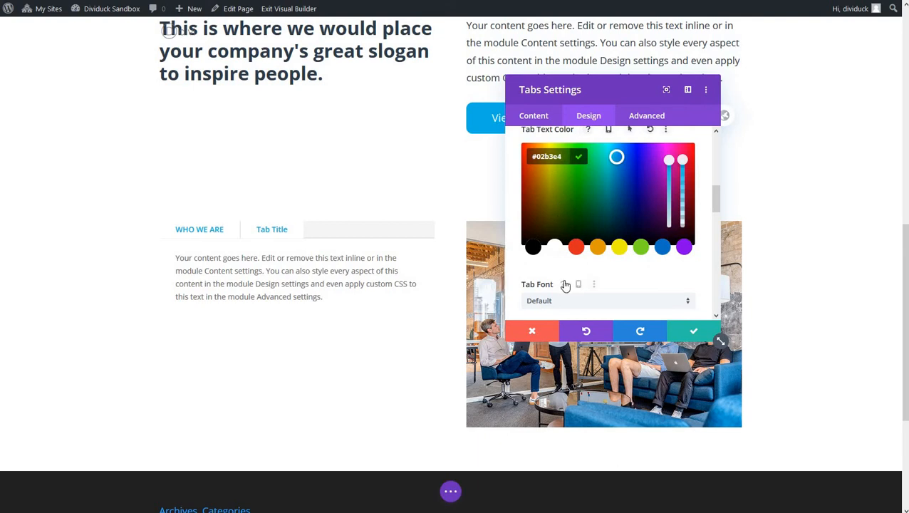
Set the tab font of the Tabs module to Semi Bold in uppercase and save the module settings
scroll(574, 264, down, 2)
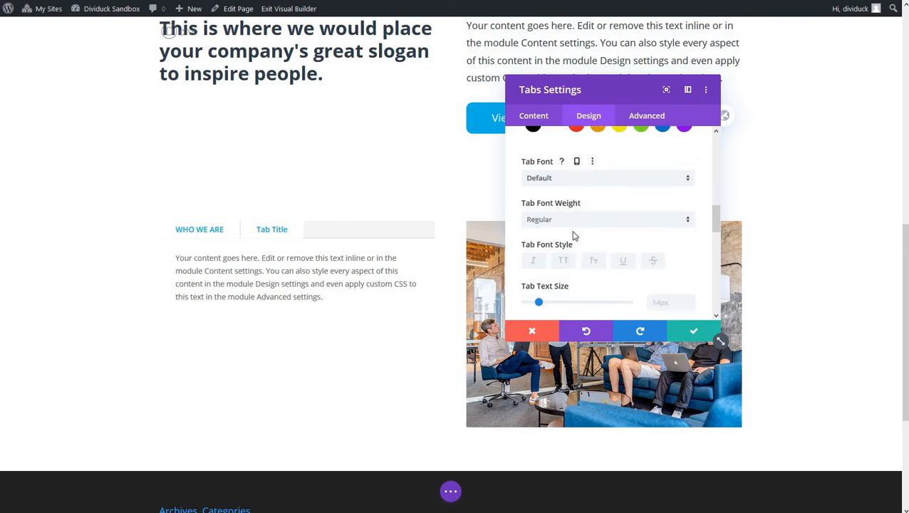
click(568, 220)
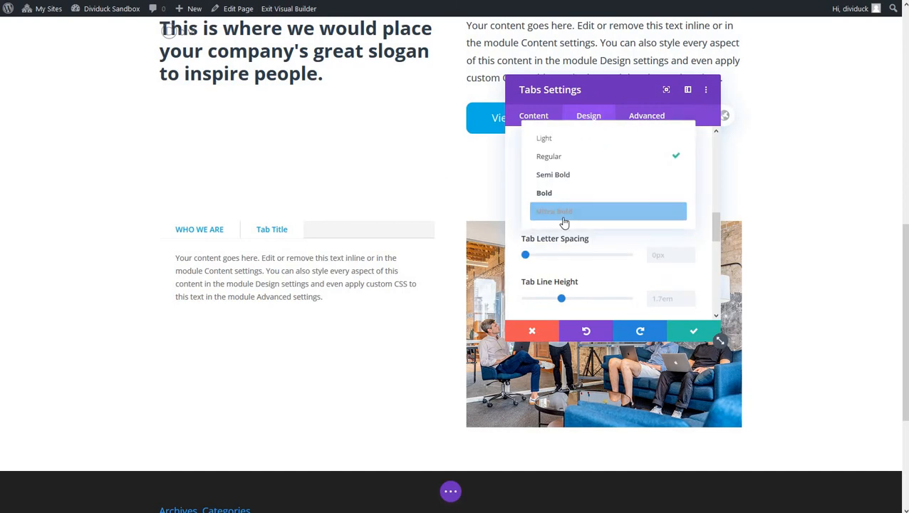
click(567, 178)
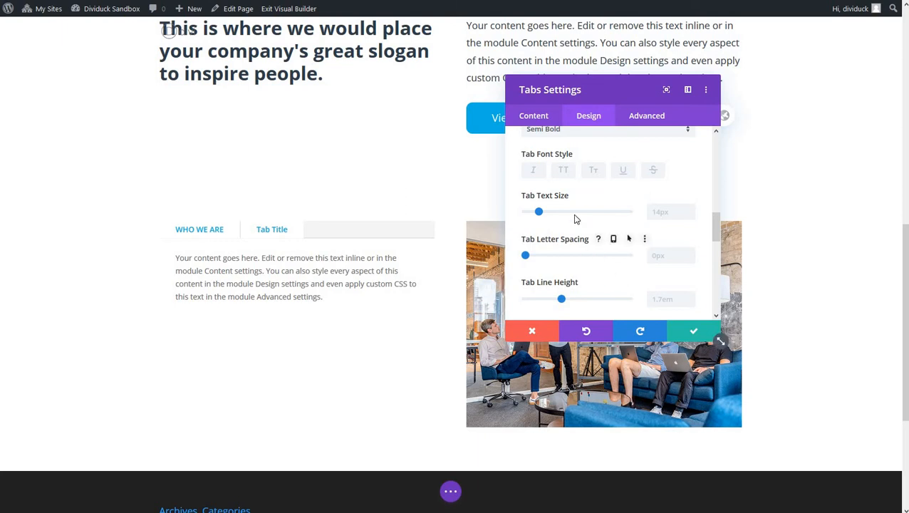
click(564, 174)
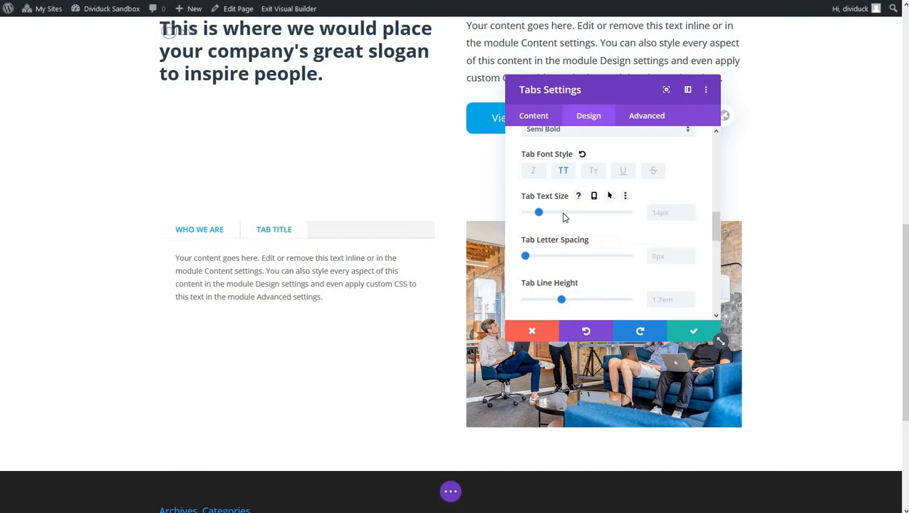
scroll(562, 217, down, 5)
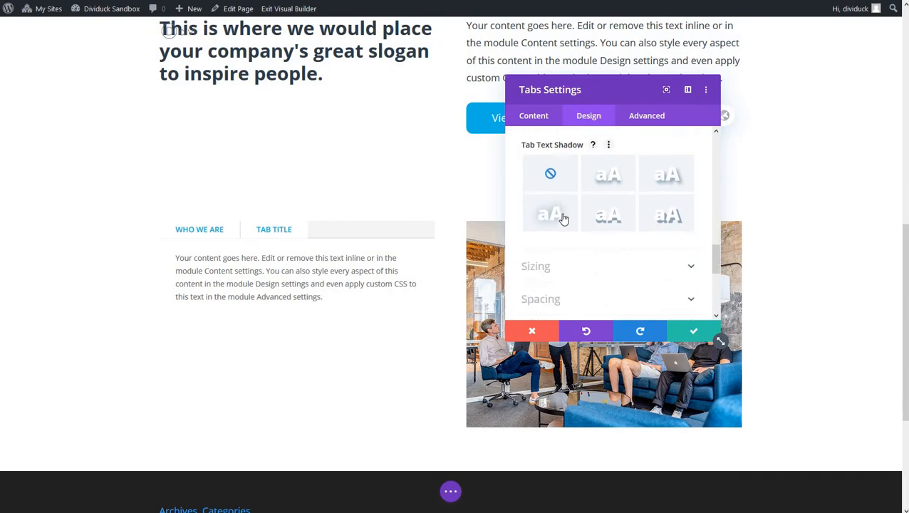
scroll(563, 219, down, 2)
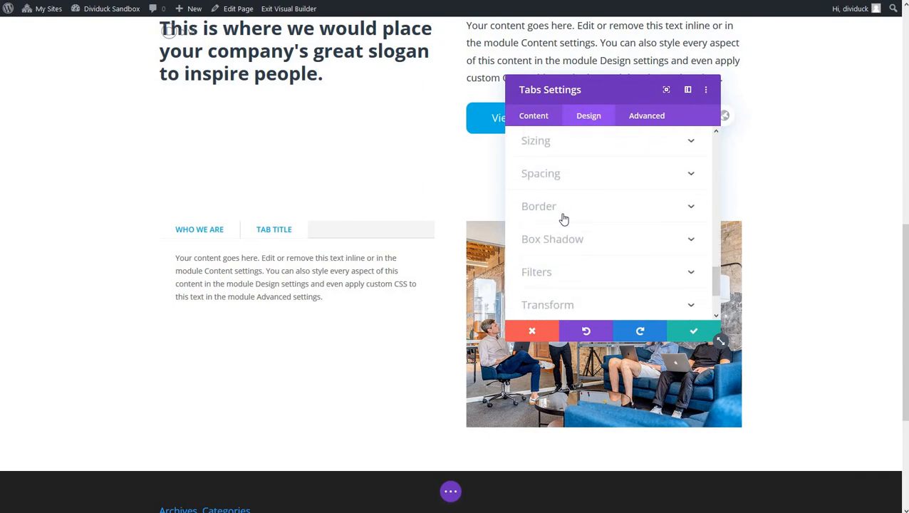
scroll(563, 218, up, 8)
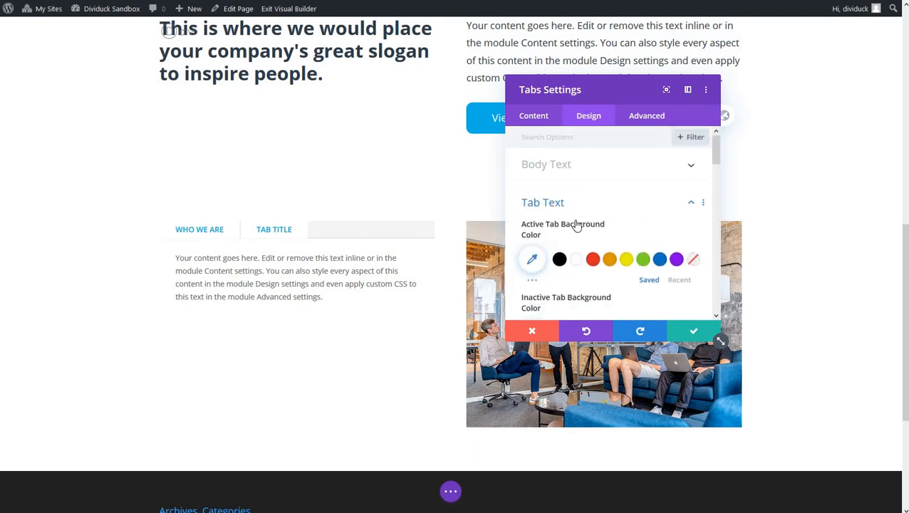
click(694, 335)
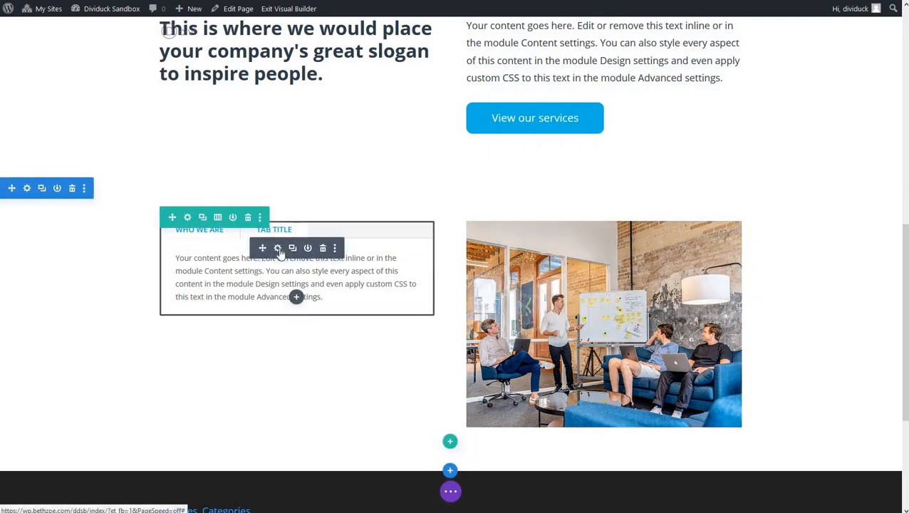
Reopen the Tabs module settings and change the second tab's title to "Why work with us"
click(281, 247)
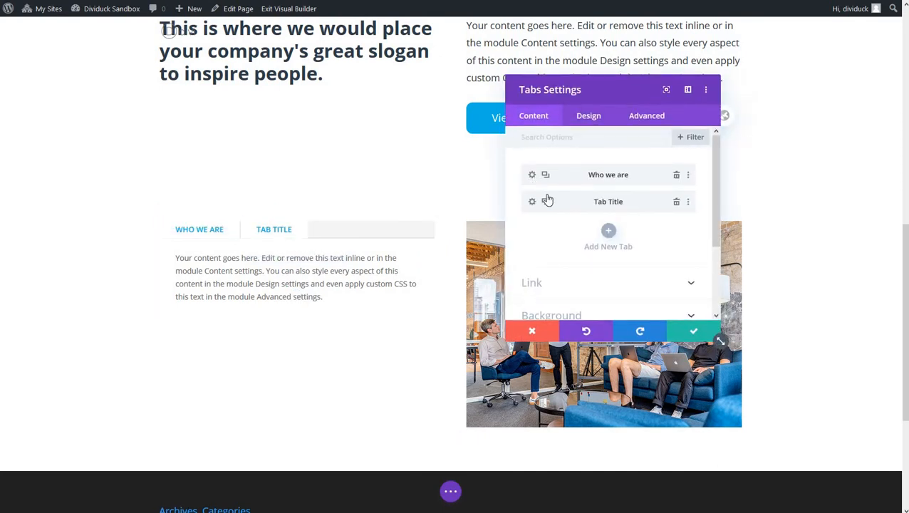
click(532, 201)
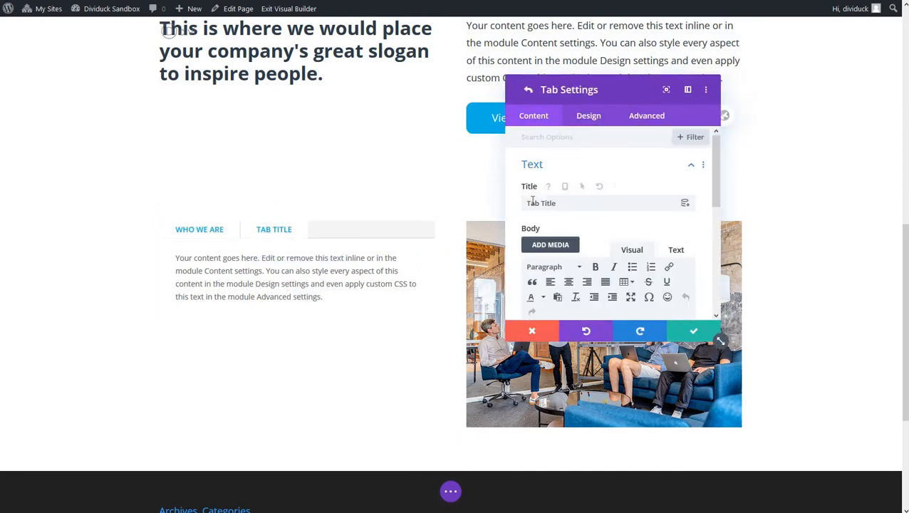
drag(567, 203, 511, 216)
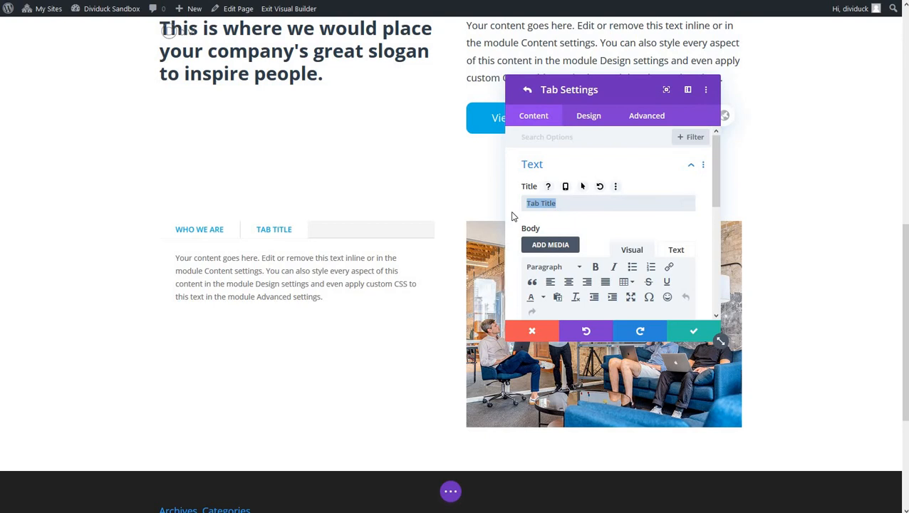
text(Why work with us)
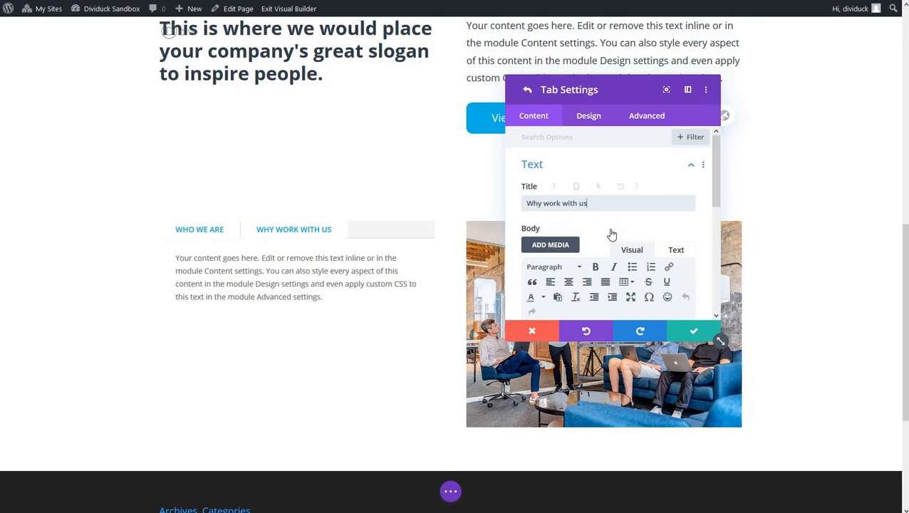
Copy the body paragraph of the "Why work with us" tab, paste it below the original, and save the tab
scroll(612, 229, down, 3)
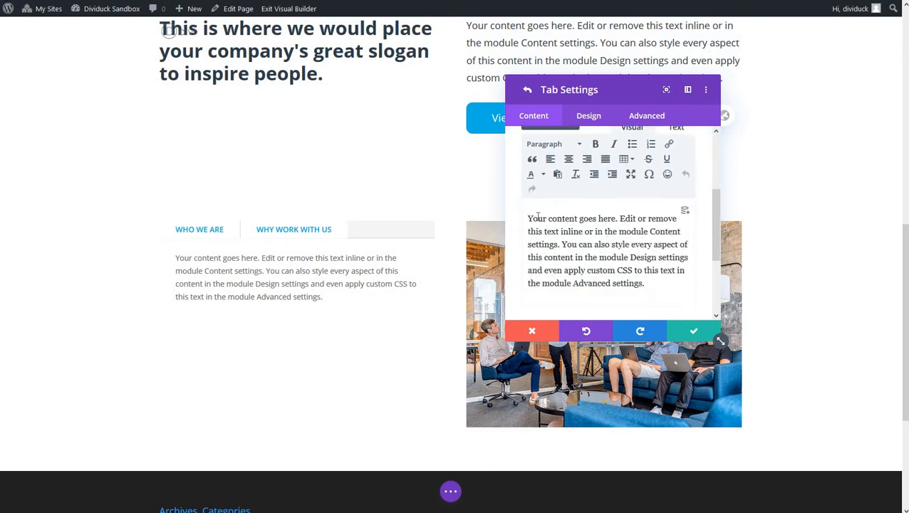
drag(528, 218, 653, 290)
key(ctrl+c)
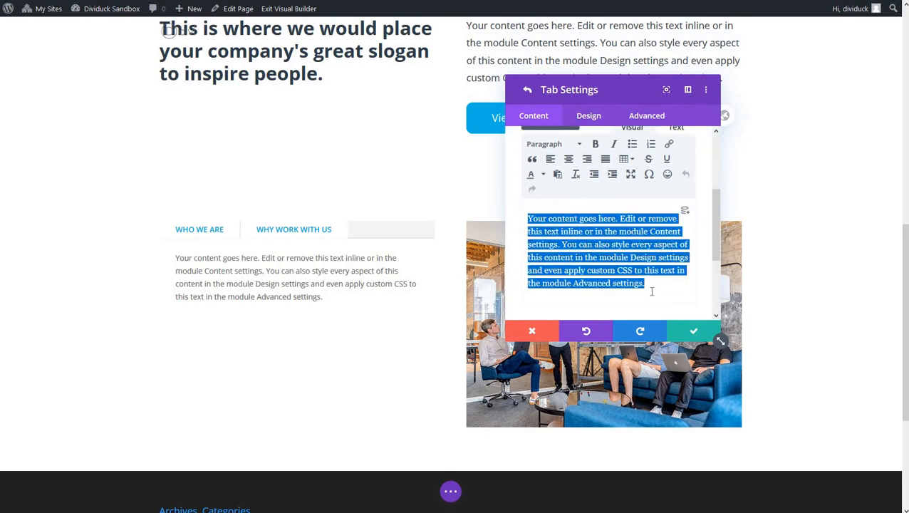
click(656, 289)
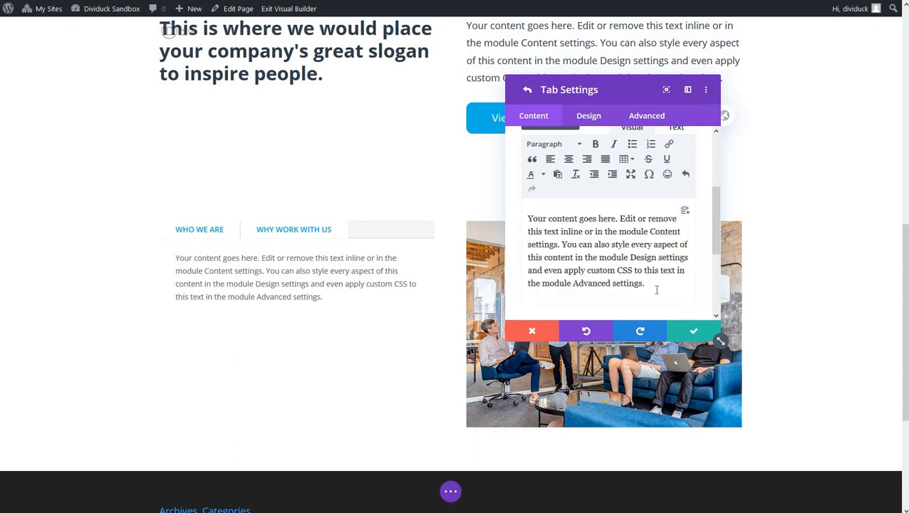
key(ctrl+v)
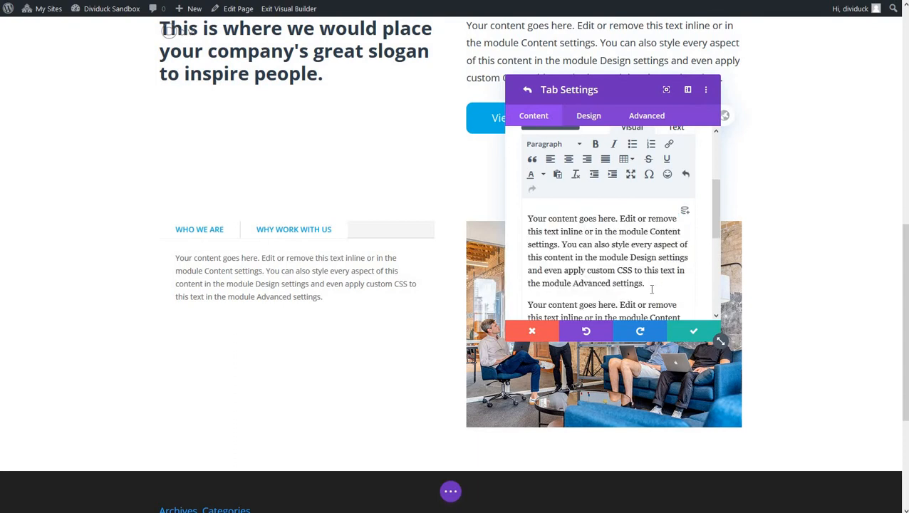
click(695, 333)
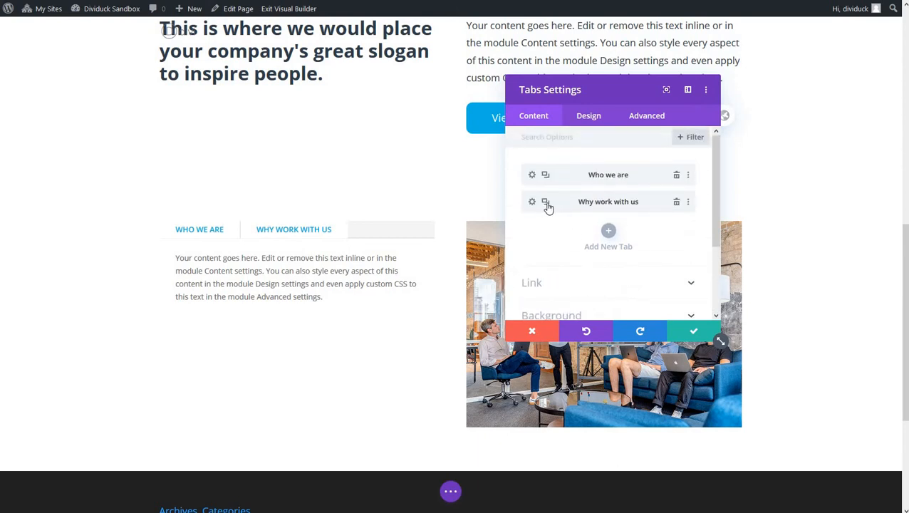
Duplicate the "Why work with us" tab and title the copy "Our Awards"
click(545, 203)
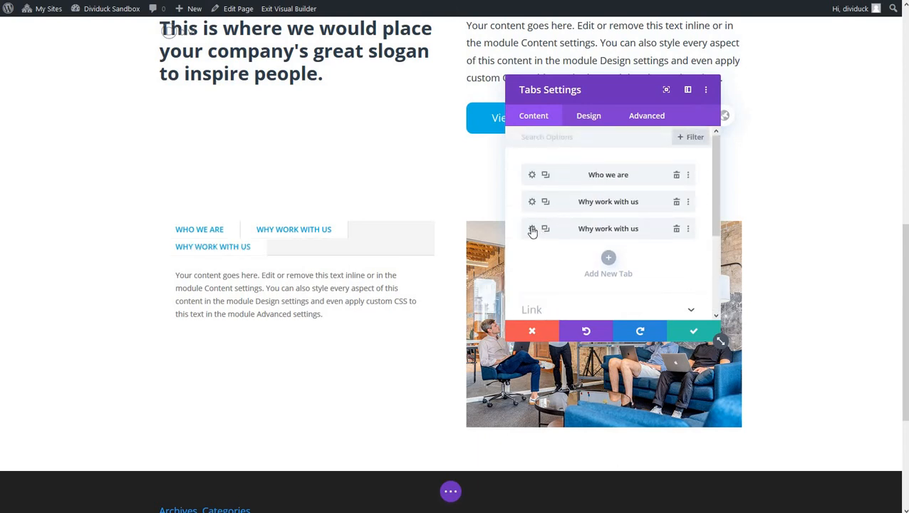
click(532, 228)
drag(593, 203, 524, 209)
text(Ou)
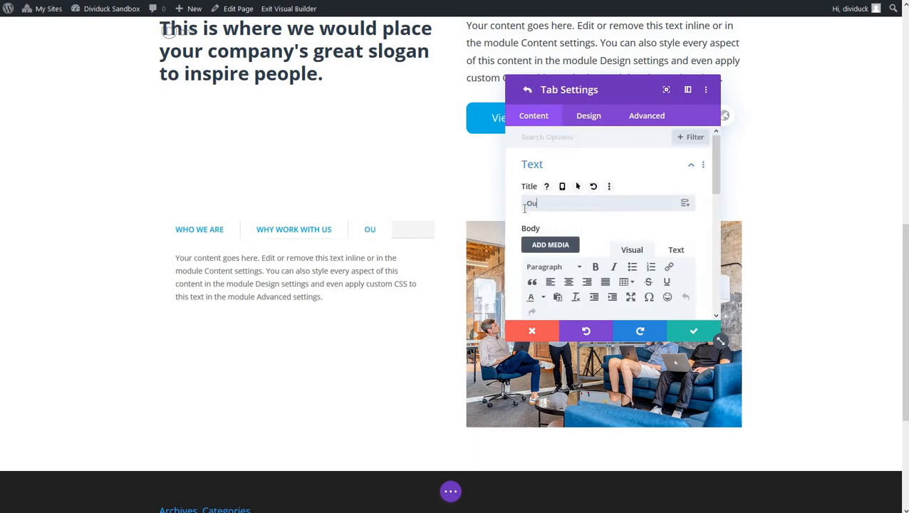
text(r Awarr)
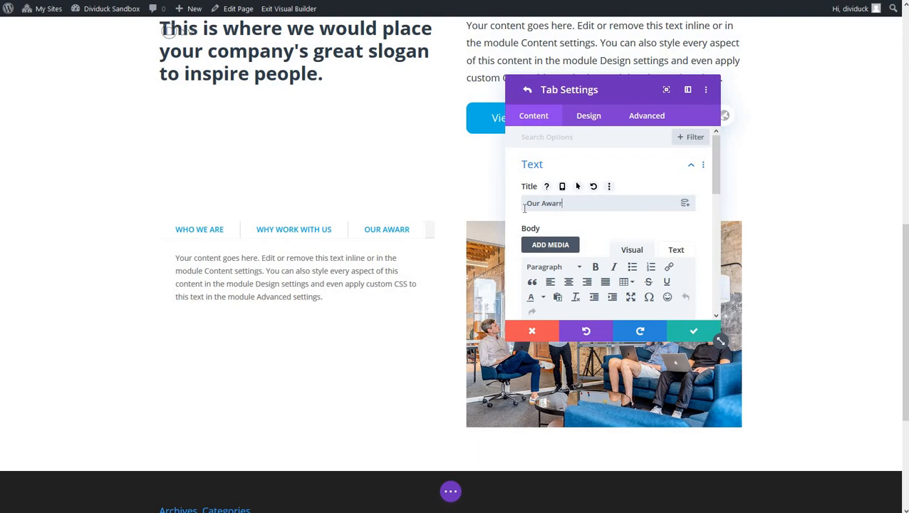
text(ds)
key(BackSpace)
key(BackSpace)
key(BackSpace)
text(ds)
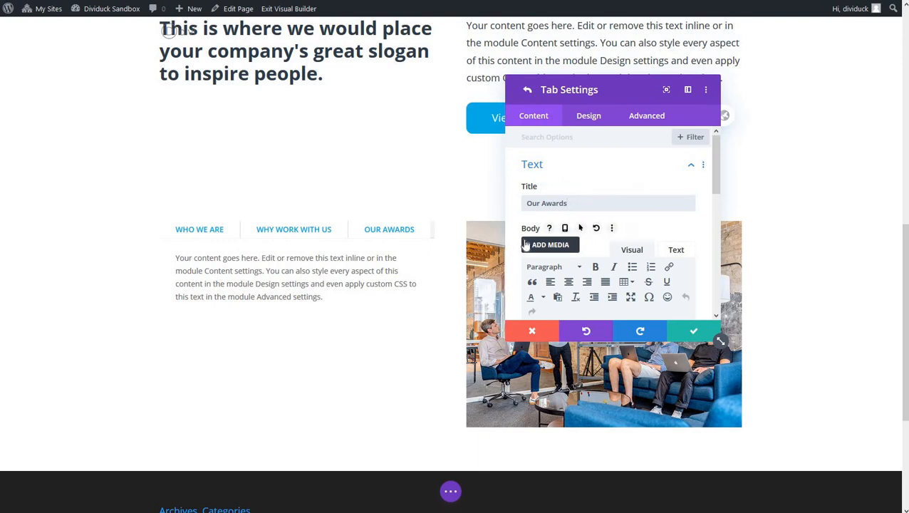
Review the tab text, body text and background options of the "Our Awards" tab, and save the tab
click(588, 117)
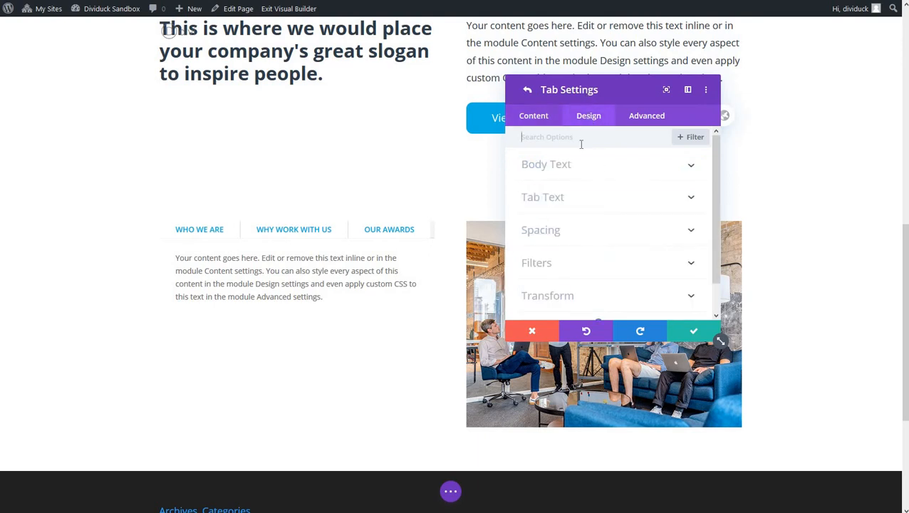
click(574, 197)
scroll(579, 246, down, 2)
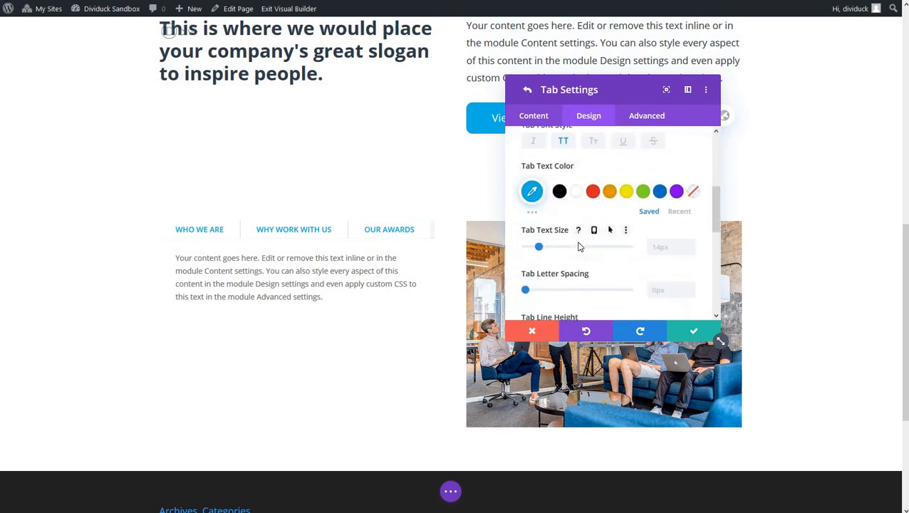
scroll(579, 246, down, 5)
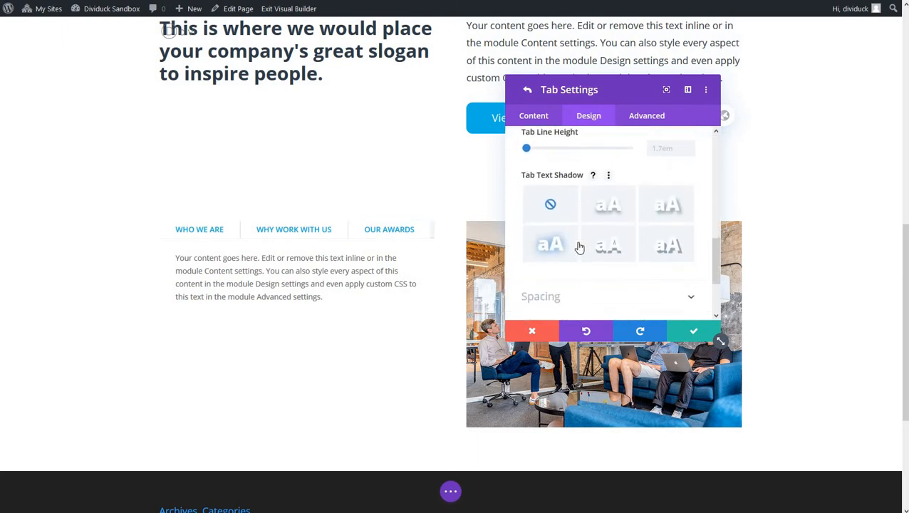
scroll(579, 246, up, 7)
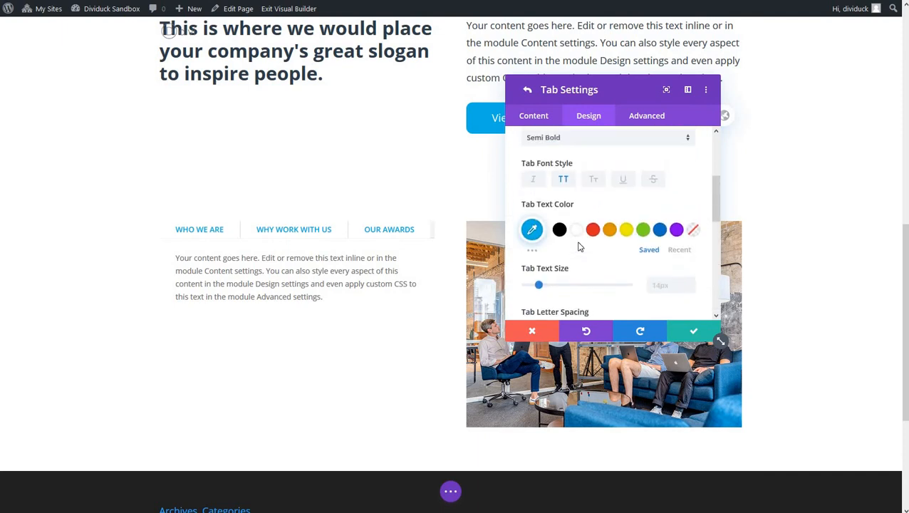
click(574, 166)
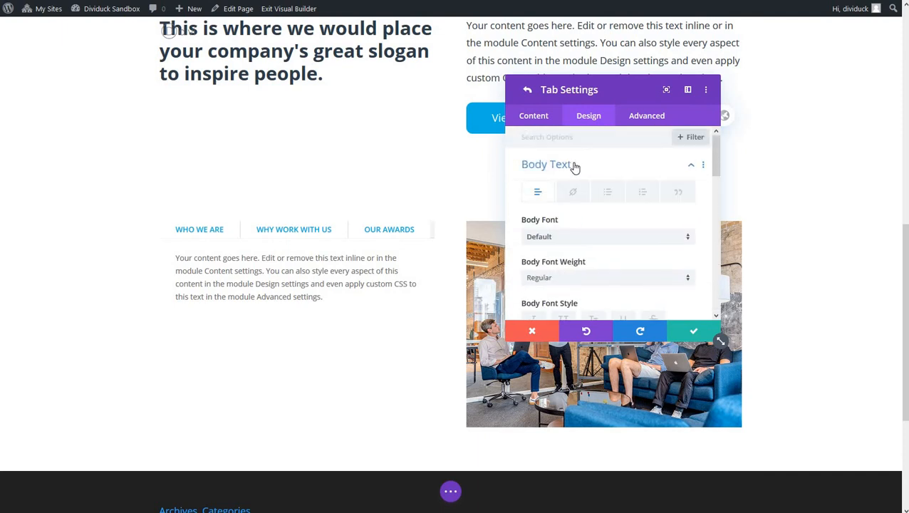
click(543, 121)
click(576, 230)
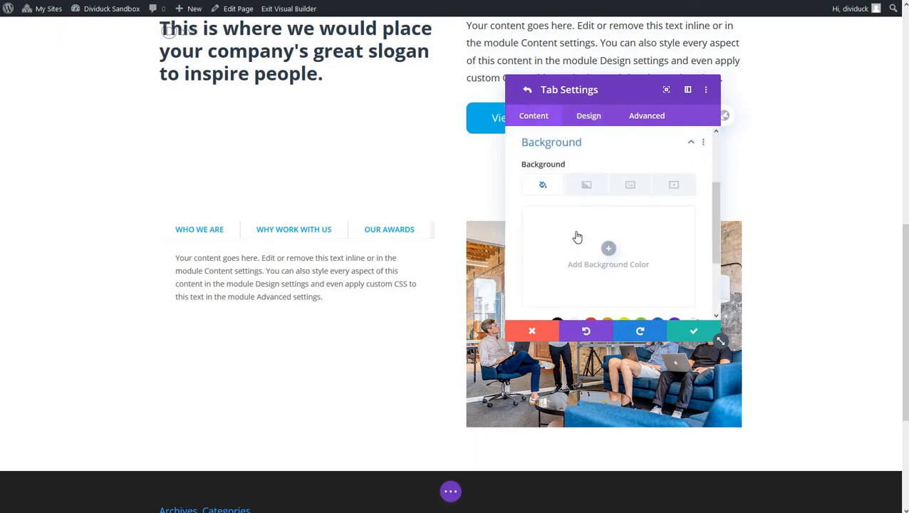
scroll(600, 251, down, 3)
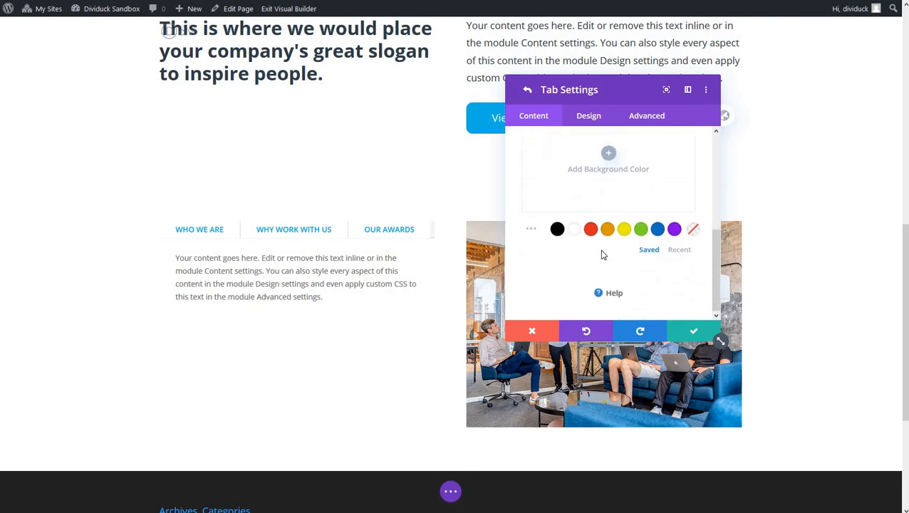
scroll(601, 255, up, 4)
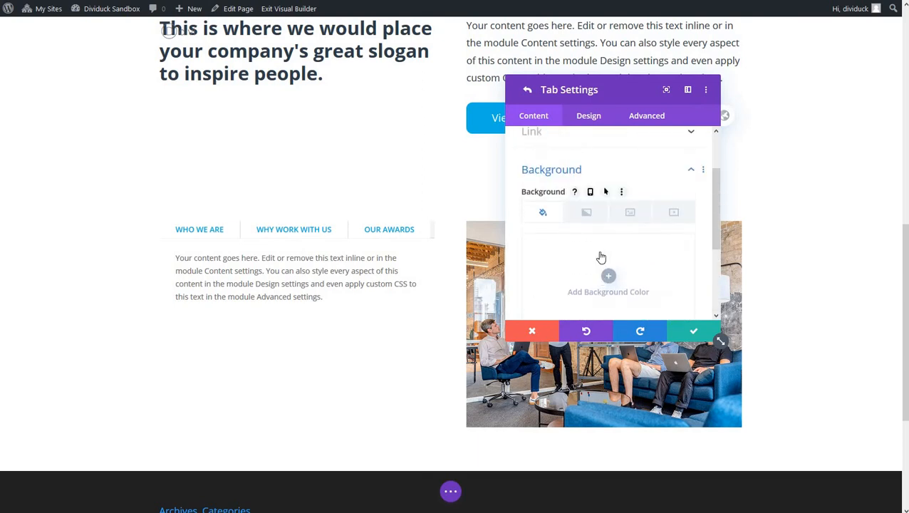
click(690, 332)
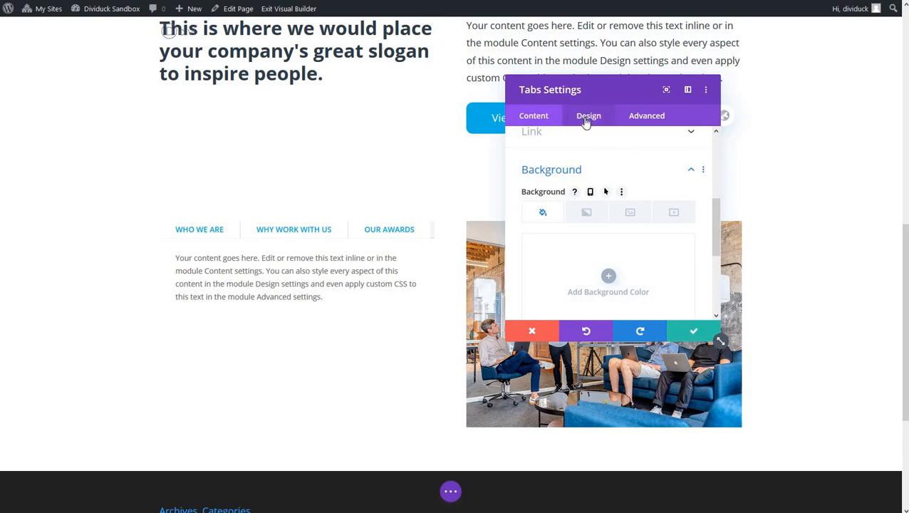
Set the active tab background color of the whole Tabs module to white (#ffffff)
scroll(623, 225, up, 4)
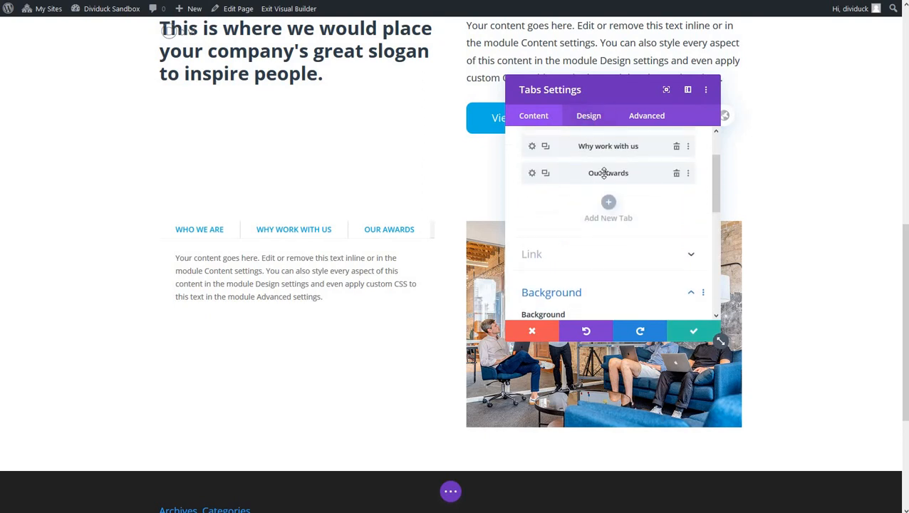
click(585, 118)
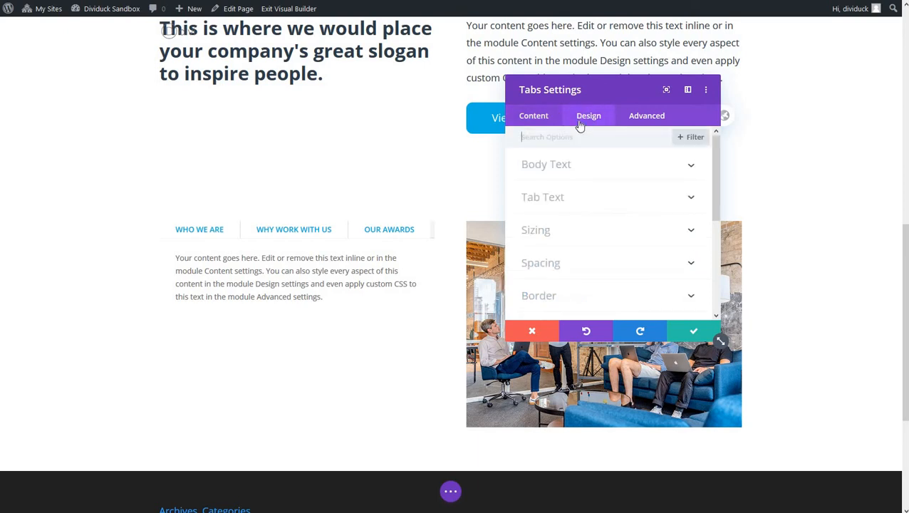
click(553, 204)
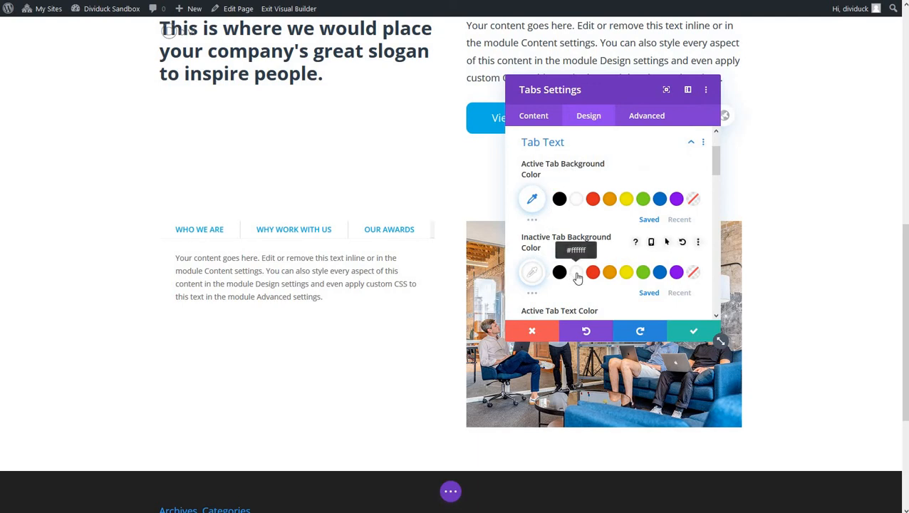
click(576, 199)
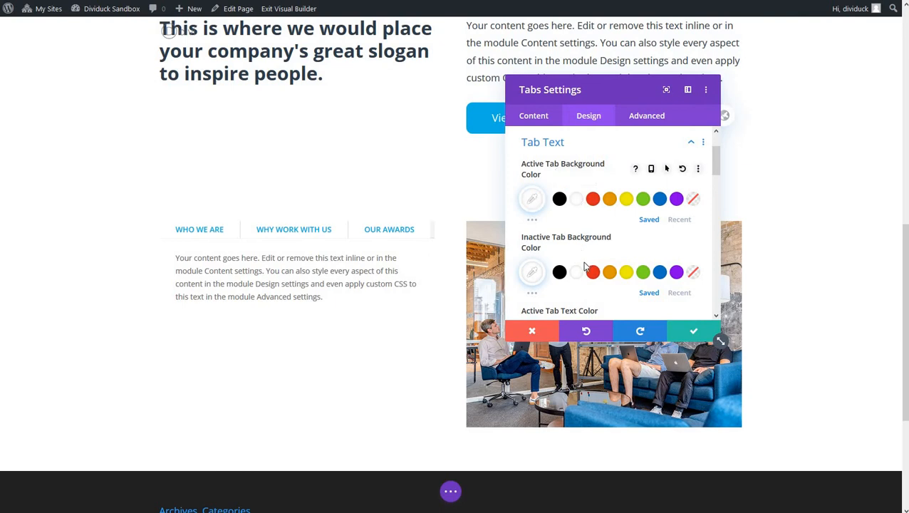
scroll(580, 246, down, 2)
scroll(579, 247, down, 3)
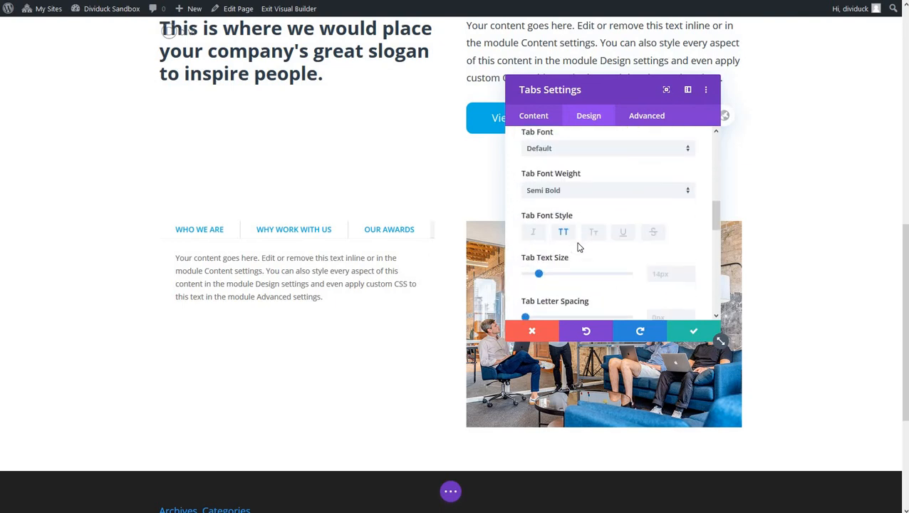
Review the remaining design options and the tab list of the Tabs module, and save the module
scroll(579, 246, down, 4)
scroll(578, 247, down, 2)
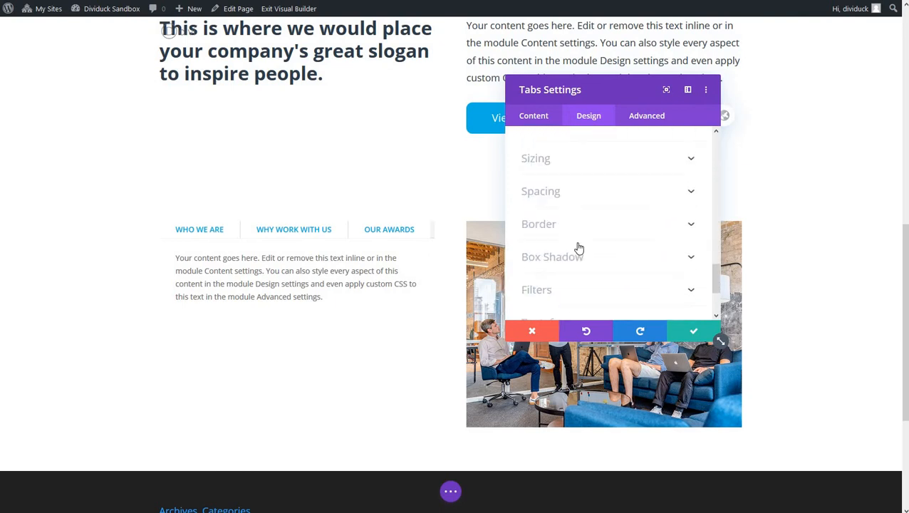
scroll(578, 247, down, 2)
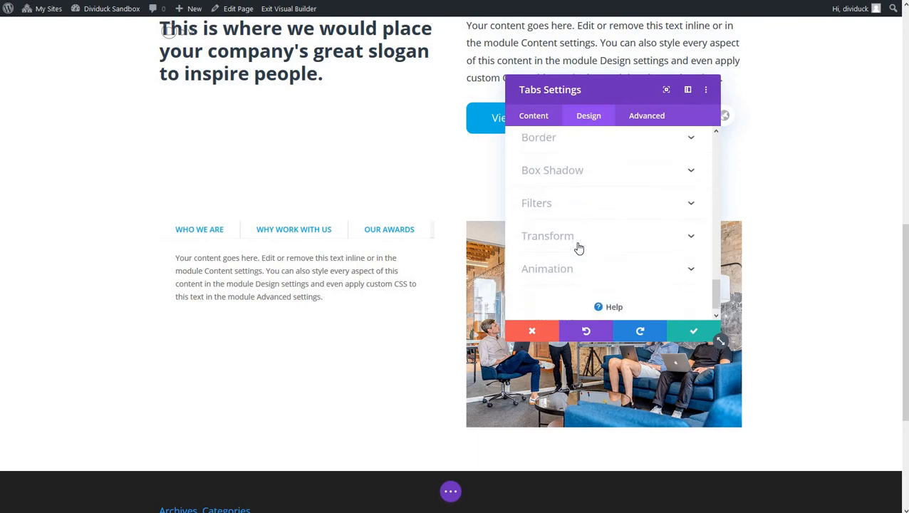
click(539, 117)
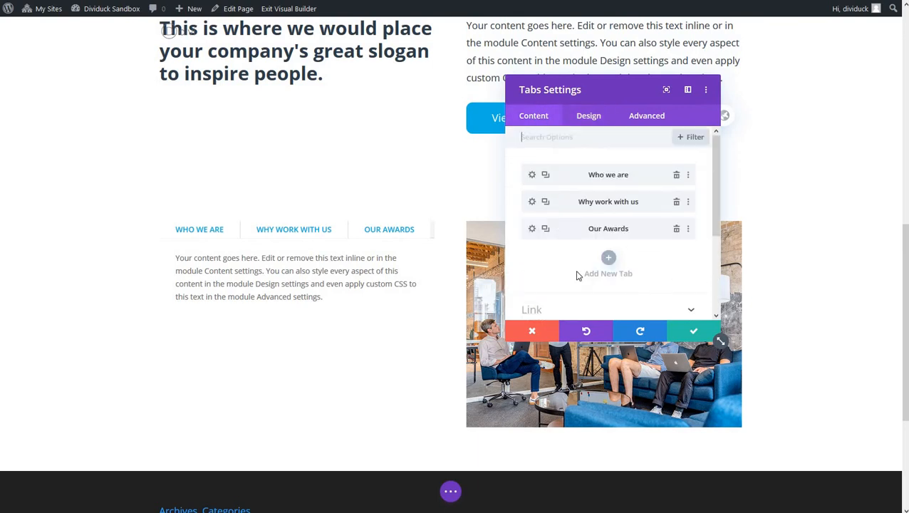
click(695, 335)
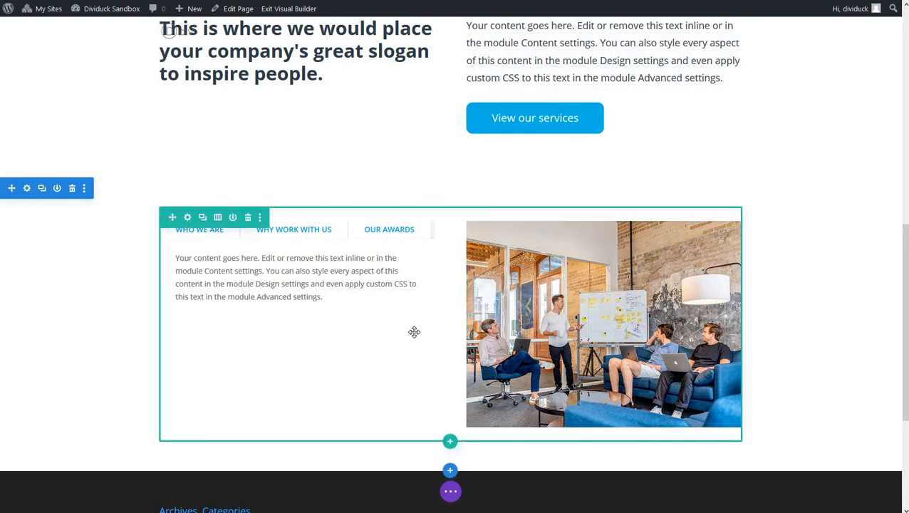
Add a regular section with a single-column row below the tabs and image section
click(451, 492)
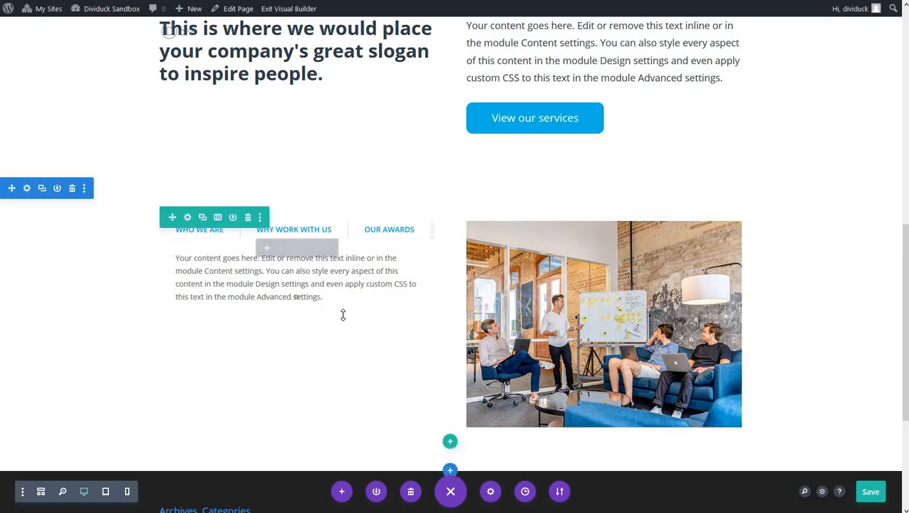
scroll(356, 317, down, 2)
scroll(366, 329, down, 1)
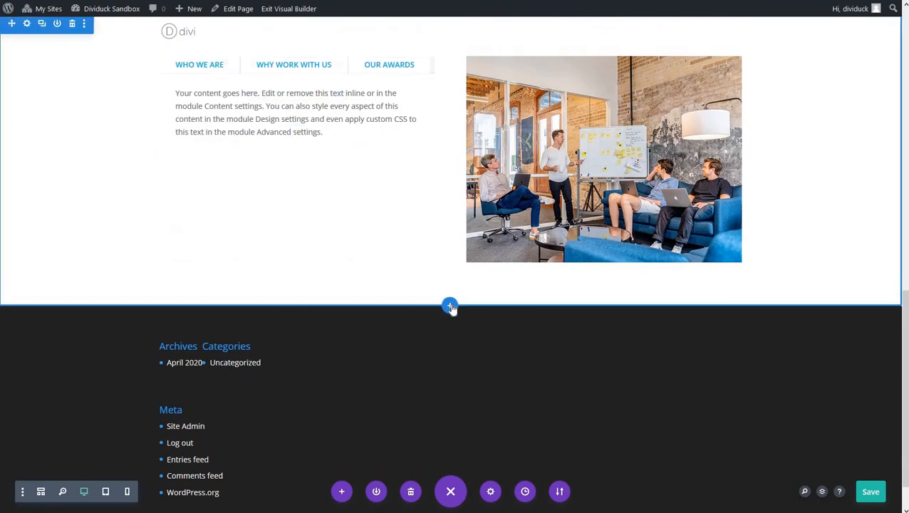
click(448, 306)
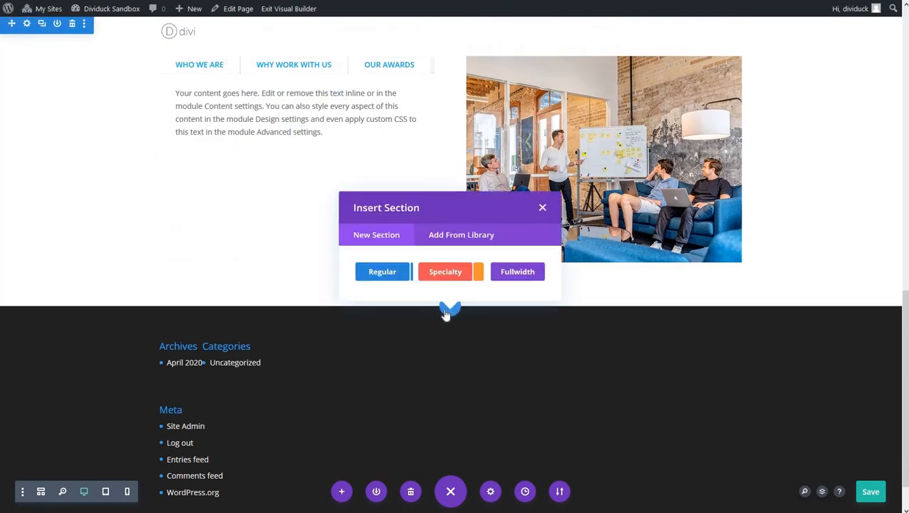
click(381, 270)
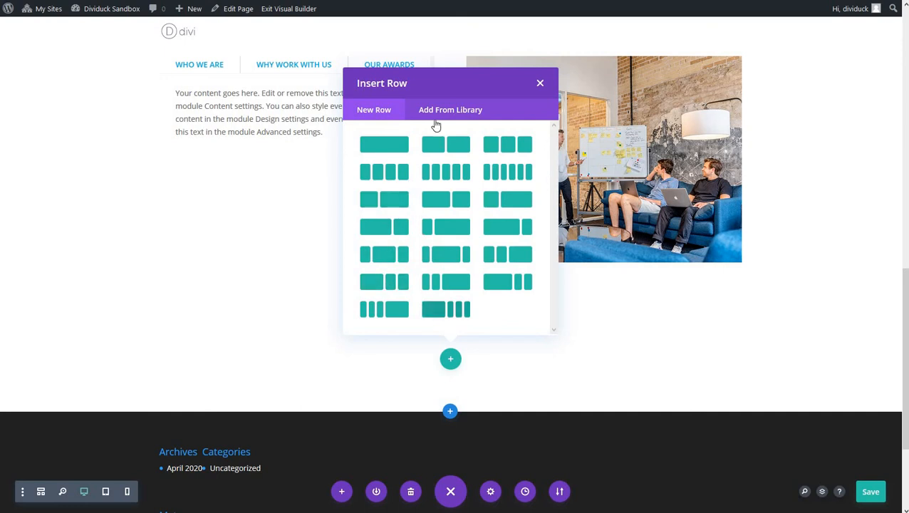
click(384, 147)
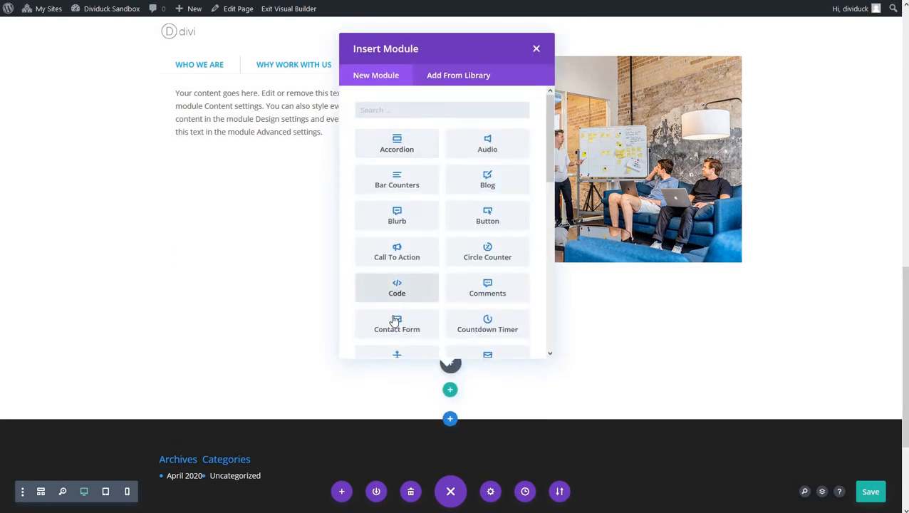
Insert a Divider module with a weight of 3px, a max width of 10% and center alignment
scroll(400, 299, down, 3)
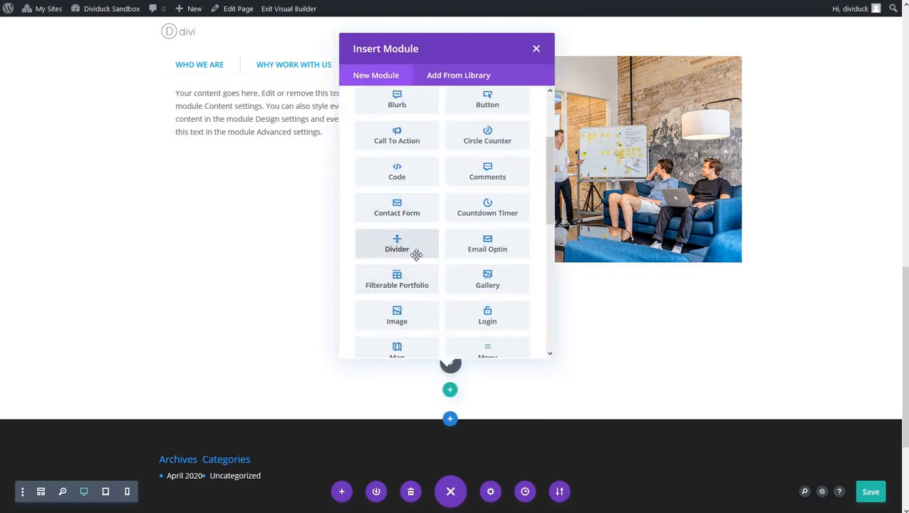
click(396, 244)
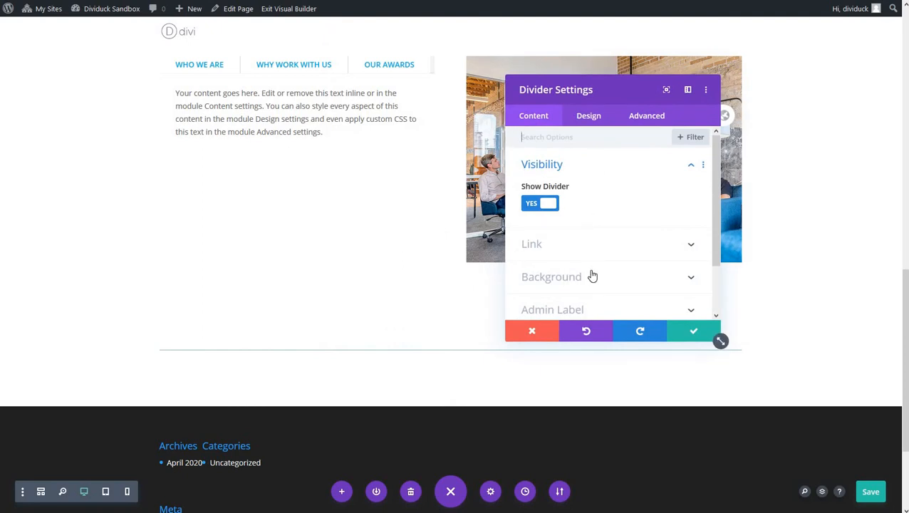
click(586, 116)
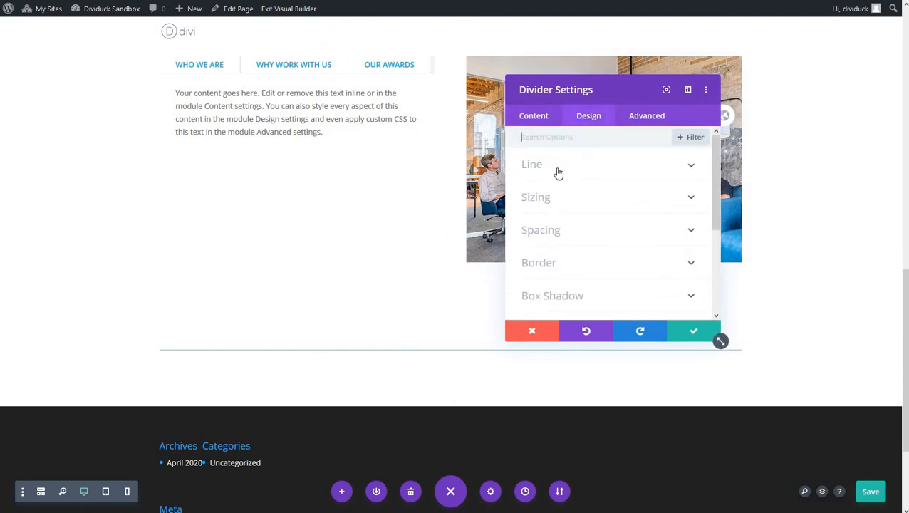
click(558, 171)
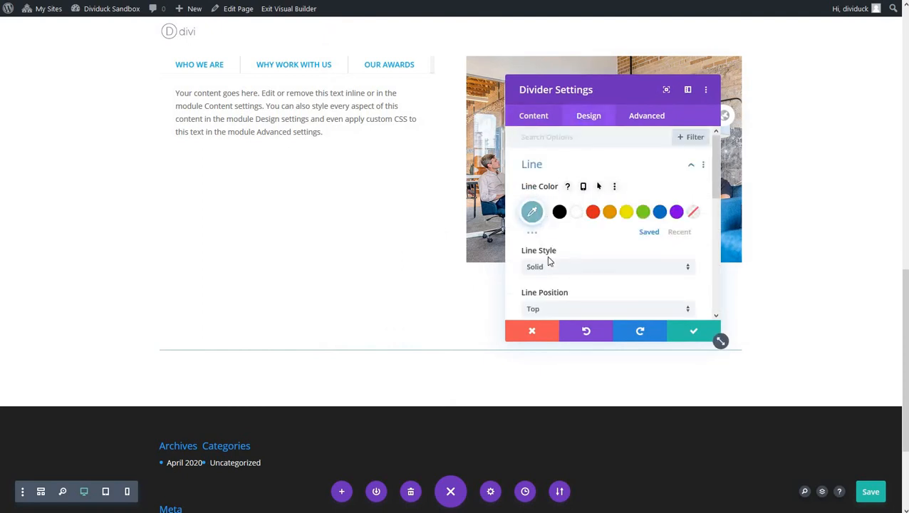
scroll(568, 294, down, 3)
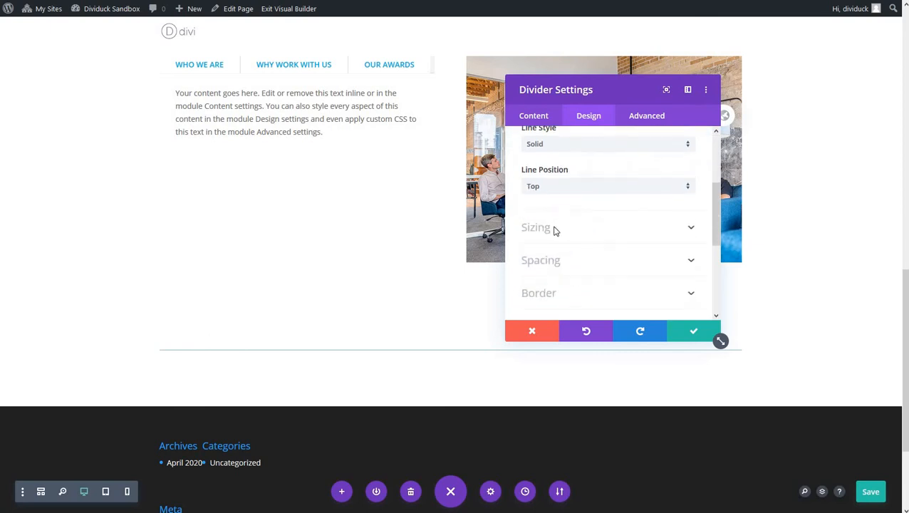
click(554, 230)
drag(527, 181, 529, 183)
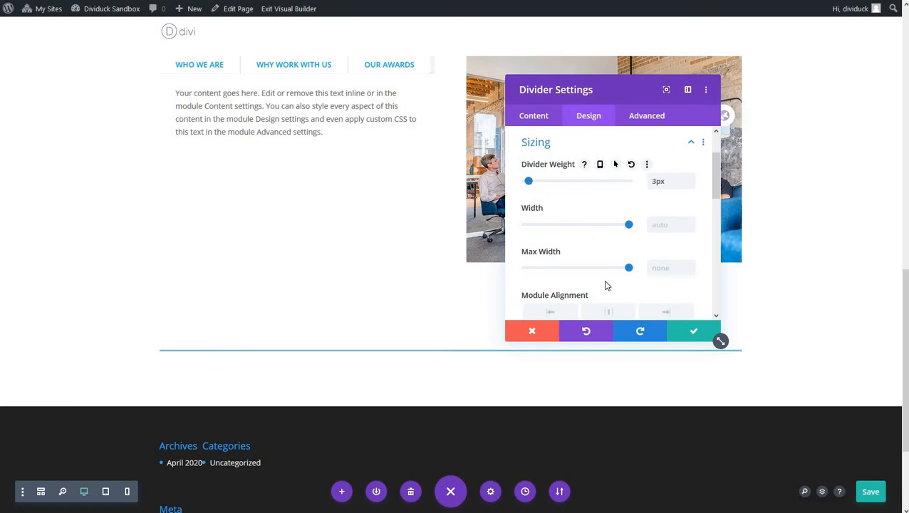
drag(629, 270, 540, 278)
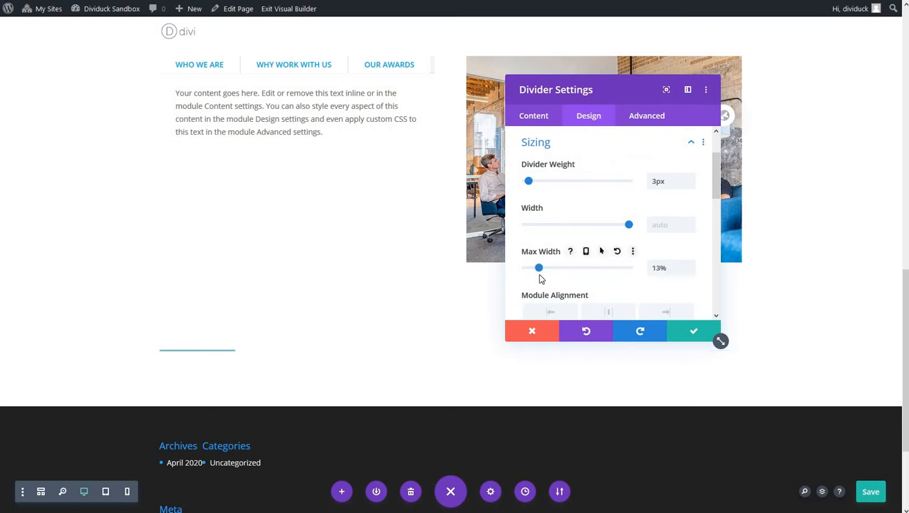
click(605, 313)
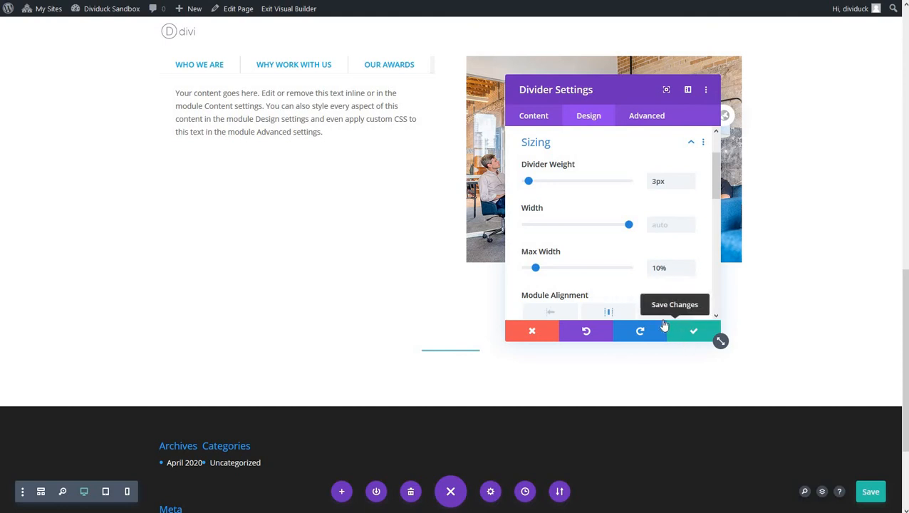
Set the divider's line color to white (#ffffff) and save the module
scroll(600, 246, up, 2)
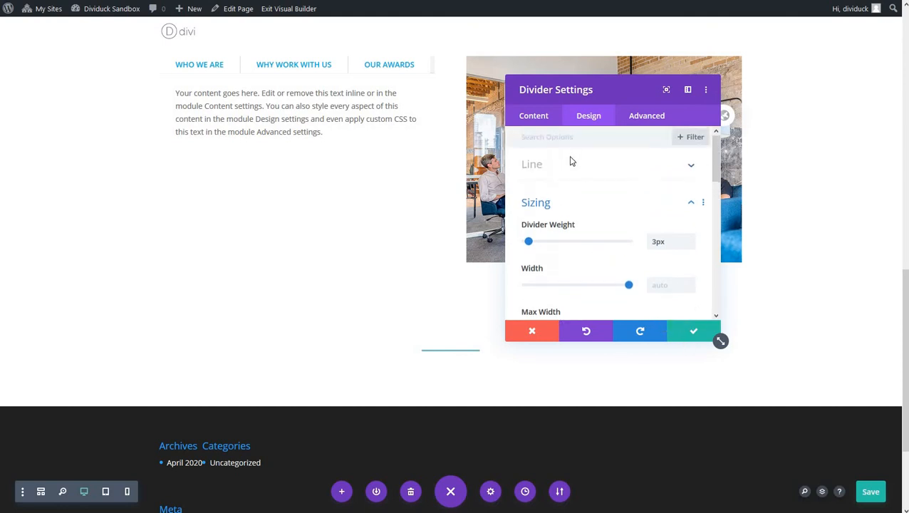
click(573, 169)
click(574, 214)
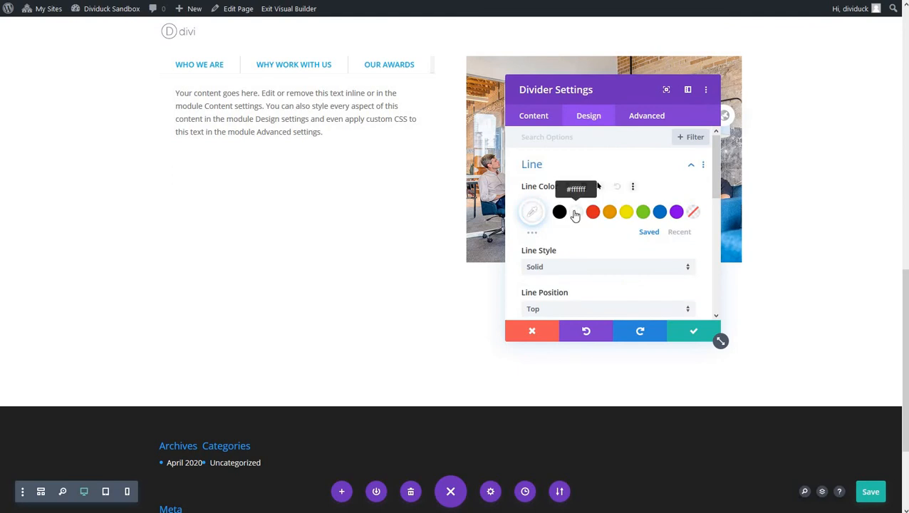
click(693, 332)
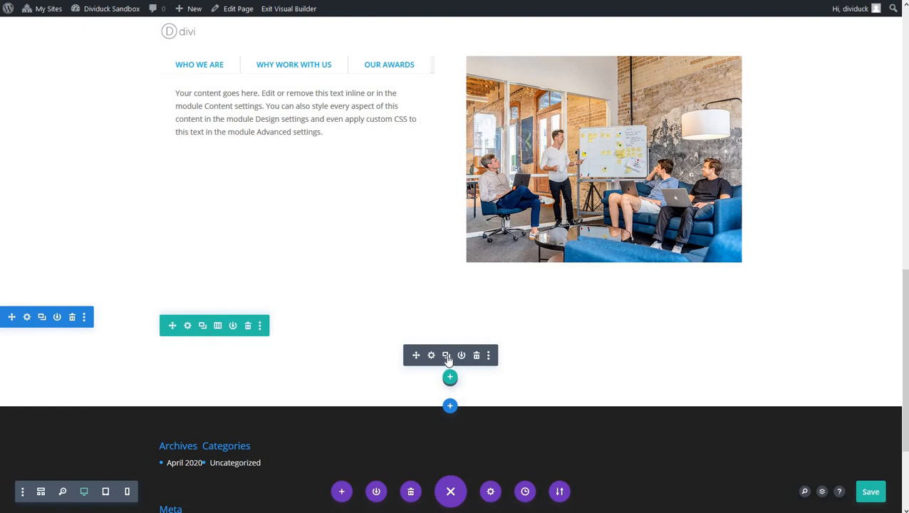
Duplicate the white divider and insert a Text module between the two dividers
click(446, 355)
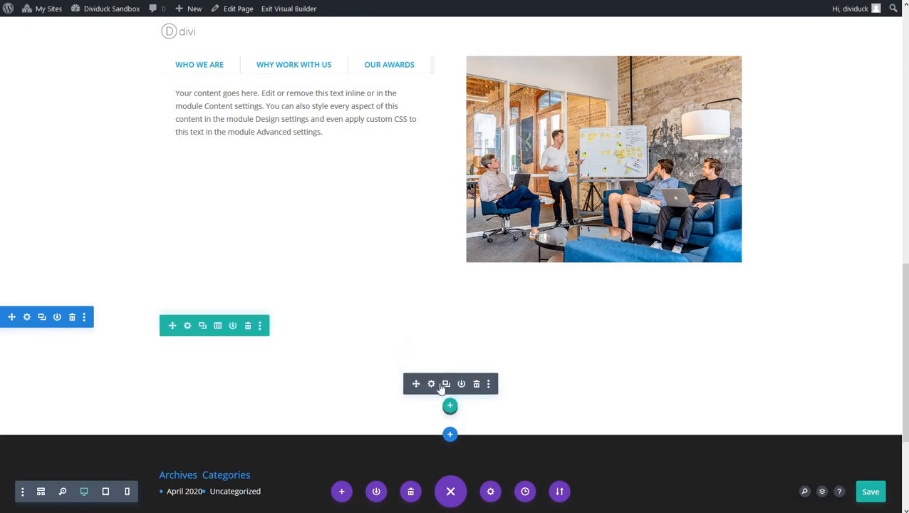
click(449, 378)
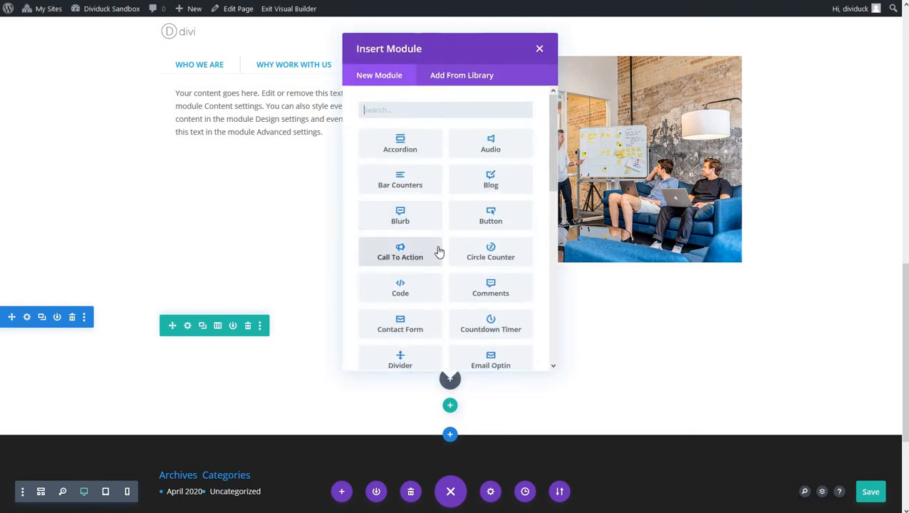
scroll(431, 251, down, 5)
scroll(424, 267, down, 1)
click(402, 311)
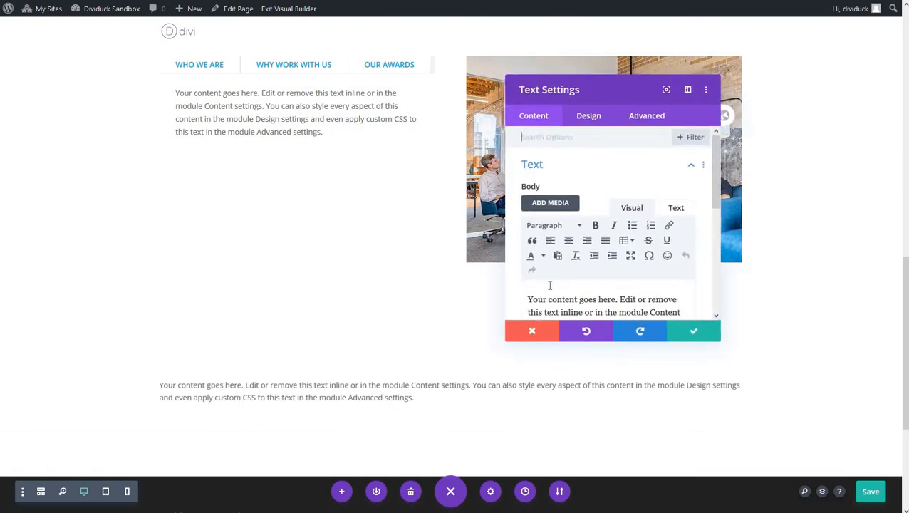
Format the new module's body text as Heading 2 and replace it with "Our Services"
click(539, 226)
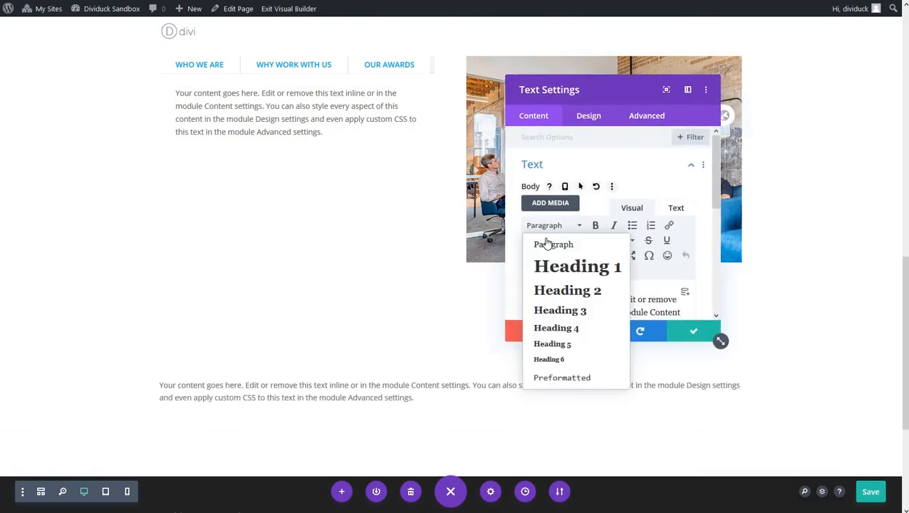
click(556, 292)
drag(528, 305, 634, 314)
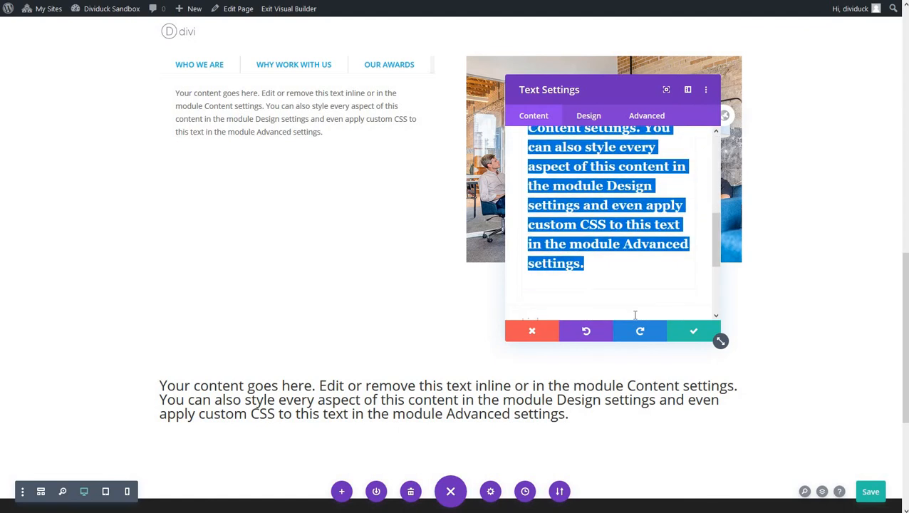
text(Our Services)
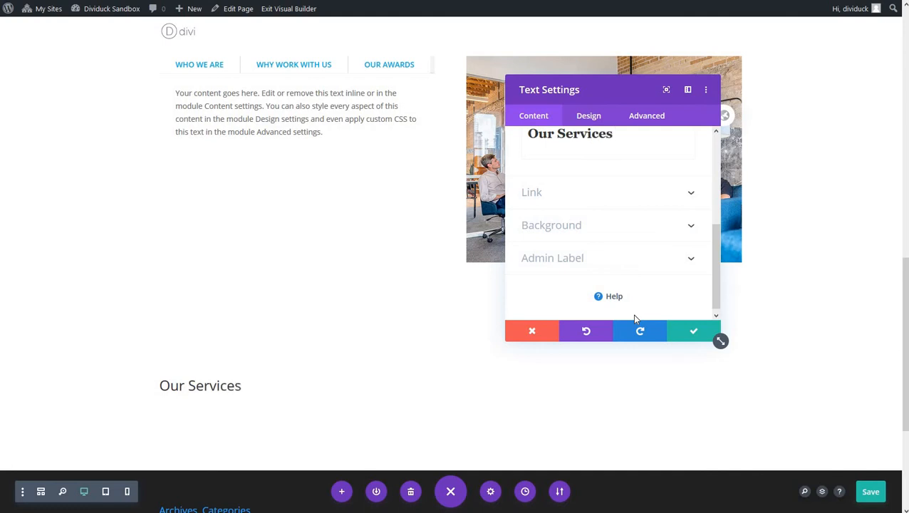
scroll(627, 239, up, 3)
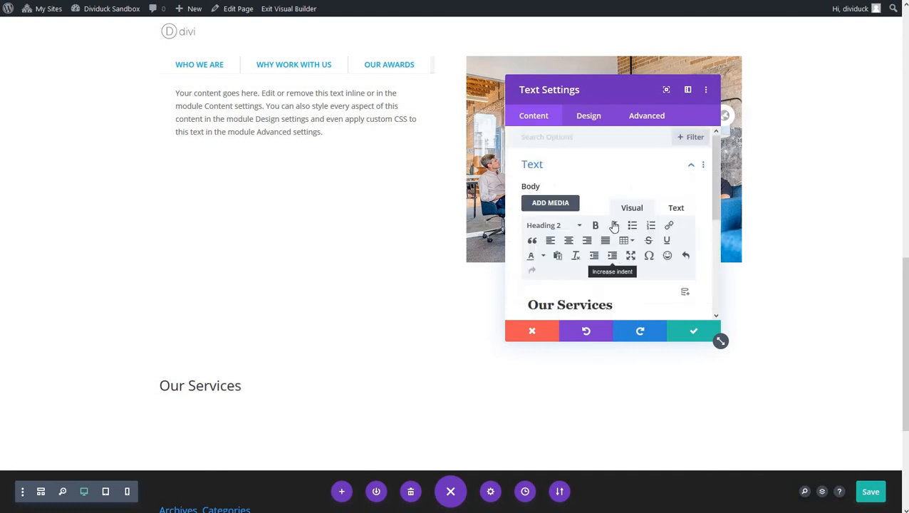
Check the heading level of the "Our Services" text and set its Heading 2 font weight to Bold
click(588, 116)
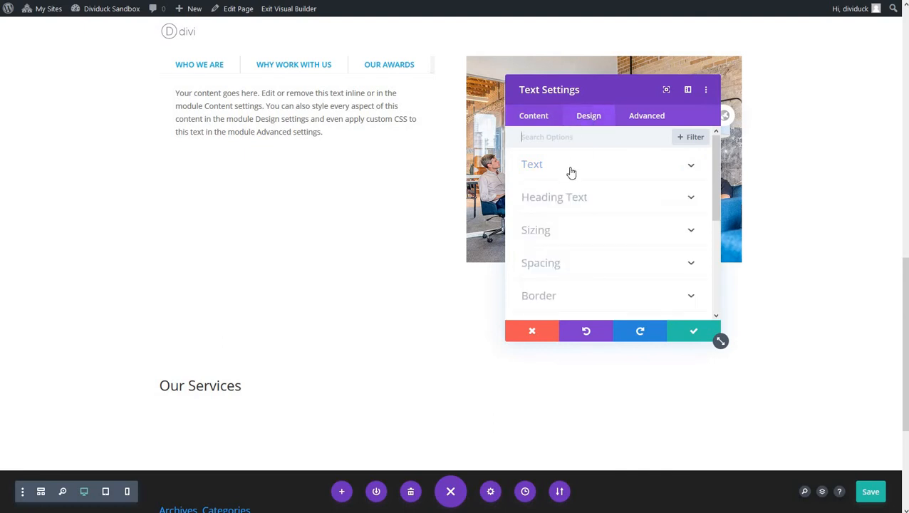
click(569, 203)
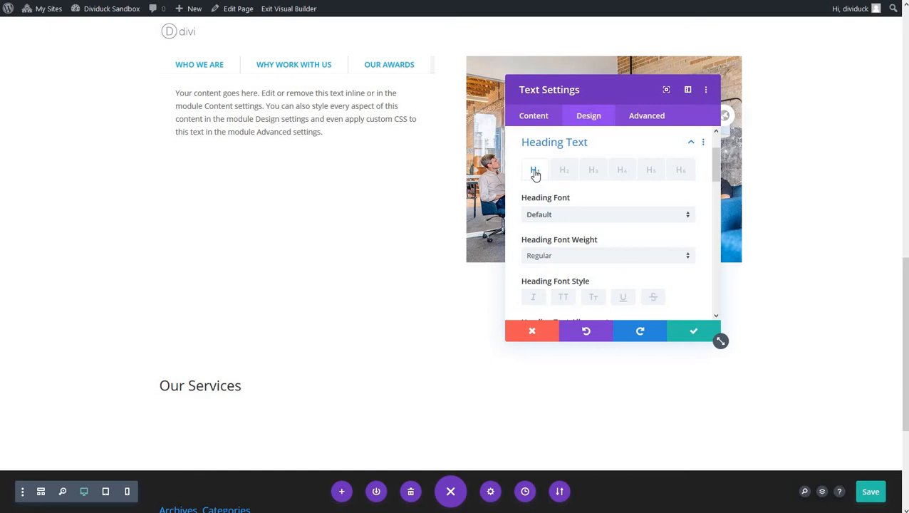
click(534, 115)
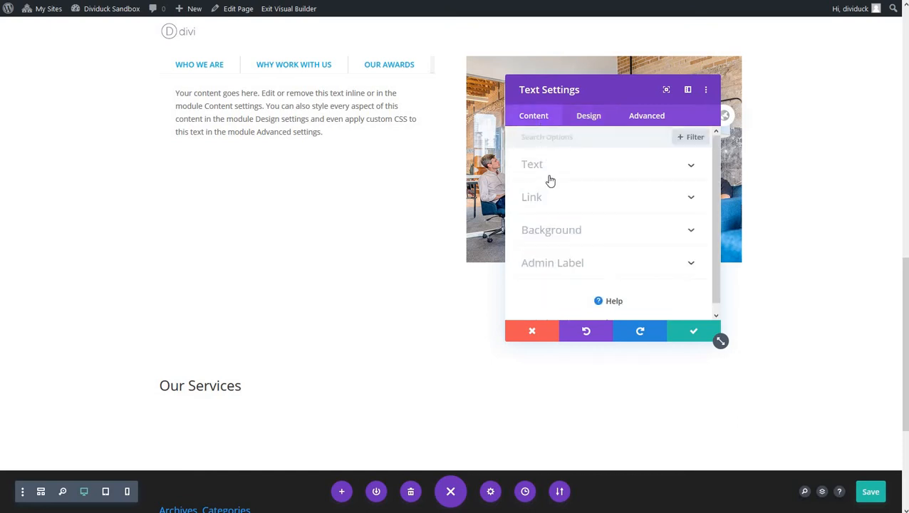
click(549, 178)
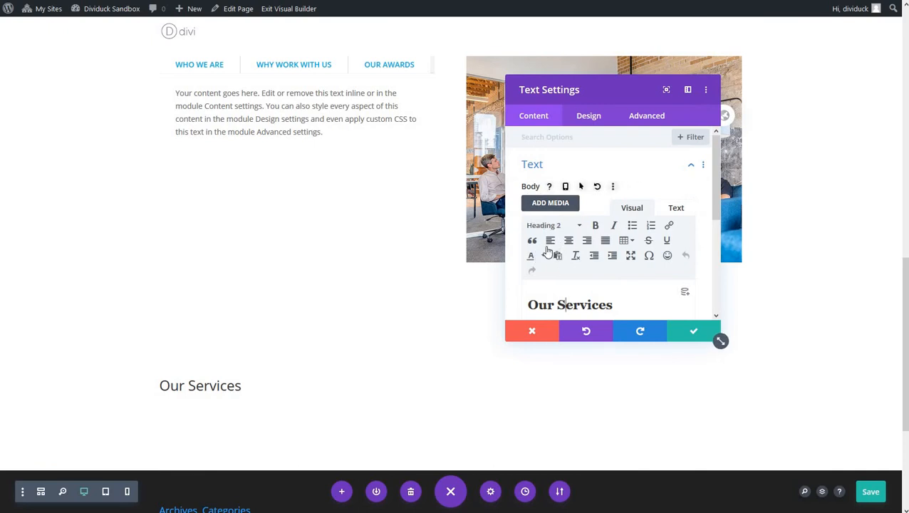
click(584, 121)
click(567, 200)
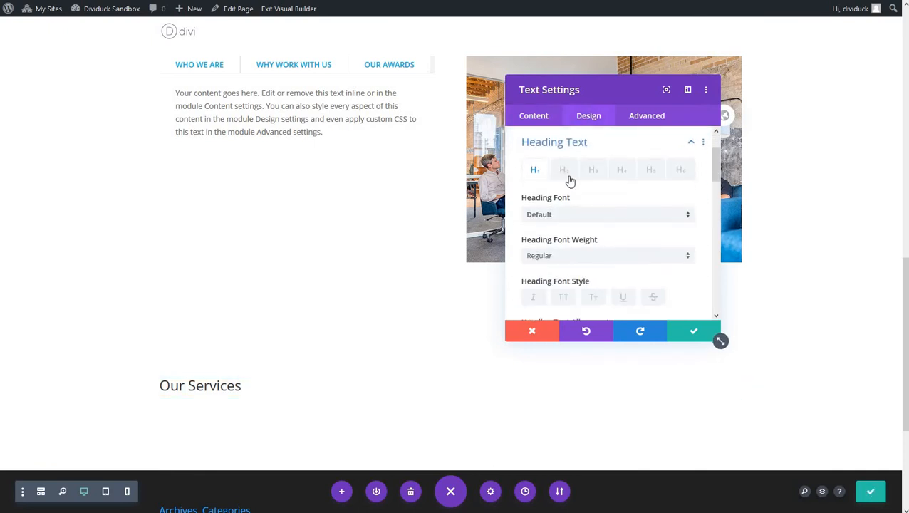
click(563, 171)
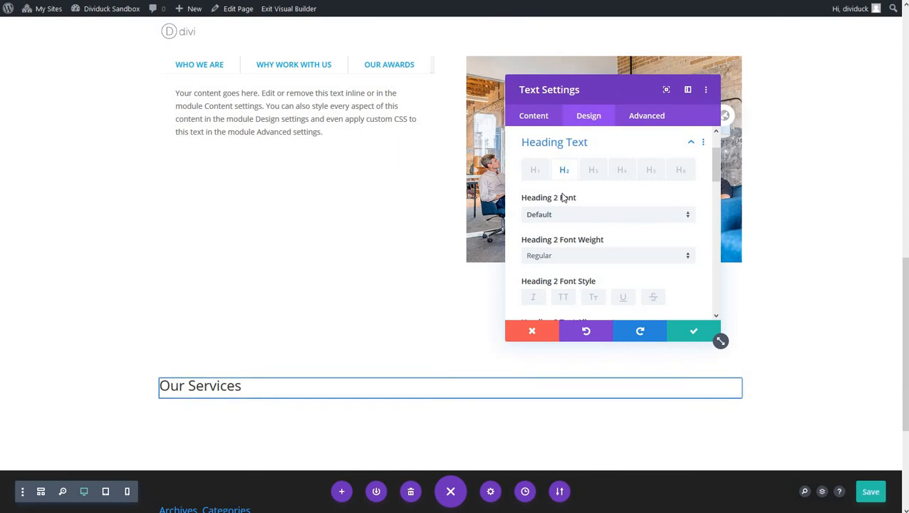
click(570, 258)
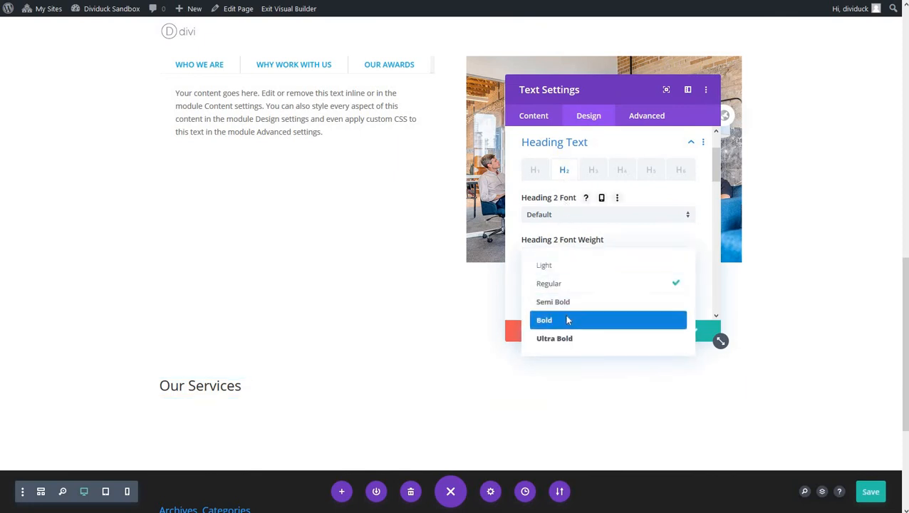
click(567, 321)
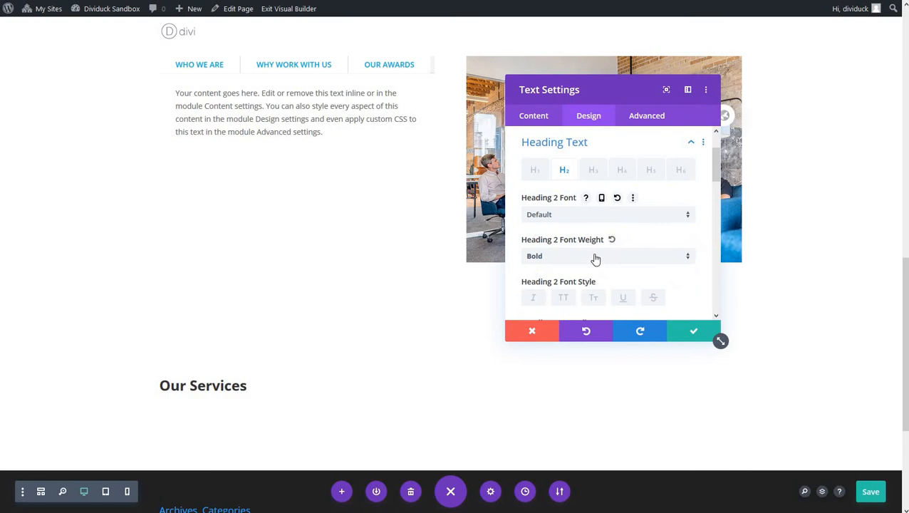
Center-align the "Our Services" heading and set its Heading 2 text size to 45px
scroll(595, 258, down, 3)
click(586, 218)
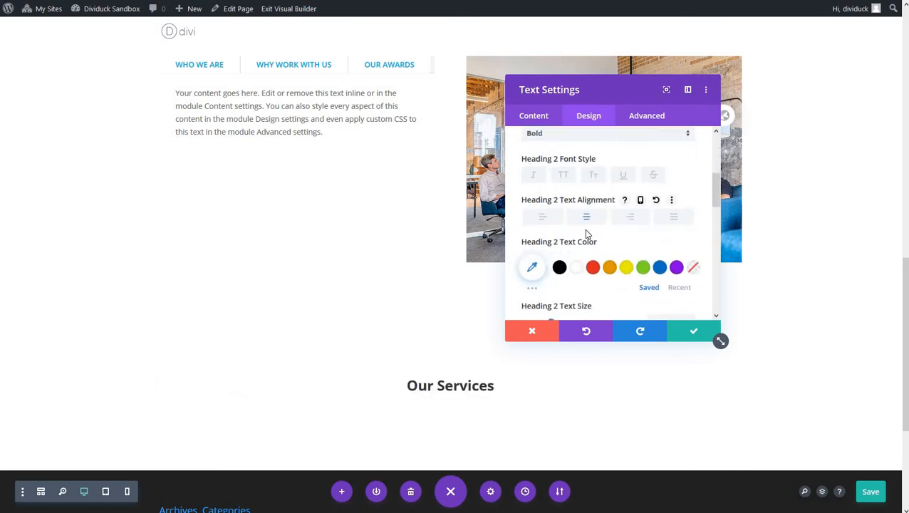
scroll(586, 233, down, 3)
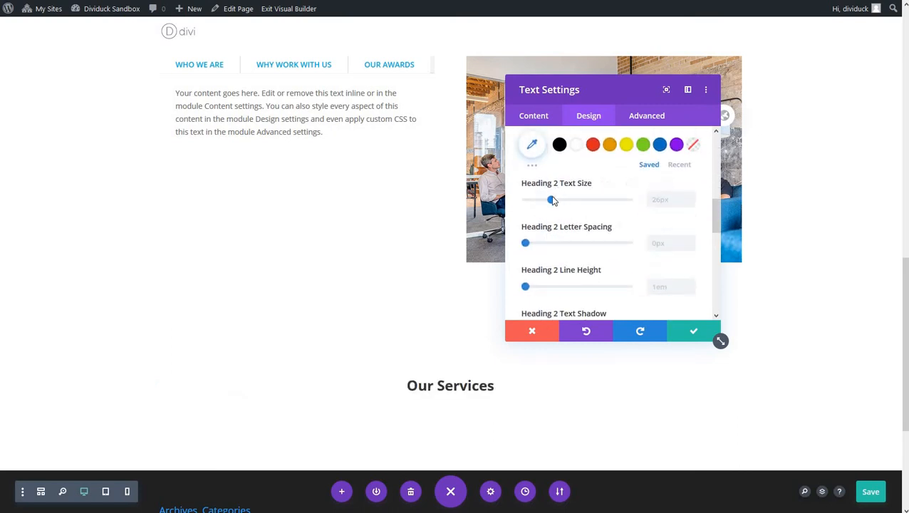
drag(552, 201, 572, 207)
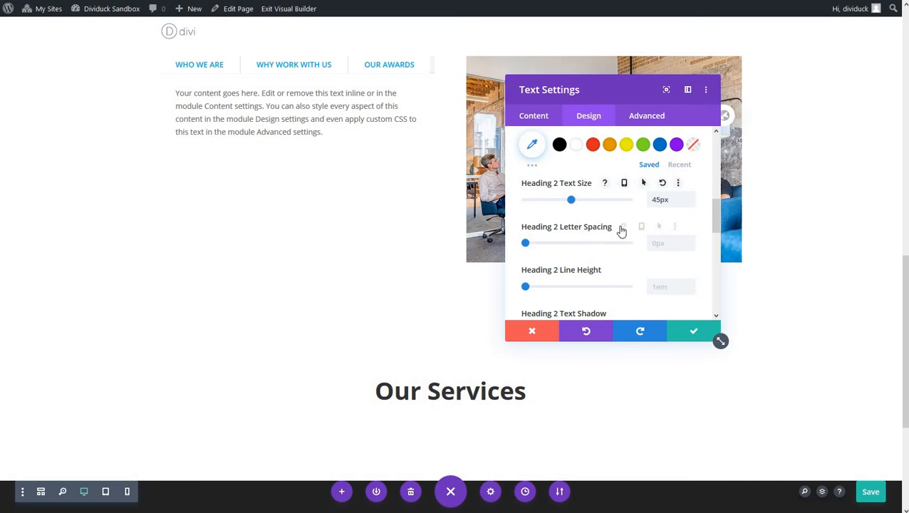
Set the Heading 2 text color to white (#ffffff) and save the text module
scroll(601, 221, up, 2)
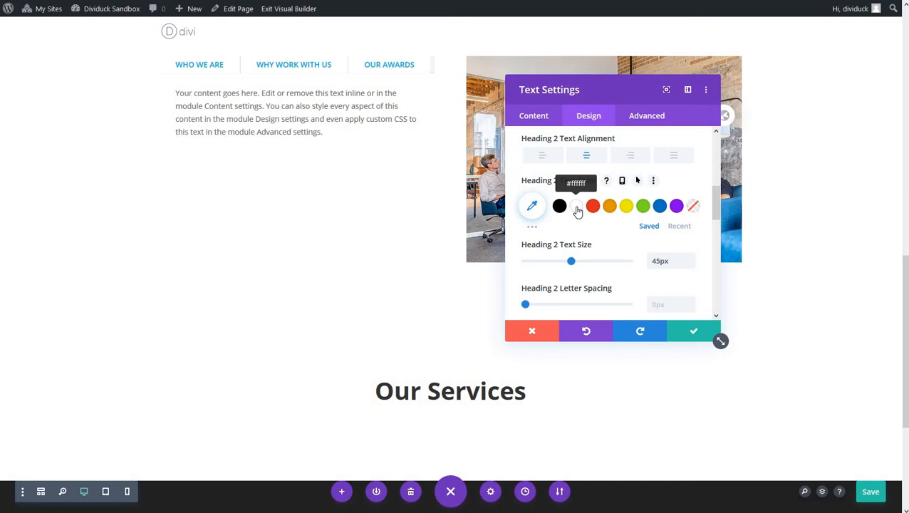
click(576, 208)
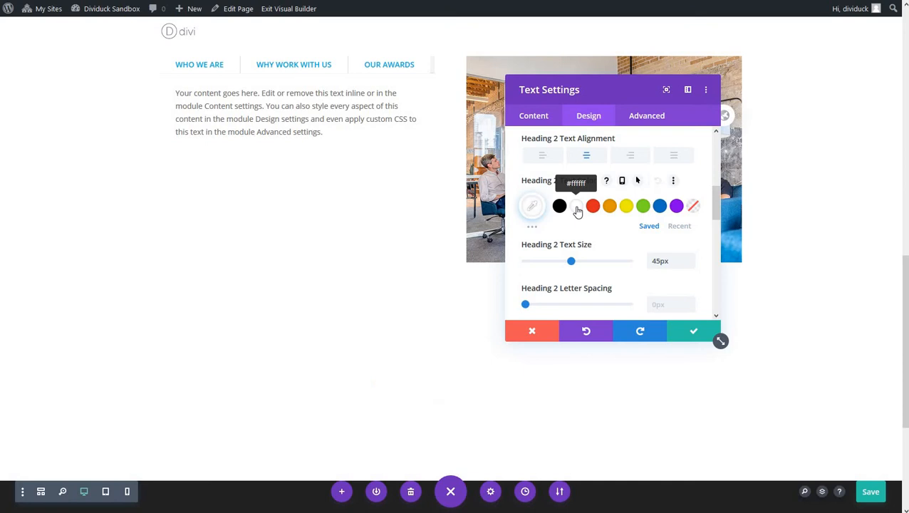
click(694, 332)
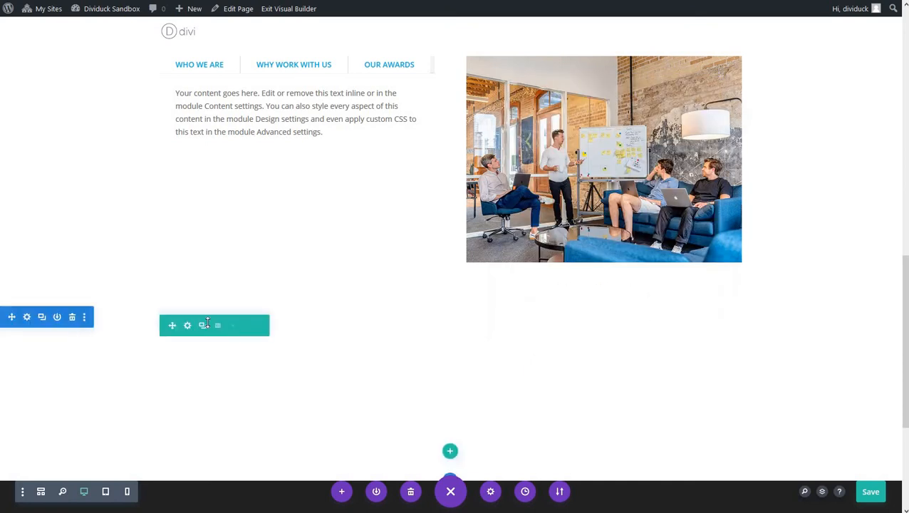
Upload about-us-full.jpg and set it as the background image of the "Our Services" section
click(26, 316)
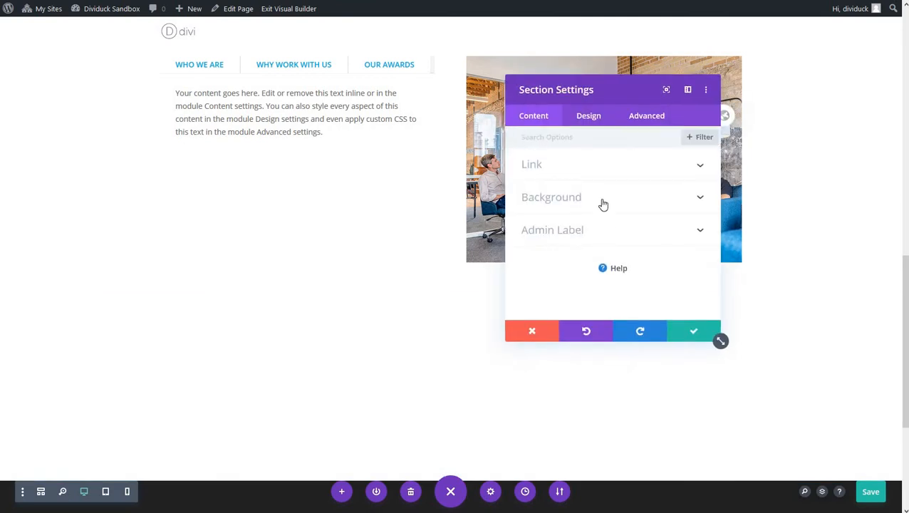
click(603, 205)
click(629, 187)
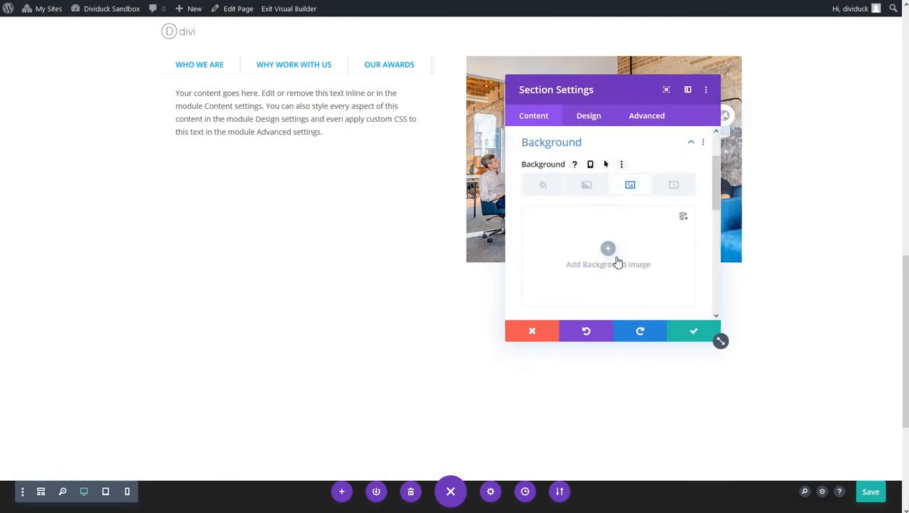
click(609, 249)
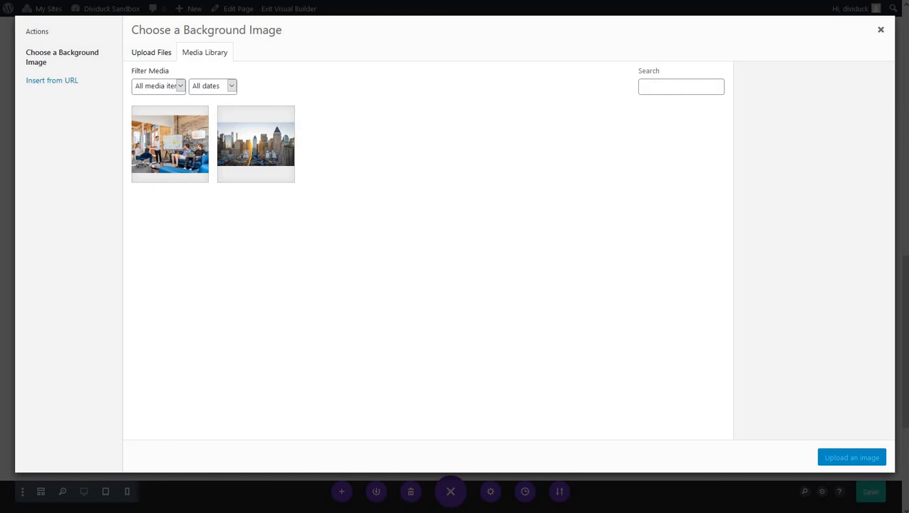
drag(905, 228, 531, 315)
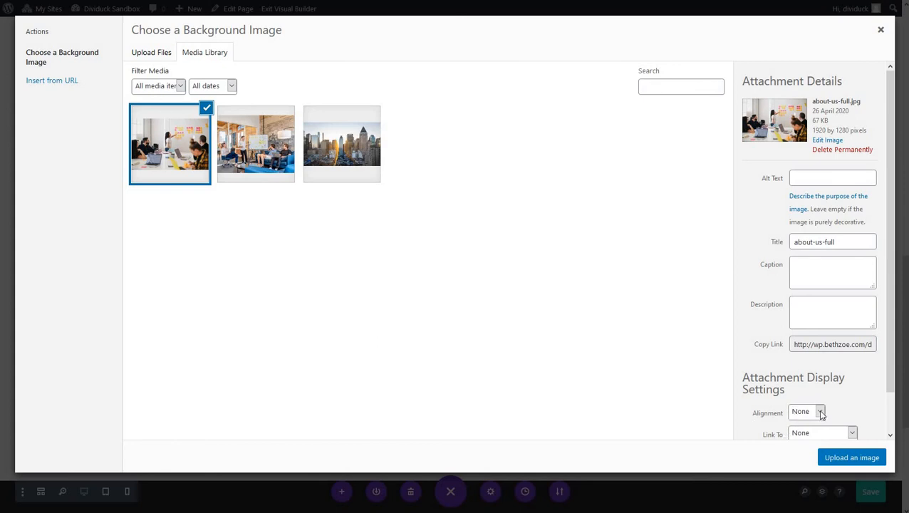
click(852, 458)
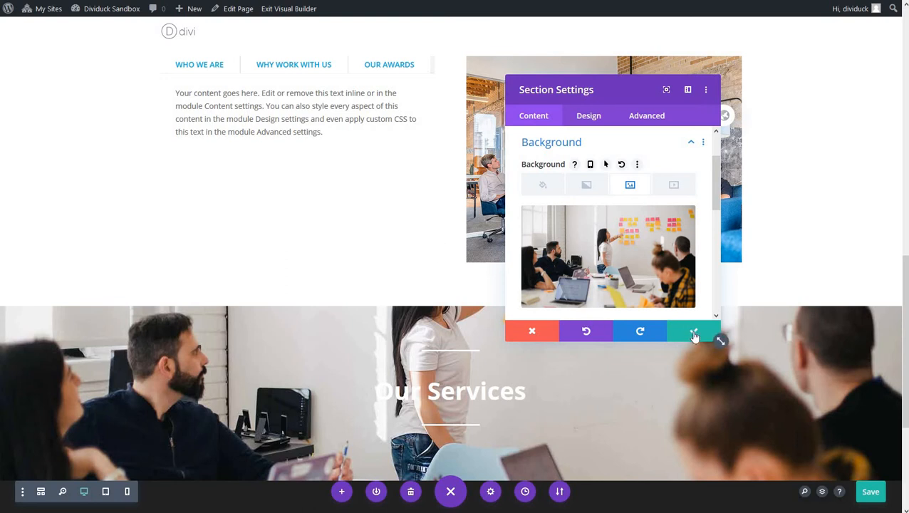
Add a background gradient to the section and set its first color to purple #8300e9 at 0.8 opacity
click(586, 187)
click(607, 249)
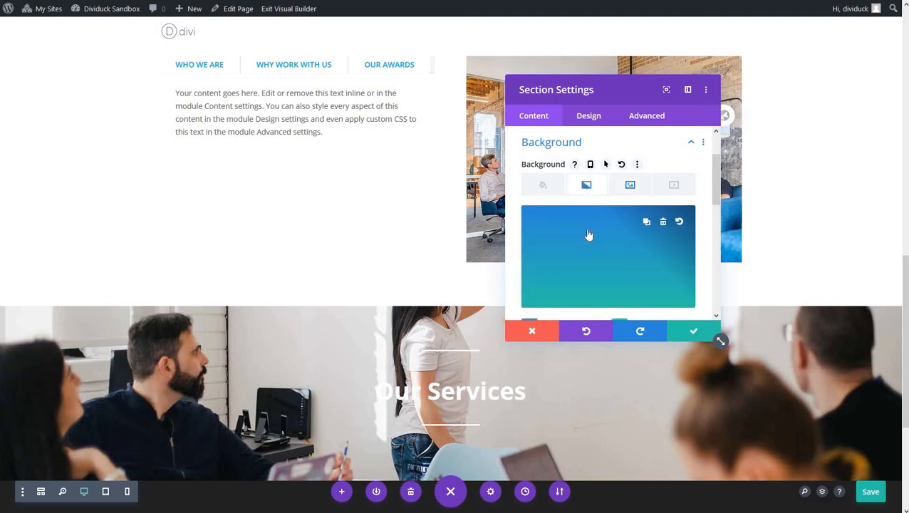
scroll(582, 228, down, 2)
click(571, 208)
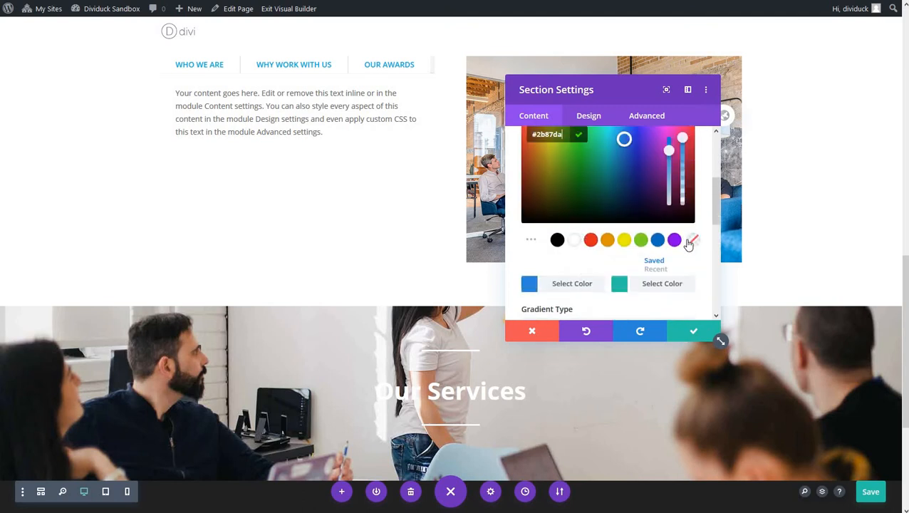
click(675, 241)
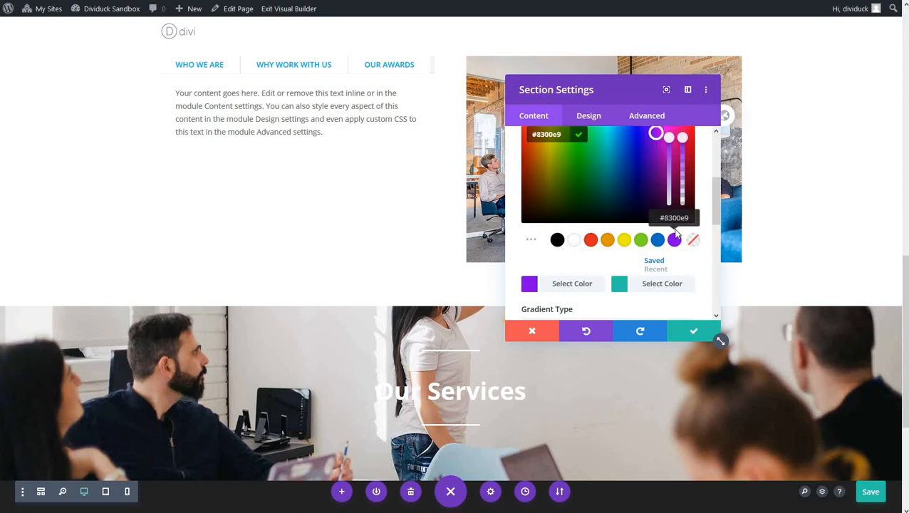
drag(683, 139, 680, 156)
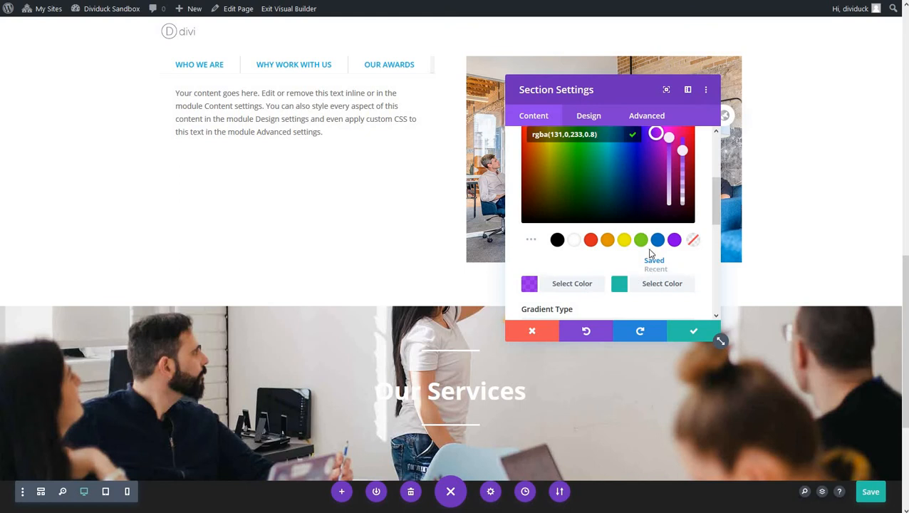
Set the gradient's second color to blue #0c71c3 at about 0.76 opacity
click(660, 283)
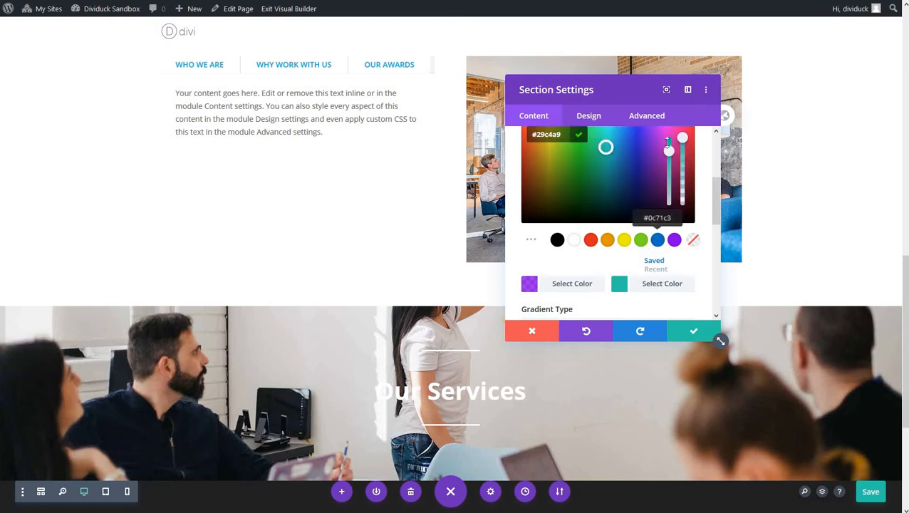
click(657, 239)
drag(682, 139, 682, 153)
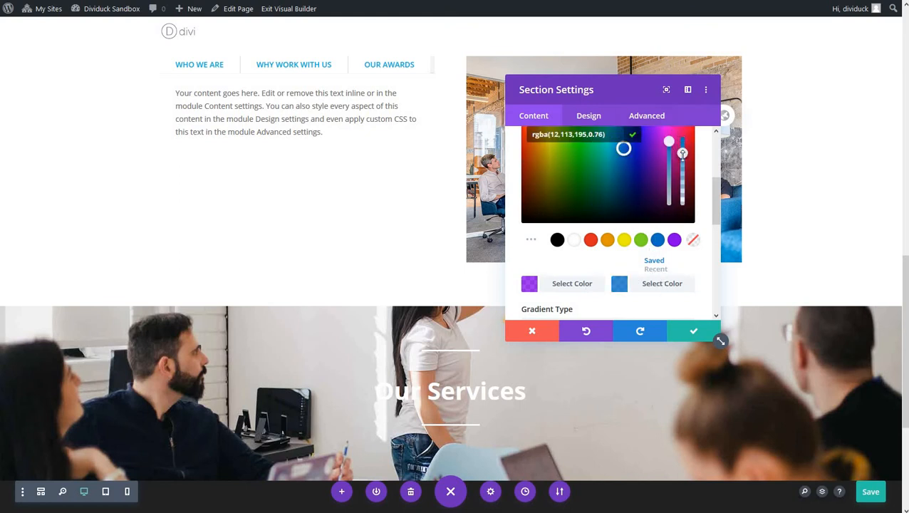
Set the linear gradient's direction to 141deg and move its start position slightly above 0%
scroll(580, 299, down, 3)
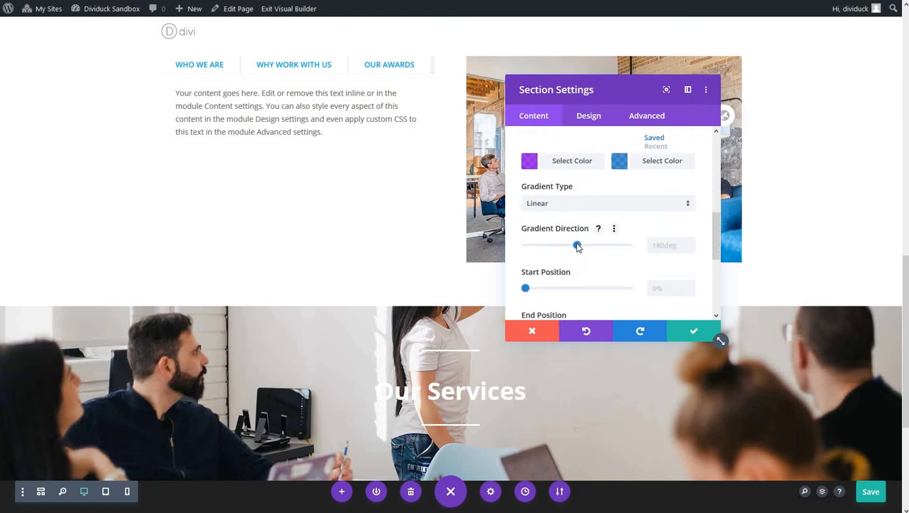
drag(577, 247, 564, 247)
scroll(566, 246, down, 1)
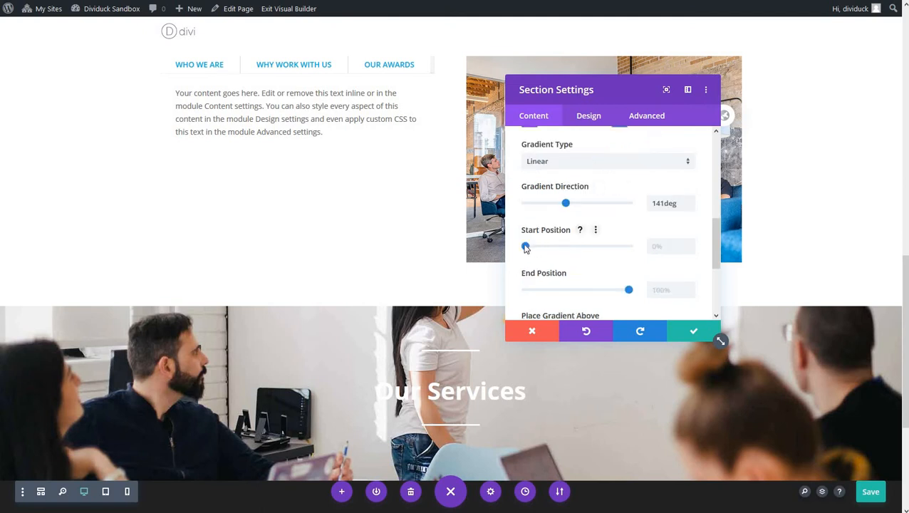
click(534, 246)
Place the gradient above the background image and save the section settings
scroll(608, 265, down, 3)
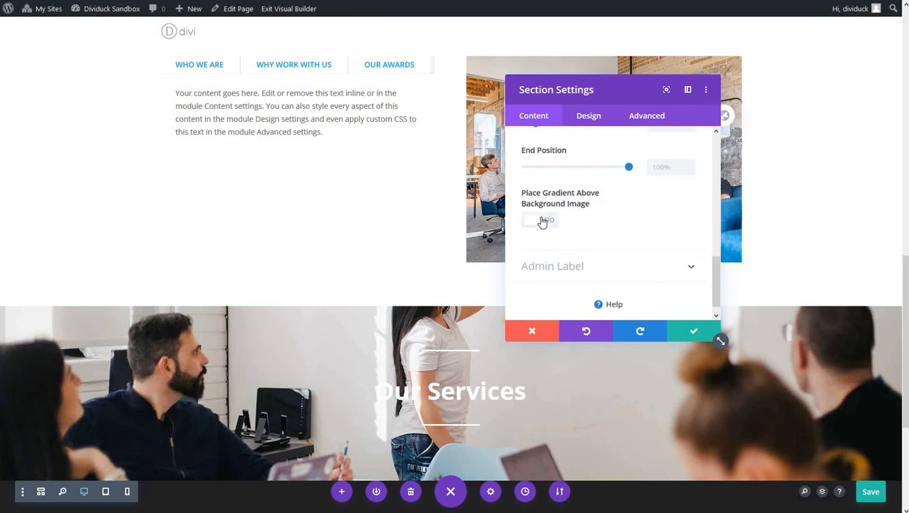
click(541, 221)
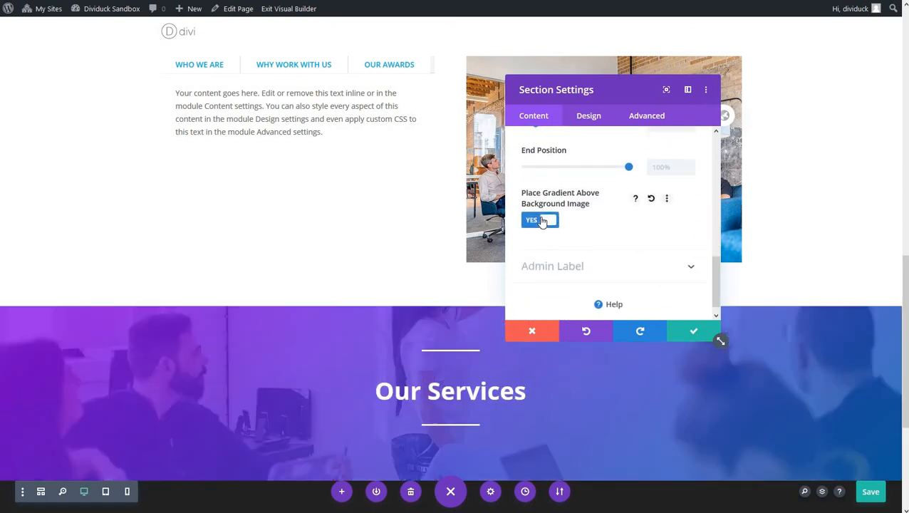
click(694, 333)
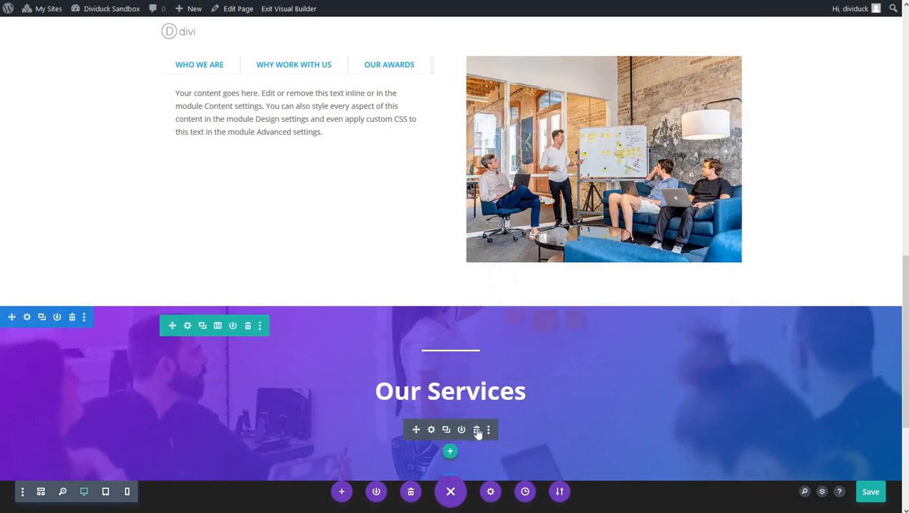
Delete the divider below the "Our Services" heading and insert a row with three equal columns underneath
click(475, 429)
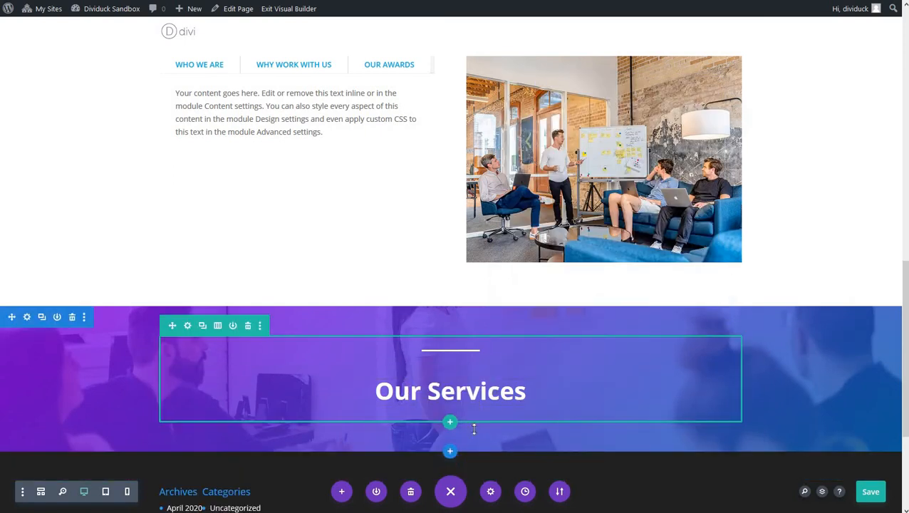
click(450, 422)
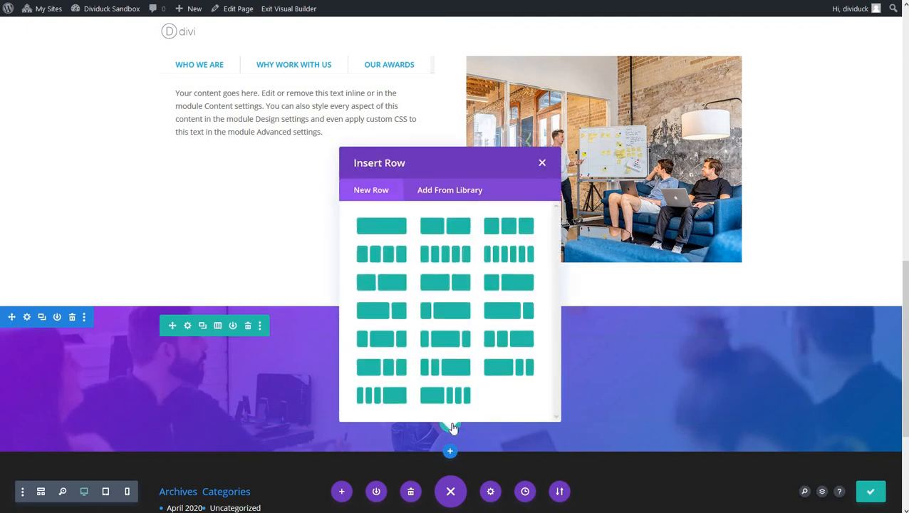
click(499, 222)
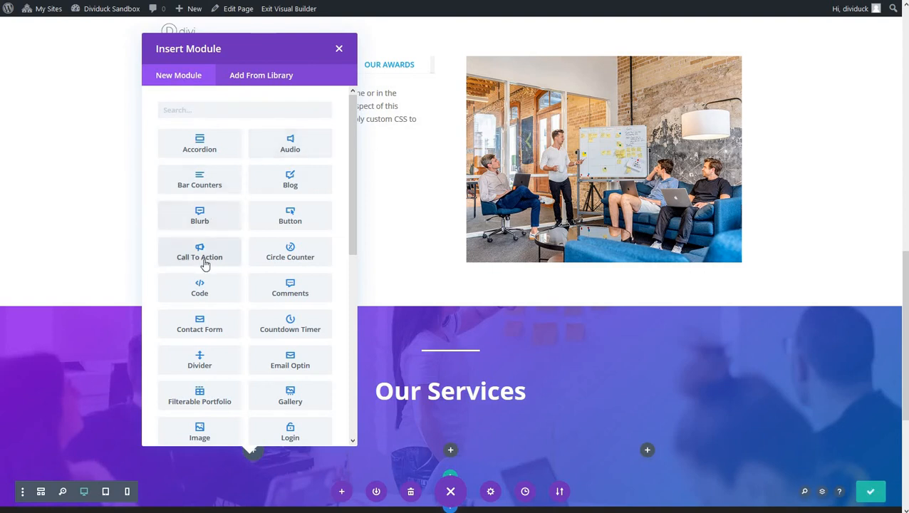
Add a Blurb module to the first column and set its title to "Service Name"
click(226, 219)
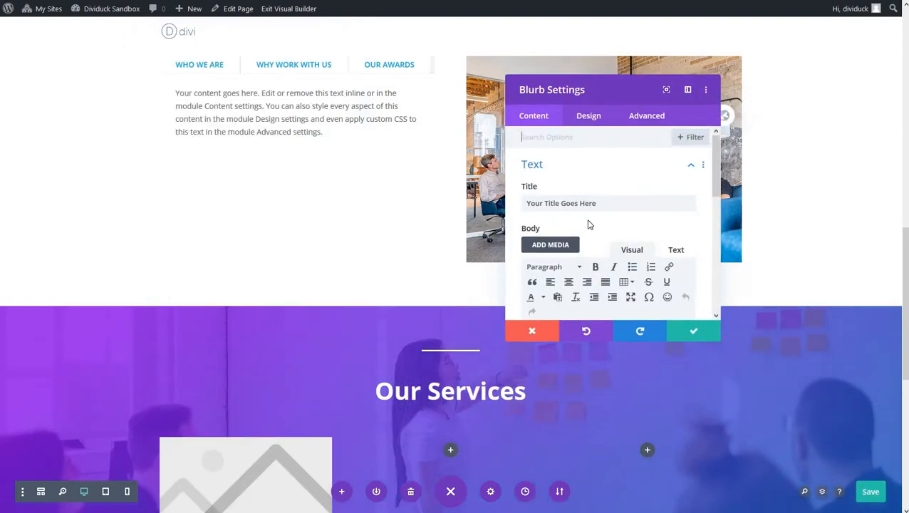
drag(608, 203, 525, 203)
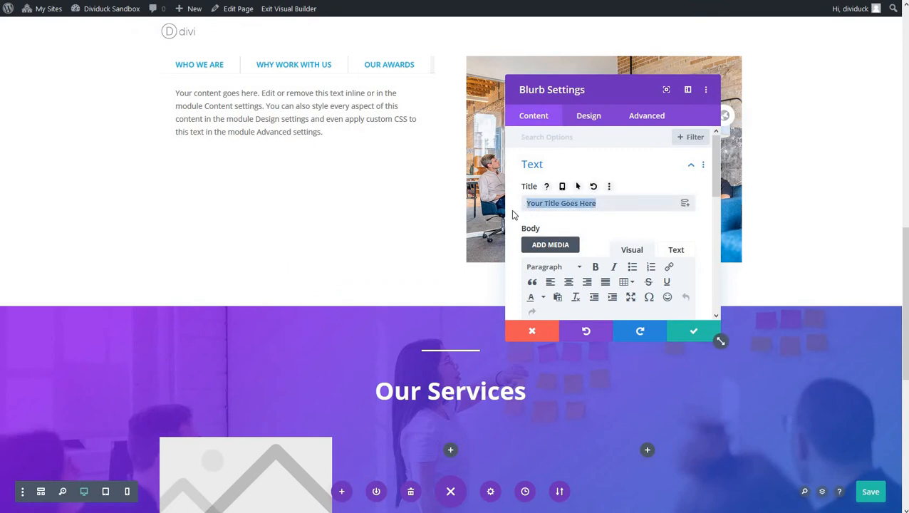
text(Service Name)
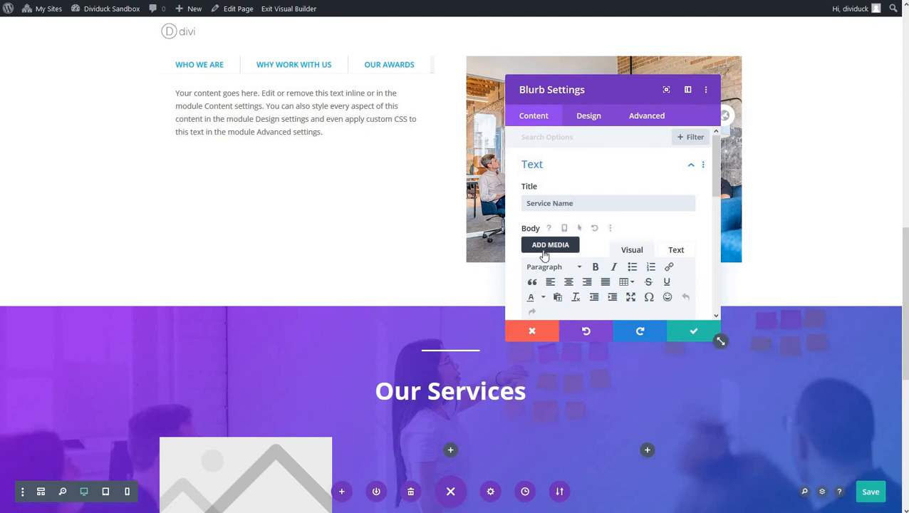
Switch the blurb from an image to an icon and choose the checked square box icon
scroll(596, 226, down, 3)
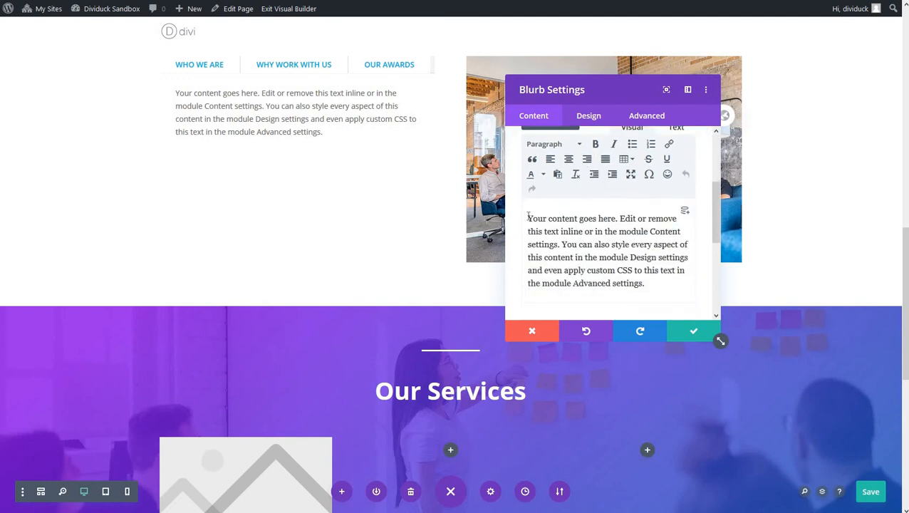
scroll(567, 225, down, 5)
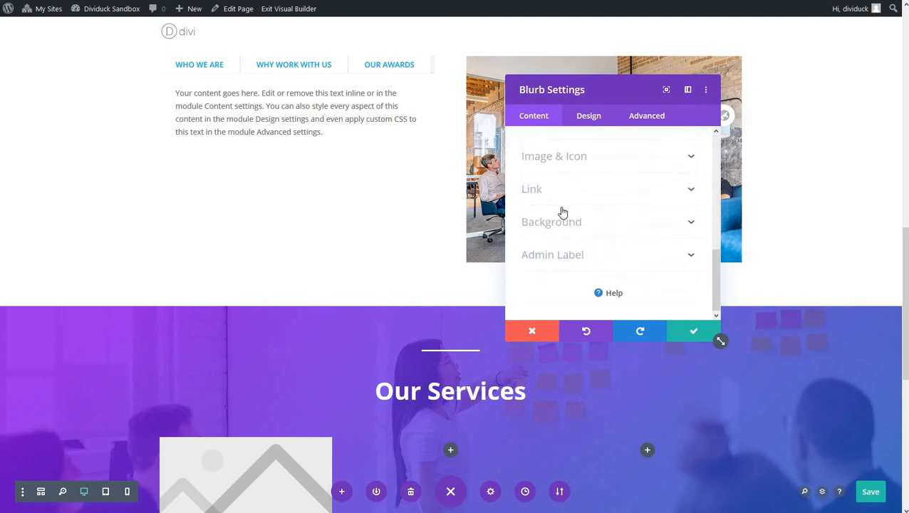
click(573, 161)
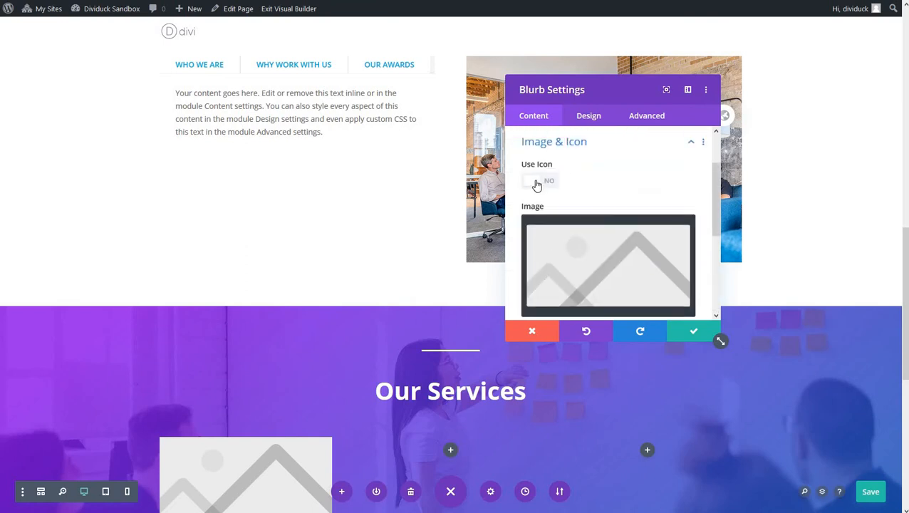
click(538, 184)
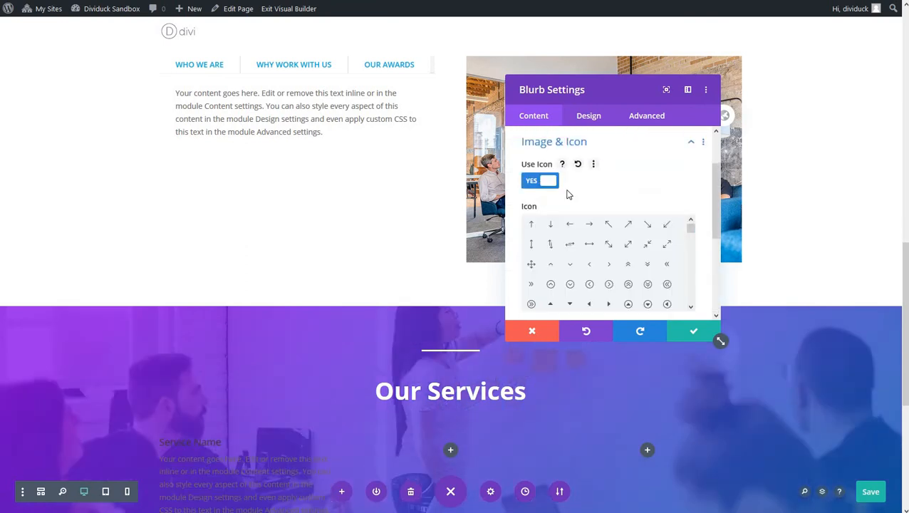
scroll(645, 198, down, 2)
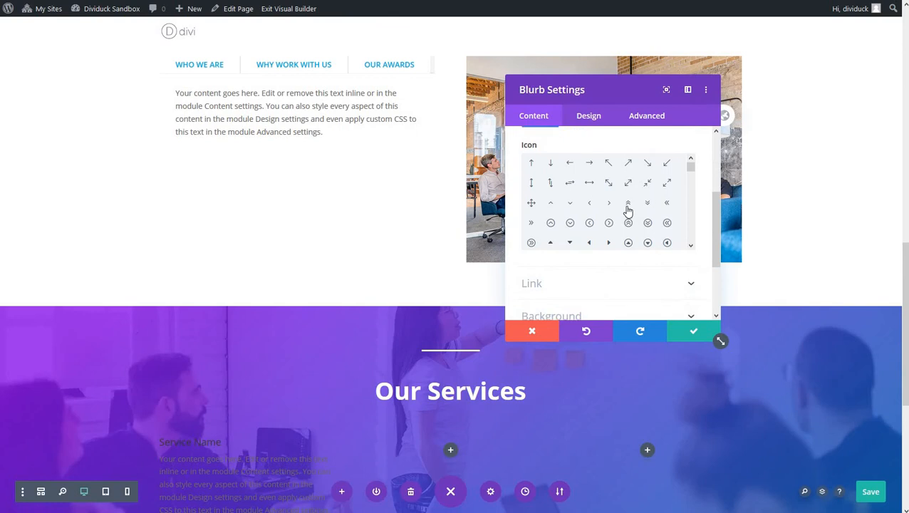
scroll(609, 207, down, 1)
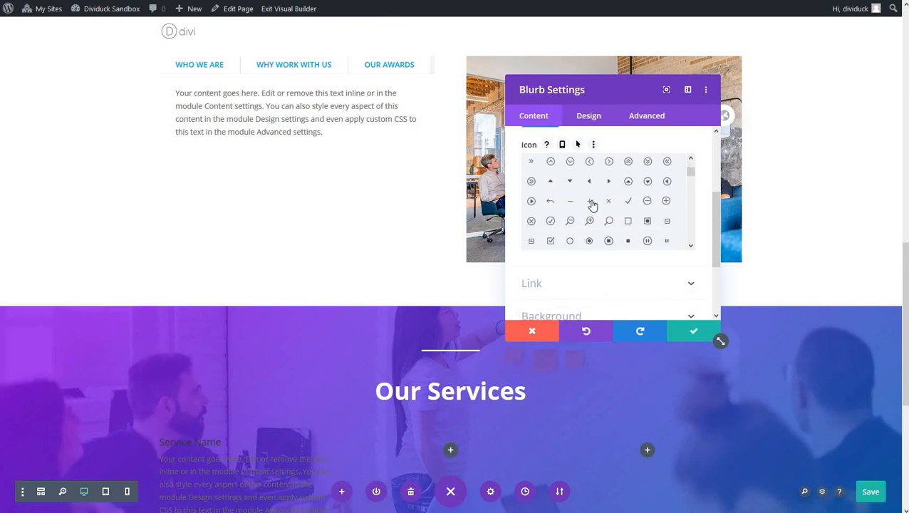
click(549, 241)
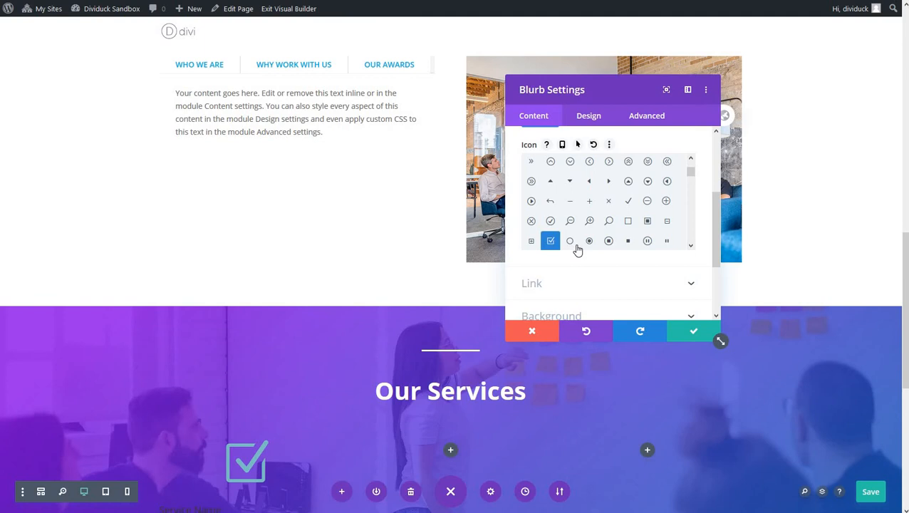
Enable the circle around the blurb's icon and set the icon color to white (#ffffff)
click(588, 118)
click(569, 171)
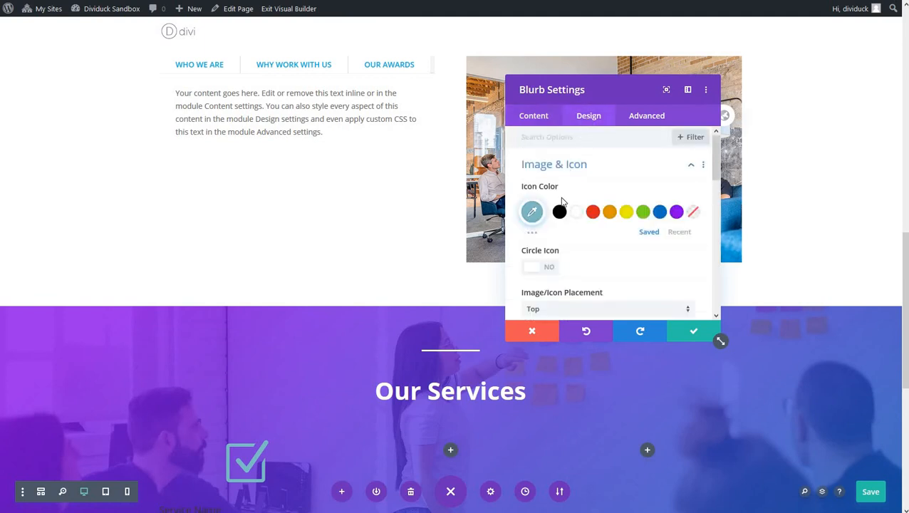
click(541, 266)
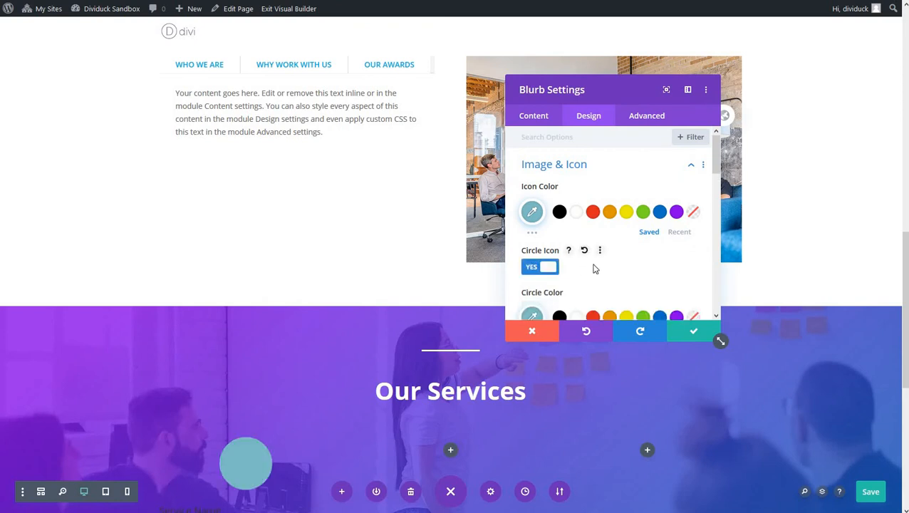
scroll(594, 266, down, 2)
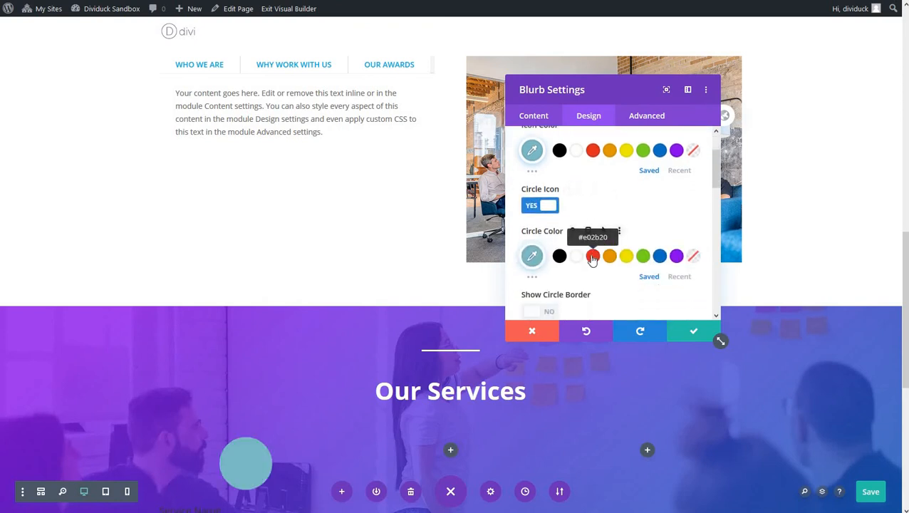
scroll(584, 235, up, 2)
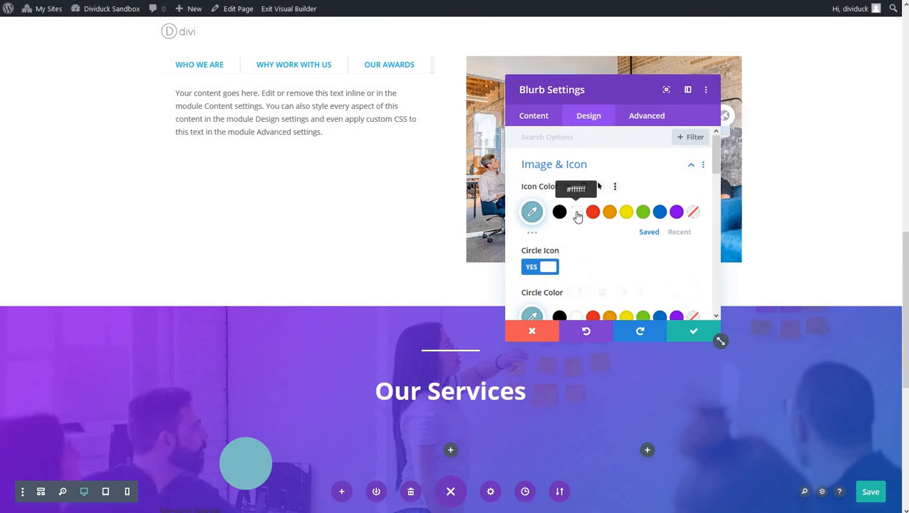
click(576, 212)
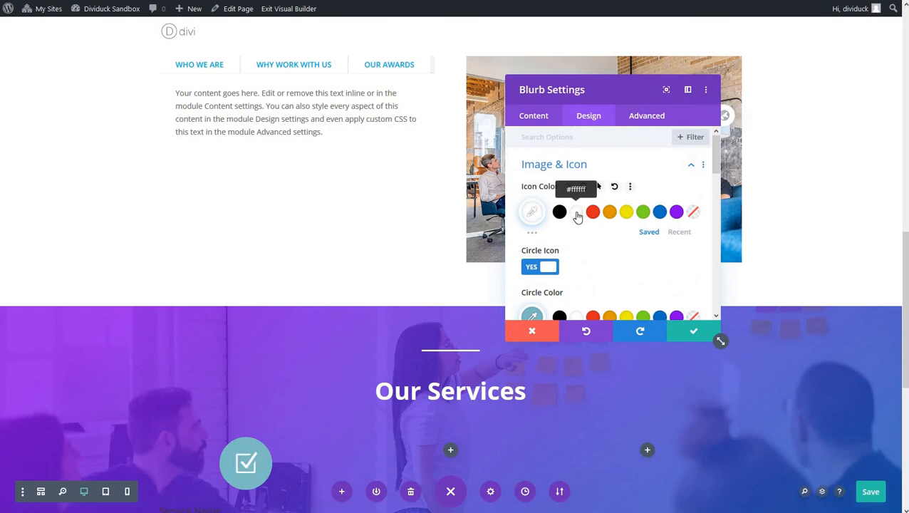
Set the circle color of the blurb's icon to #02b3e4
scroll(577, 216, down, 4)
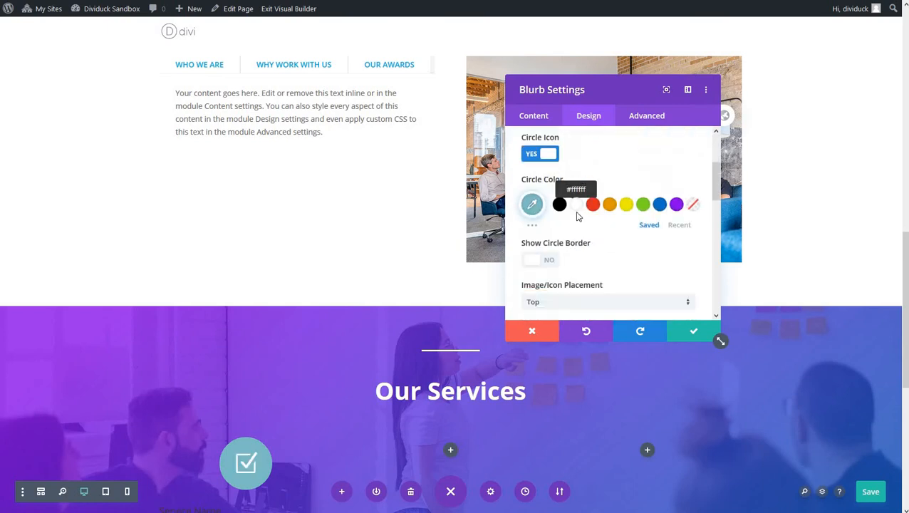
click(531, 195)
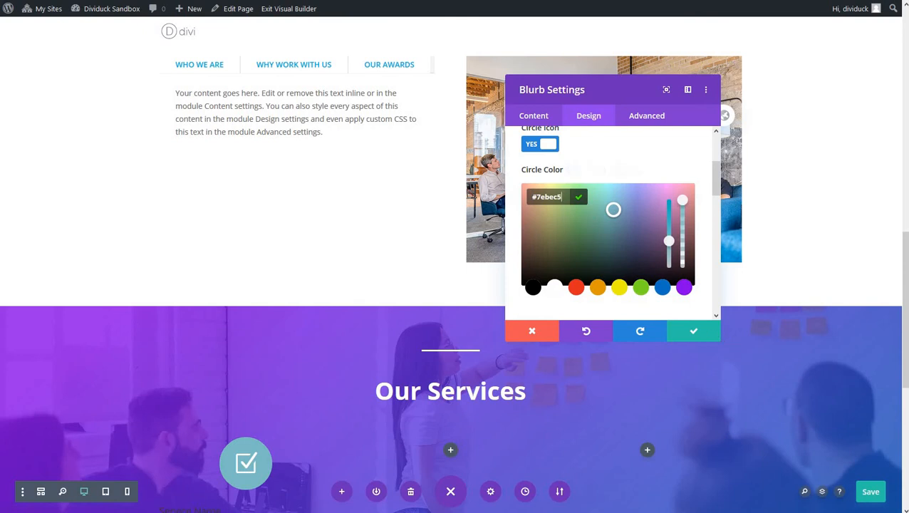
key(ctrl+s)
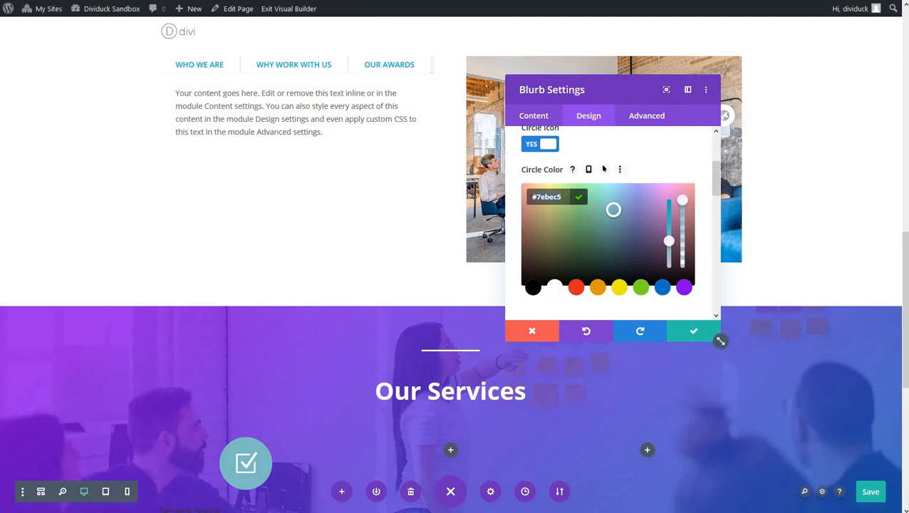
text(#02b3e4)
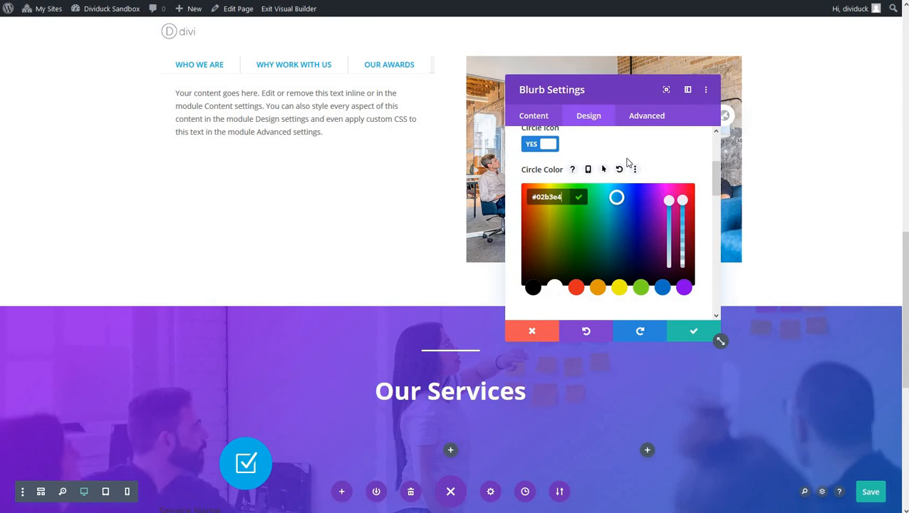
Place the blurb's icon to the left of its text
scroll(627, 171, down, 5)
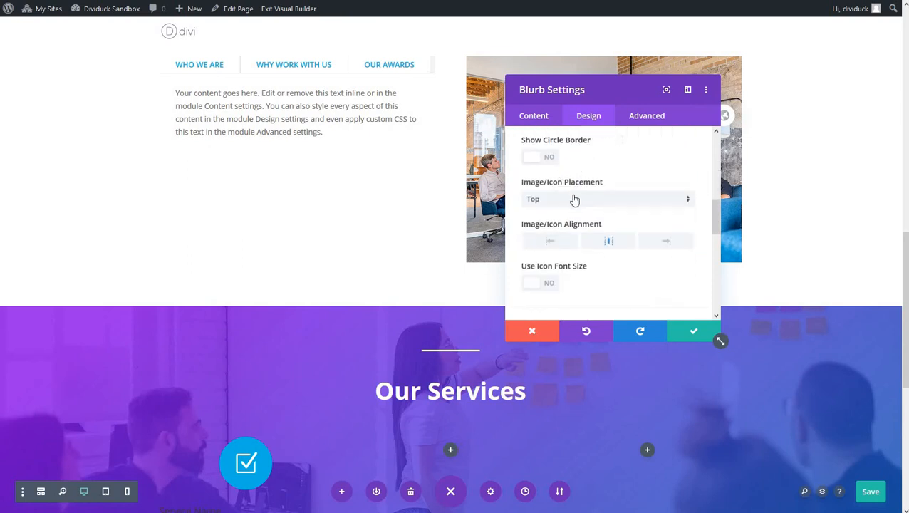
click(576, 200)
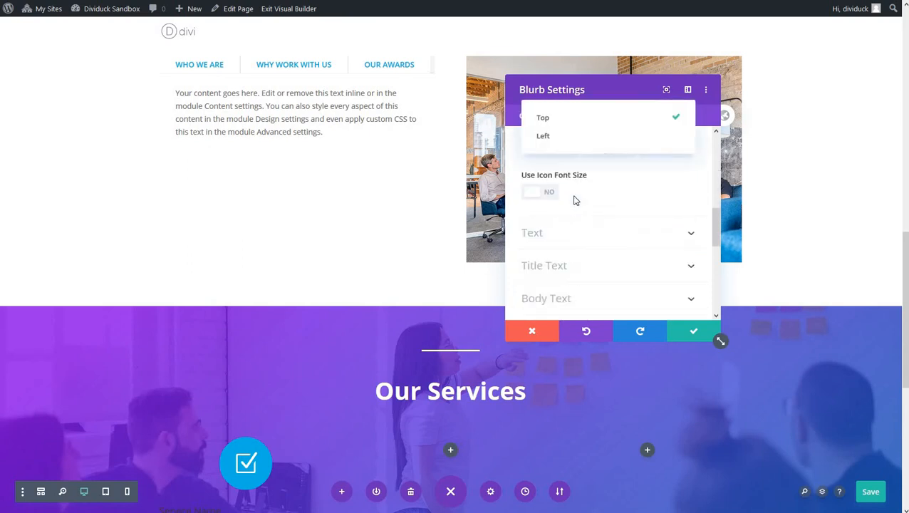
click(558, 136)
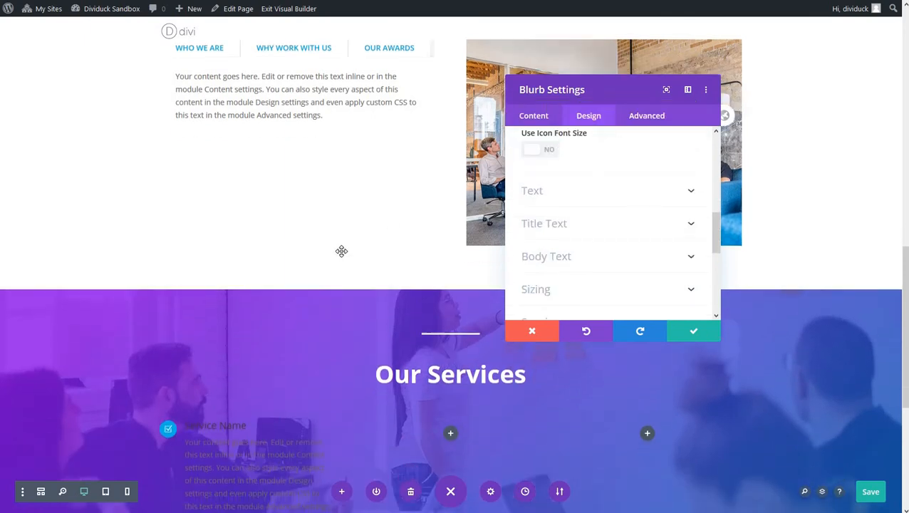
scroll(359, 249, down, 2)
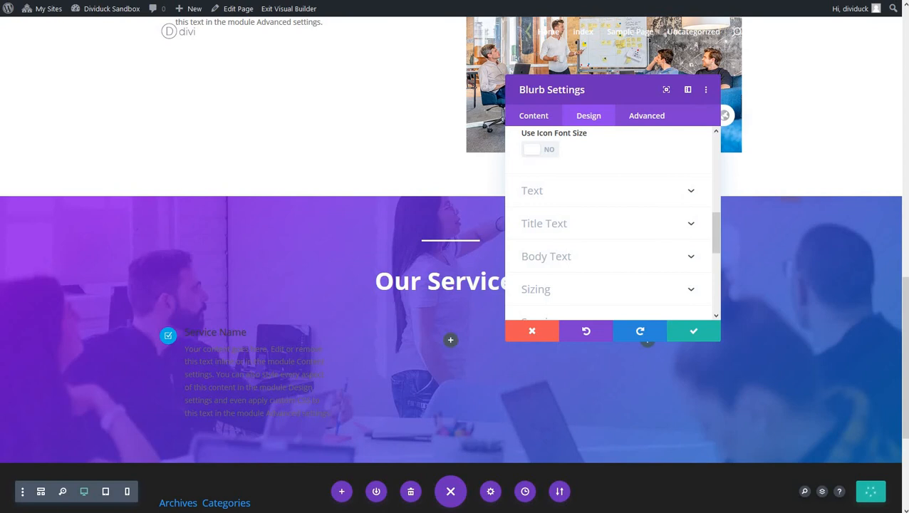
Make the blurb's title text bold and set its color to #02b3e4
click(577, 226)
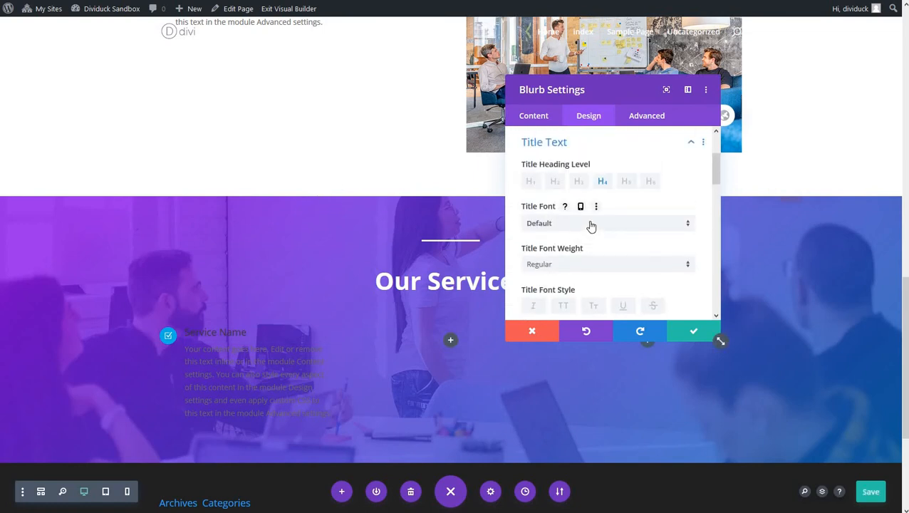
scroll(592, 262, down, 2)
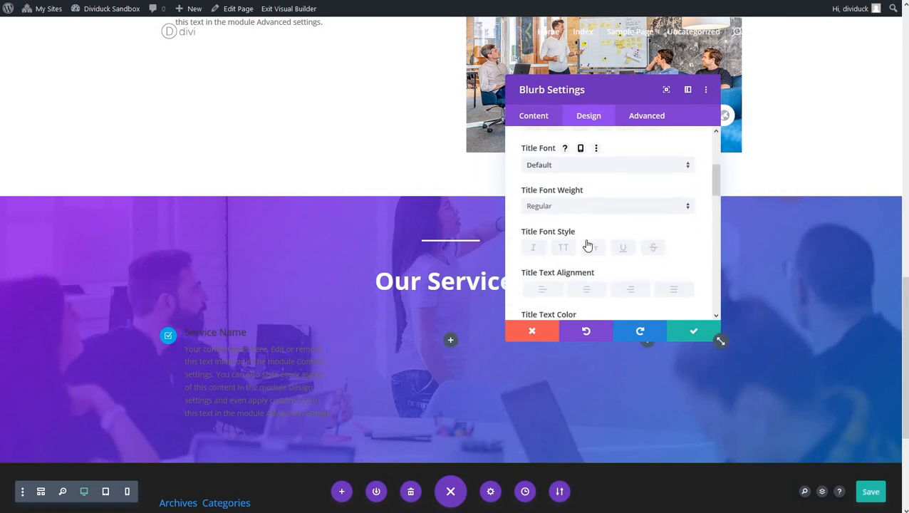
click(580, 206)
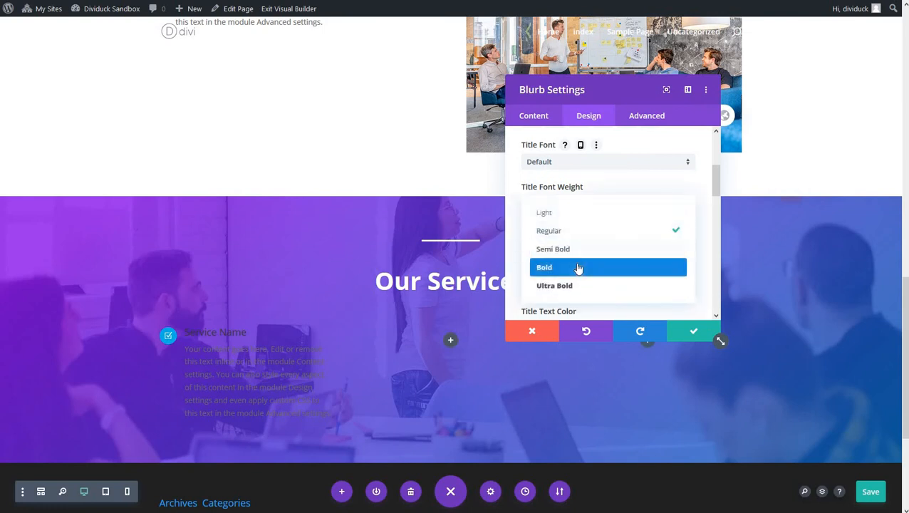
click(578, 267)
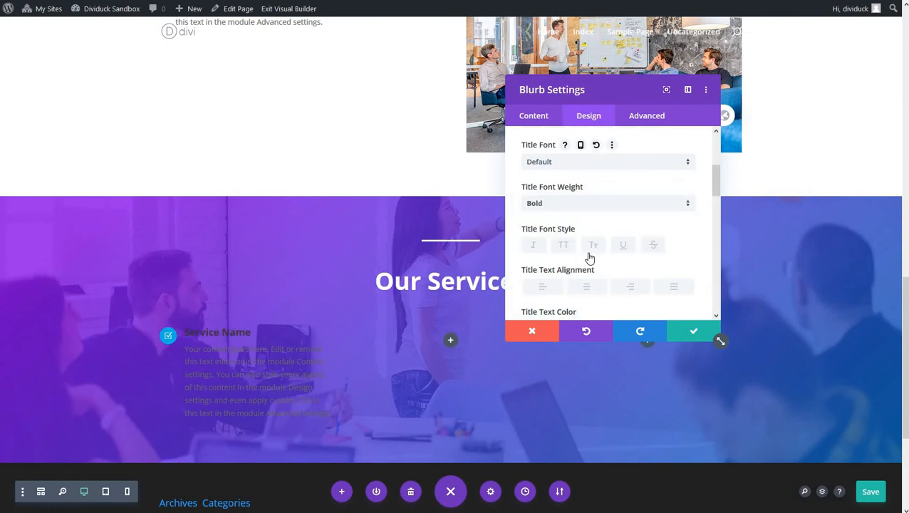
scroll(590, 258, down, 2)
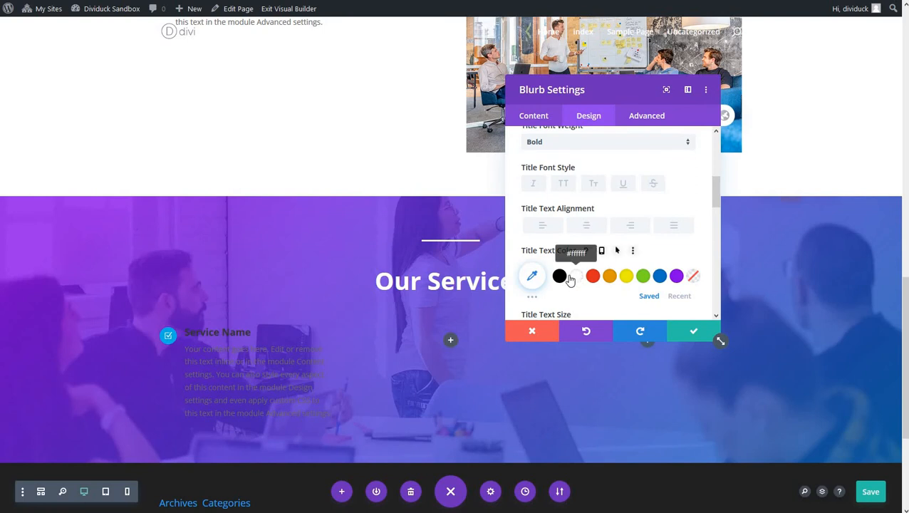
click(532, 277)
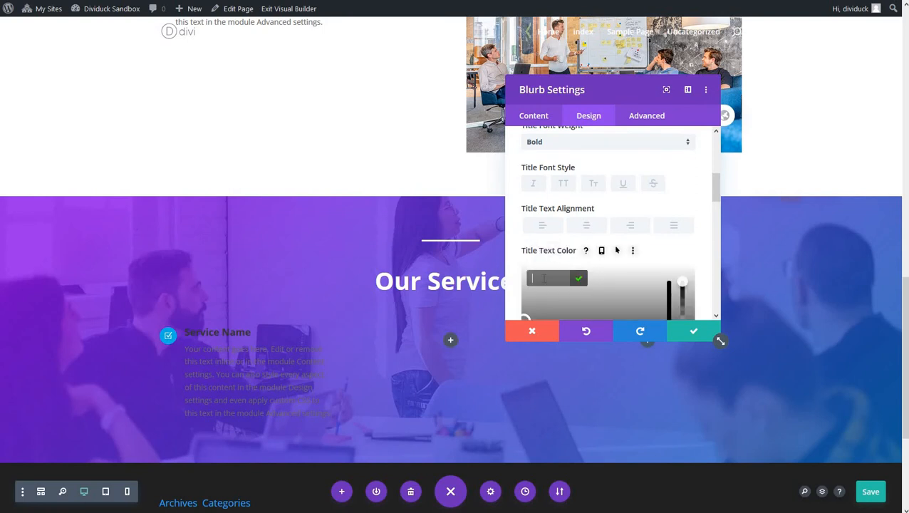
text(#02b3e4)
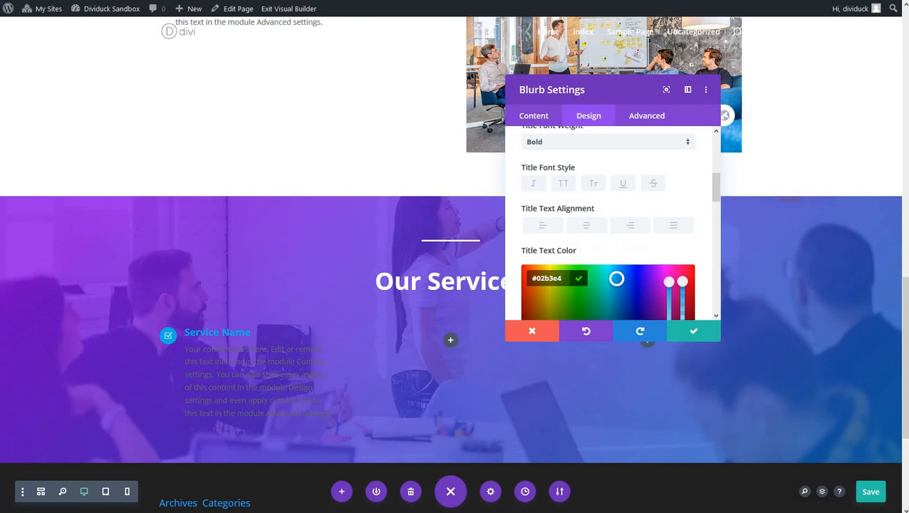
Increase the blurb's title text size to 26px
scroll(609, 271, down, 2)
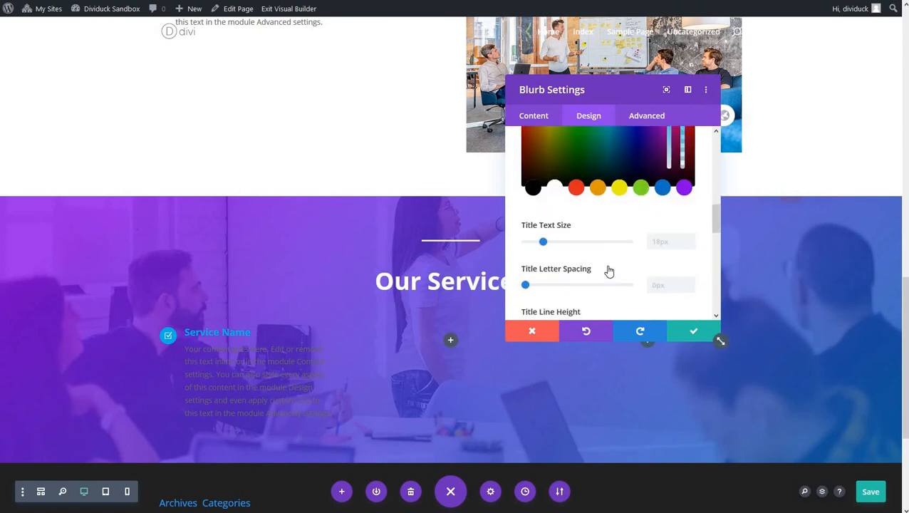
drag(544, 238, 549, 239)
scroll(550, 239, down, 1)
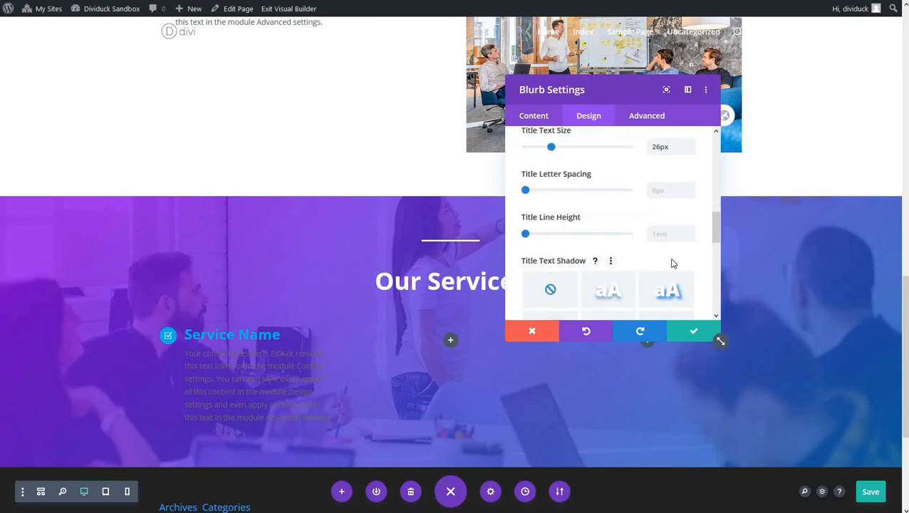
Set the blurb's body text color to #2e3d49
scroll(591, 187, down, 4)
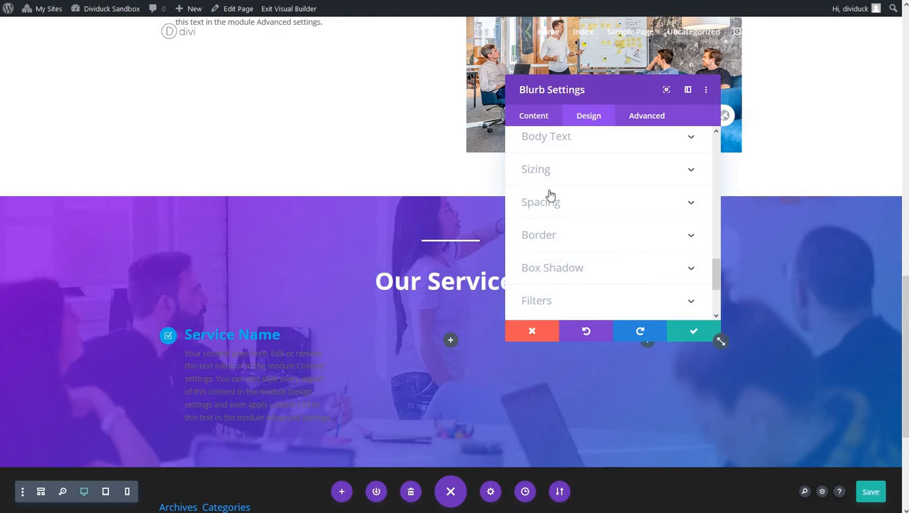
click(546, 137)
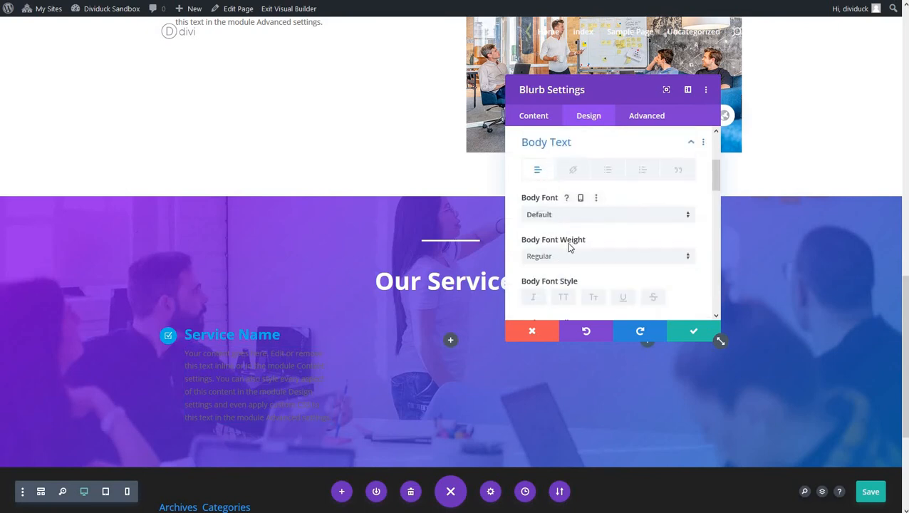
scroll(569, 246, down, 4)
click(533, 267)
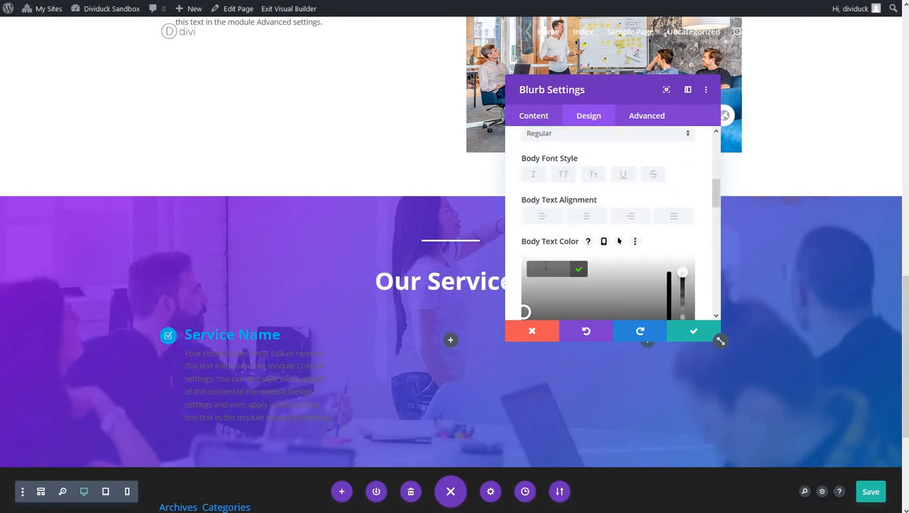
text(#2e3d49)
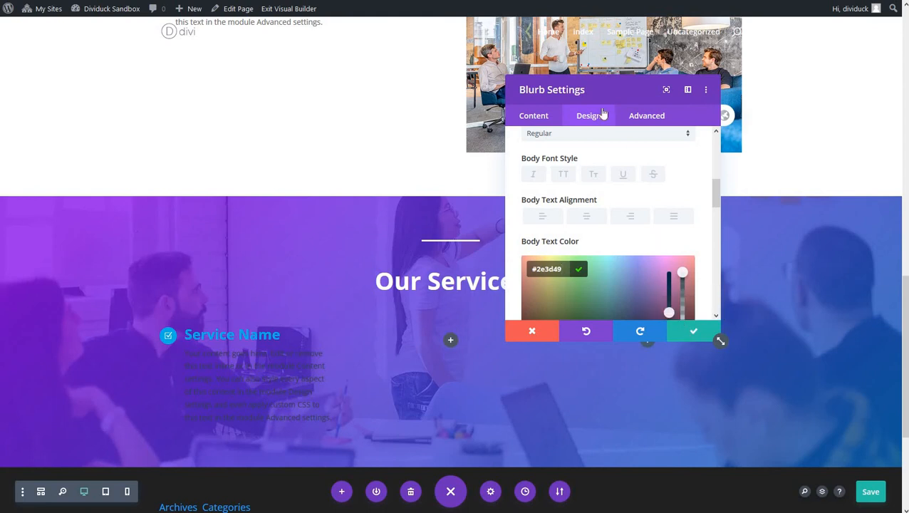
Give the blurb a white background color
click(536, 116)
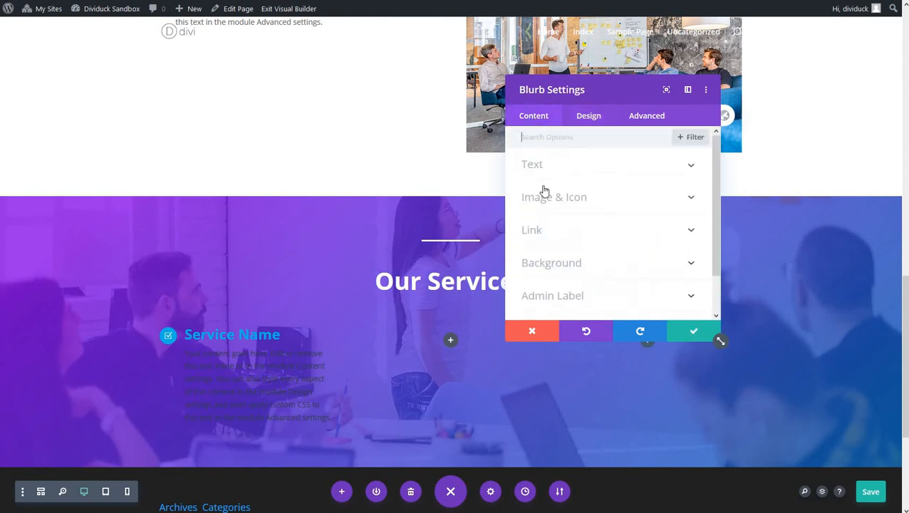
click(555, 266)
click(607, 248)
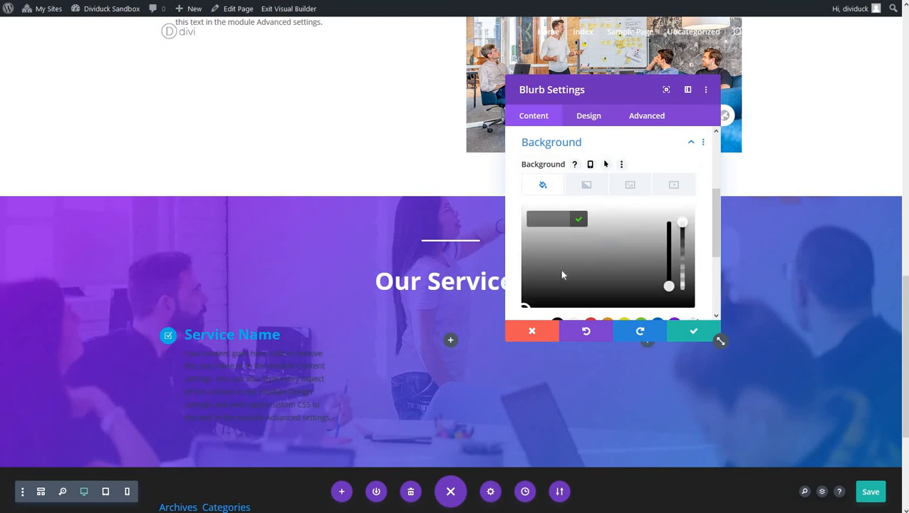
click(576, 323)
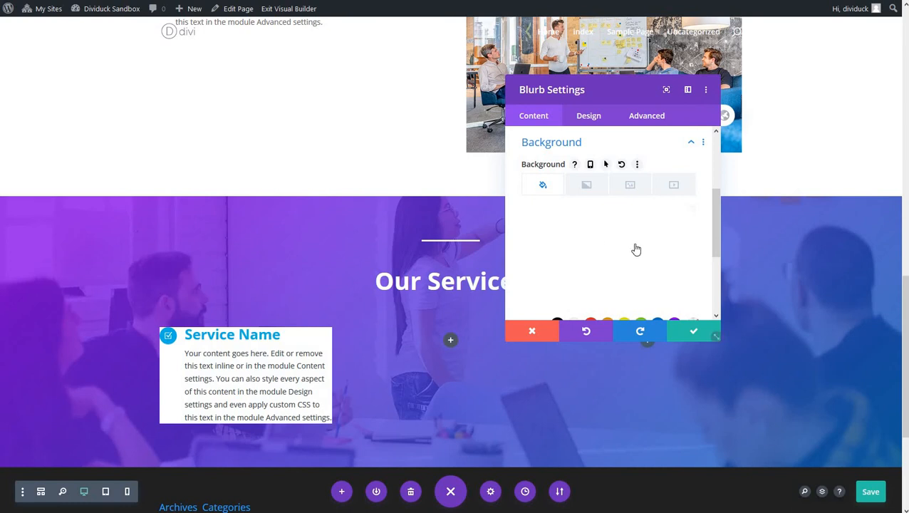
Increase the blurb's body text size to 16px and close the body text options
click(588, 117)
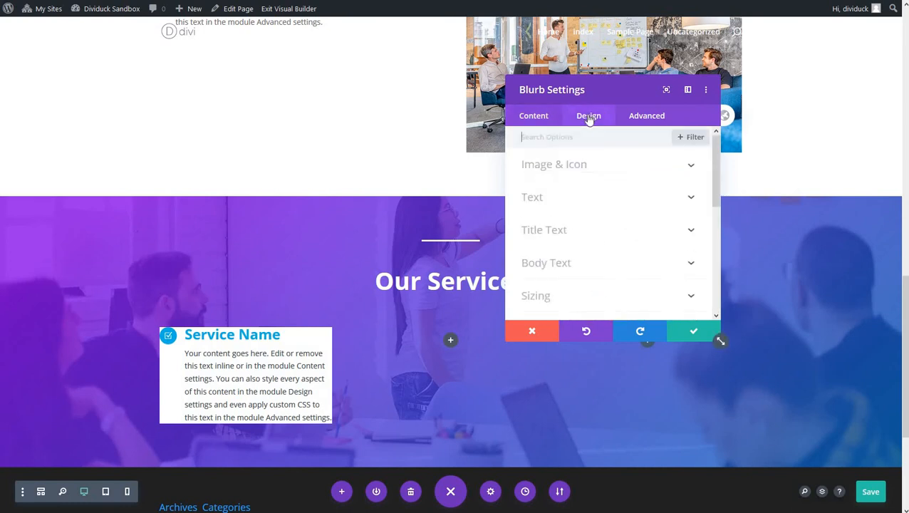
click(565, 263)
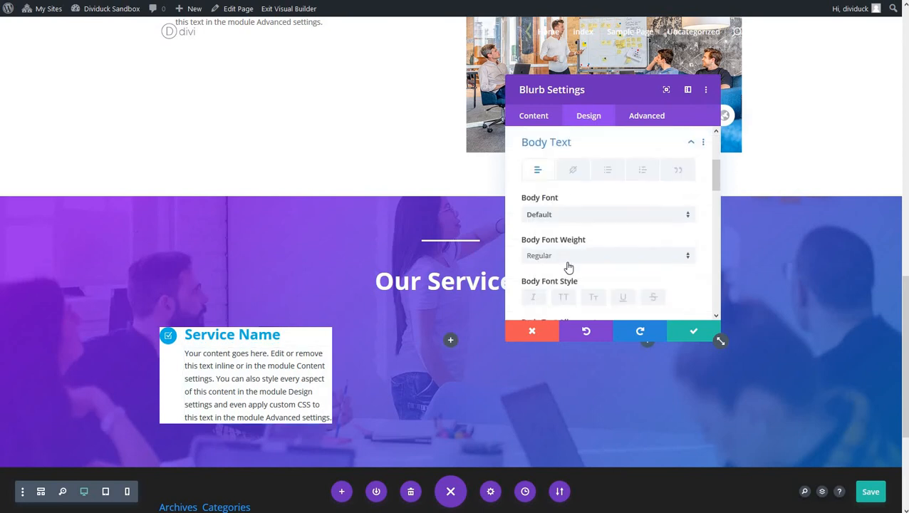
scroll(567, 265, down, 2)
scroll(568, 264, down, 3)
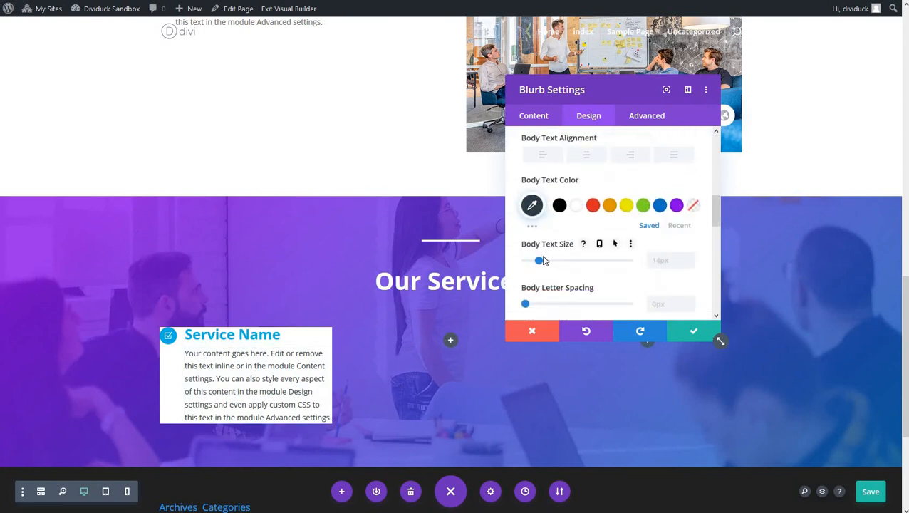
drag(539, 264, 542, 264)
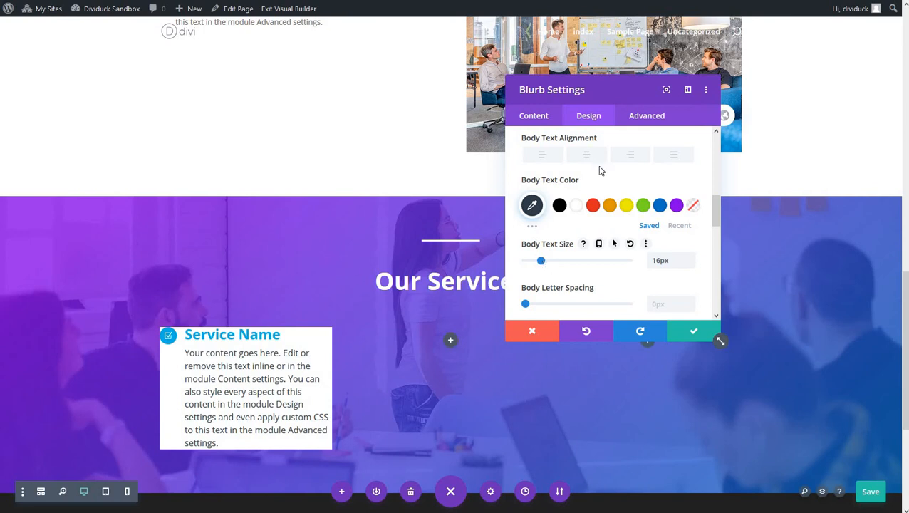
scroll(594, 167, up, 2)
scroll(583, 194, up, 3)
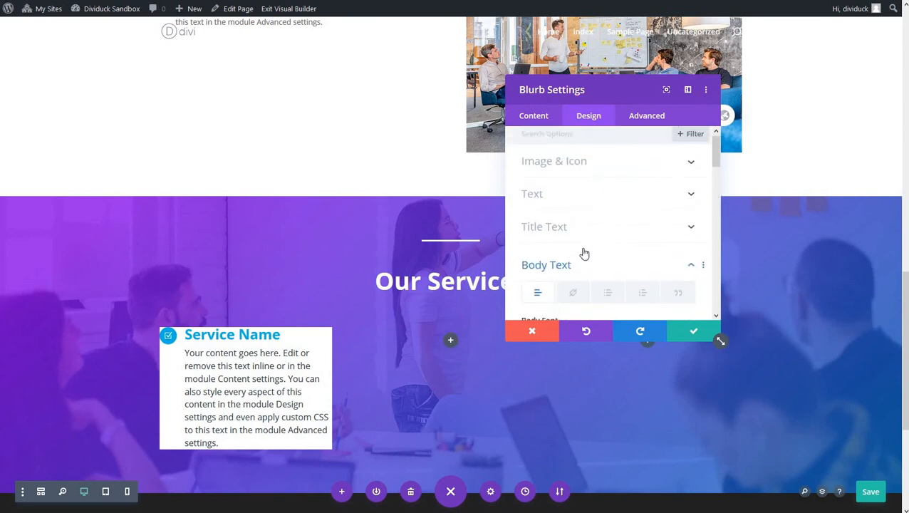
click(583, 266)
scroll(578, 264, down, 1)
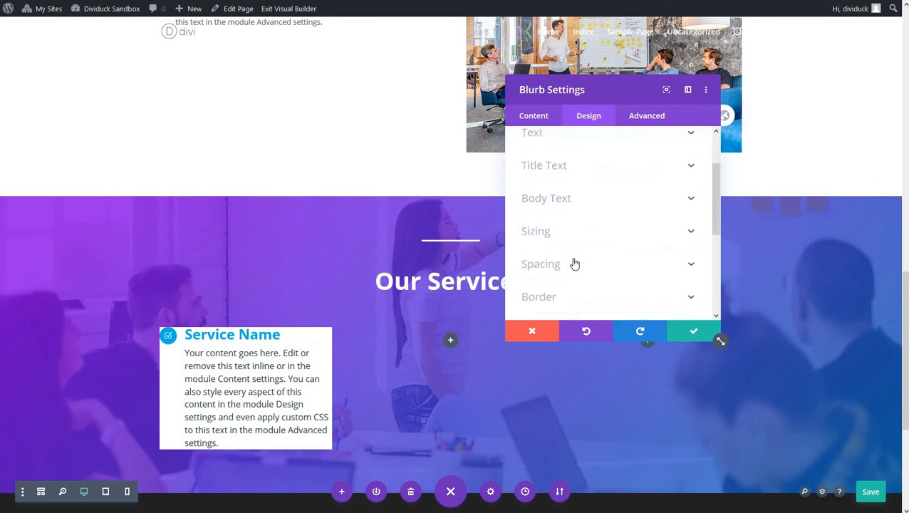
Set the blurb's top, bottom, left and right padding to 25px and save its settings
click(574, 264)
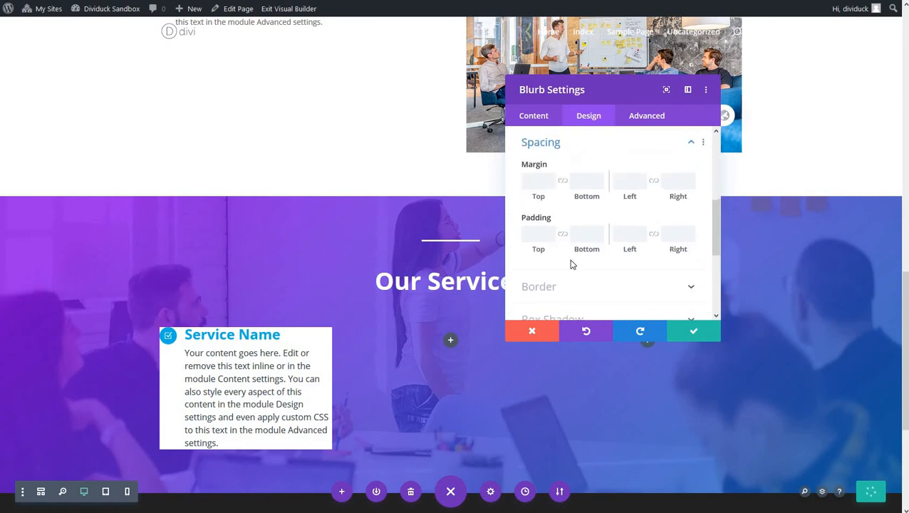
click(538, 235)
text(25)
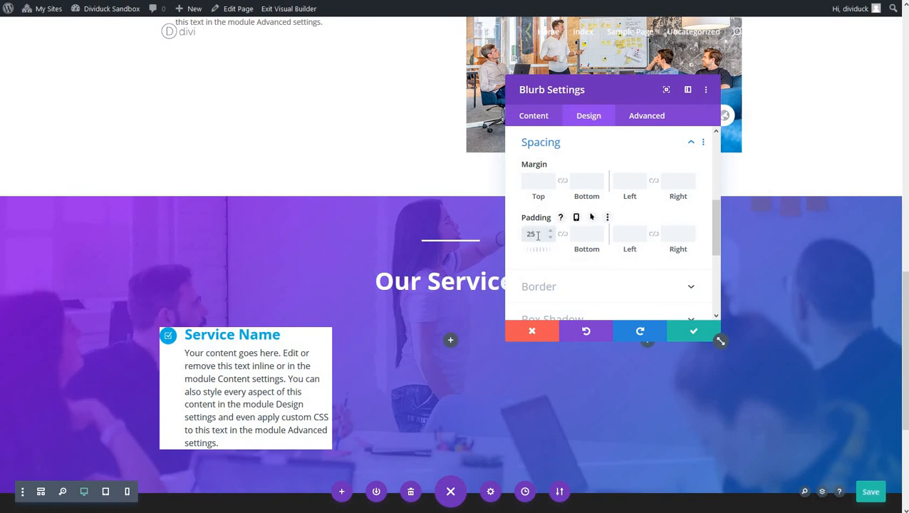
text(px)
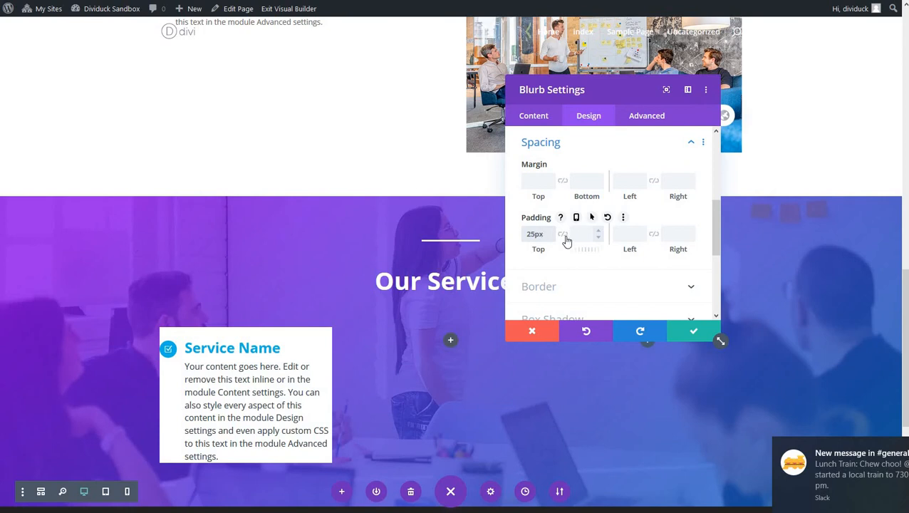
click(563, 235)
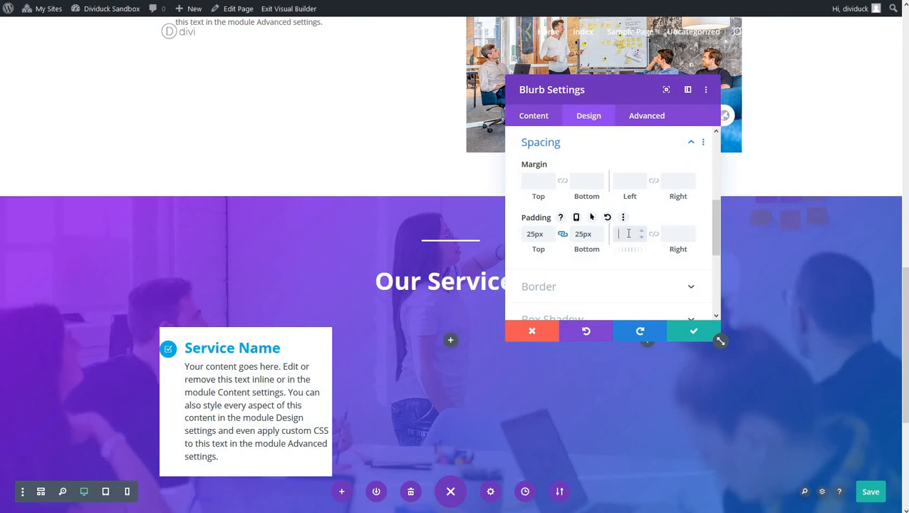
text(25px)
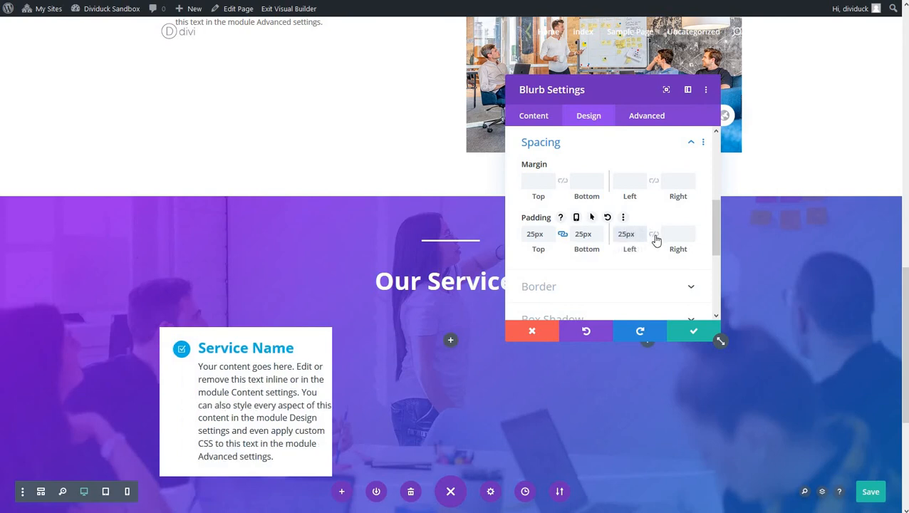
click(654, 237)
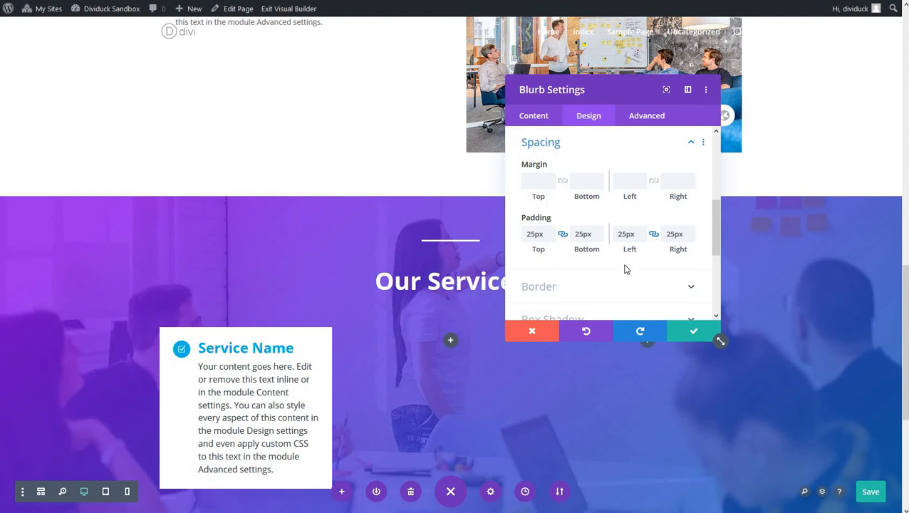
click(691, 334)
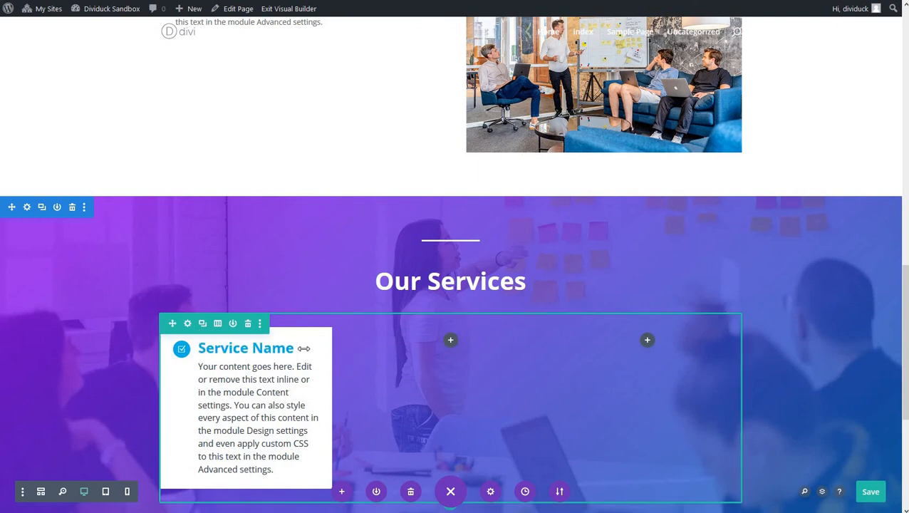
Enable a custom gutter width of 1 for the services row and save the row settings
click(187, 324)
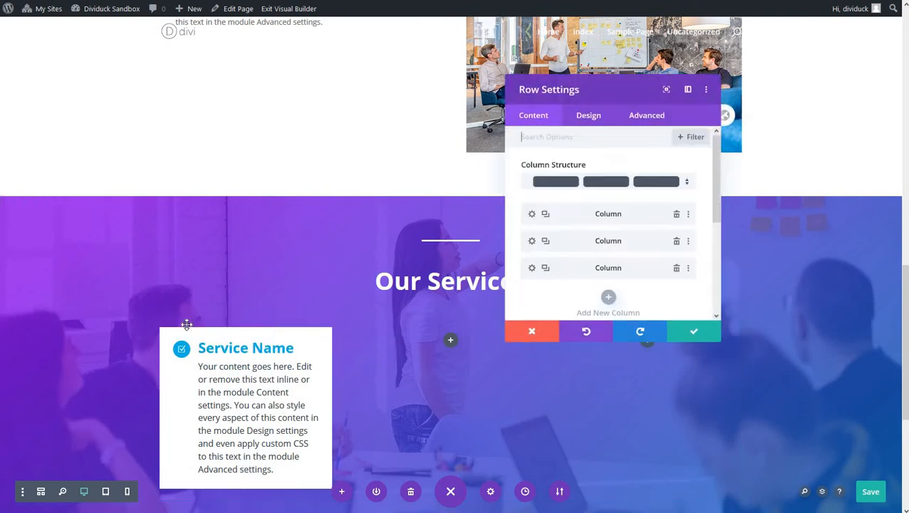
click(589, 119)
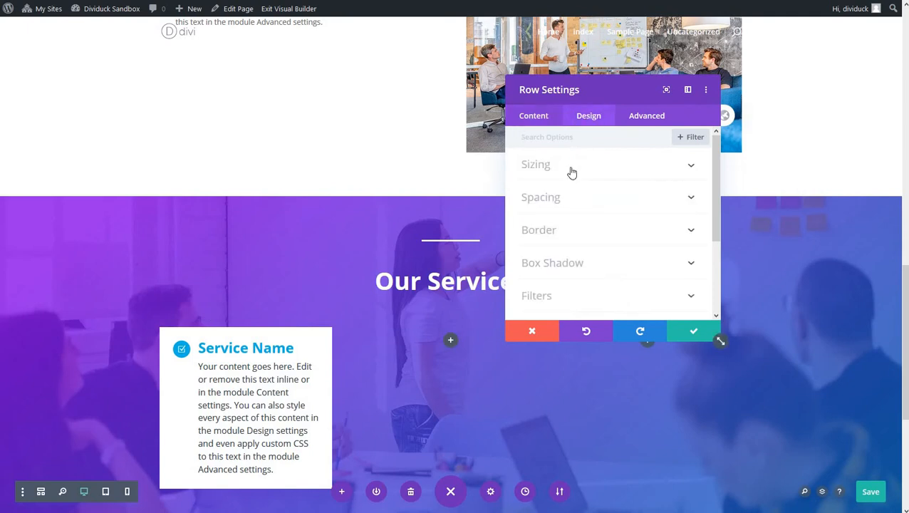
click(568, 166)
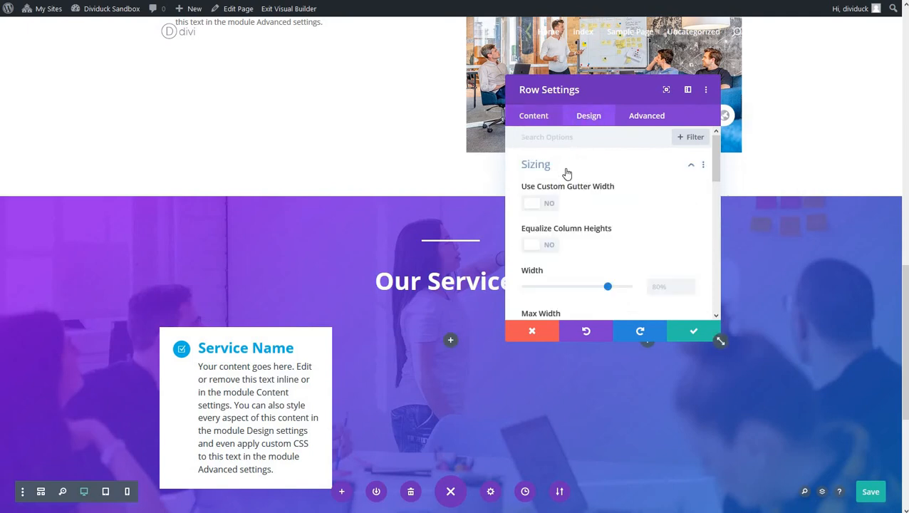
click(539, 203)
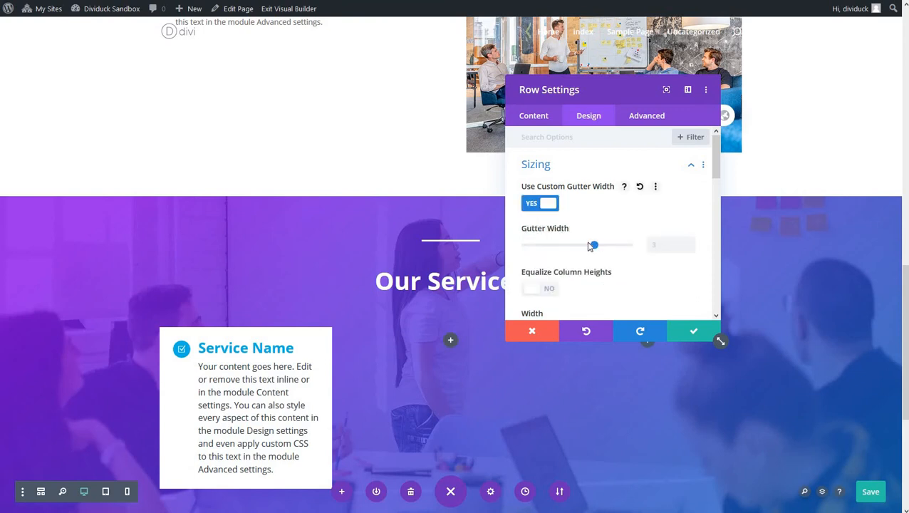
drag(569, 247, 541, 246)
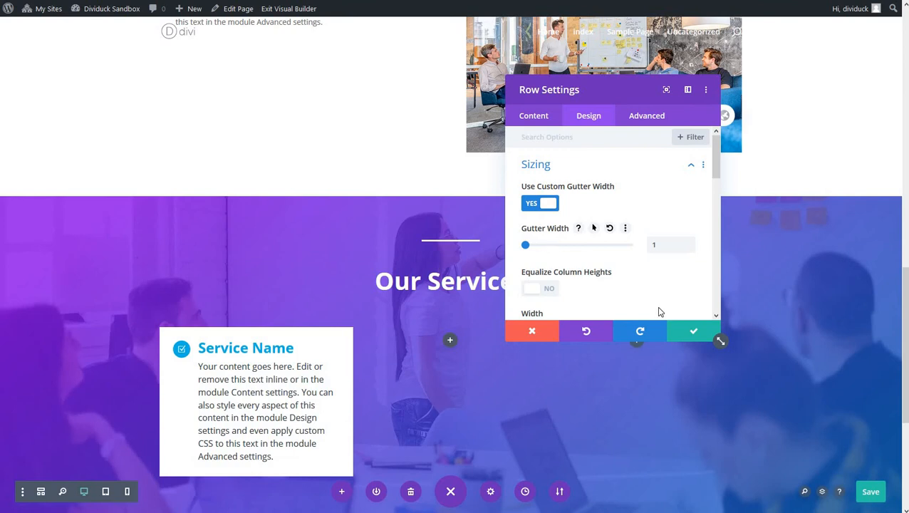
click(693, 332)
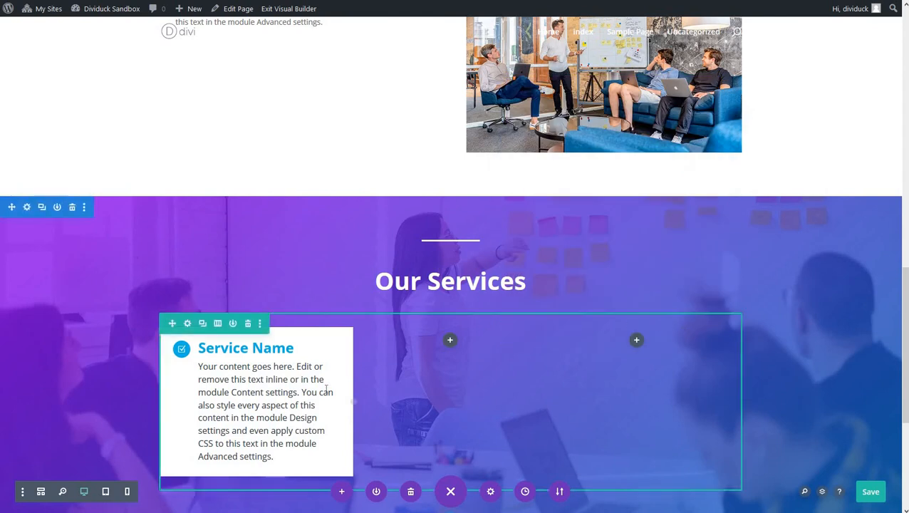
Duplicate the styled service blurb into the row's second and third columns and save the page
mouse_move(252, 357)
mouse_move(225, 366)
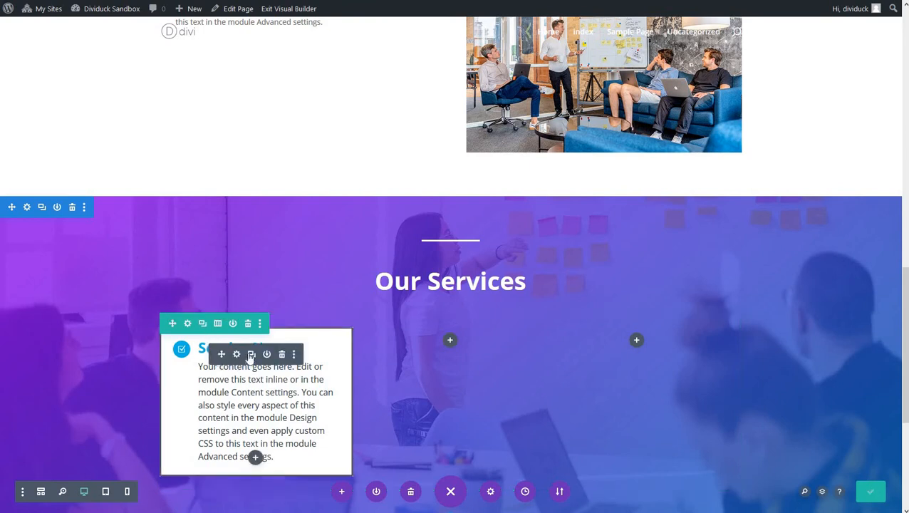
click(250, 354)
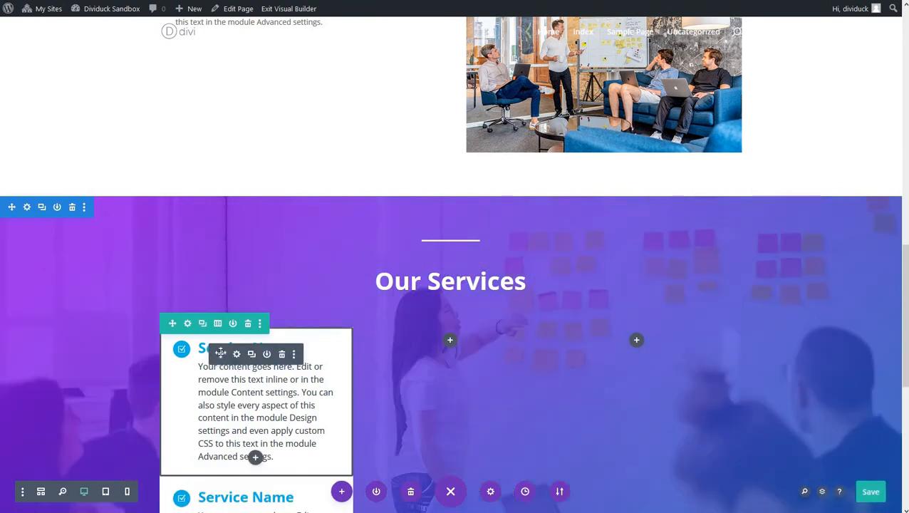
drag(221, 353, 451, 342)
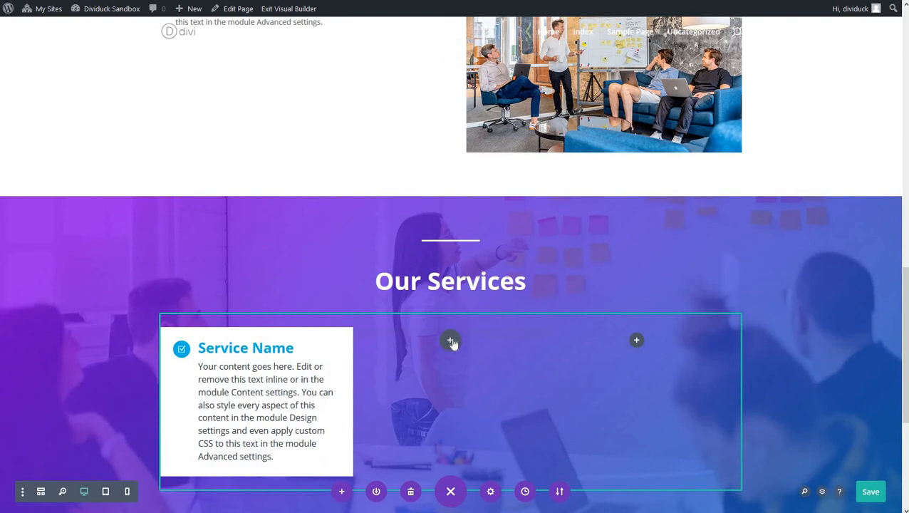
key(ctrl+v)
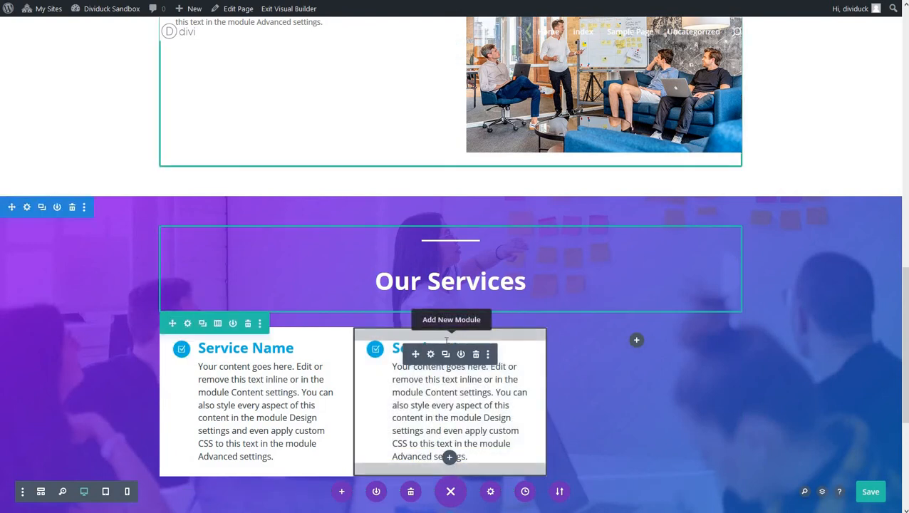
click(446, 355)
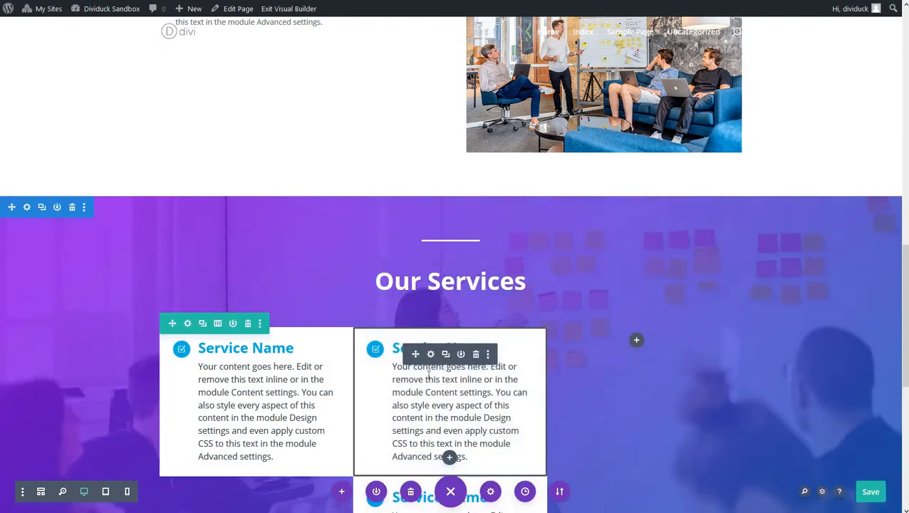
drag(415, 354, 612, 351)
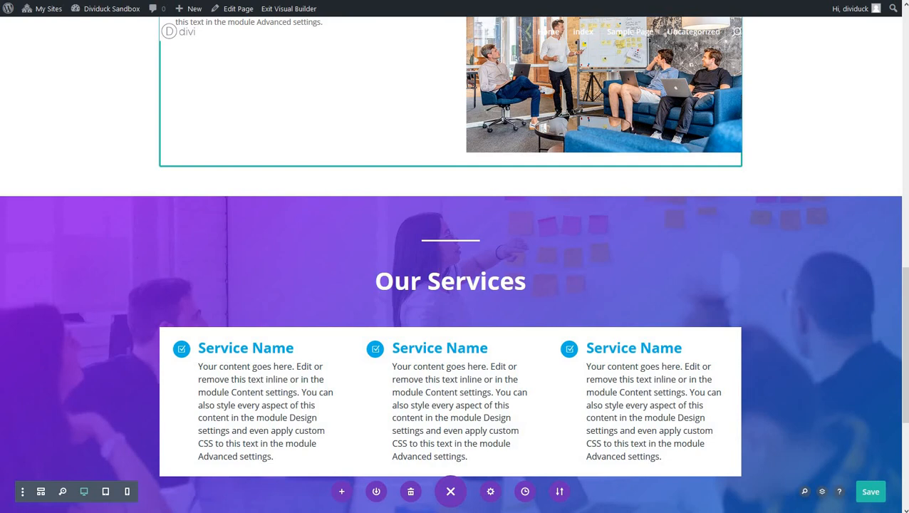
key(ctrl+s)
Set the services row's gutter width to 2 and save the row settings
mouse_move(223, 350)
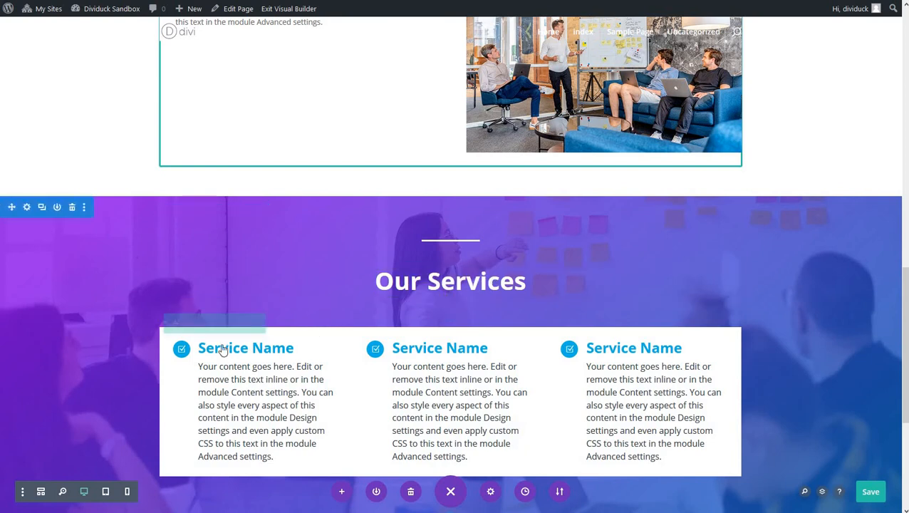
click(188, 325)
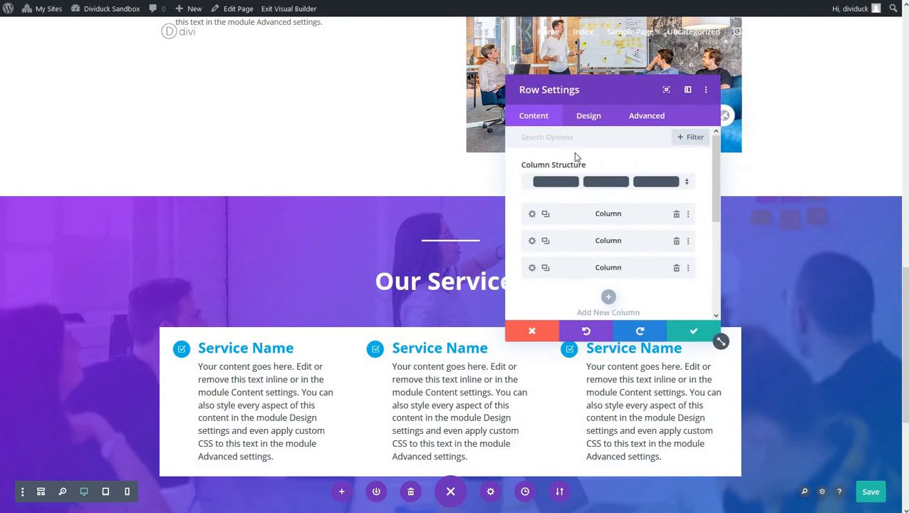
click(588, 119)
click(565, 174)
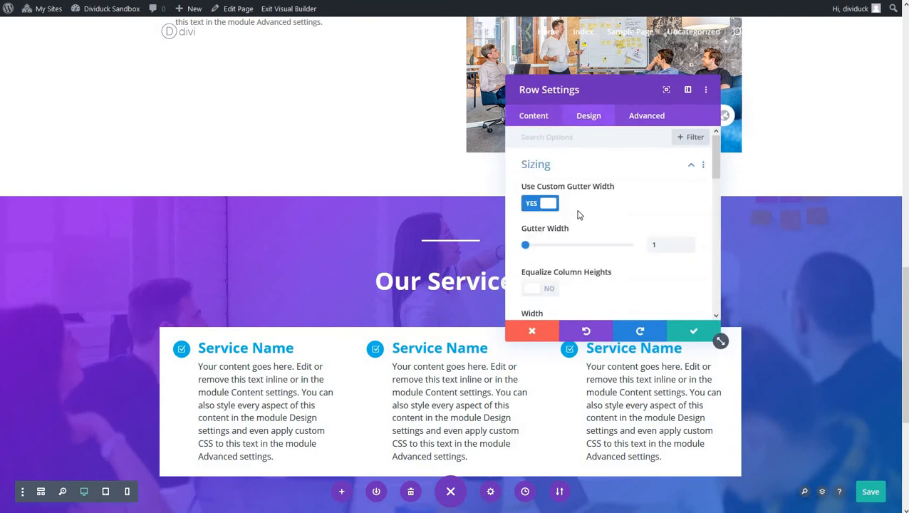
click(551, 247)
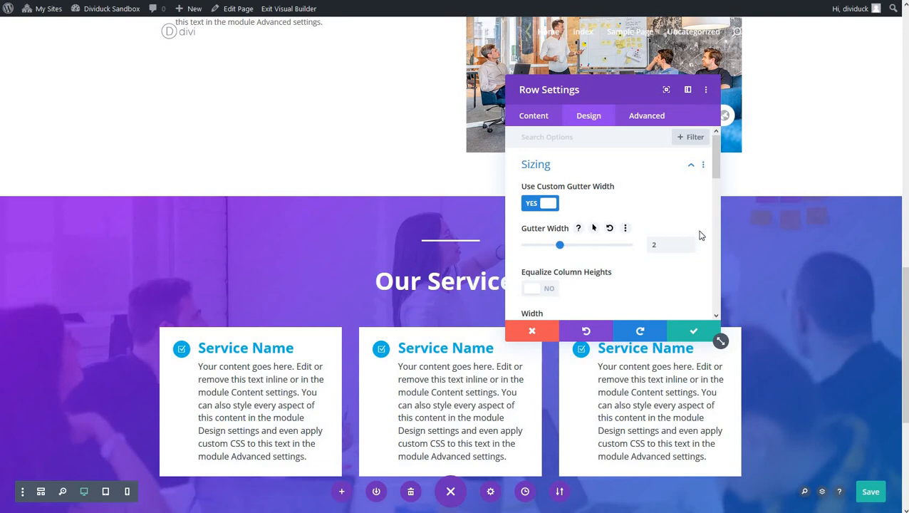
click(695, 333)
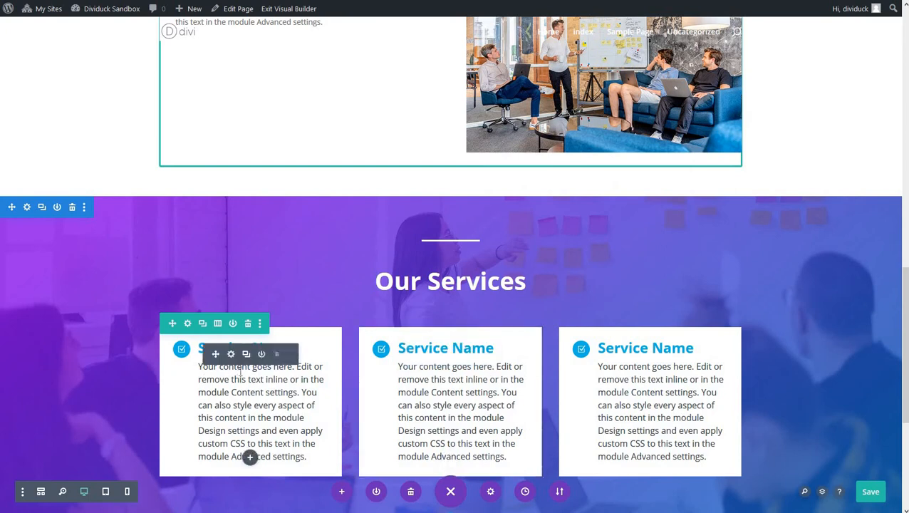
Shorten the first blurb's body text to end at "this content in the module.", copy the shortened text and save the blurb
click(230, 354)
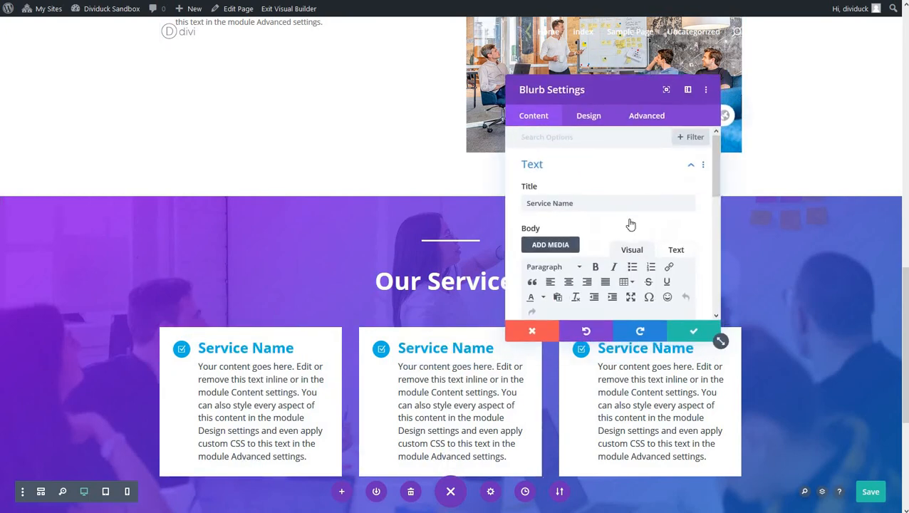
scroll(625, 223, down, 5)
scroll(619, 221, up, 2)
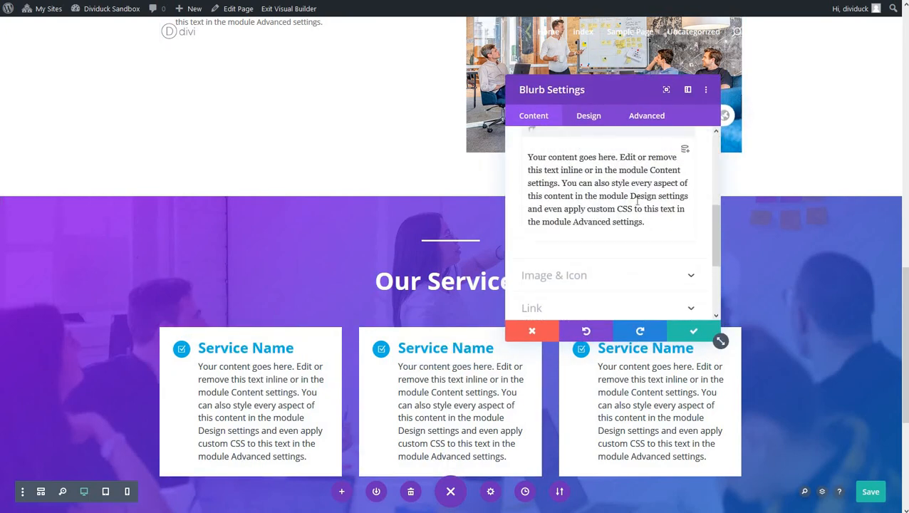
drag(629, 194, 643, 221)
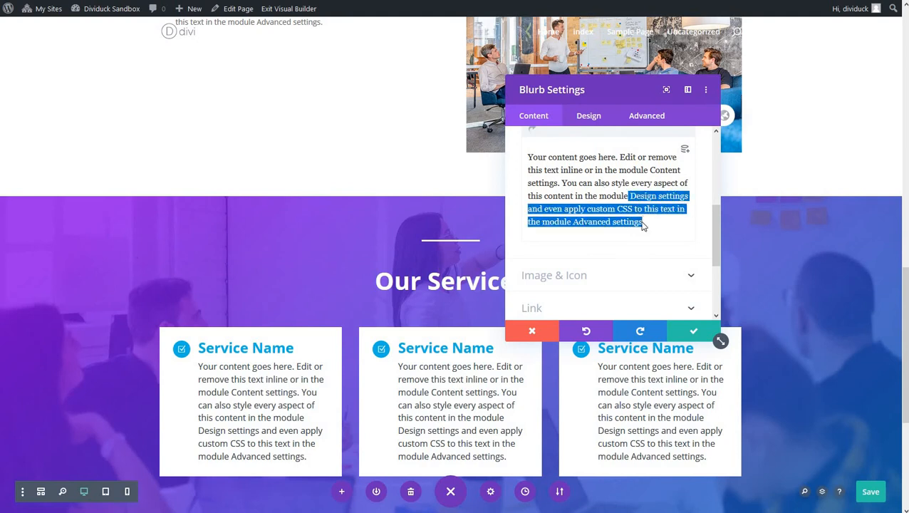
key(BackSpace)
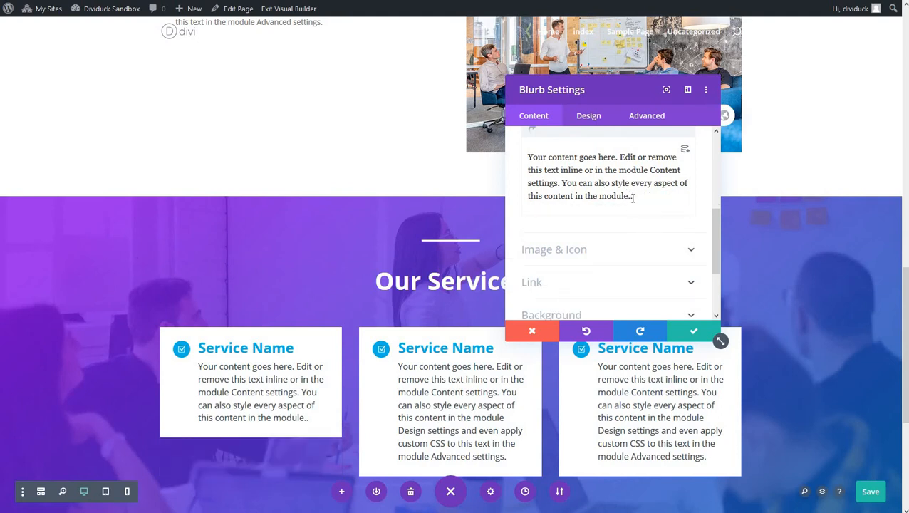
key(BackSpace)
drag(631, 196, 522, 157)
key(ctrl+c)
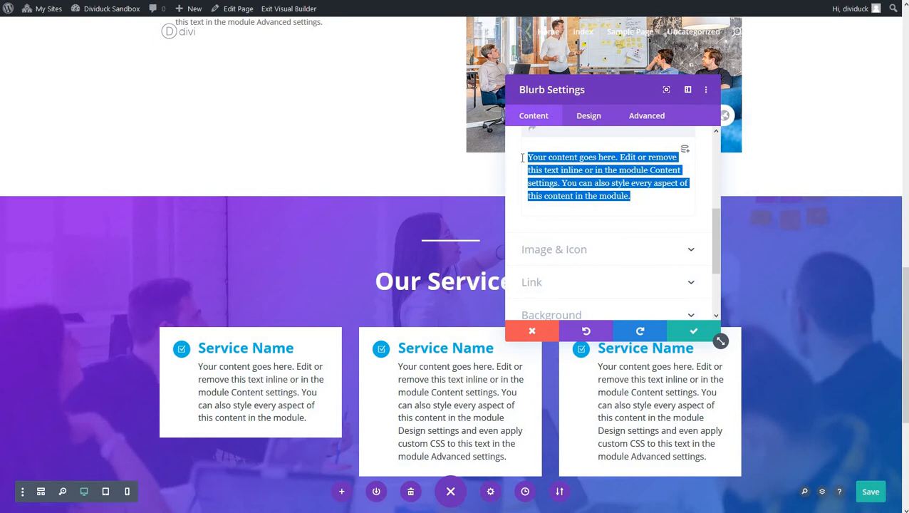
click(693, 333)
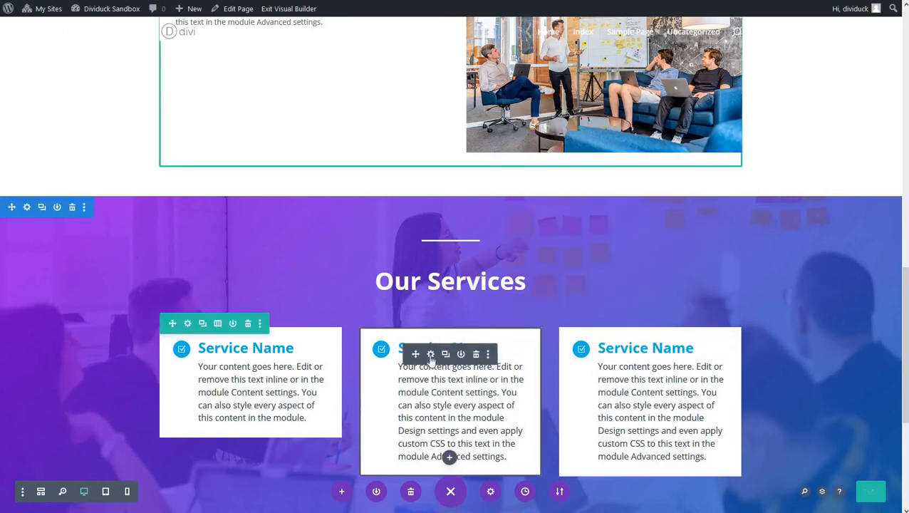
Replace the second blurb's body text with the copied shortened text and save the blurb
click(430, 354)
scroll(523, 235, down, 3)
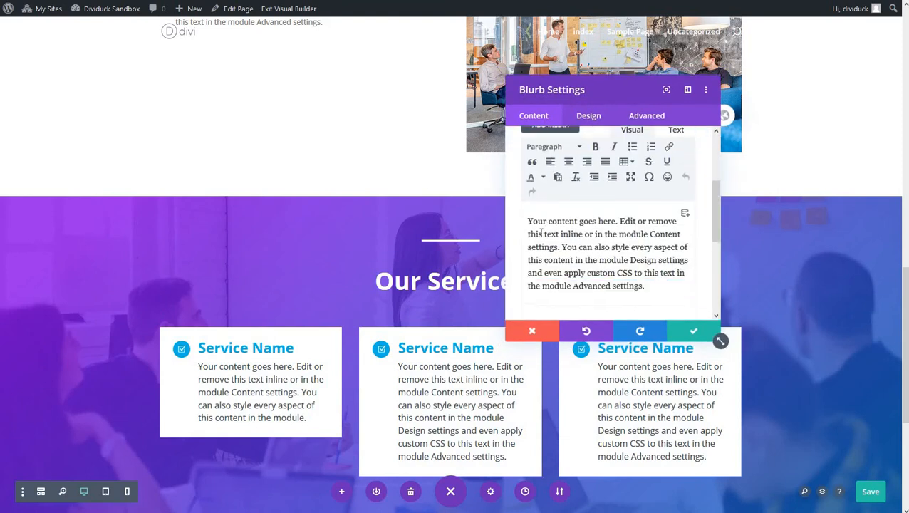
drag(526, 217, 641, 284)
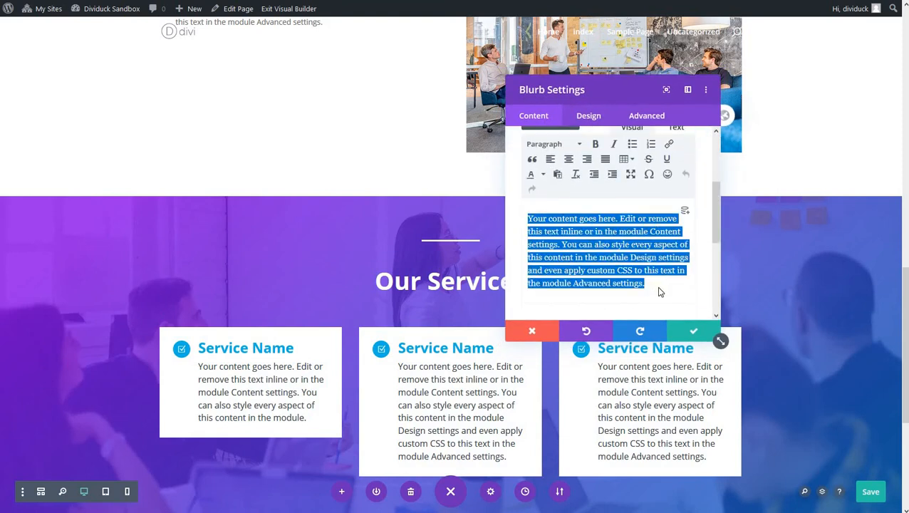
key(ctrl+v)
click(693, 332)
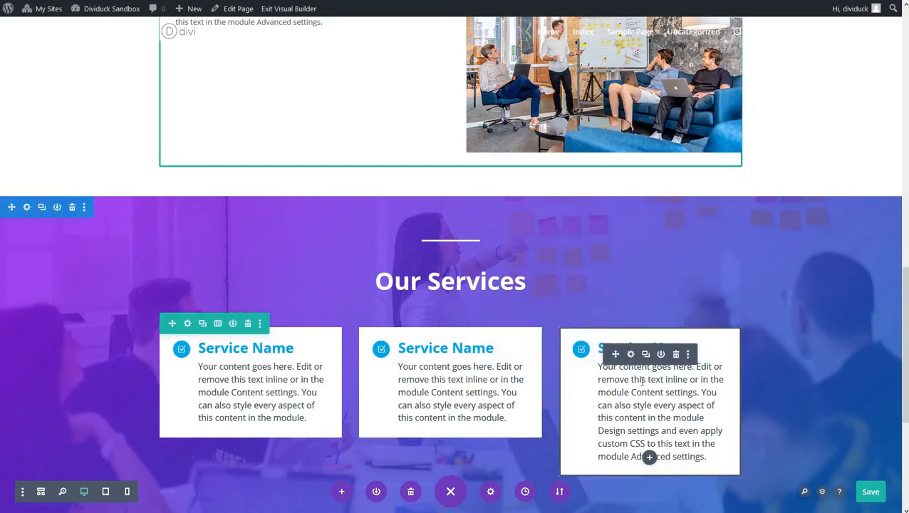
Replace the third blurb's body text with the copied shortened text
click(631, 355)
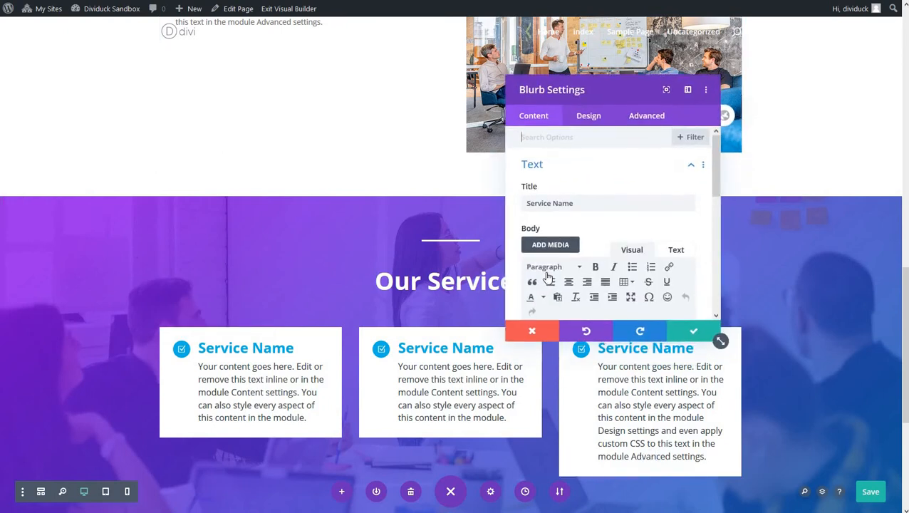
scroll(543, 237, down, 3)
drag(531, 156, 660, 227)
key(ctrl+v)
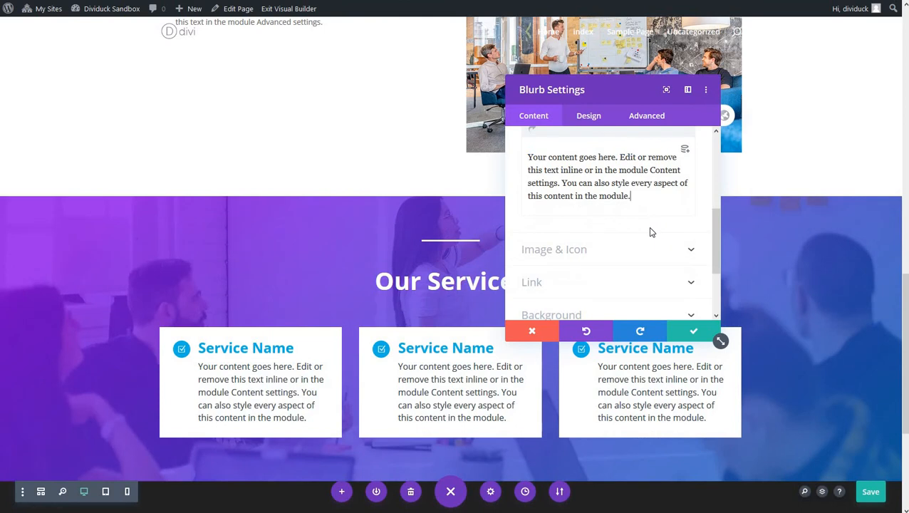
Save the third service blurb's settings
click(691, 318)
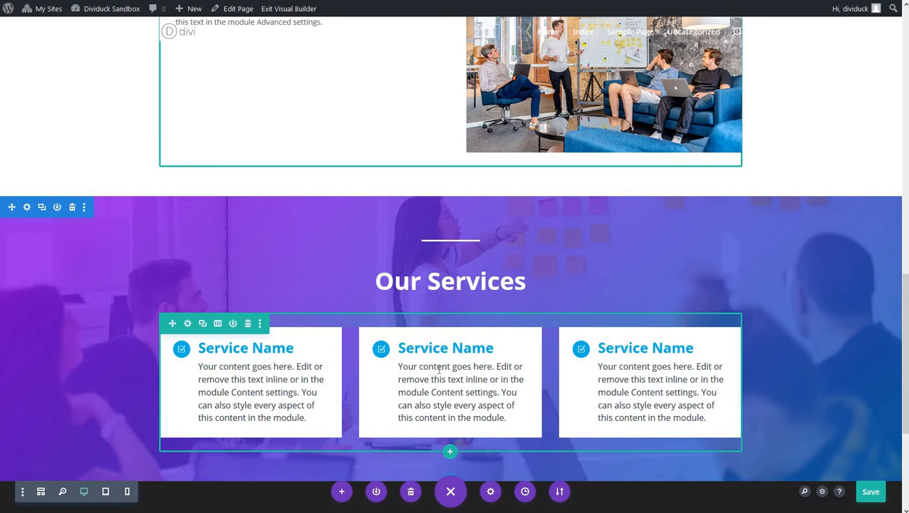
Duplicate the row of three service blurbs in the Our Services section and save the page
scroll(425, 321, down, 2)
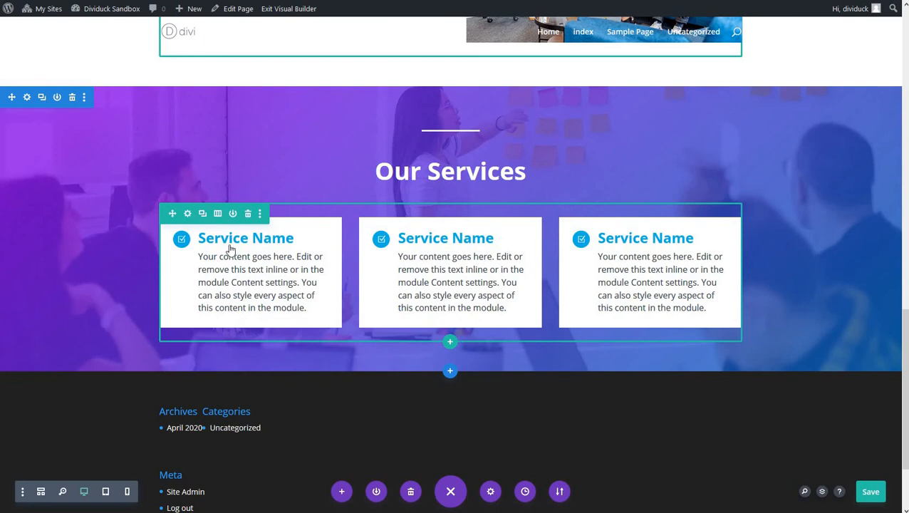
click(202, 214)
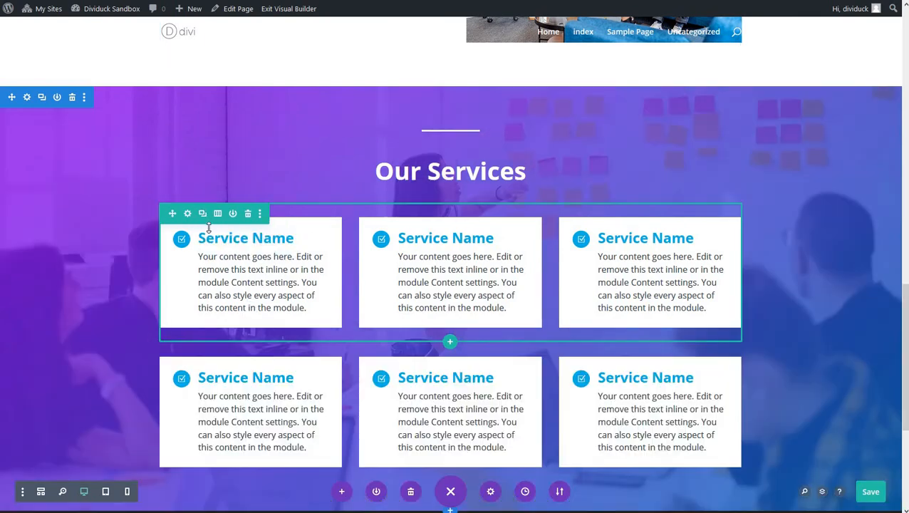
scroll(72, 256, down, 3)
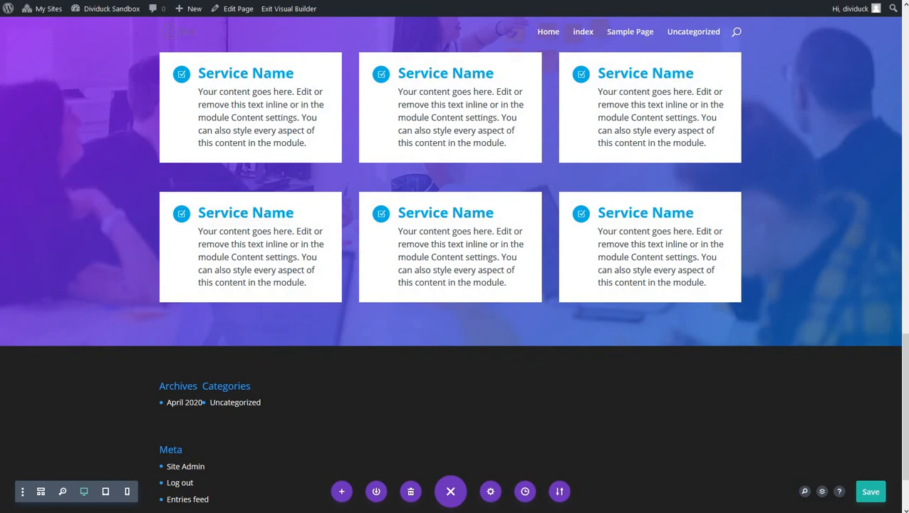
key(ctrl+s)
Add a regular section below the services section with a row of one half-width and two quarter-width columns
scroll(458, 257, down, 1)
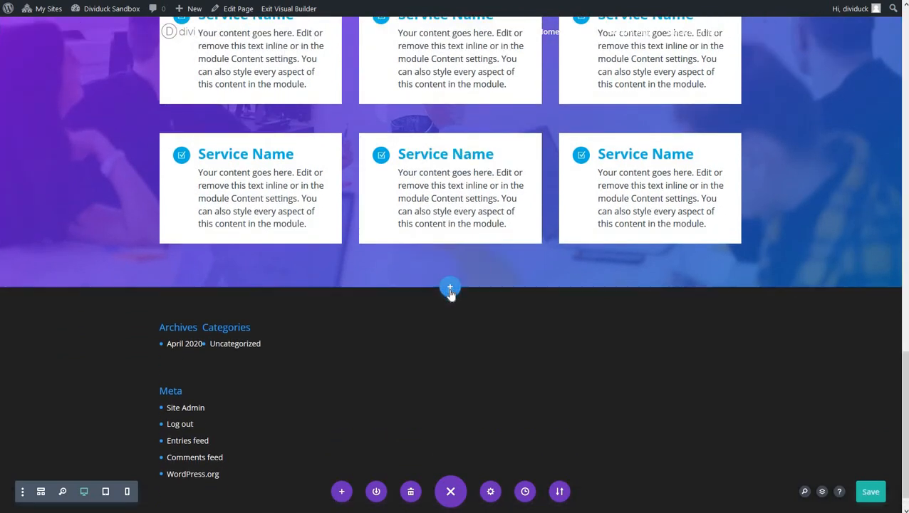
click(450, 289)
click(384, 254)
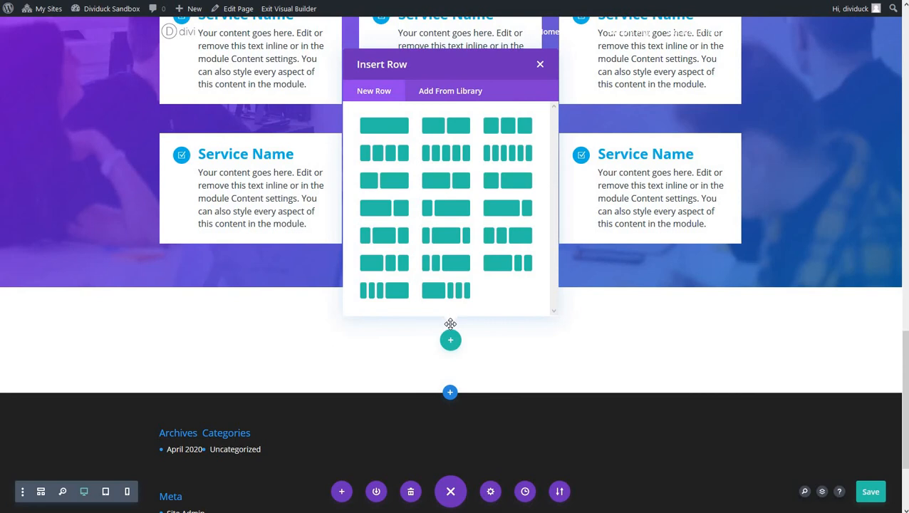
click(388, 265)
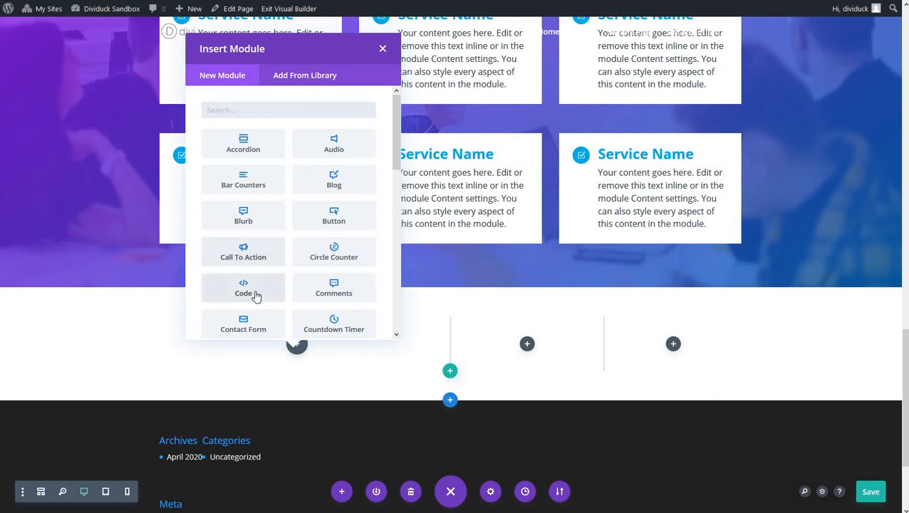
Add a Text module to the wide first column and replace its body text with "We work hard for you"
scroll(257, 284, down, 6)
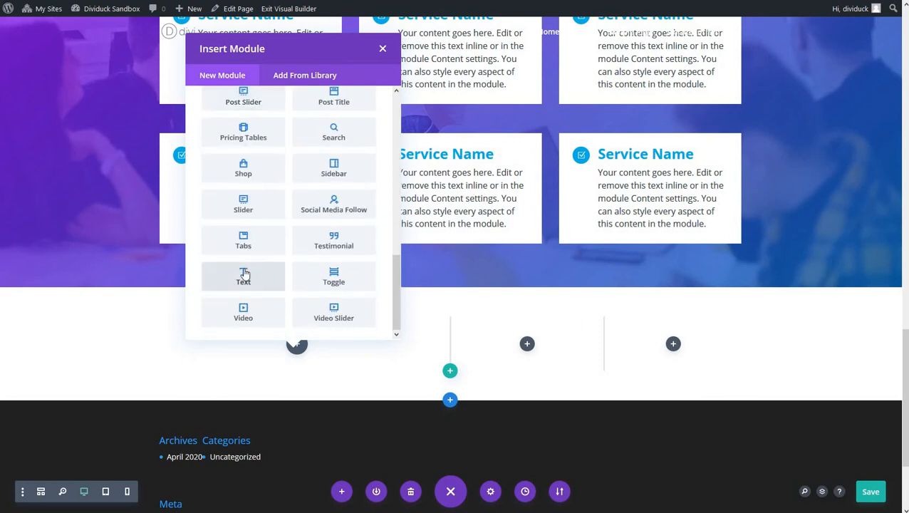
click(247, 275)
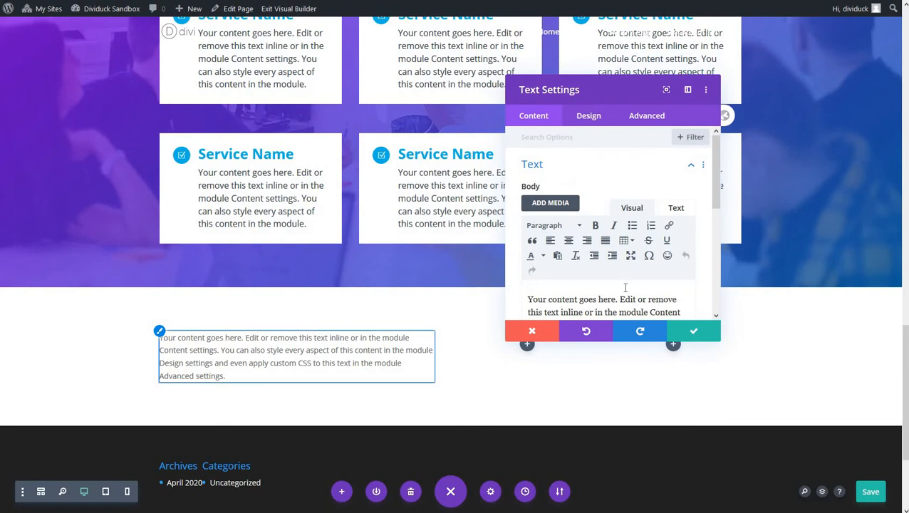
drag(526, 298, 673, 342)
text(We wio)
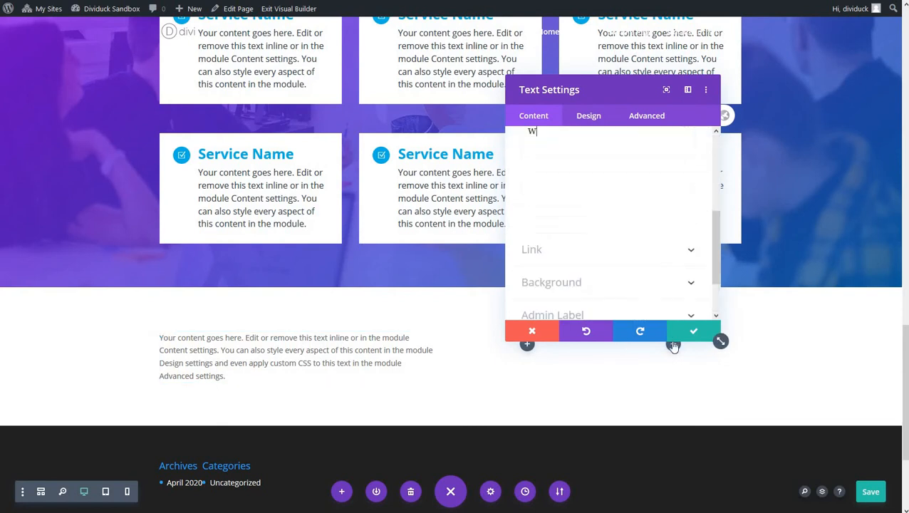
key(BackSpace)
key(BackSpace)
key(BackSpace)
key(BackSpace)
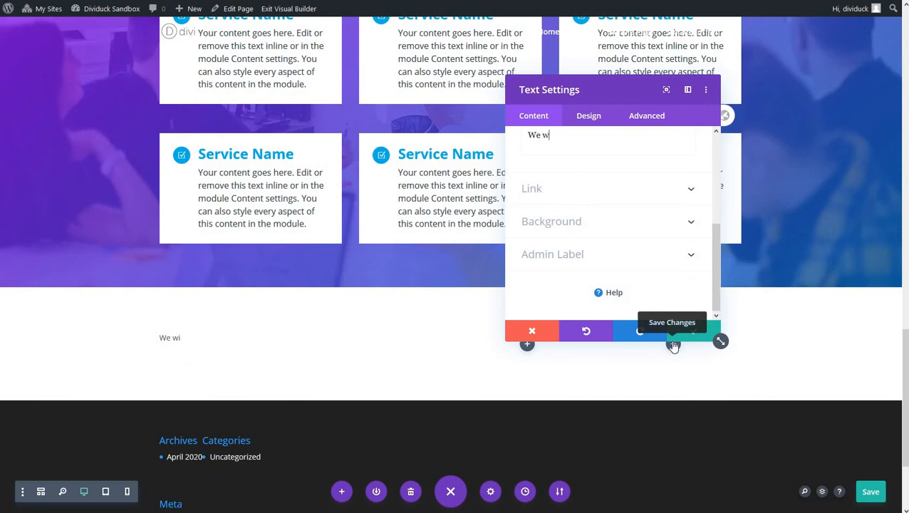
text(work hard for you)
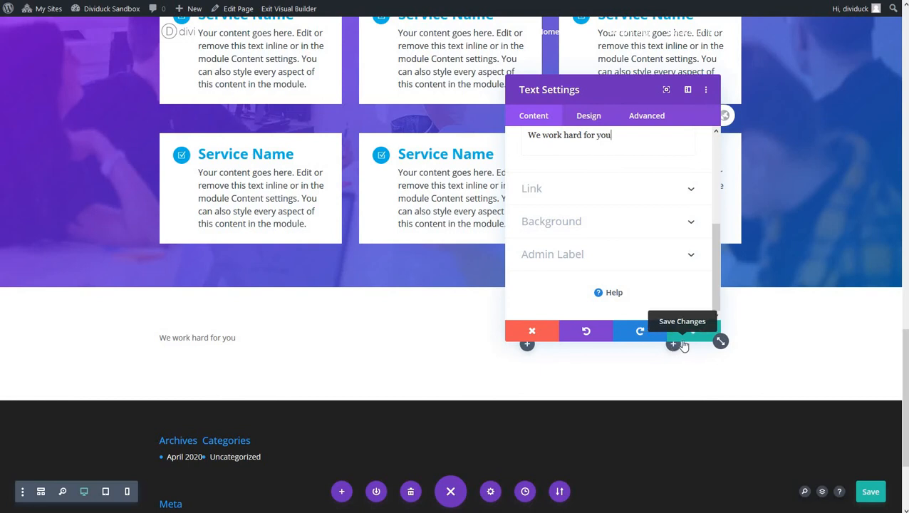
Set the "We work hard for you" text's font weight to Bold and style to uppercase, and save the page
click(584, 121)
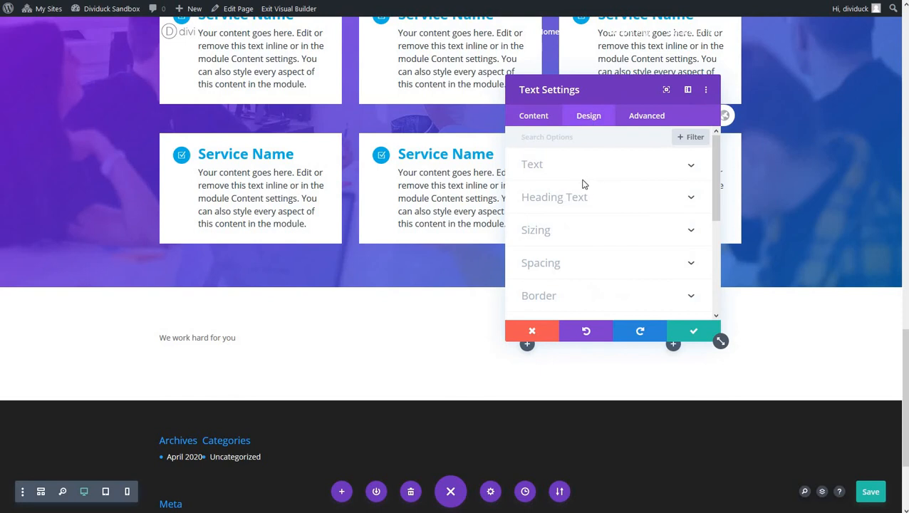
click(558, 170)
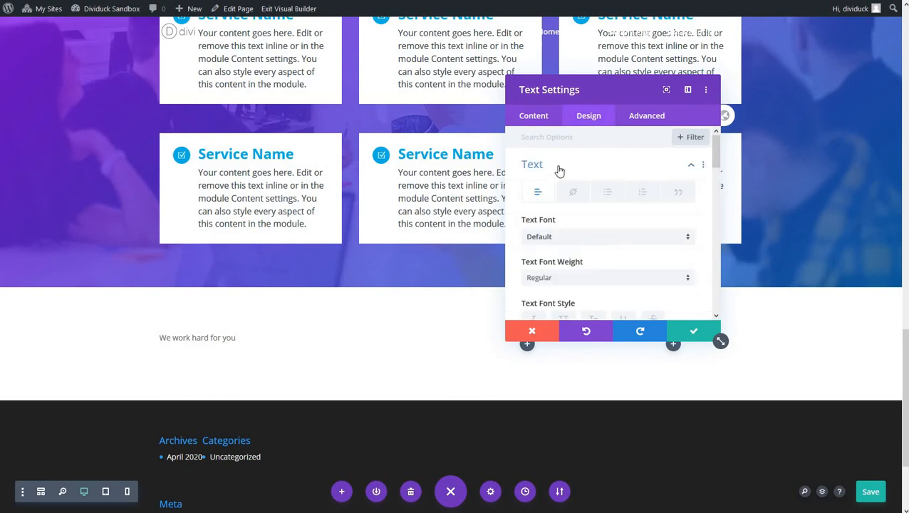
scroll(584, 238, down, 2)
scroll(588, 229, up, 1)
click(587, 226)
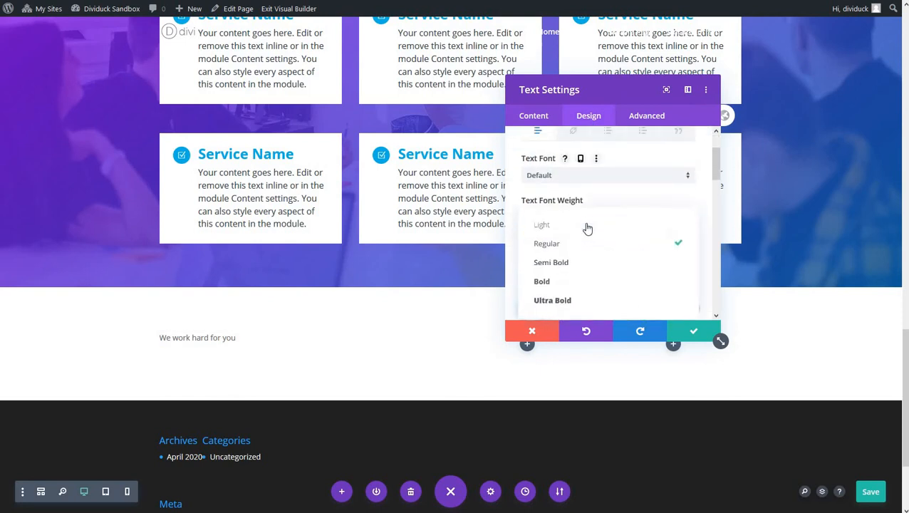
click(584, 282)
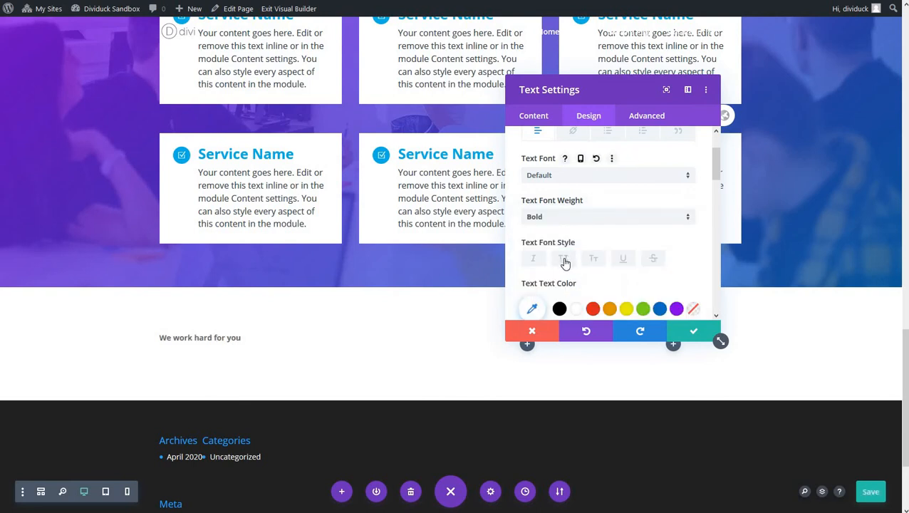
click(564, 262)
scroll(583, 276, down, 2)
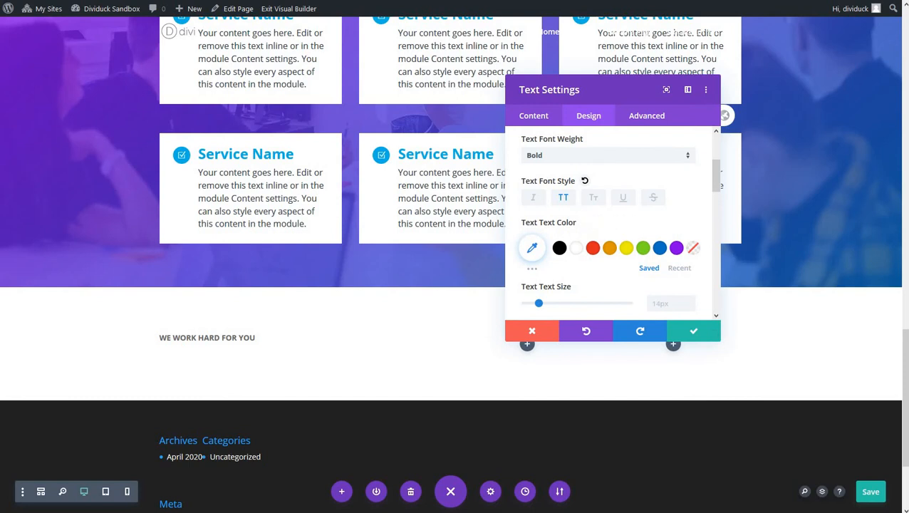
key(ctrl+s)
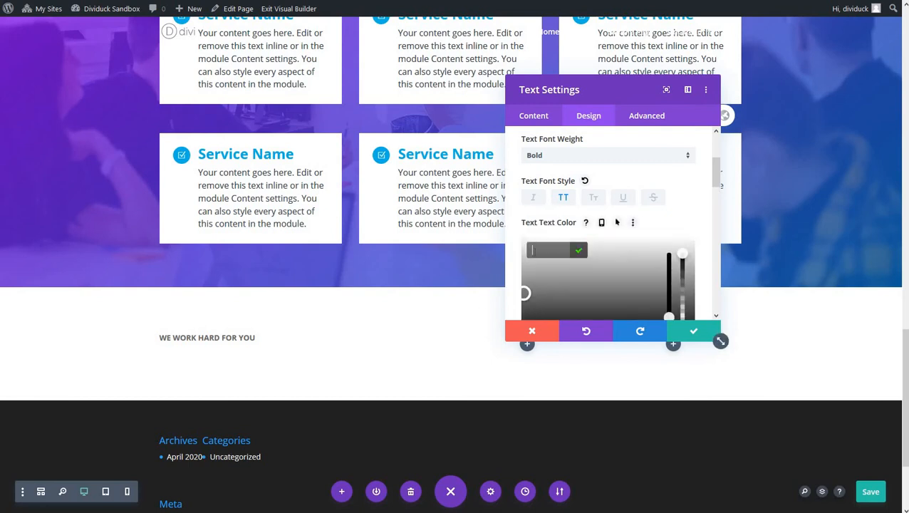
Set the "We work hard for you" text's color to #02b3e4 and its size to 16px
text(#02b3e4)
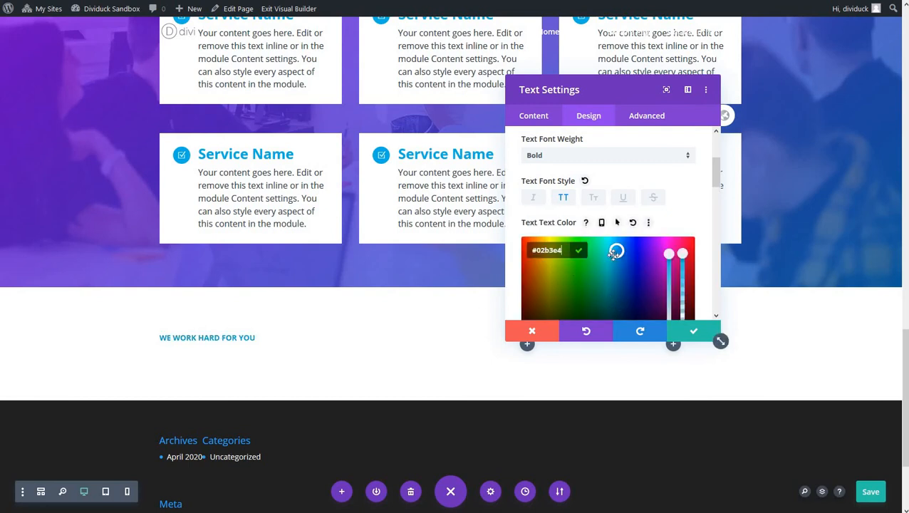
scroll(613, 254, down, 3)
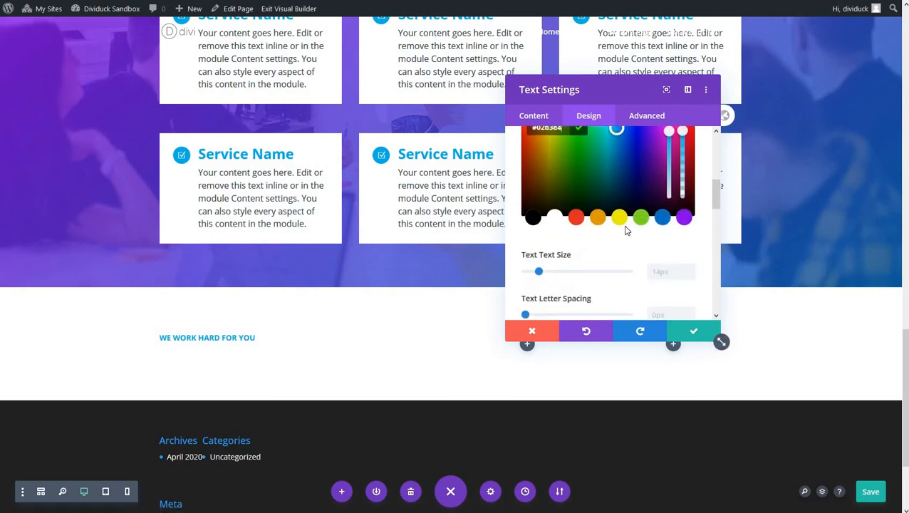
click(540, 273)
scroll(540, 275, down, 1)
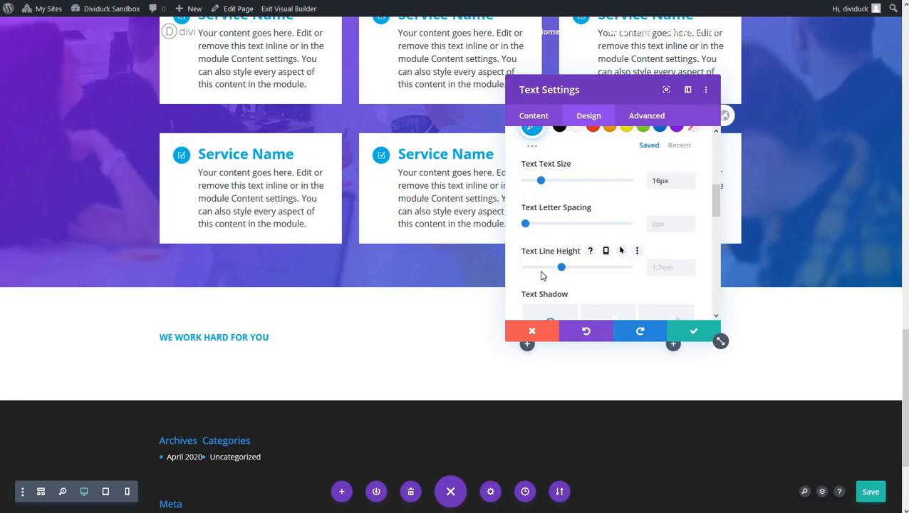
Set the letter spacing of the "We work hard for you" text to 2px and save the module
scroll(578, 278, down, 3)
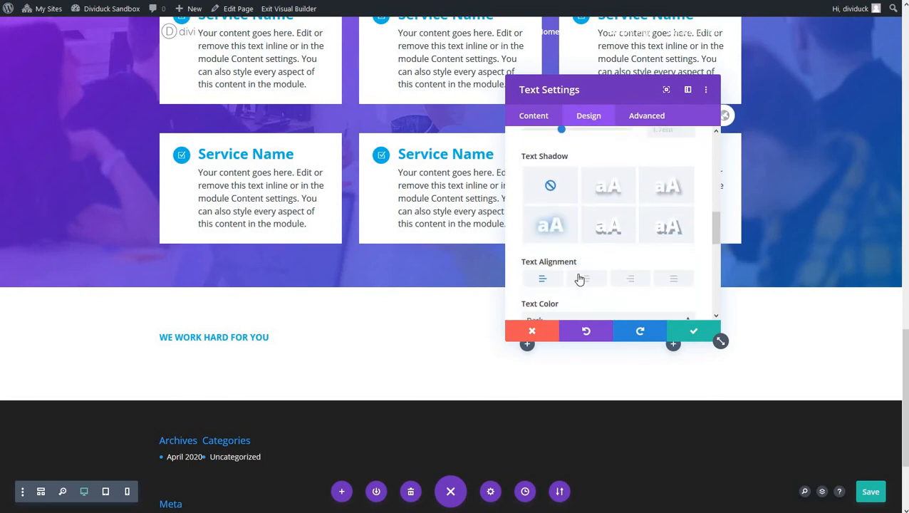
scroll(577, 277, down, 3)
scroll(577, 277, up, 5)
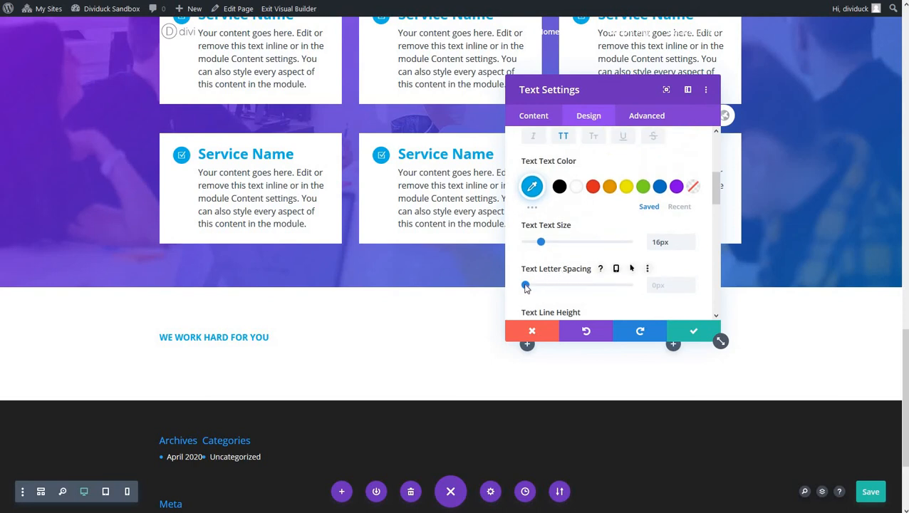
drag(526, 286, 527, 287)
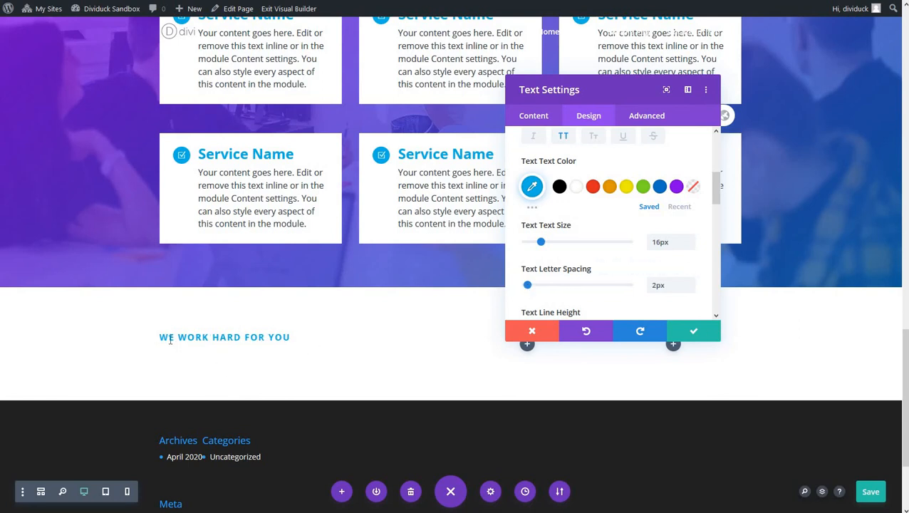
click(243, 336)
click(696, 333)
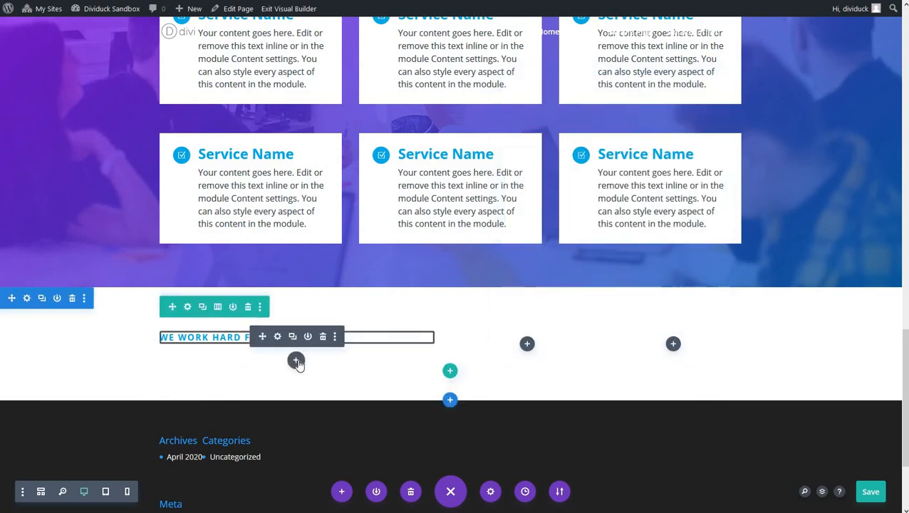
click(296, 358)
scroll(279, 207, down, 6)
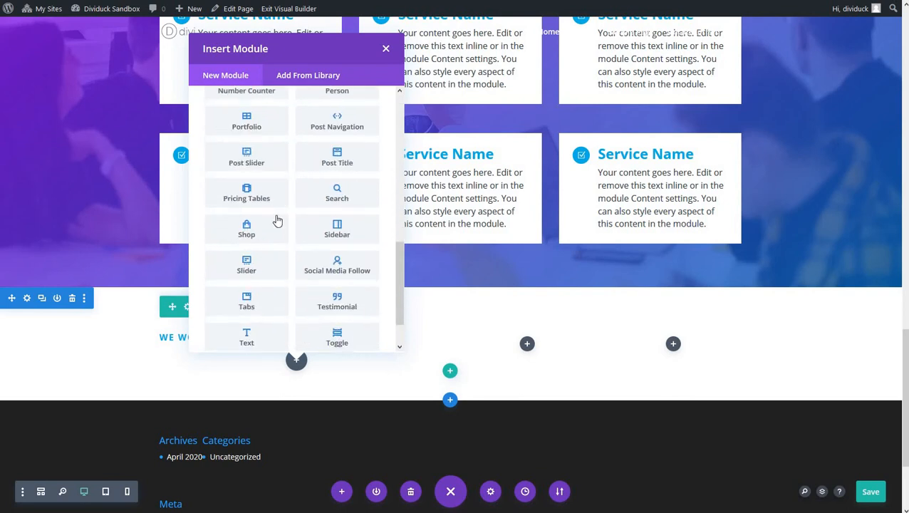
click(256, 288)
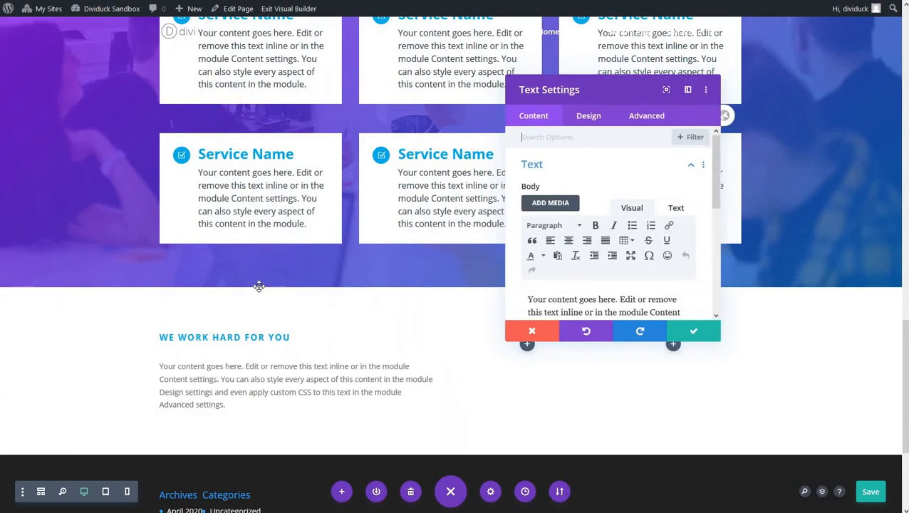
click(531, 333)
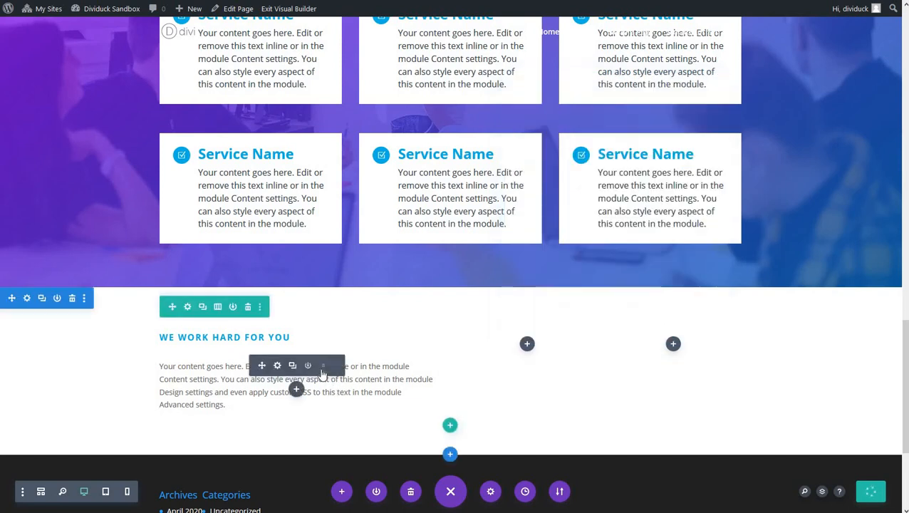
click(323, 366)
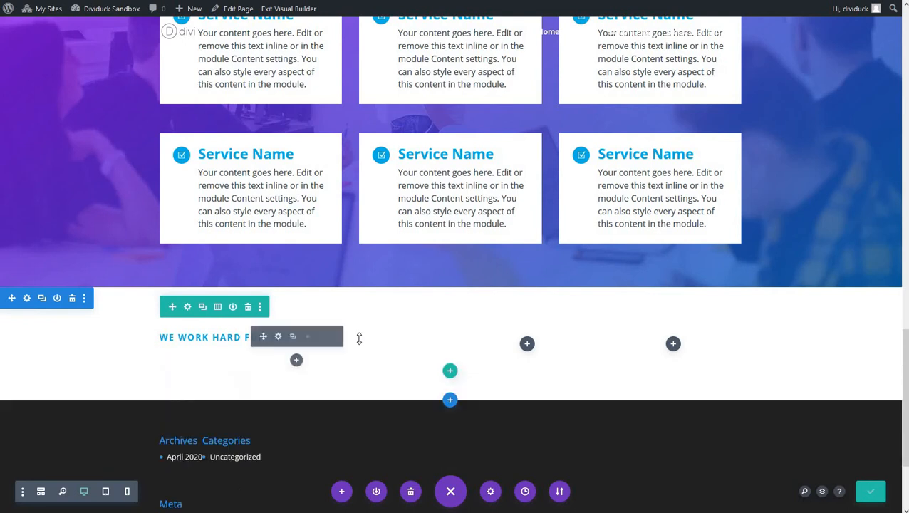
Duplicate the large company slogan Text module in the section above the tabs
scroll(359, 338, up, 5)
scroll(360, 338, up, 5)
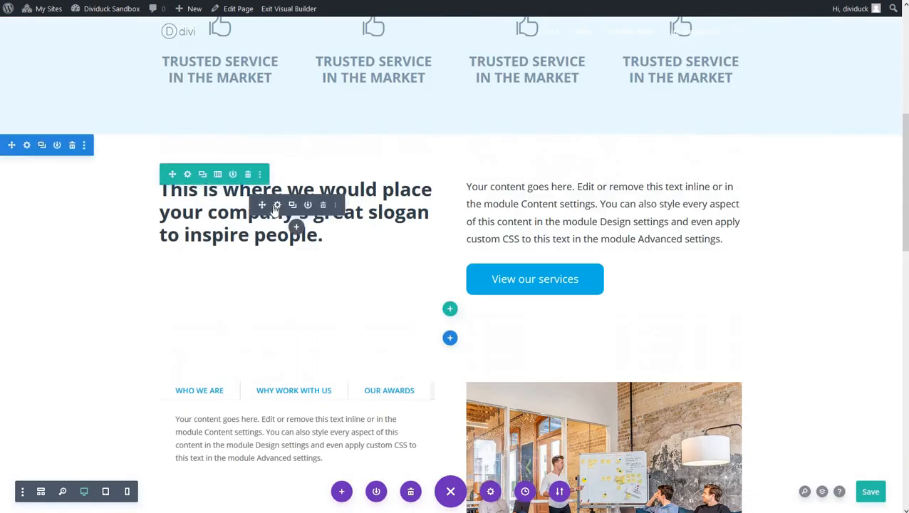
click(292, 206)
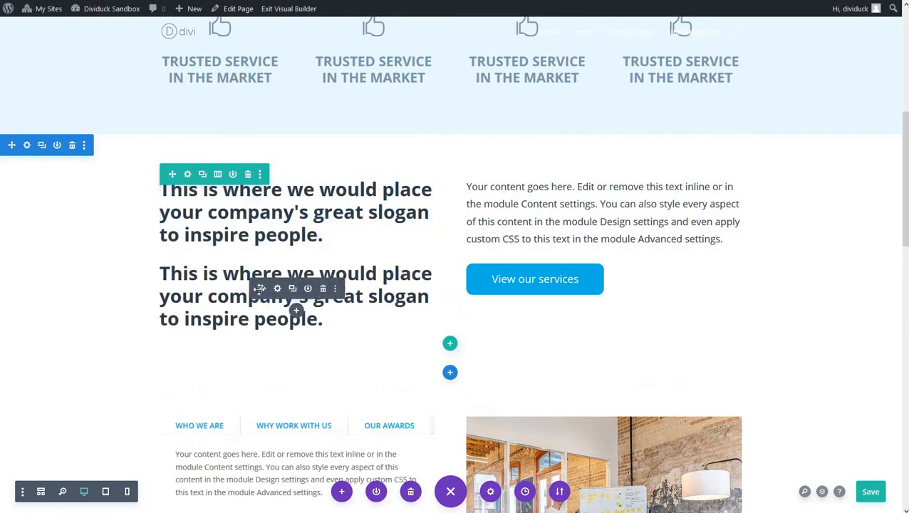
Move the duplicated slogan text module into the first column of the bottom section, beneath "We work hard for you"
drag(276, 334, 269, 469)
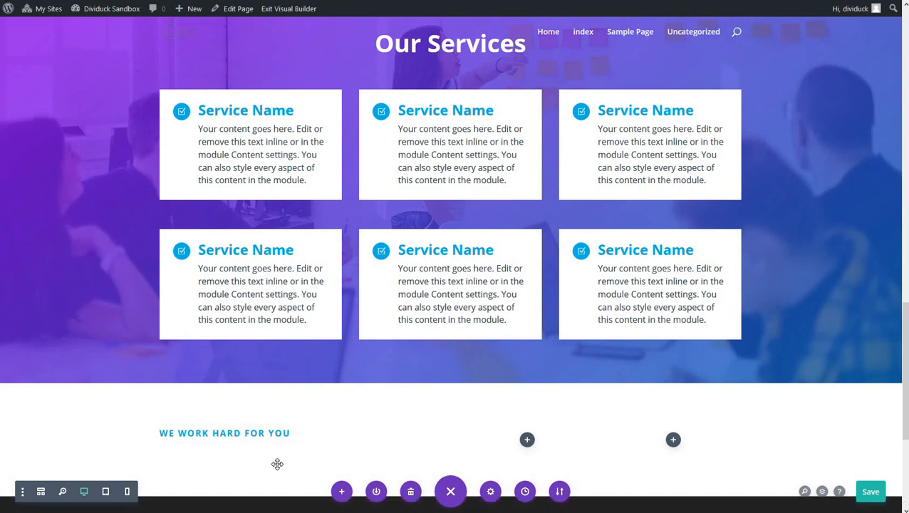
scroll(318, 408, down, 2)
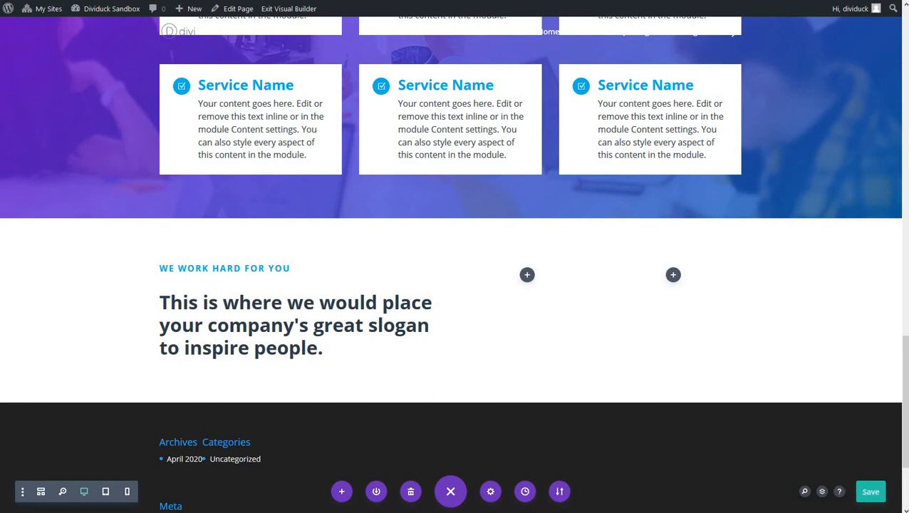
Insert a Text module in the empty middle column beside the slogan, with the body text "We specialize in the following:"
click(527, 277)
scroll(499, 142, down, 10)
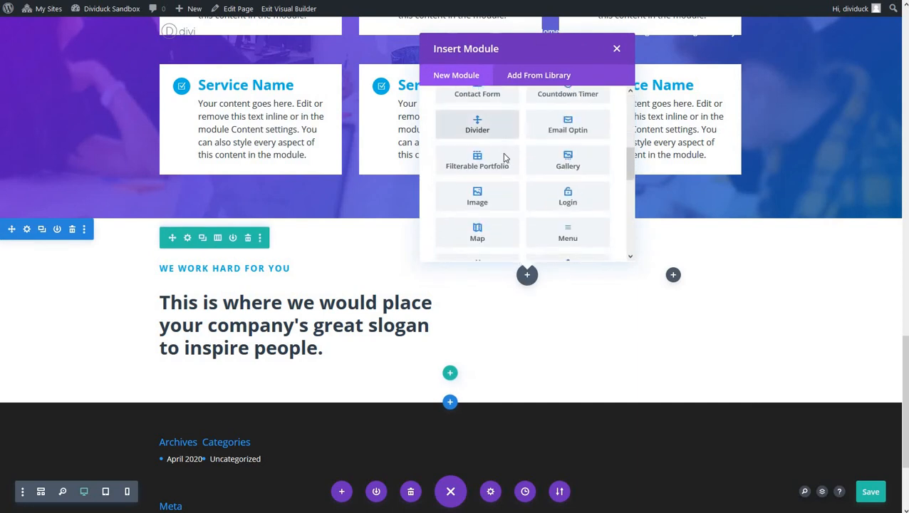
click(490, 206)
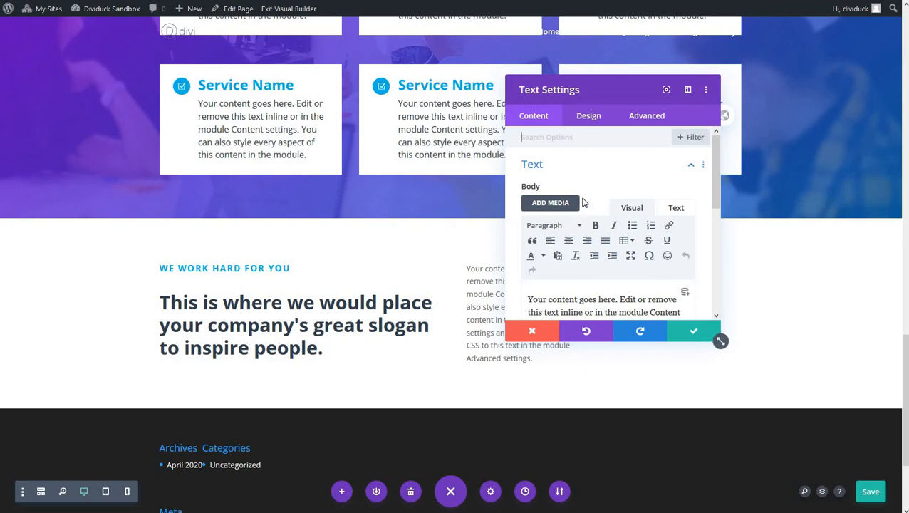
drag(529, 298, 668, 298)
text(We)
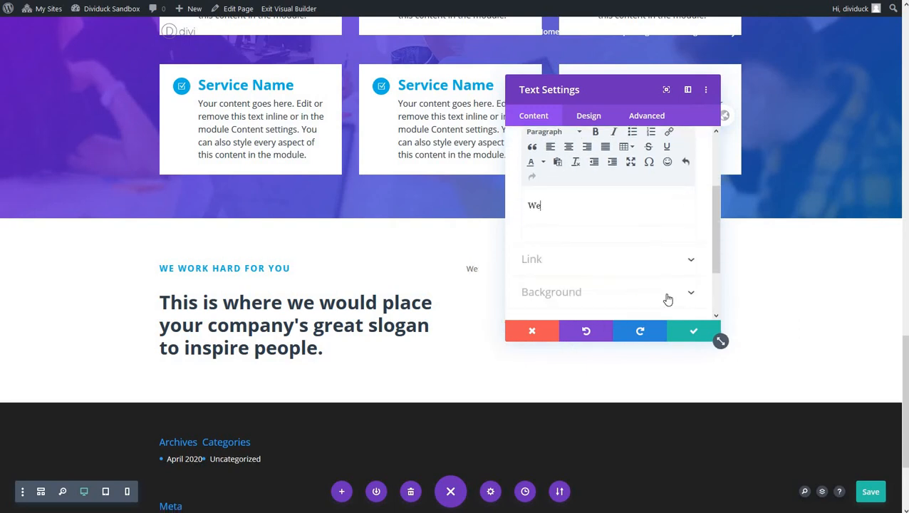
text( specialize in the foll)
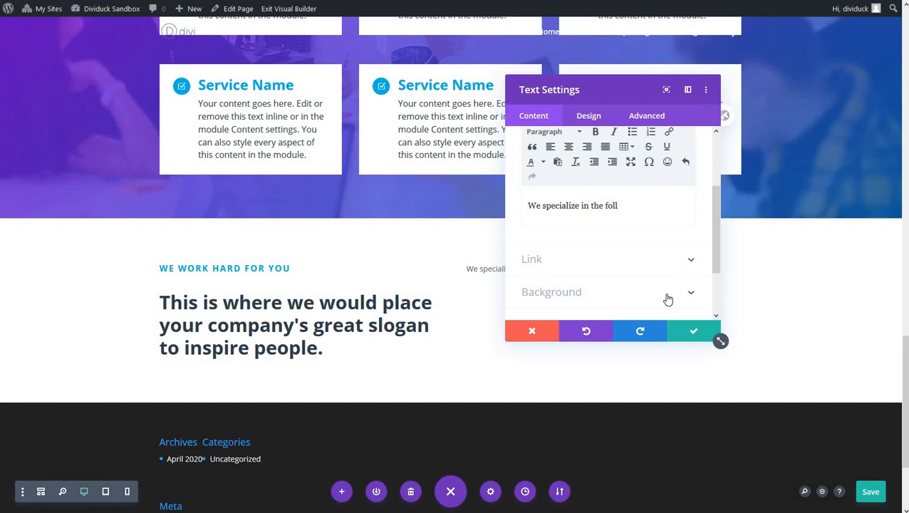
text(owing:)
Style the new text module as bold, colour #02b3e4 and 15px in size, and save its settings
click(584, 119)
click(566, 173)
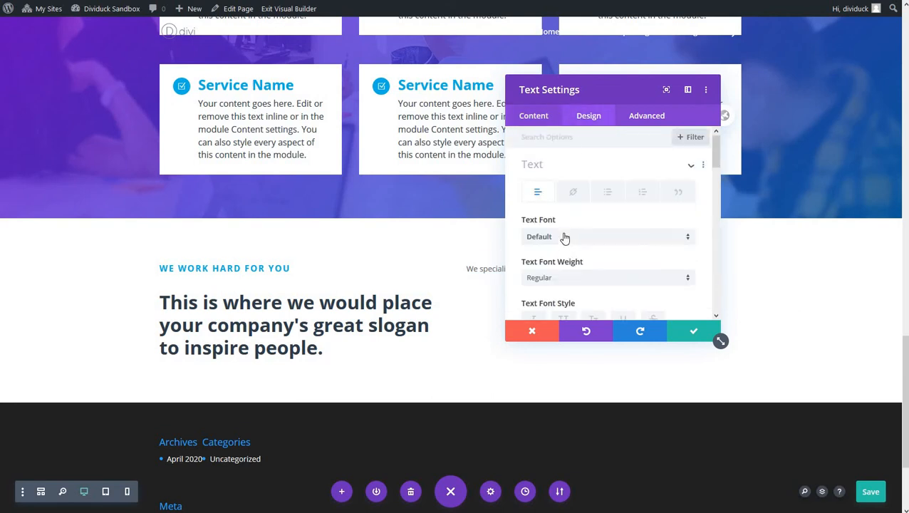
click(598, 279)
click(586, 343)
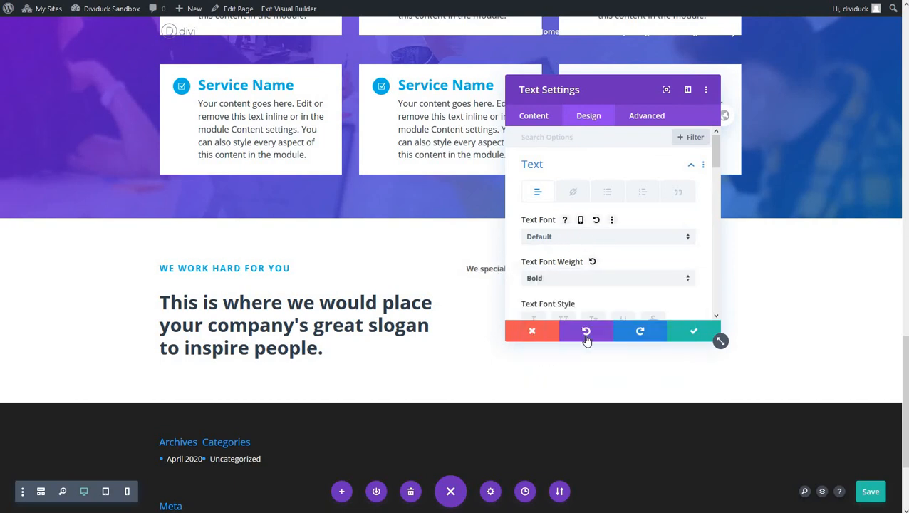
scroll(582, 238, down, 3)
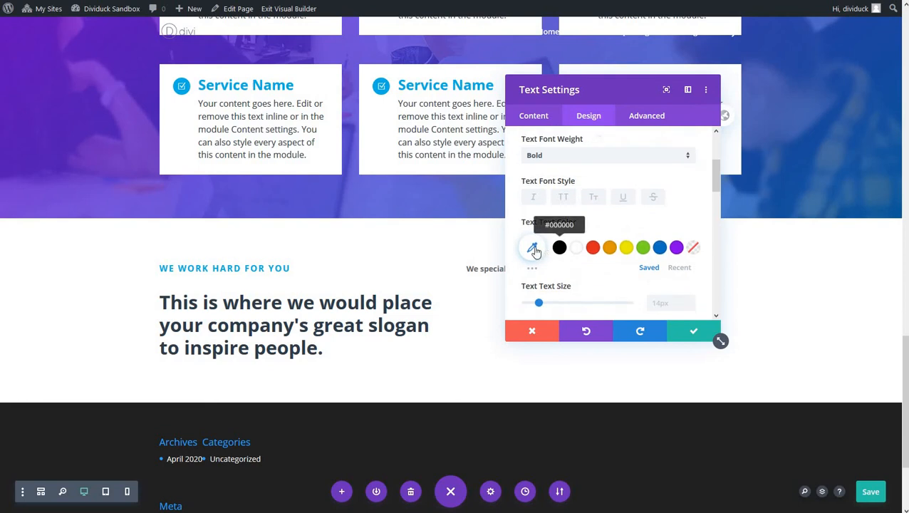
click(532, 247)
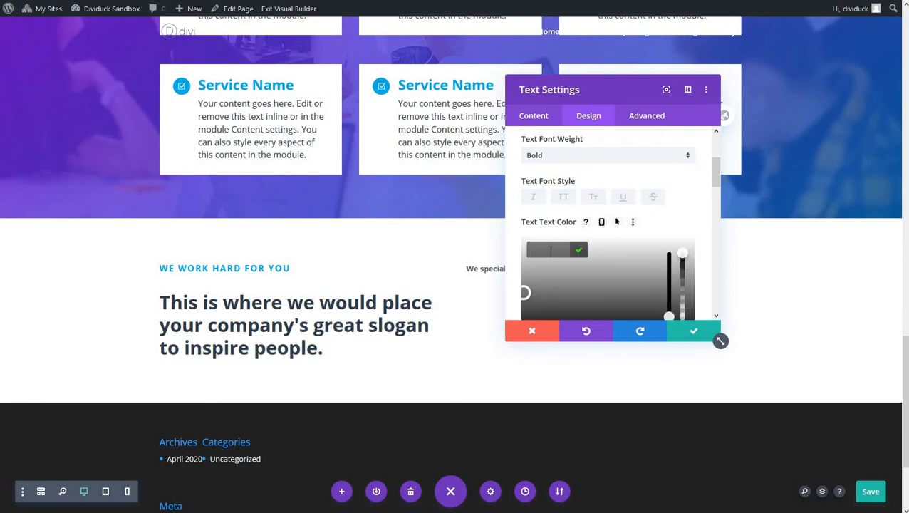
text(#02b3e4)
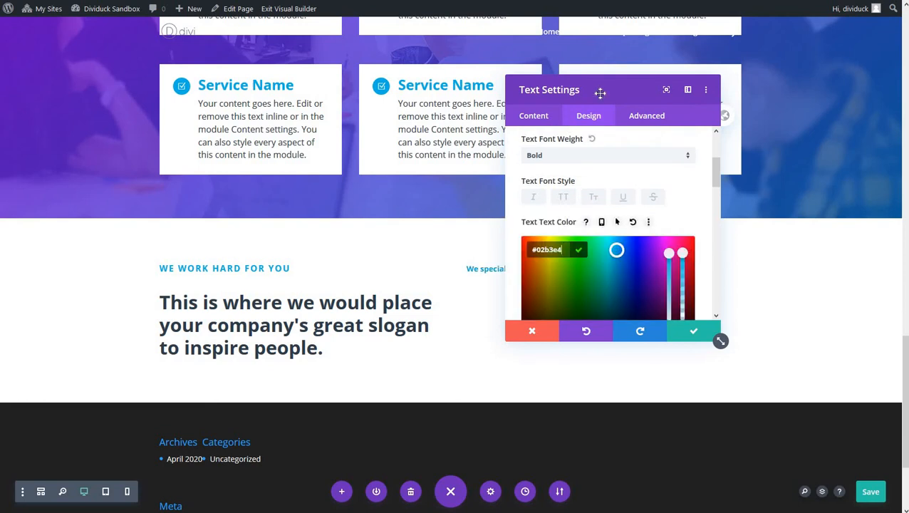
drag(597, 93, 252, 108)
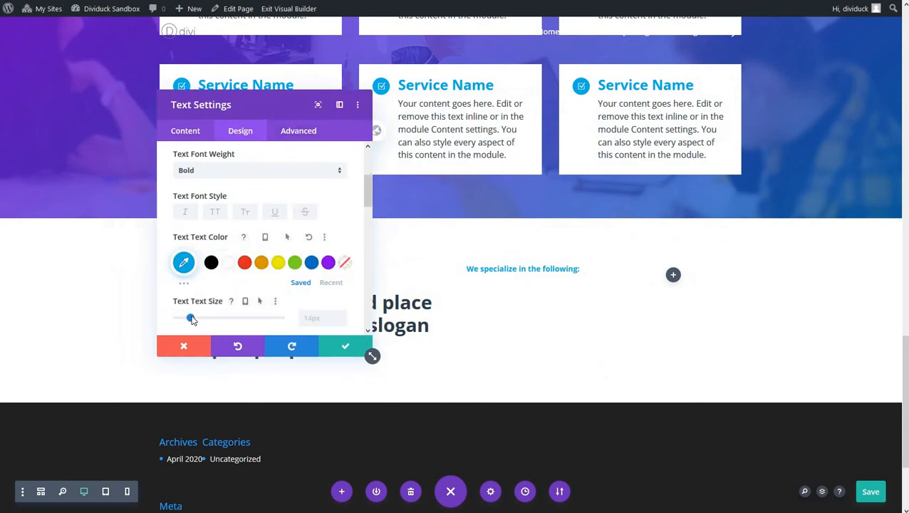
drag(191, 321, 191, 318)
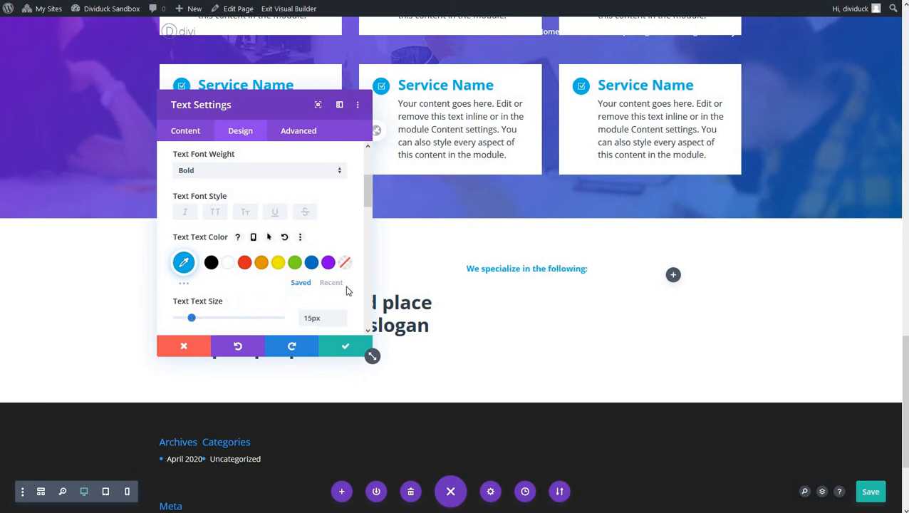
click(344, 346)
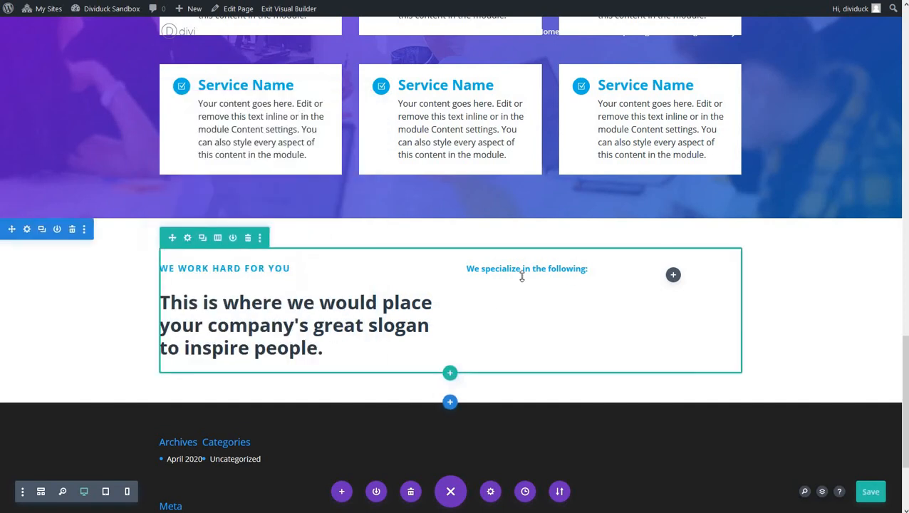
Add a Bar Counters module below the specialty text and set its counter's title to "We are this competent" and percent to 80
click(526, 295)
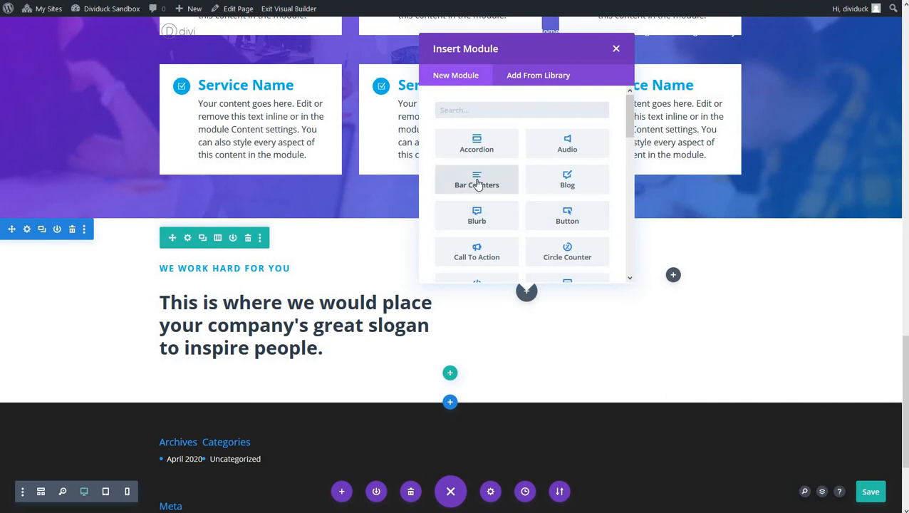
click(476, 183)
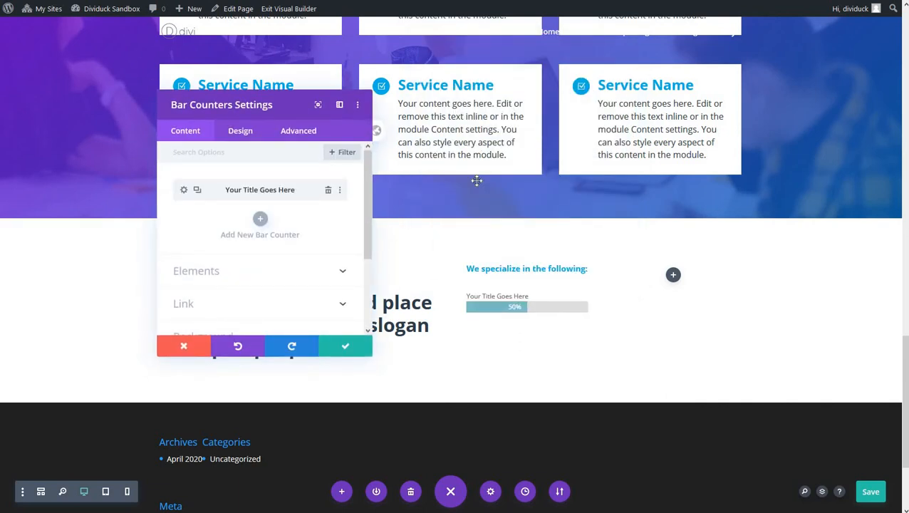
click(184, 190)
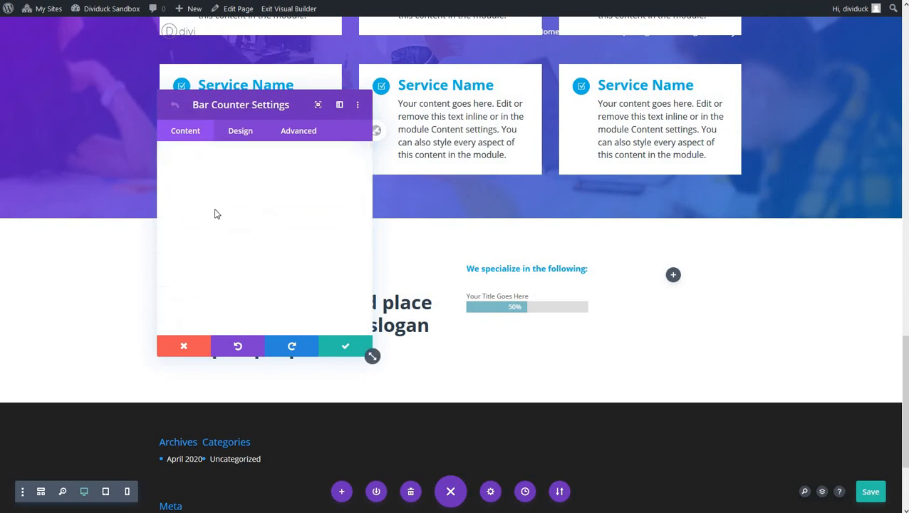
drag(246, 219, 160, 225)
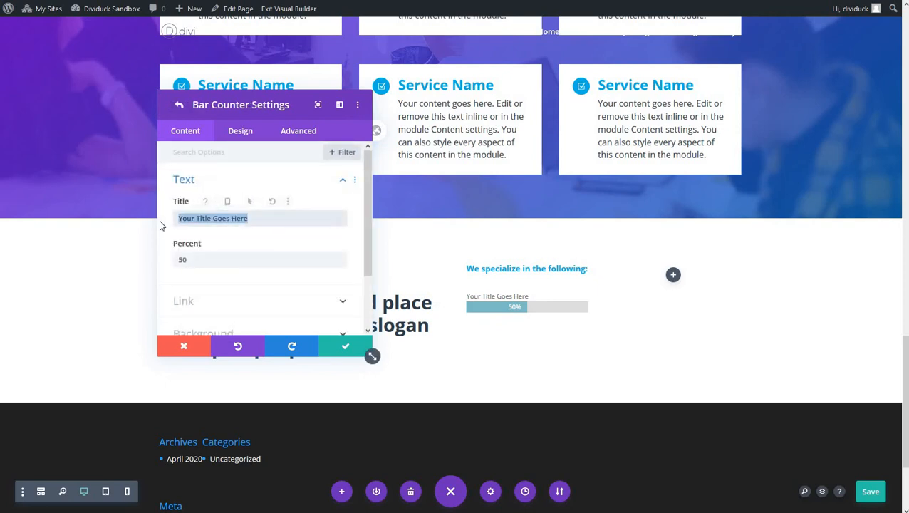
text(We are th)
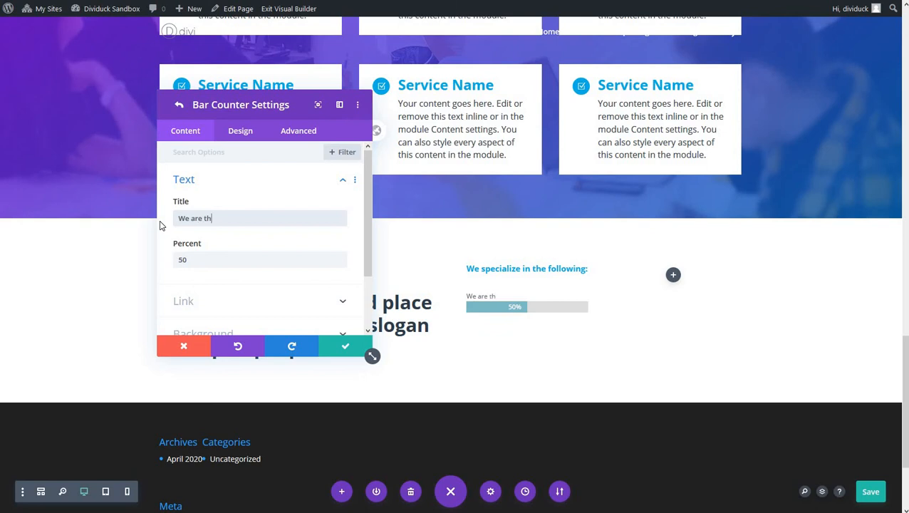
text(is competent)
click(182, 260)
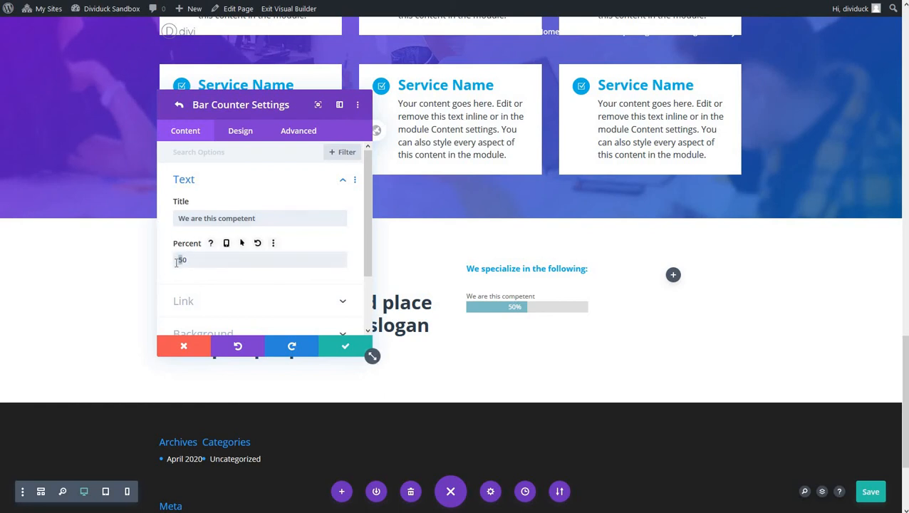
text(8)
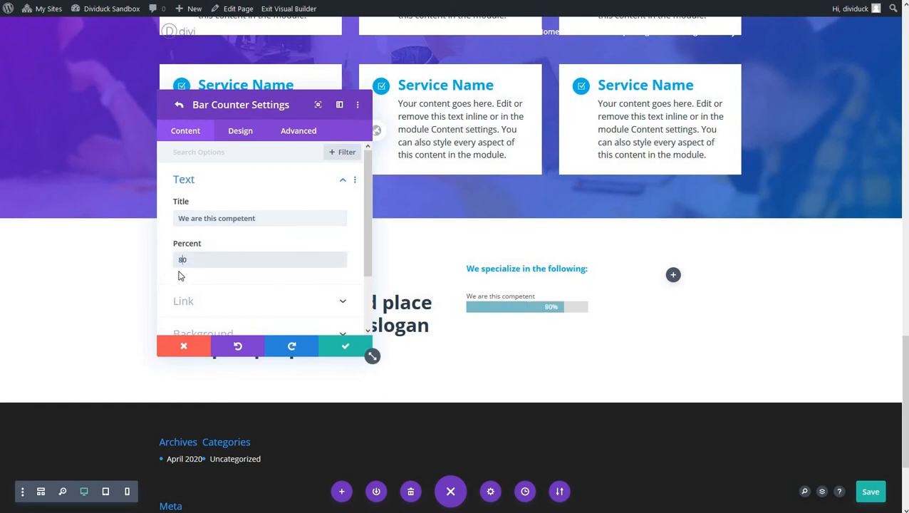
Set the bar counter's bar background colour to #02b3e4
click(240, 132)
click(215, 183)
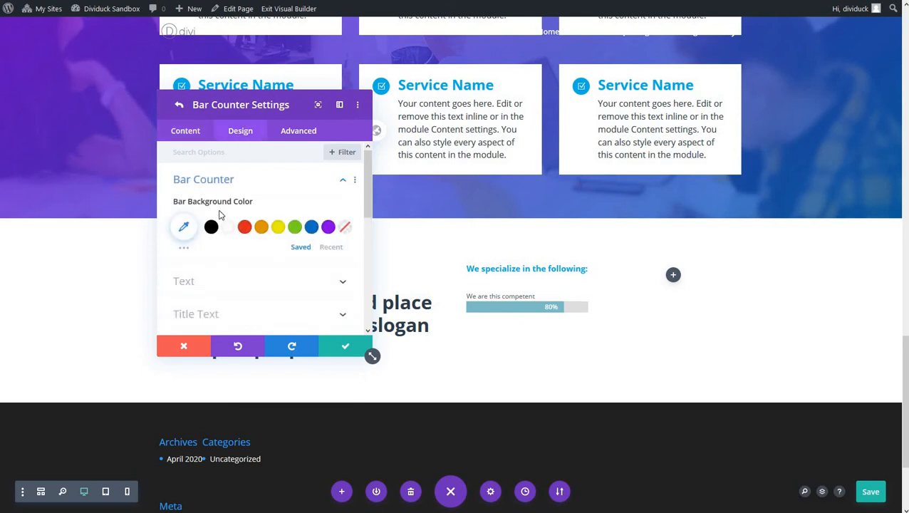
click(184, 229)
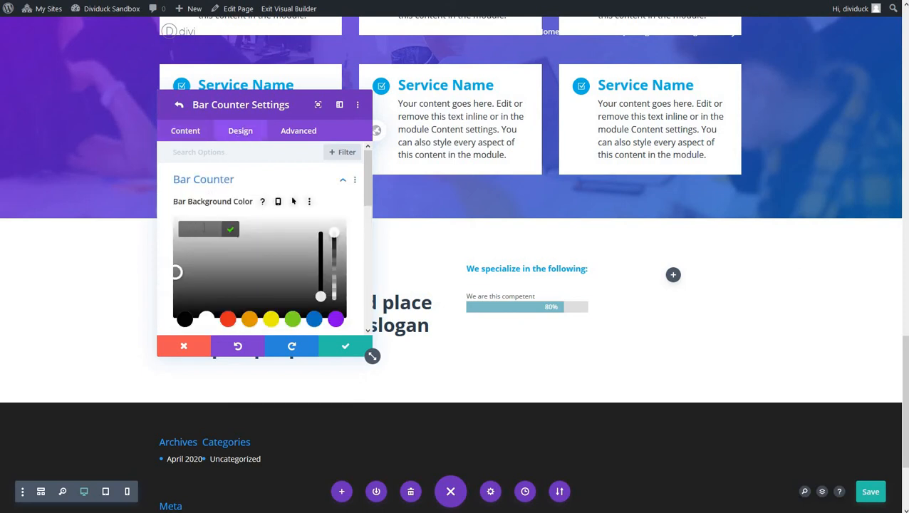
text(#02b3e4)
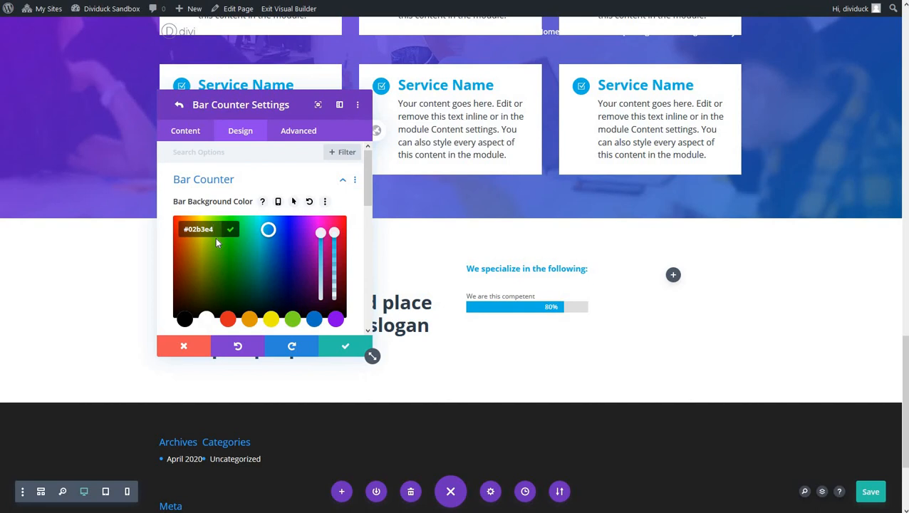
Make the bar counter's title text uppercase at 13px and save the counter's settings
scroll(255, 204, down, 2)
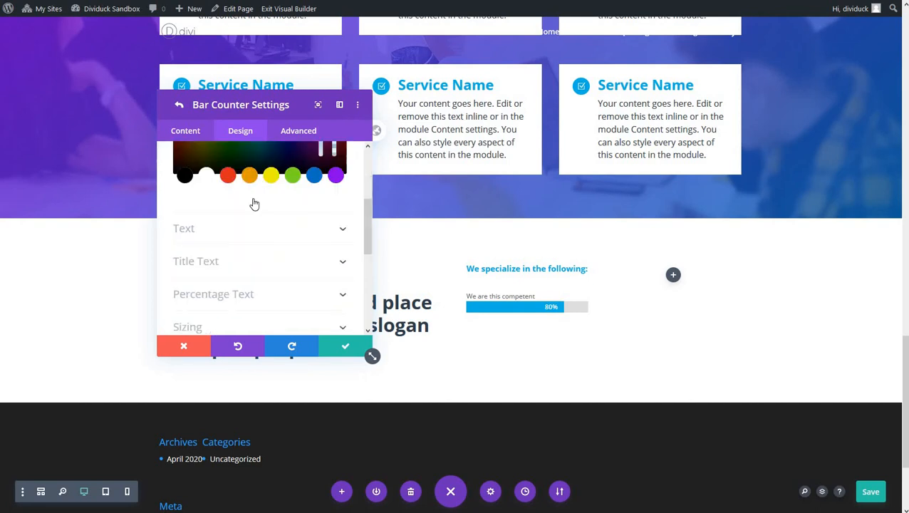
click(223, 222)
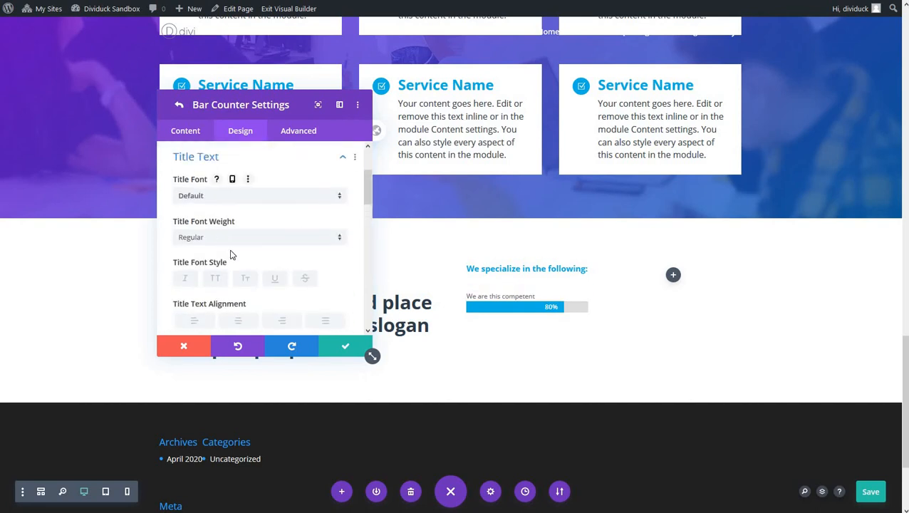
scroll(232, 255, down, 1)
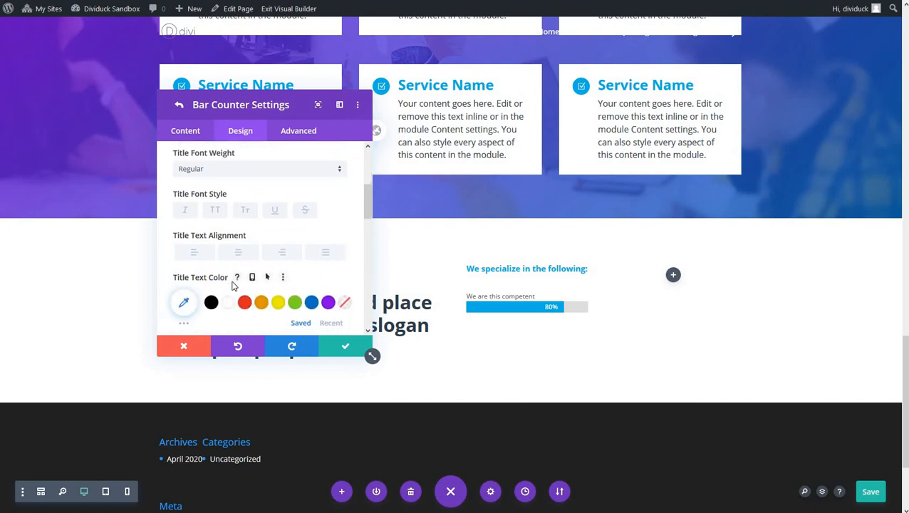
scroll(231, 284, down, 1)
drag(190, 304, 193, 307)
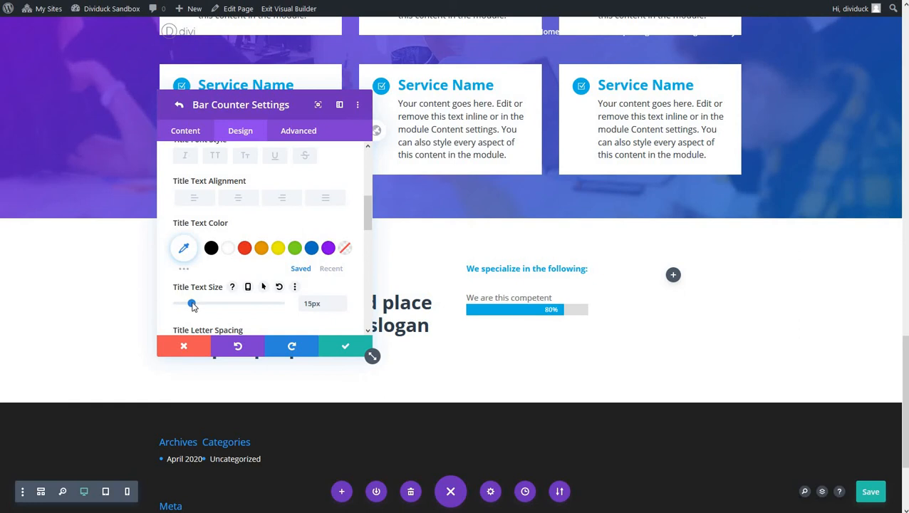
click(216, 156)
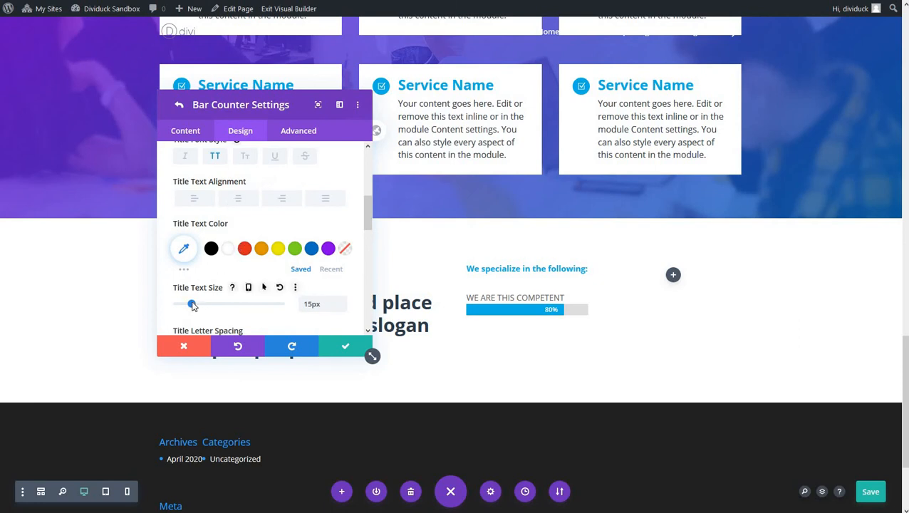
drag(193, 304, 189, 304)
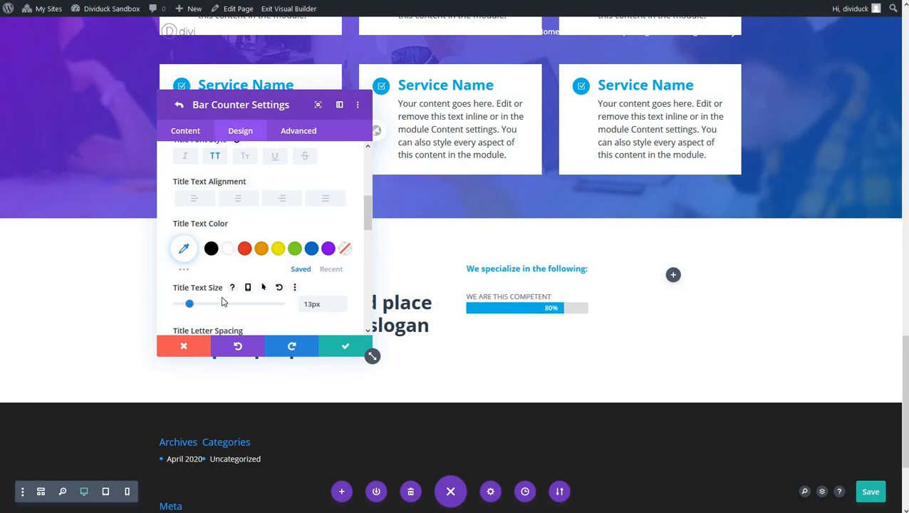
key(ctrl+s)
click(346, 347)
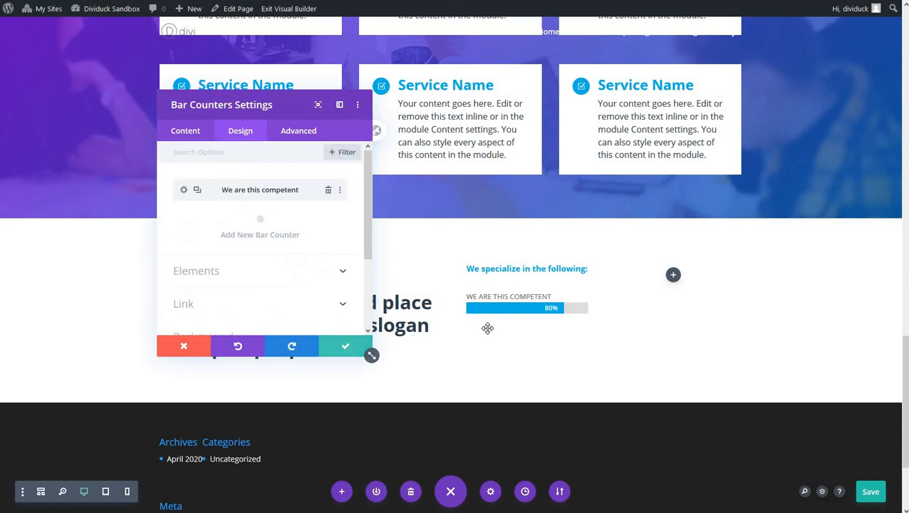
Duplicate the "We are this competent" bar counter, set the copy's percent to 90, and save it
click(197, 191)
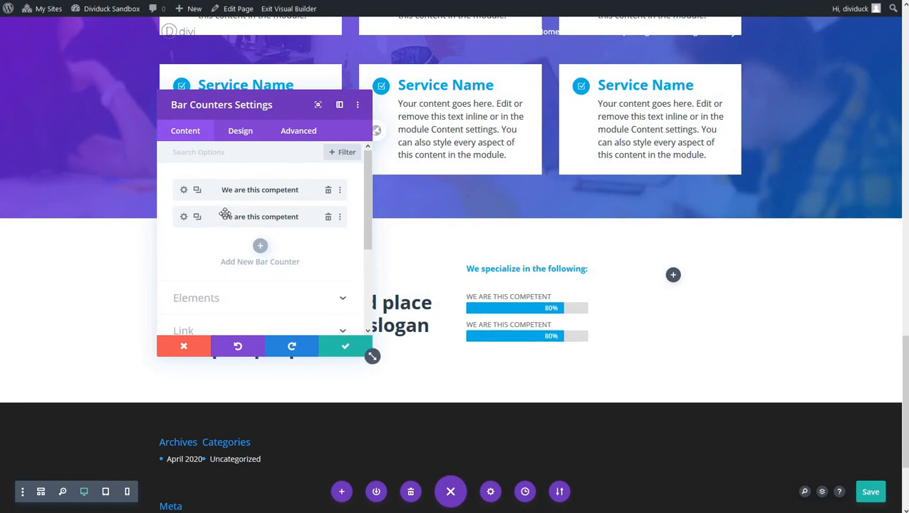
click(194, 221)
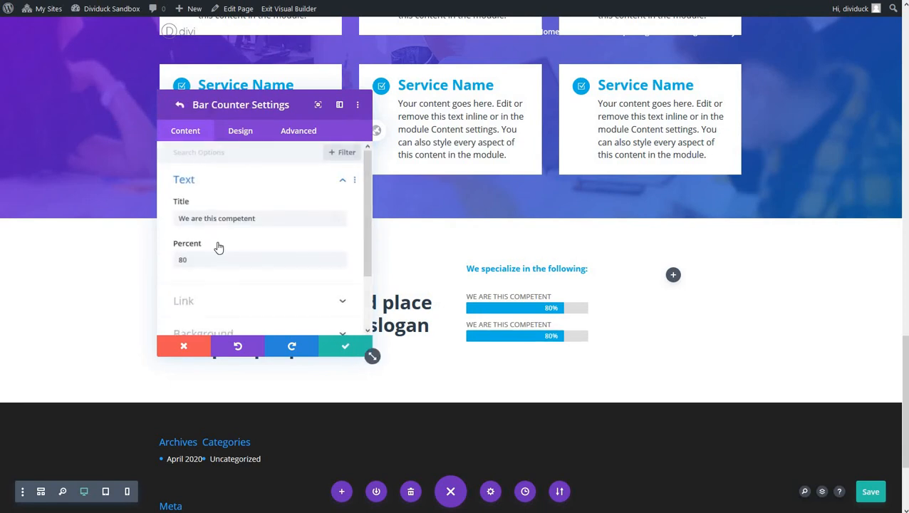
click(180, 259)
text(9)
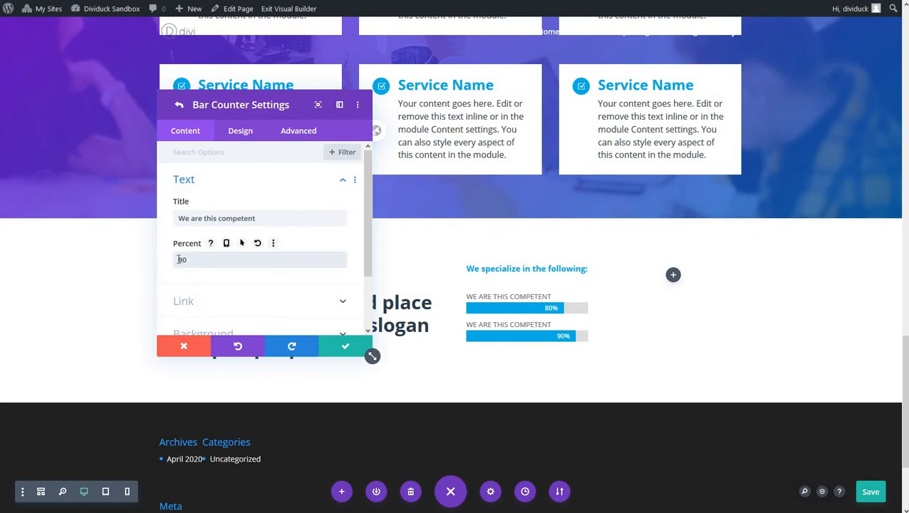
click(346, 347)
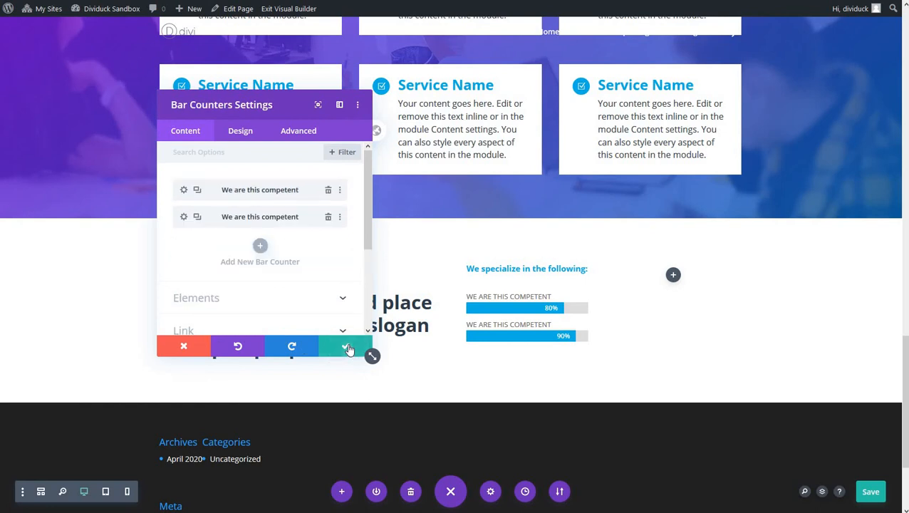
Duplicate the "We specialize in the following:" heading and the Bar Counters module, and move the copies into the empty third column
click(347, 348)
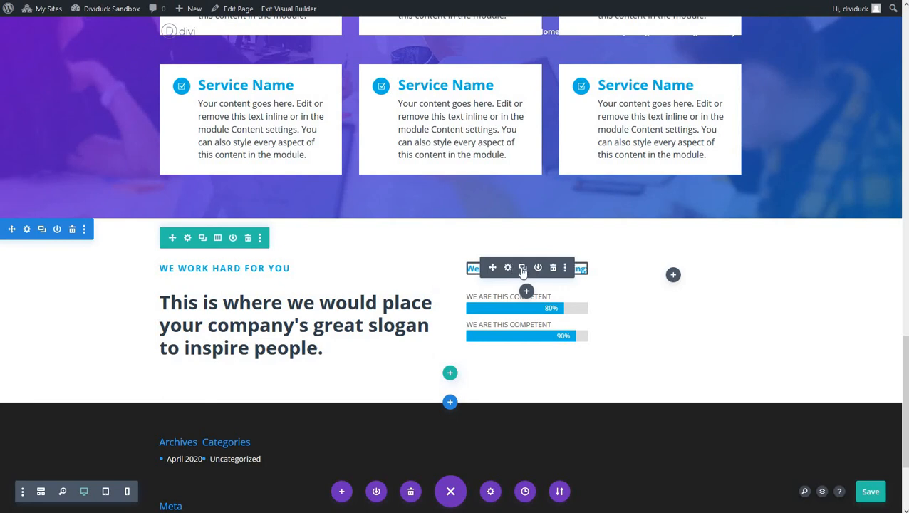
click(522, 269)
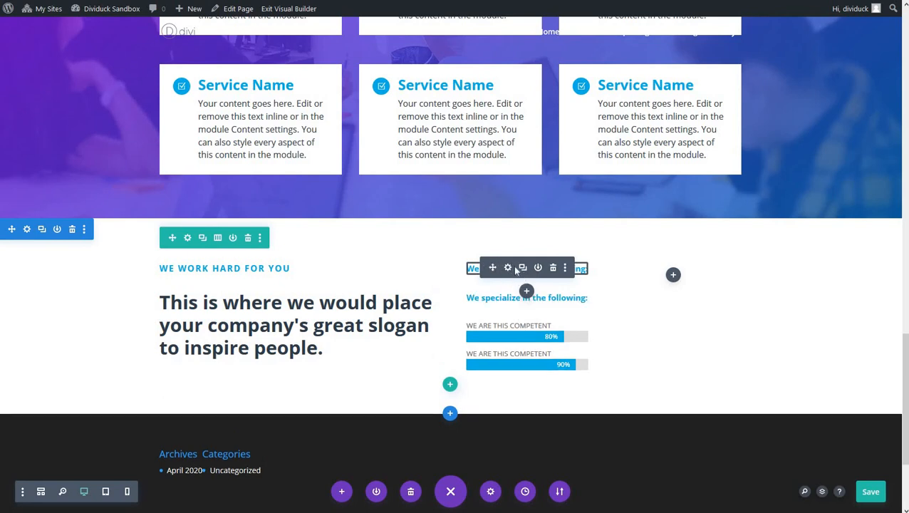
drag(493, 268, 673, 277)
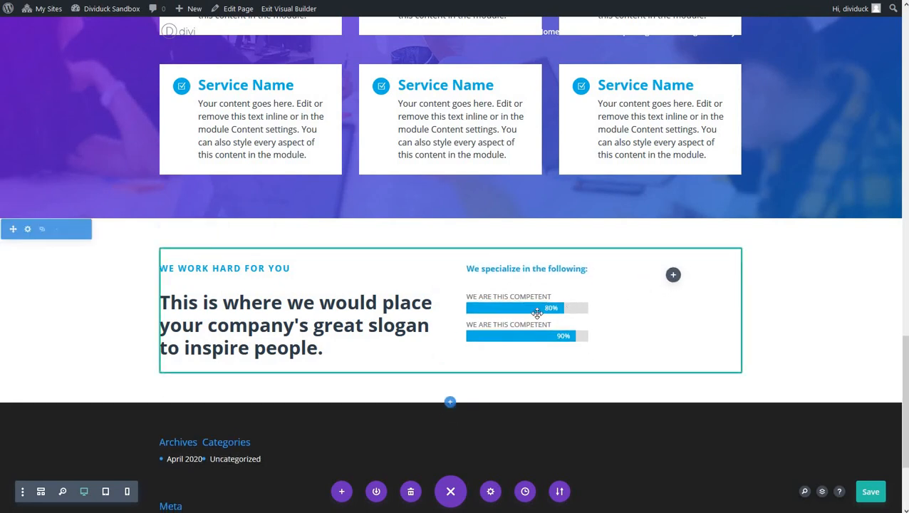
click(523, 298)
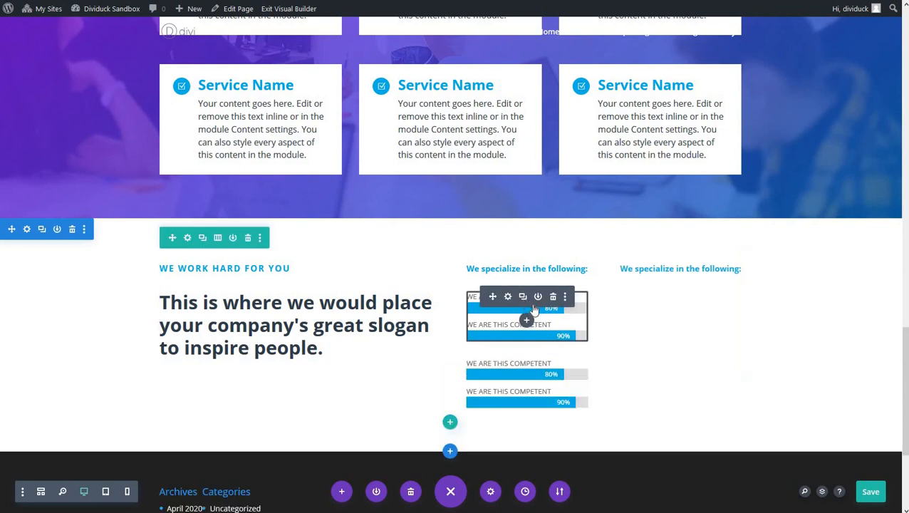
drag(492, 296, 691, 318)
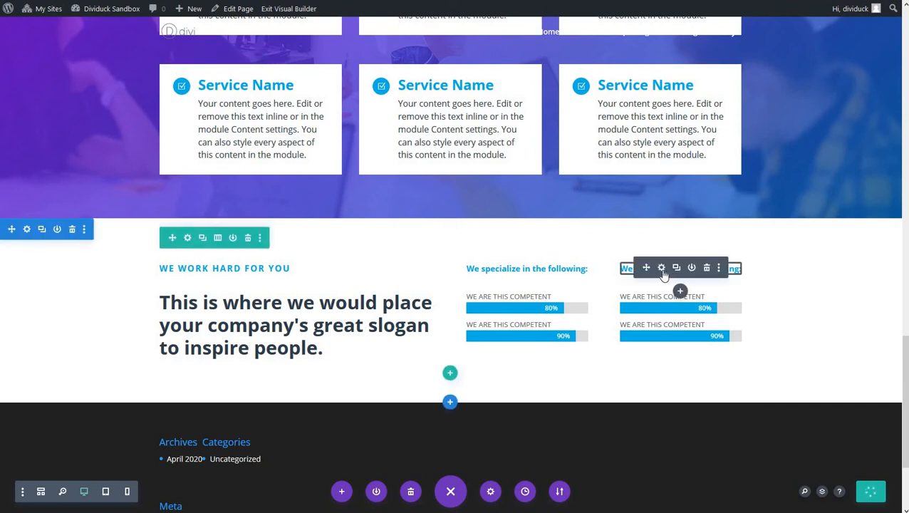
Set the text colour of the third column's specialties heading to #8300e9 and save its settings
click(661, 267)
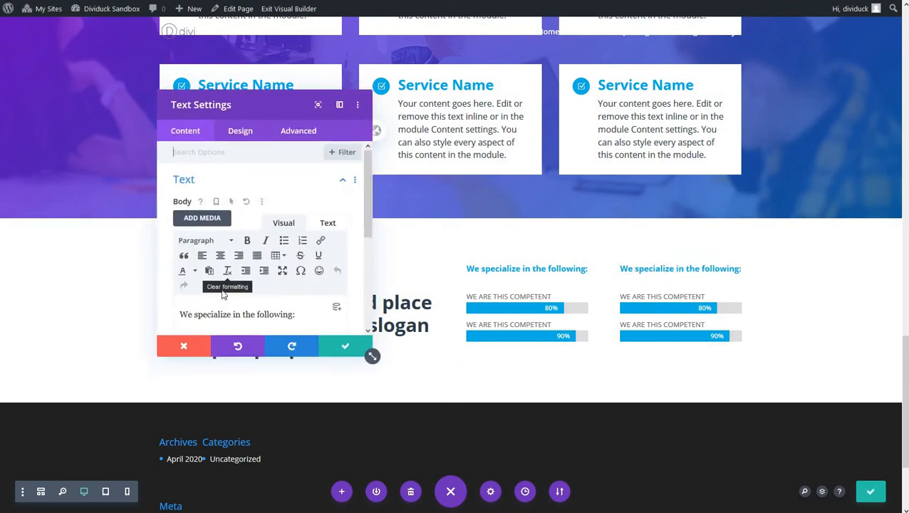
click(241, 131)
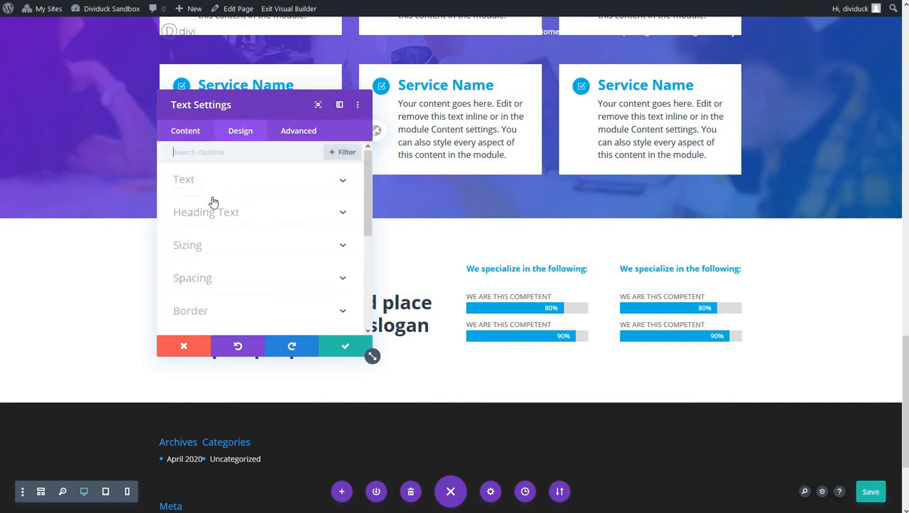
click(220, 187)
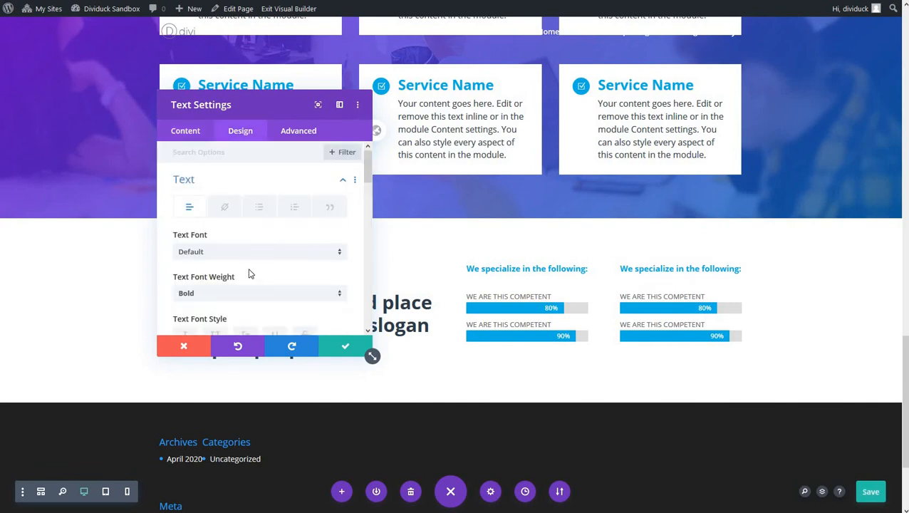
scroll(251, 278, down, 1)
scroll(250, 279, down, 3)
click(327, 201)
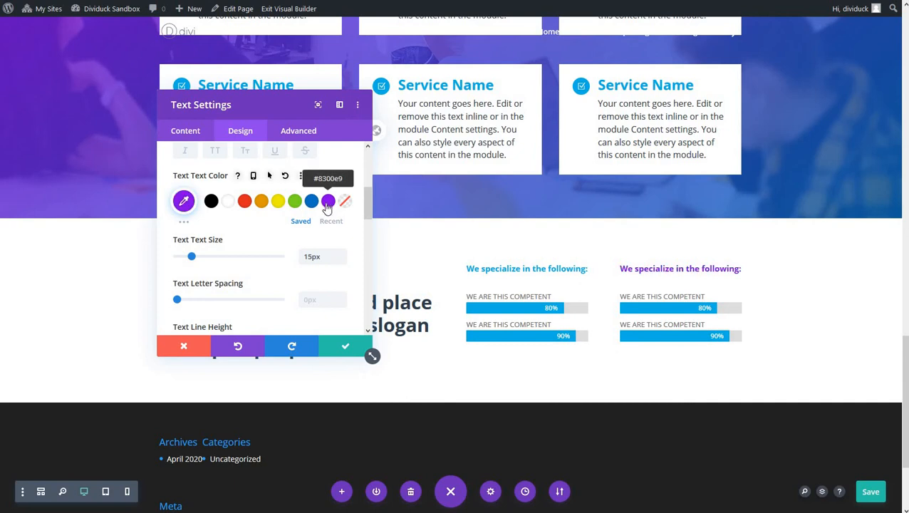
click(345, 349)
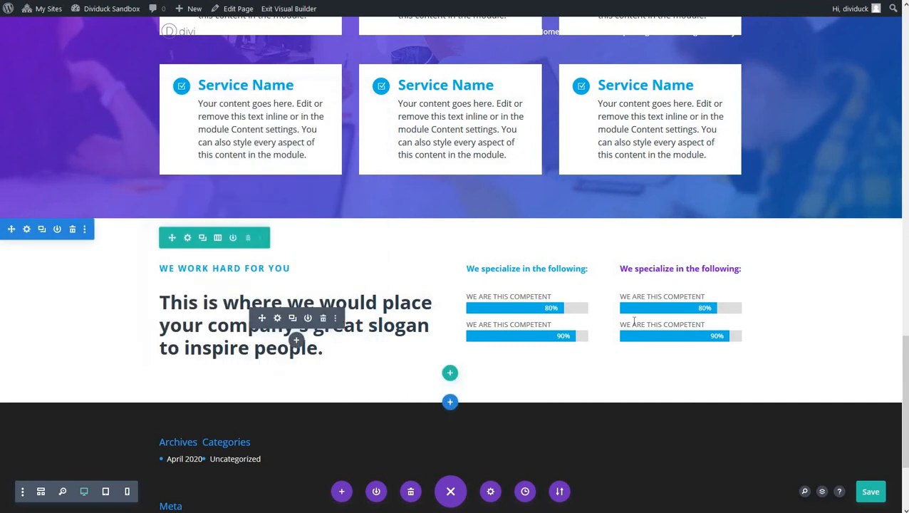
Set the bar background colour of the third column's 80% bar counter to #8300e9 and save it
click(661, 297)
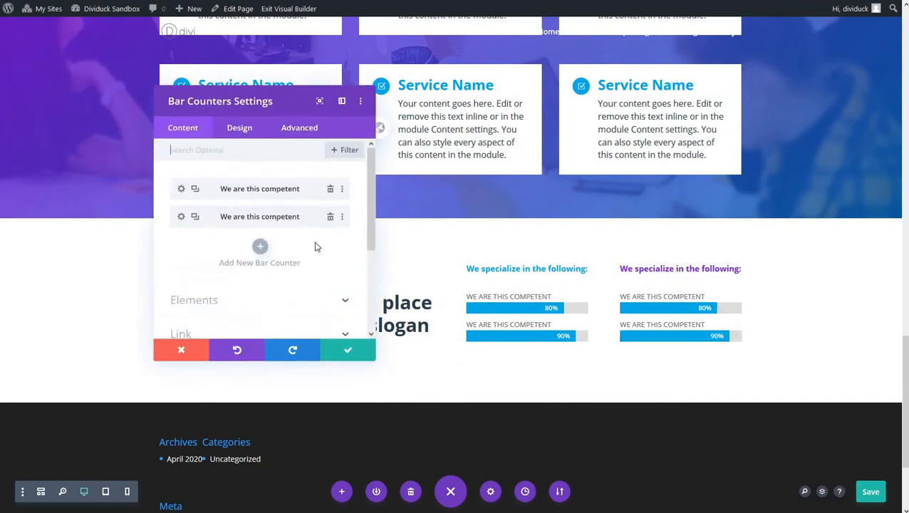
click(185, 190)
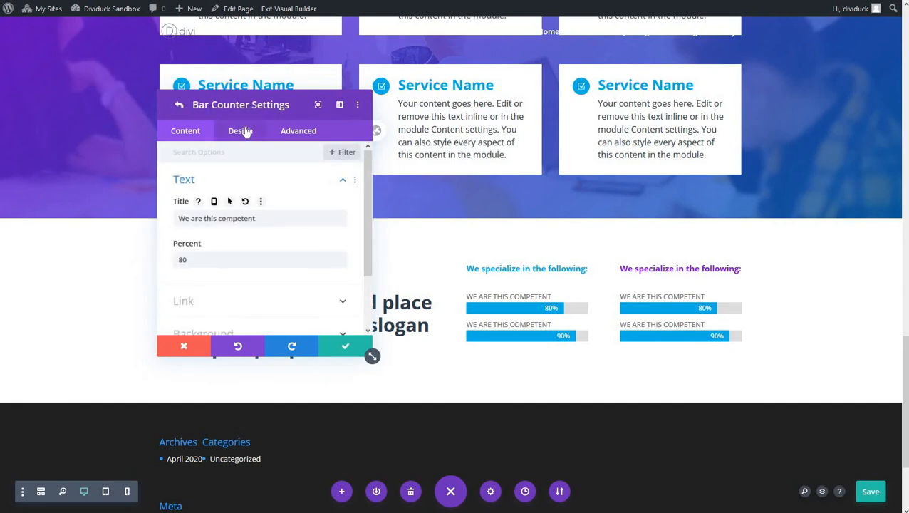
click(244, 132)
click(229, 181)
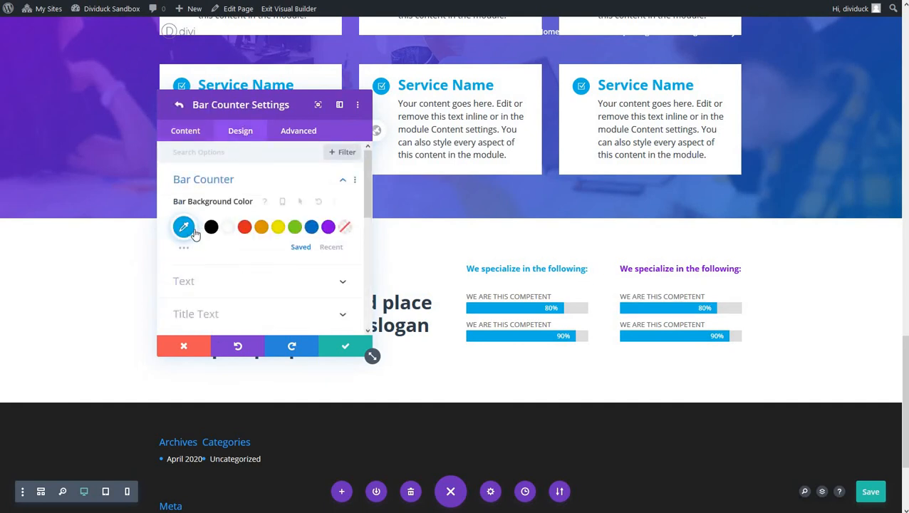
click(328, 228)
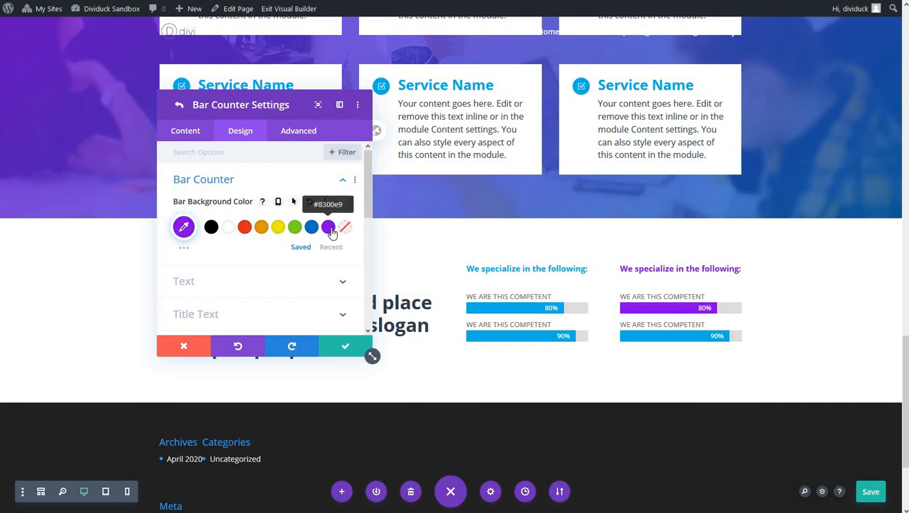
click(346, 347)
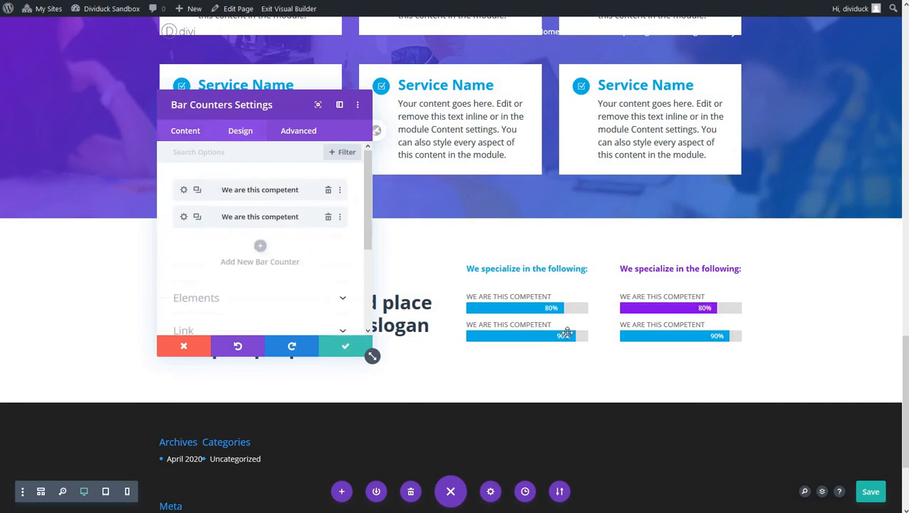
Set the bar background colour of the third column's 90% counter to the same purple and save the module
click(183, 217)
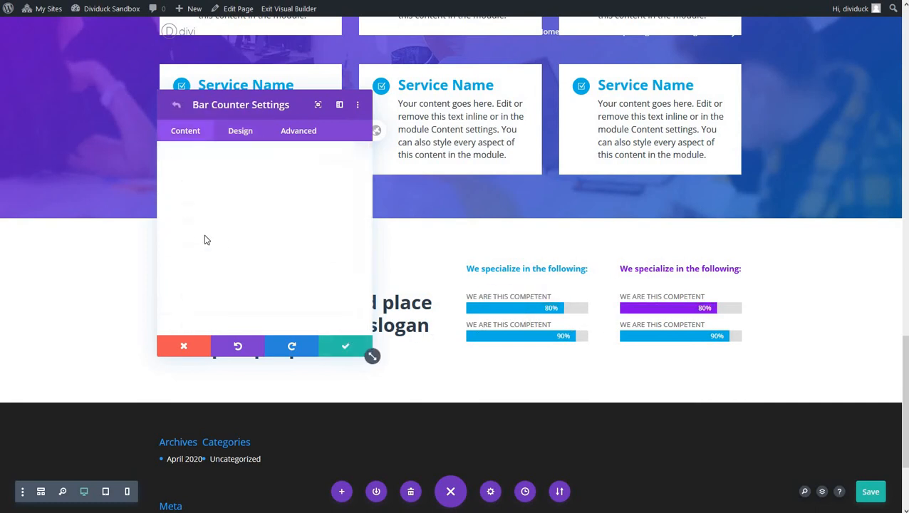
click(242, 134)
click(230, 187)
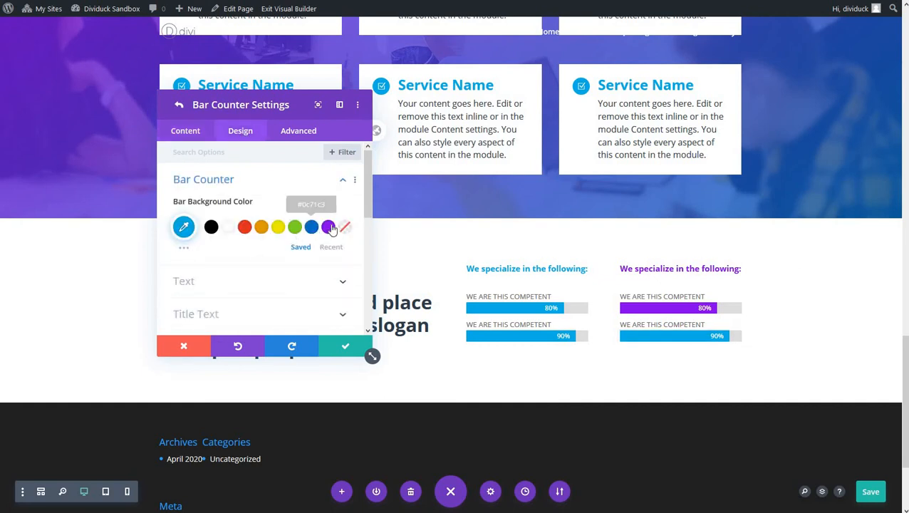
click(327, 226)
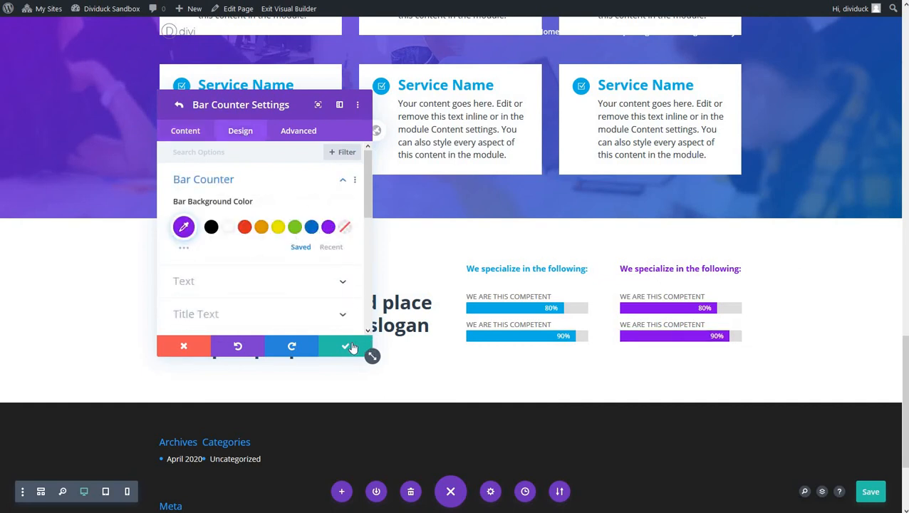
click(347, 347)
click(347, 347)
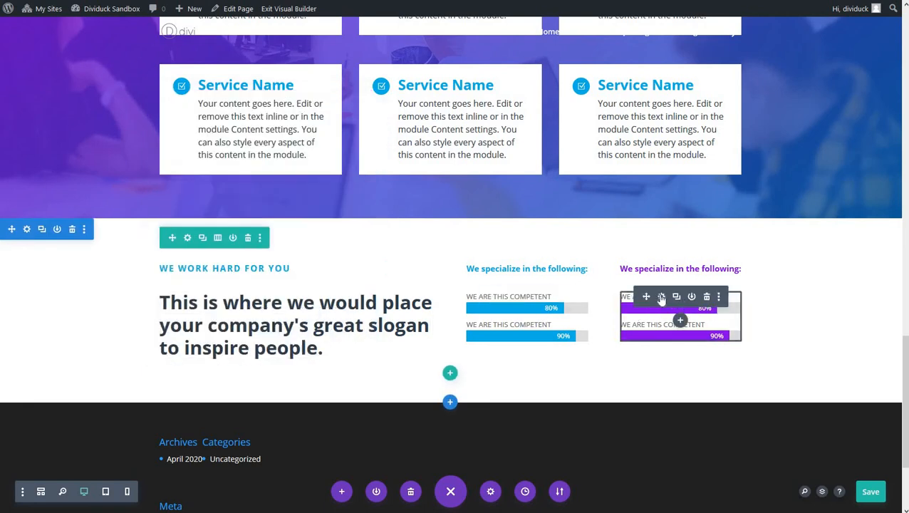
Set the percent of the first purple bar counter in the third column to 40 and save it
click(661, 297)
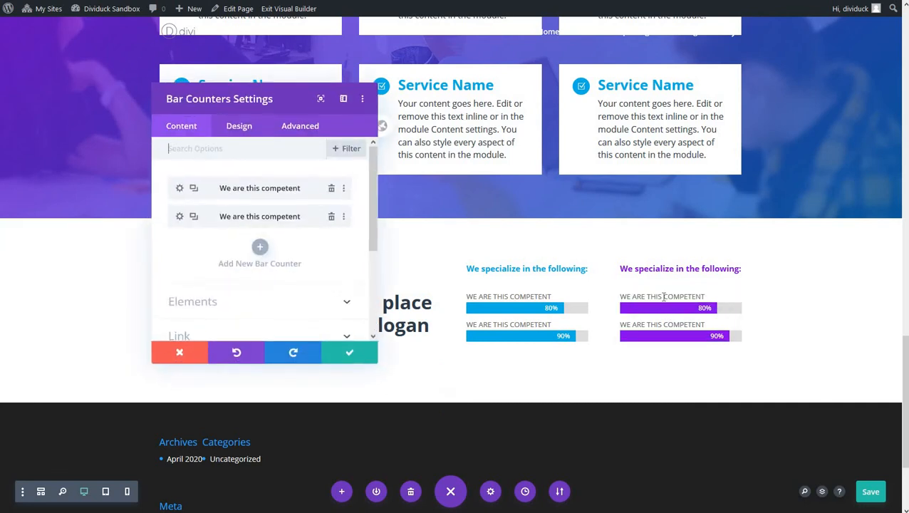
click(183, 194)
drag(184, 261, 174, 267)
text(40)
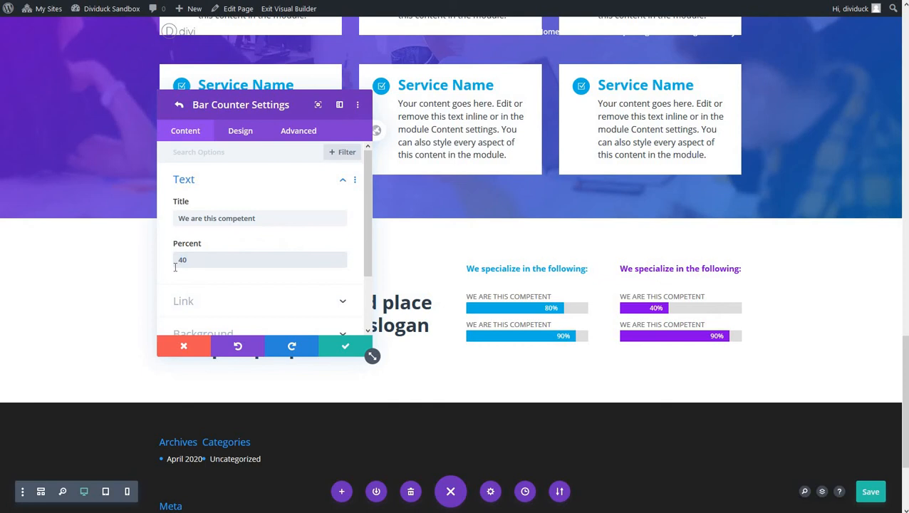
click(345, 348)
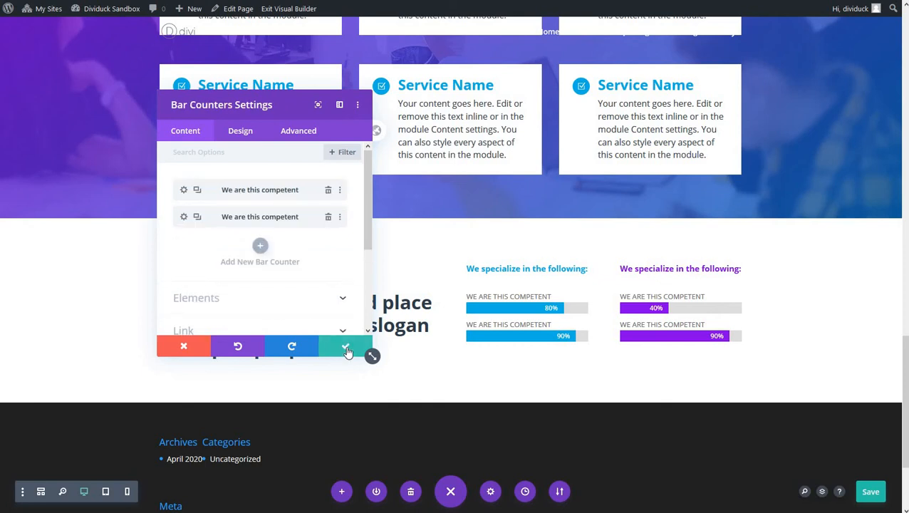
Set the percent of the second purple bar counter to 20 and save the Bar Counters module
click(187, 215)
drag(184, 260, 170, 275)
text(20)
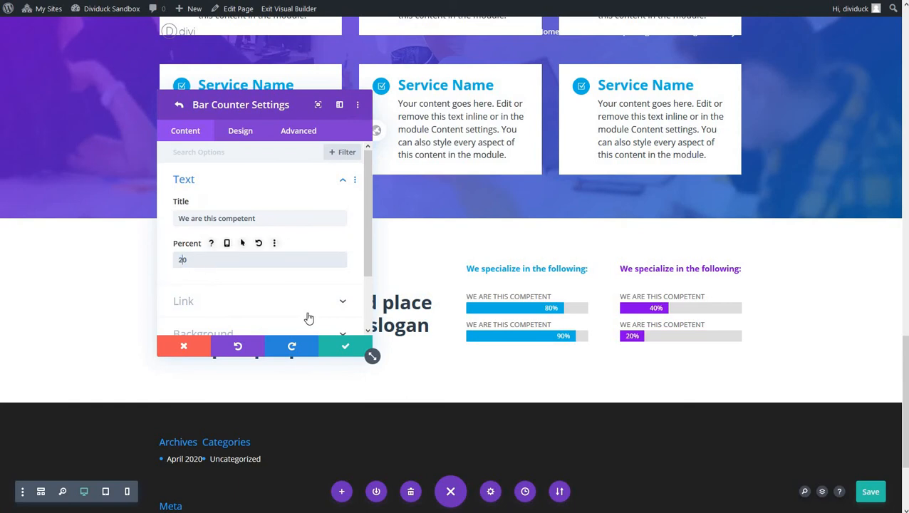
click(344, 347)
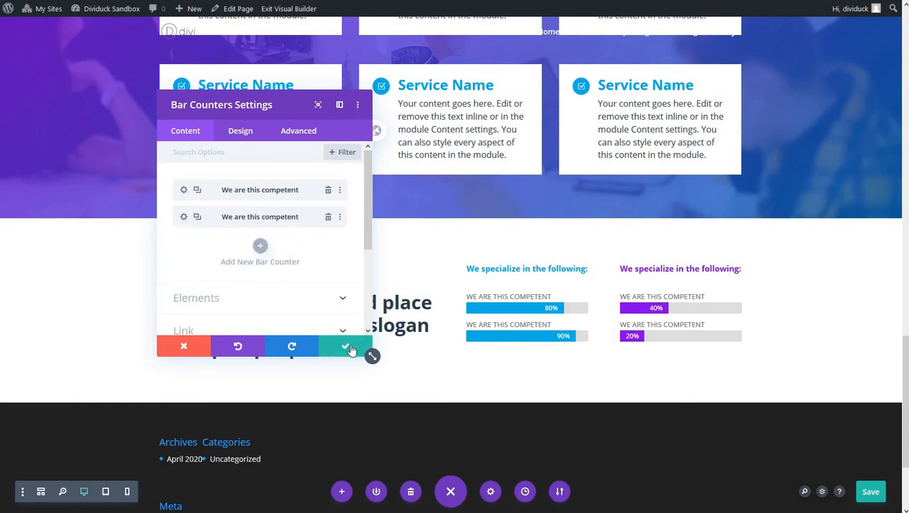
click(348, 346)
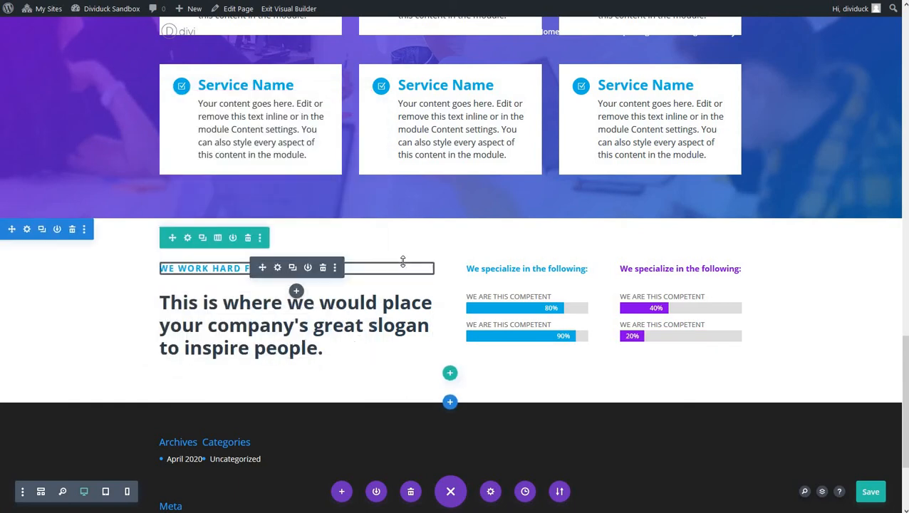
Add a regular section with a single-column row below the slogan and bar counters section
scroll(403, 261, up, 2)
scroll(403, 260, up, 15)
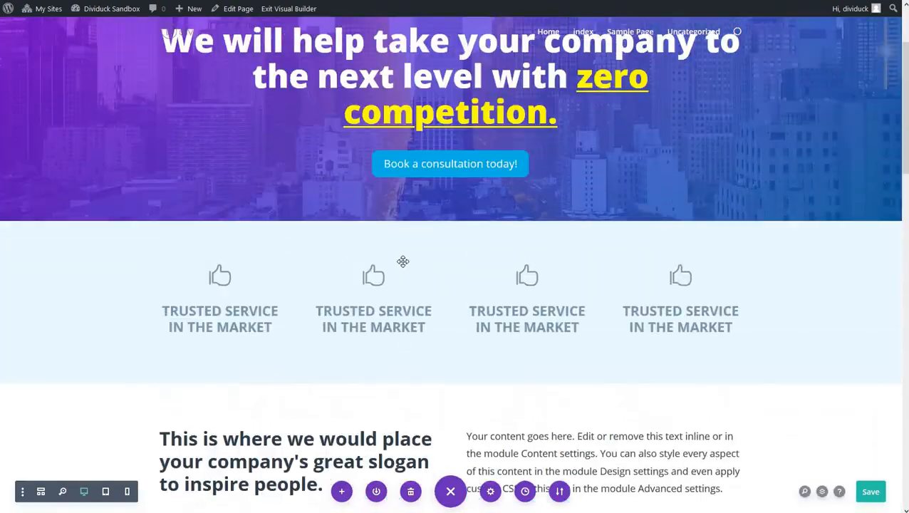
scroll(402, 261, down, 15)
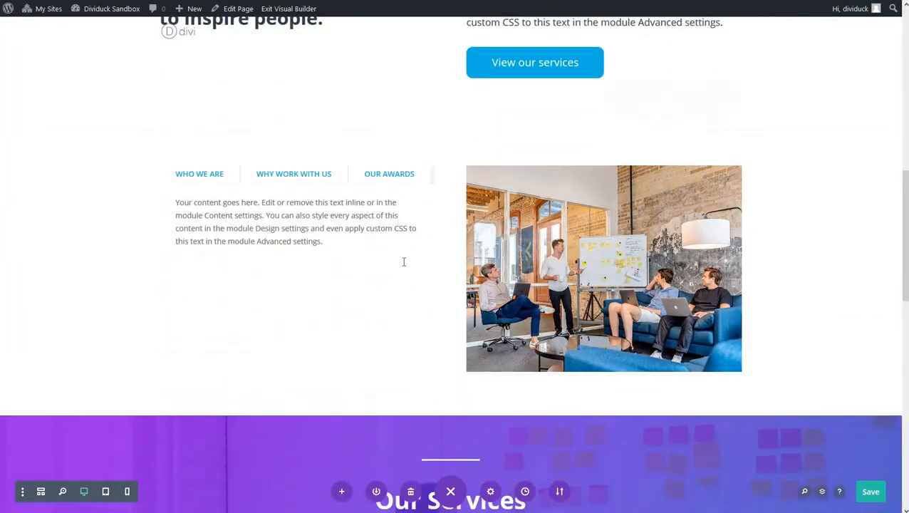
scroll(403, 260, down, 5)
scroll(415, 249, up, 1)
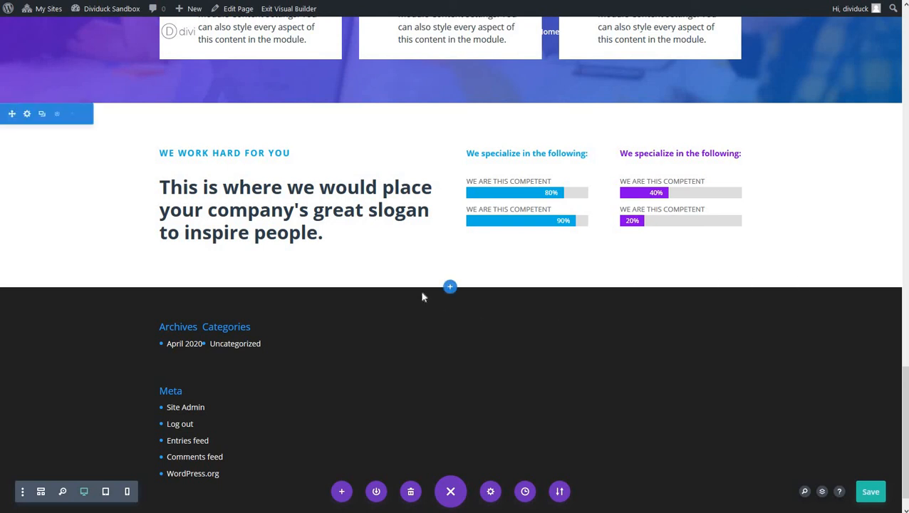
click(450, 289)
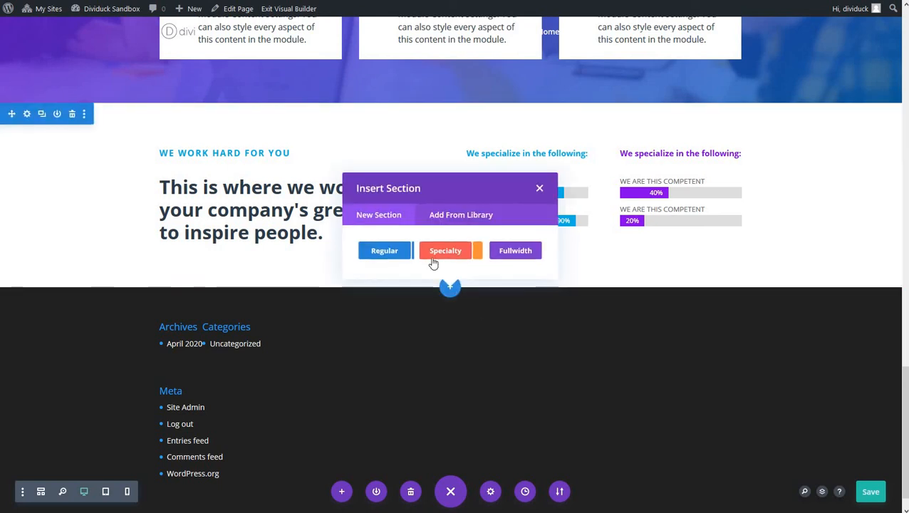
click(385, 249)
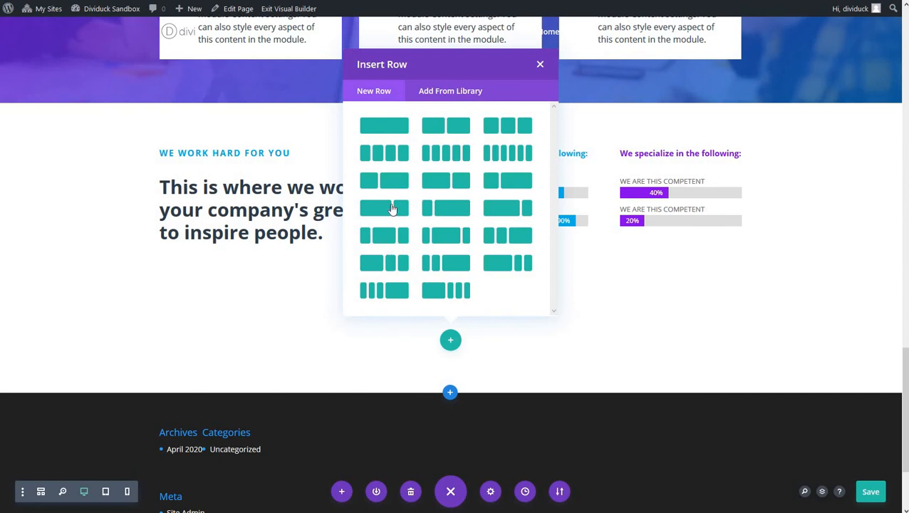
click(384, 127)
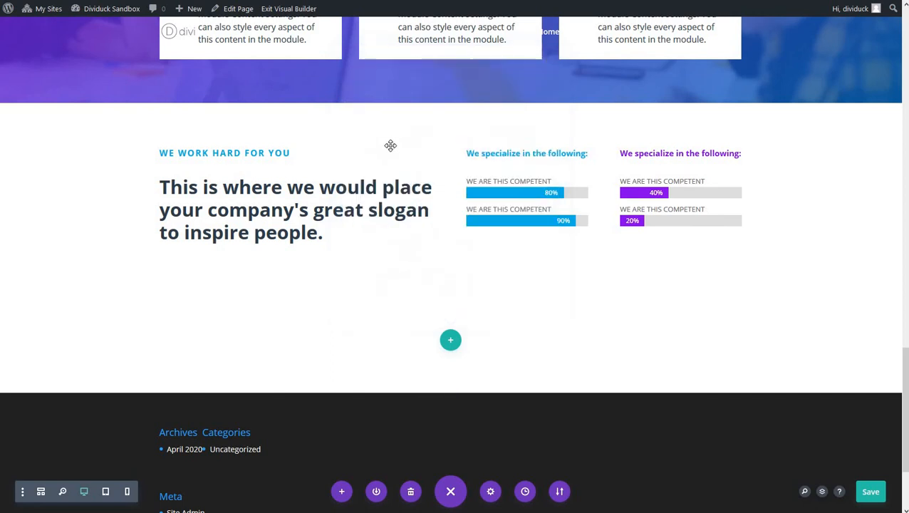
Insert a Testimonial module into the empty single-column row below the slogan section
click(451, 341)
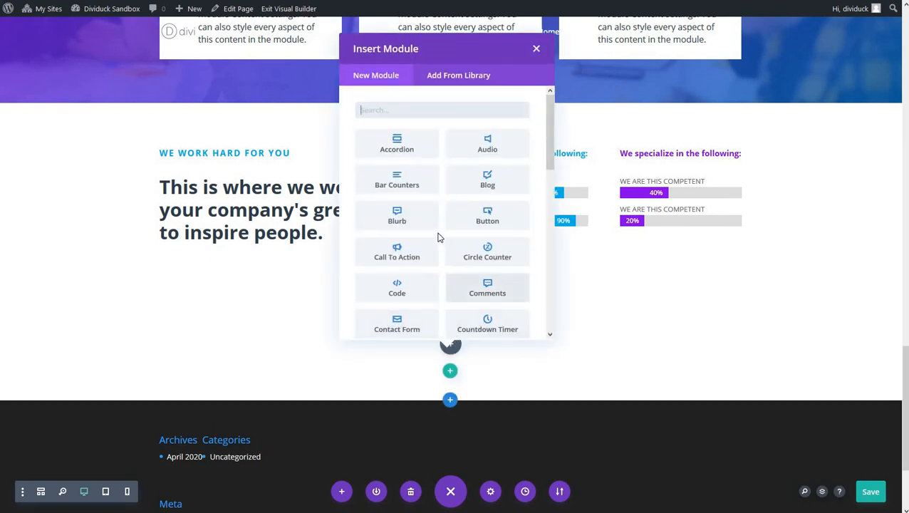
scroll(439, 237, down, 7)
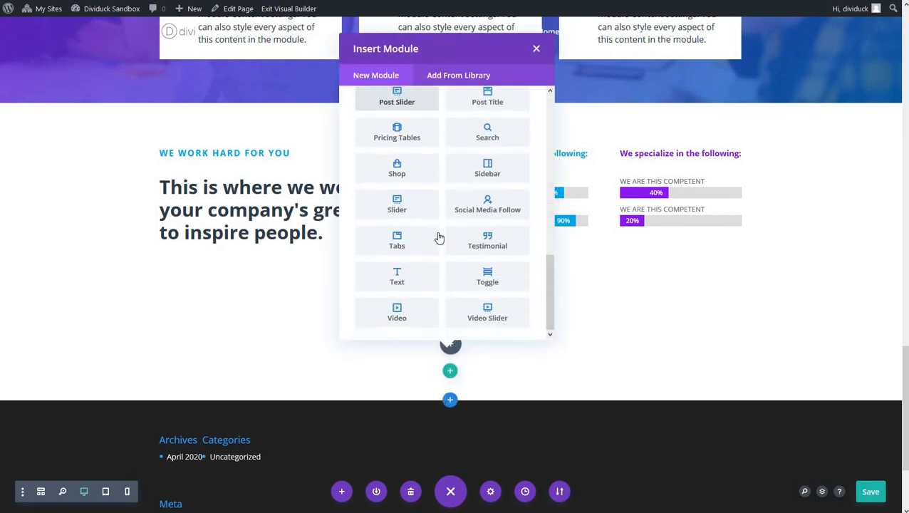
click(491, 243)
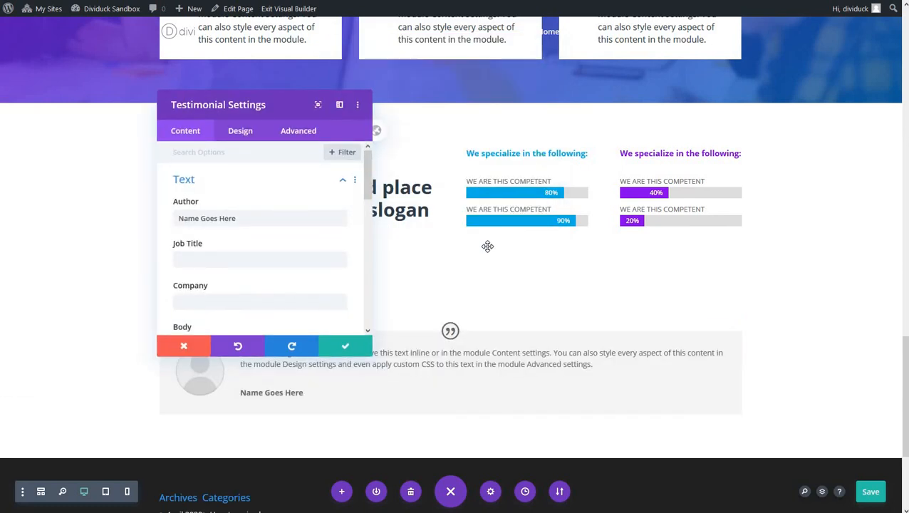
Replace the testimonial's placeholder author with the person's full name
drag(245, 218, 168, 221)
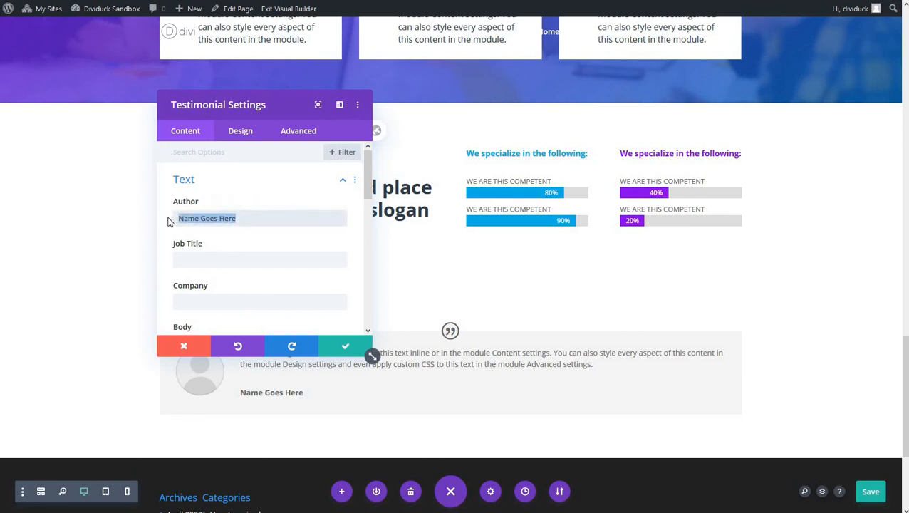
text(JOnathan)
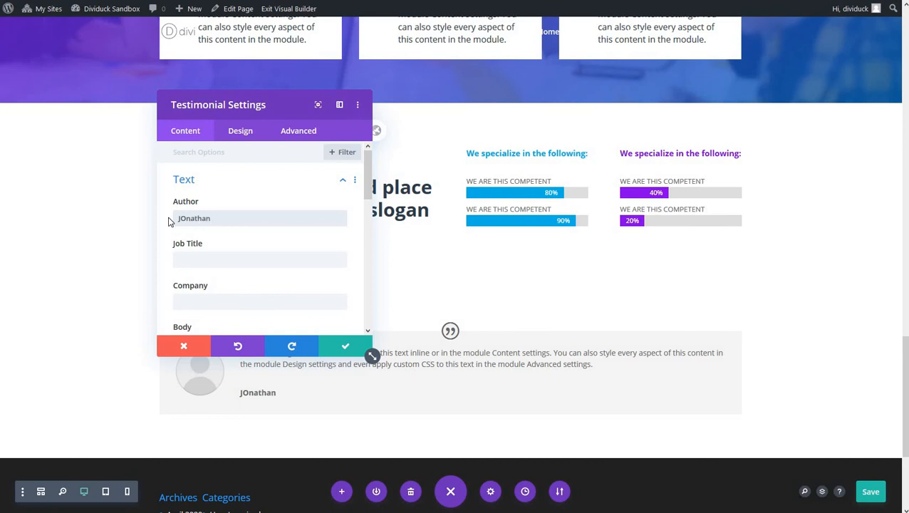
key(BackSpace)
key(BackSpace)
key(BackSpace)
key(BackSpace)
text(han Dohere)
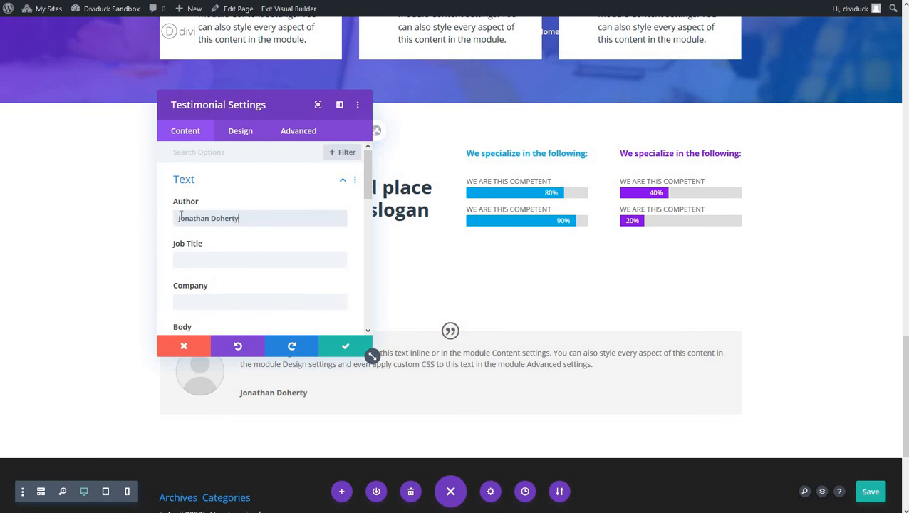
Set the testimonial's job title to "Forbes Top100 Best Dressed" and save the module
click(205, 259)
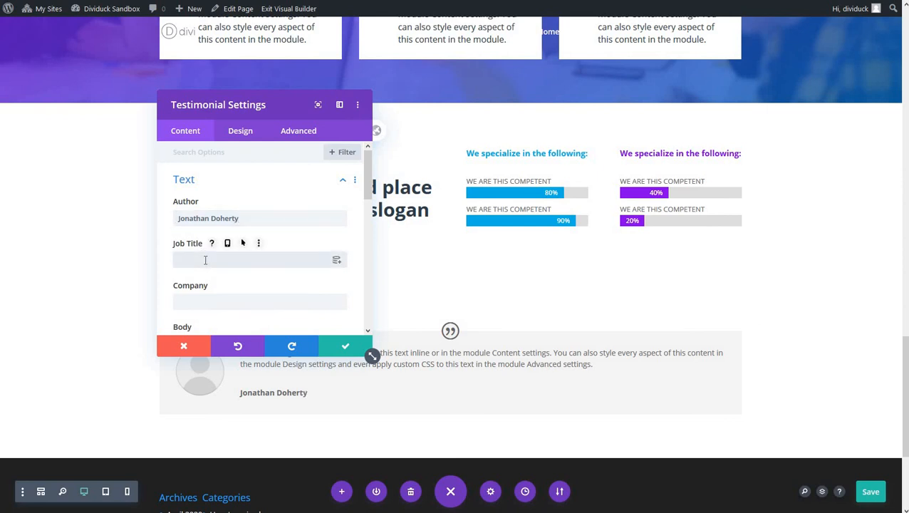
text(Forbes)
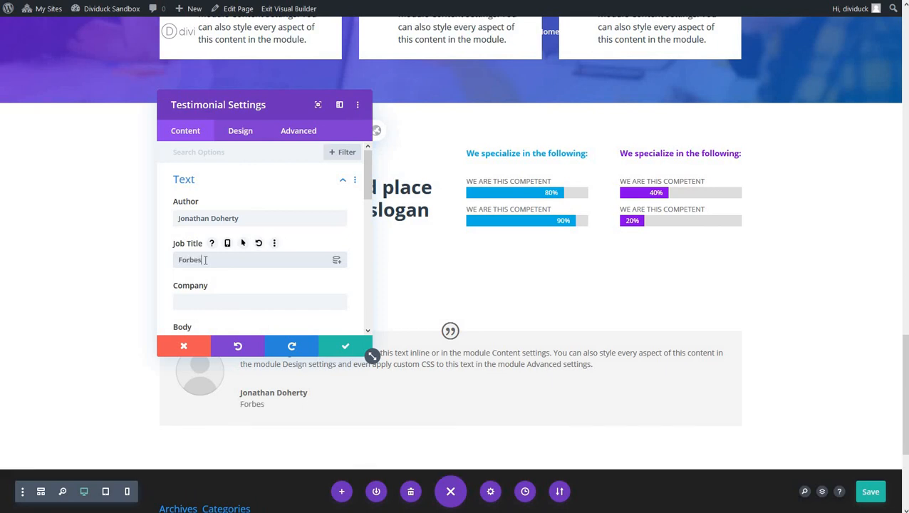
text( Top100 Best Dre)
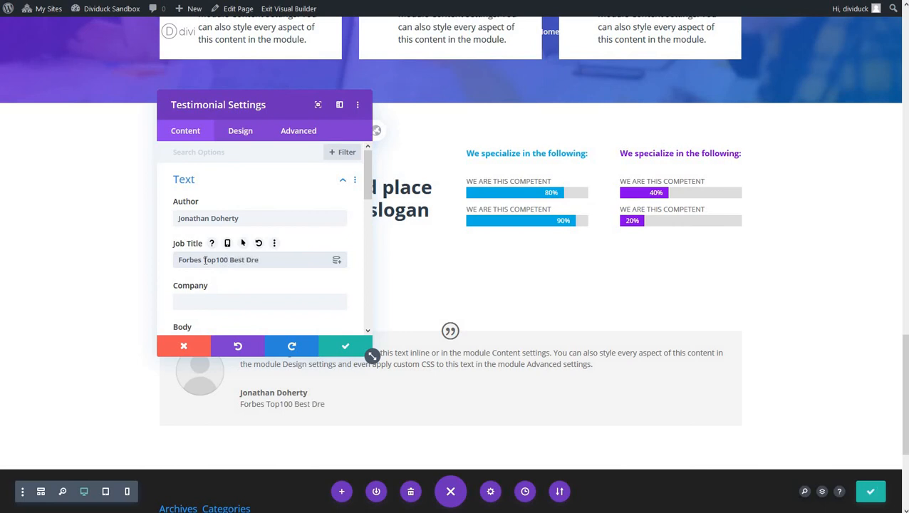
text(ssed)
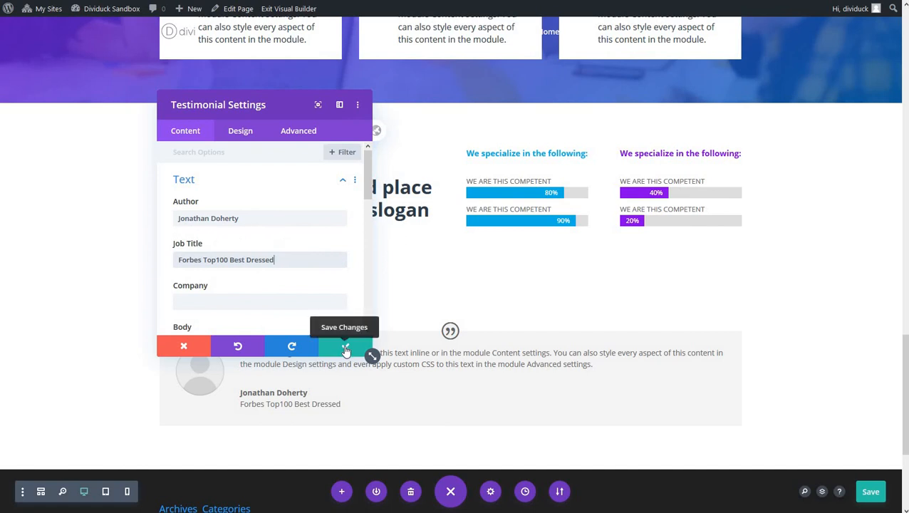
click(346, 349)
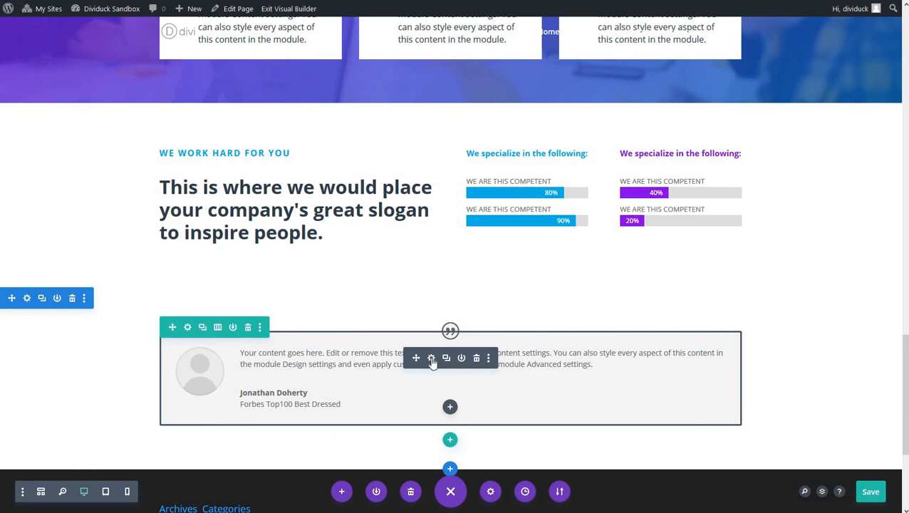
click(431, 358)
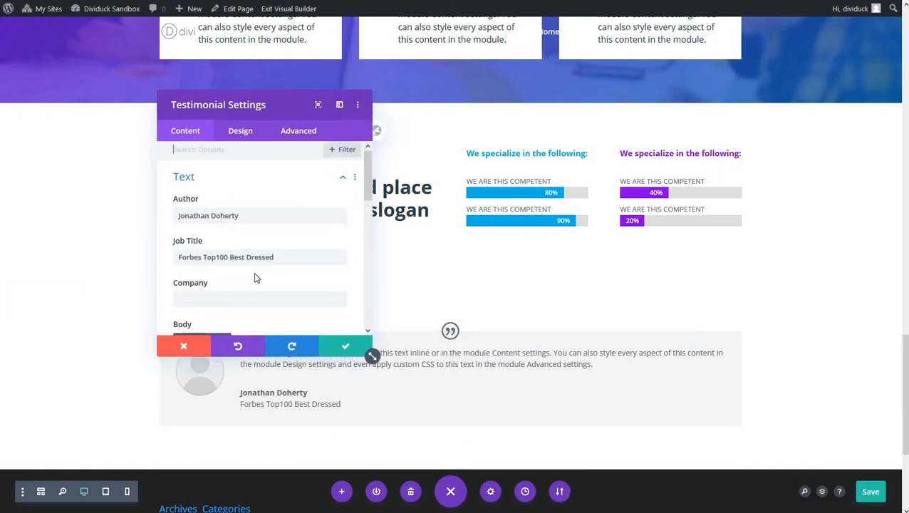
scroll(255, 278, down, 5)
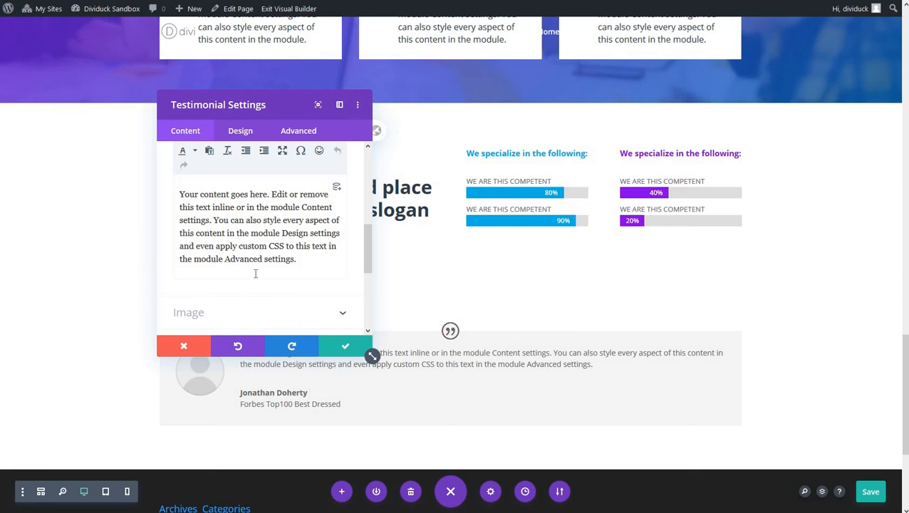
scroll(255, 274, up, 5)
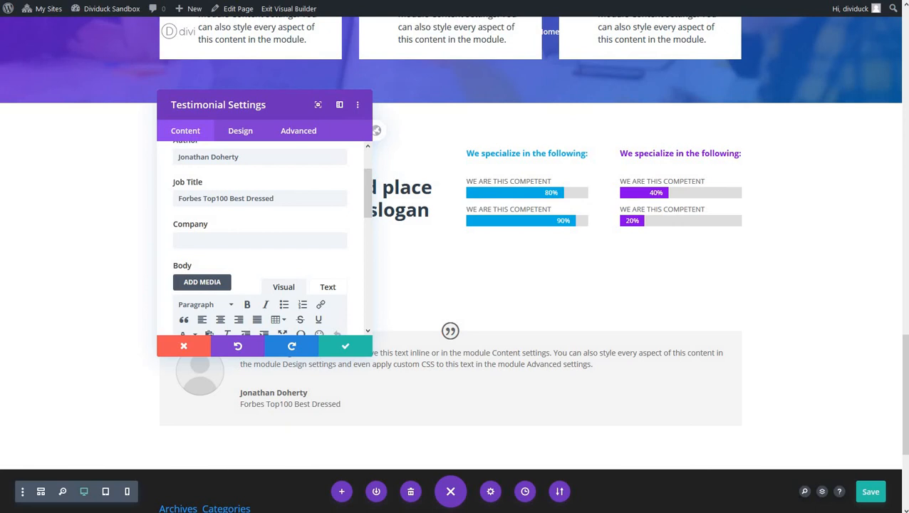
click(347, 346)
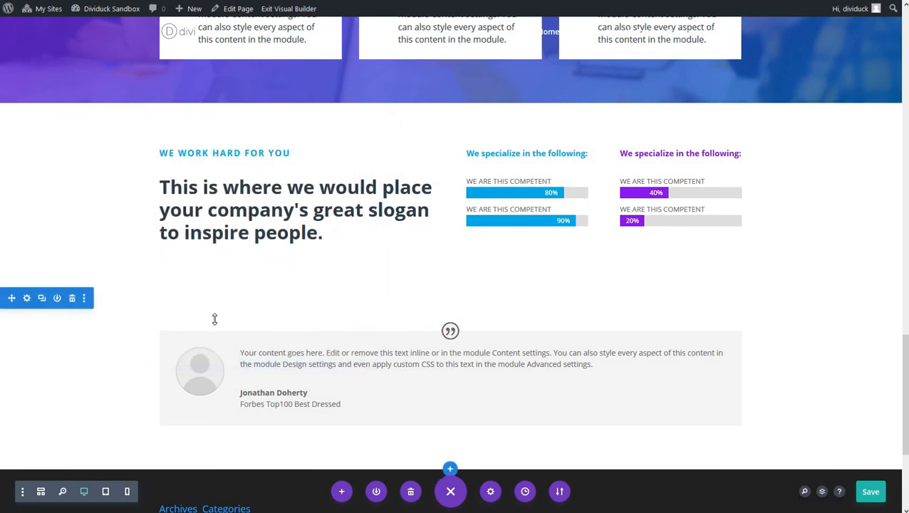
Change the testimonial row to two equal columns and move the testimonial into the second column
click(216, 329)
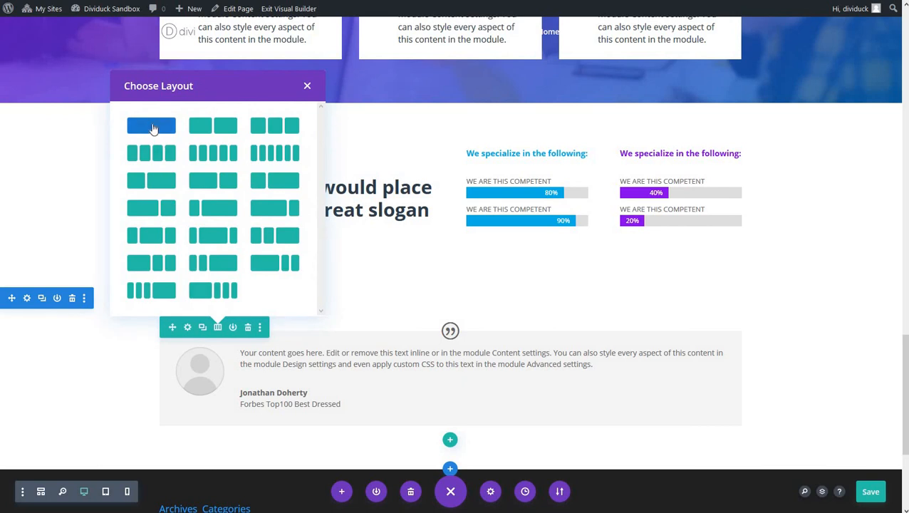
click(211, 128)
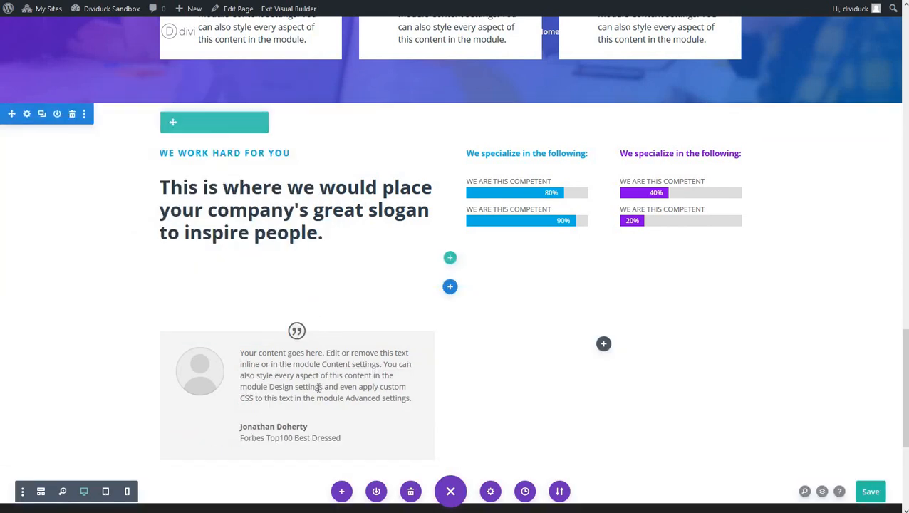
drag(553, 320, 560, 365)
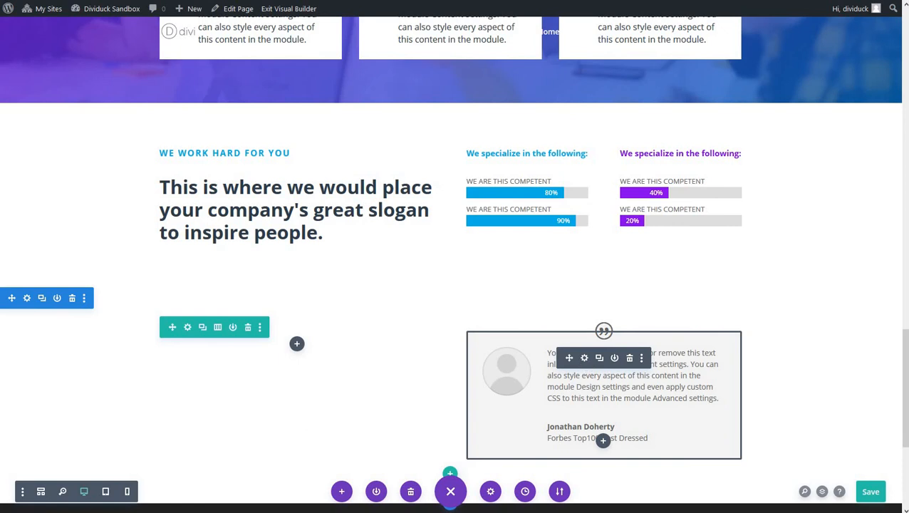
Remove the placeholder portrait image from the testimonial
click(584, 358)
scroll(242, 284, down, 5)
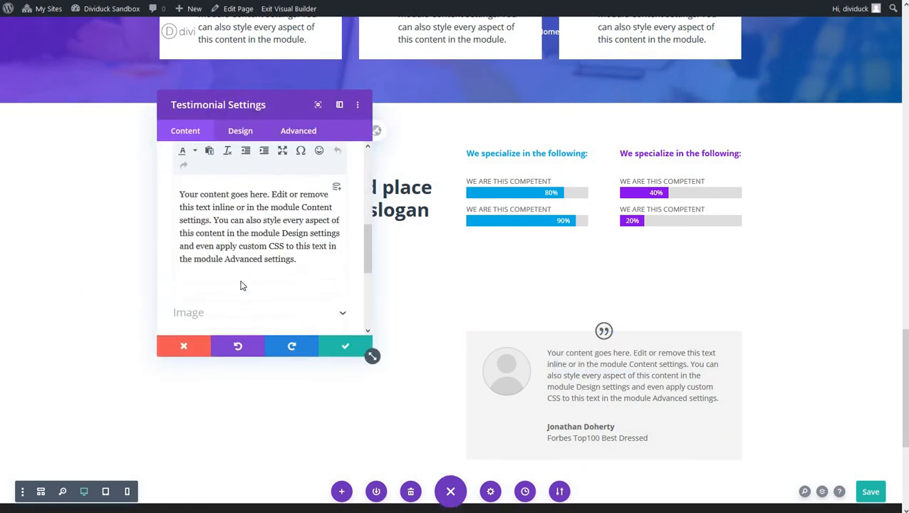
scroll(235, 235, down, 3)
click(228, 190)
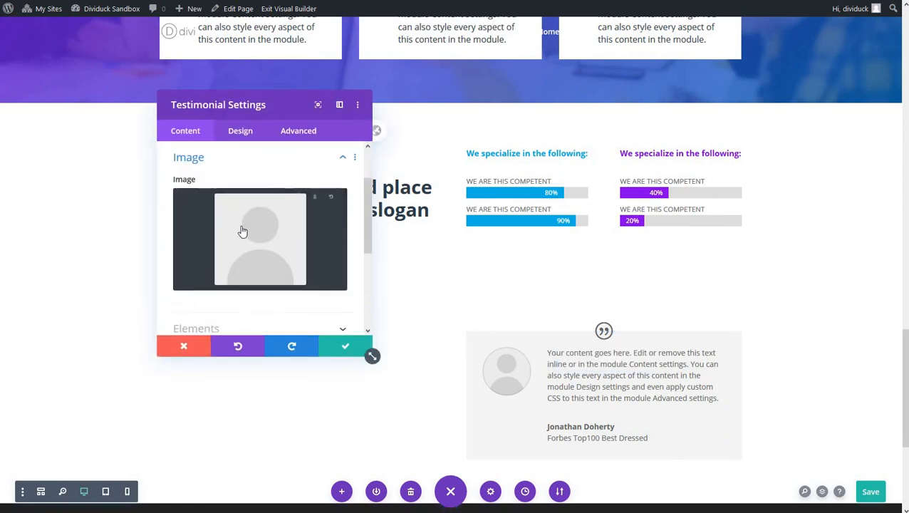
click(313, 211)
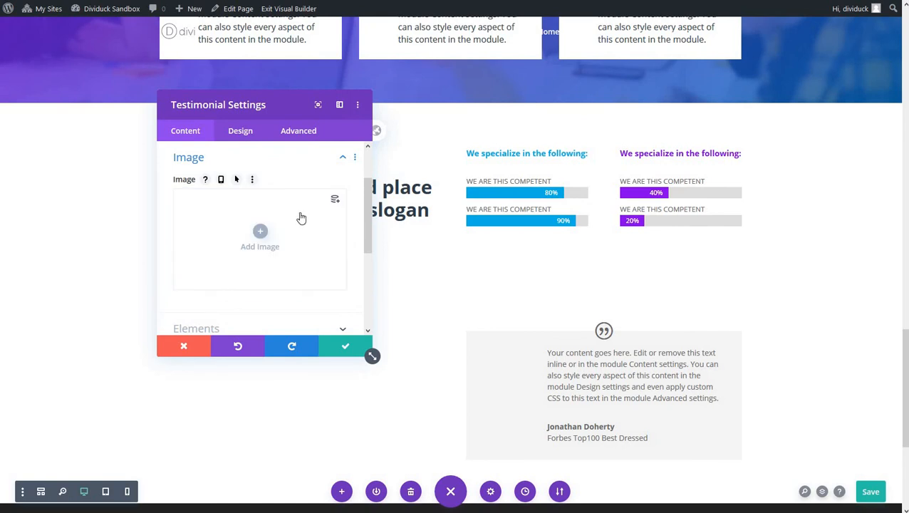
click(239, 133)
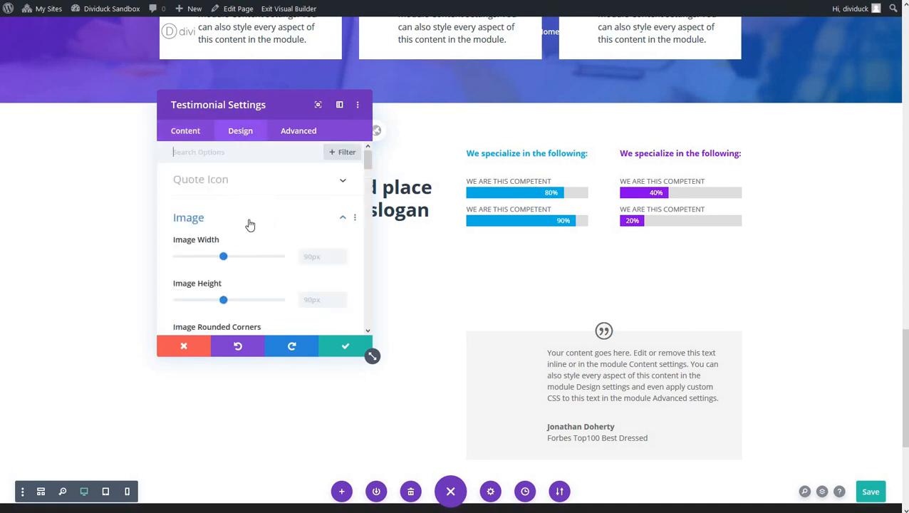
scroll(249, 225, down, 5)
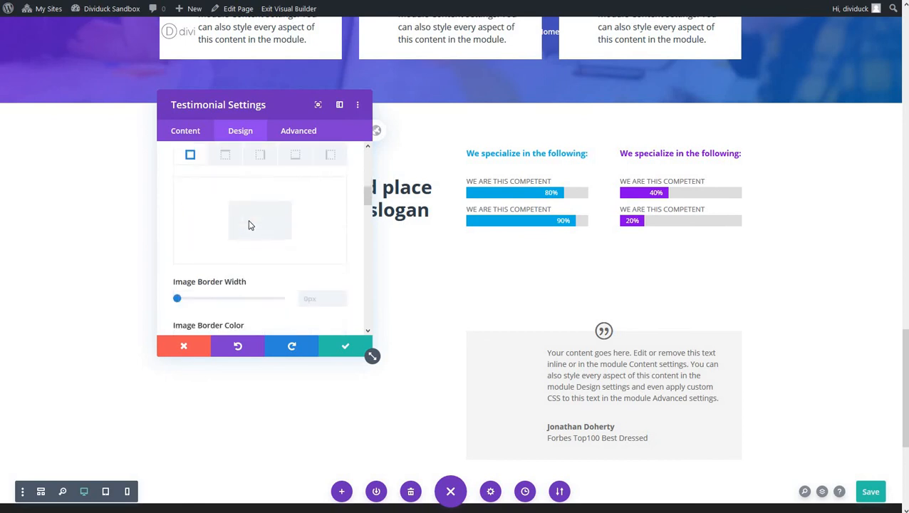
scroll(248, 225, down, 3)
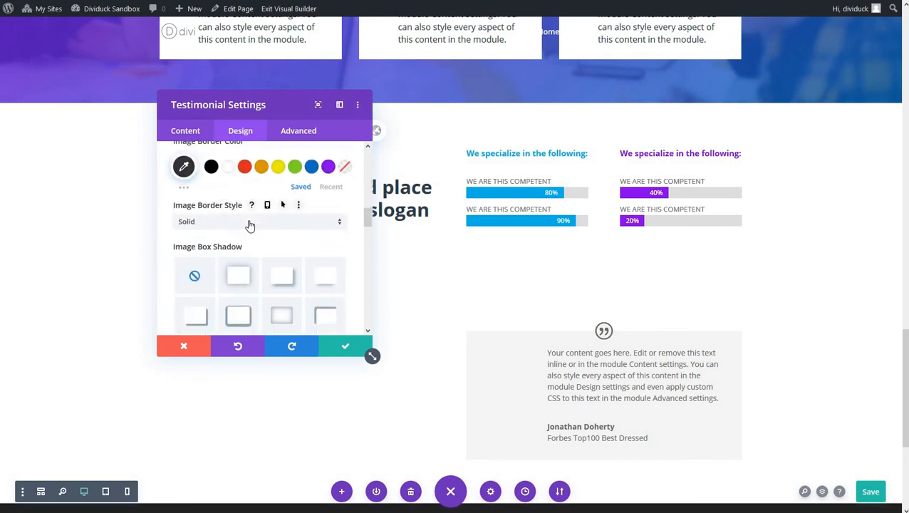
scroll(249, 225, up, 5)
Set the testimonial's background colour to white
click(185, 130)
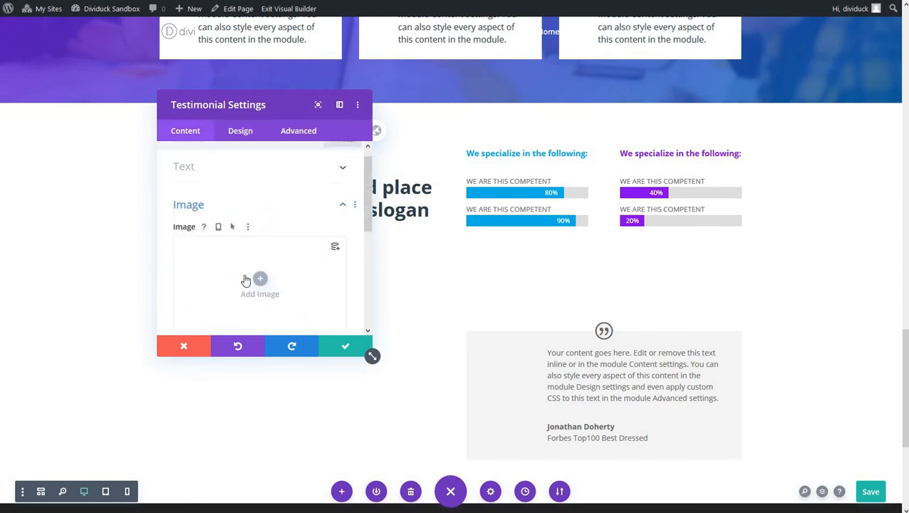
scroll(245, 280, down, 5)
click(222, 240)
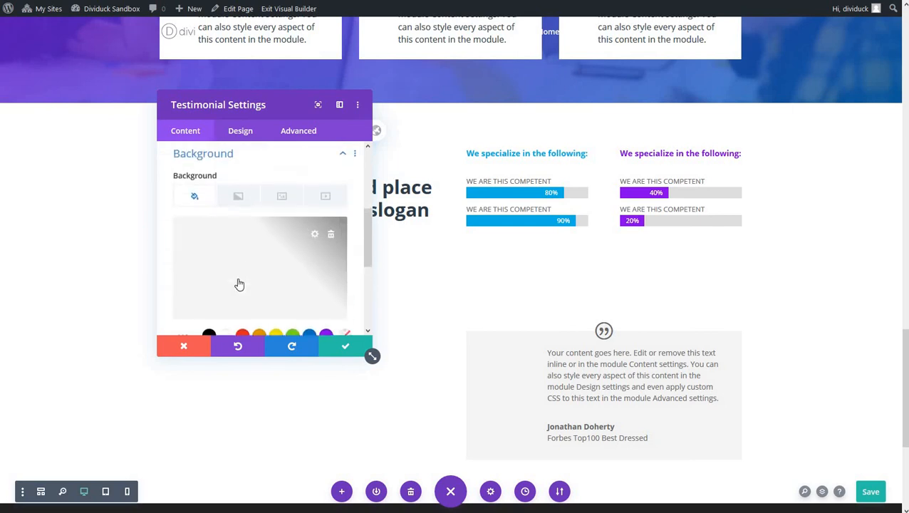
click(235, 280)
scroll(233, 277, down, 2)
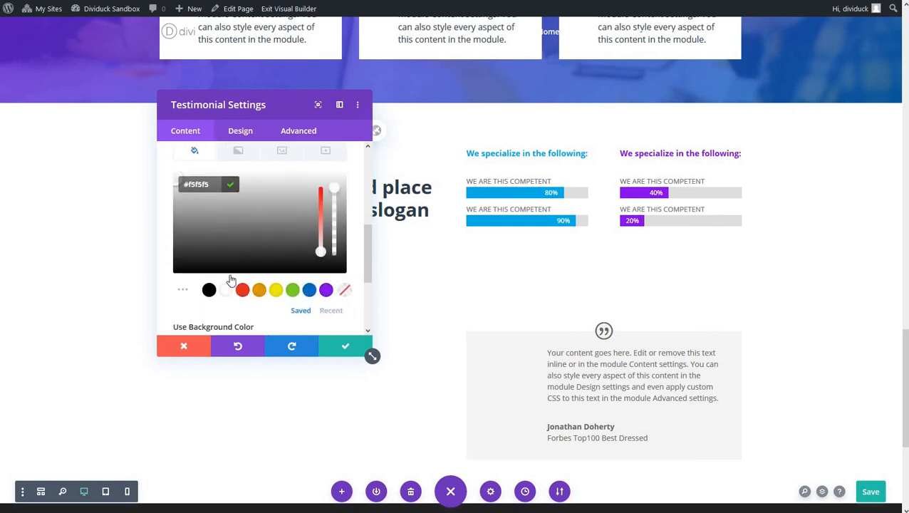
click(225, 278)
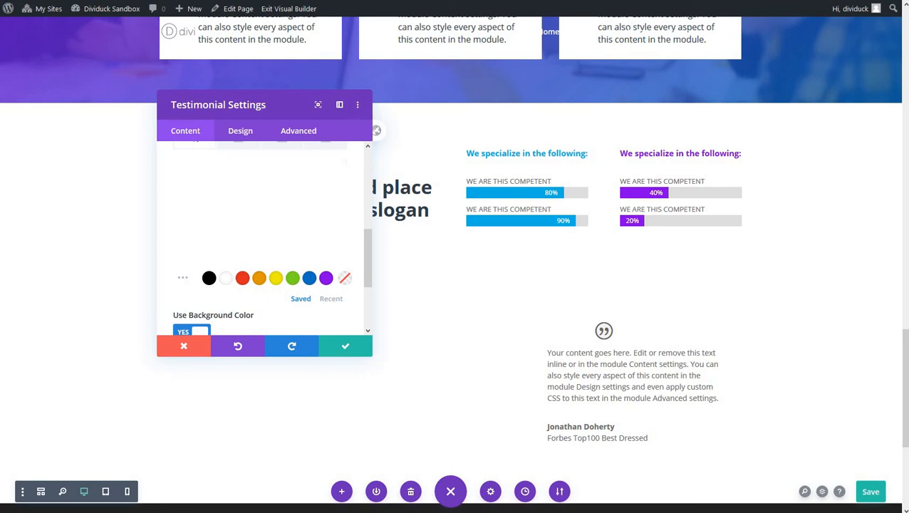
Set the testimonial's quote icon colour to #eaeaea and save the module
click(235, 134)
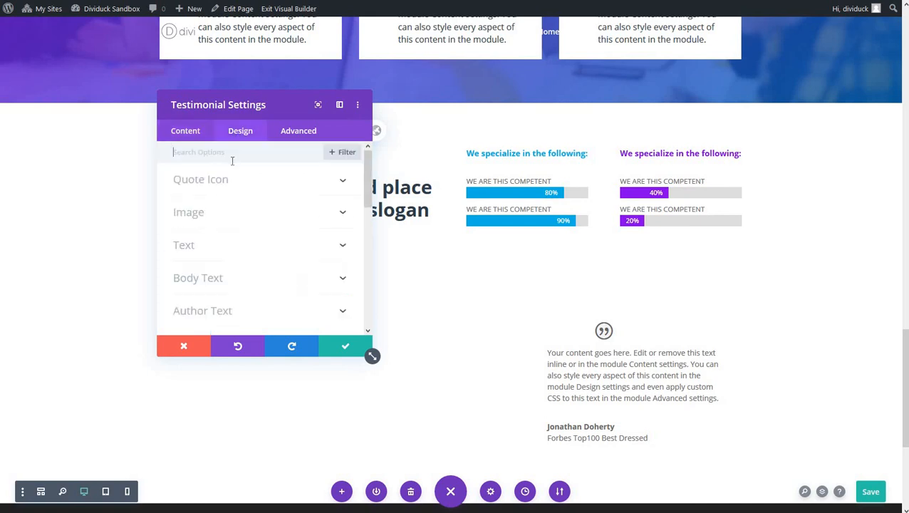
click(213, 180)
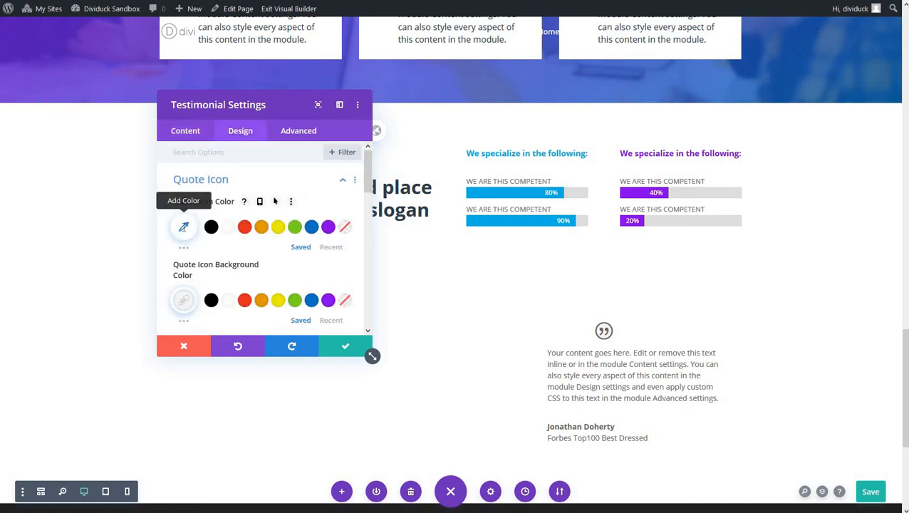
click(183, 229)
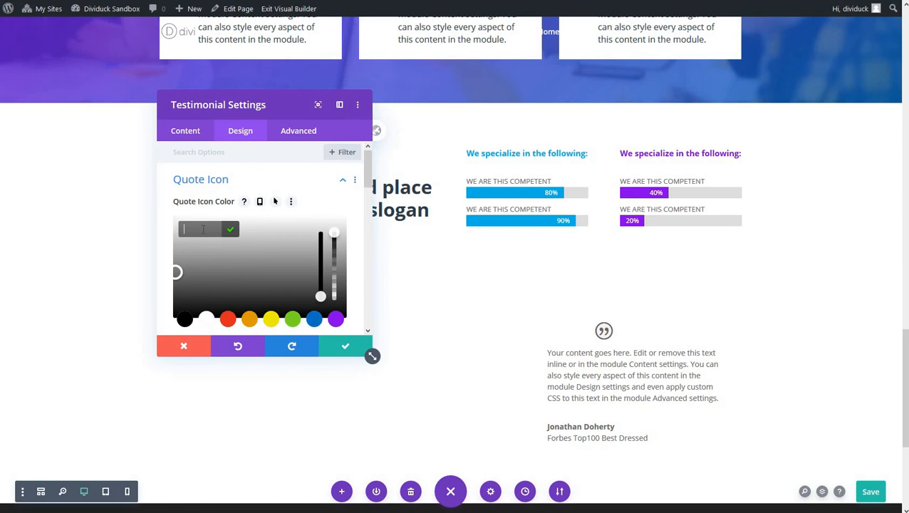
text(#eaeaea)
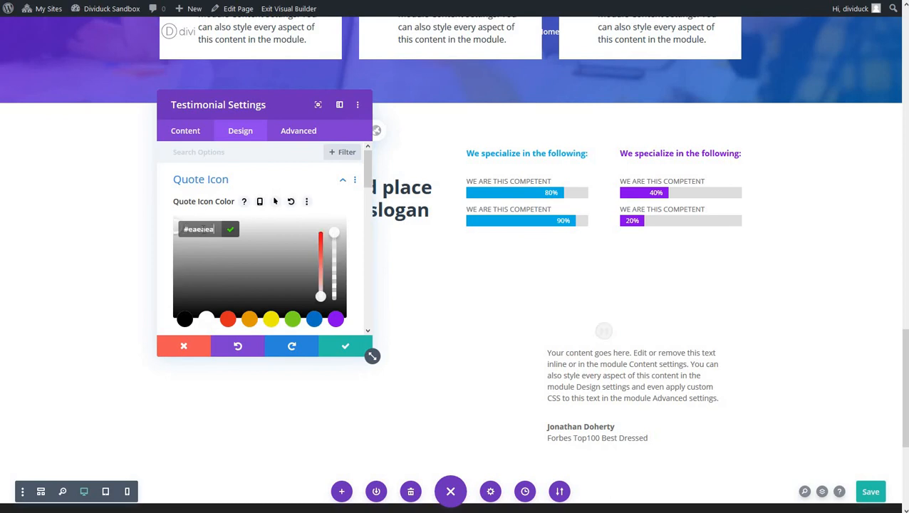
scroll(245, 214, down, 2)
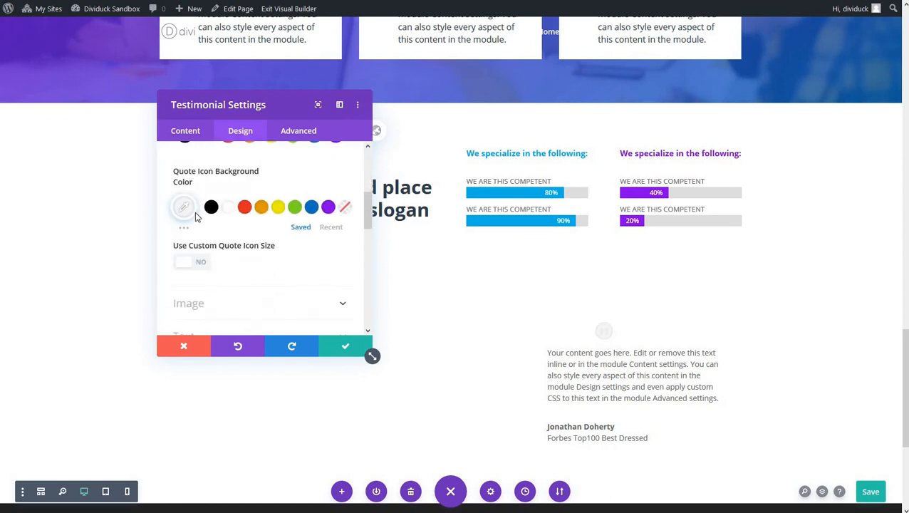
scroll(230, 214, down, 2)
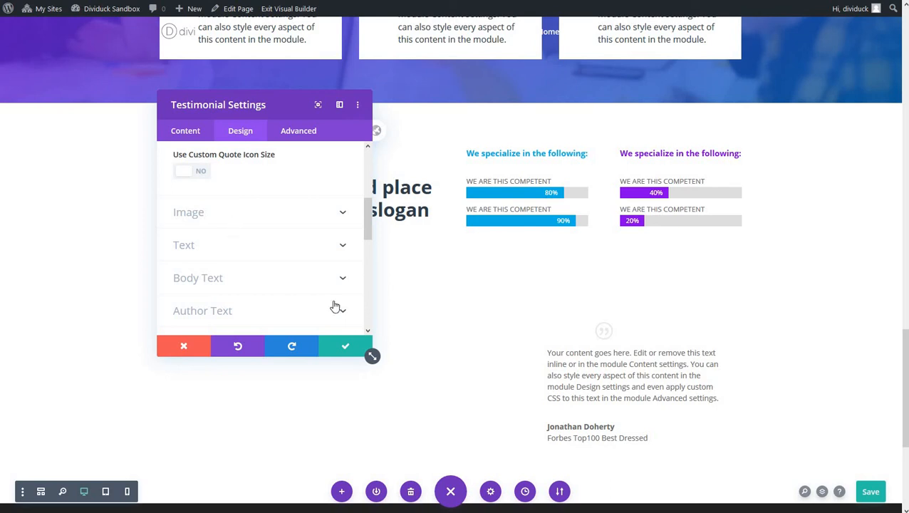
click(344, 349)
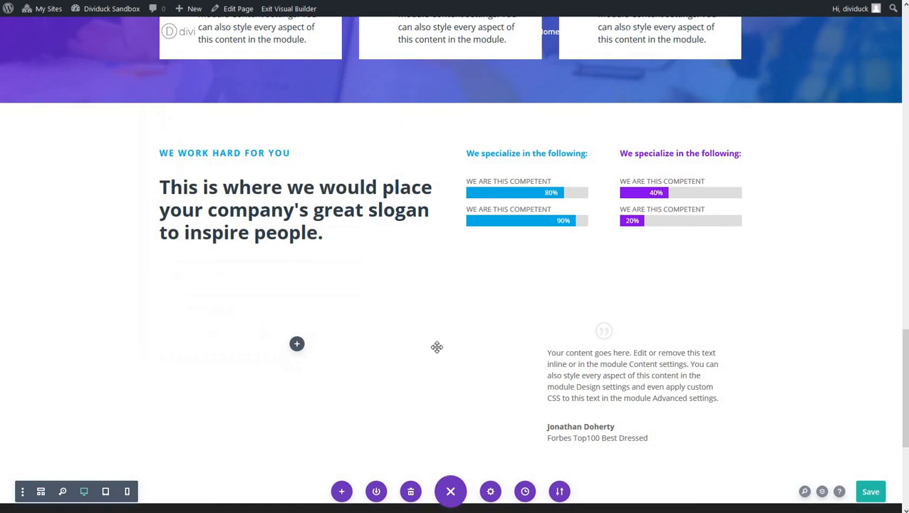
Insert an Image module in the empty first column, upload ceo.jpg as its picture, and save the module
click(297, 345)
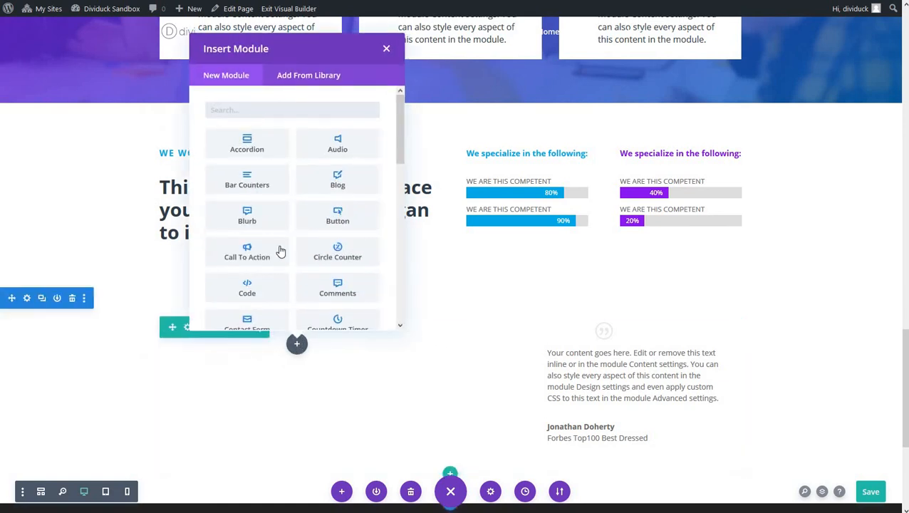
scroll(308, 246, down, 5)
scroll(262, 218, down, 1)
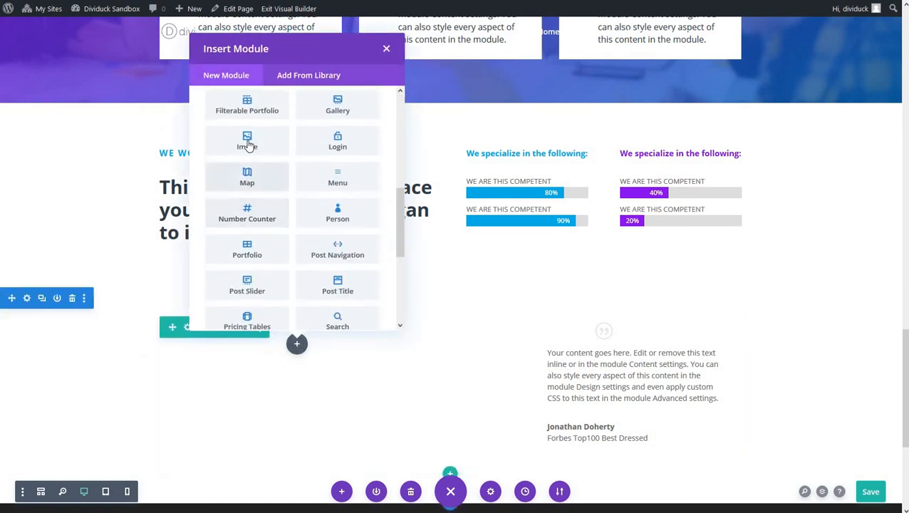
click(241, 146)
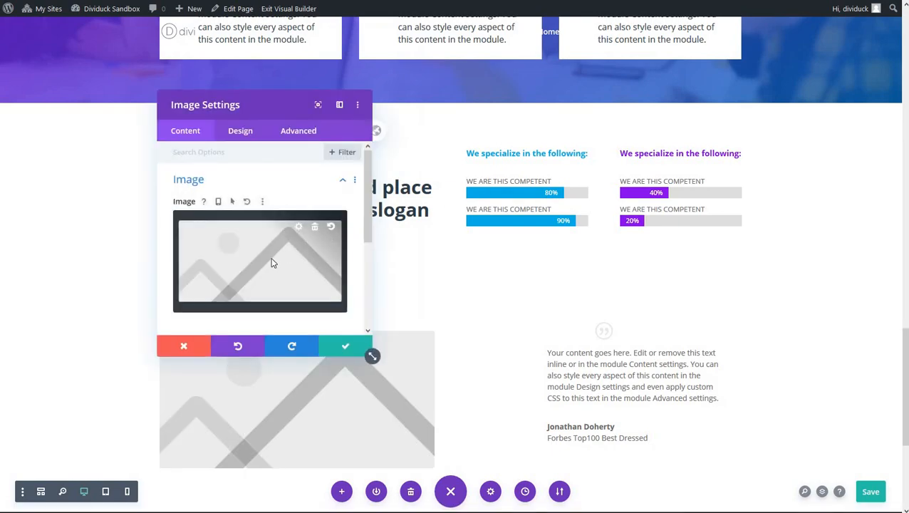
click(272, 261)
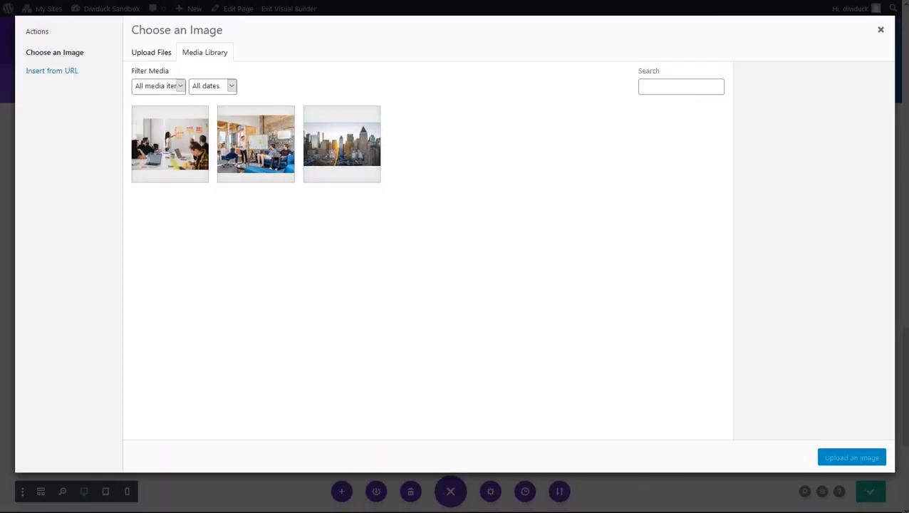
drag(308, 300, 299, 278)
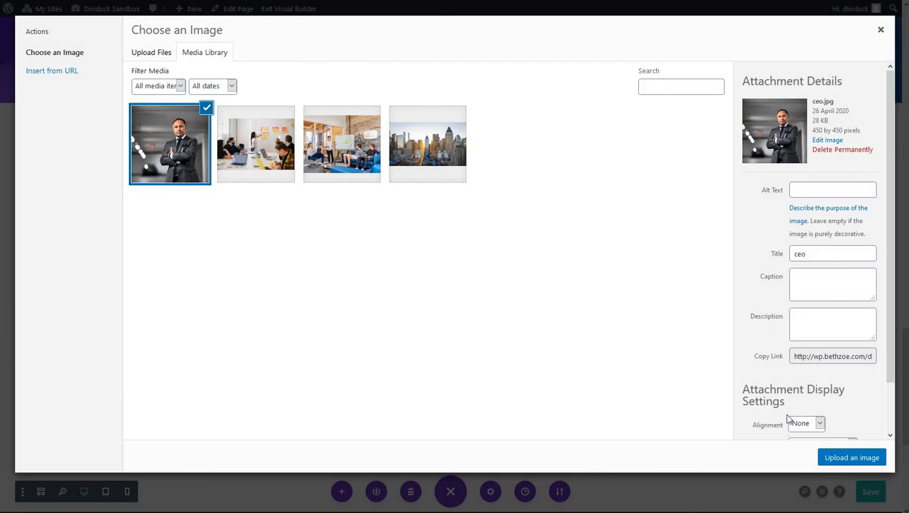
click(844, 457)
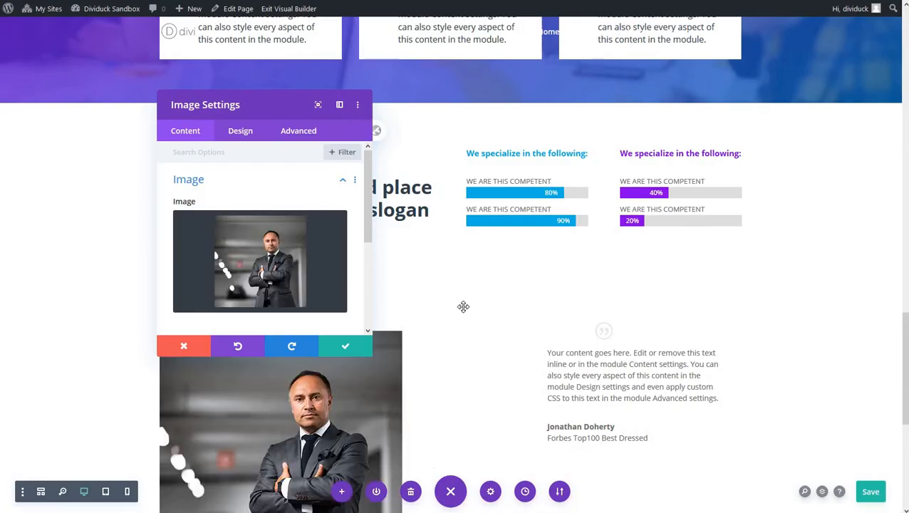
click(346, 349)
Set the testimonial's left margin and left padding to 0px
scroll(483, 328, down, 3)
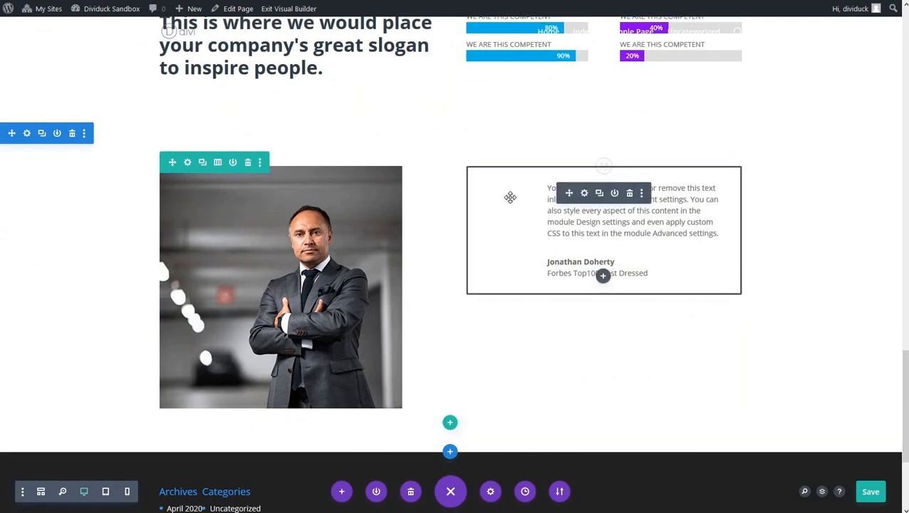
click(584, 194)
click(240, 135)
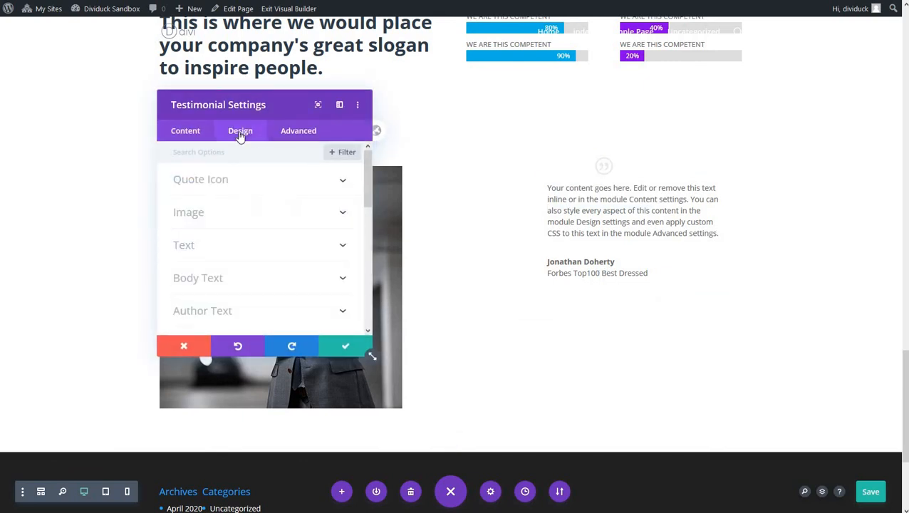
scroll(228, 237, down, 3)
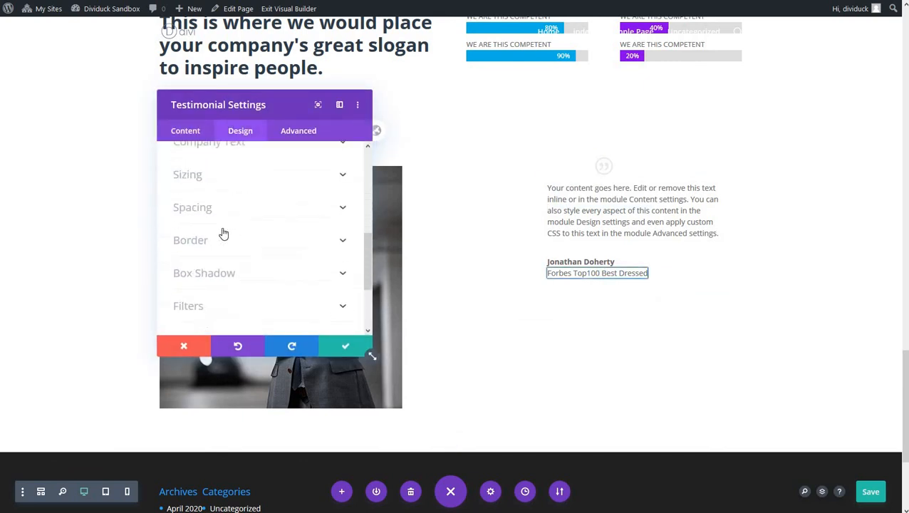
click(211, 196)
click(200, 202)
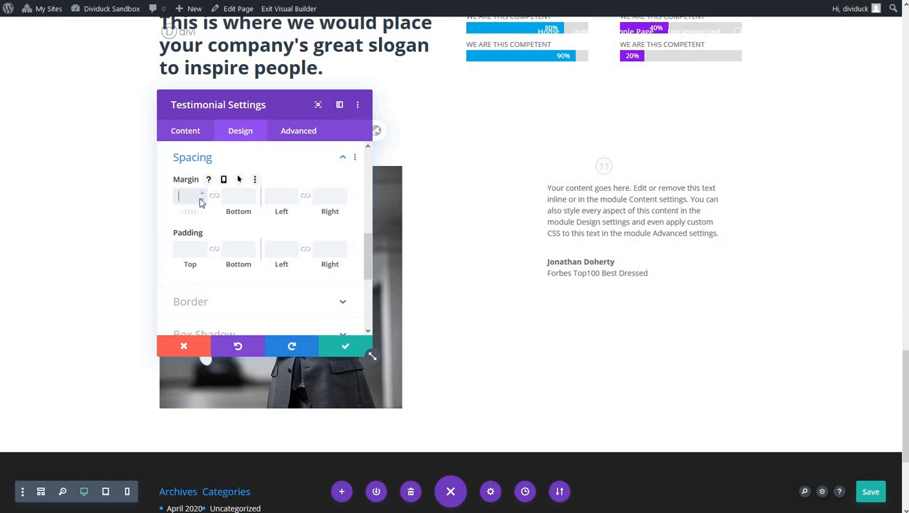
click(278, 196)
text(0px)
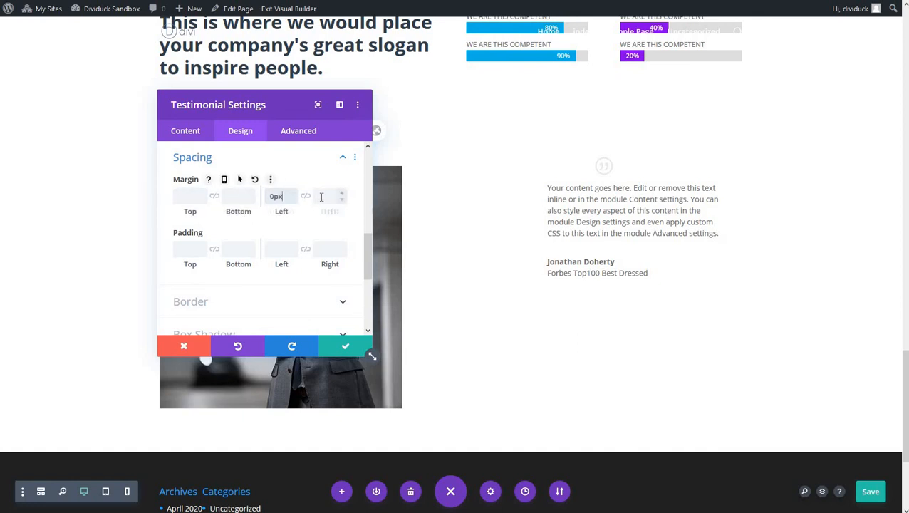
click(280, 250)
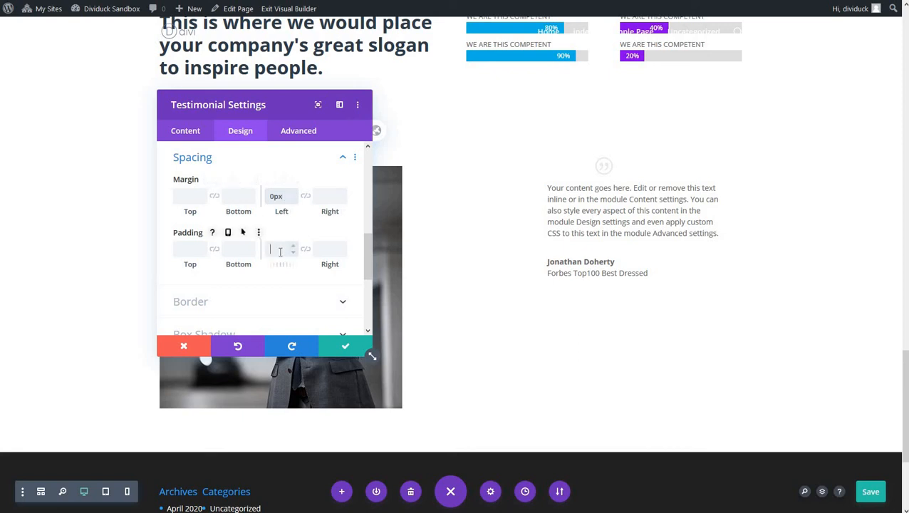
text(0)
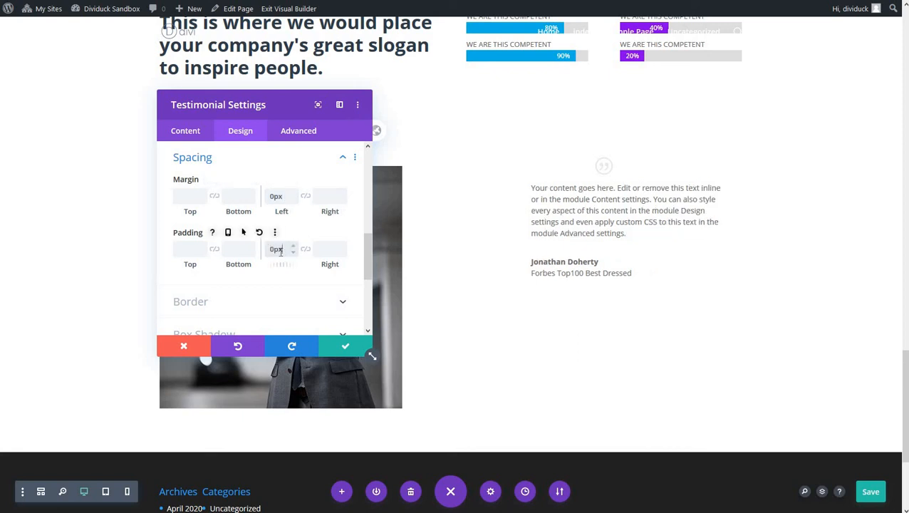
Set the testimonial's maximum width to 100% and save the module
scroll(287, 283, up, 5)
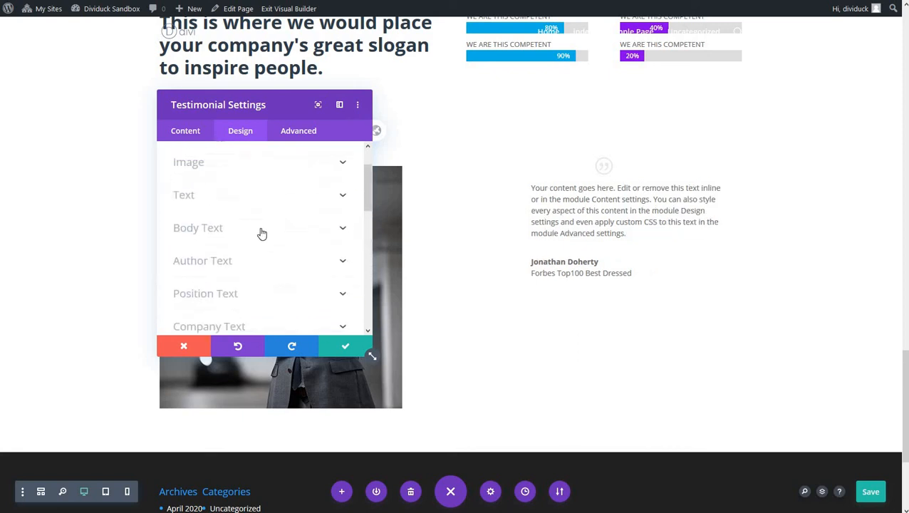
scroll(249, 238, down, 2)
click(241, 246)
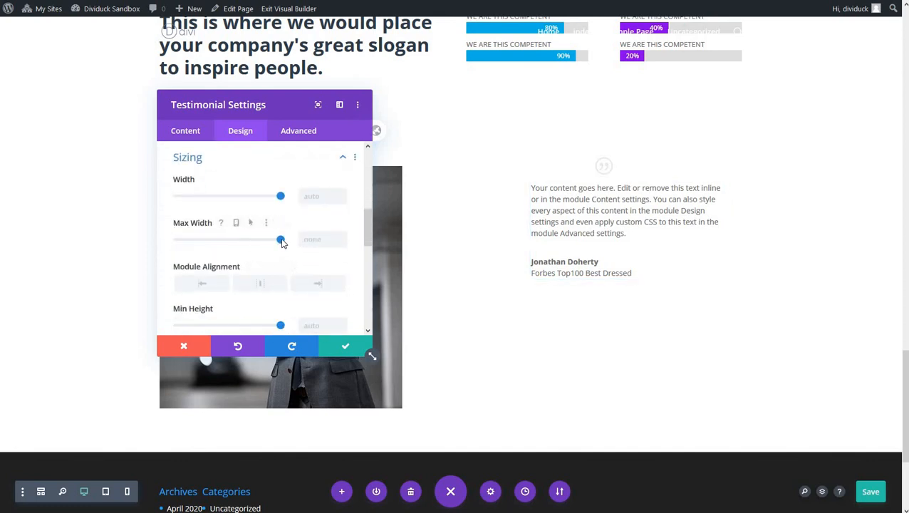
drag(280, 239, 306, 240)
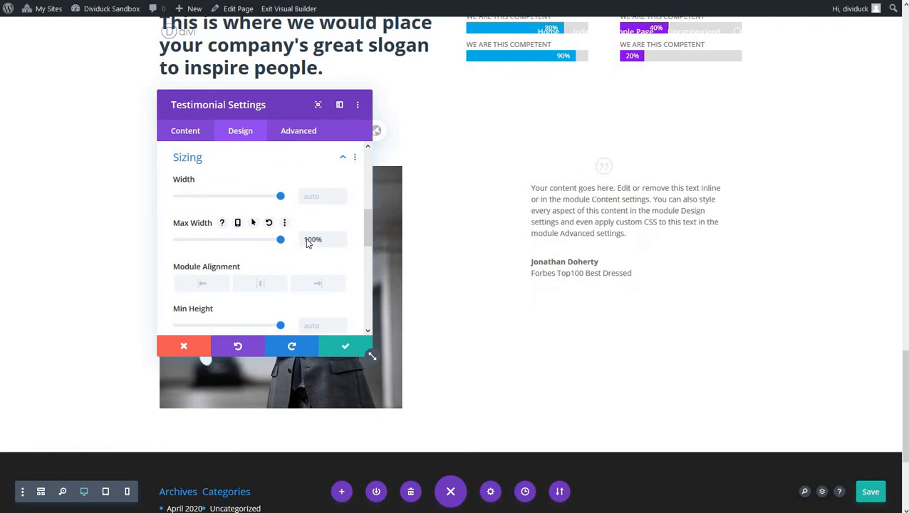
scroll(274, 226, down, 5)
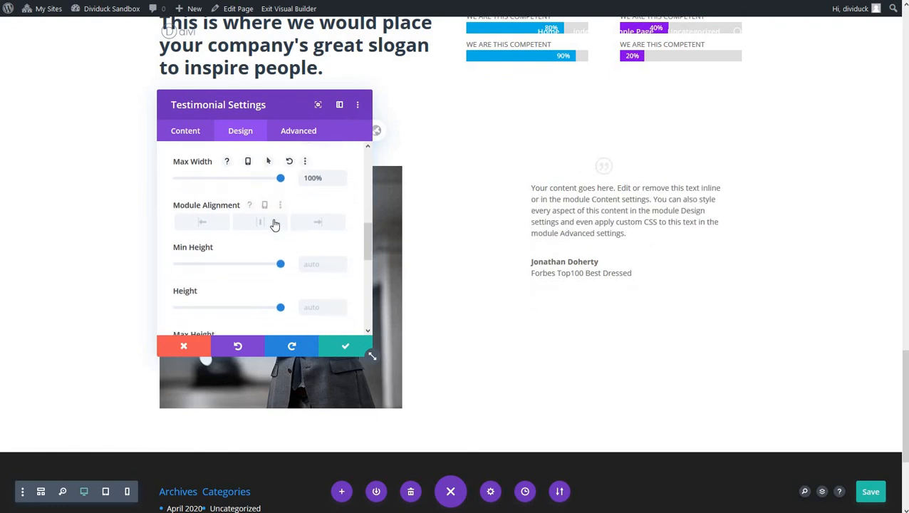
scroll(274, 225, down, 4)
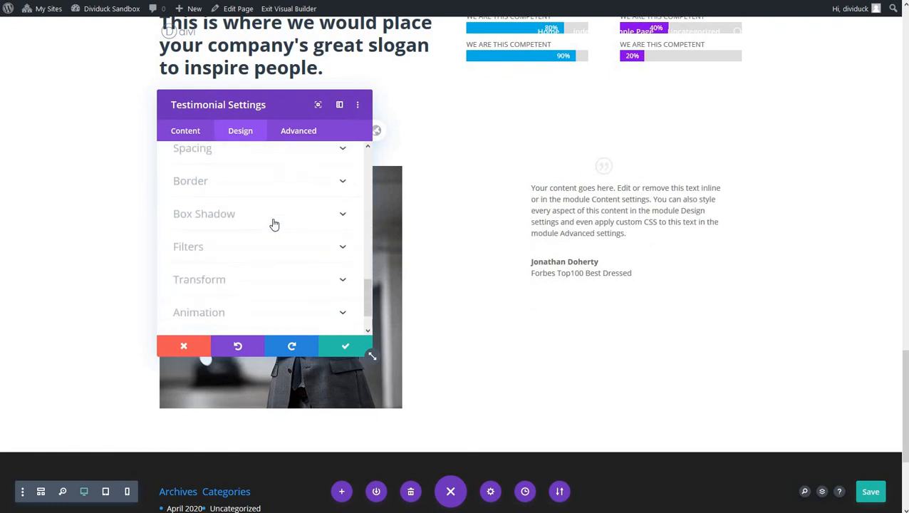
click(346, 347)
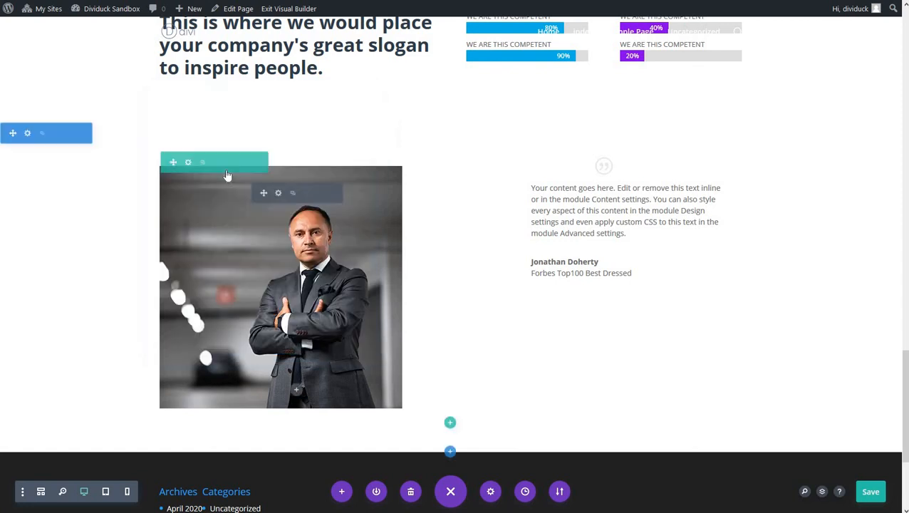
Enable a custom gutter width for the image and testimonial row and set it to 1
click(185, 159)
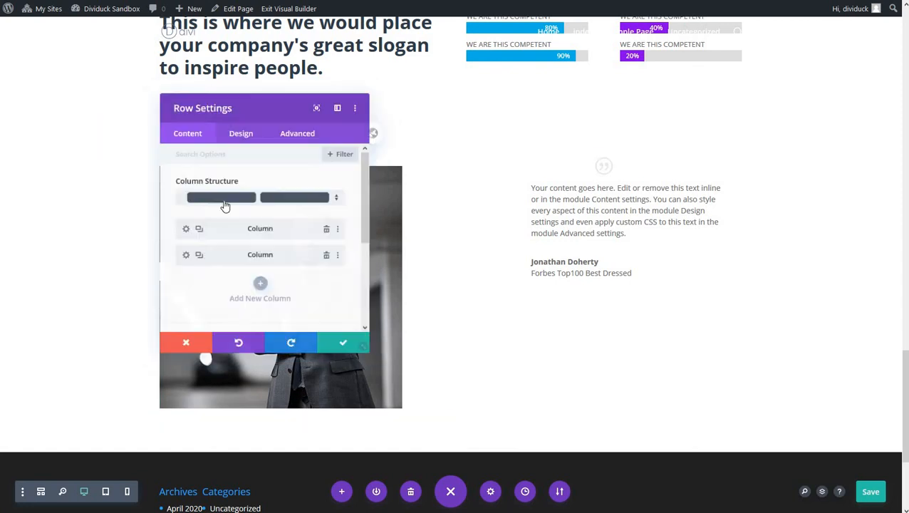
click(240, 132)
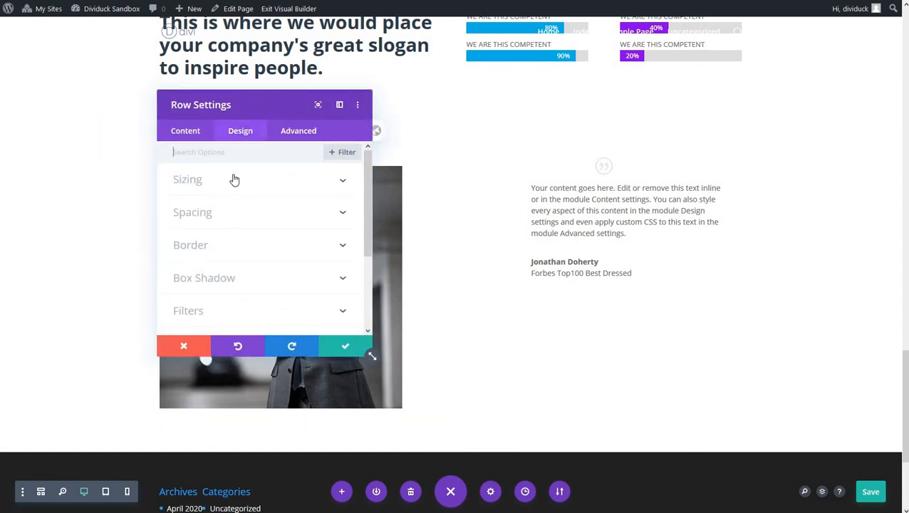
click(234, 182)
click(187, 219)
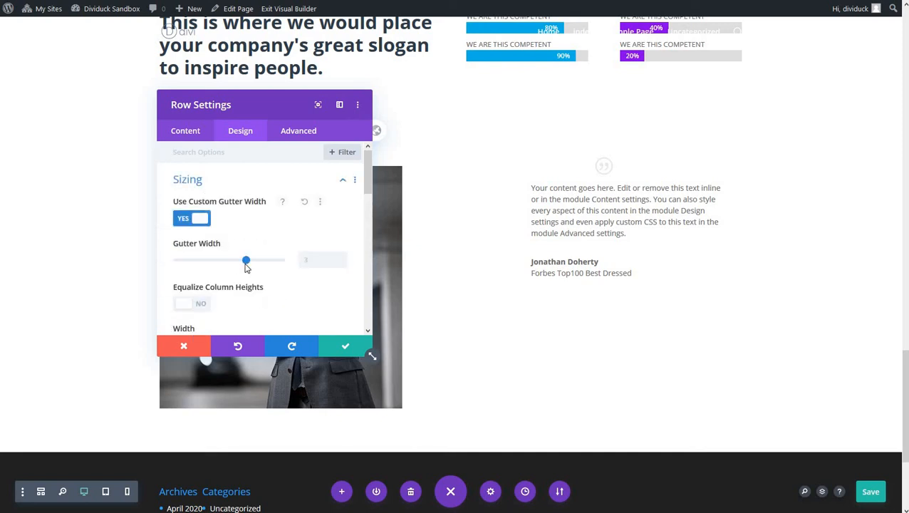
drag(230, 263, 178, 263)
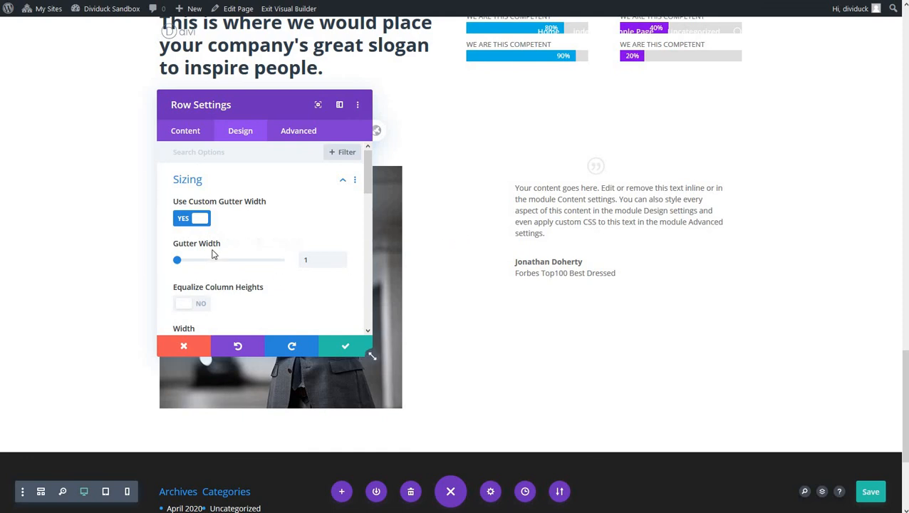
Set the row's maximum width to 1102px and save the row settings
scroll(212, 254, down, 3)
drag(221, 265, 223, 267)
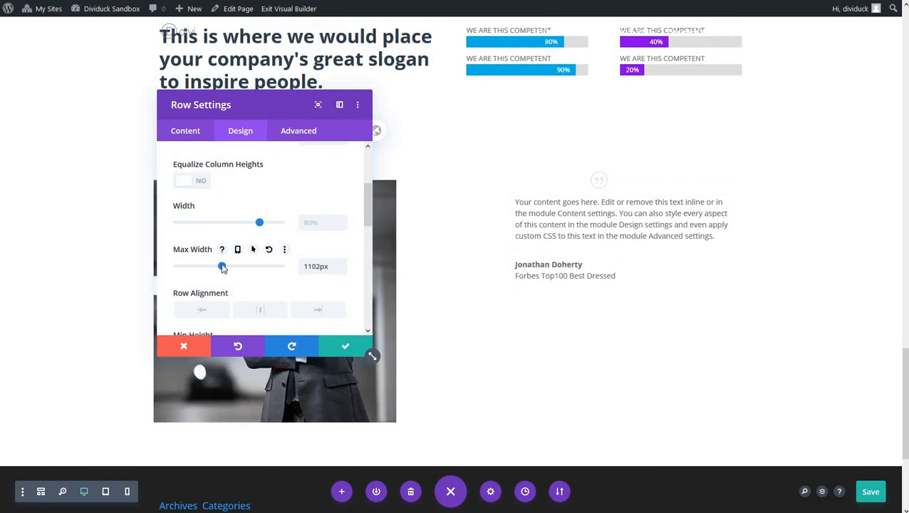
click(346, 349)
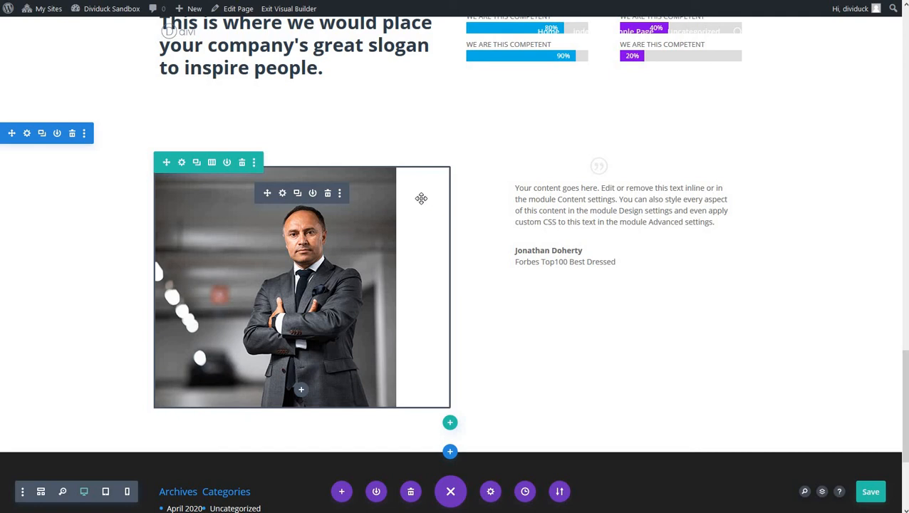
Align the ceo.jpg image to the right within its column and save the module
click(283, 195)
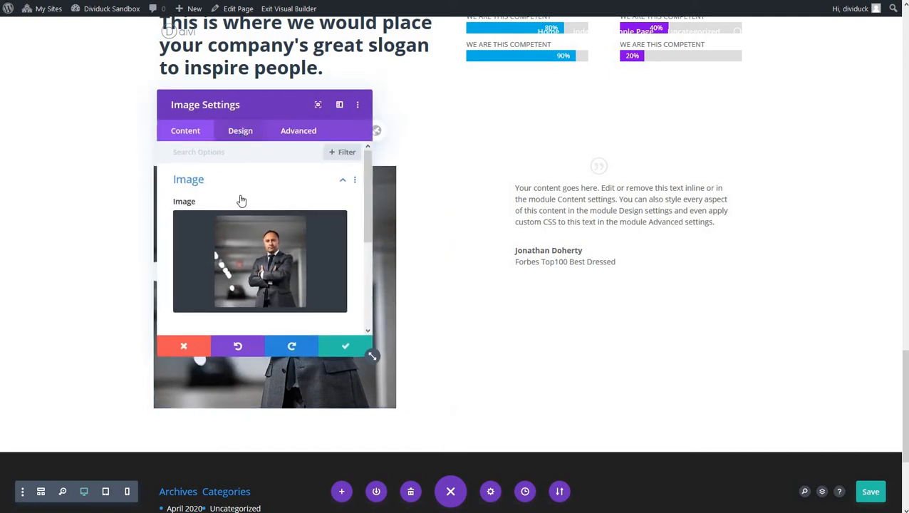
scroll(254, 248, down, 3)
scroll(248, 207, up, 5)
click(240, 130)
click(244, 183)
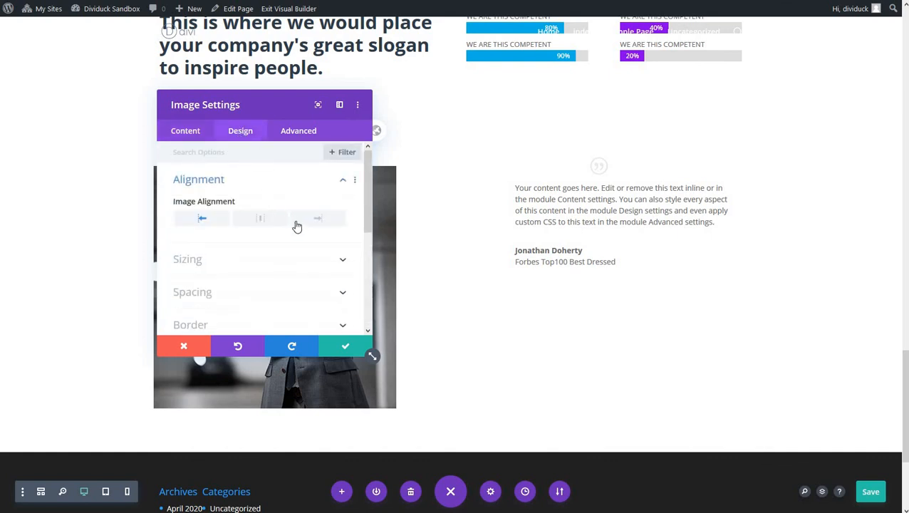
click(316, 222)
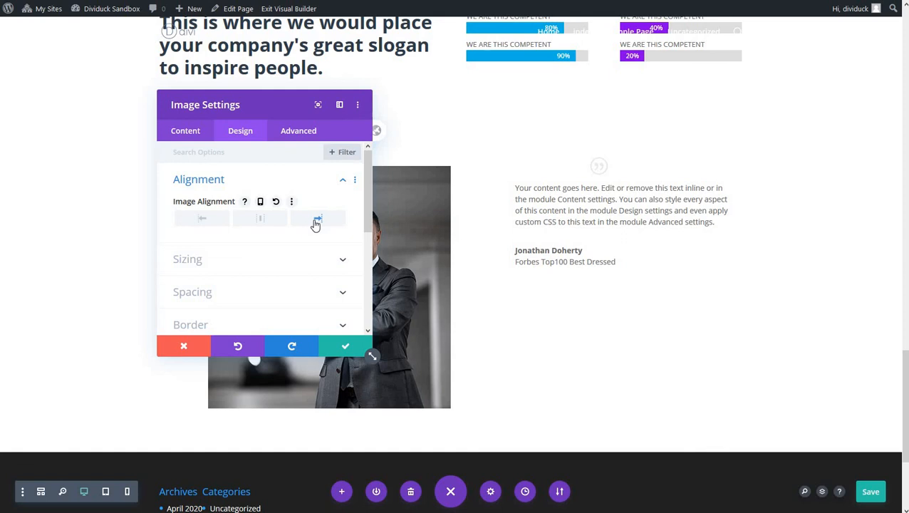
click(346, 348)
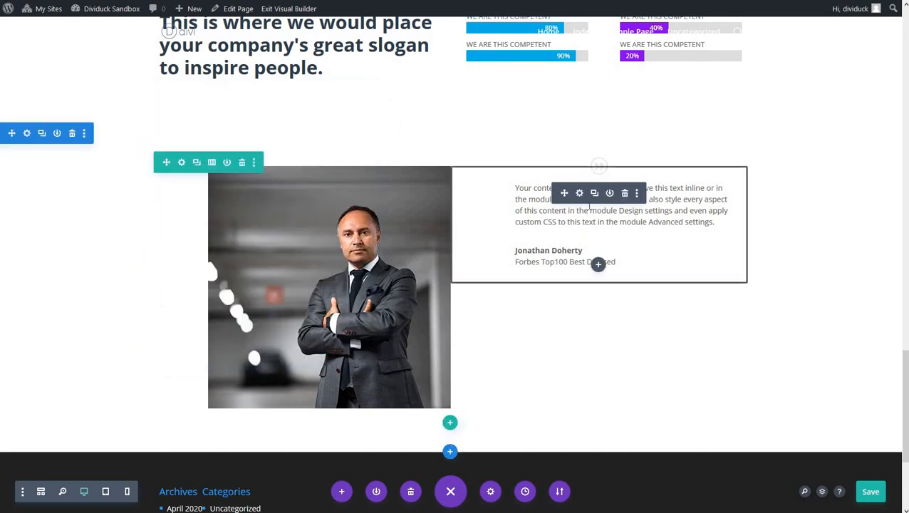
Open the testimonial's settings, save the page, and close the settings
click(579, 193)
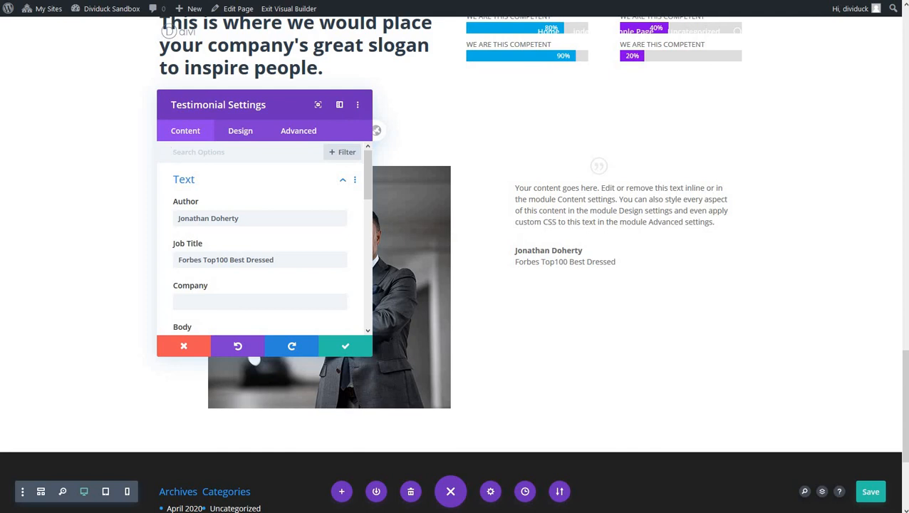
key(ctrl+s)
click(345, 350)
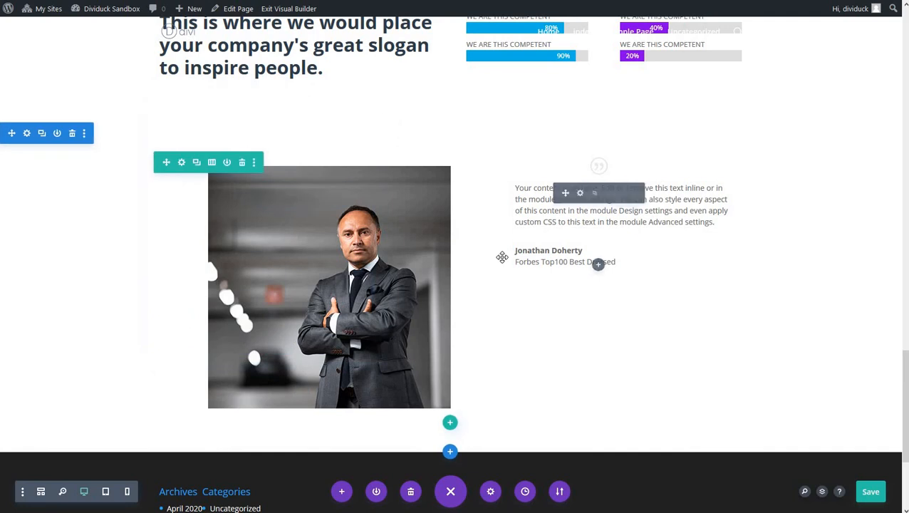
Insert a Text module below the testimonial with the body "An encouraging word from our ceo"
click(598, 265)
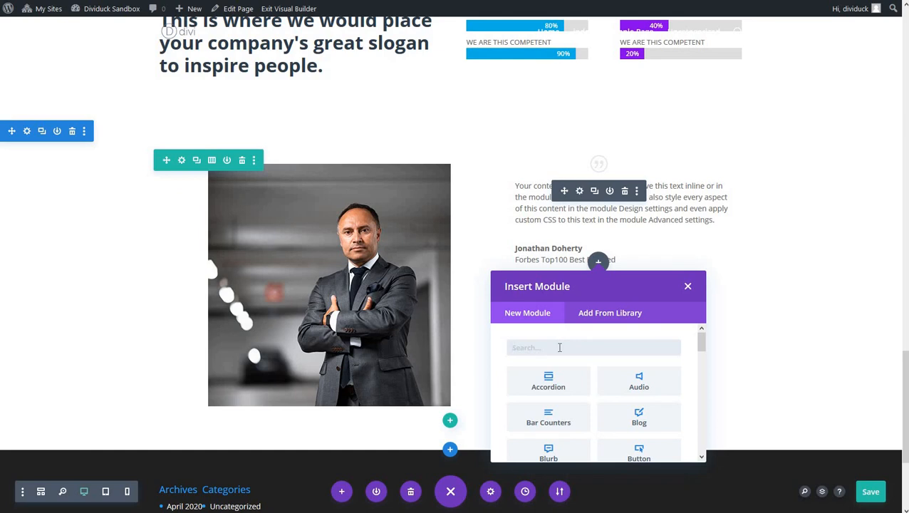
text(tex)
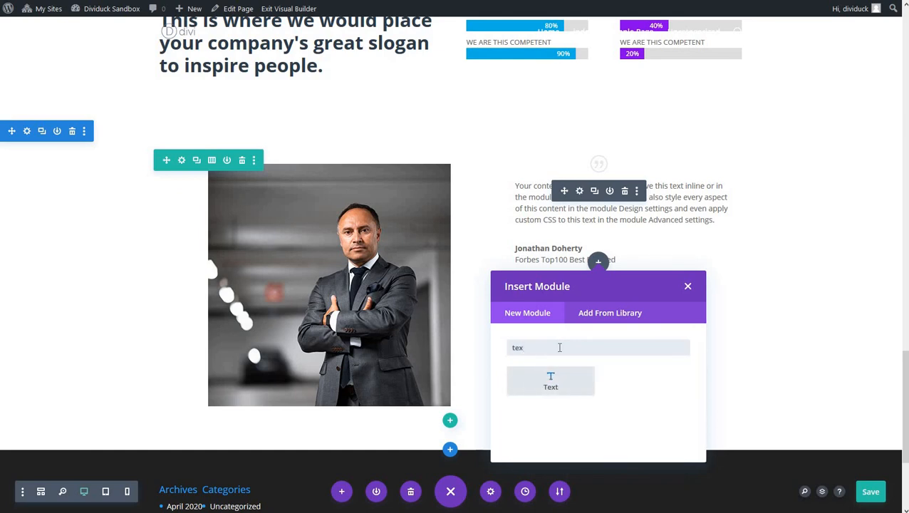
click(569, 382)
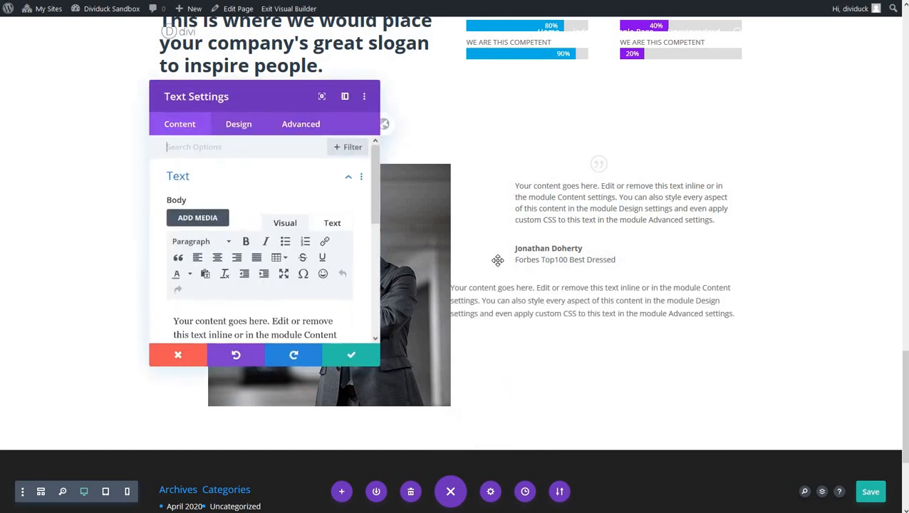
drag(178, 314, 344, 336)
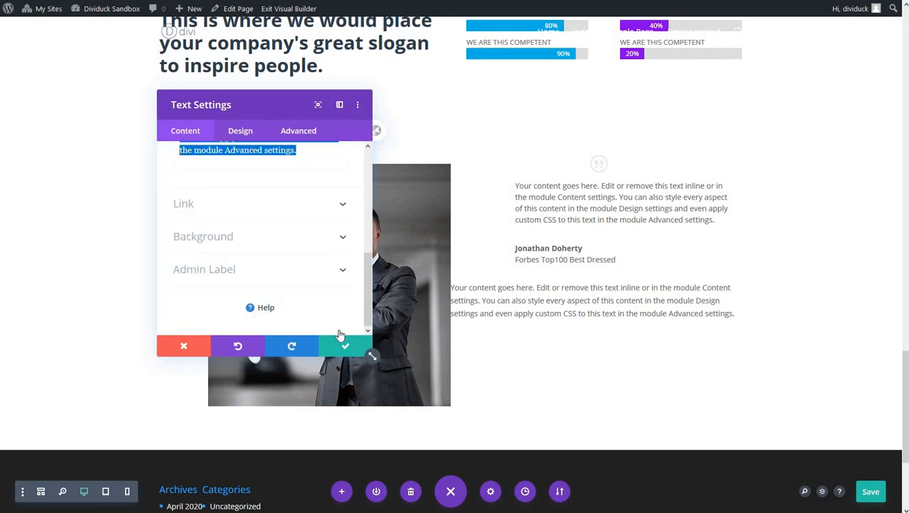
text(An encour)
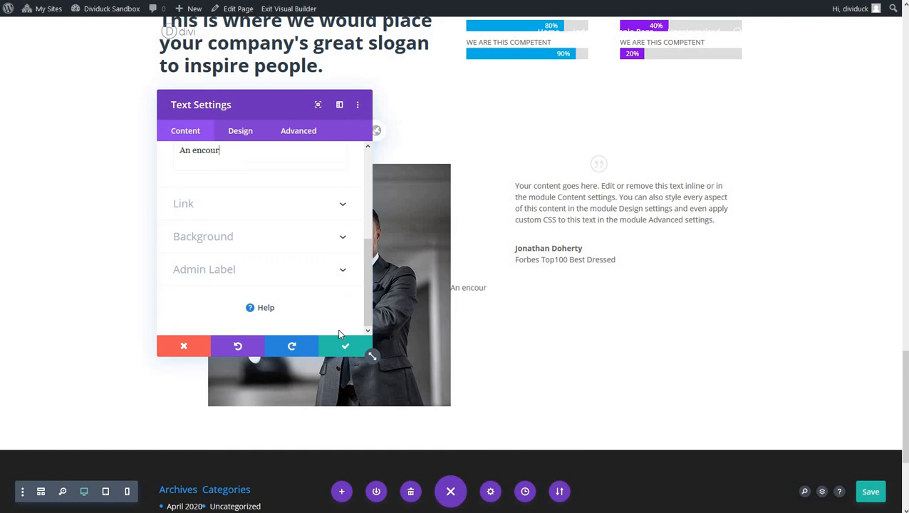
text(aging word from our)
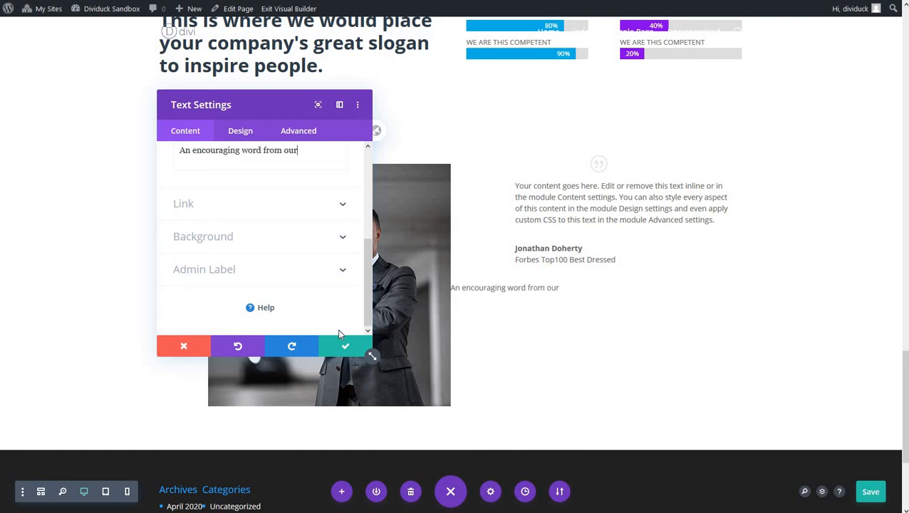
text( ceo)
Style the new text module as uppercase with a Bold font weight and save the page
click(240, 131)
click(235, 205)
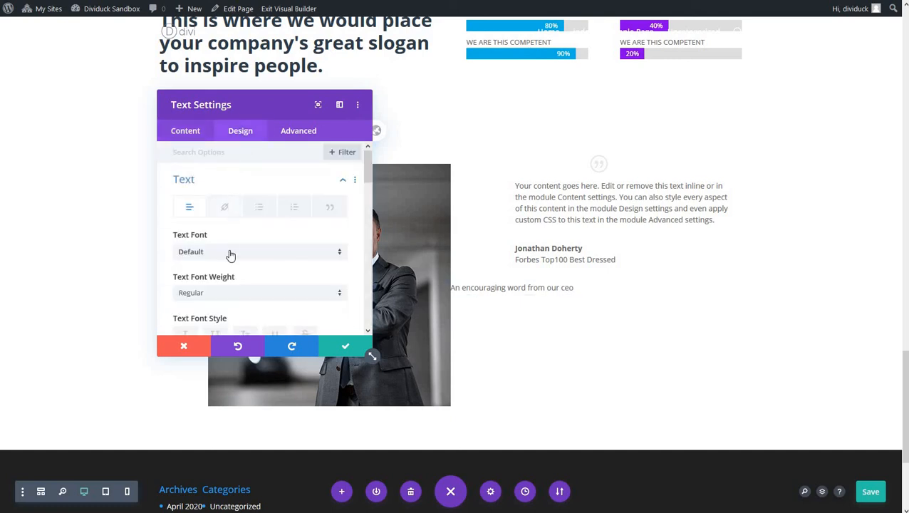
scroll(237, 253, down, 2)
click(214, 274)
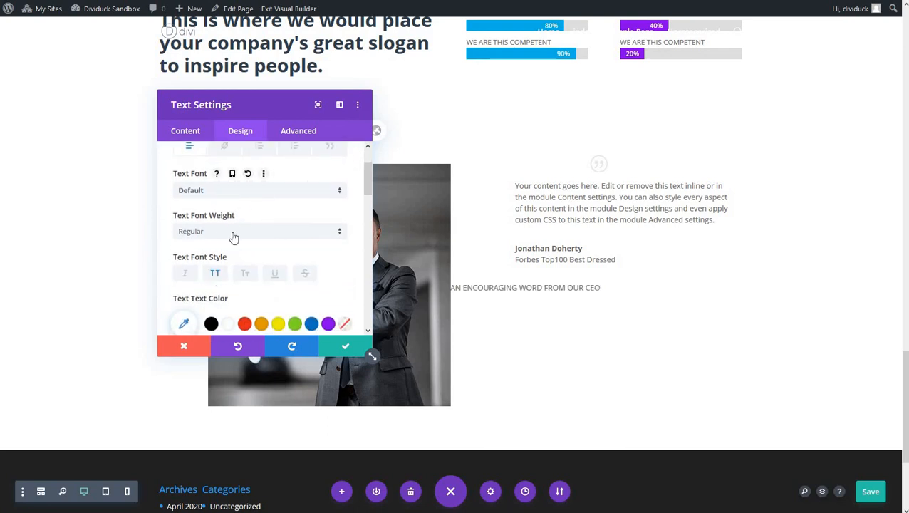
click(232, 232)
click(228, 297)
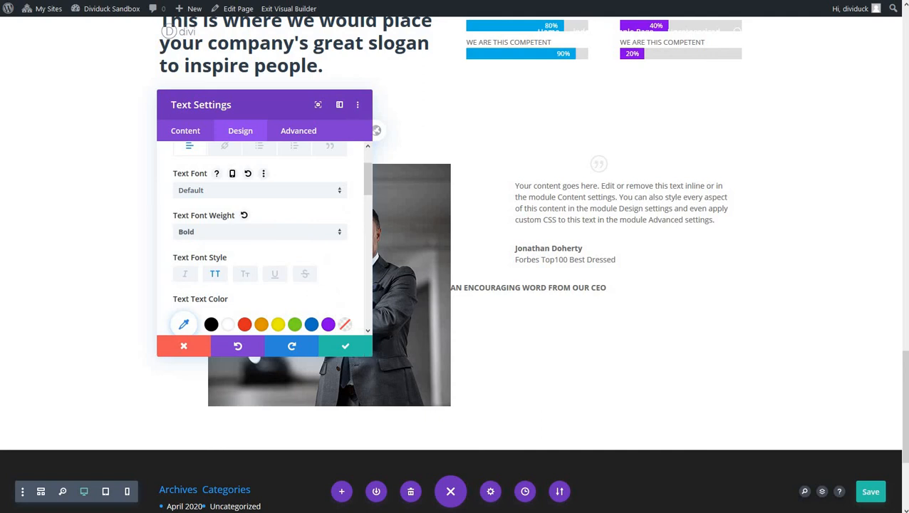
key(ctrl+s)
Set the module's text color to #02b3e4 and save the module settings
click(185, 325)
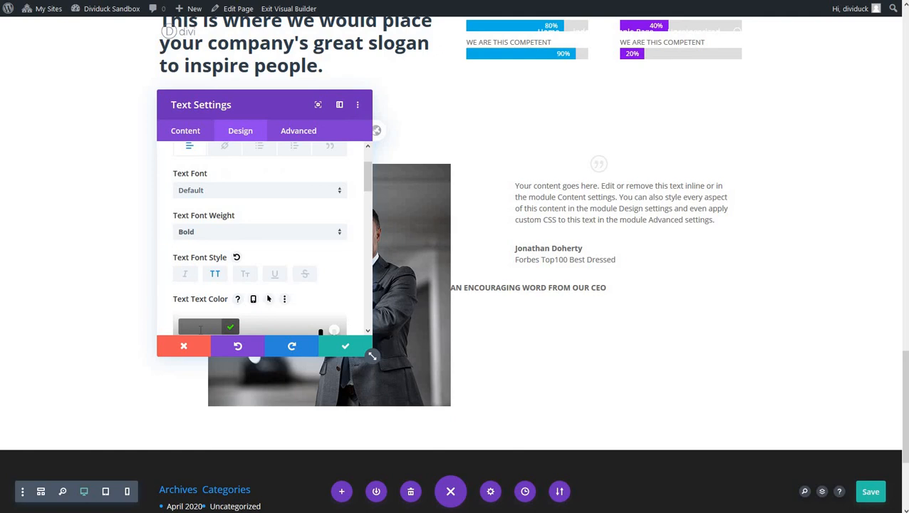
text(#02b3e4)
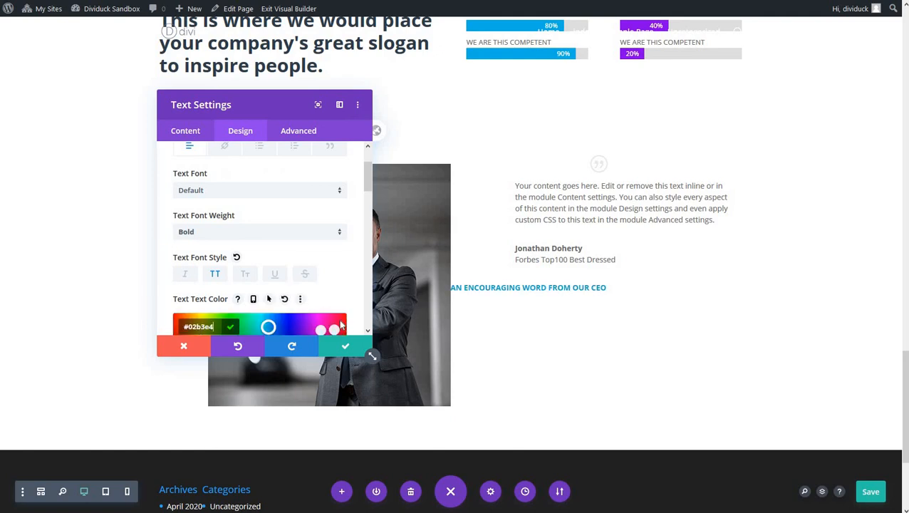
click(347, 346)
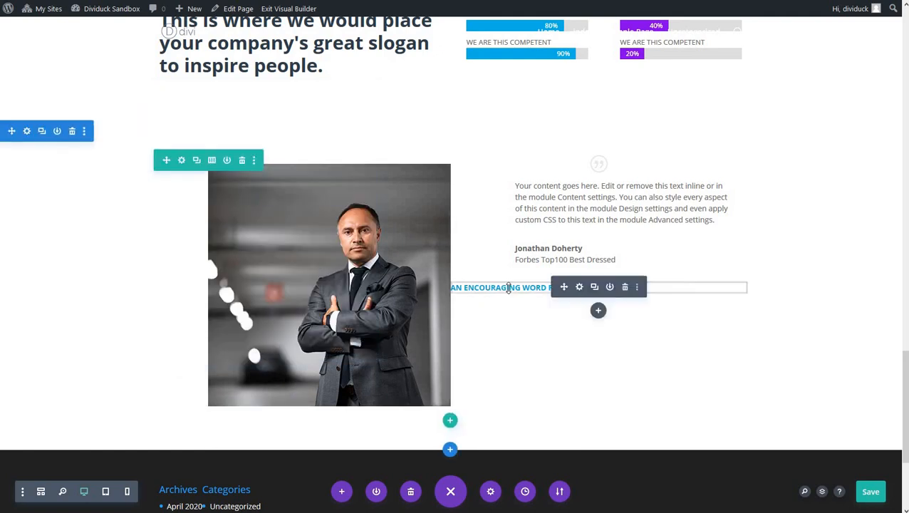
Move the blue text module above the testimonial, right-align its text and save it
drag(564, 286, 577, 183)
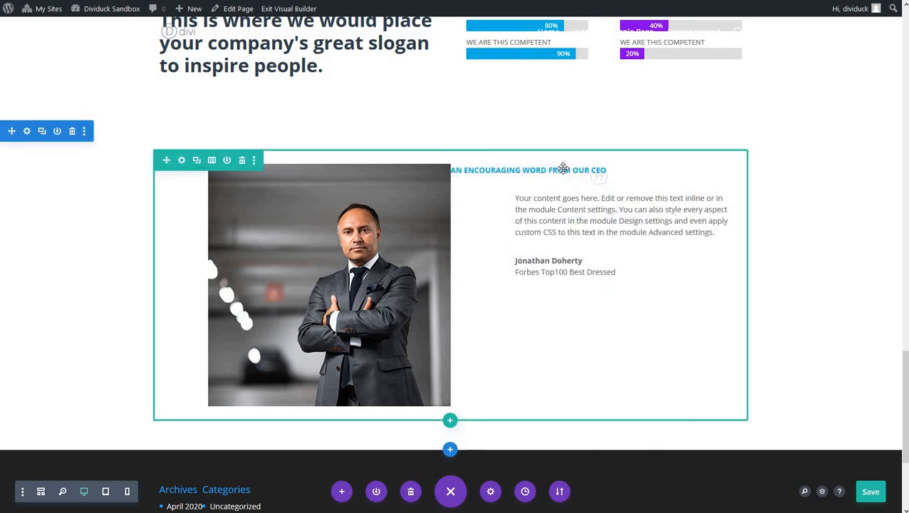
click(579, 170)
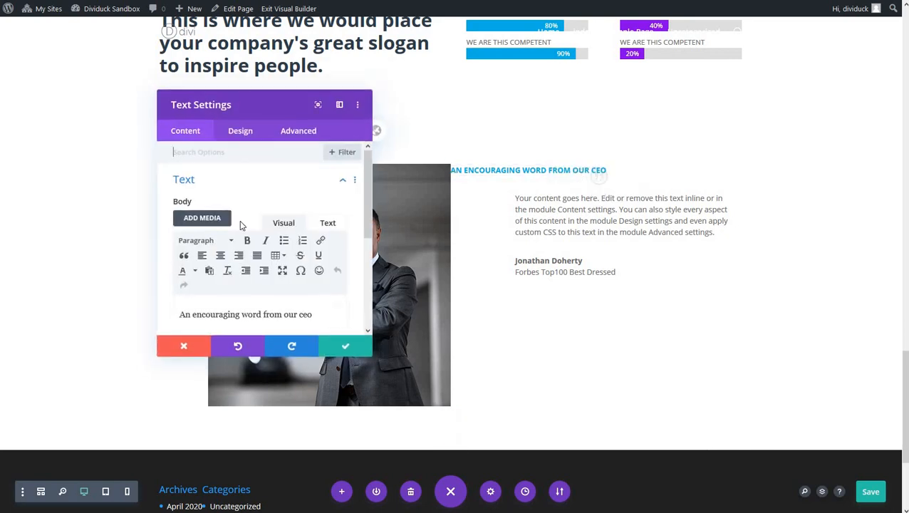
click(240, 132)
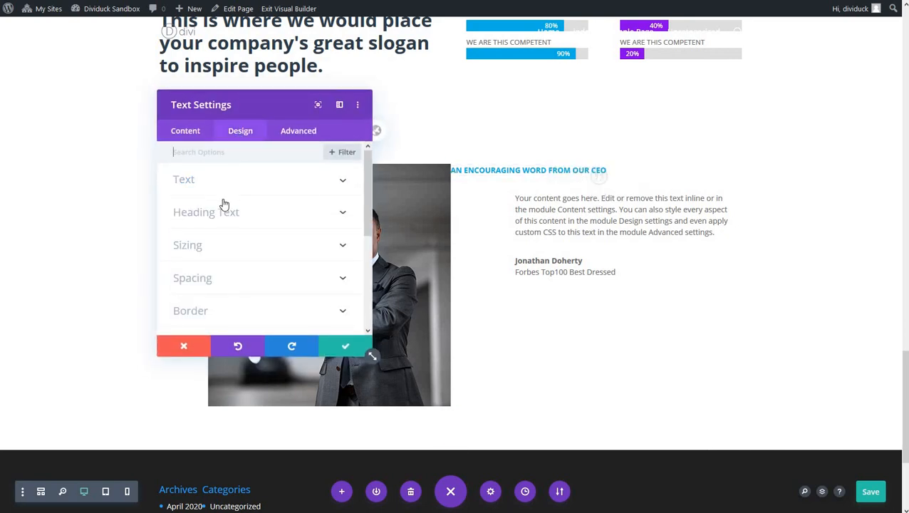
click(225, 182)
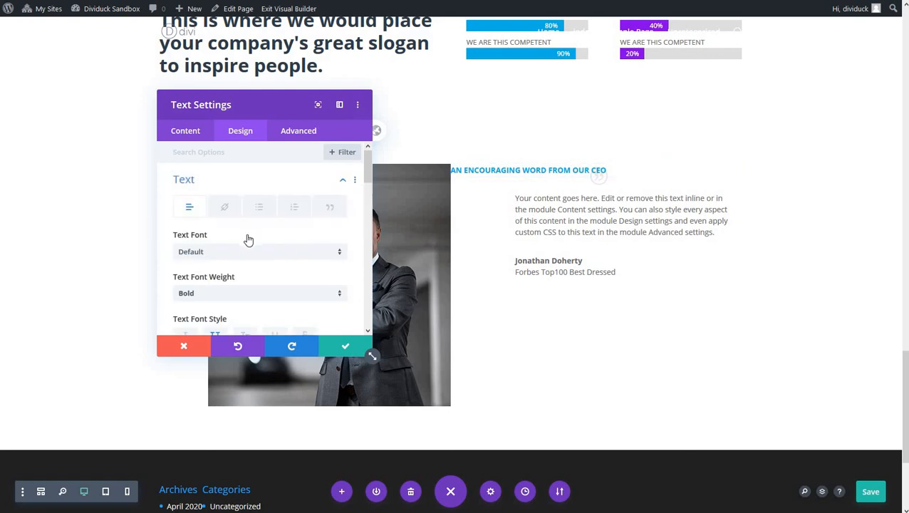
scroll(265, 236, down, 3)
scroll(265, 236, down, 10)
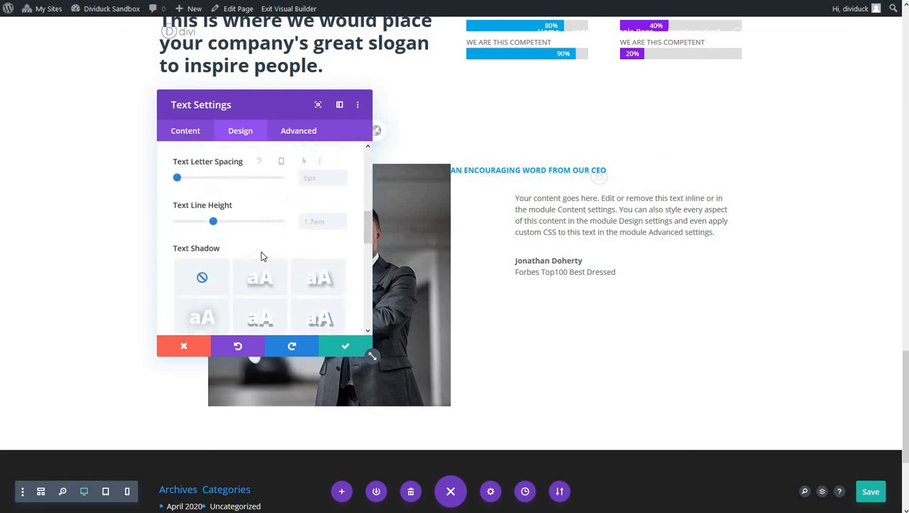
click(282, 187)
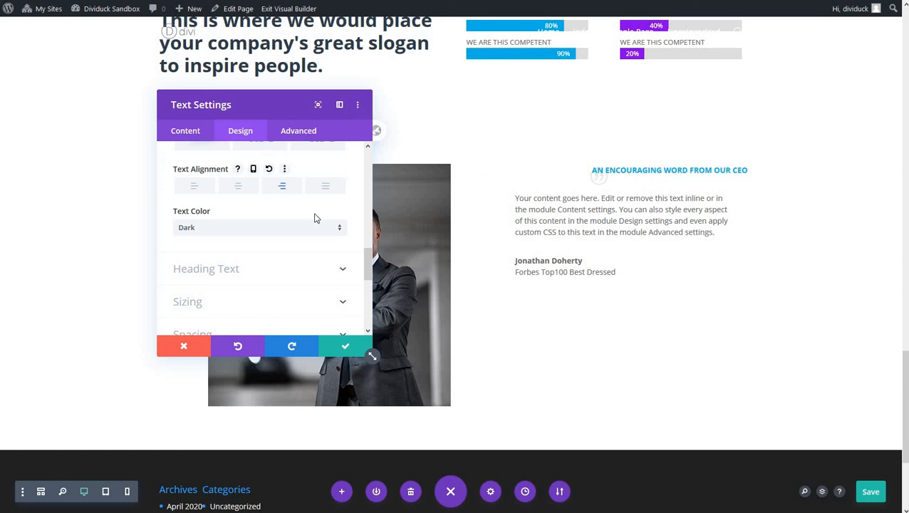
click(345, 346)
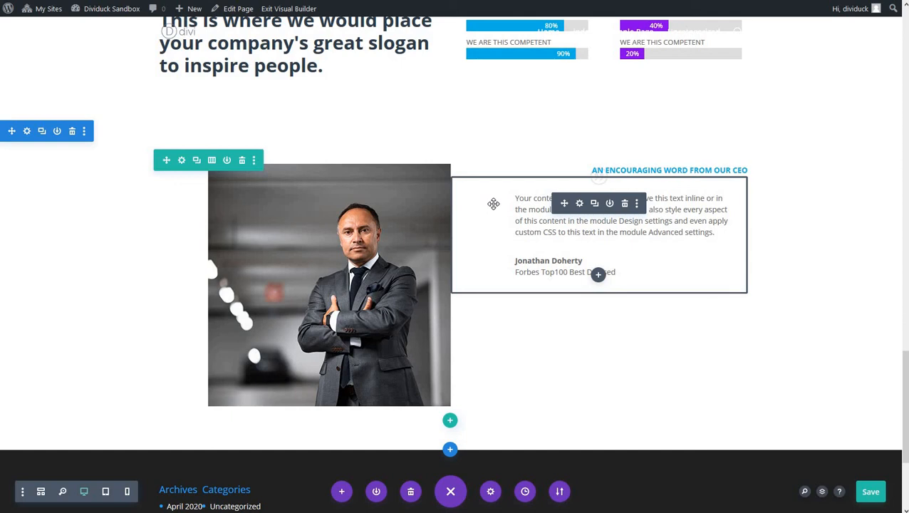
Open the testimonial's settings and review its quote icon and image content options
click(580, 203)
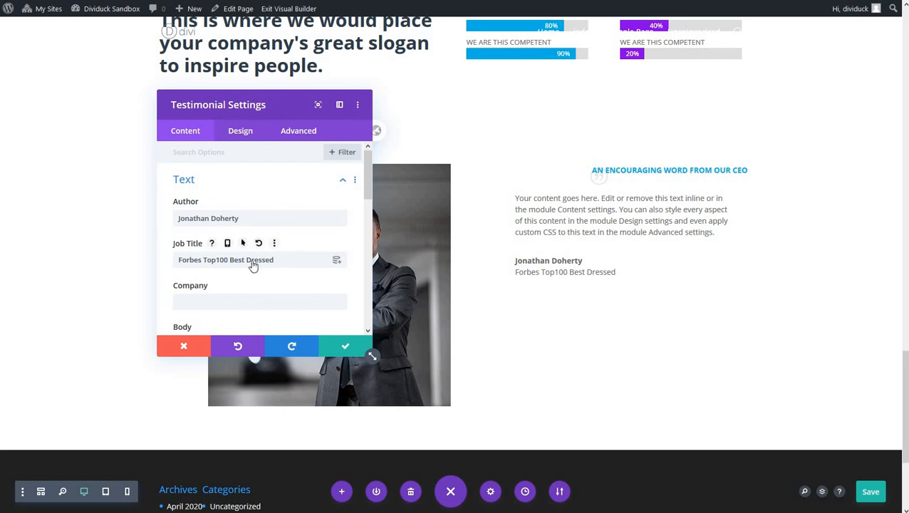
scroll(252, 263, down, 6)
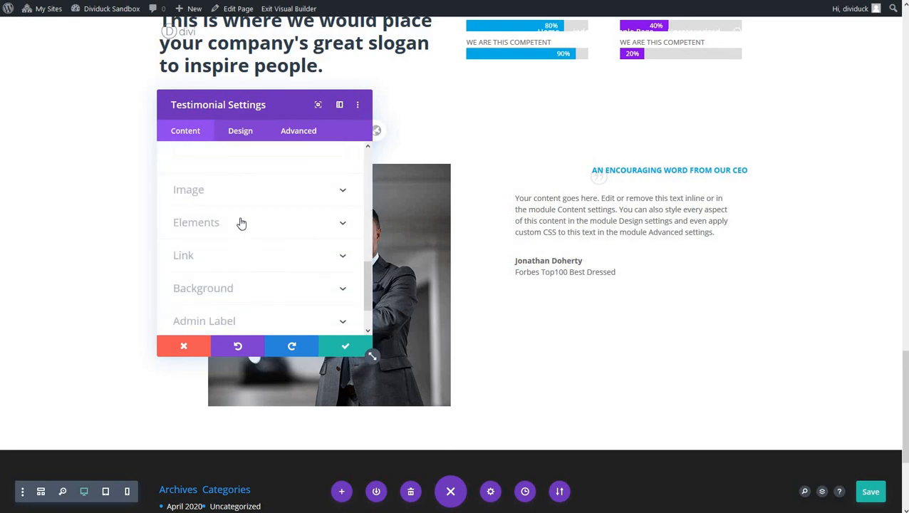
click(239, 222)
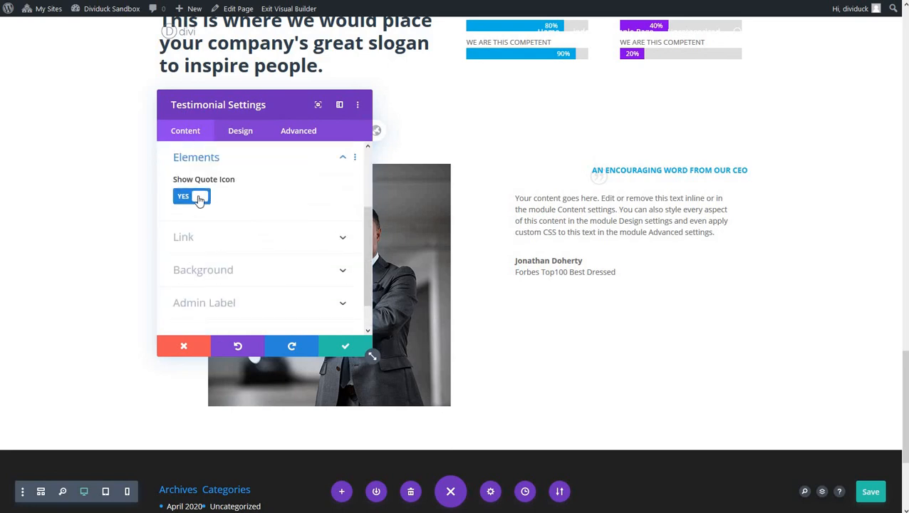
scroll(257, 252, up, 2)
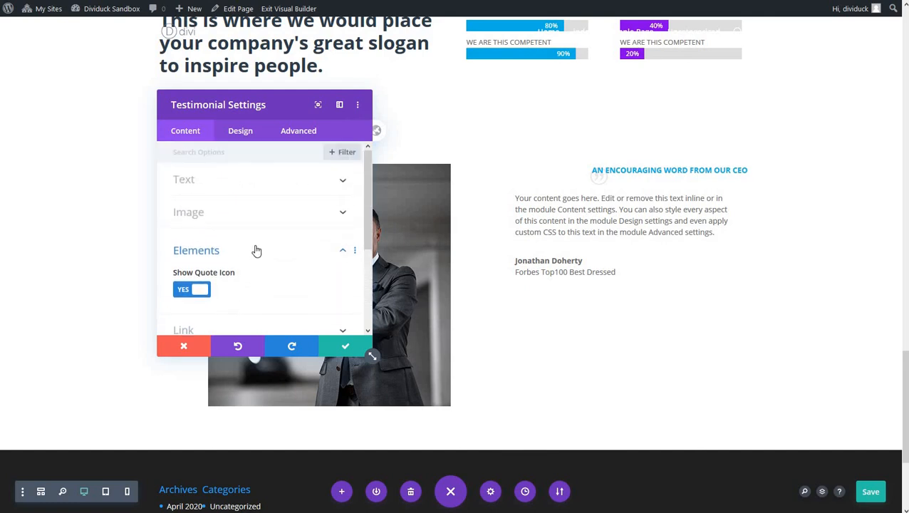
click(255, 217)
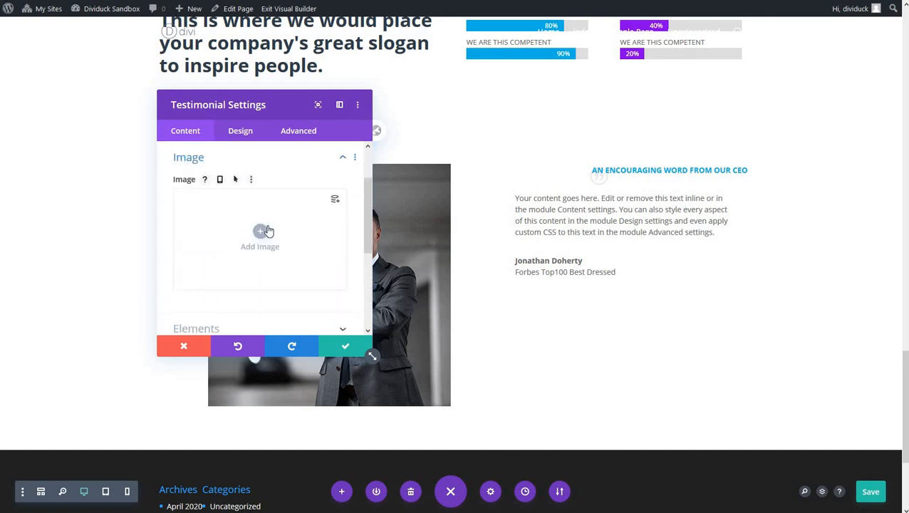
scroll(252, 242, up, 2)
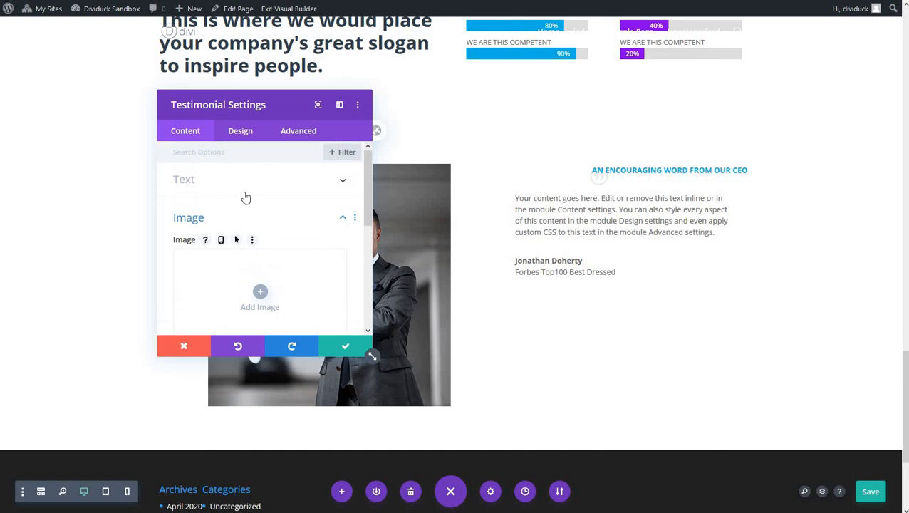
Examine the testimonial's image styling options and the remaining design option groups, then close the module settings
click(240, 133)
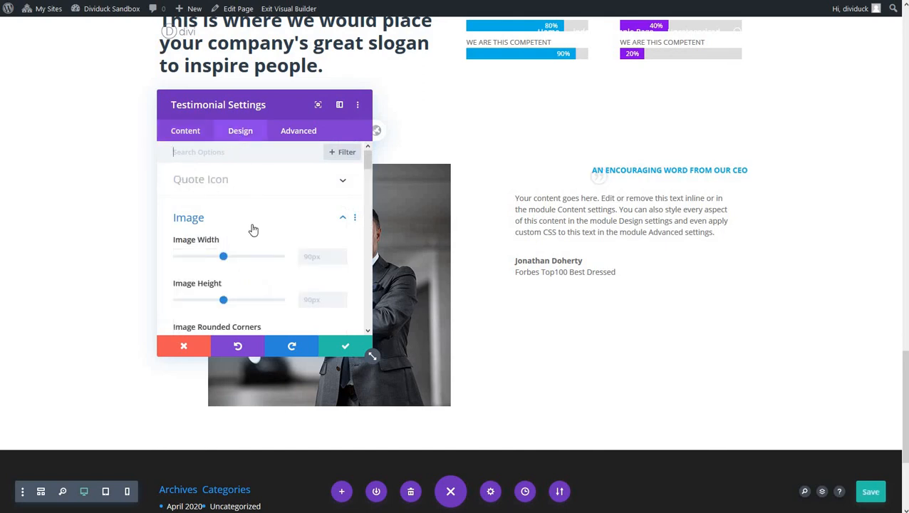
scroll(252, 230, down, 1)
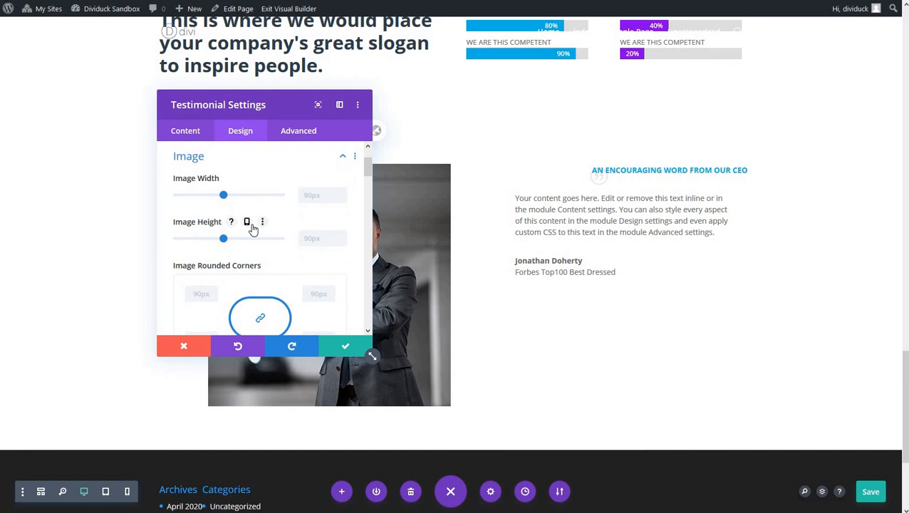
scroll(252, 229, down, 5)
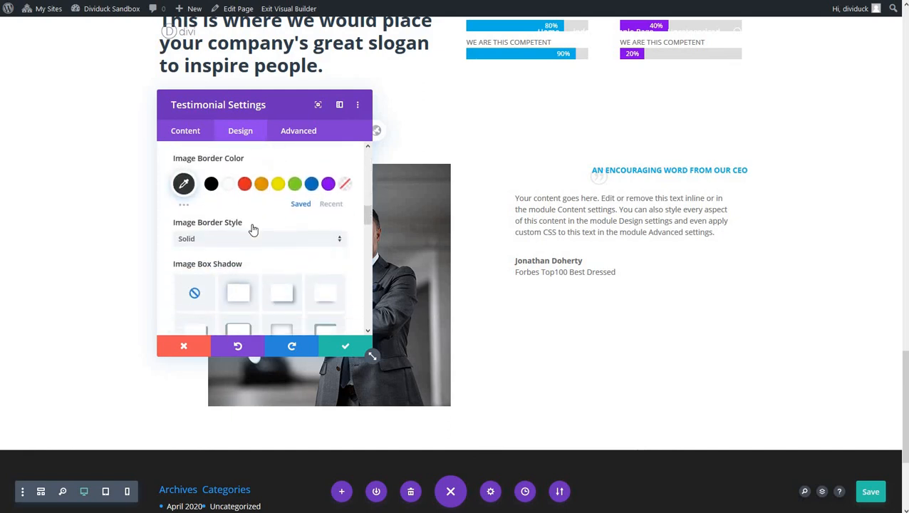
scroll(253, 229, down, 4)
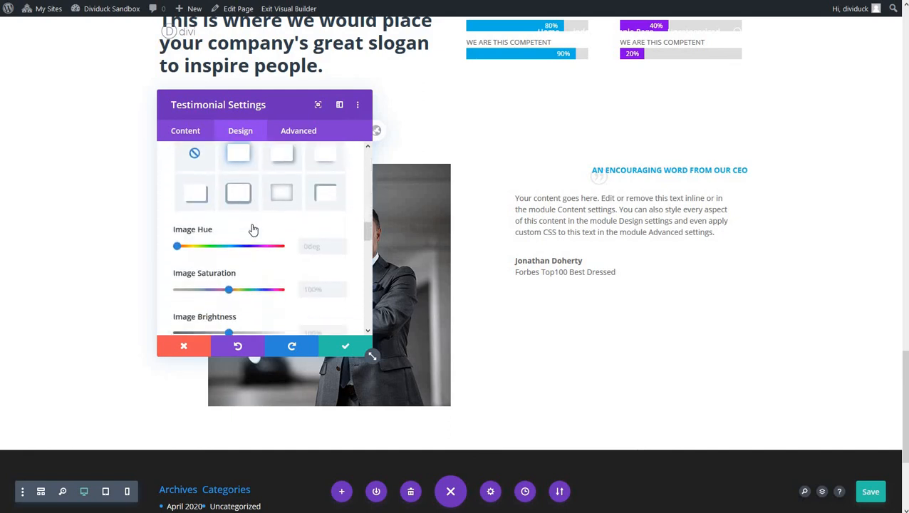
scroll(253, 229, down, 1)
scroll(235, 235, up, 4)
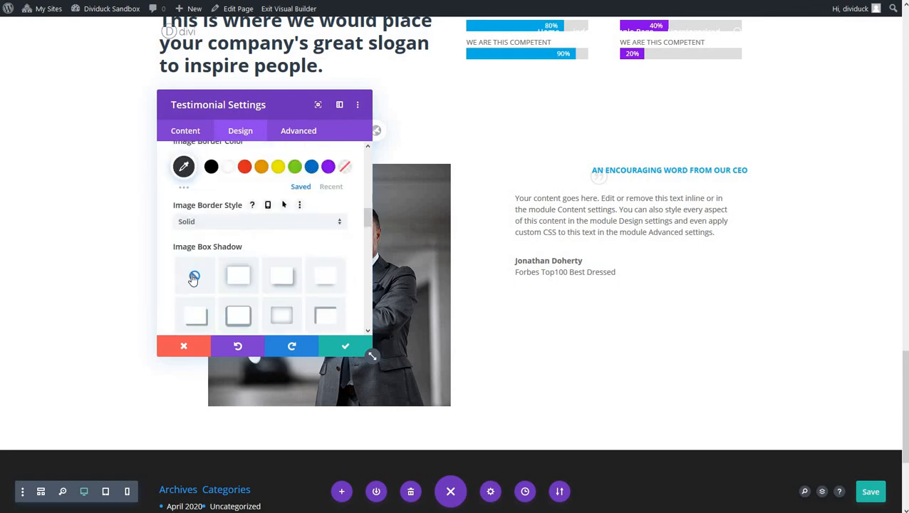
scroll(249, 261, up, 2)
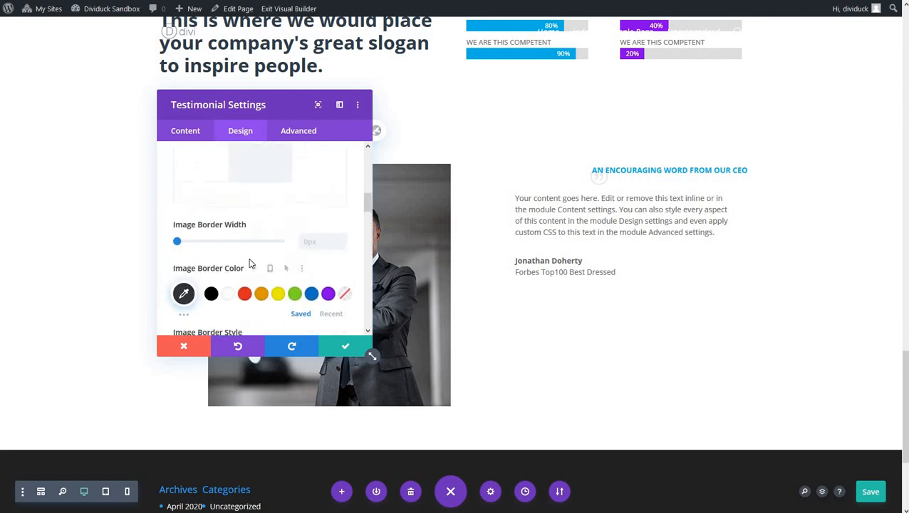
scroll(249, 264, up, 2)
scroll(249, 263, up, 4)
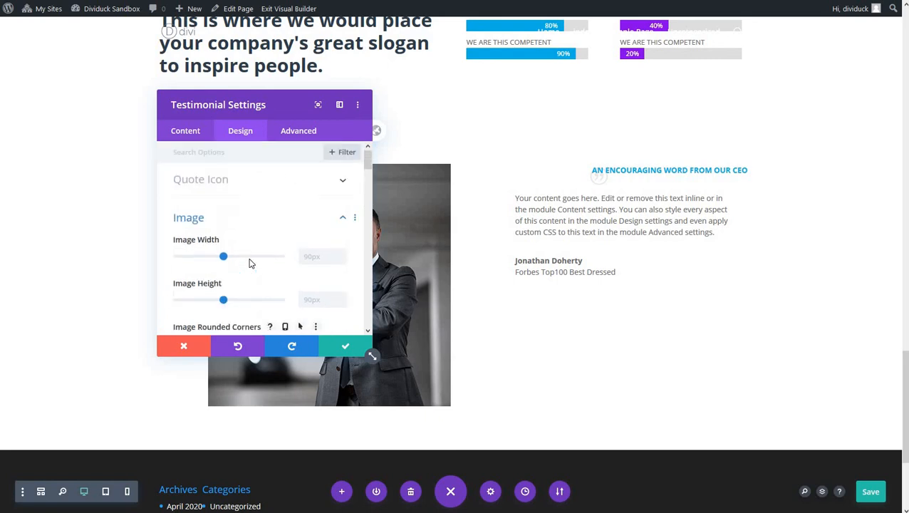
scroll(249, 264, down, 12)
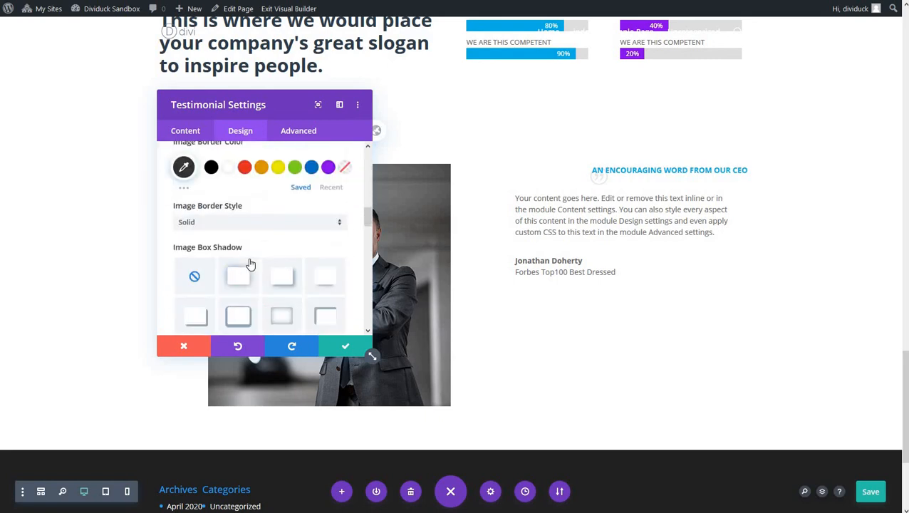
scroll(249, 263, down, 6)
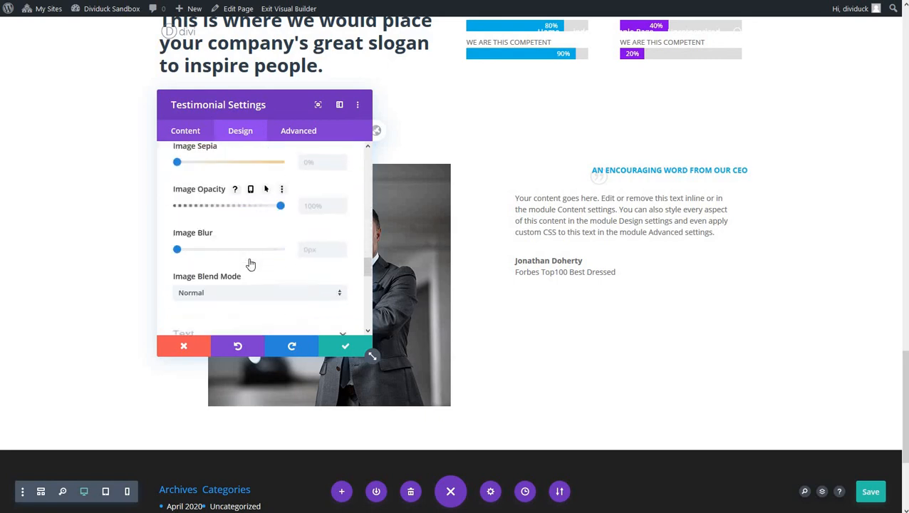
scroll(249, 264, down, 5)
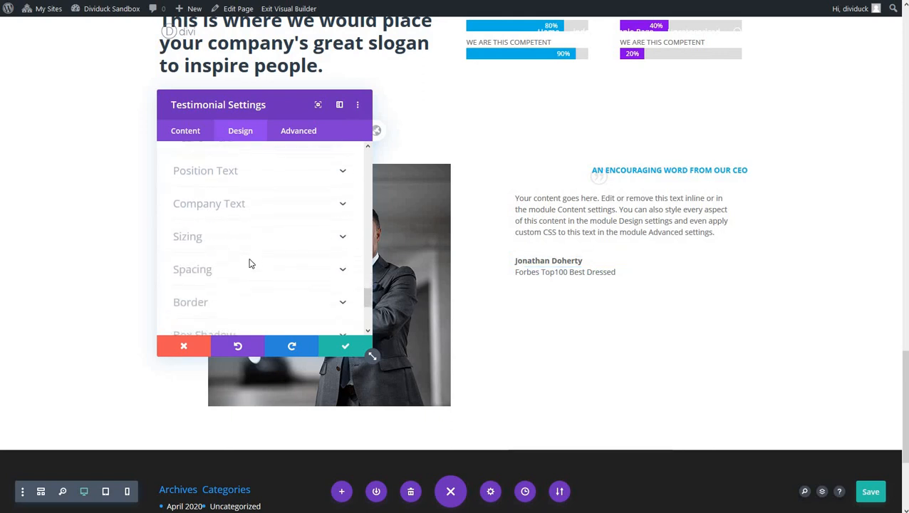
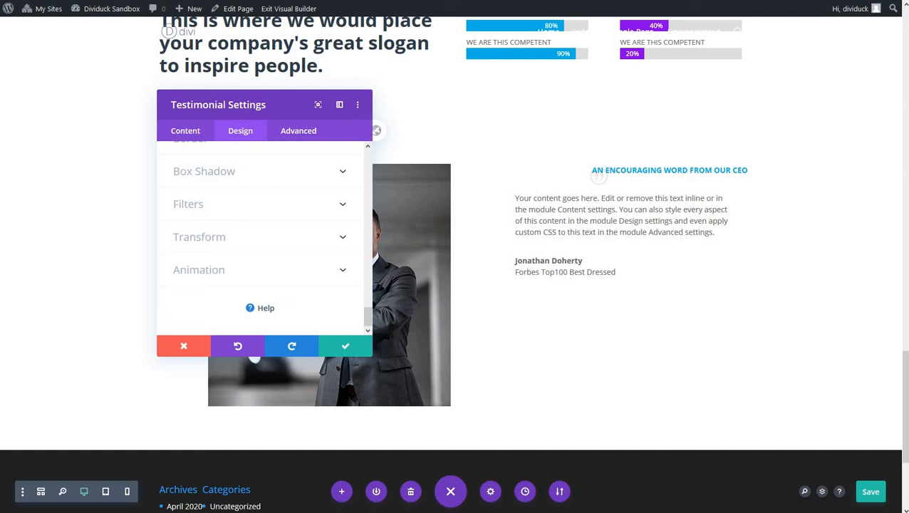
click(342, 346)
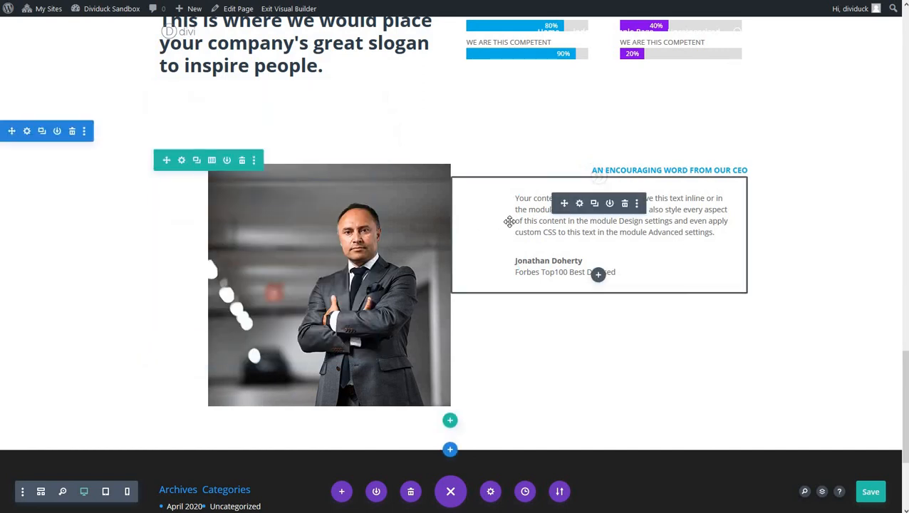
Try to set the testimonial's left padding to -100 and save the module settings
click(578, 204)
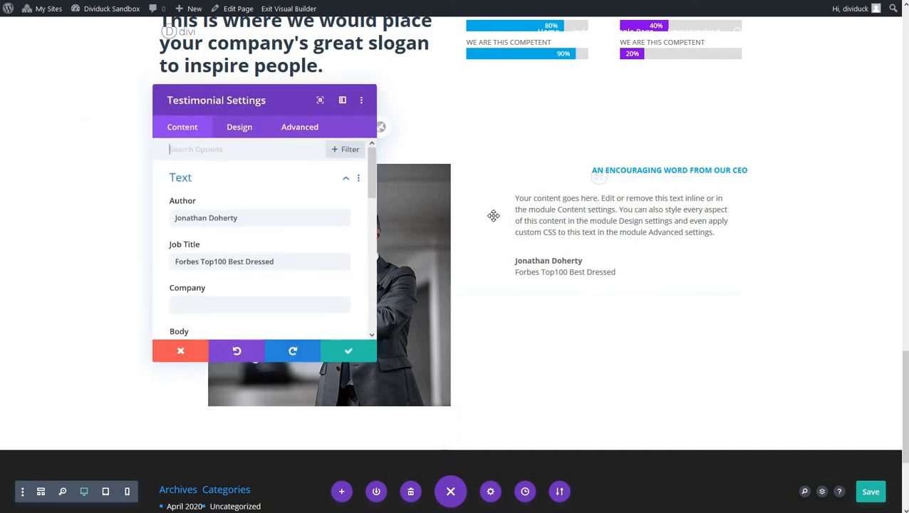
click(239, 130)
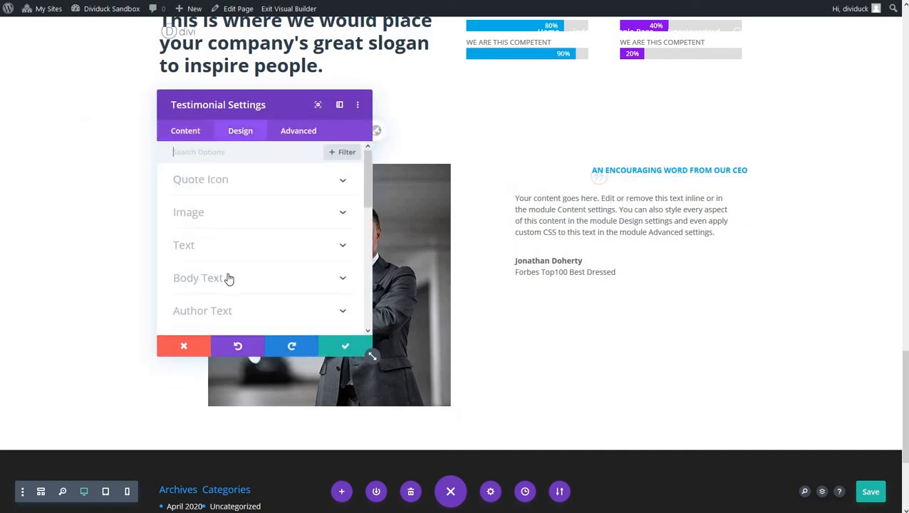
scroll(274, 271, down, 3)
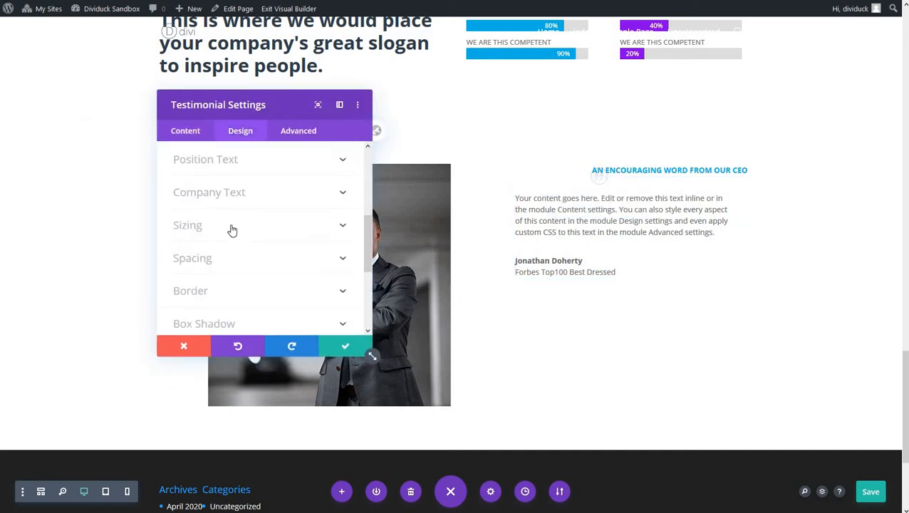
click(231, 260)
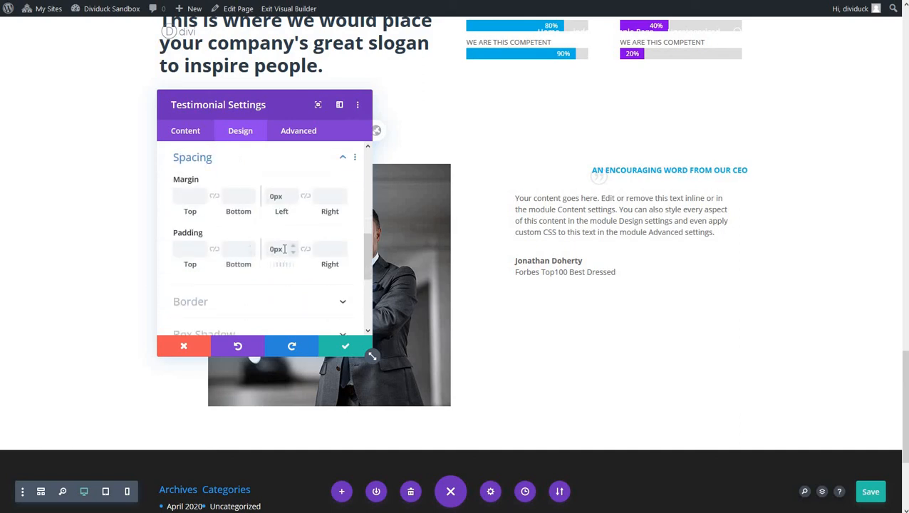
click(284, 248)
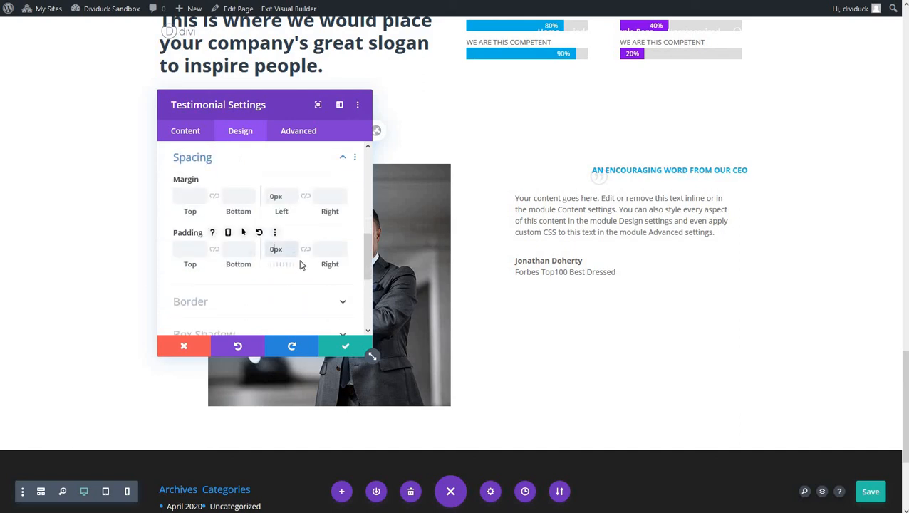
text(-100)
click(345, 346)
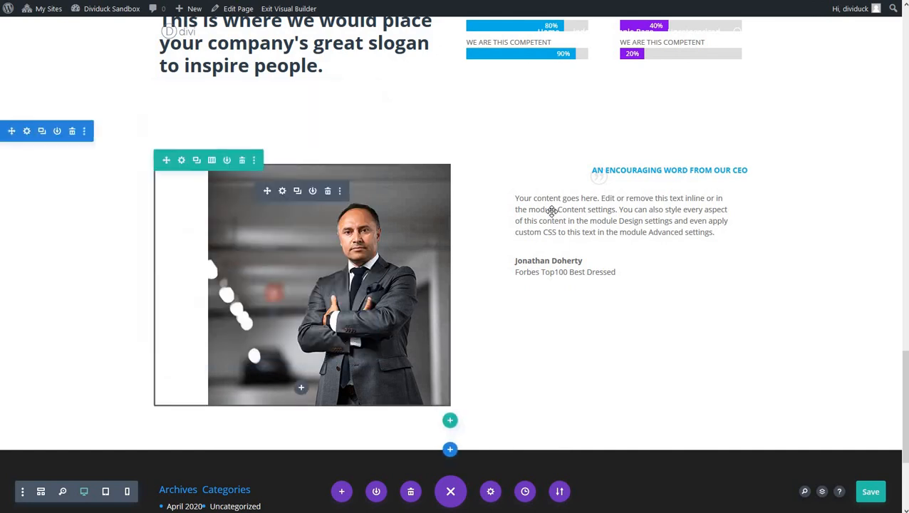
Set the testimonial's body text size to 16px and save the module settings
mouse_move(555, 209)
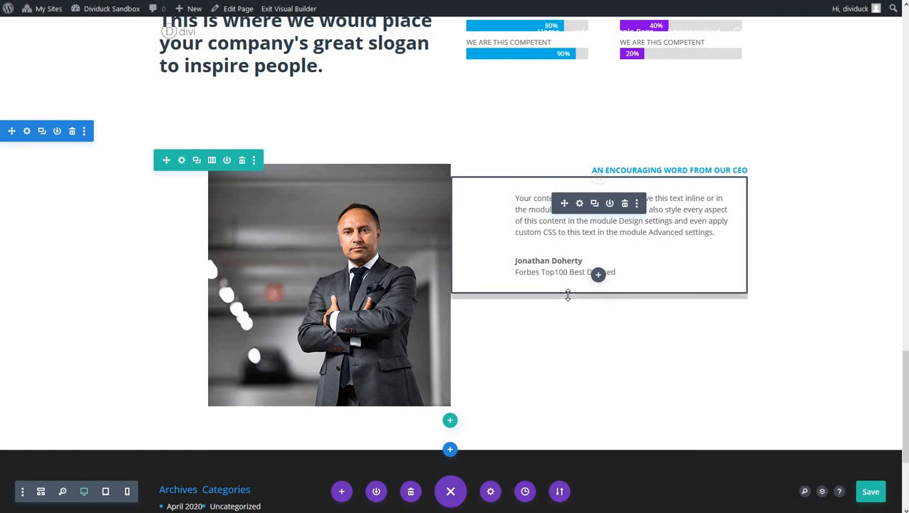
click(580, 203)
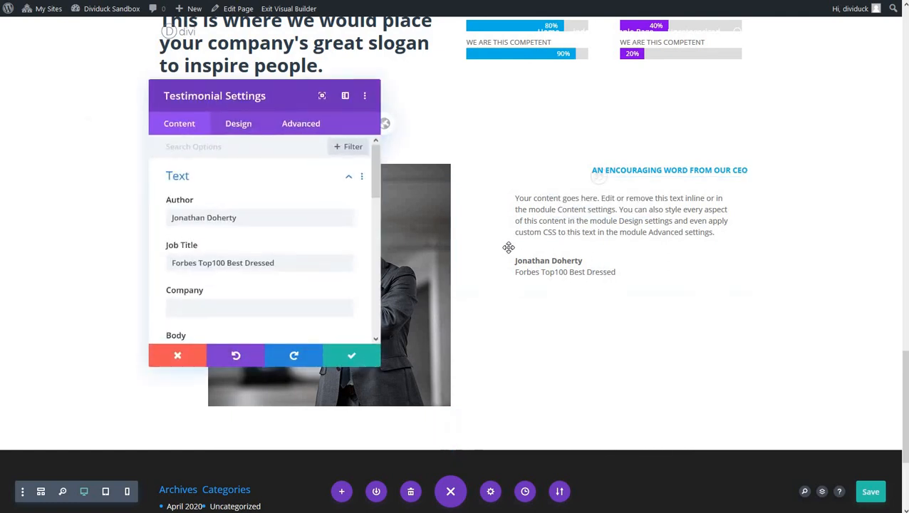
click(240, 136)
click(209, 246)
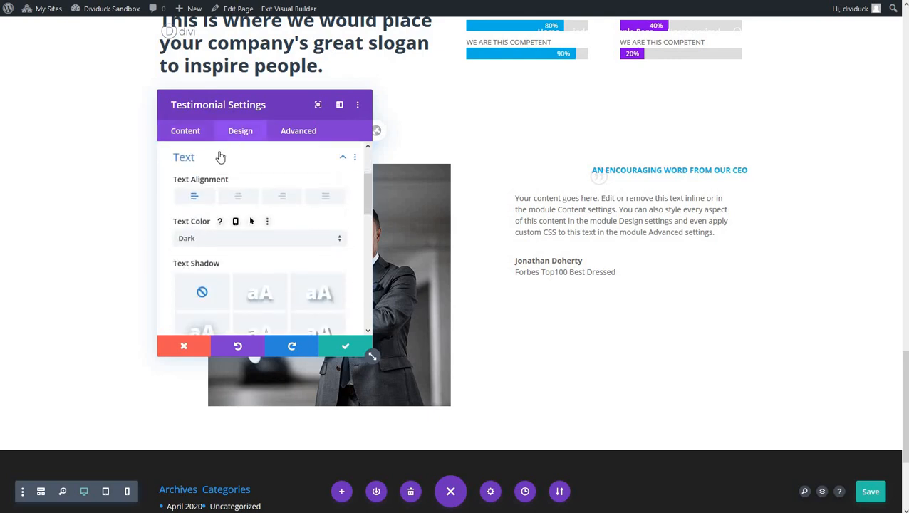
click(220, 157)
click(222, 196)
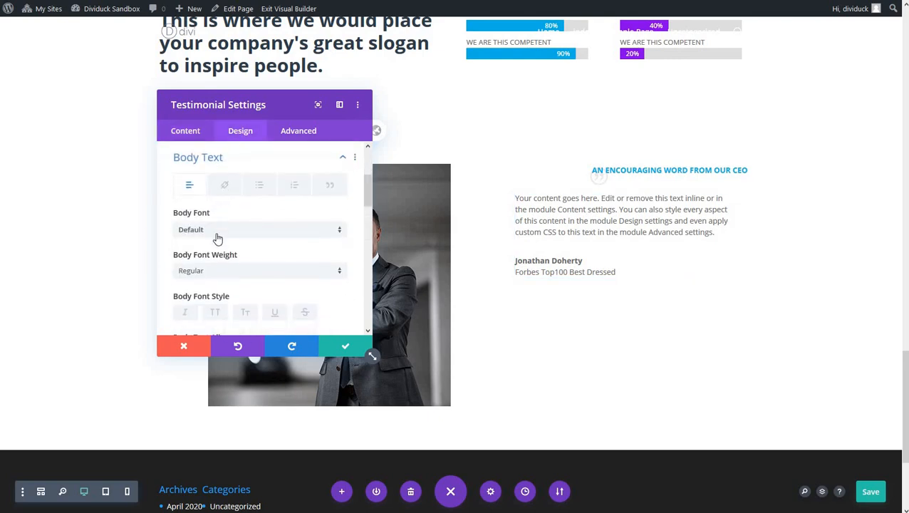
scroll(222, 289, down, 3)
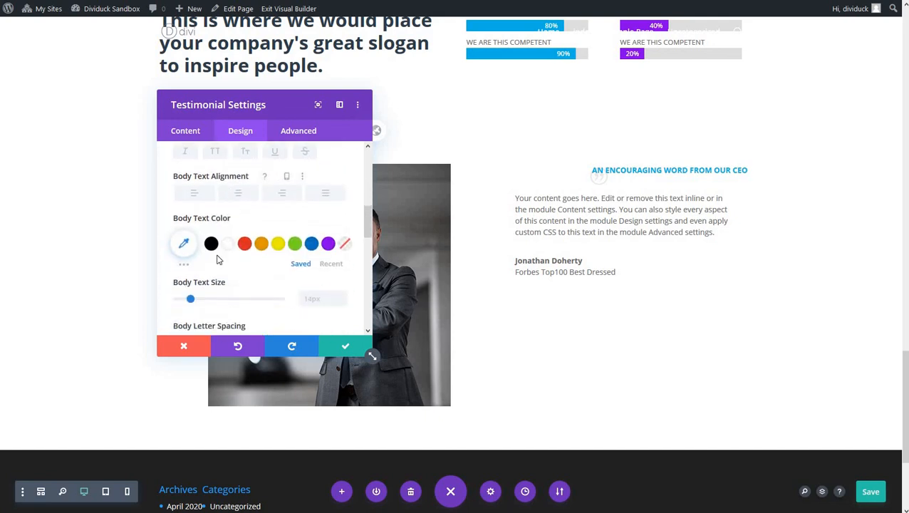
scroll(217, 259, down, 1)
drag(191, 276, 192, 280)
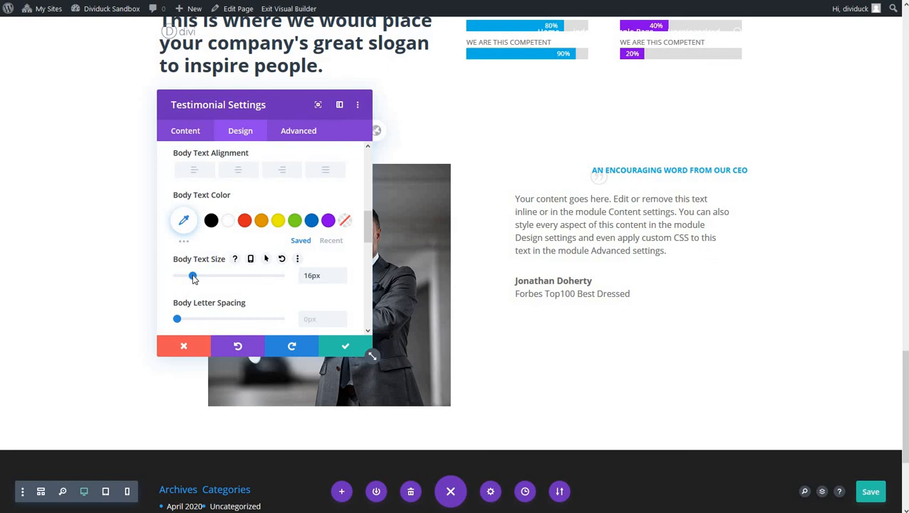
click(345, 347)
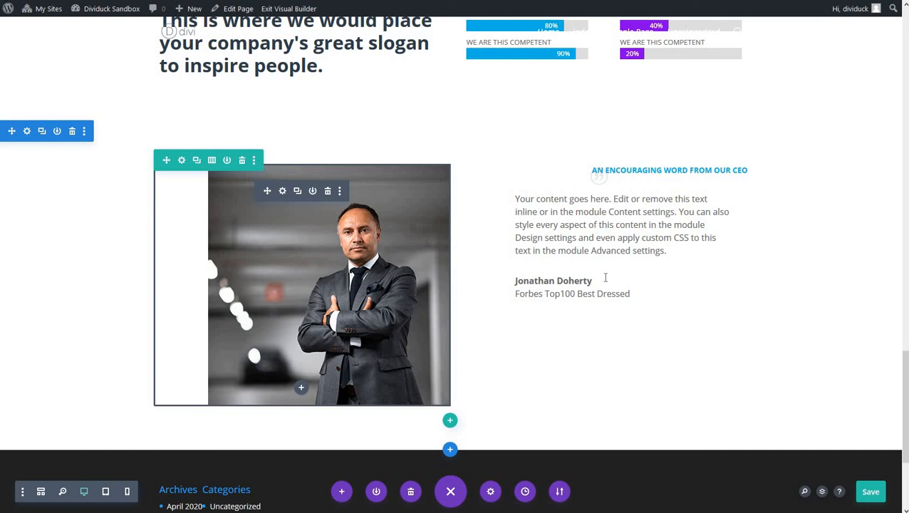
Review the testimonial's text content and its list of design option groups, then close the settings
mouse_move(581, 205)
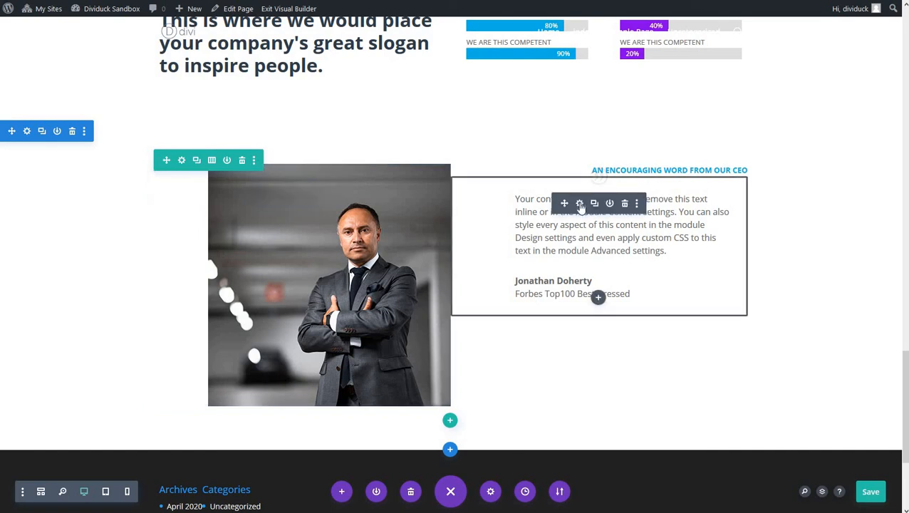
click(580, 205)
scroll(212, 242, down, 1)
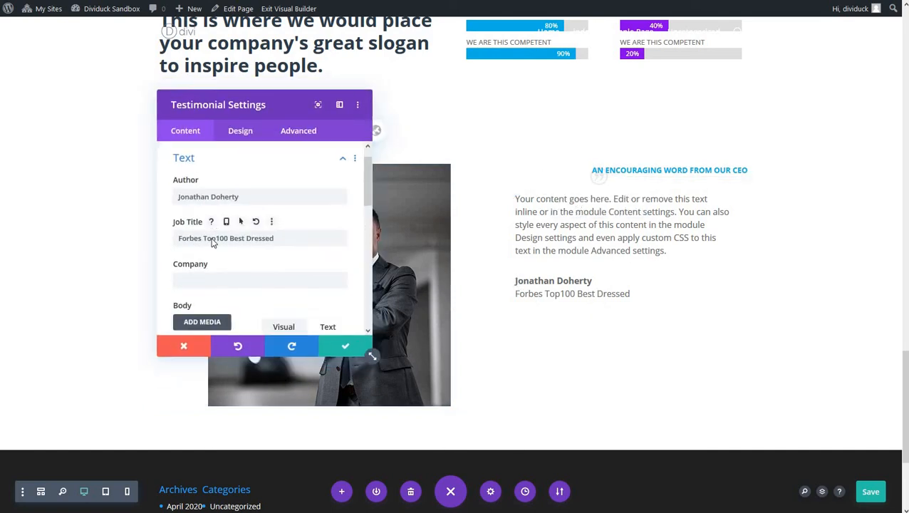
scroll(211, 242, down, 3)
scroll(203, 206, up, 1)
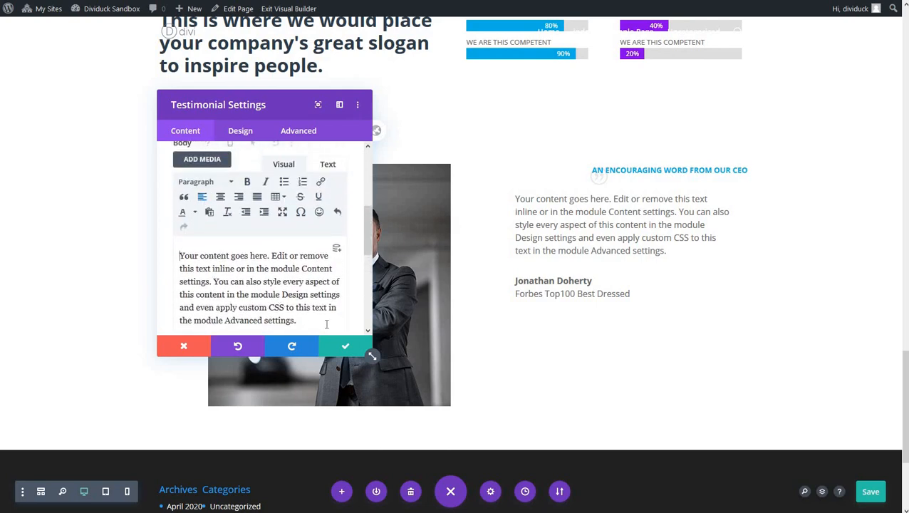
click(242, 132)
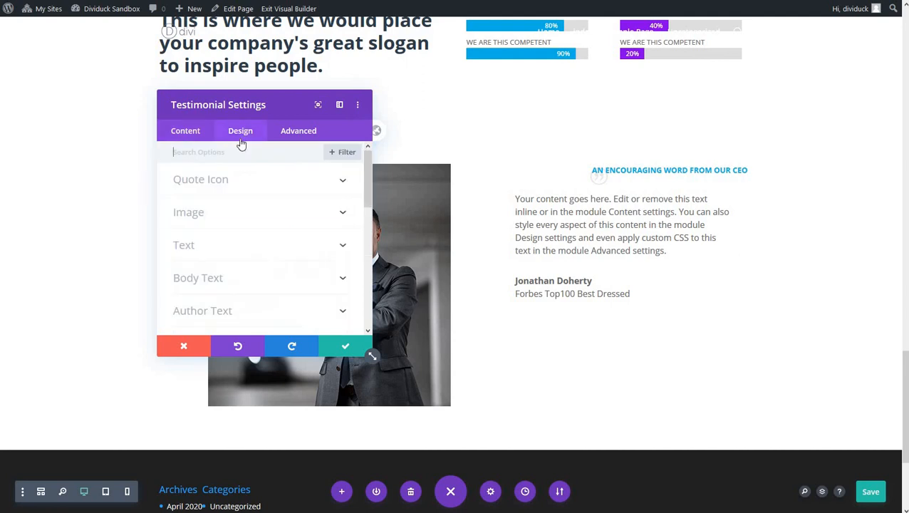
scroll(237, 245, down, 5)
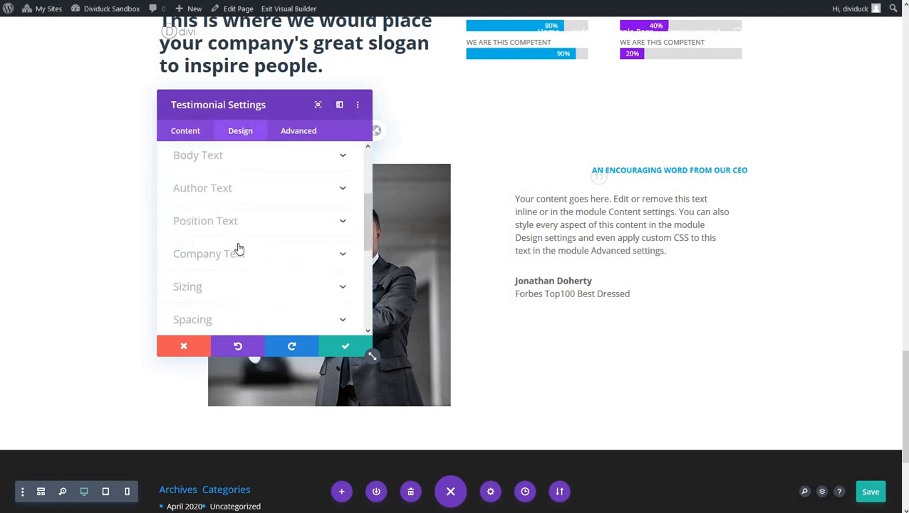
scroll(239, 249, down, 2)
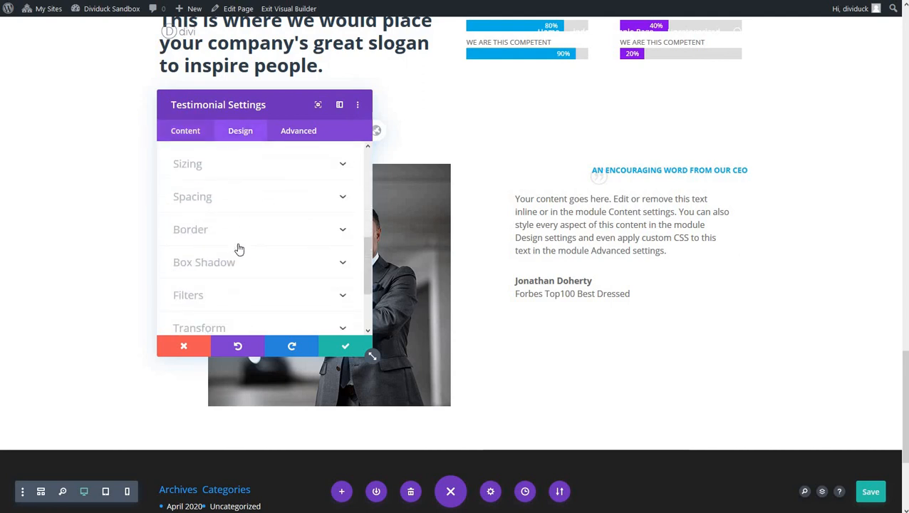
scroll(239, 248, up, 5)
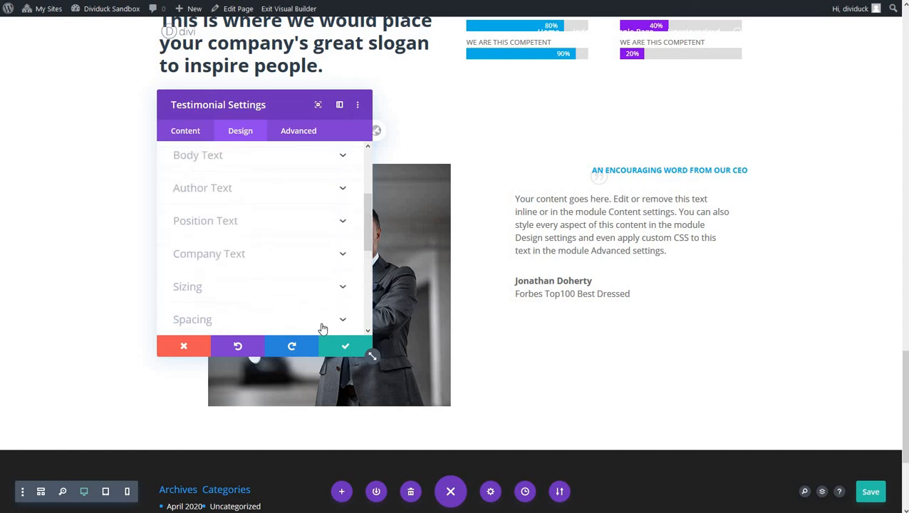
click(345, 346)
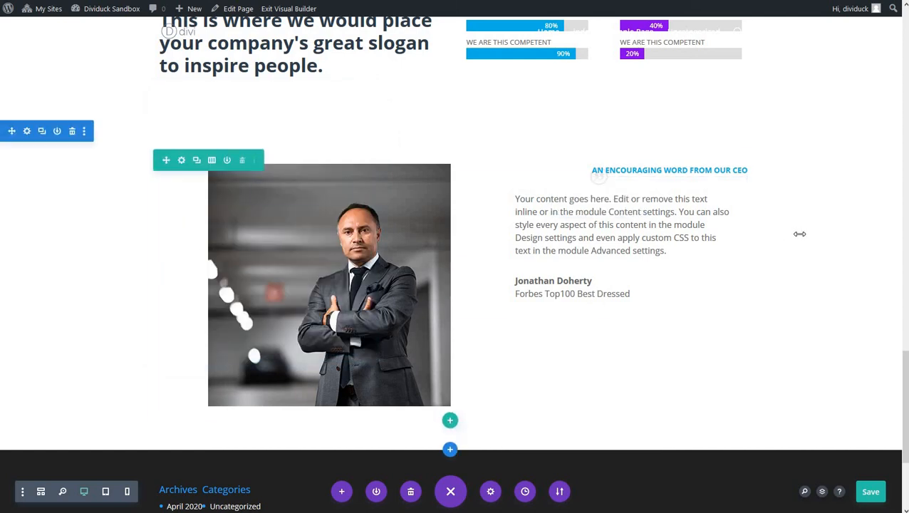
Add a regular section with a single-column row below the CEO photo section
scroll(749, 240, down, 3)
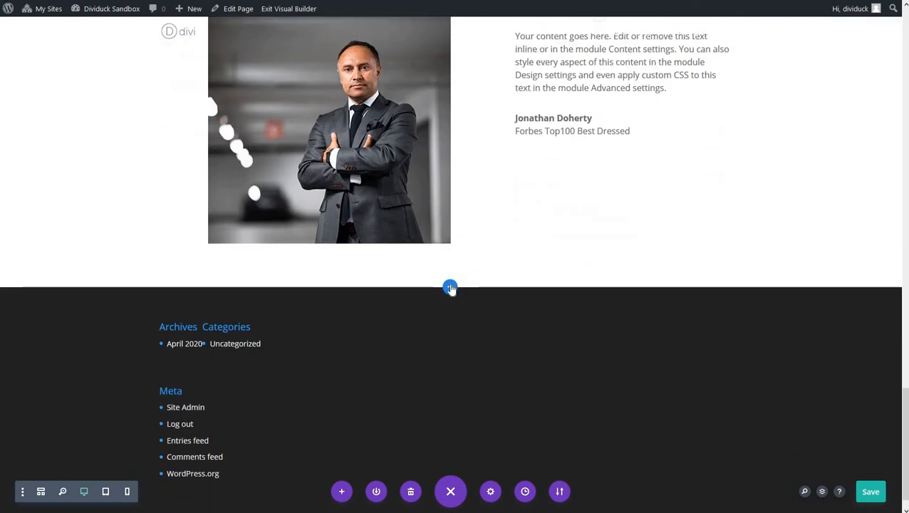
click(450, 286)
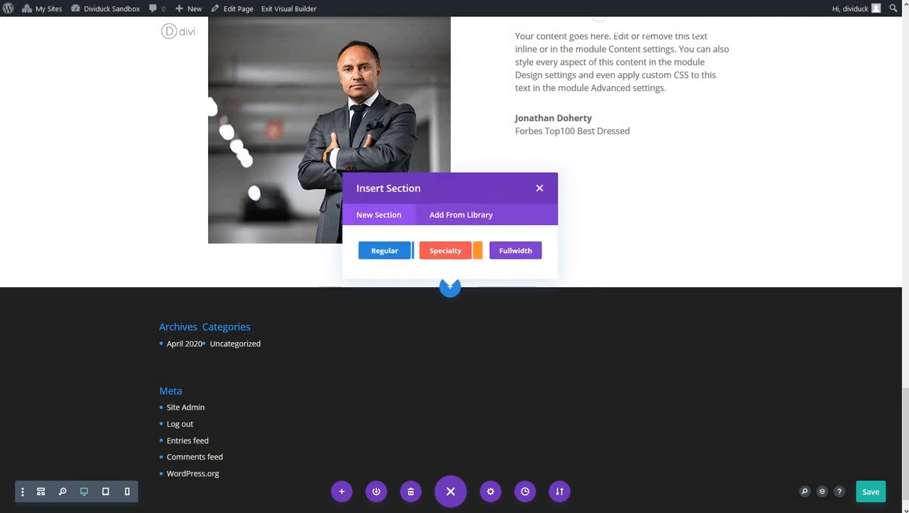
click(385, 250)
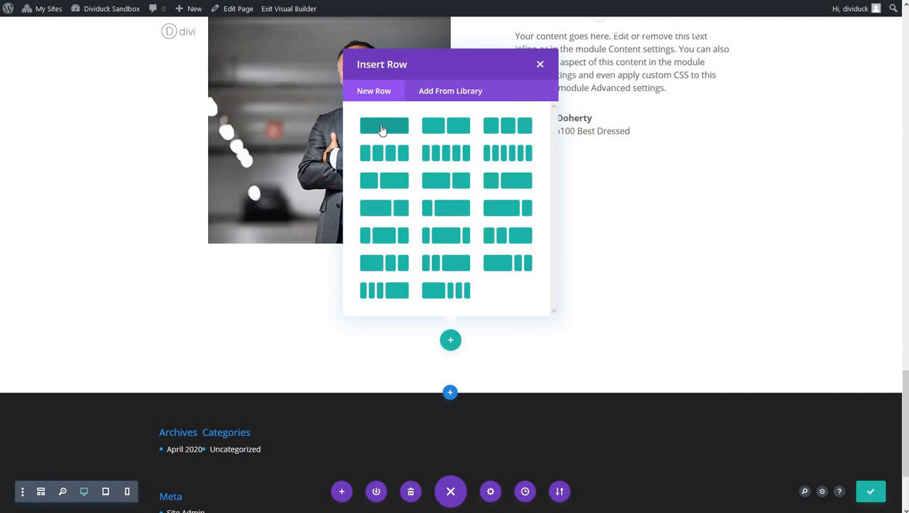
click(383, 129)
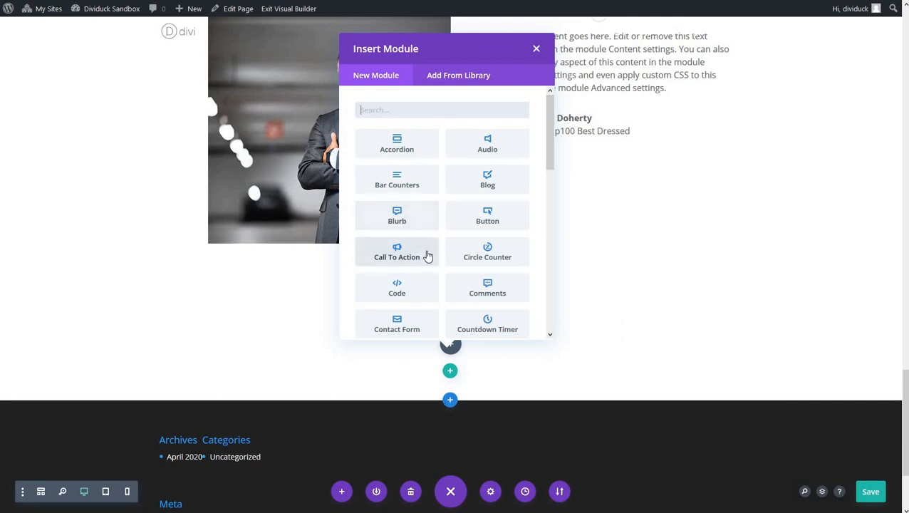
Insert a text module in the new row and replace its placeholder with "Need help with your company"
scroll(423, 253, down, 6)
scroll(426, 256, down, 3)
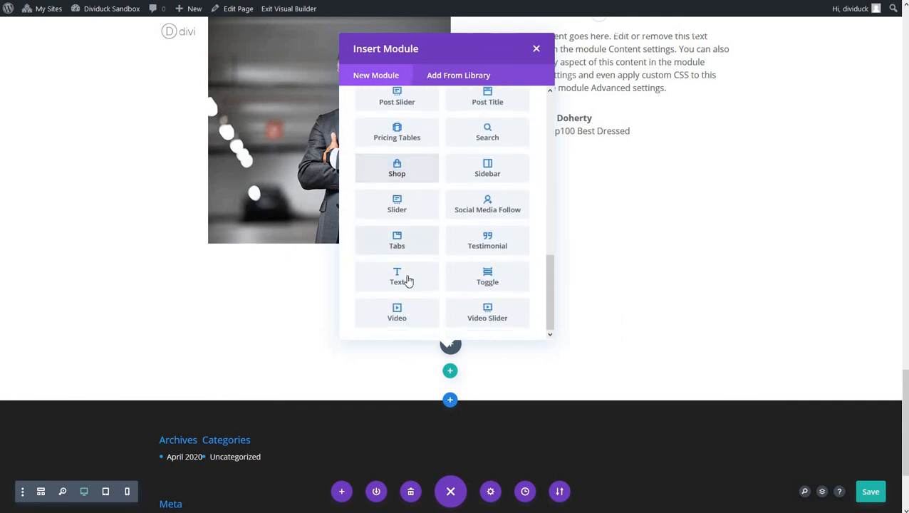
click(406, 279)
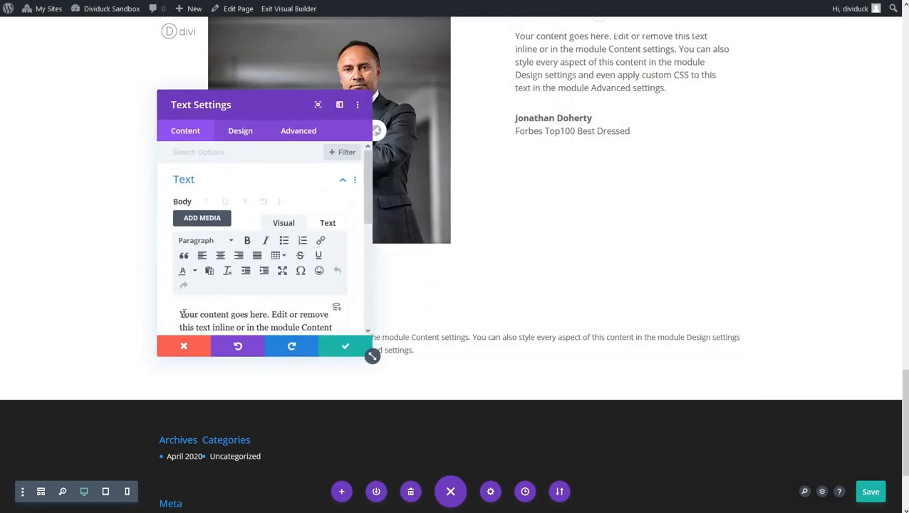
drag(180, 313, 324, 349)
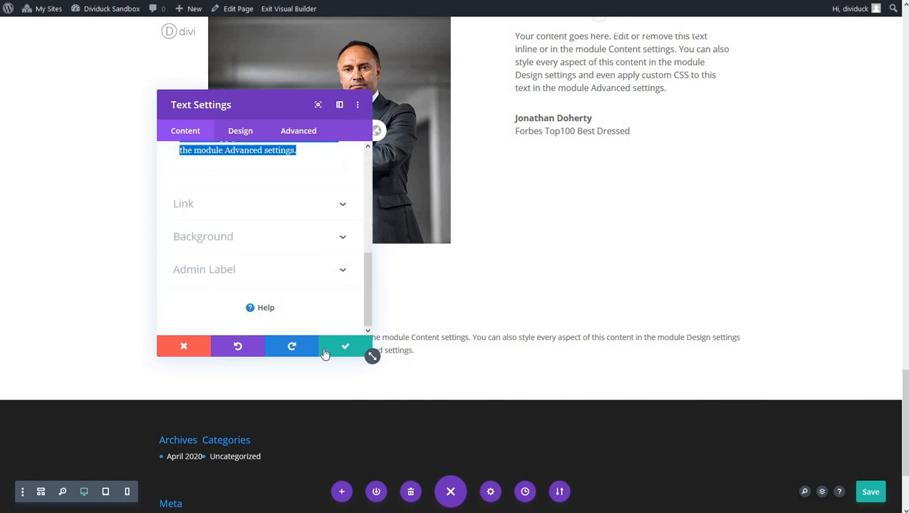
text(Need help w)
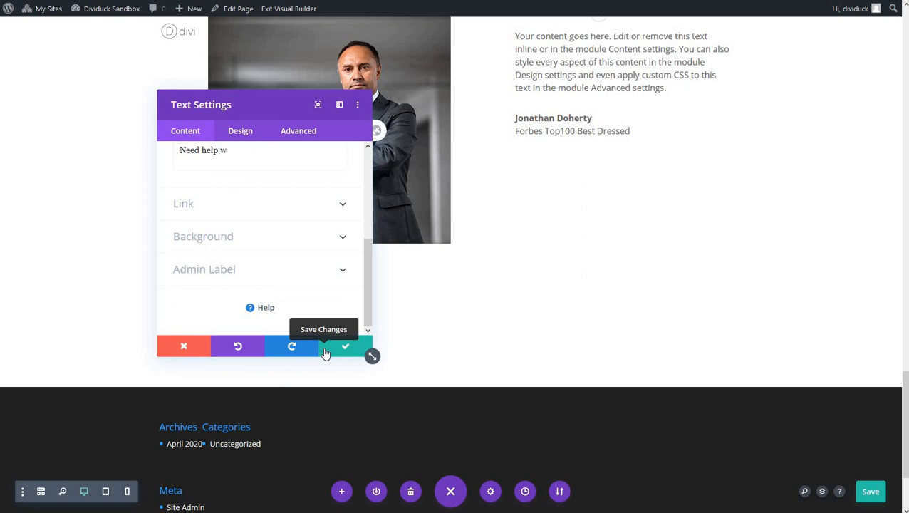
text(company)
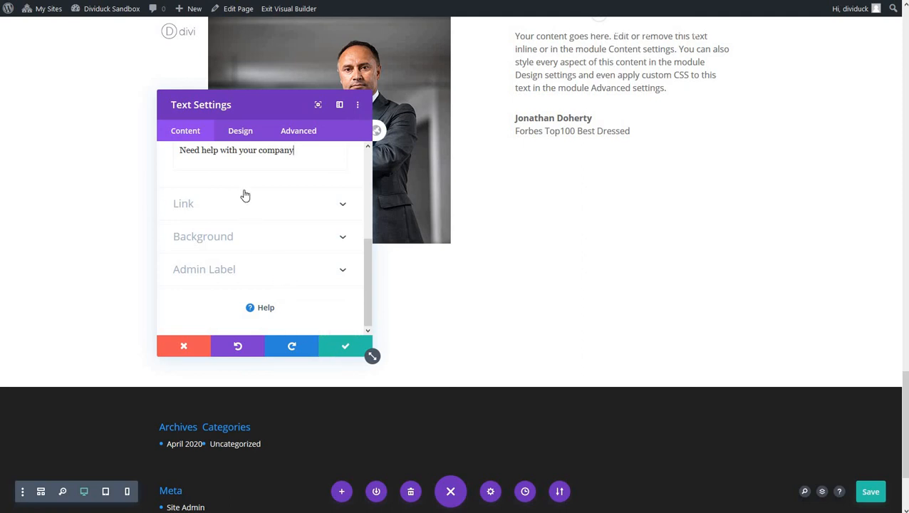
Style the module's body text as bold, all-uppercase and 21px, and save the module settings
scroll(242, 178, up, 3)
click(238, 134)
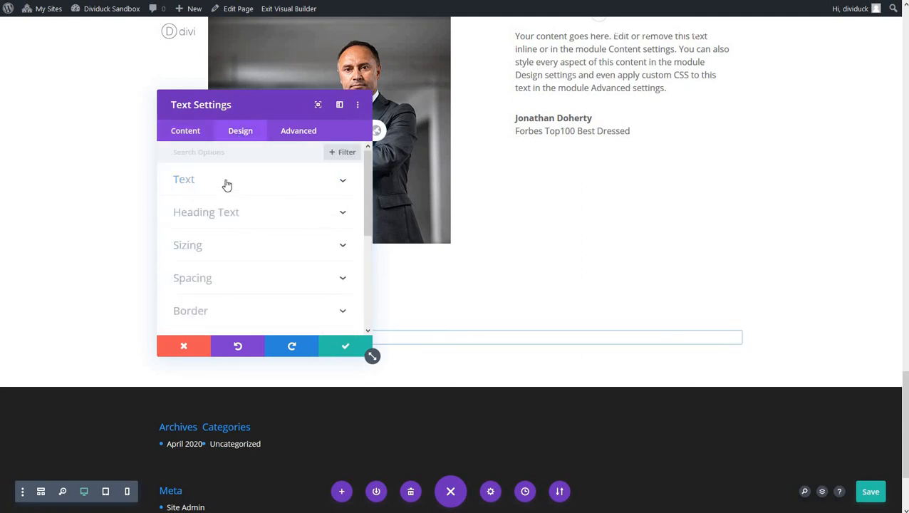
click(225, 185)
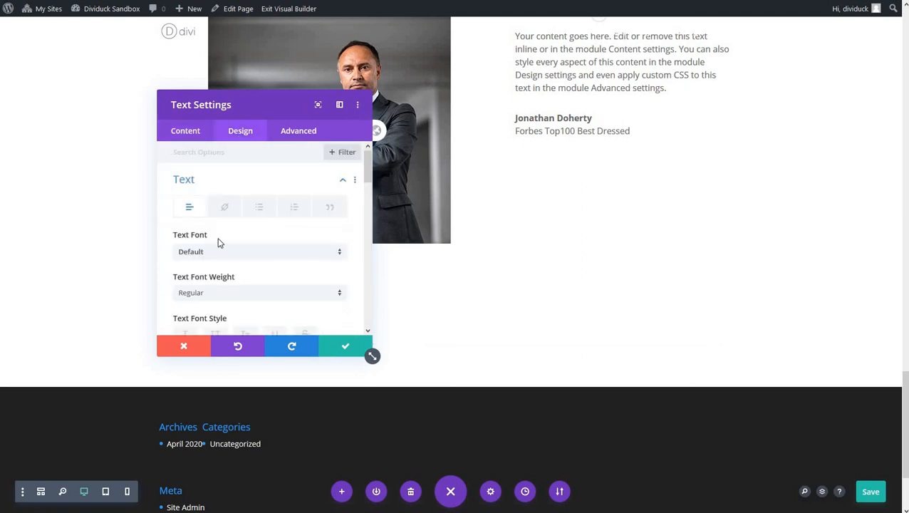
click(237, 296)
click(271, 348)
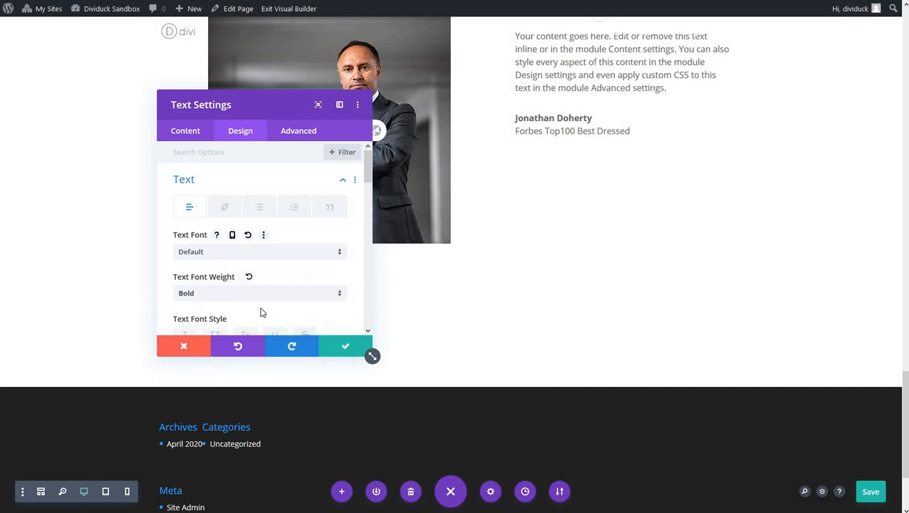
scroll(260, 308, down, 3)
click(215, 212)
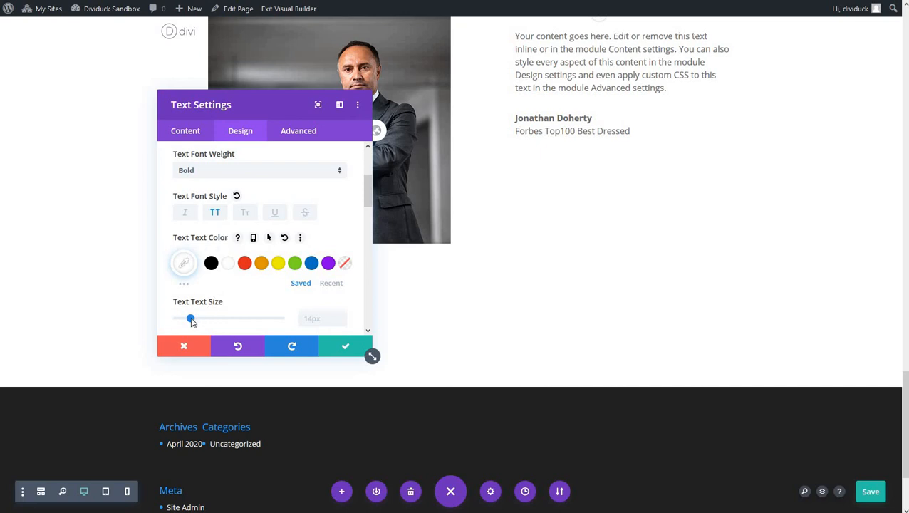
drag(190, 319, 199, 322)
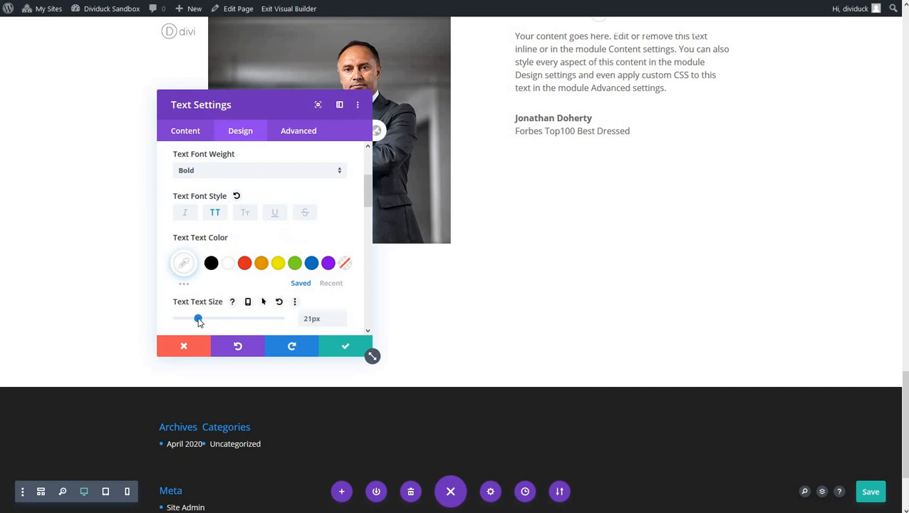
click(349, 346)
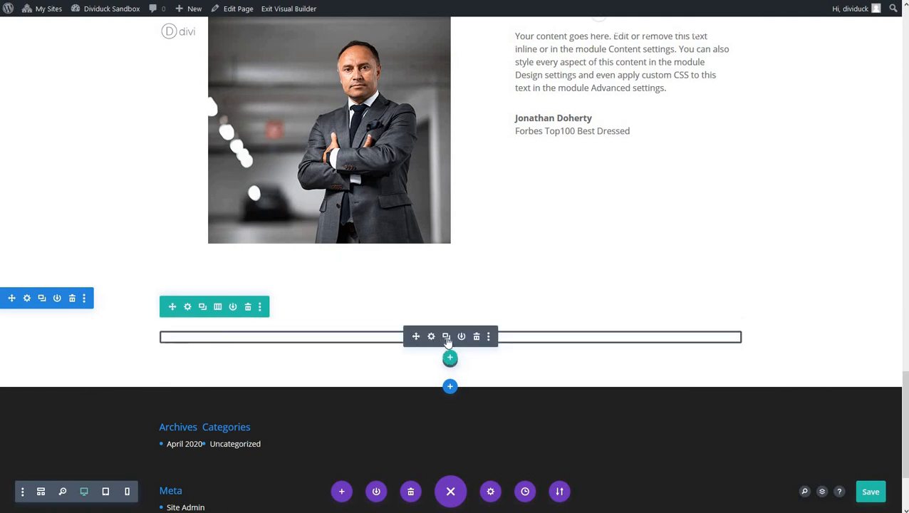
Duplicate the text module and insert another one below the original reading "Get in touch with one of our team members today"
click(445, 337)
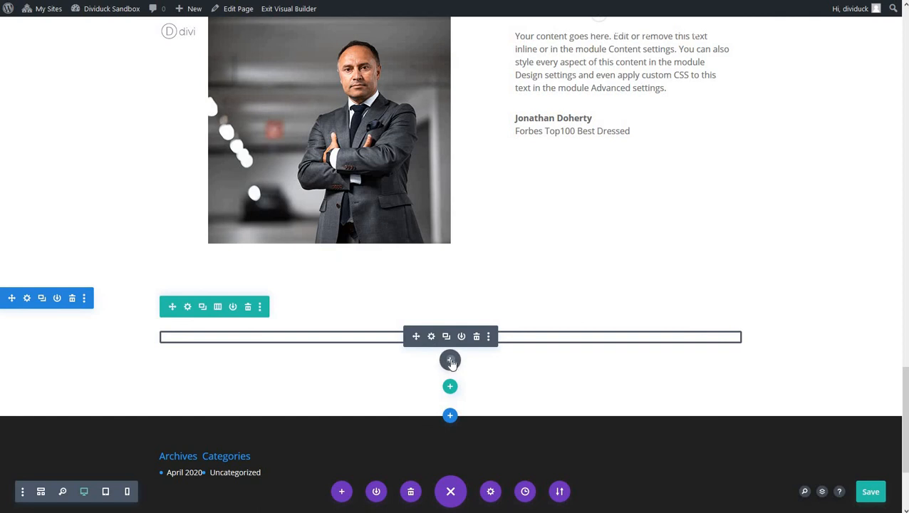
click(450, 359)
scroll(423, 207, down, 7)
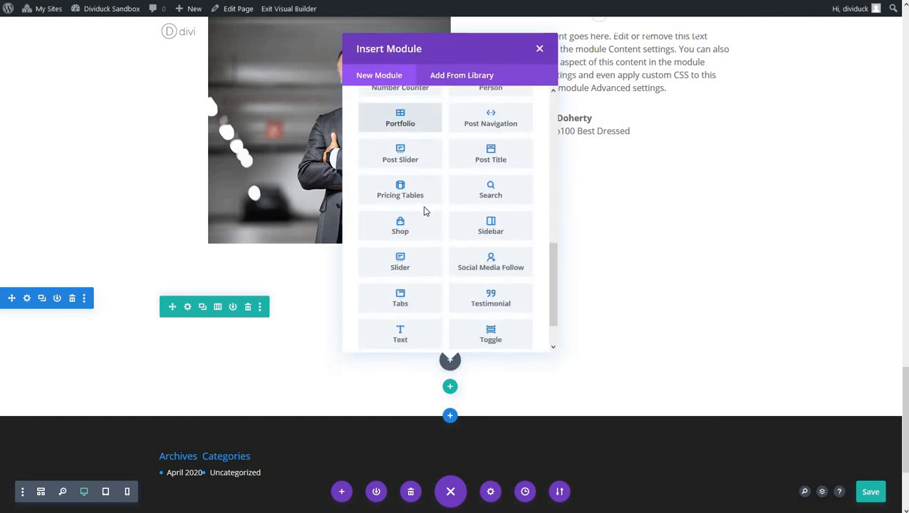
click(400, 292)
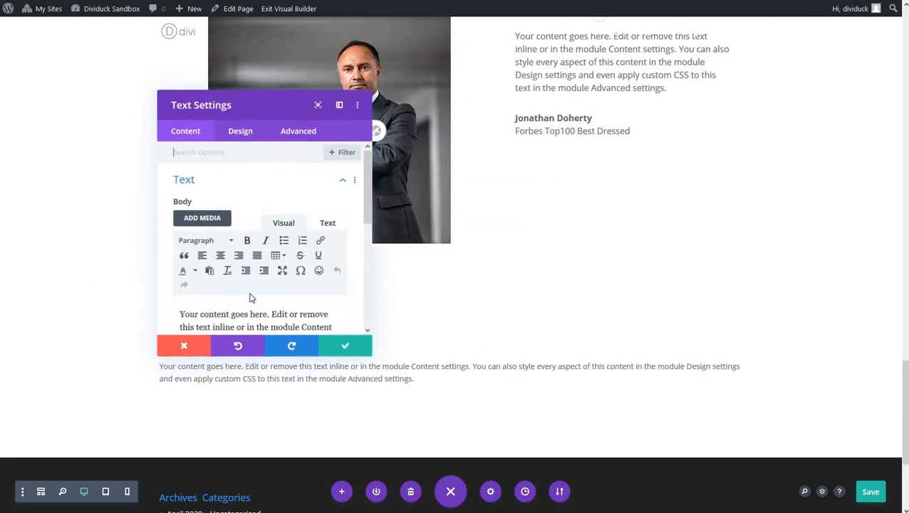
drag(178, 314, 315, 352)
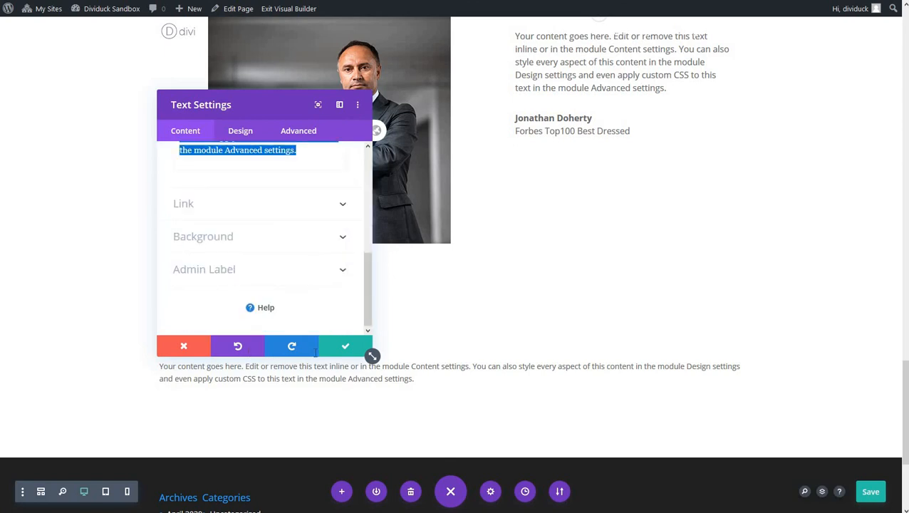
text(Get in touch with one of our)
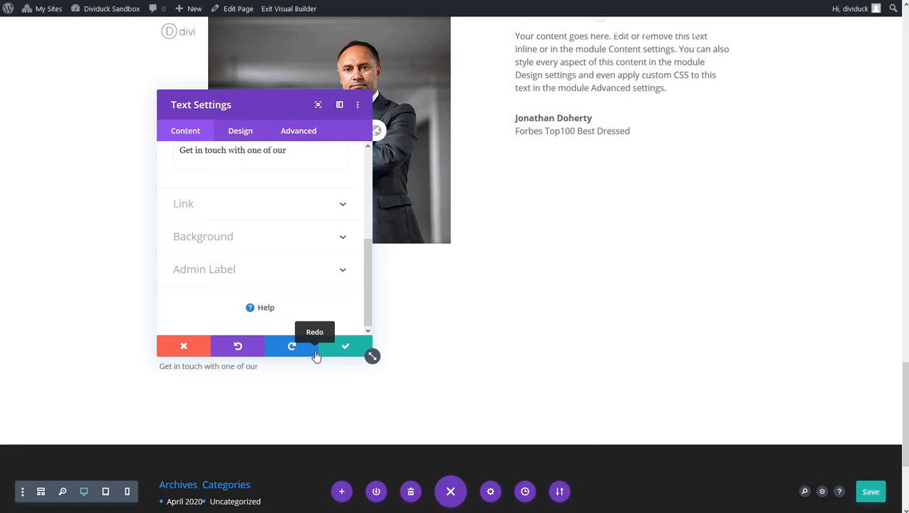
text(bers today)
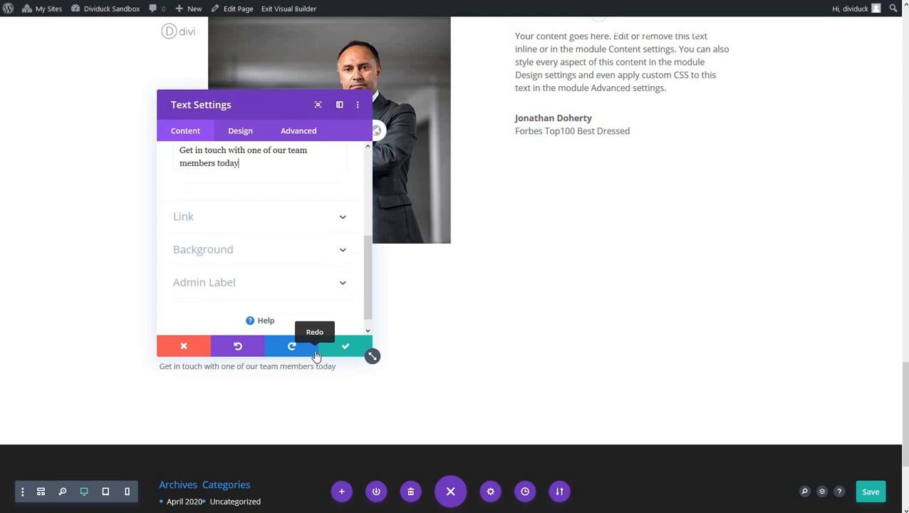
Format the "Get in touch with one of our team members today" line as Heading 2
scroll(278, 242, up, 3)
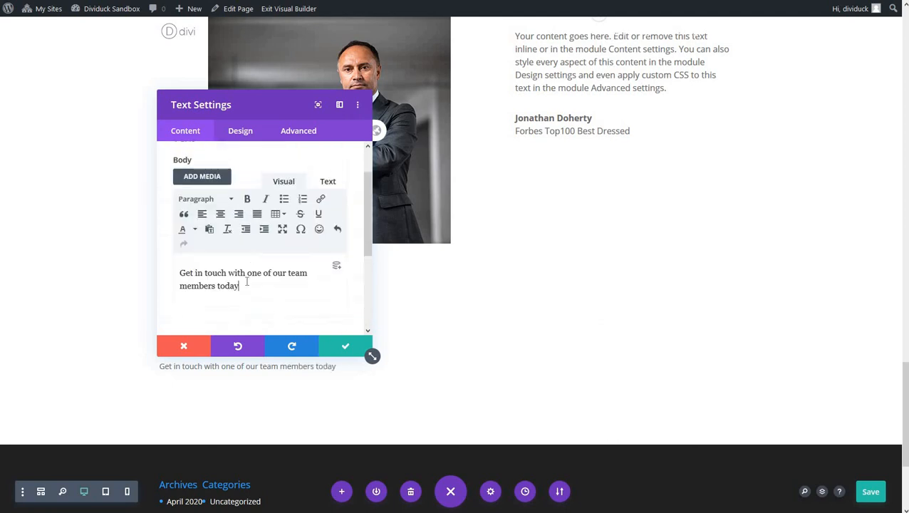
triple_click(196, 279)
click(201, 198)
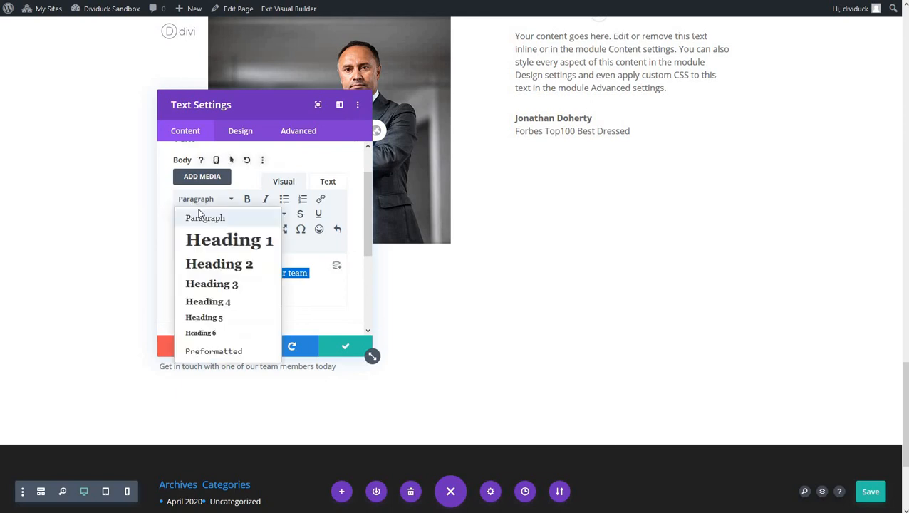
click(210, 264)
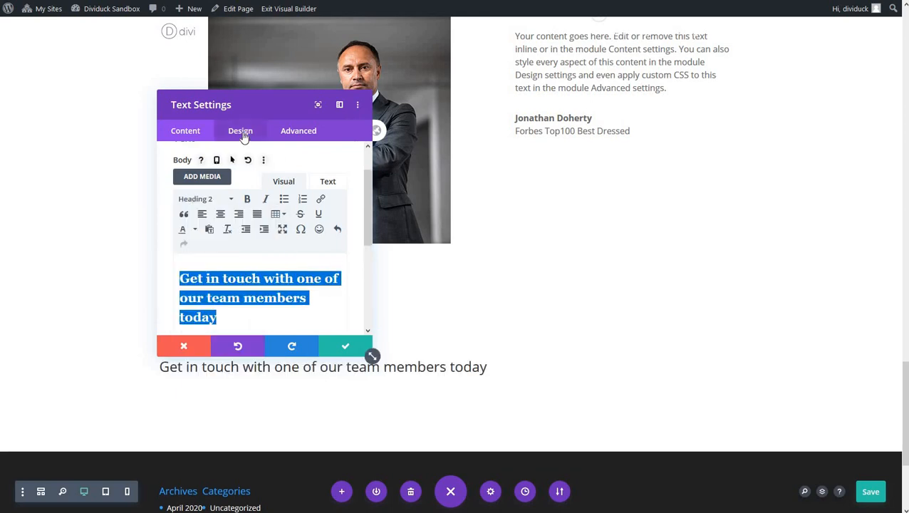
Set the module's Heading 1 text to bold weight, centred alignment and 45px size
click(240, 132)
click(238, 214)
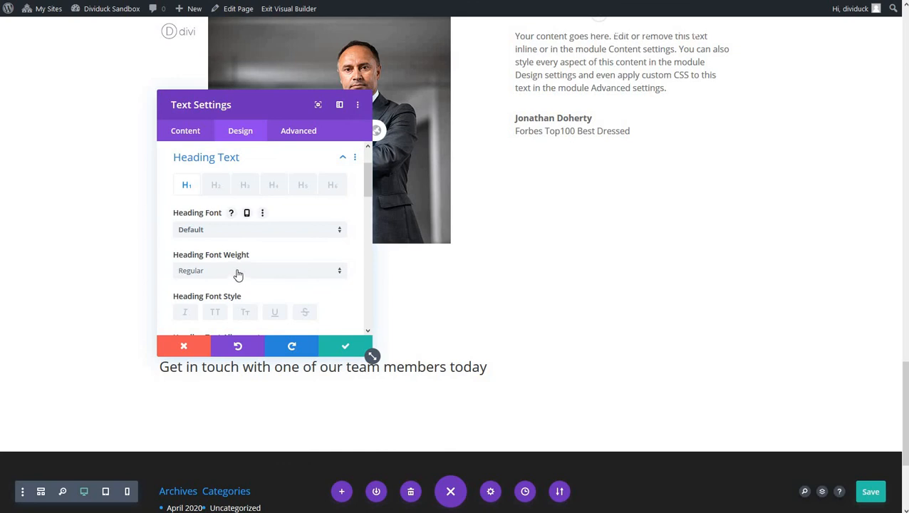
click(237, 277)
click(230, 337)
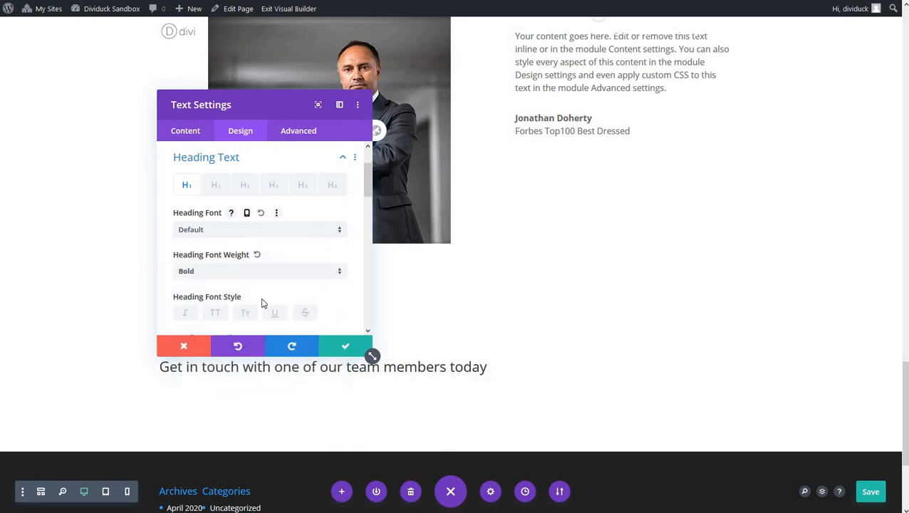
scroll(249, 285, down, 3)
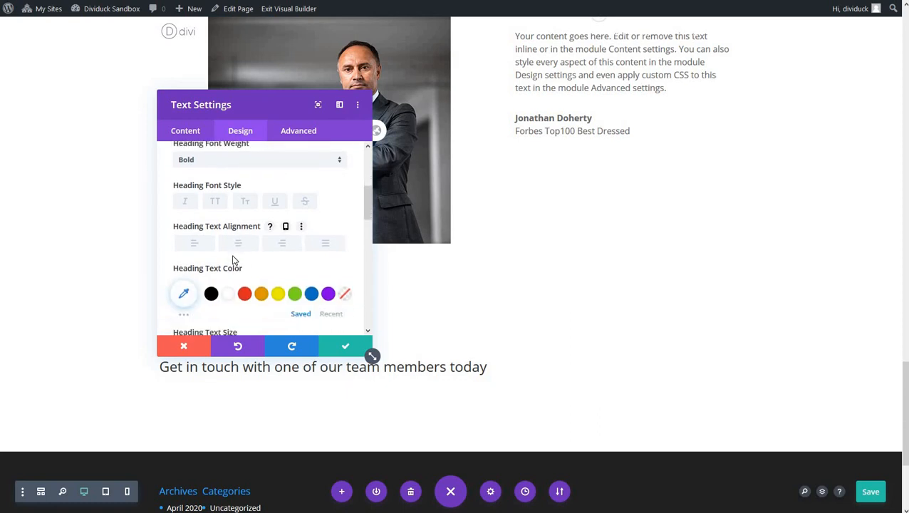
click(239, 232)
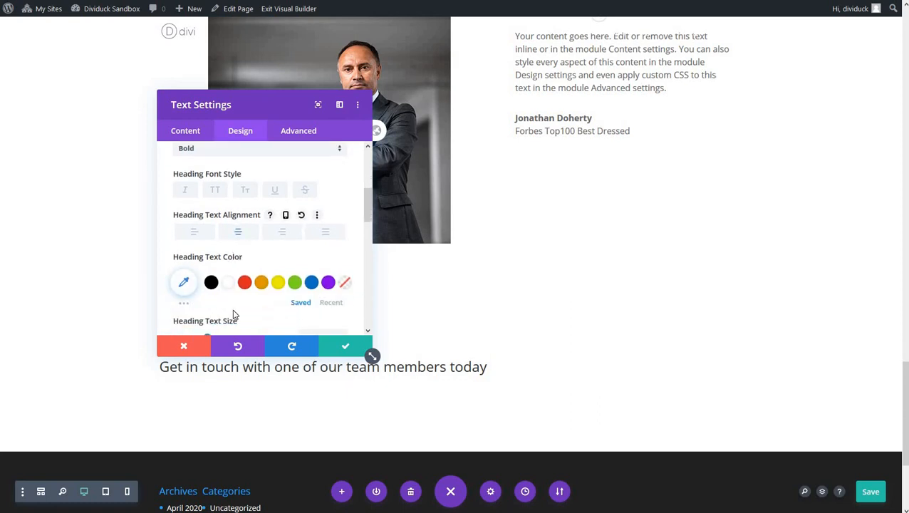
scroll(228, 306, down, 2)
drag(207, 277, 216, 277)
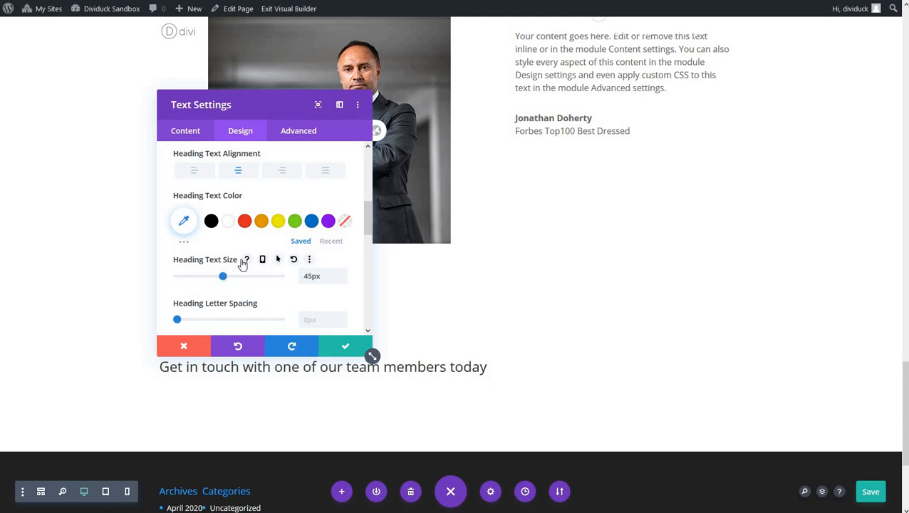
Set the module's Heading 2 text to bold weight, centred alignment and 45px size
scroll(242, 263, up, 5)
click(216, 245)
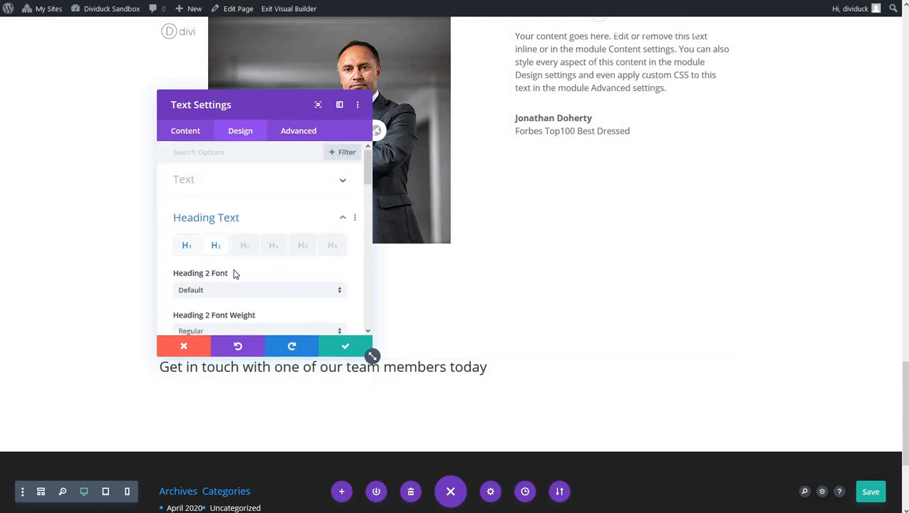
scroll(233, 274, down, 3)
click(233, 212)
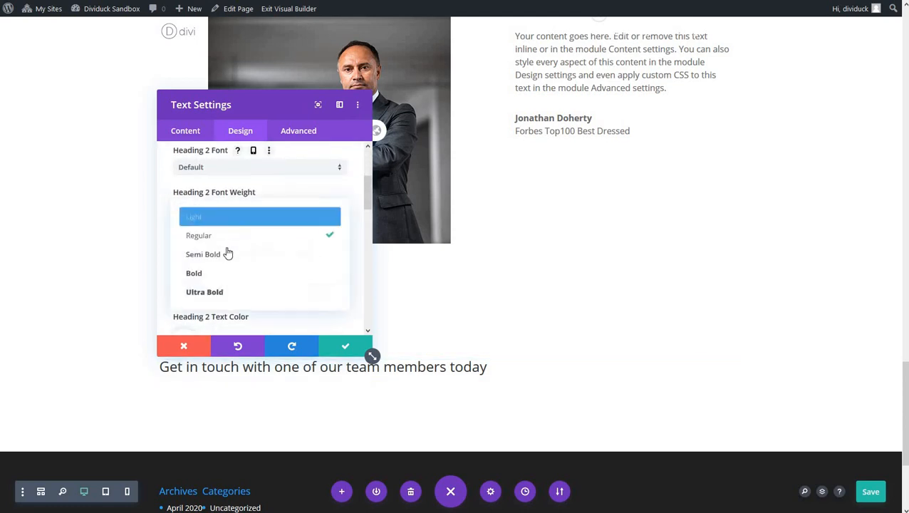
click(231, 282)
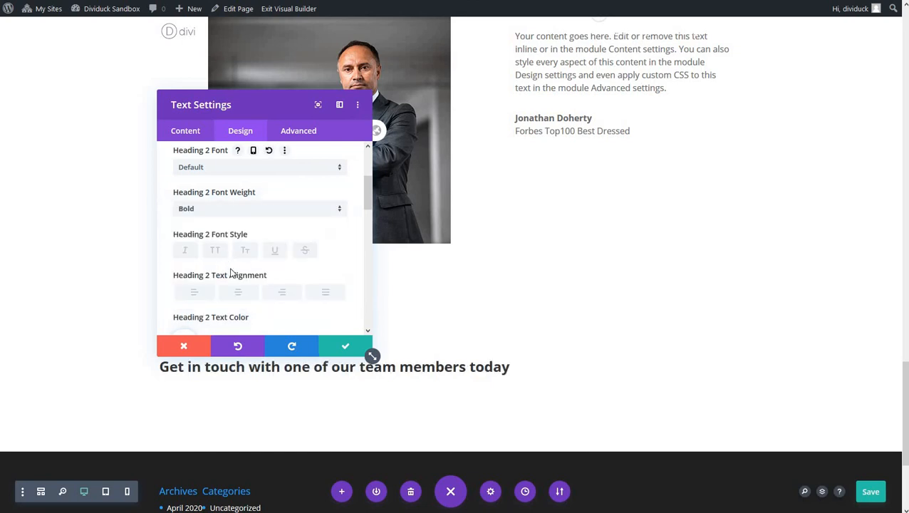
click(241, 295)
scroll(244, 295, down, 2)
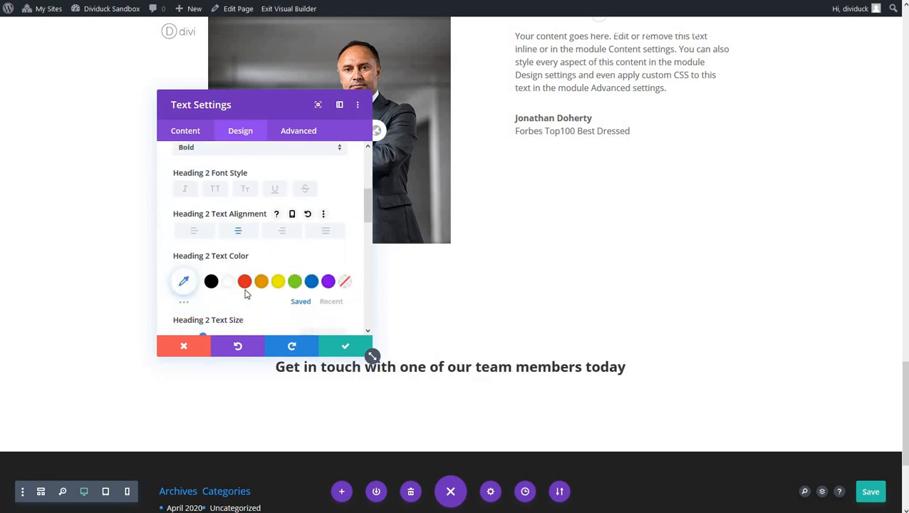
scroll(238, 281, down, 2)
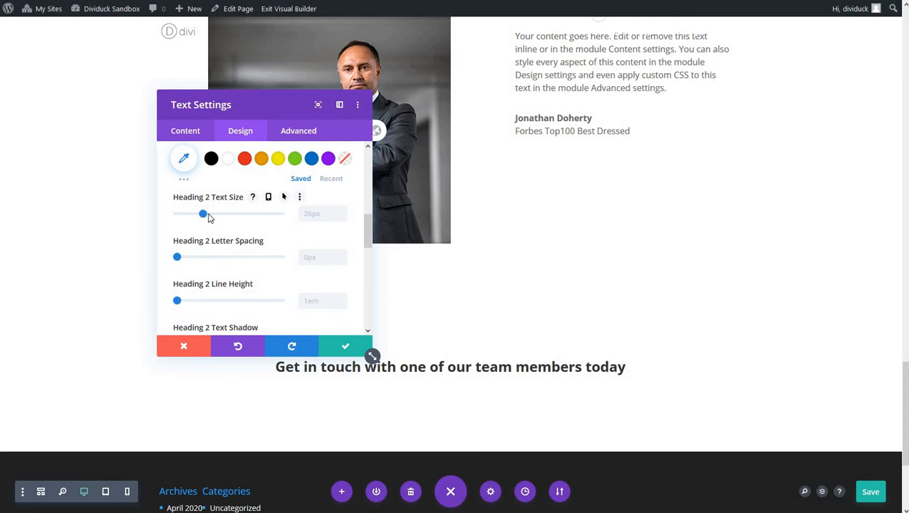
drag(205, 214, 224, 218)
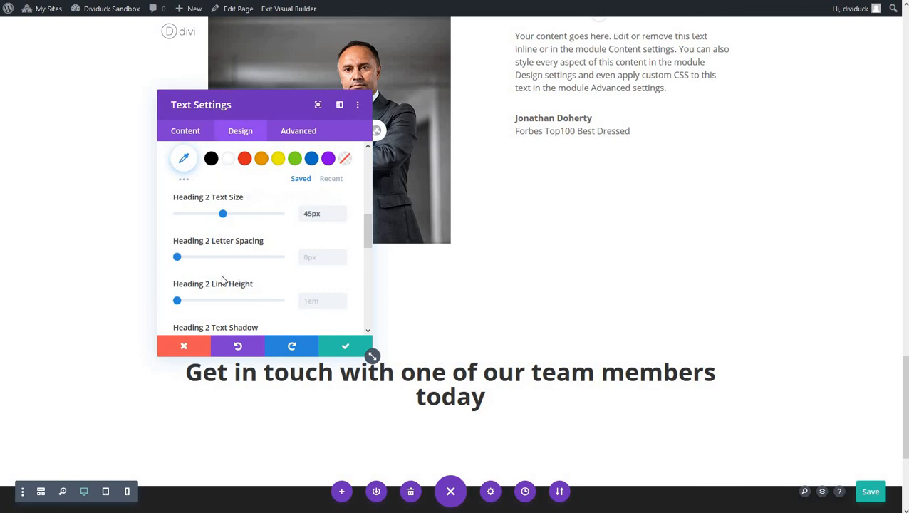
Limit the "Get in touch" heading module to a 70% maximum width and centre its module alignment
scroll(238, 233, down, 5)
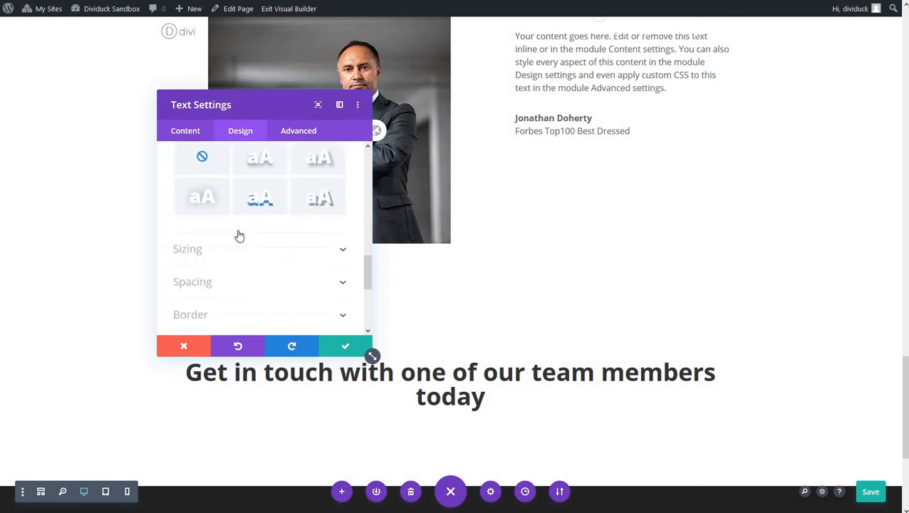
scroll(236, 217, up, 1)
click(239, 210)
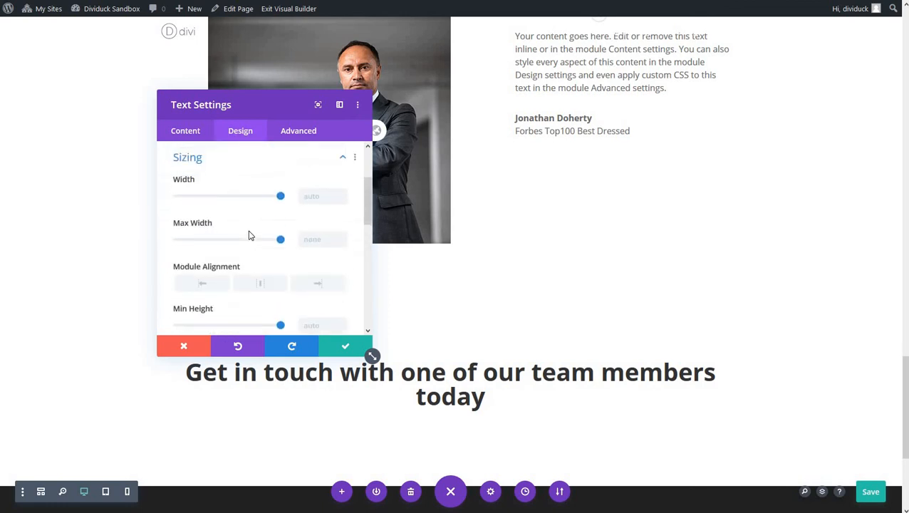
drag(281, 239, 249, 244)
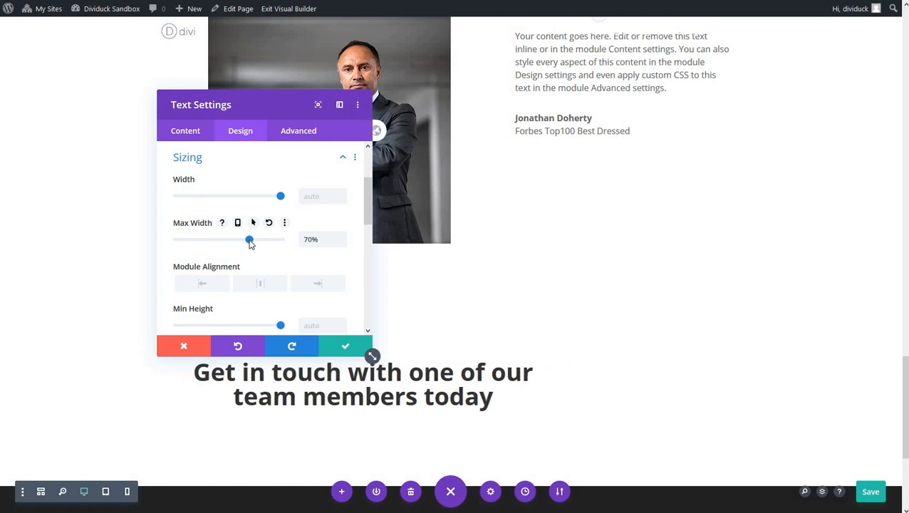
click(265, 287)
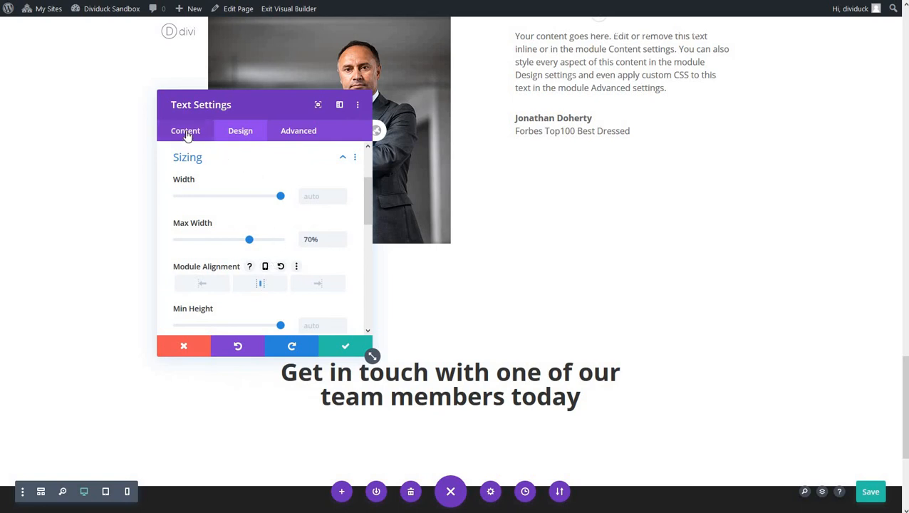
Set the Heading 2 text colour to white #ffffff and save the text module's settings
scroll(221, 181, up, 3)
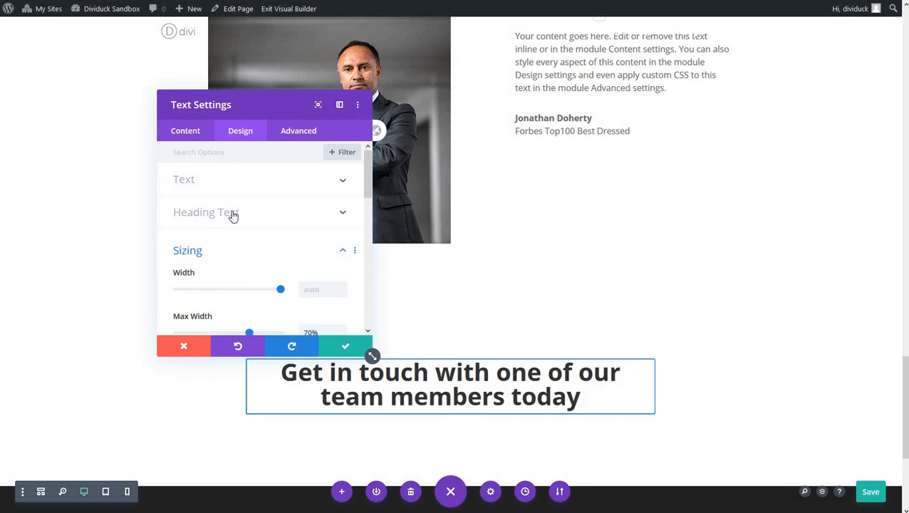
click(232, 213)
scroll(227, 285, down, 3)
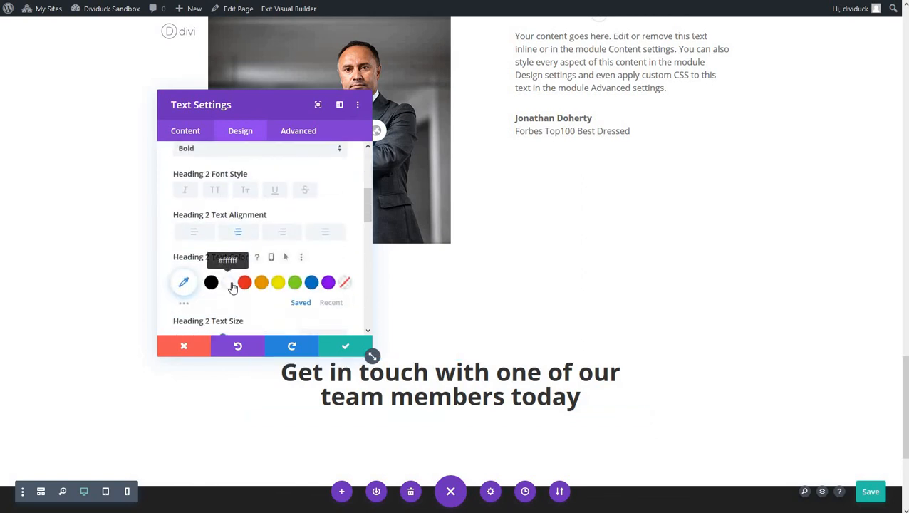
click(231, 284)
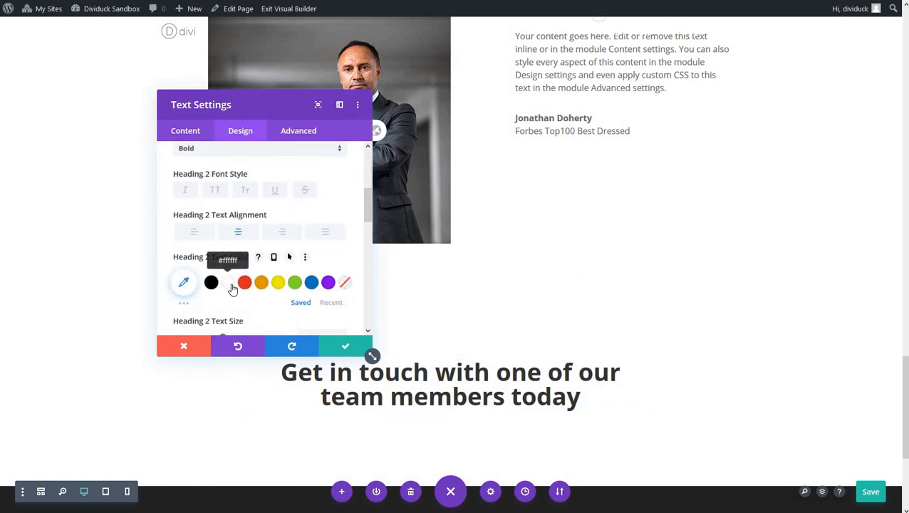
click(348, 349)
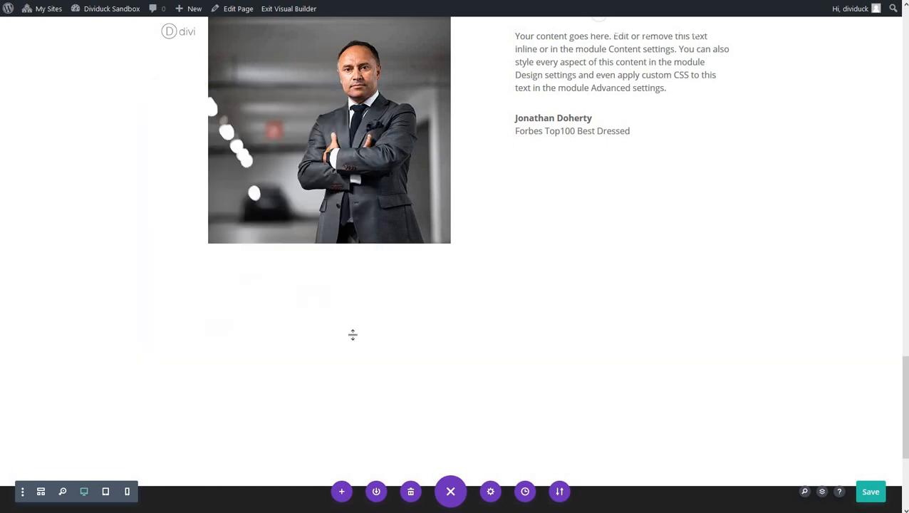
Duplicate the hero section's "Book a consultation today!" button and move the copy to the end of the contact section
scroll(470, 278, up, 15)
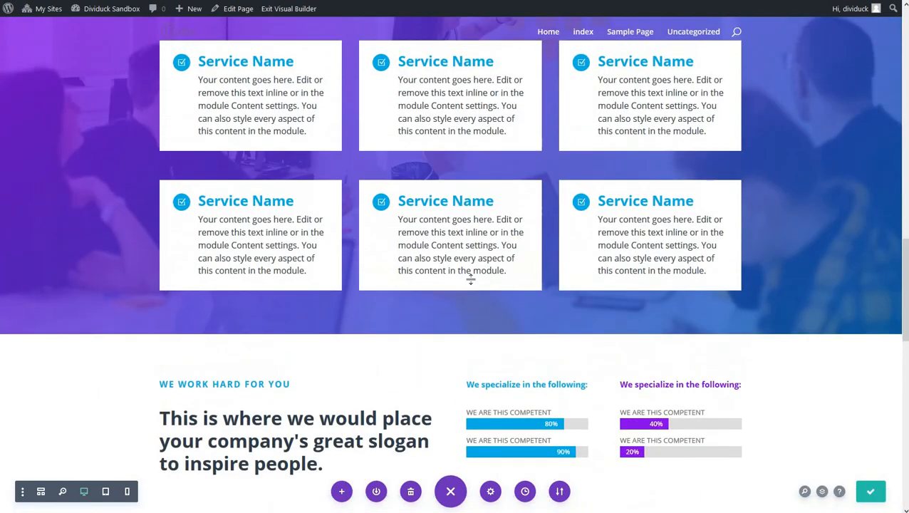
scroll(470, 278, up, 3)
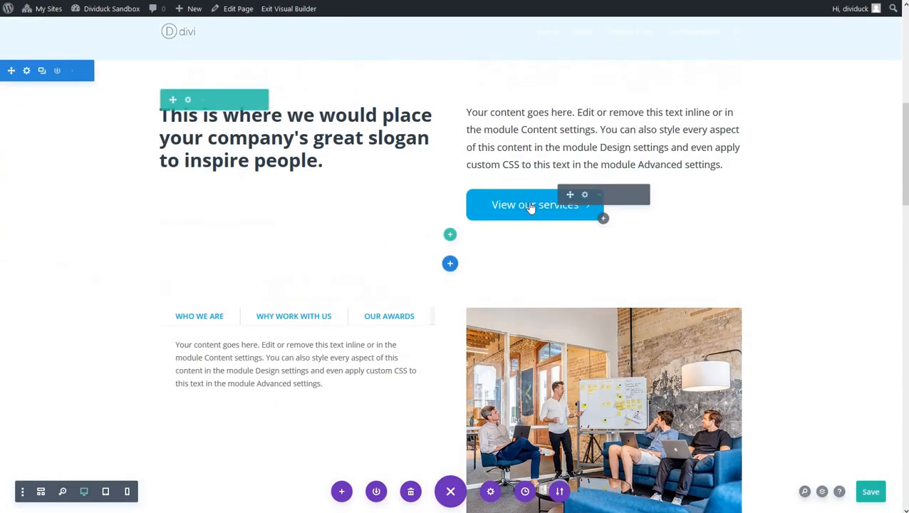
scroll(444, 142, up, 5)
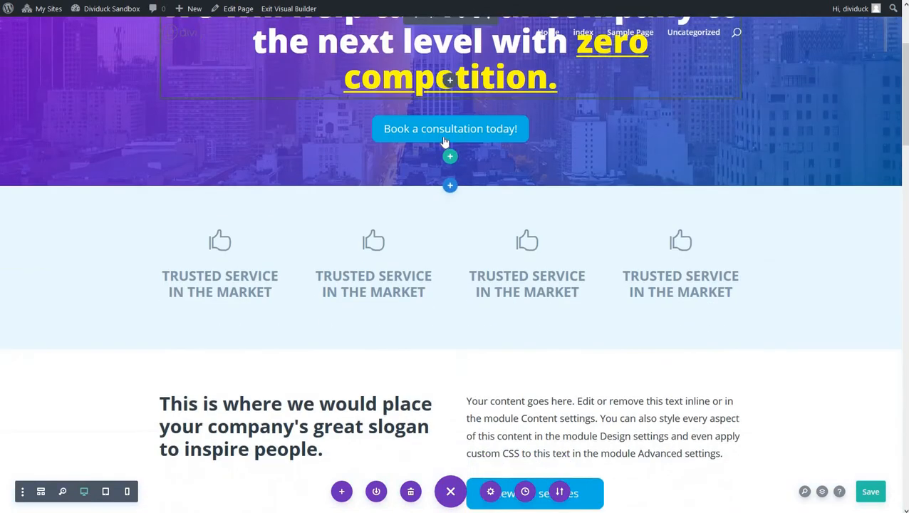
mouse_move(446, 136)
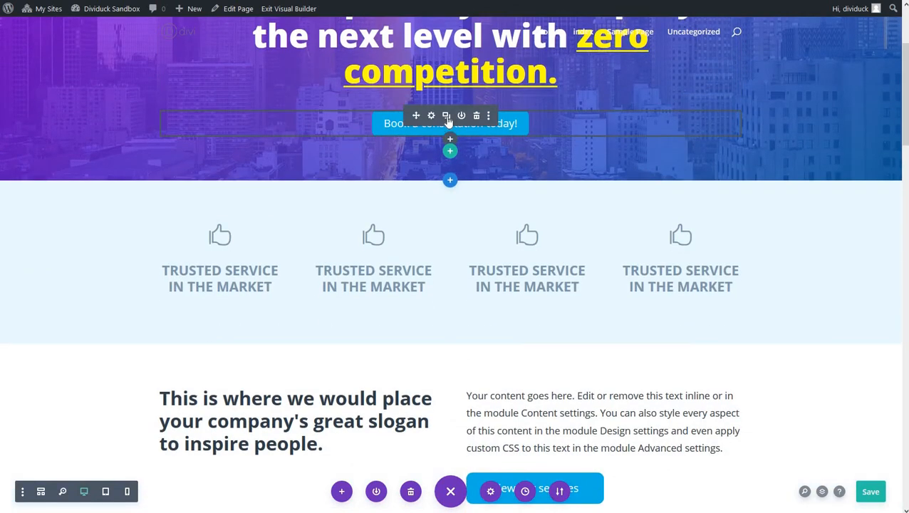
click(446, 115)
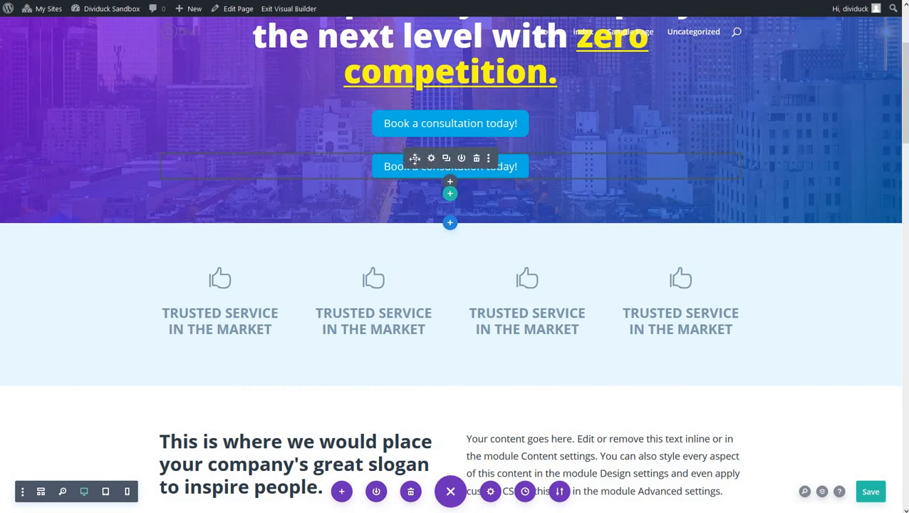
drag(415, 169, 425, 447)
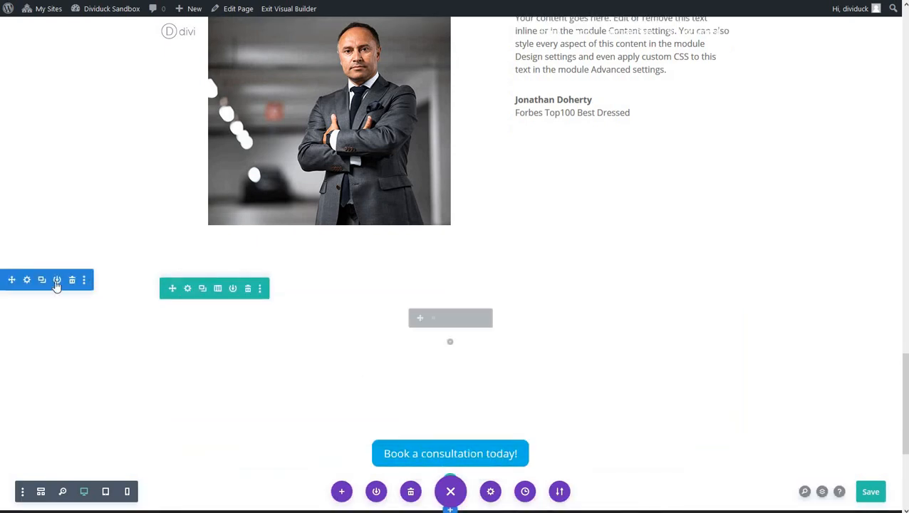
Set the contact section's background image to the team meeting photo with sticky notes from the media library
click(29, 279)
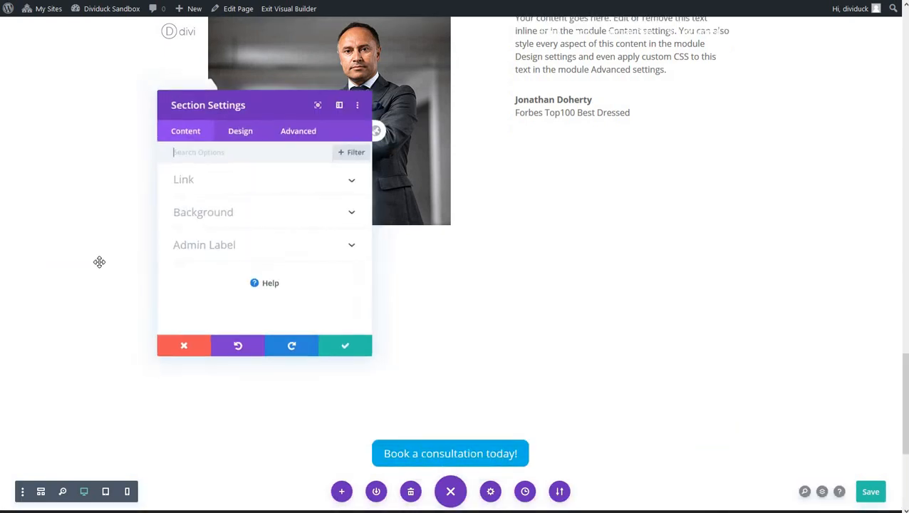
click(235, 208)
click(280, 201)
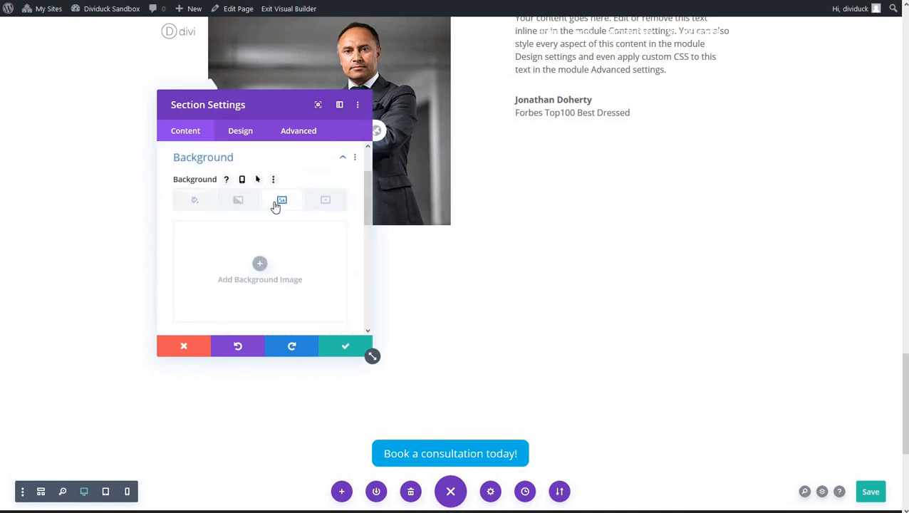
click(260, 265)
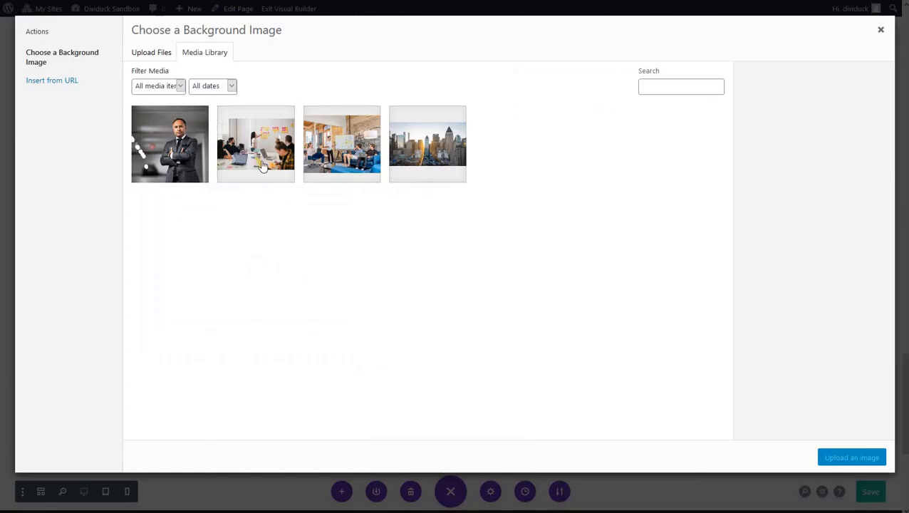
click(258, 161)
click(853, 458)
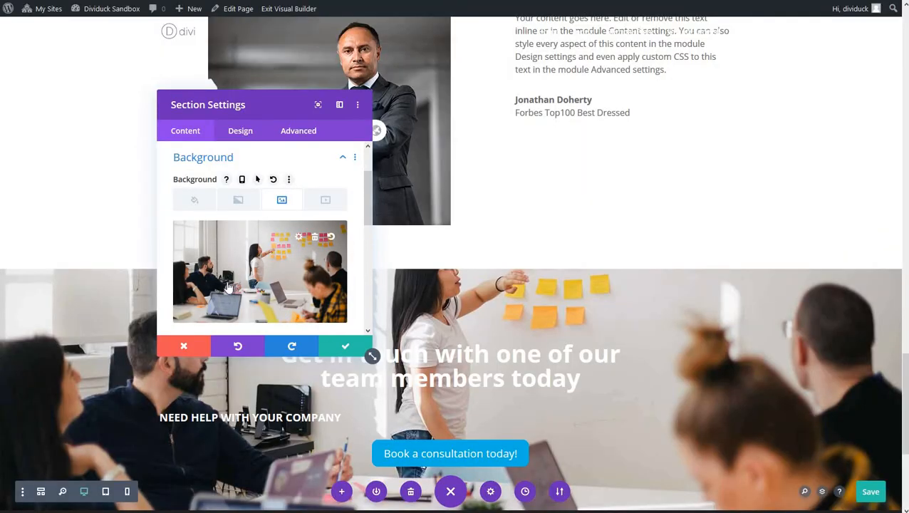
Add a background gradient to the contact section from semi-transparent purple #8300e9 to semi-transparent blue #0c71c3
click(238, 200)
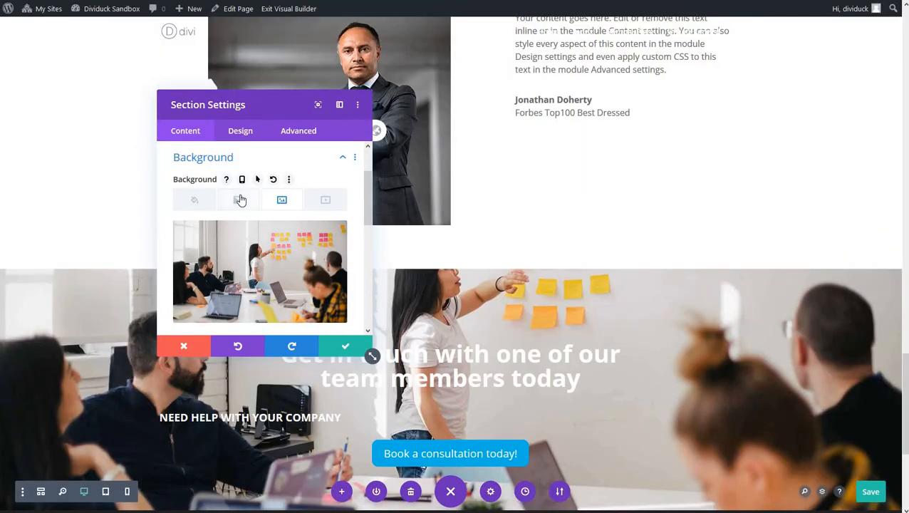
click(259, 263)
scroll(217, 227, down, 3)
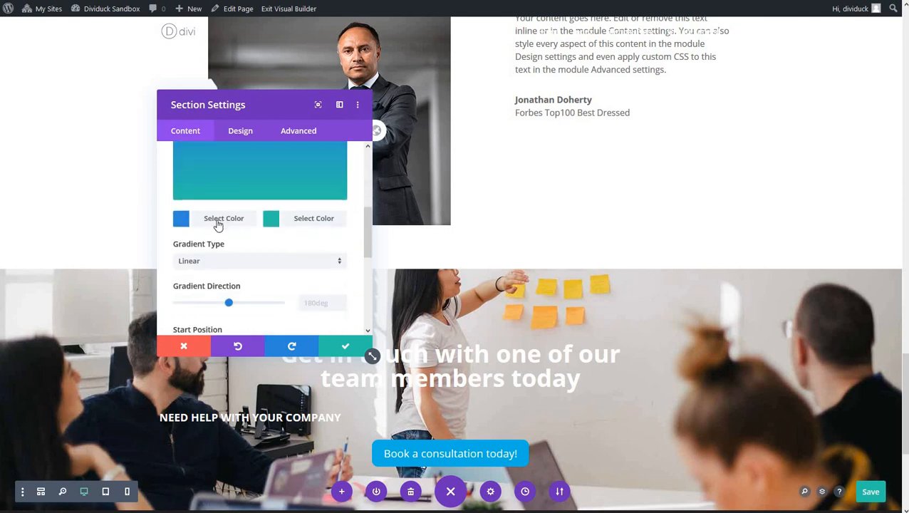
click(223, 218)
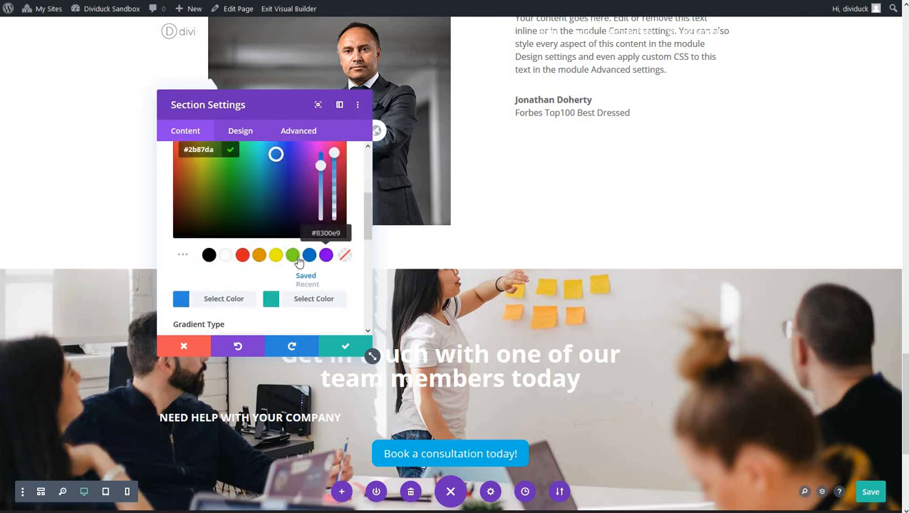
click(325, 254)
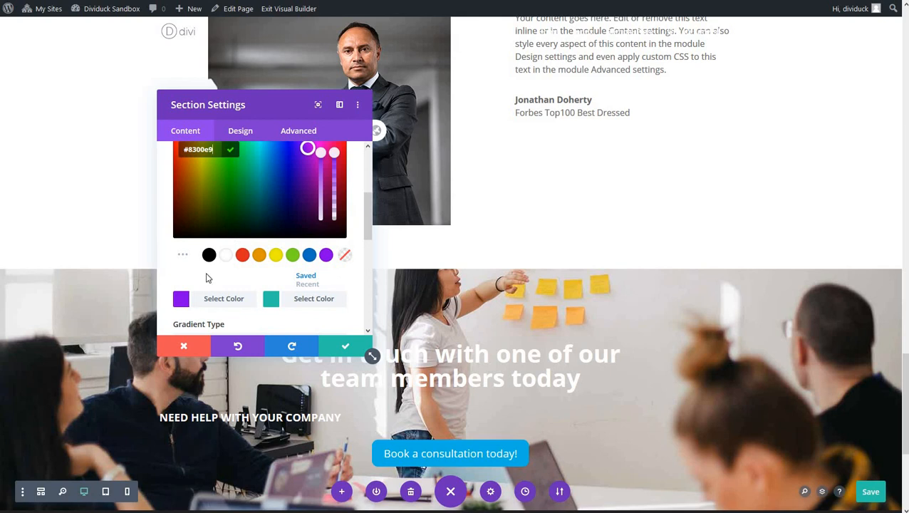
click(334, 168)
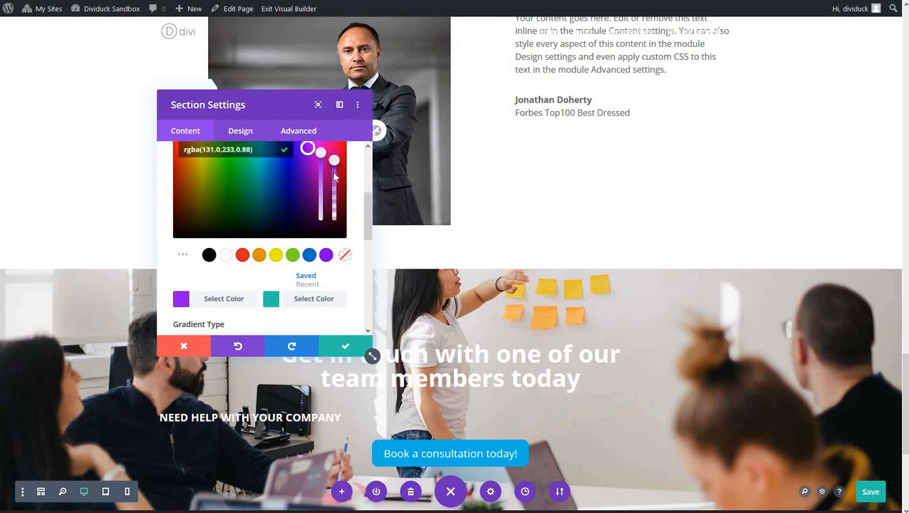
click(308, 299)
click(309, 255)
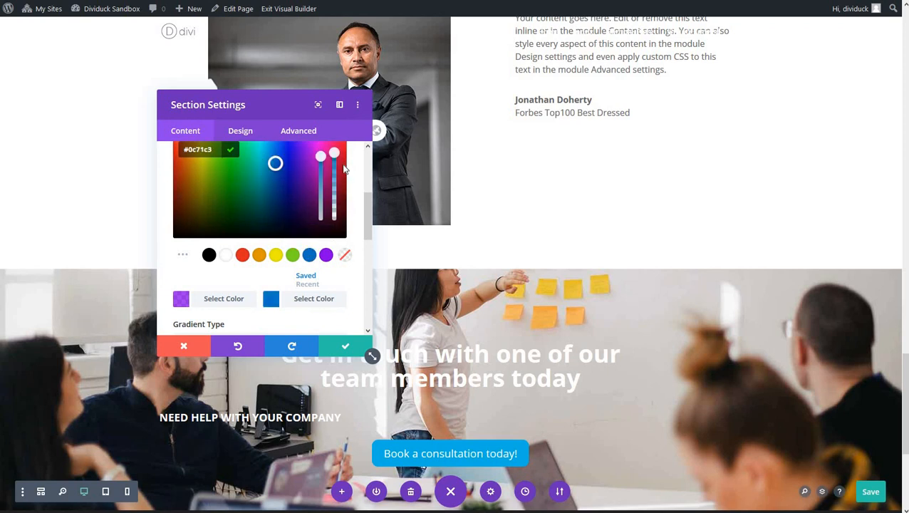
click(333, 168)
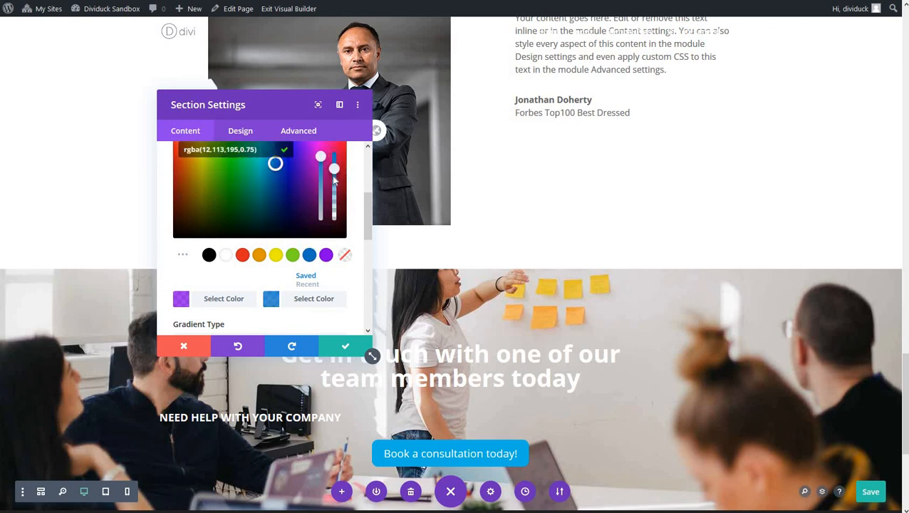
Set the gradient direction to 122deg and start position to 10%, place it above the background image, and save the section settings
click(246, 305)
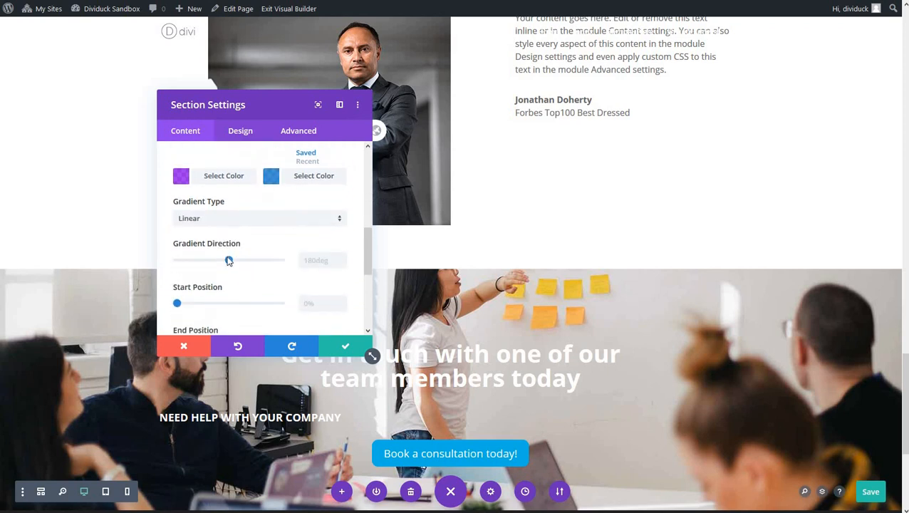
drag(228, 260, 206, 262)
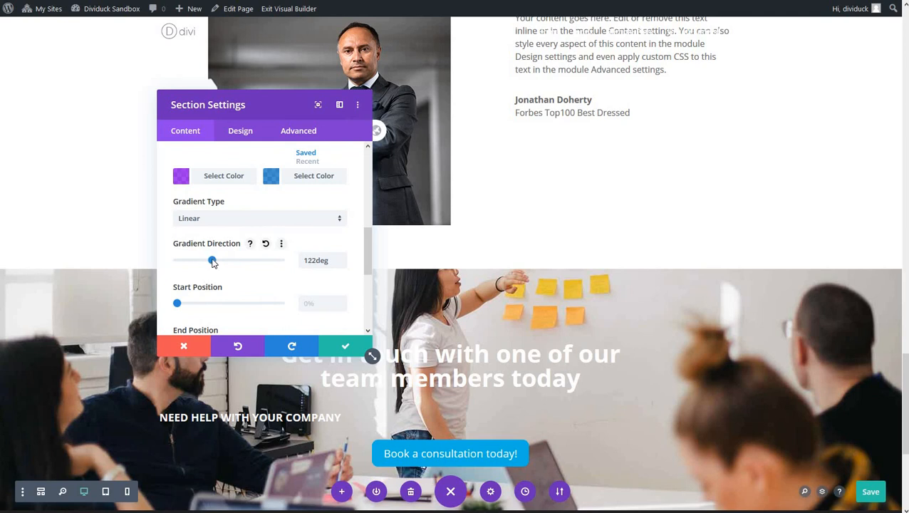
scroll(233, 296, down, 1)
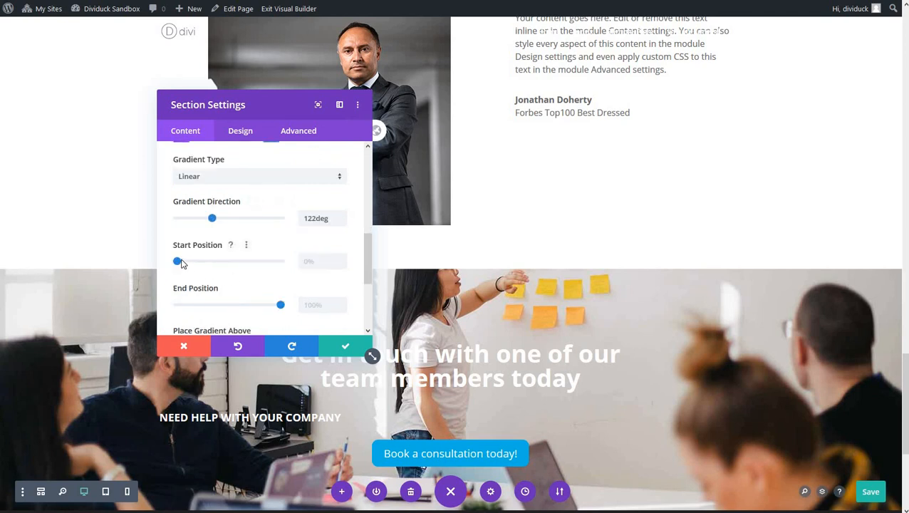
drag(181, 264, 188, 263)
scroll(222, 282, down, 2)
click(195, 300)
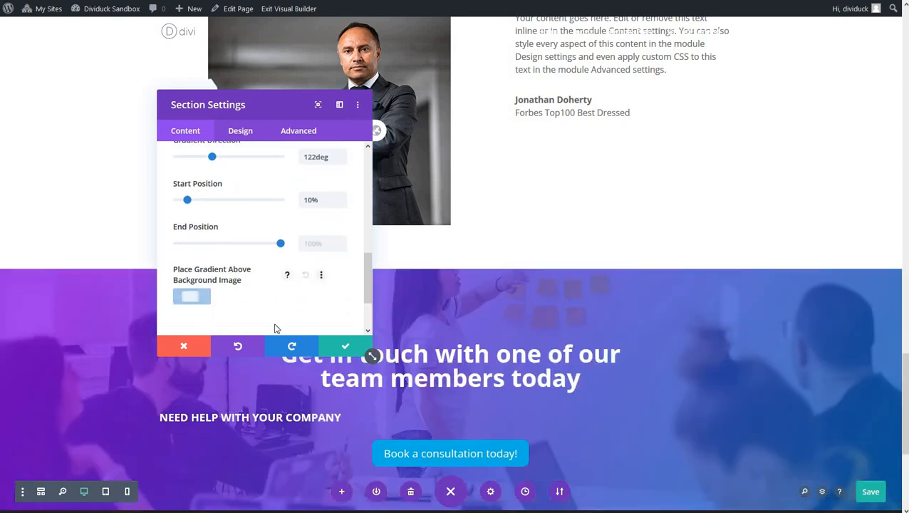
click(345, 347)
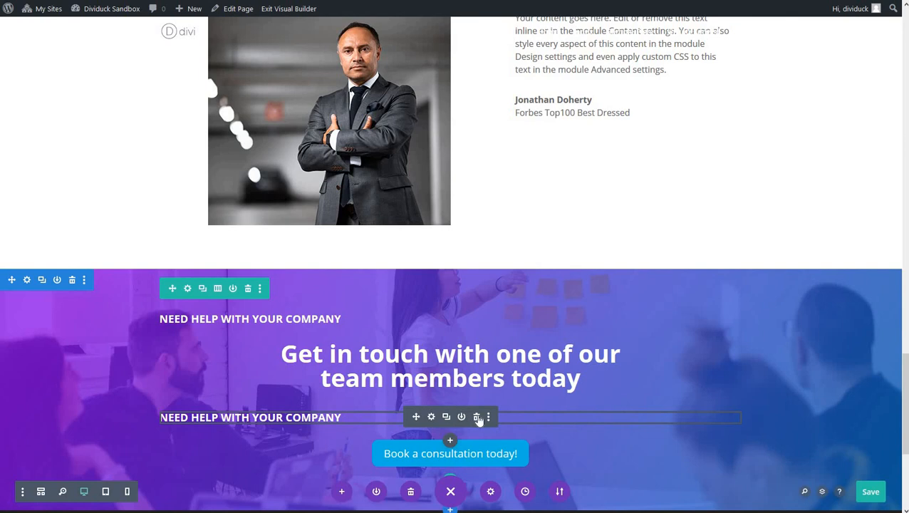
Delete the duplicate "Need help with your company" tagline below the heading and centre-align the one above it
click(475, 417)
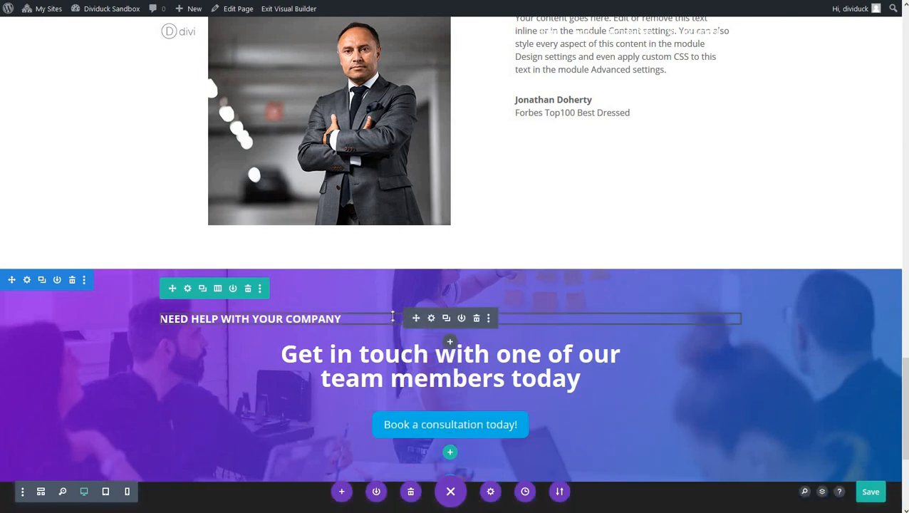
click(432, 318)
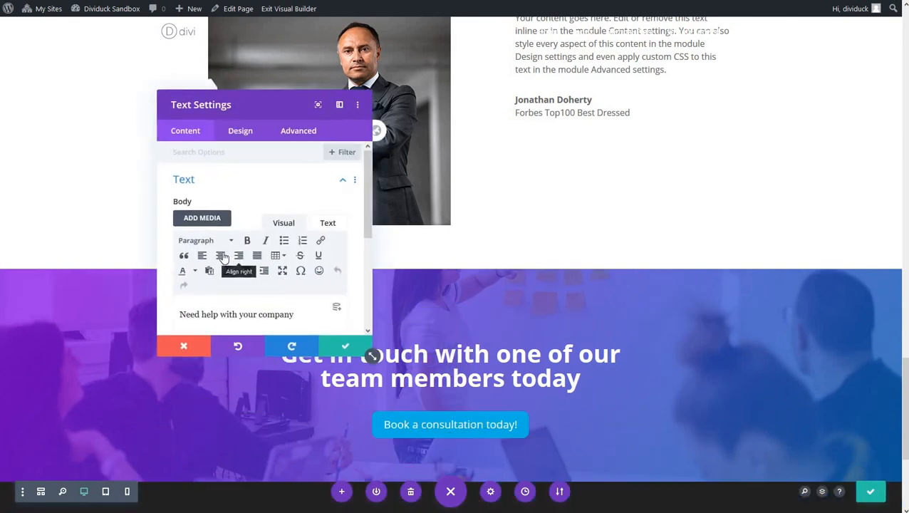
click(345, 346)
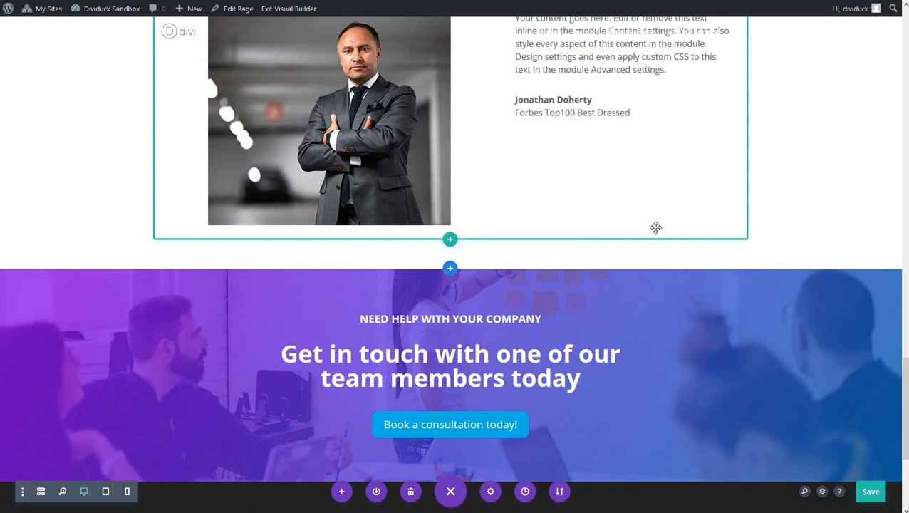
Save the page and check the finished contact section above the footer
click(871, 492)
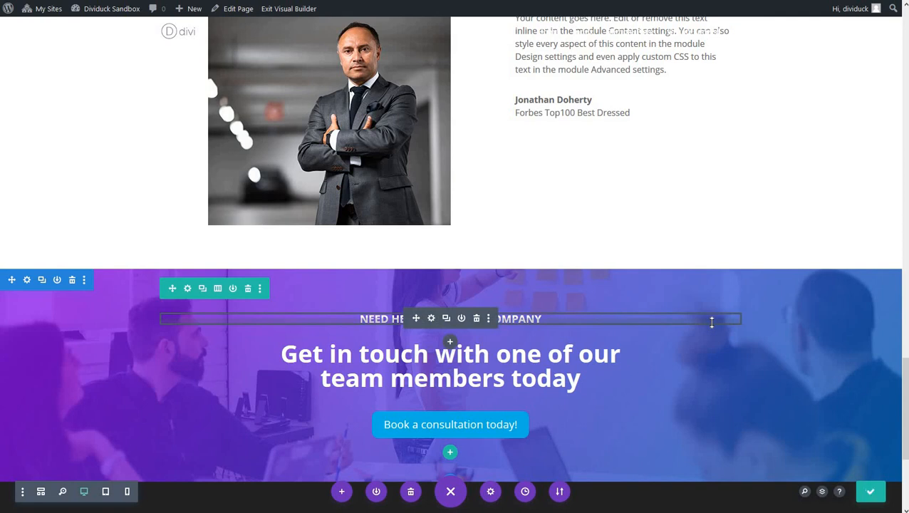
scroll(627, 292, down, 5)
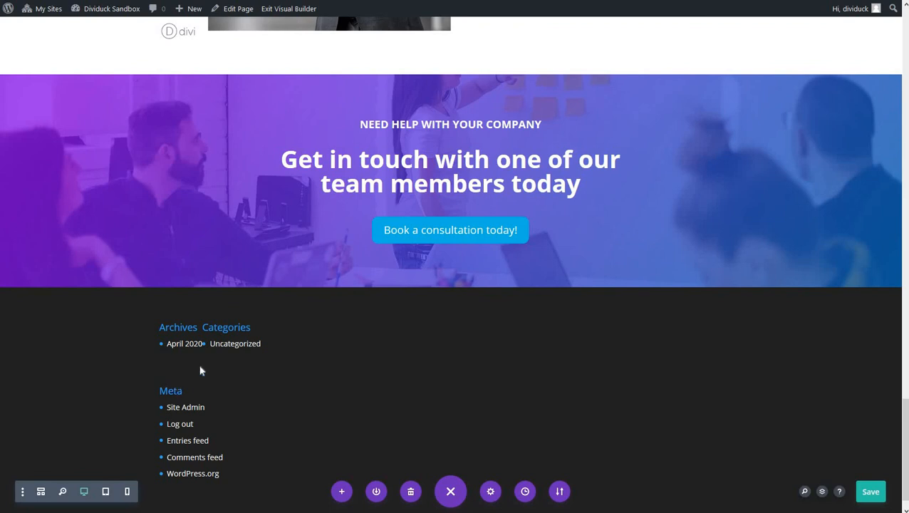
Delete the Archives, Categories and Meta widgets from Footer Area #1 in the WordPress widget settings
scroll(271, 302, up, 10)
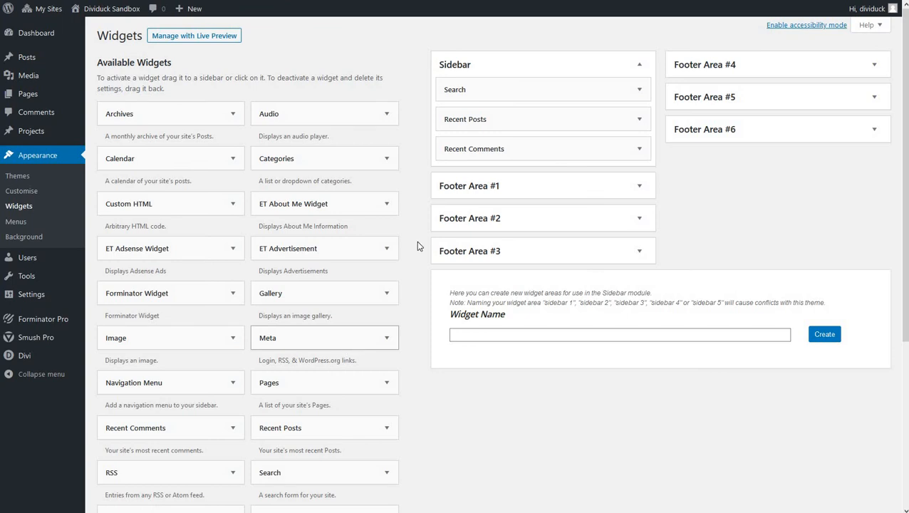
click(526, 187)
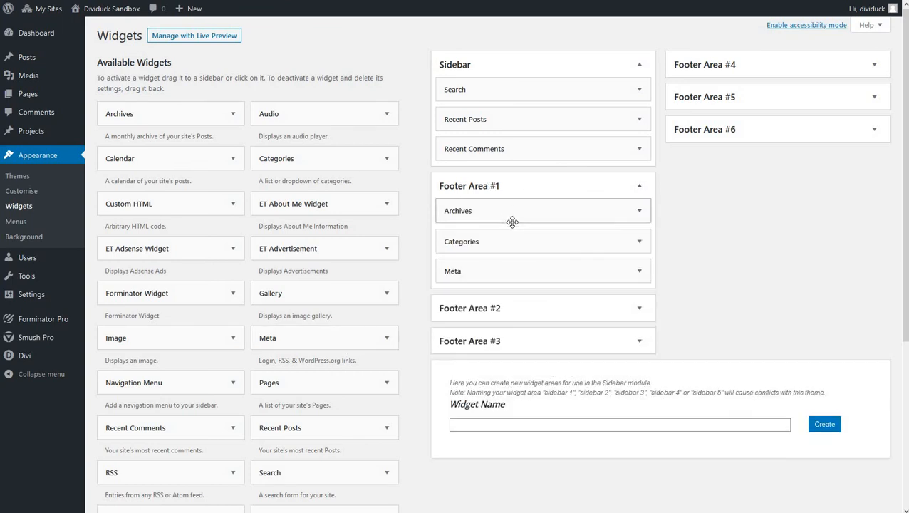
click(512, 222)
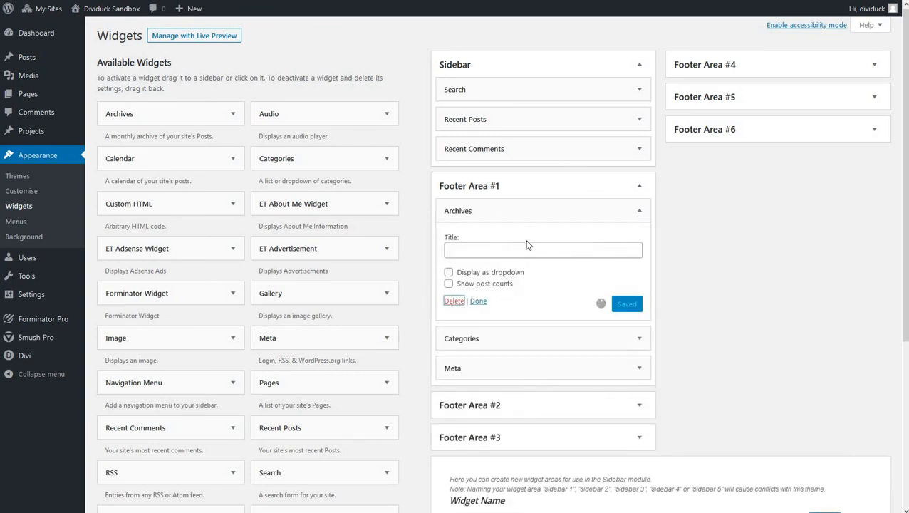
click(521, 218)
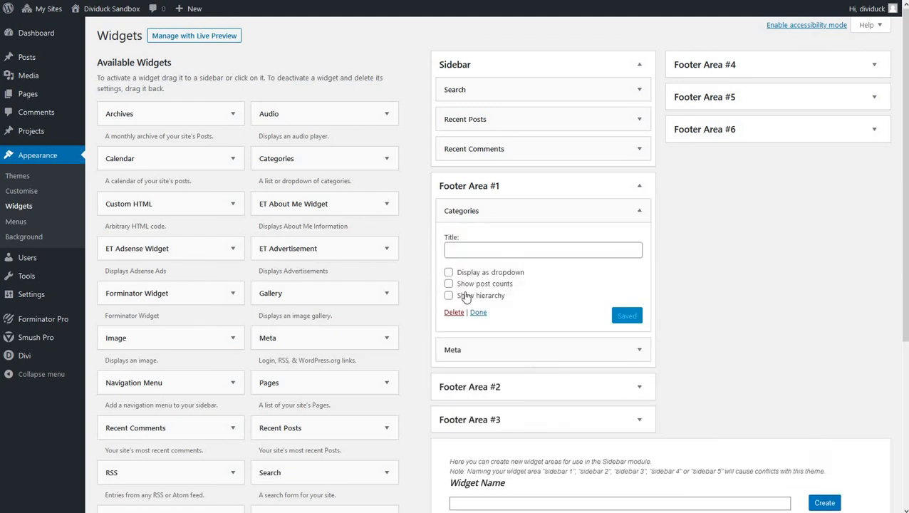
click(453, 312)
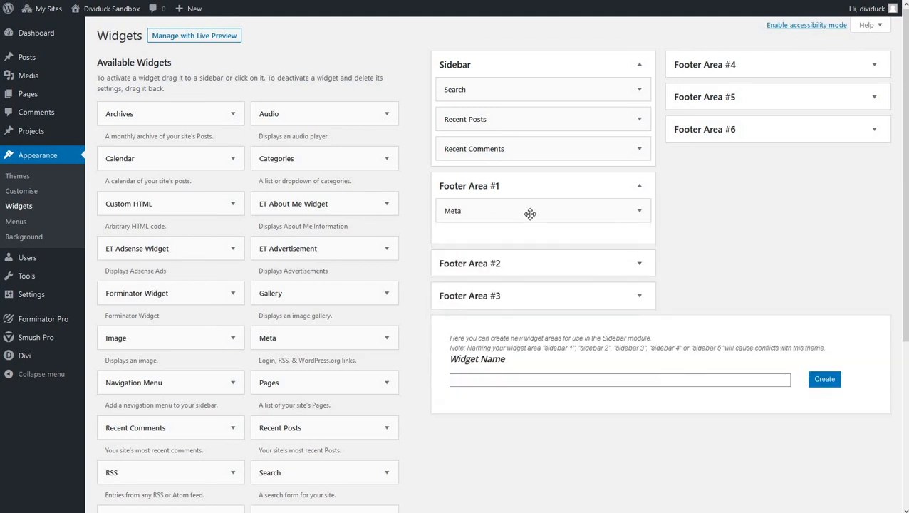
click(529, 214)
click(453, 269)
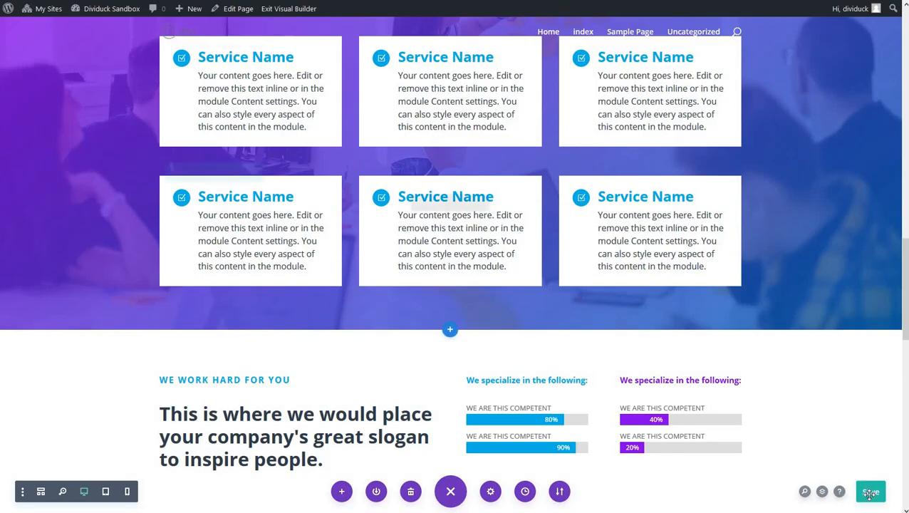
Save the page and exit the Visual Builder to review the live homepage from the hero section to the footer
click(870, 491)
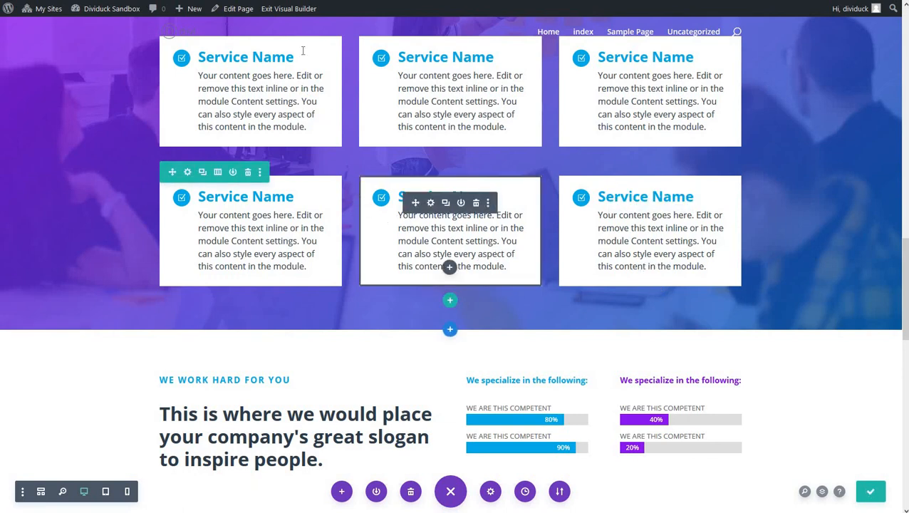
click(289, 8)
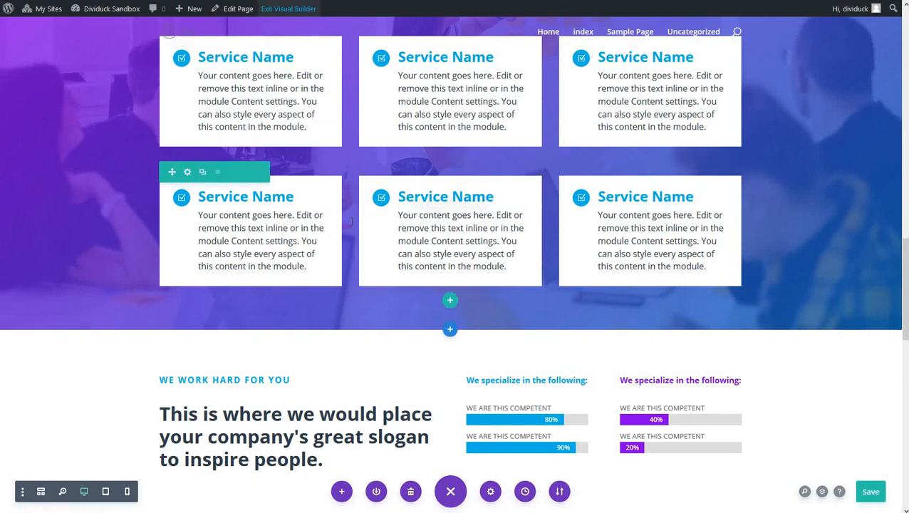
scroll(298, 252, down, 3)
scroll(298, 252, down, 6)
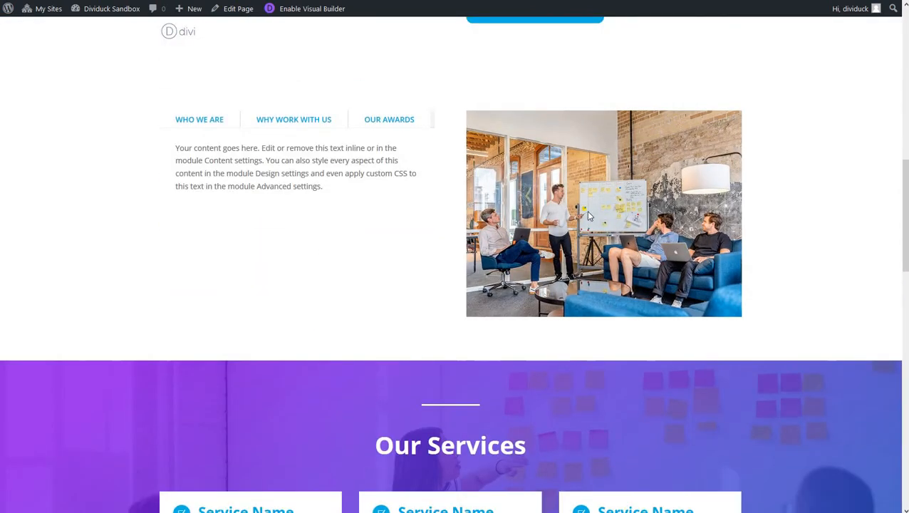
scroll(335, 259, down, 7)
scroll(334, 257, down, 6)
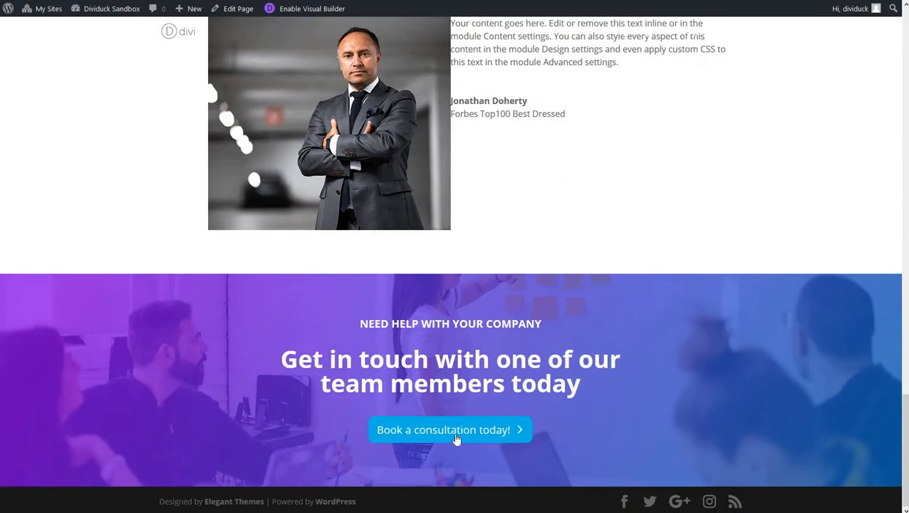
scroll(470, 422, up, 6)
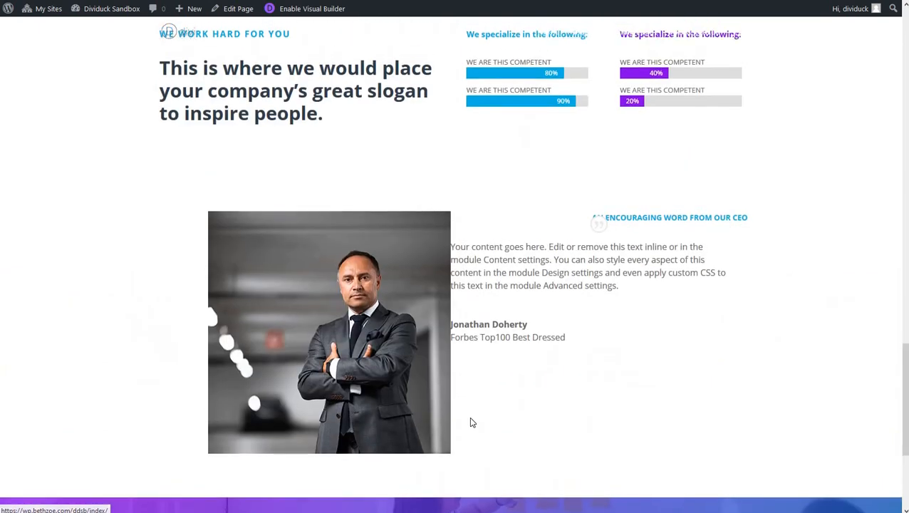
scroll(470, 422, up, 9)
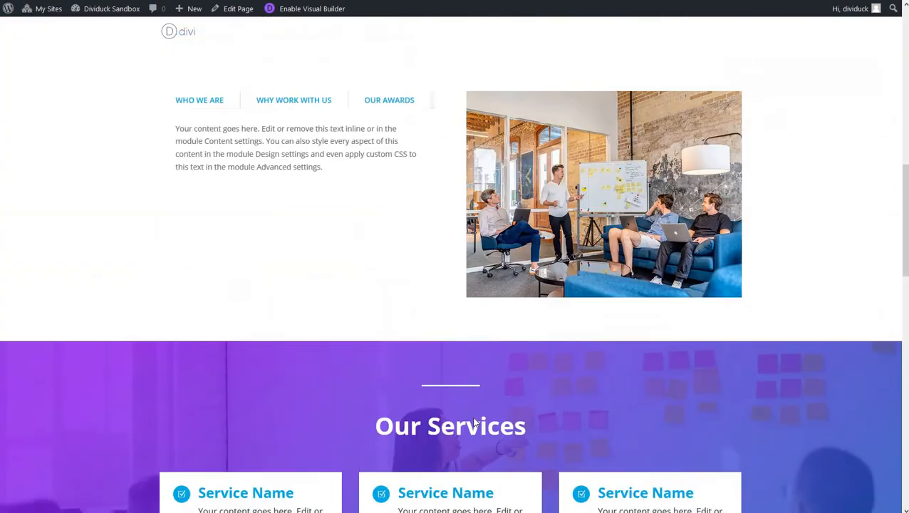
scroll(474, 422, up, 5)
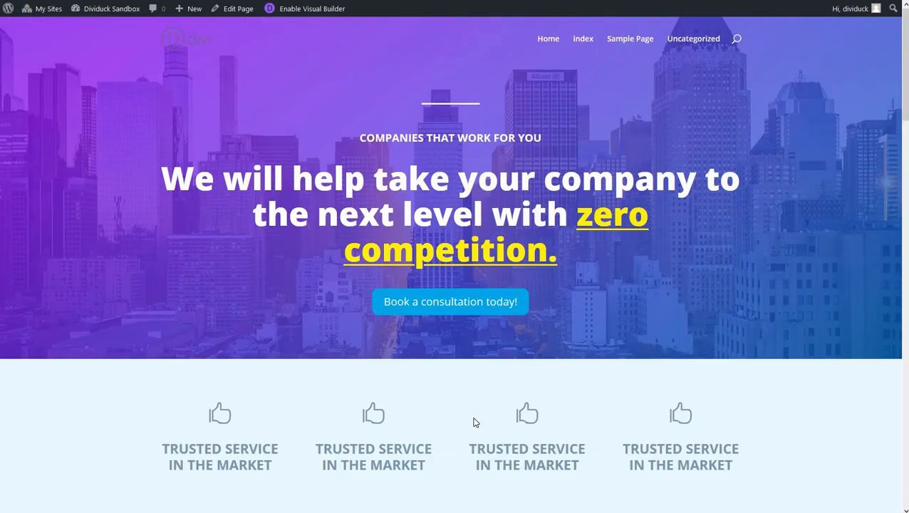